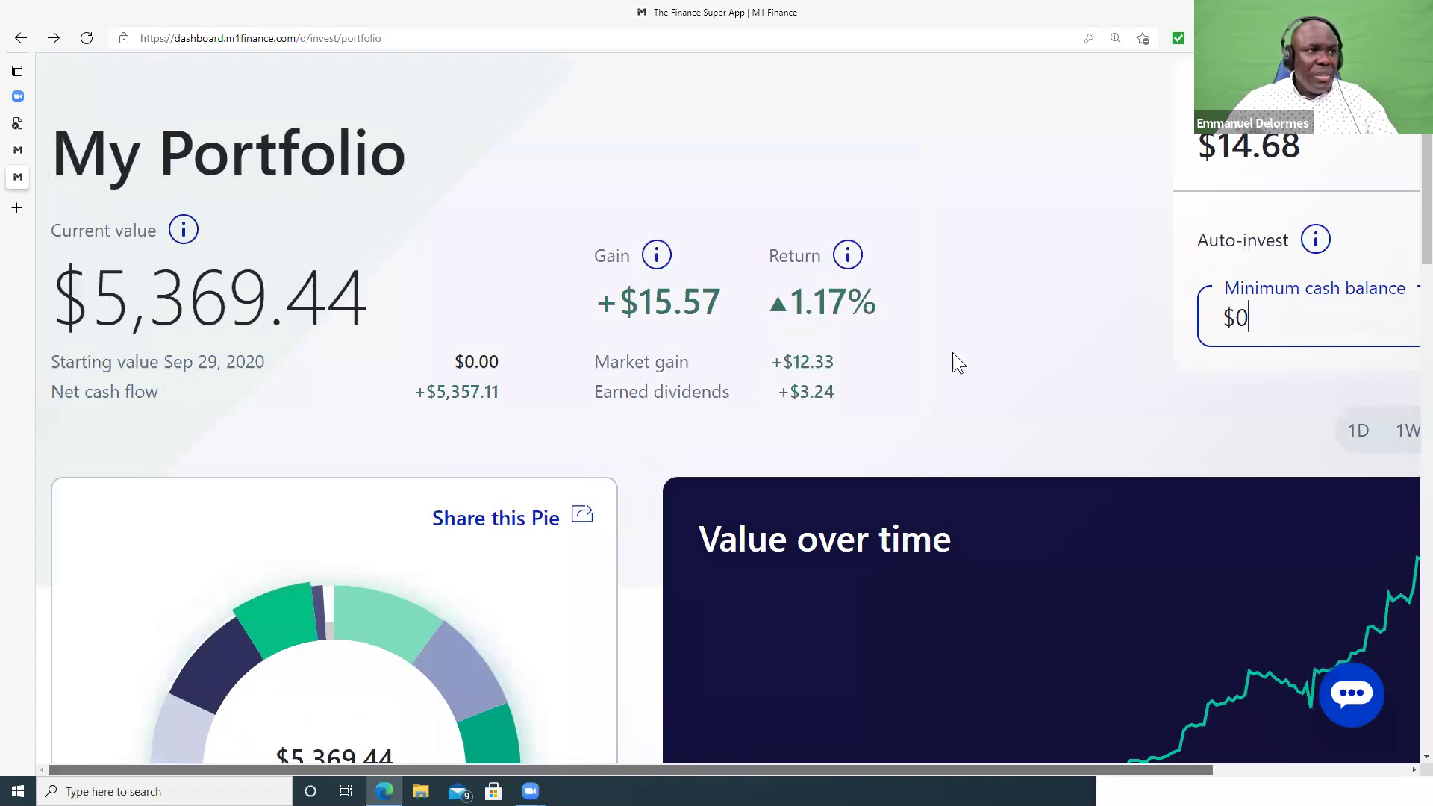
- Open the ARK ETFs Equal-Weighted pie from the portfolio's list of slices
scroll(884, 337, "down", 1)
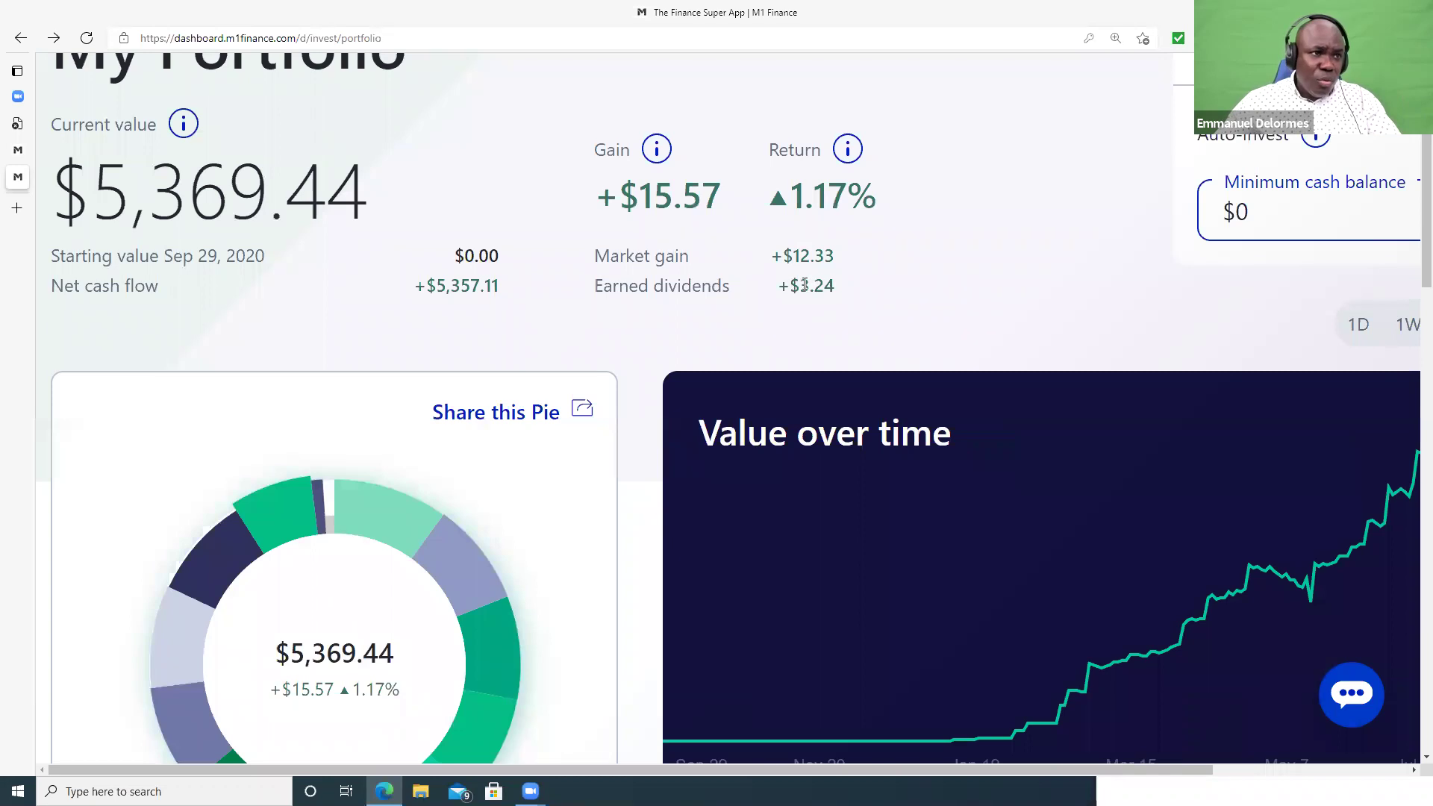
left_click_drag(792, 285, 863, 284)
scroll(886, 290, "down", 8)
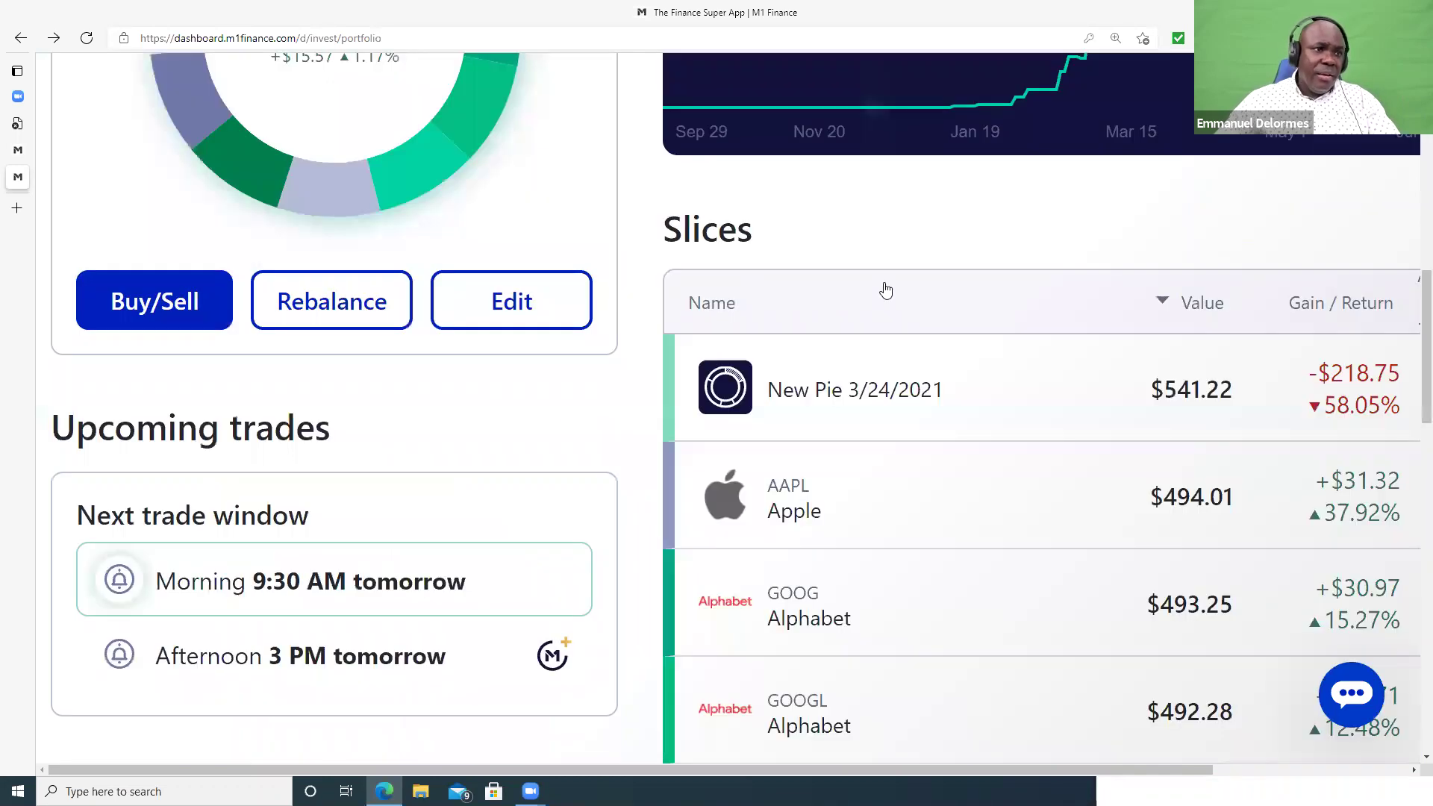
scroll(886, 290, "down", 10)
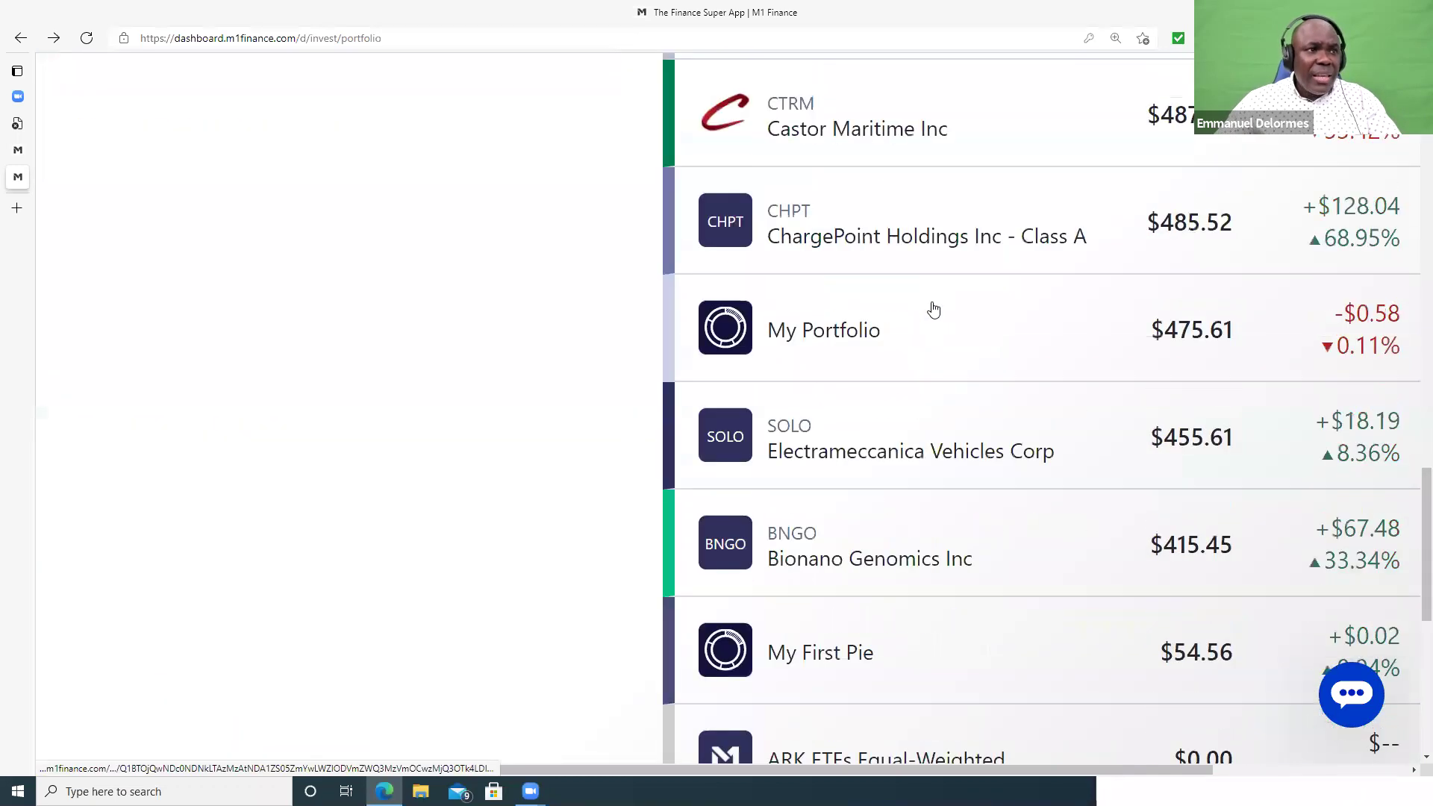
scroll(933, 308, "down", 8)
scroll(970, 324, "up", 1)
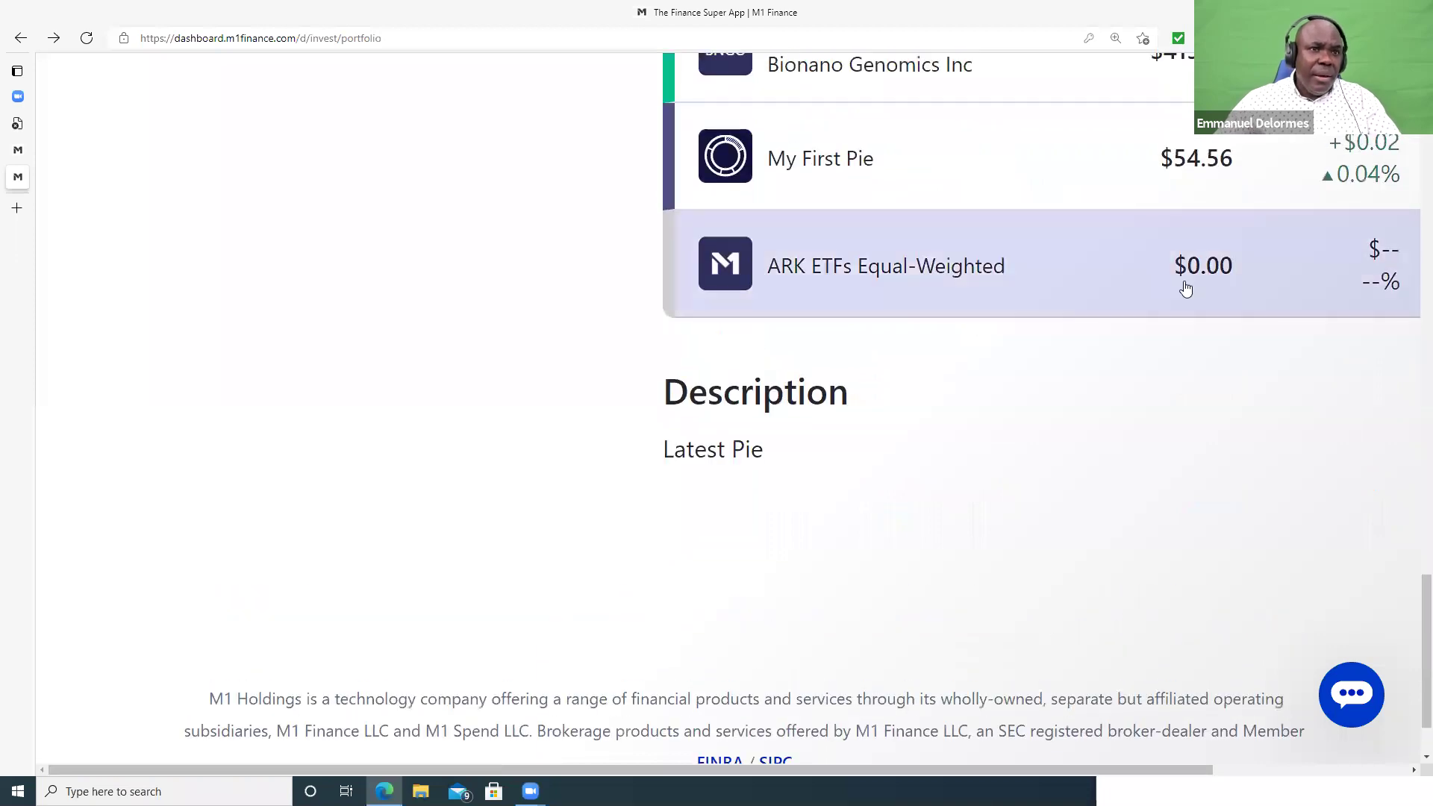
scroll(894, 346, "up", 1)
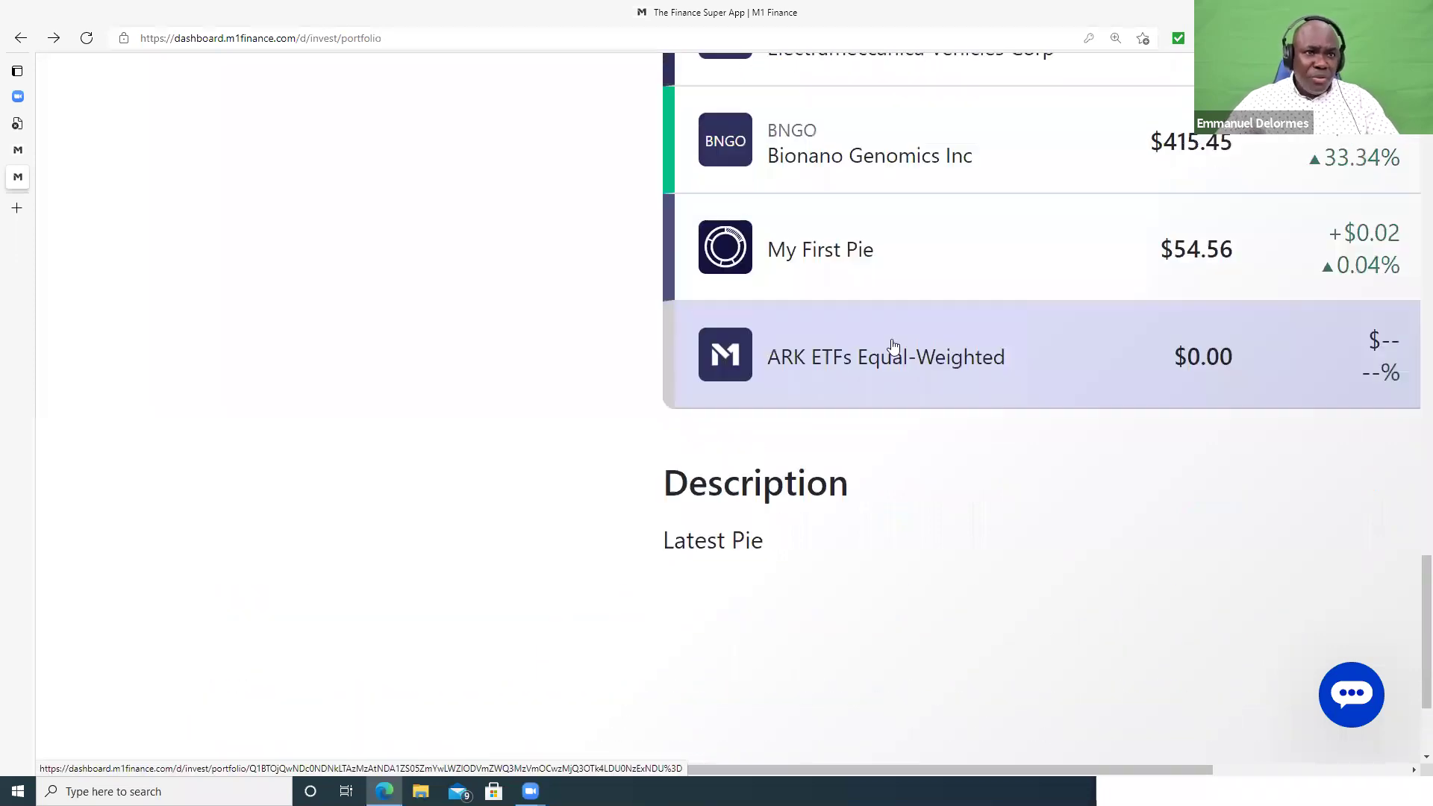
scroll(894, 346, "up", 1)
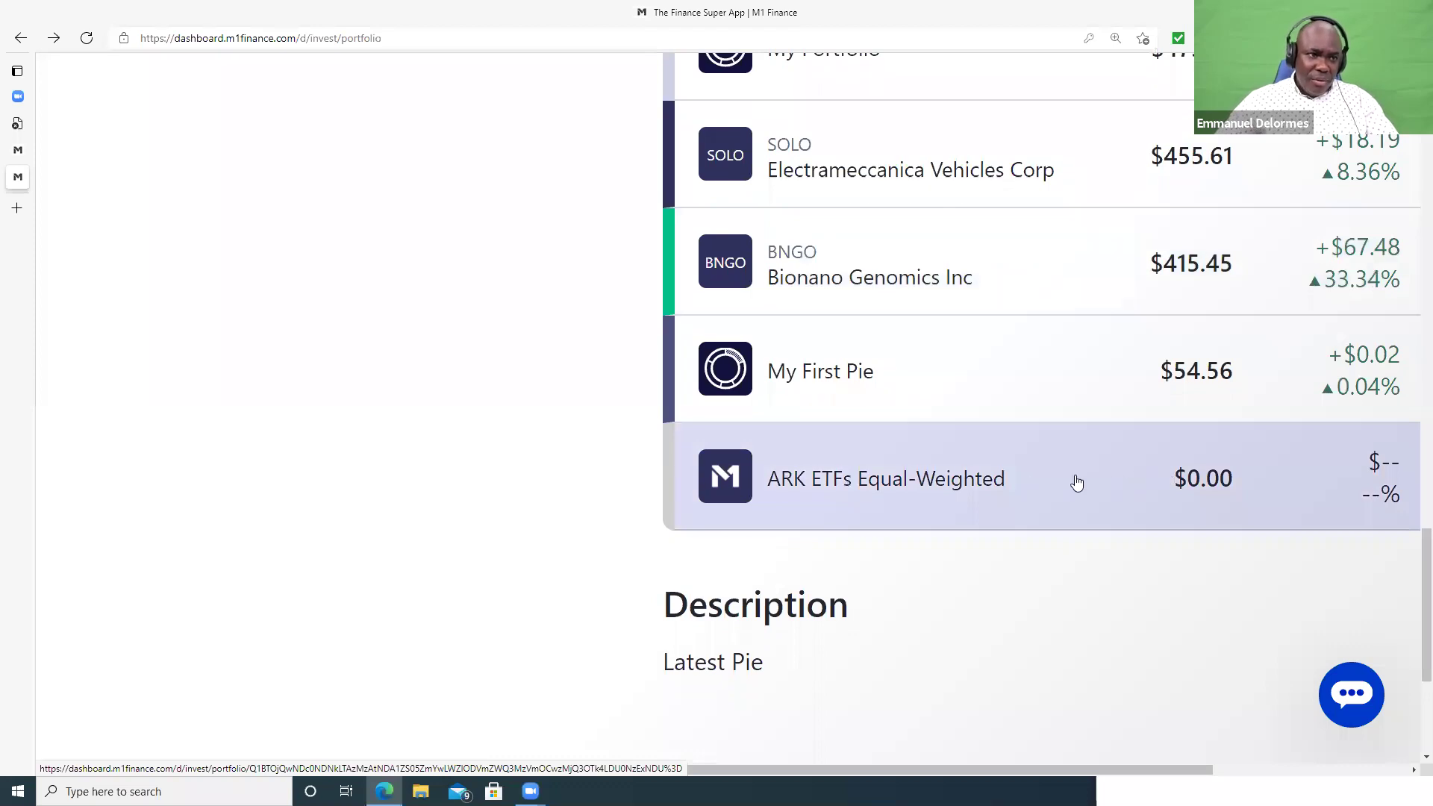
left_click(1032, 483)
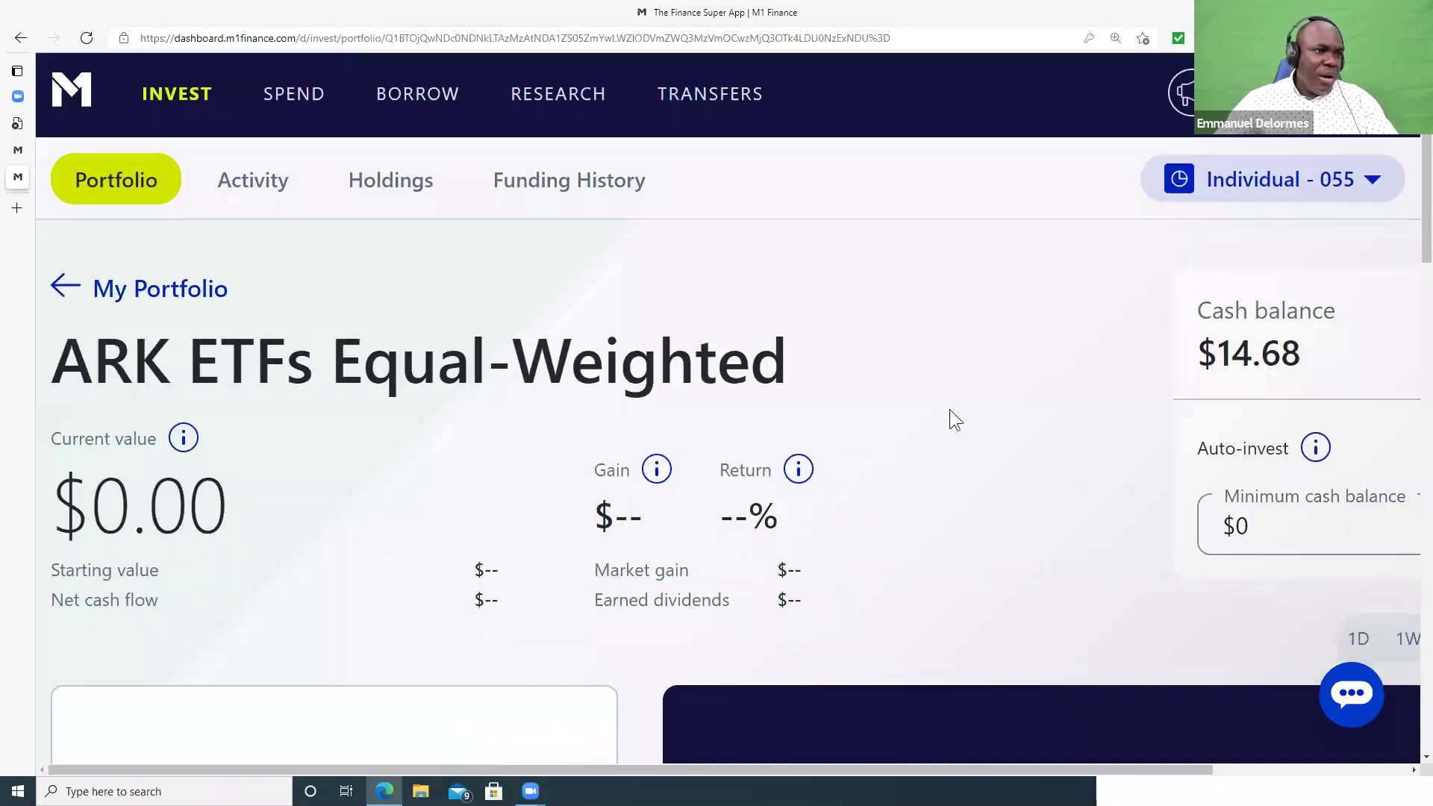
- Examine the ARK ETFs Equal-Weighted pie's slices, description, chart and cash balance
scroll(950, 409, "down", 12)
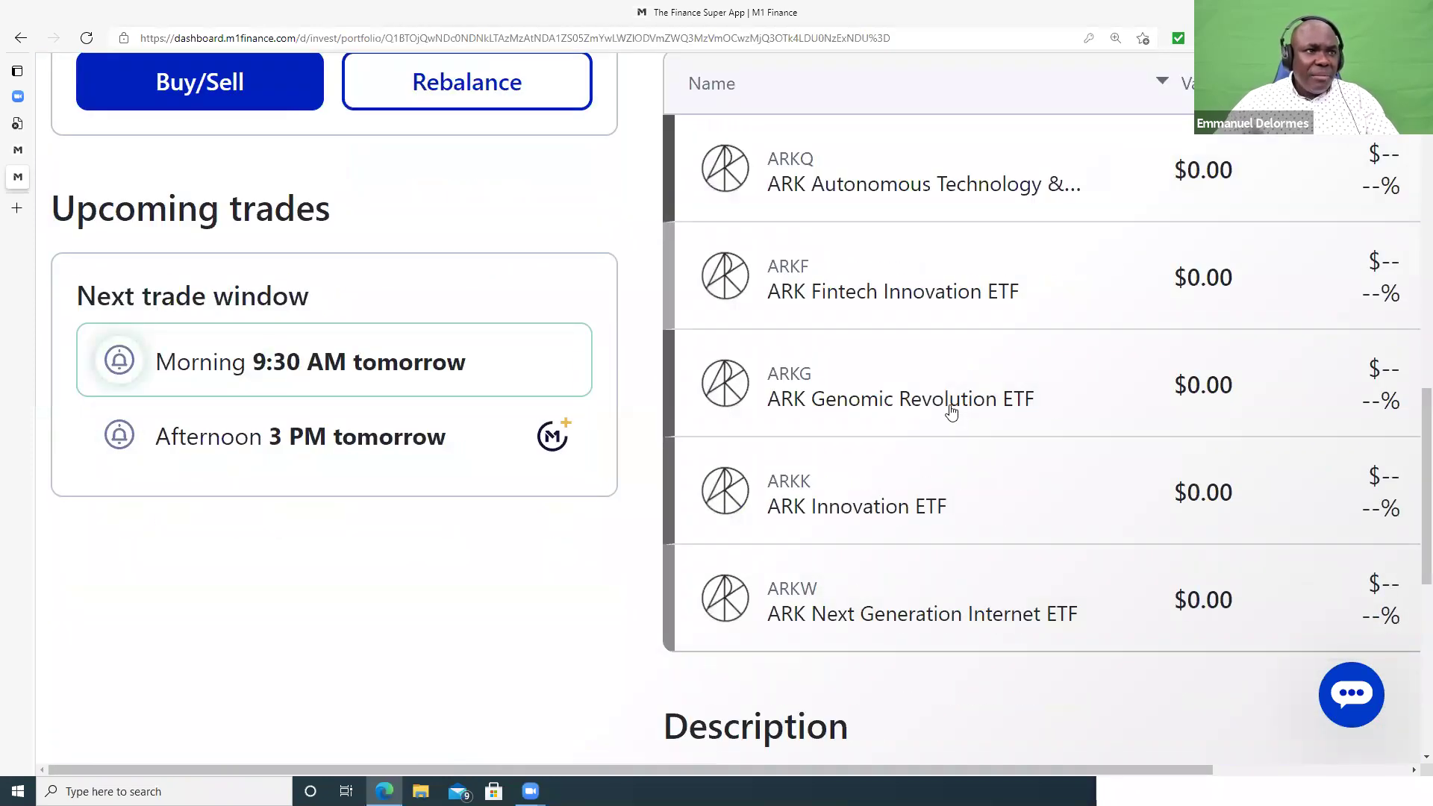
scroll(985, 407, "down", 3)
scroll(970, 403, "up", 1)
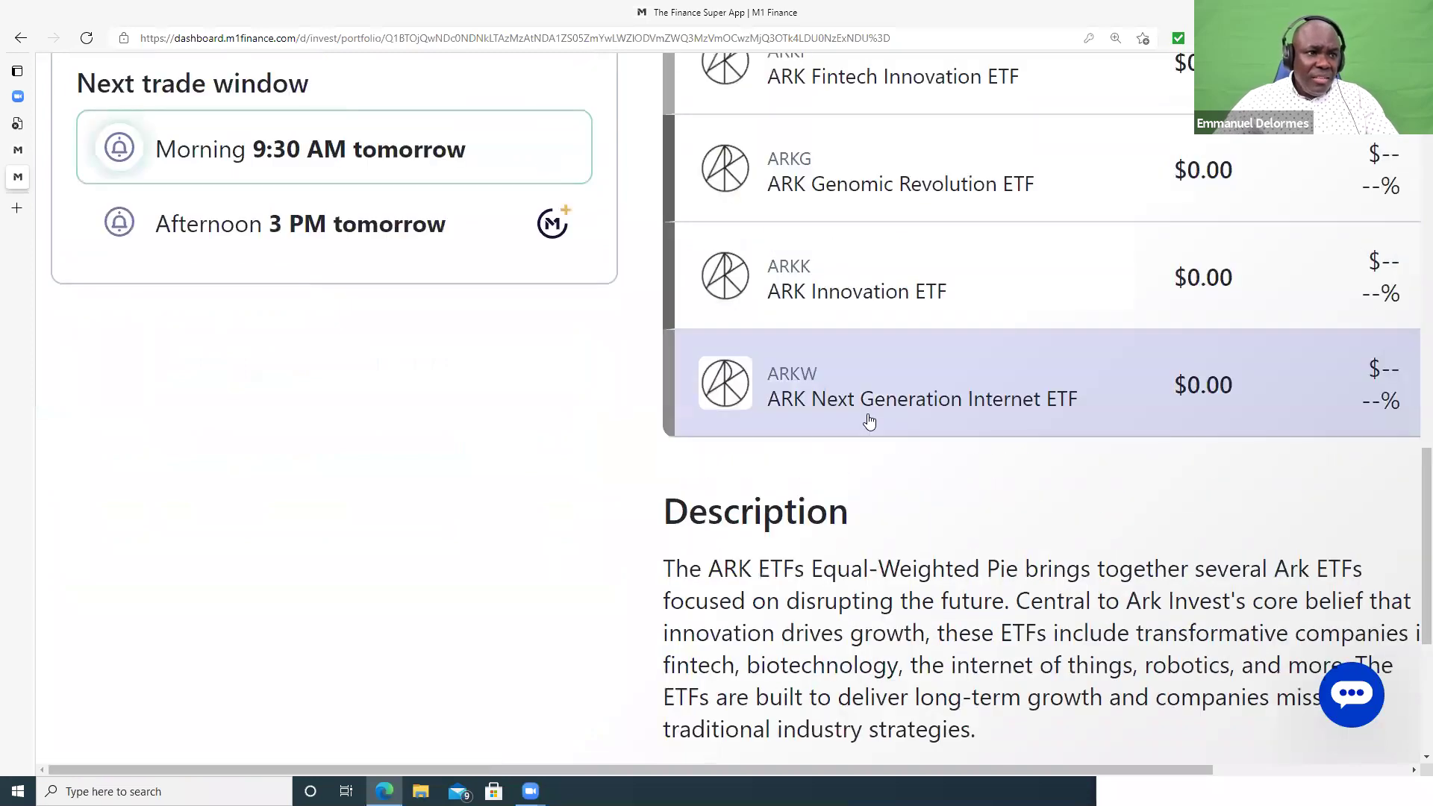
scroll(858, 441, "up", 1)
scroll(986, 276, "up", 1)
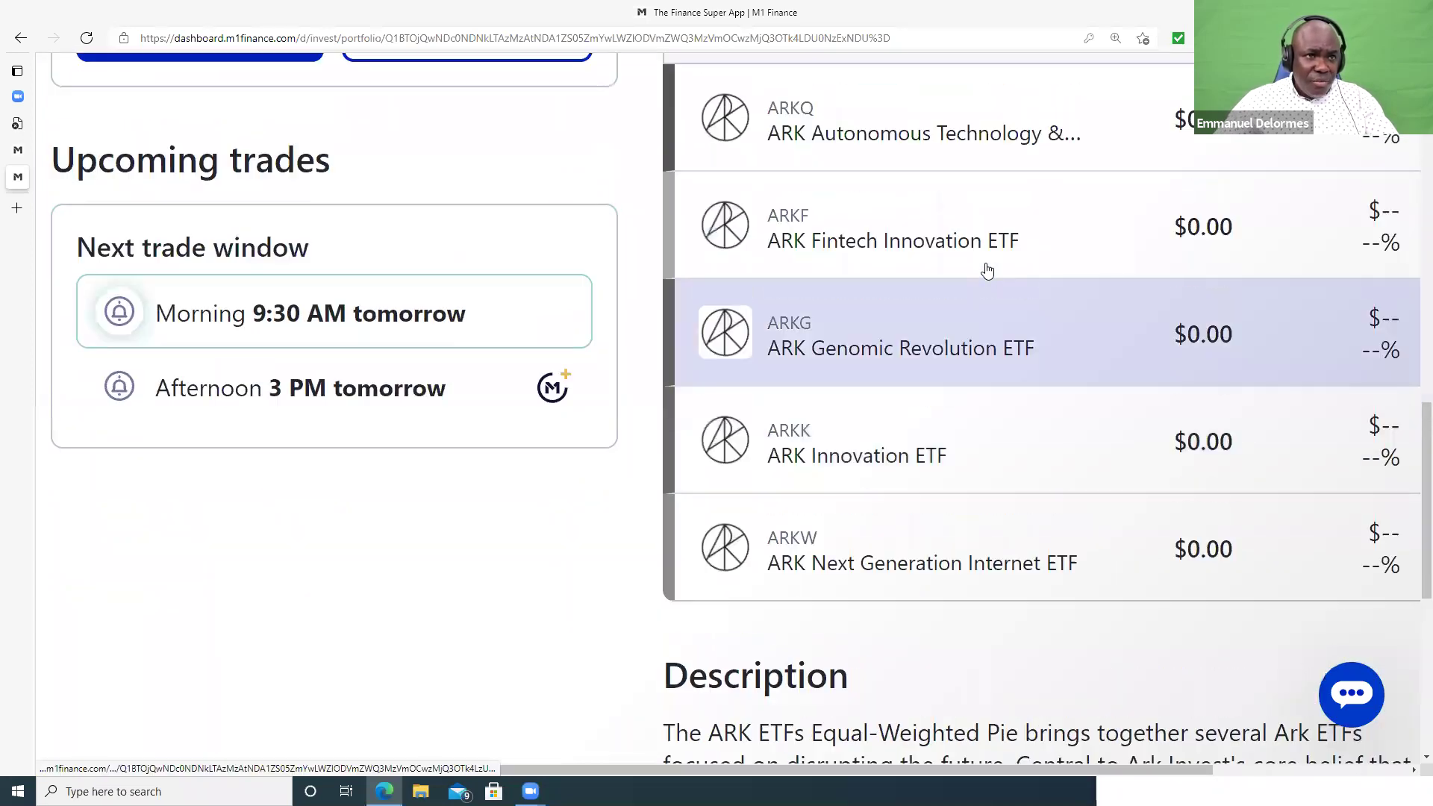
scroll(985, 272, "up", 3)
scroll(985, 272, "down", 4)
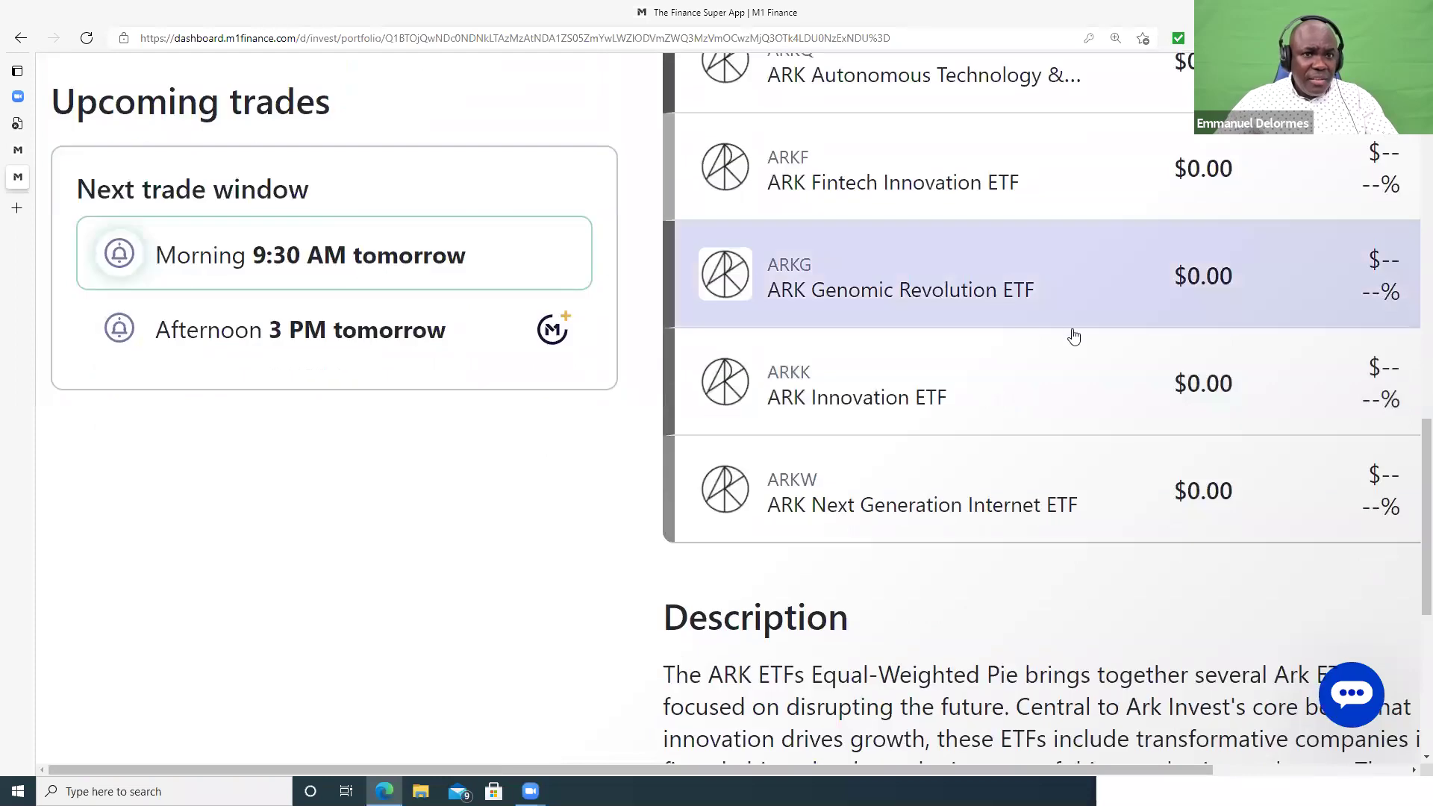
scroll(1193, 458, "up", 6)
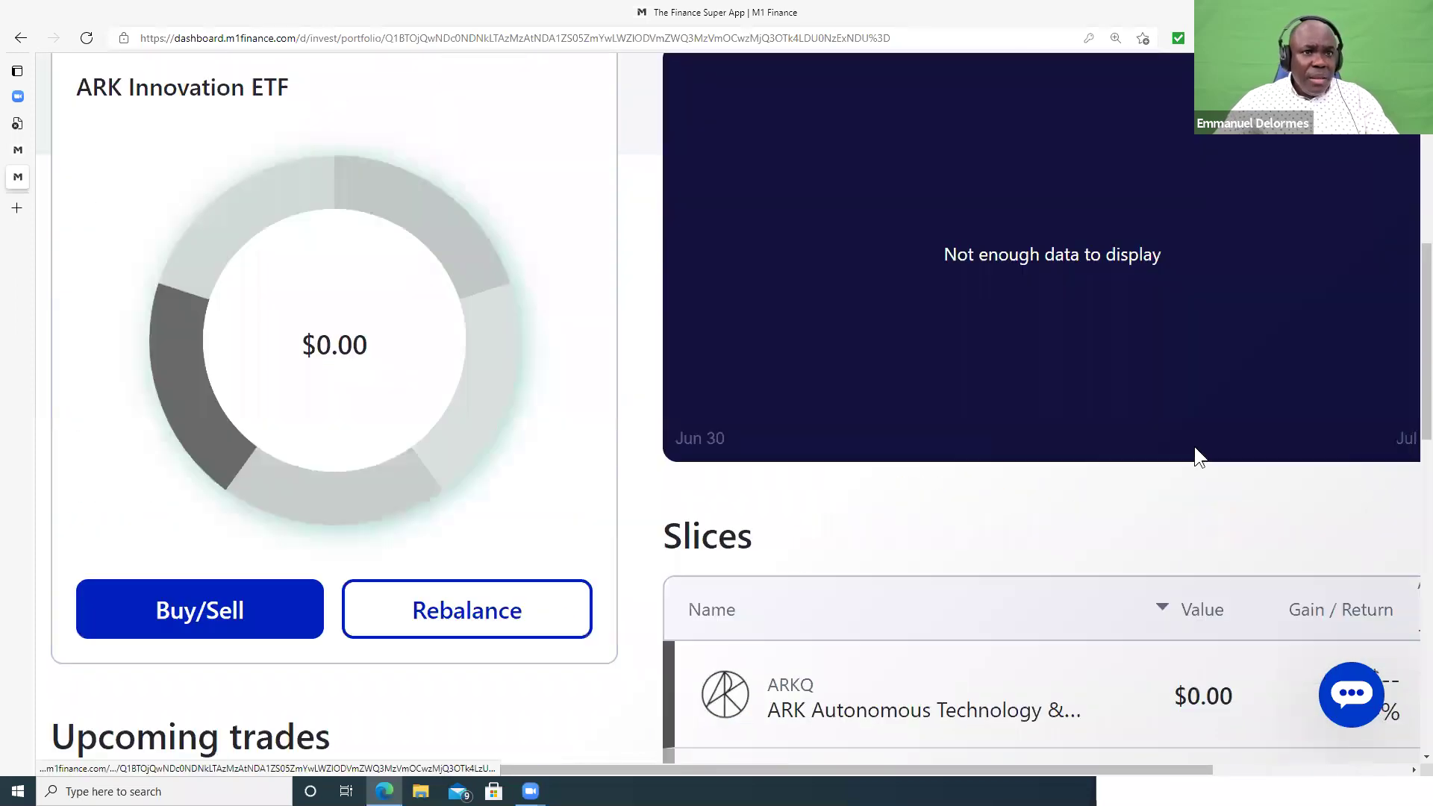
scroll(1194, 446, "up", 7)
scroll(1194, 446, "down", 9)
scroll(1192, 441, "down", 10)
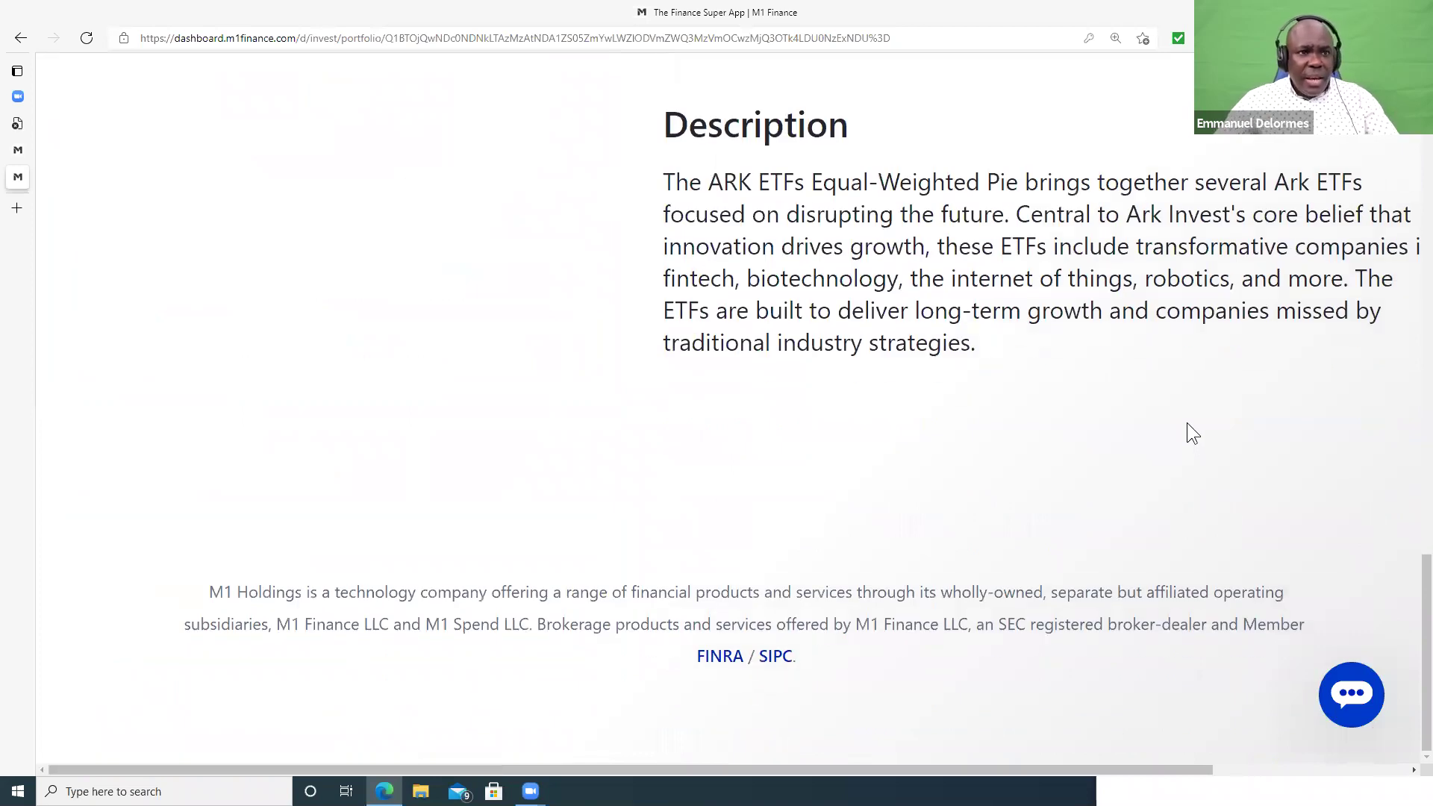
scroll(1187, 423, "up", 10)
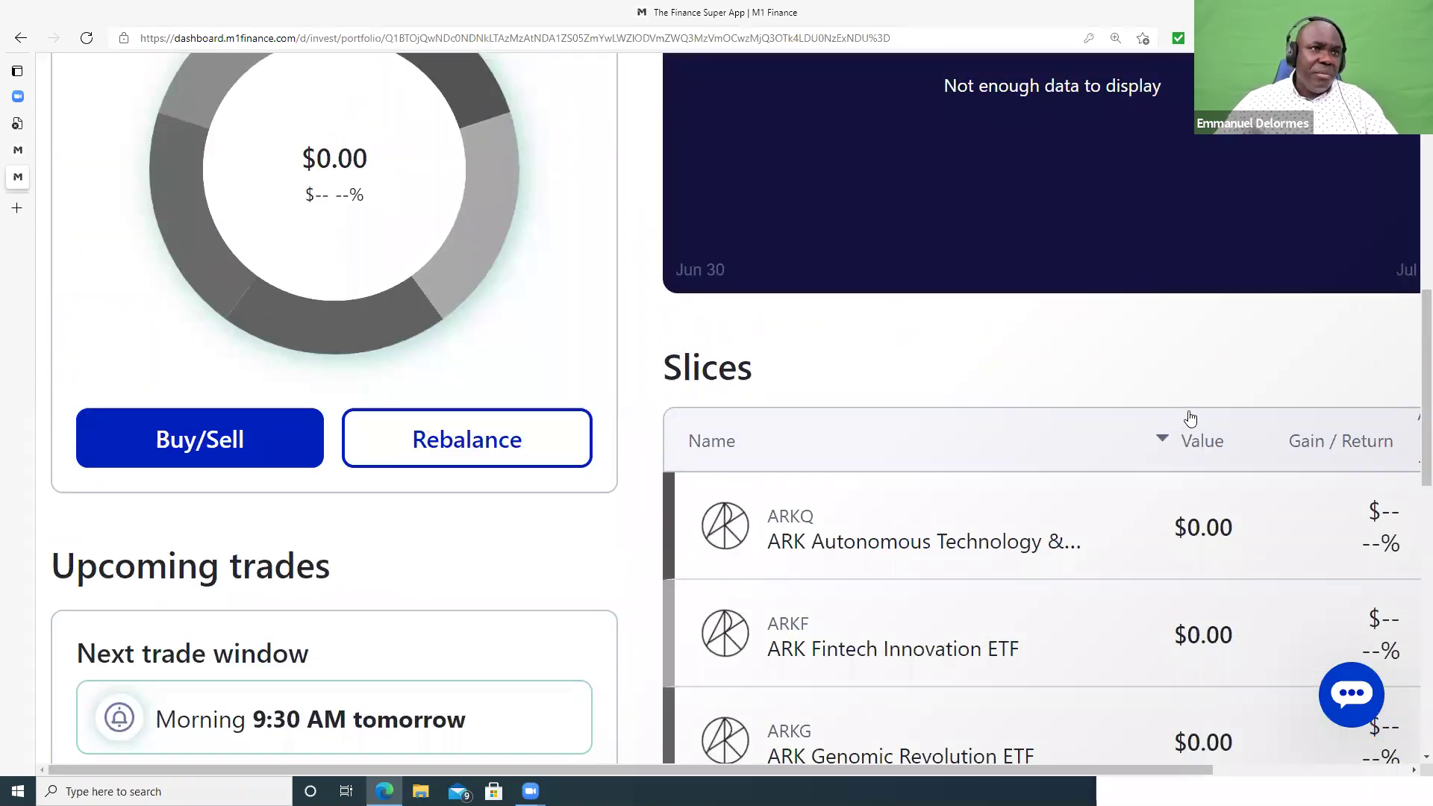
scroll(1190, 418, "up", 10)
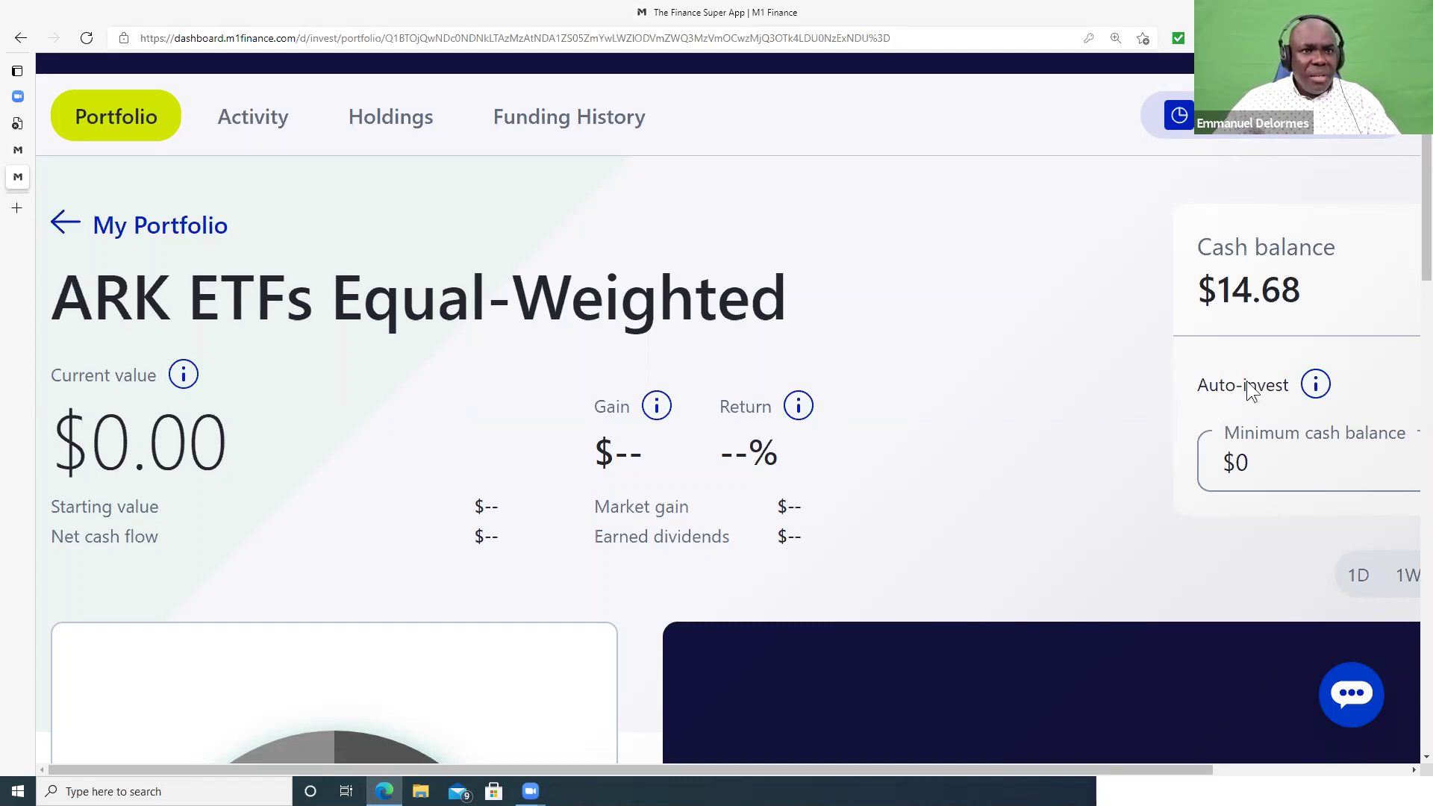
scroll(1330, 329, "up", 1)
scroll(1316, 355, "down", 3)
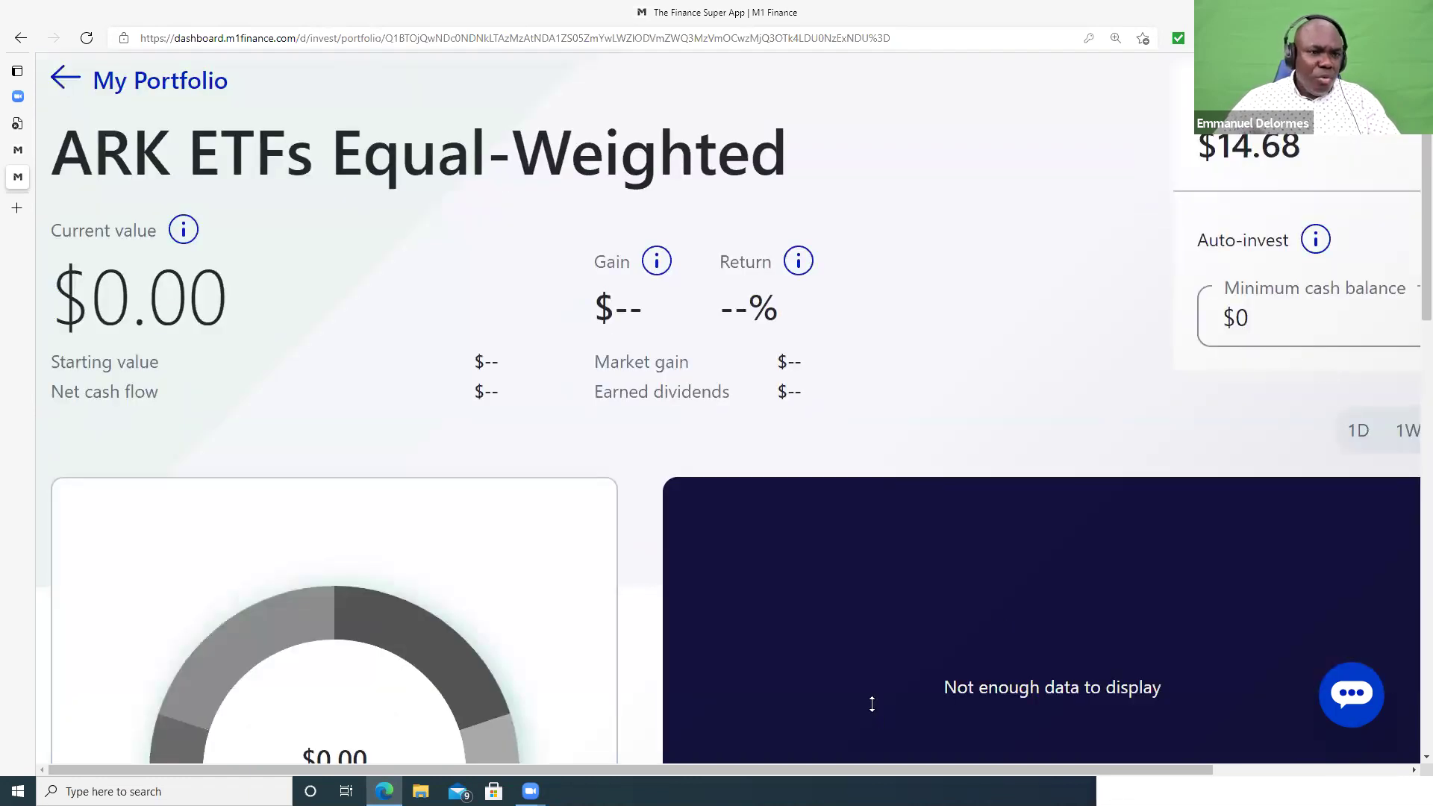
scroll(1030, 224, "right", 3)
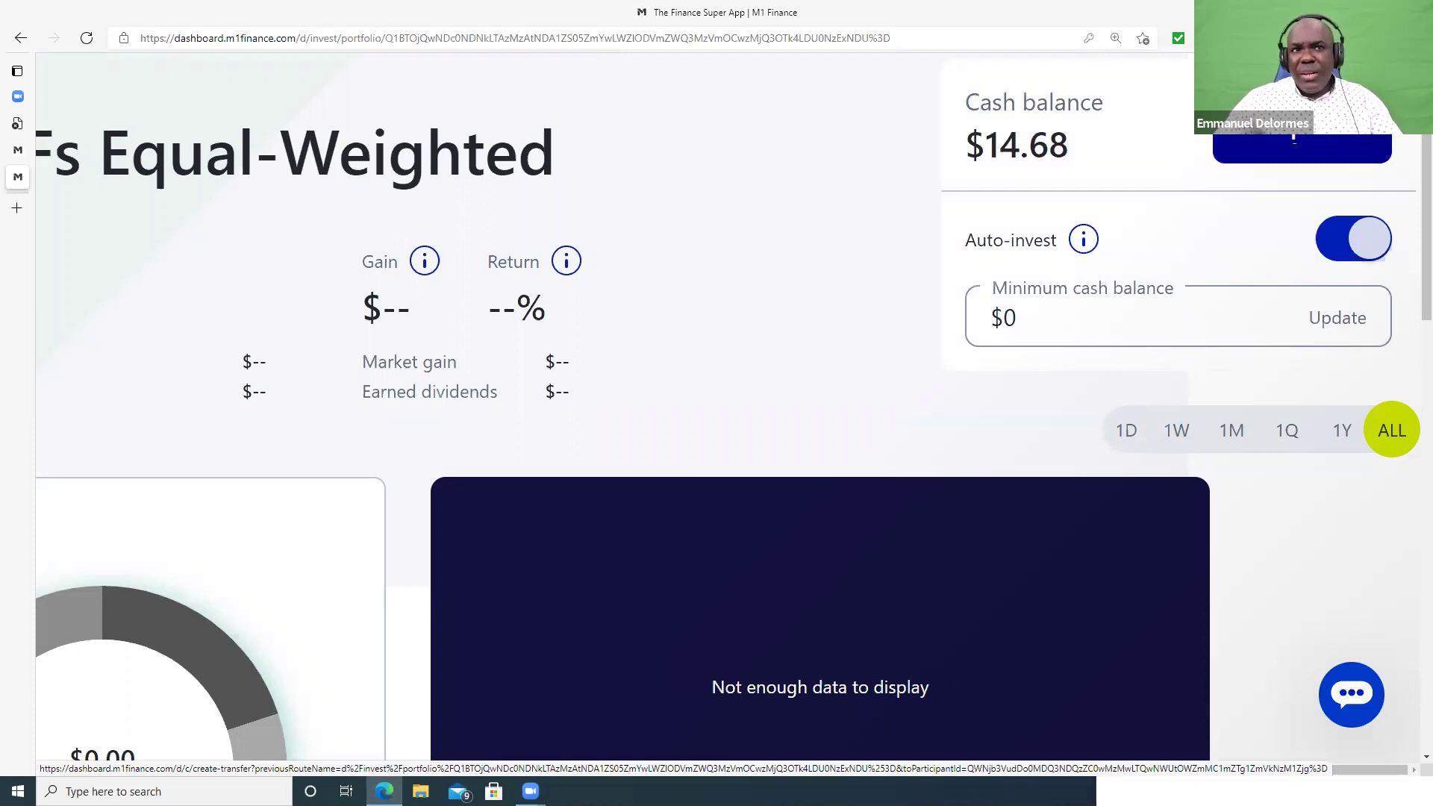
left_click(1295, 145)
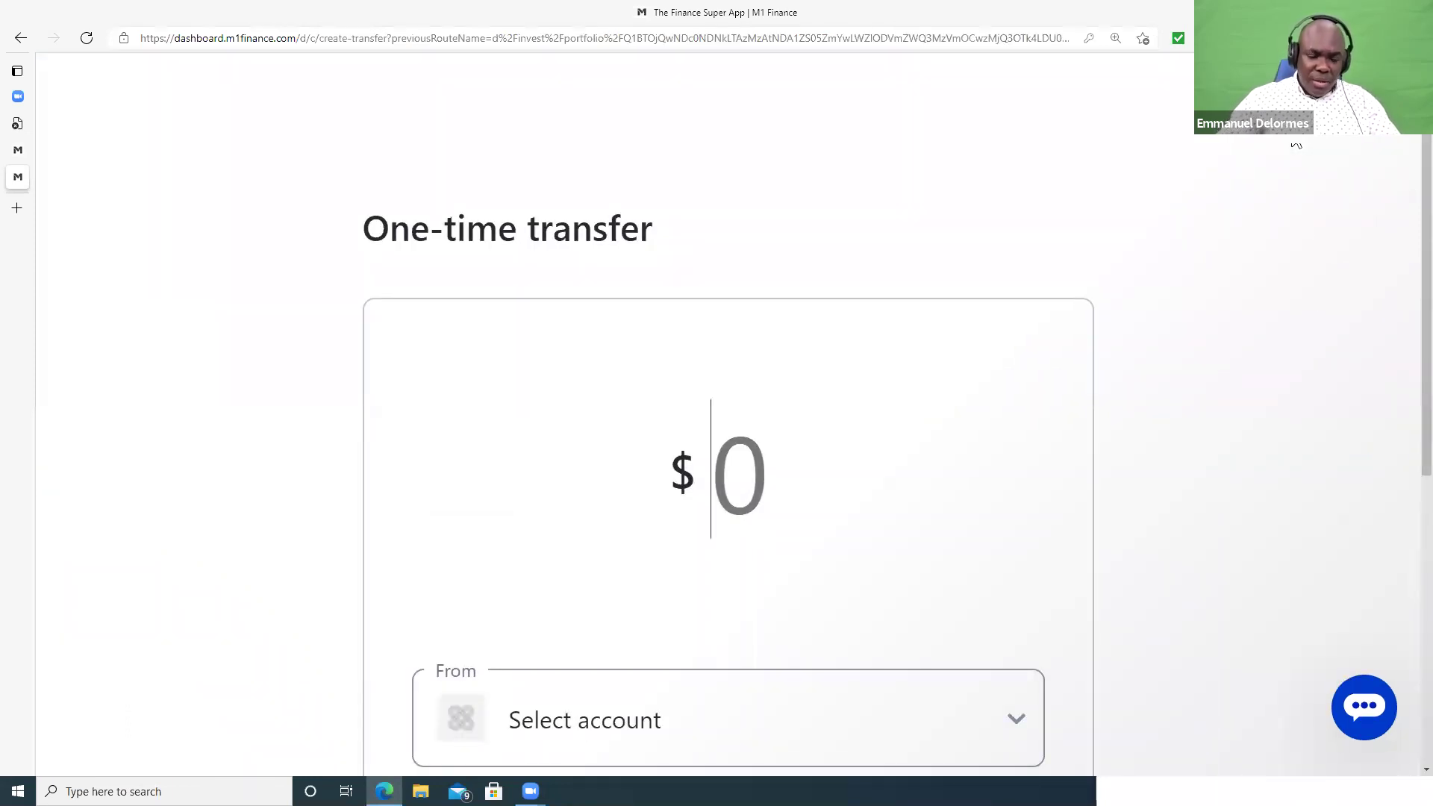
type("1000")
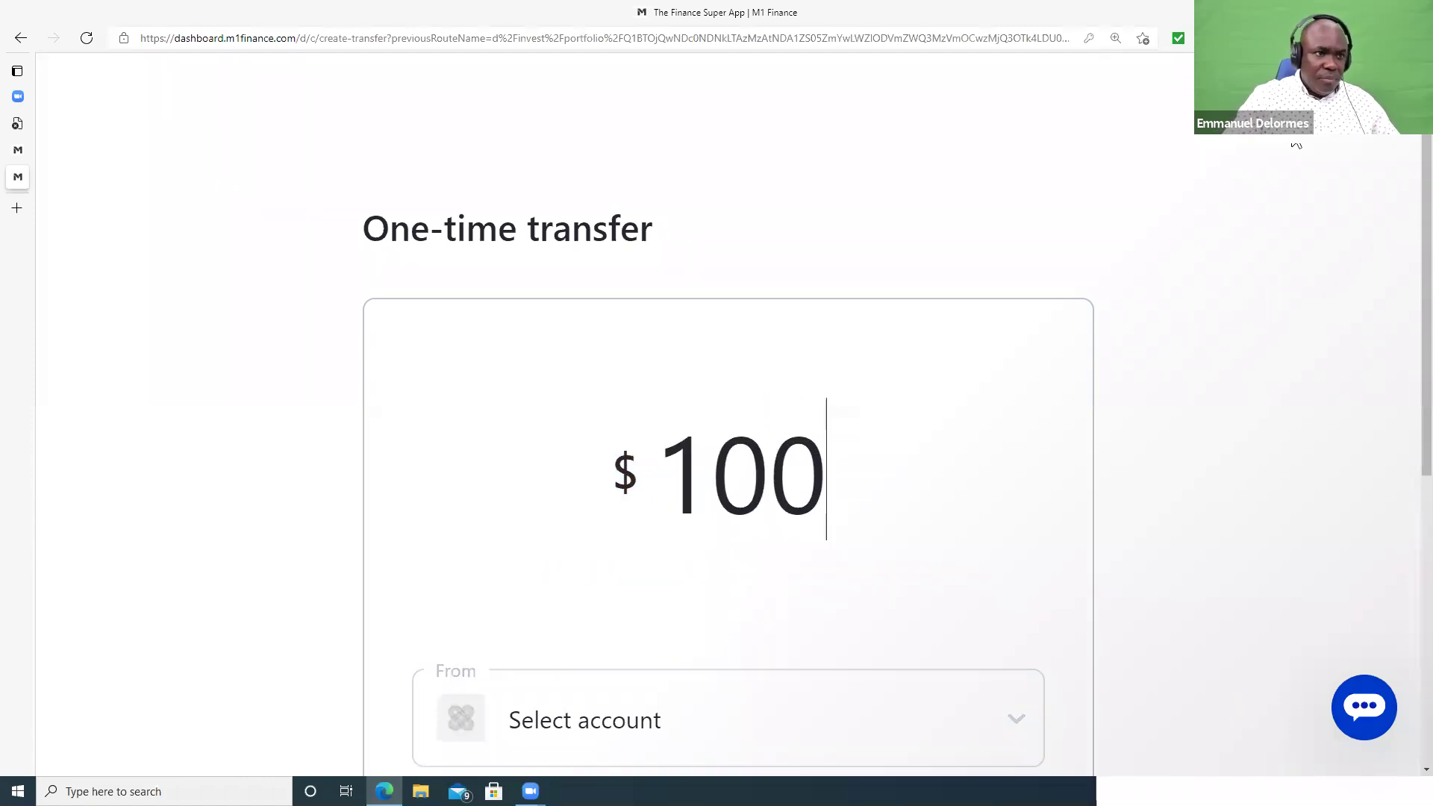
scroll(1067, 135, "down", 5)
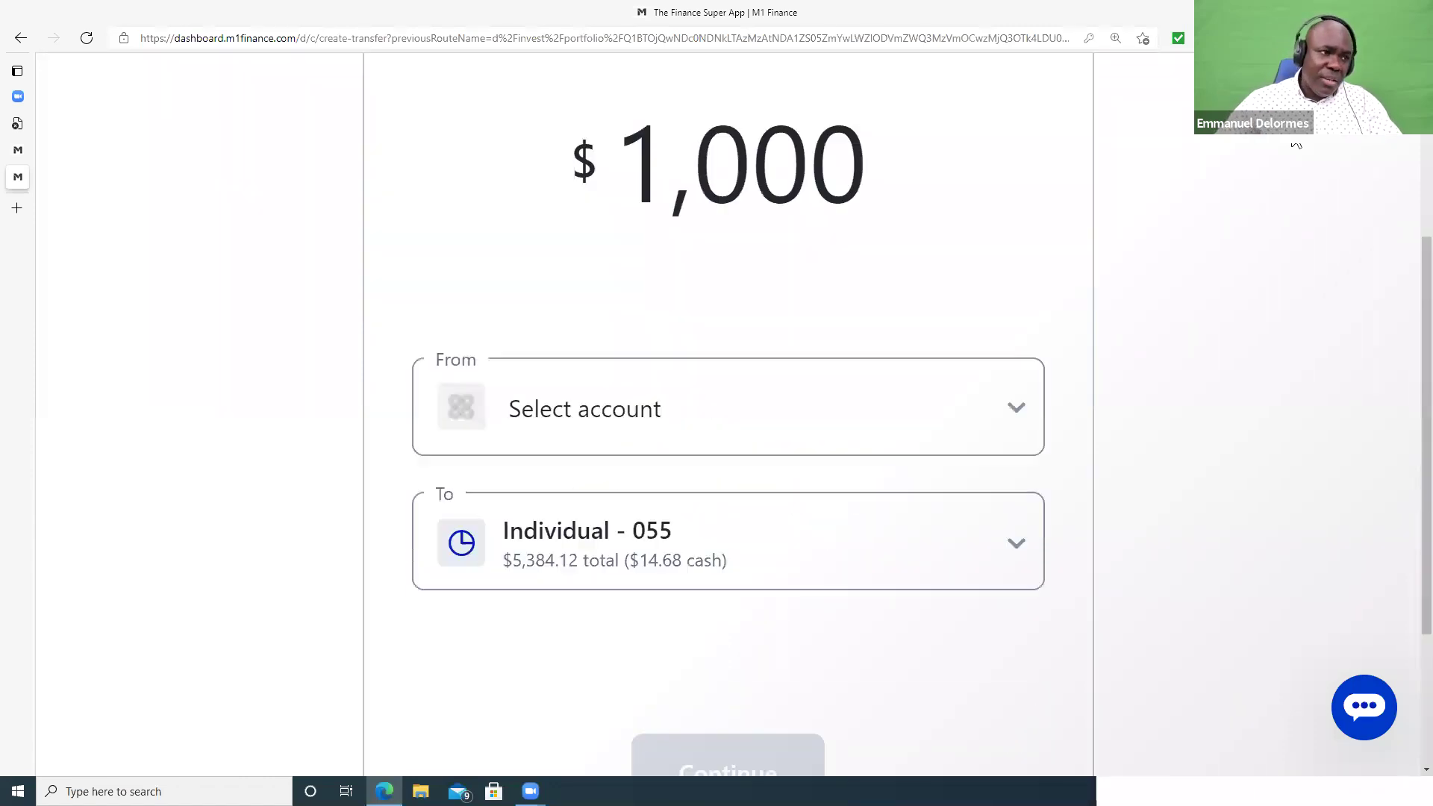
left_click(574, 288)
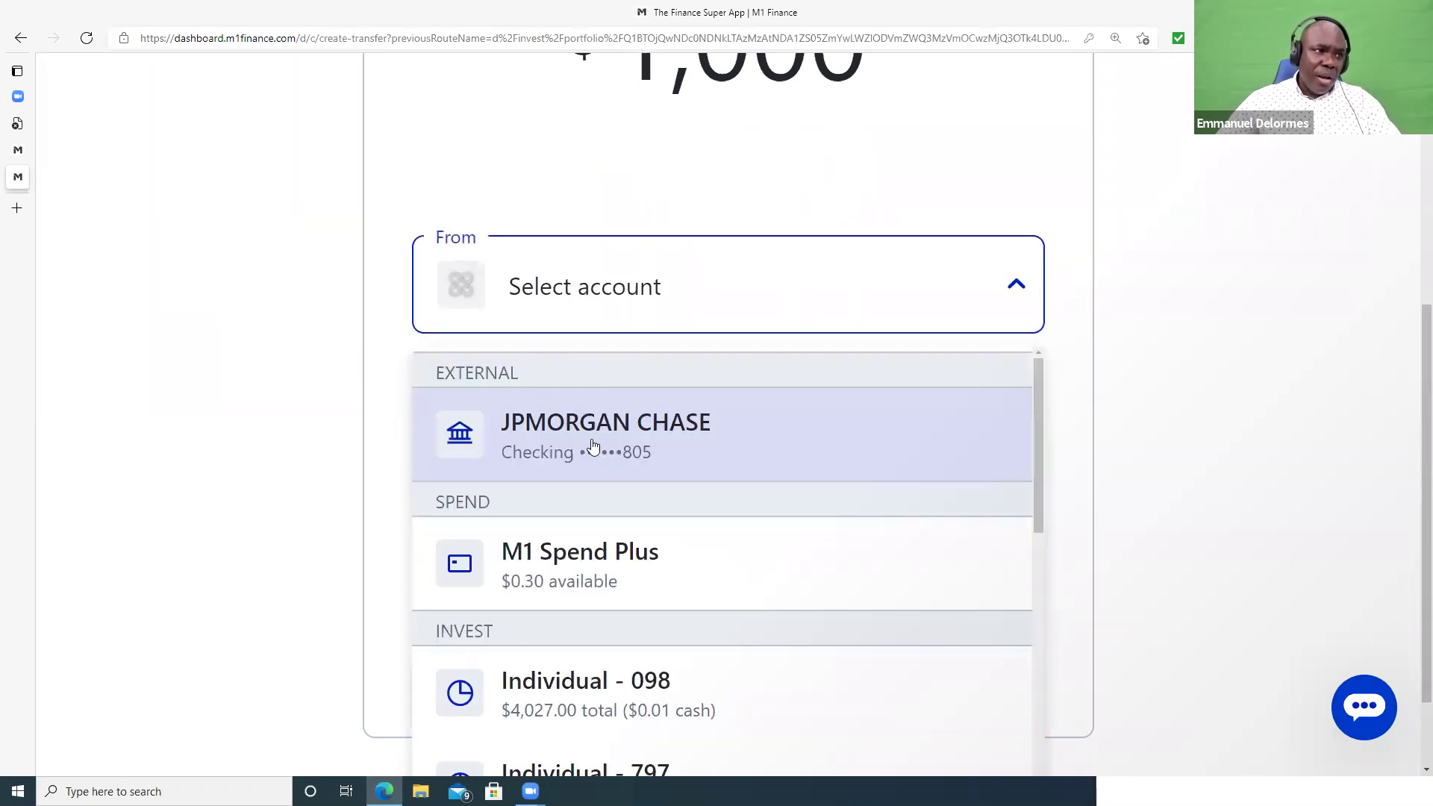
left_click(646, 441)
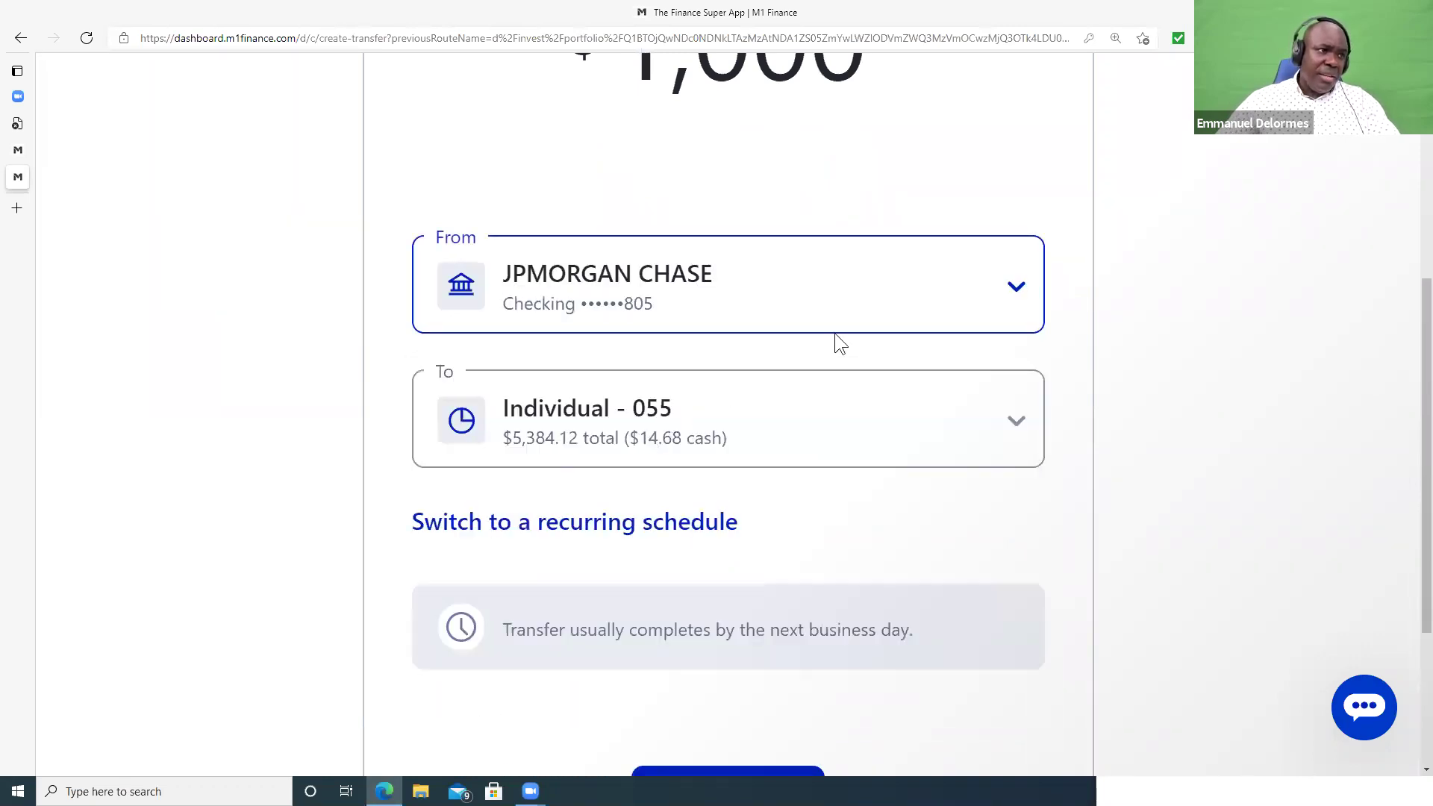
scroll(836, 333, "down", 2)
scroll(1121, 292, "up", 7)
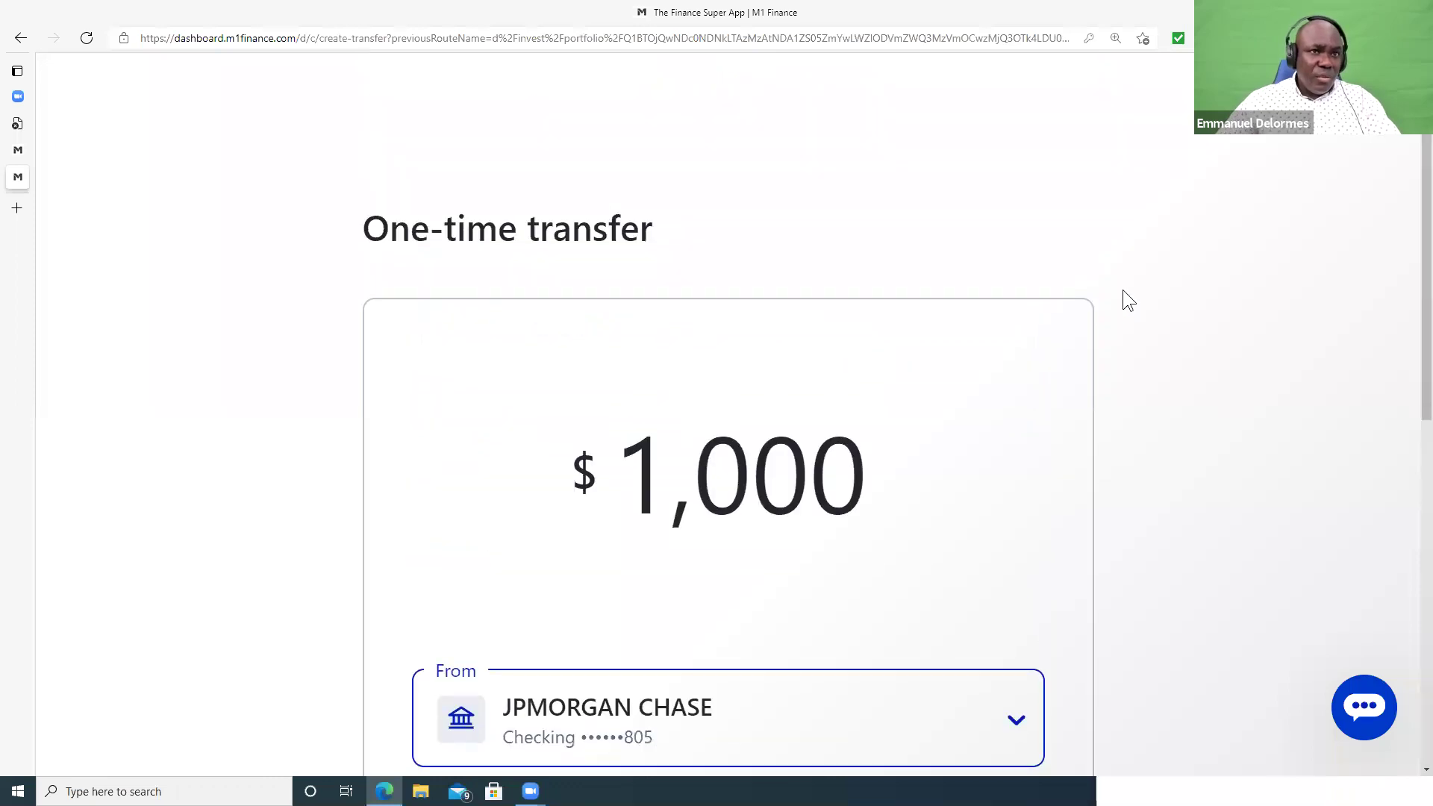
scroll(1122, 290, "down", 9)
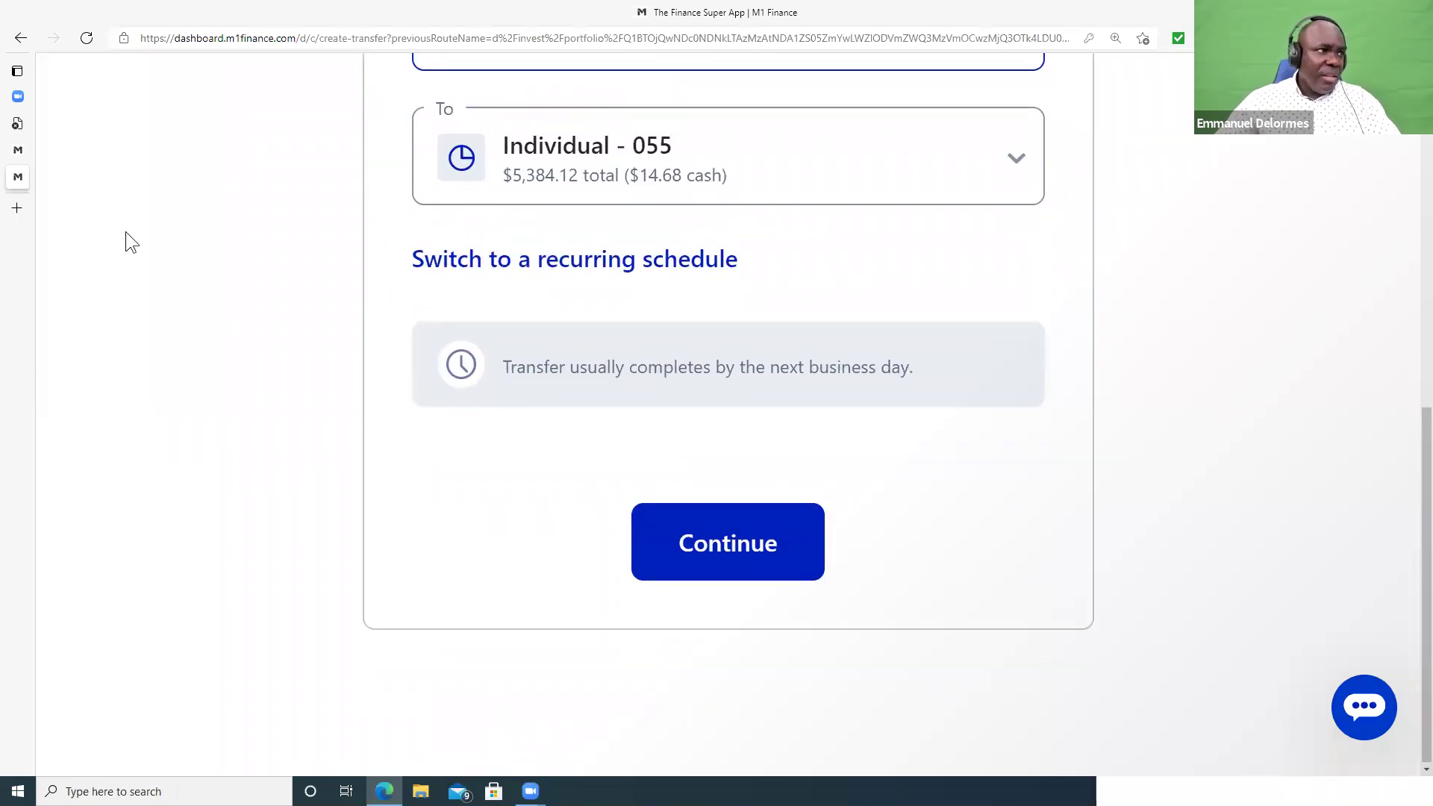
scroll(90, 149, "up", 9)
left_click(22, 35)
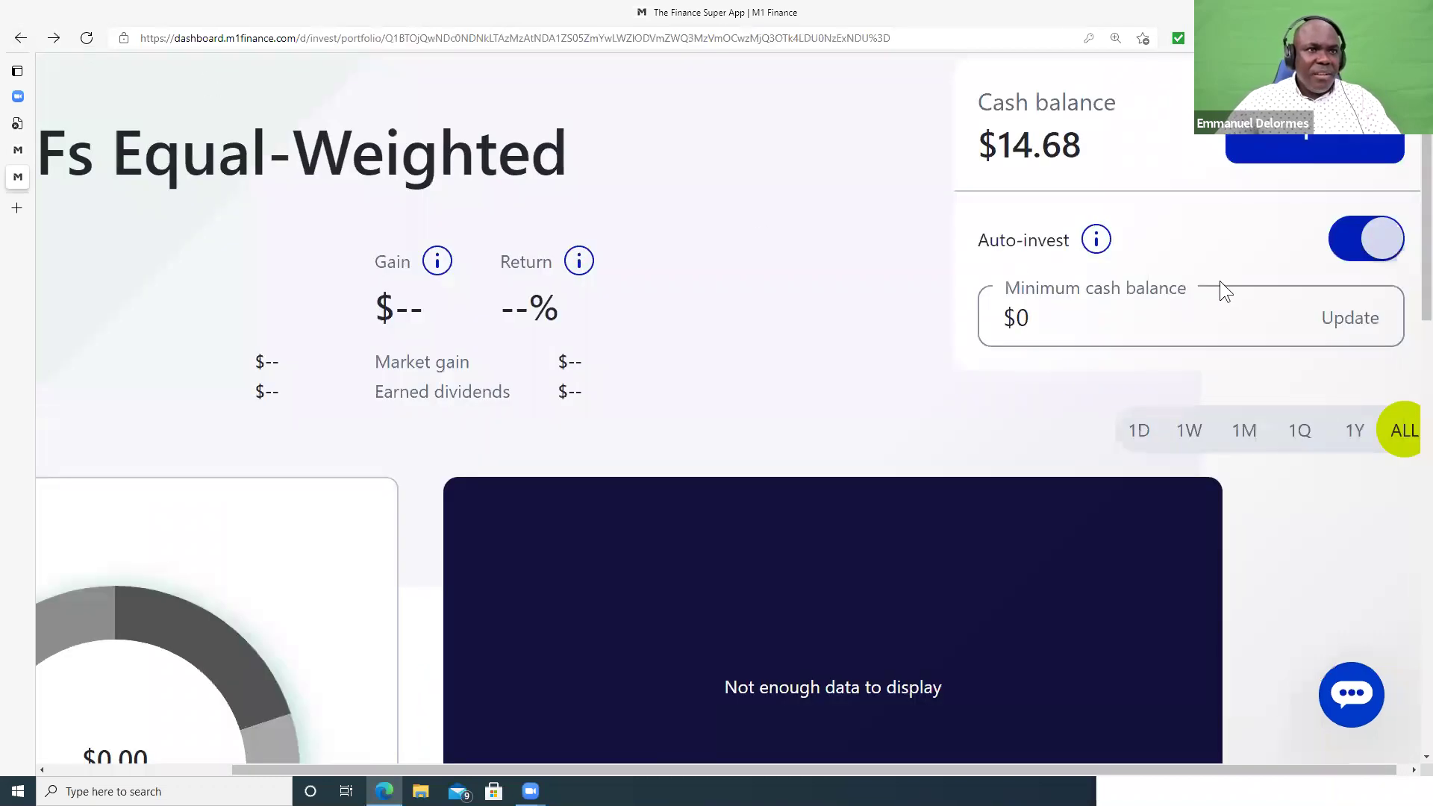
- Turn off auto-invest for the individual account's cash balance
scroll(1201, 281, "up", 3)
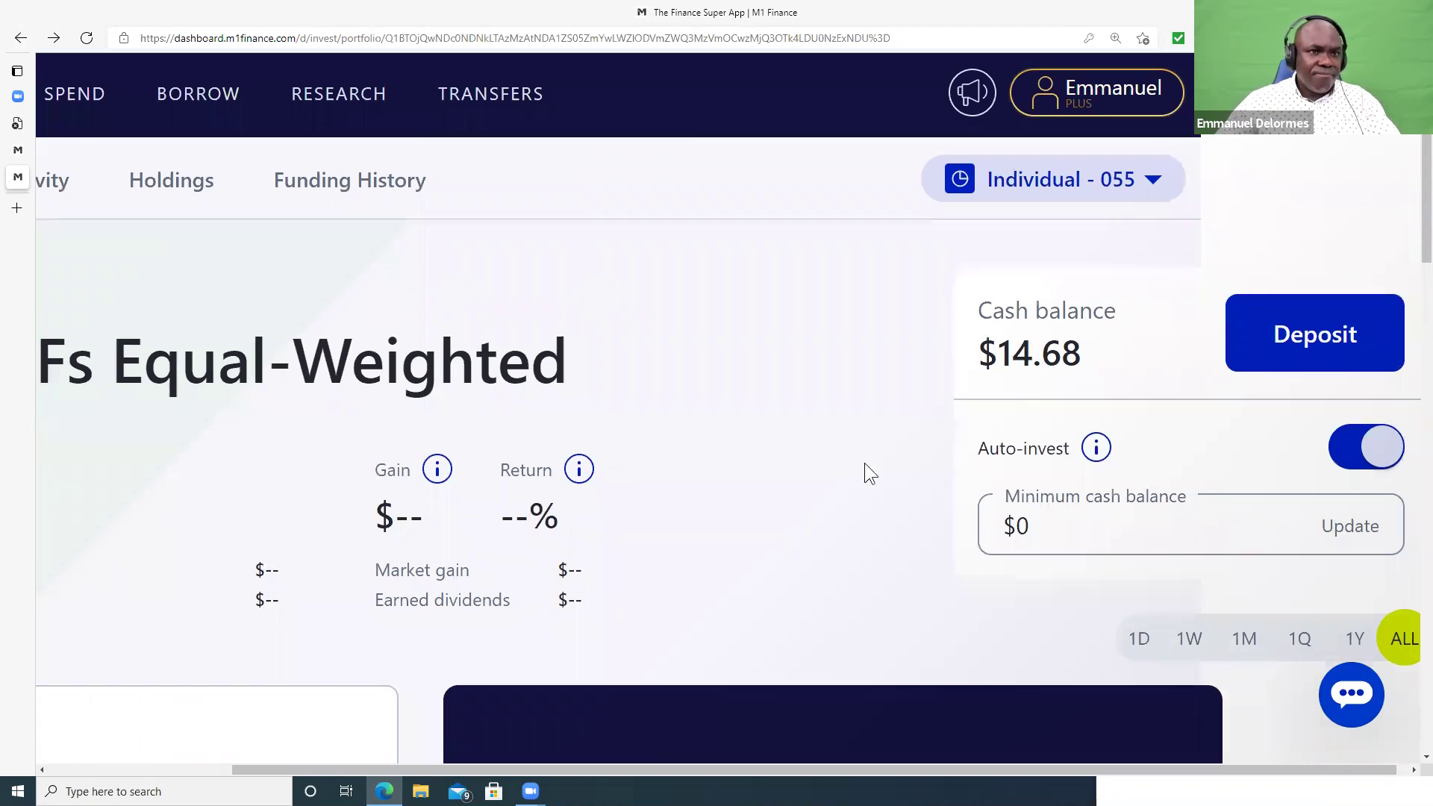
scroll(870, 474, "down", 2)
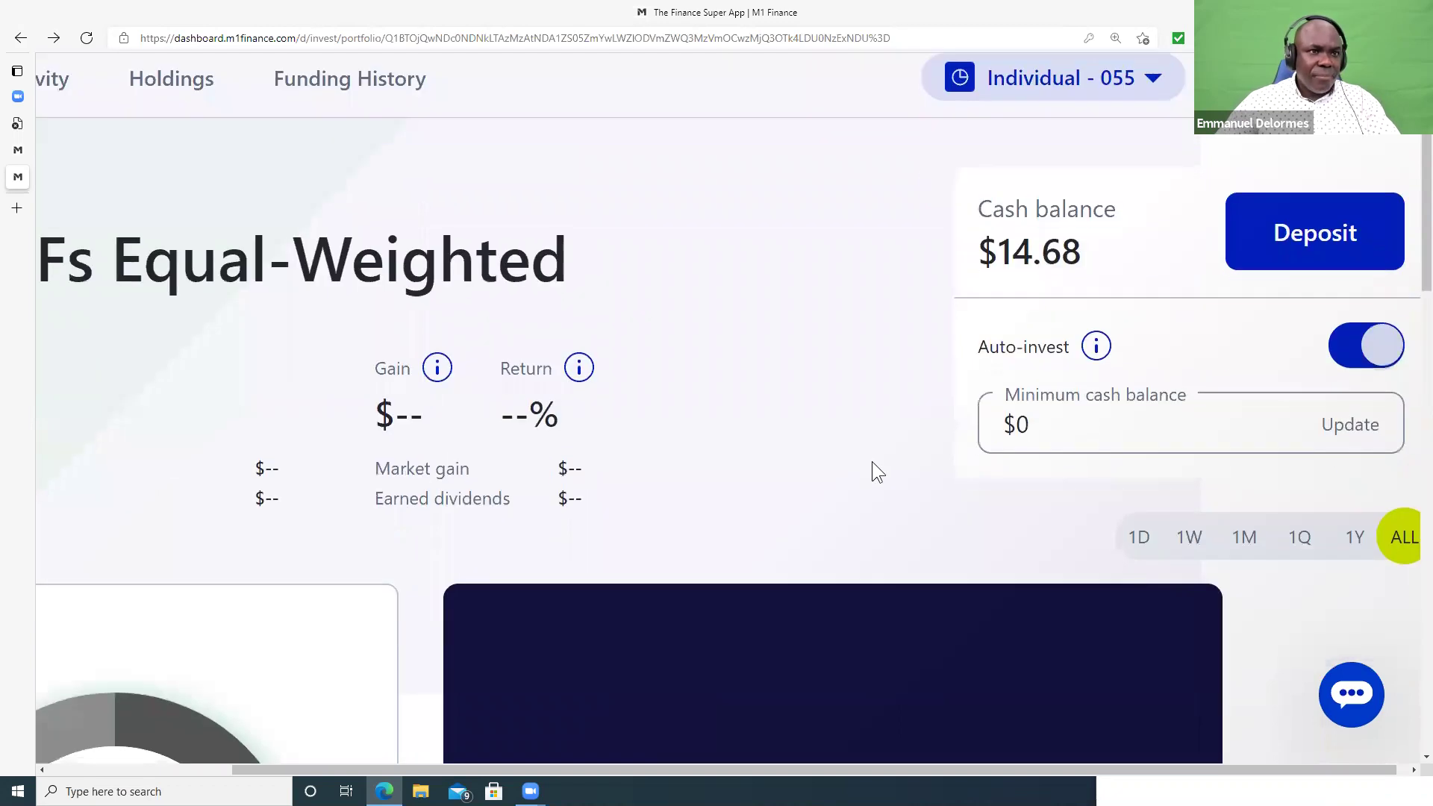
left_click(1354, 350)
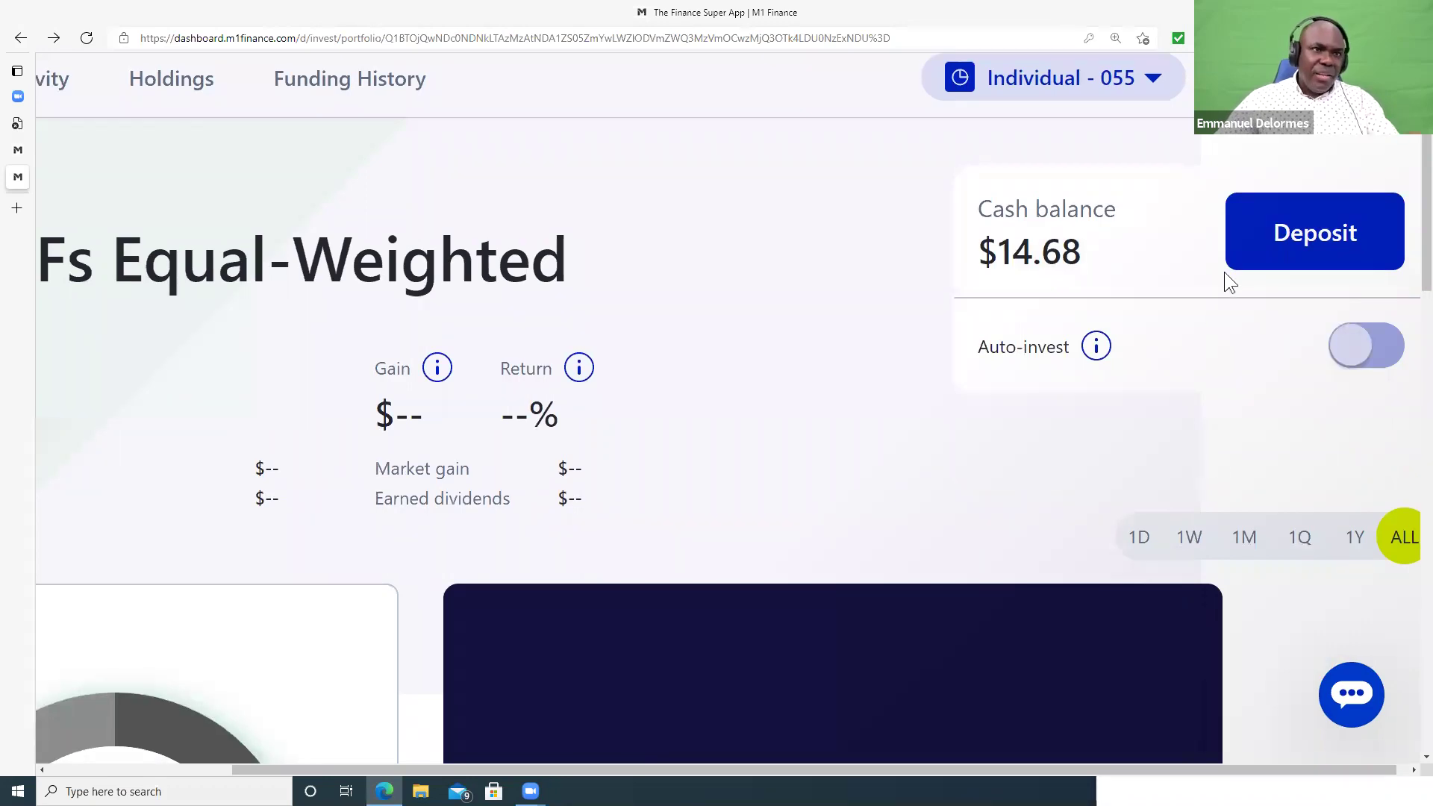
- Set up a one-time deposit of $1,000 from the JPMorgan Chase checking account into the individual investment account
left_click(1301, 236)
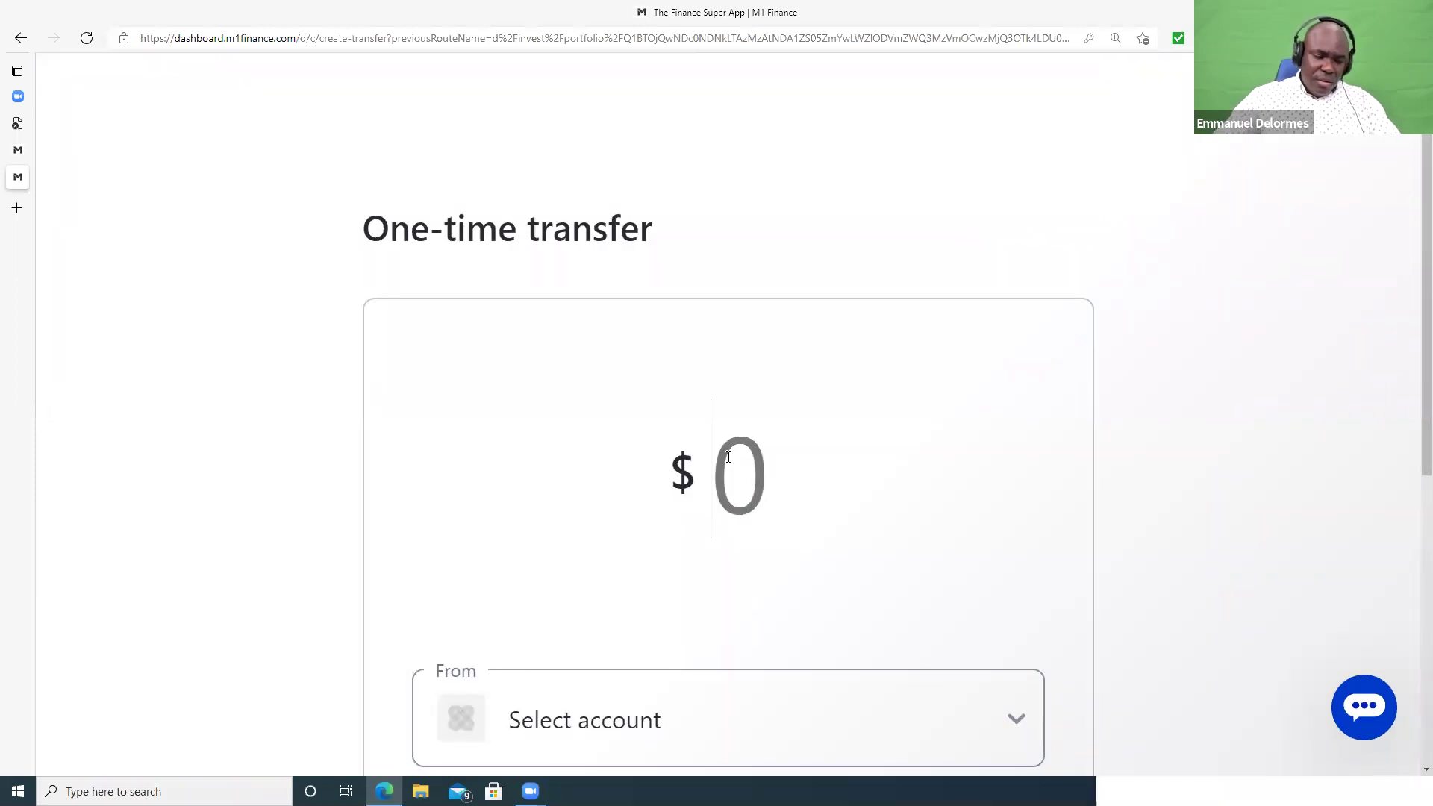
type("1000")
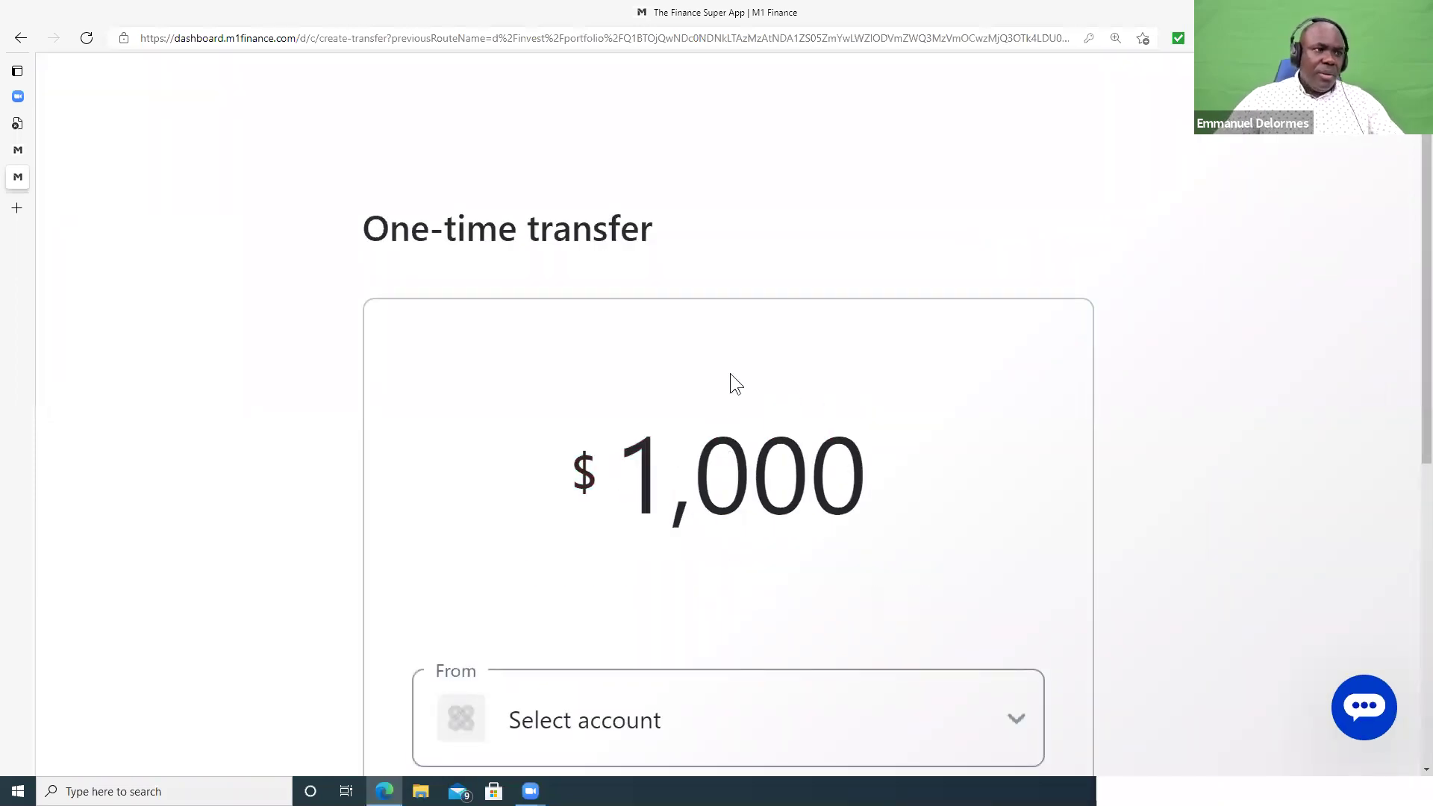
scroll(735, 385, "down", 7)
left_click(609, 183)
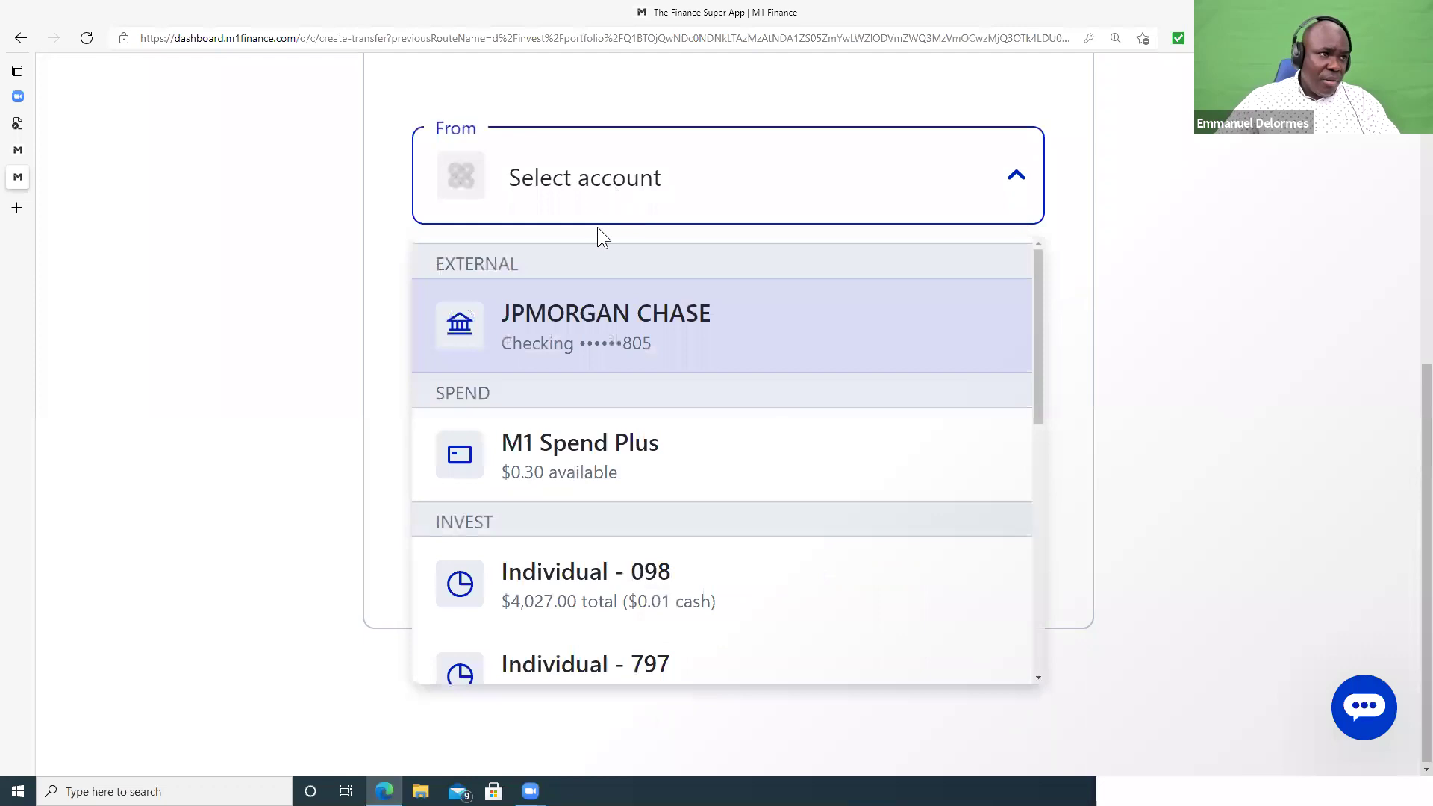
left_click(669, 333)
scroll(672, 328, "down", 3)
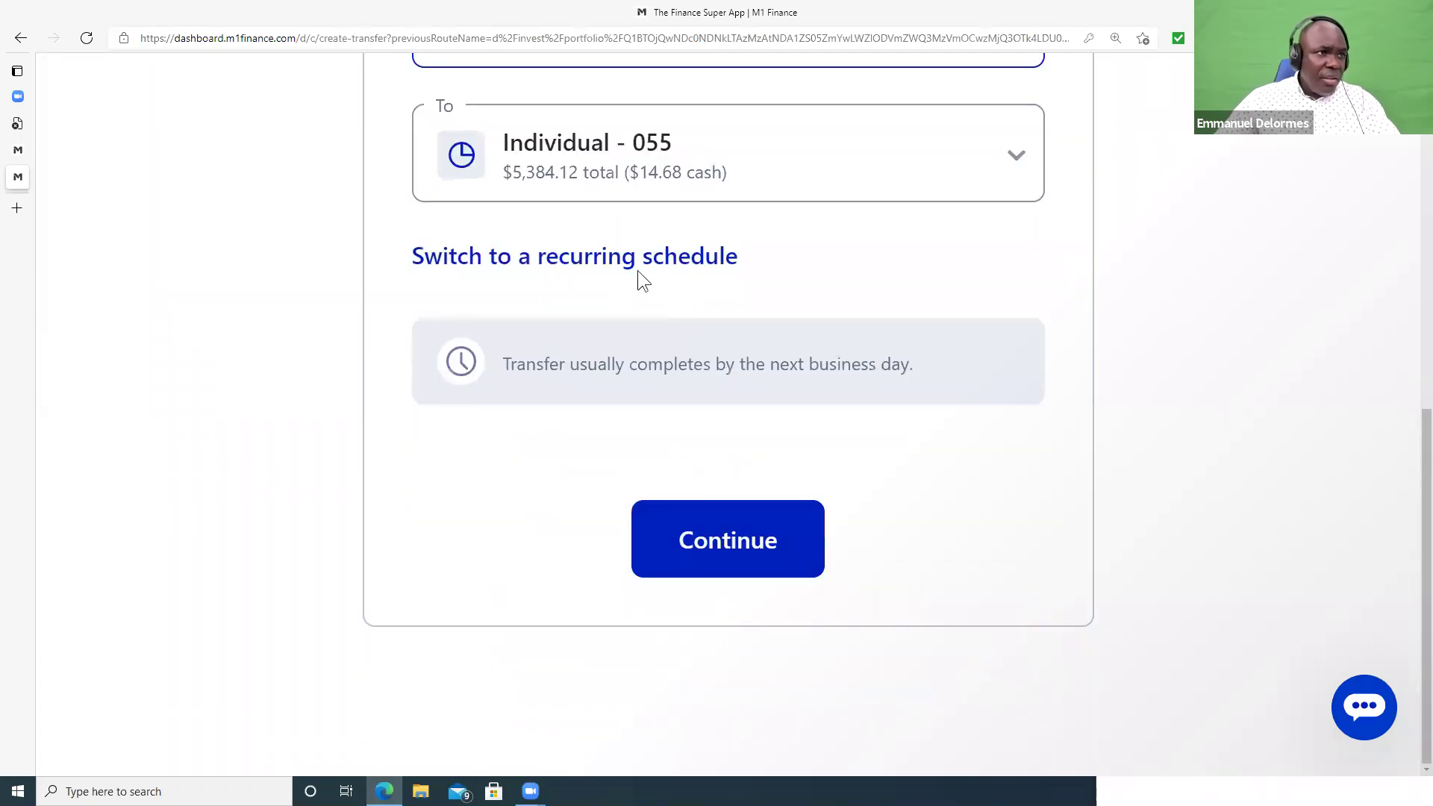
- Review and confirm the $1,000 transfer from JPMorgan Chase to the individual account
scroll(640, 280, "up", 1)
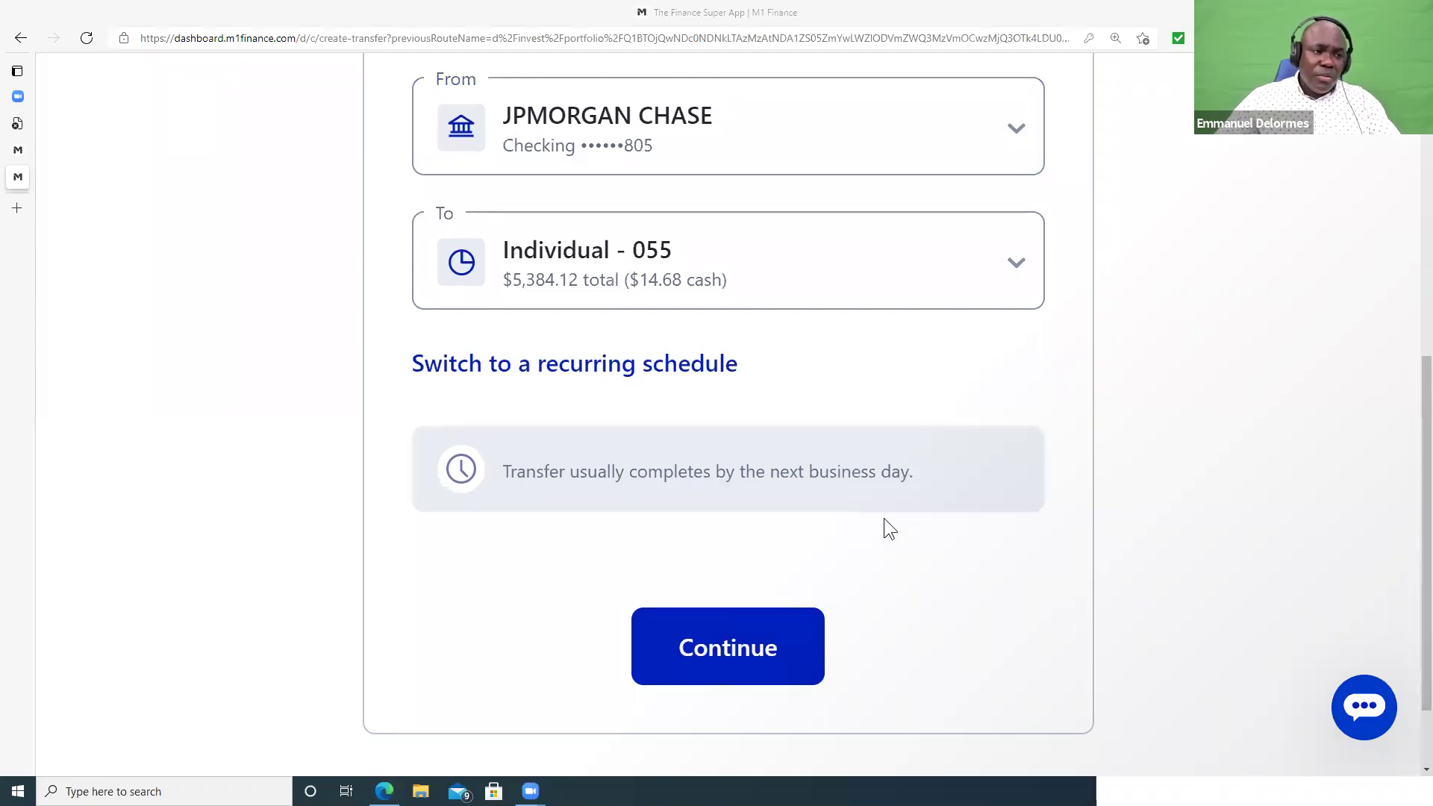
scroll(821, 537, "down", 1)
left_click(723, 545)
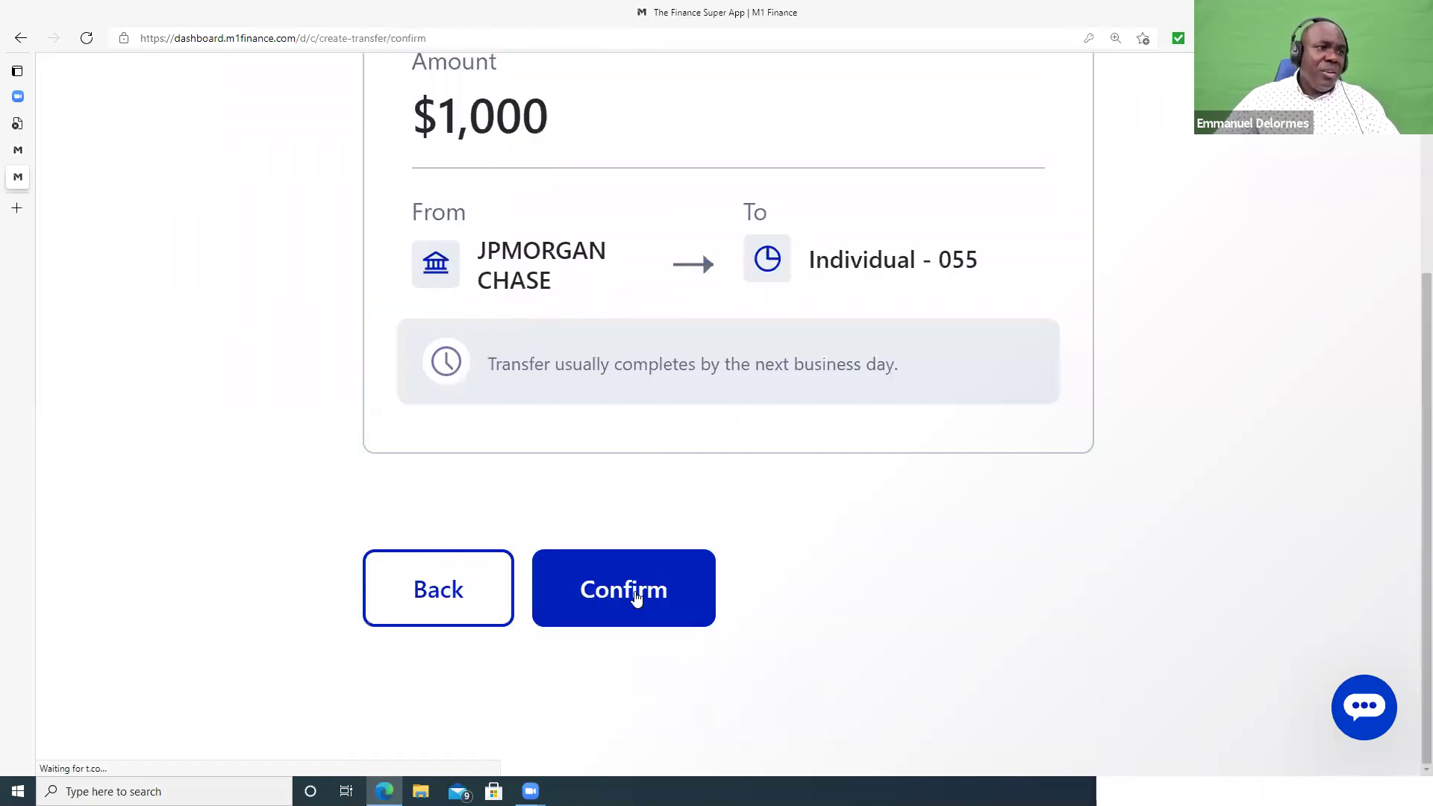
left_click(616, 589)
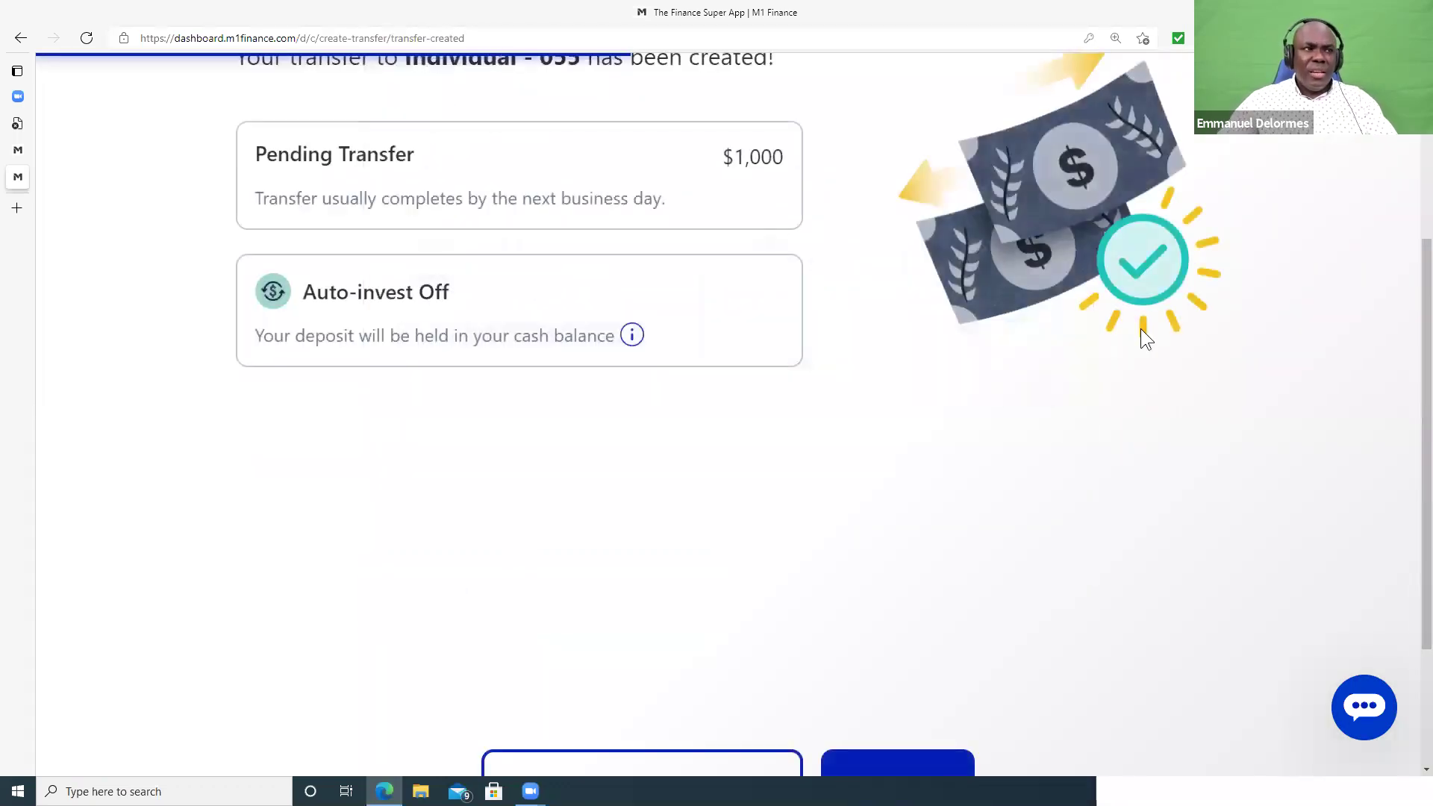
- Review the created transfer's confirmation and finish it to return to the ARK ETFs Equal-Weighted pie
scroll(1141, 328, "up", 4)
scroll(1123, 357, "down", 6)
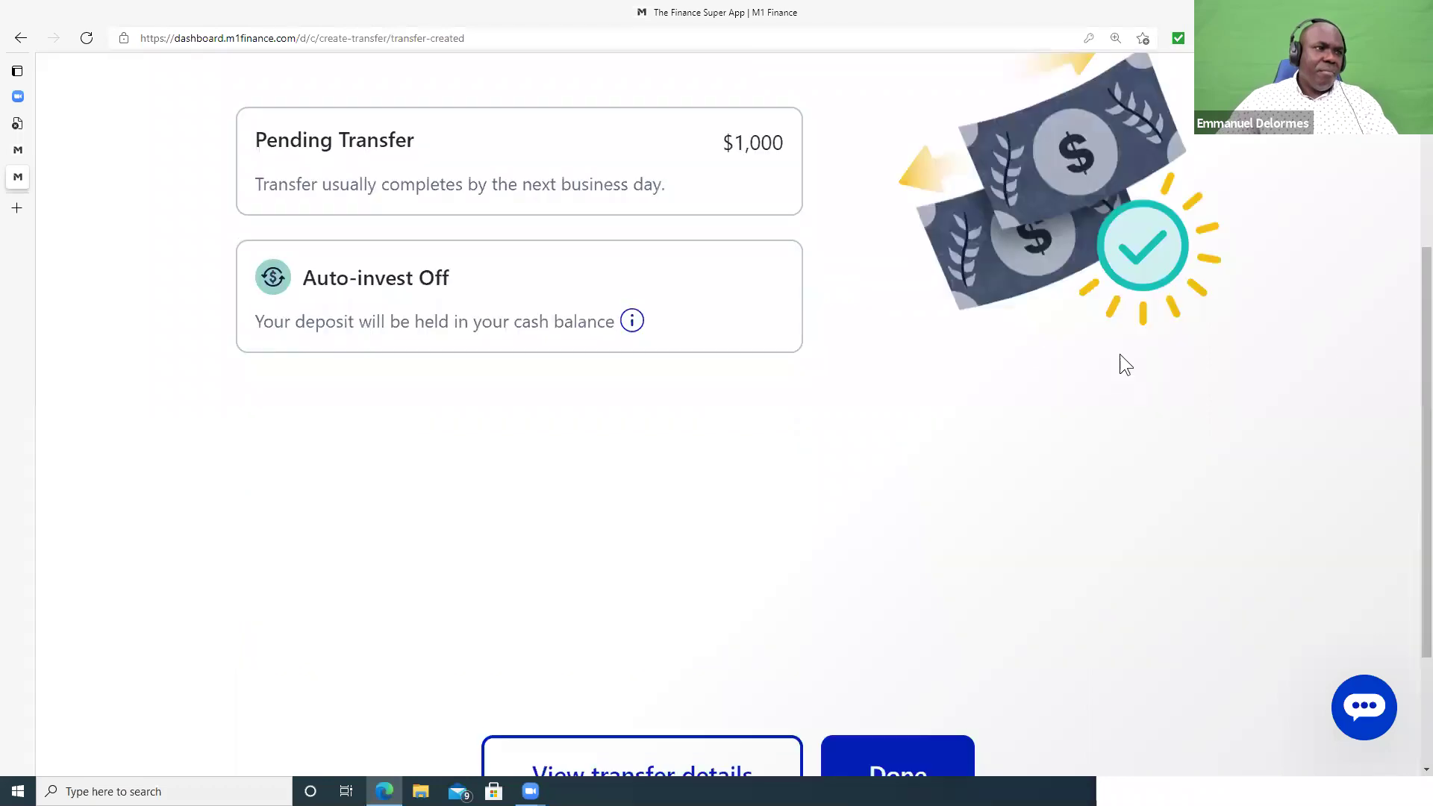
scroll(784, 351, "up", 6)
scroll(776, 369, "down", 2)
scroll(793, 375, "down", 4)
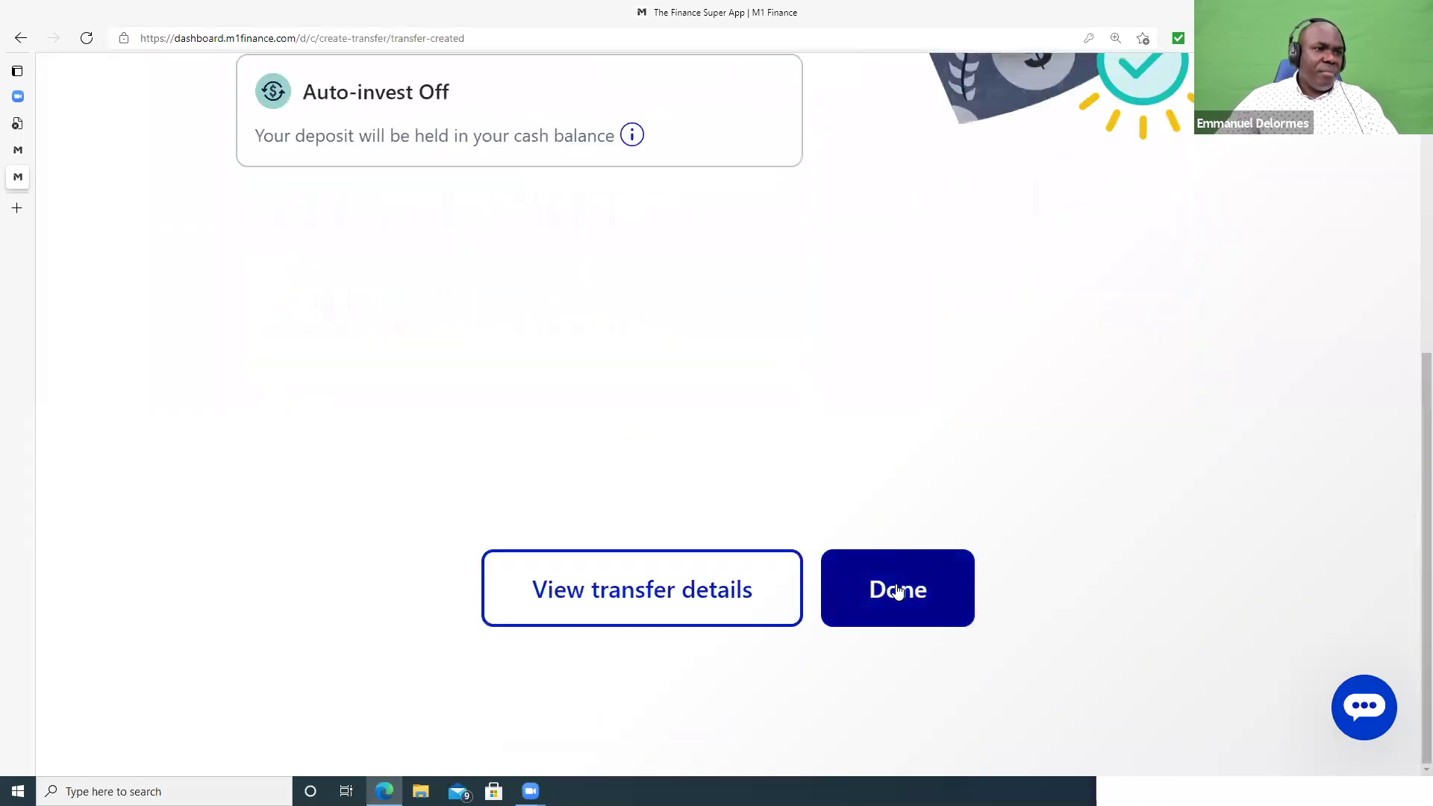
left_click(894, 586)
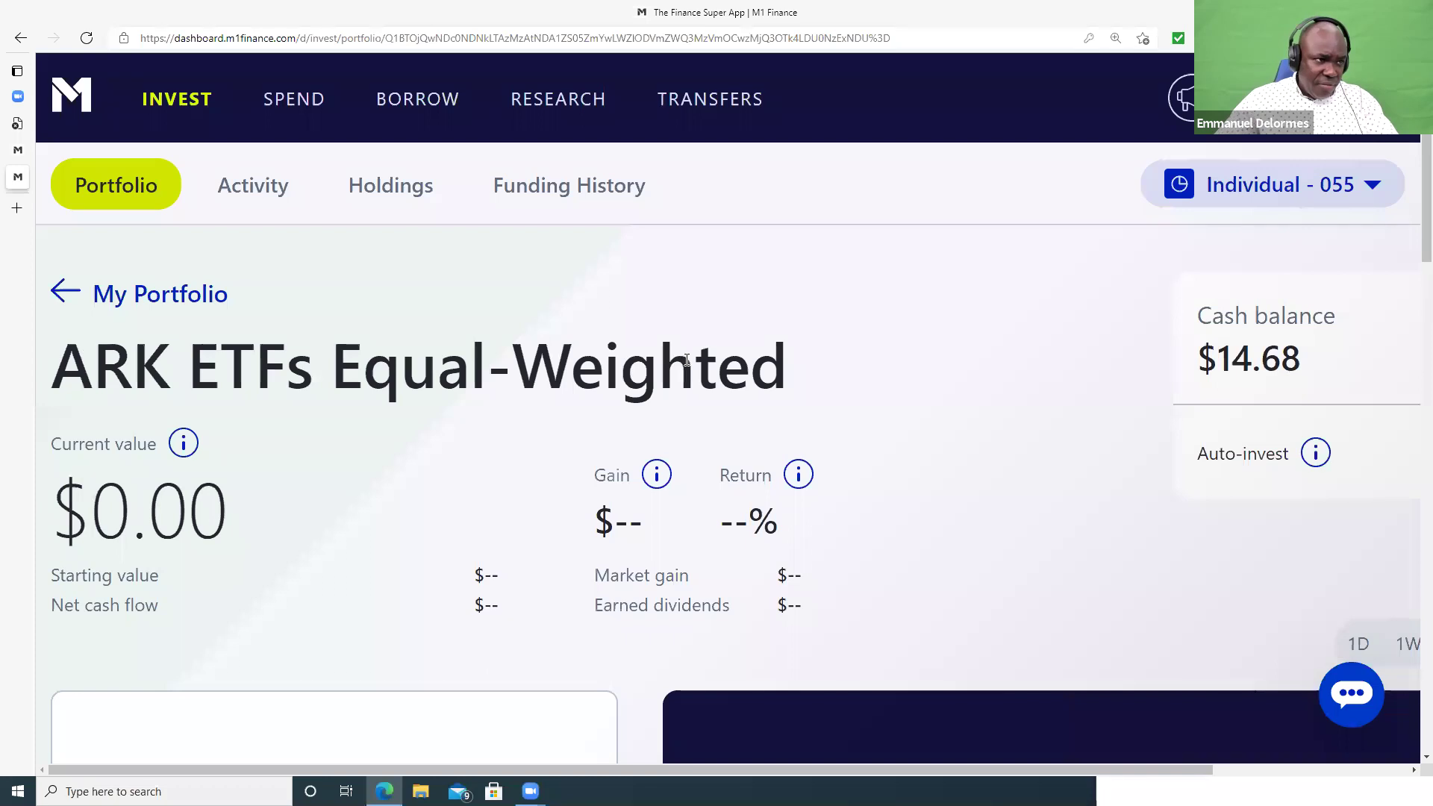
- Check the ARK ETFs Equal-Weighted pie's slices and the pending transfer from JPMorgan Chase
scroll(377, 282, "down", 4)
scroll(885, 383, "down", 12)
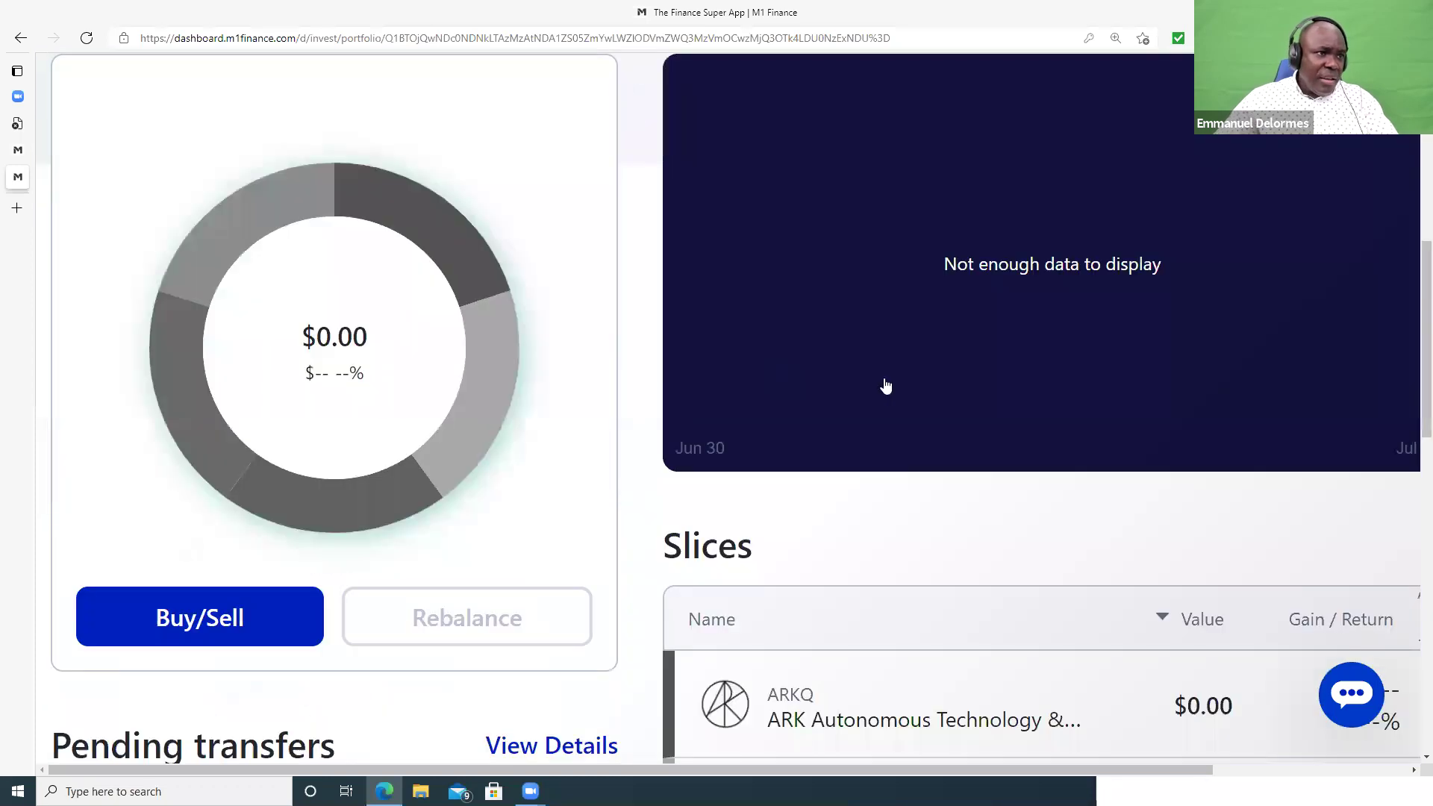
scroll(876, 358, "down", 5)
scroll(854, 330, "up", 3)
scroll(838, 290, "up", 8)
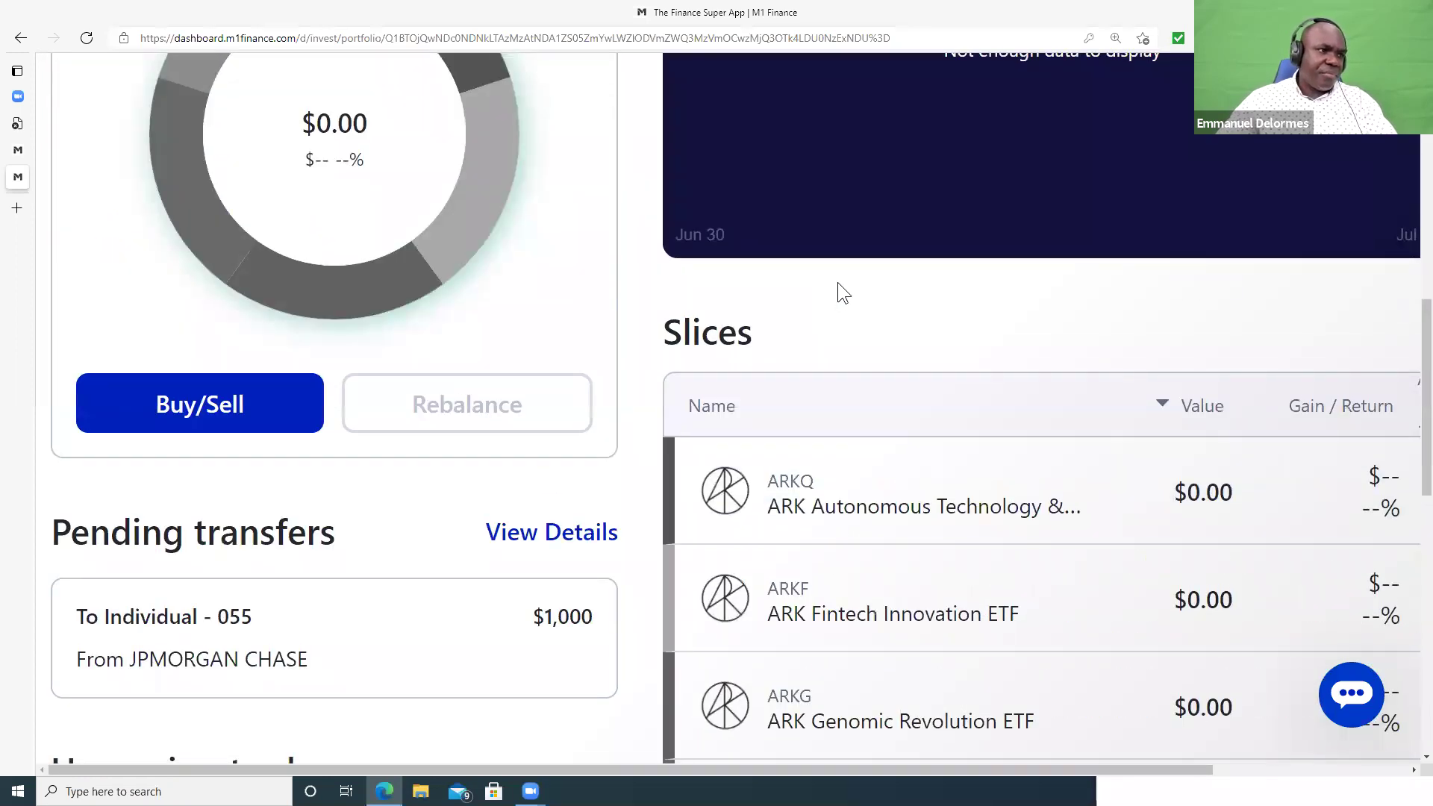
scroll(837, 282, "up", 10)
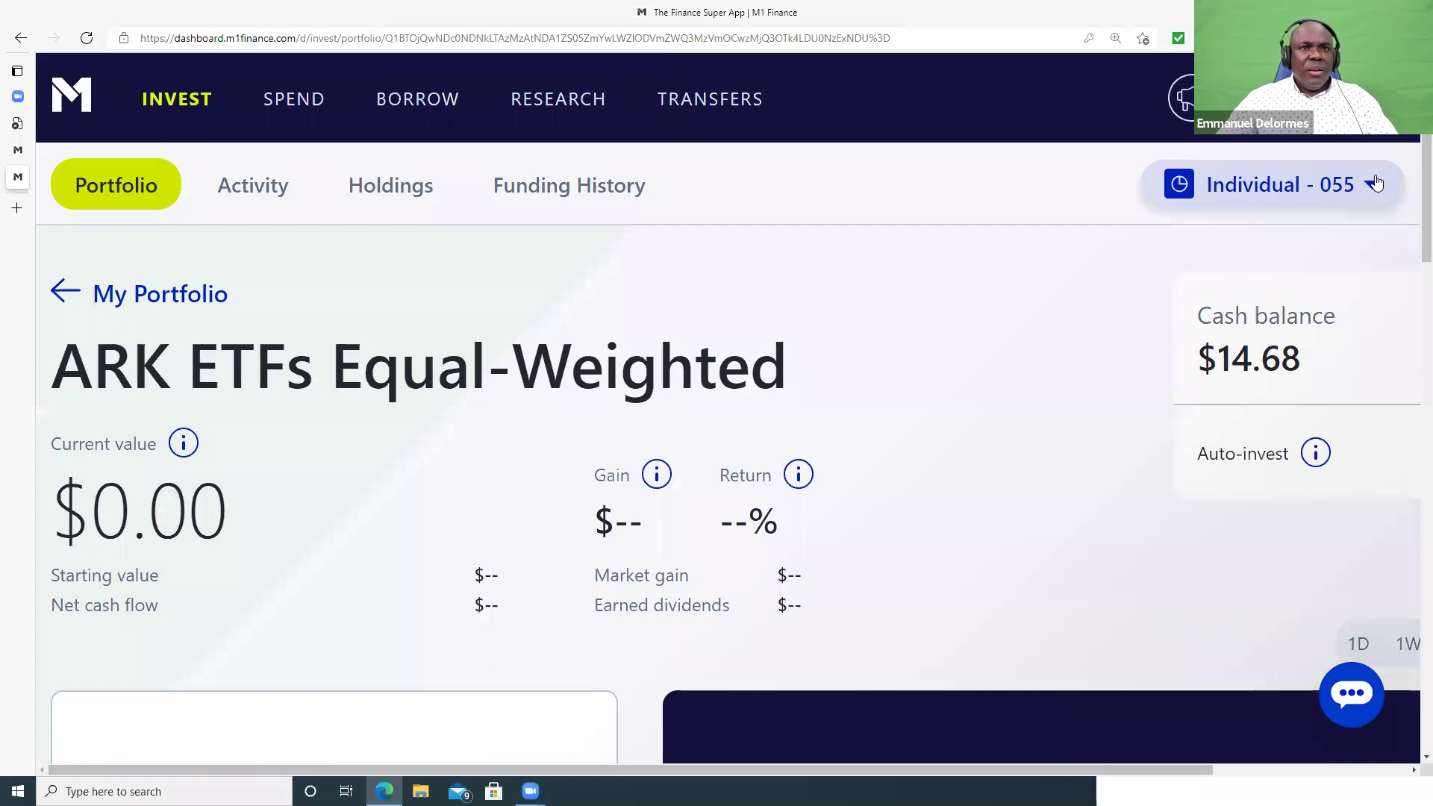
- Switch to the individual account holding NIO and Alibaba and examine its market gain, earned dividends and slices
left_click(1375, 186)
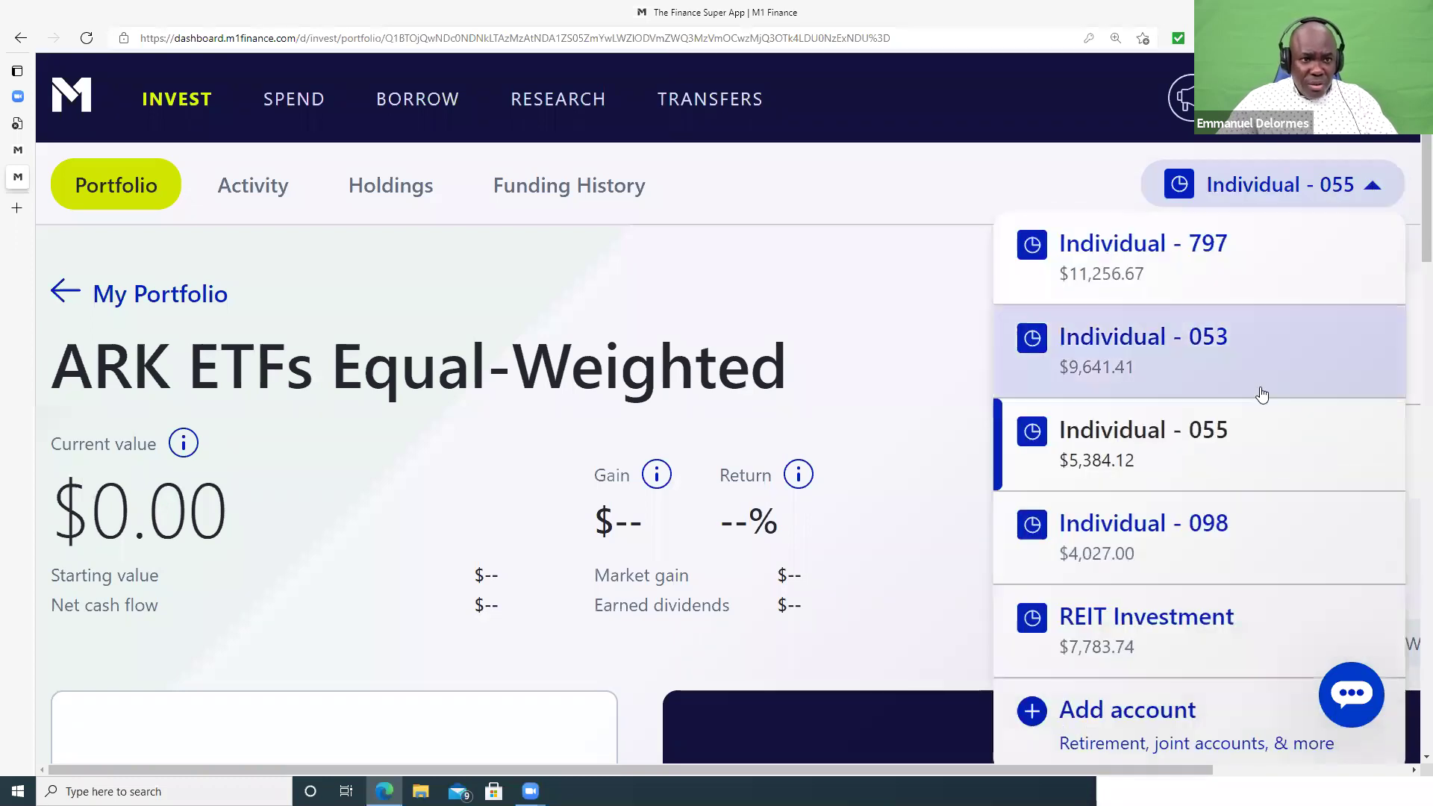
left_click(1207, 540)
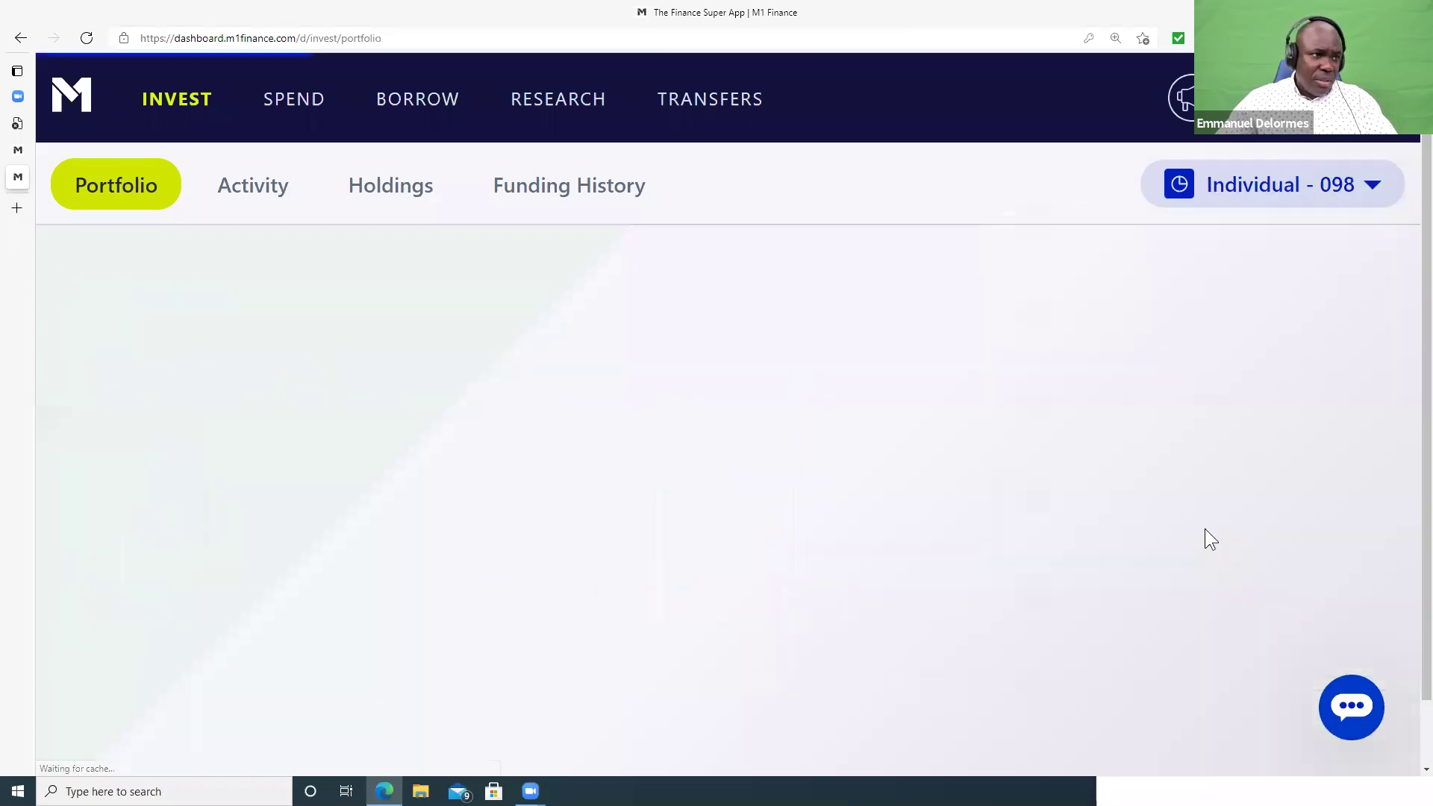
scroll(597, 303, "down", 3)
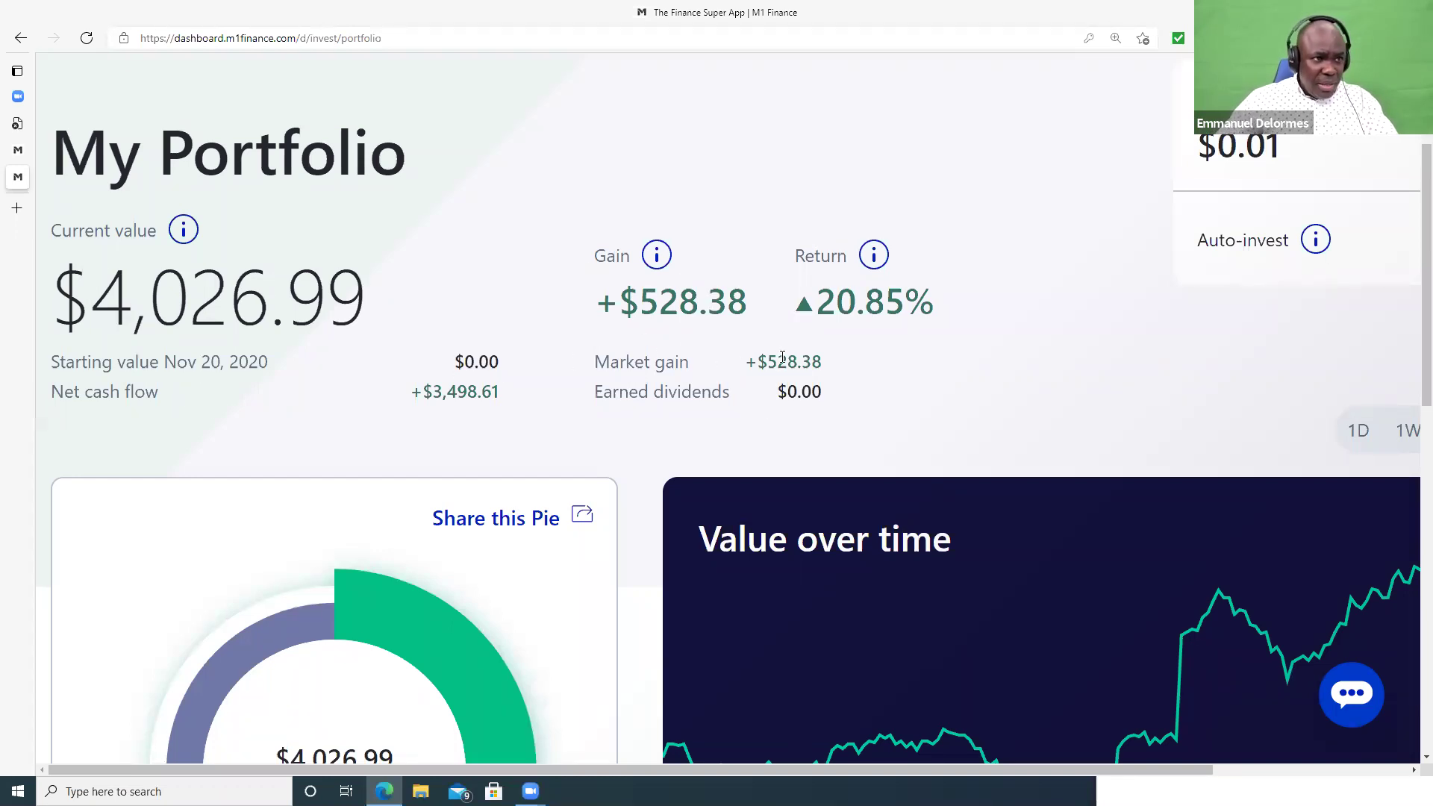
scroll(752, 232, "down", 3)
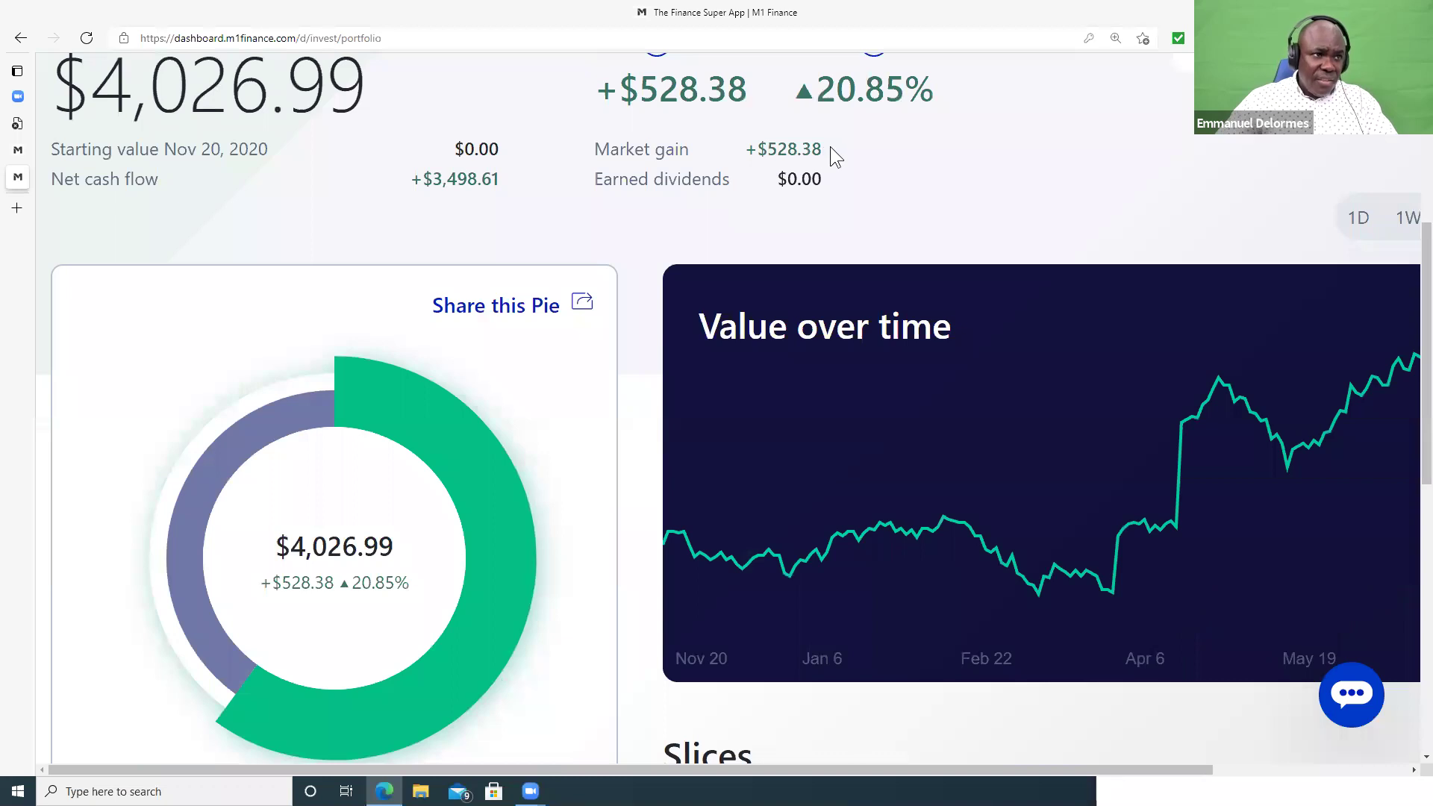
left_click_drag(828, 180, 751, 180)
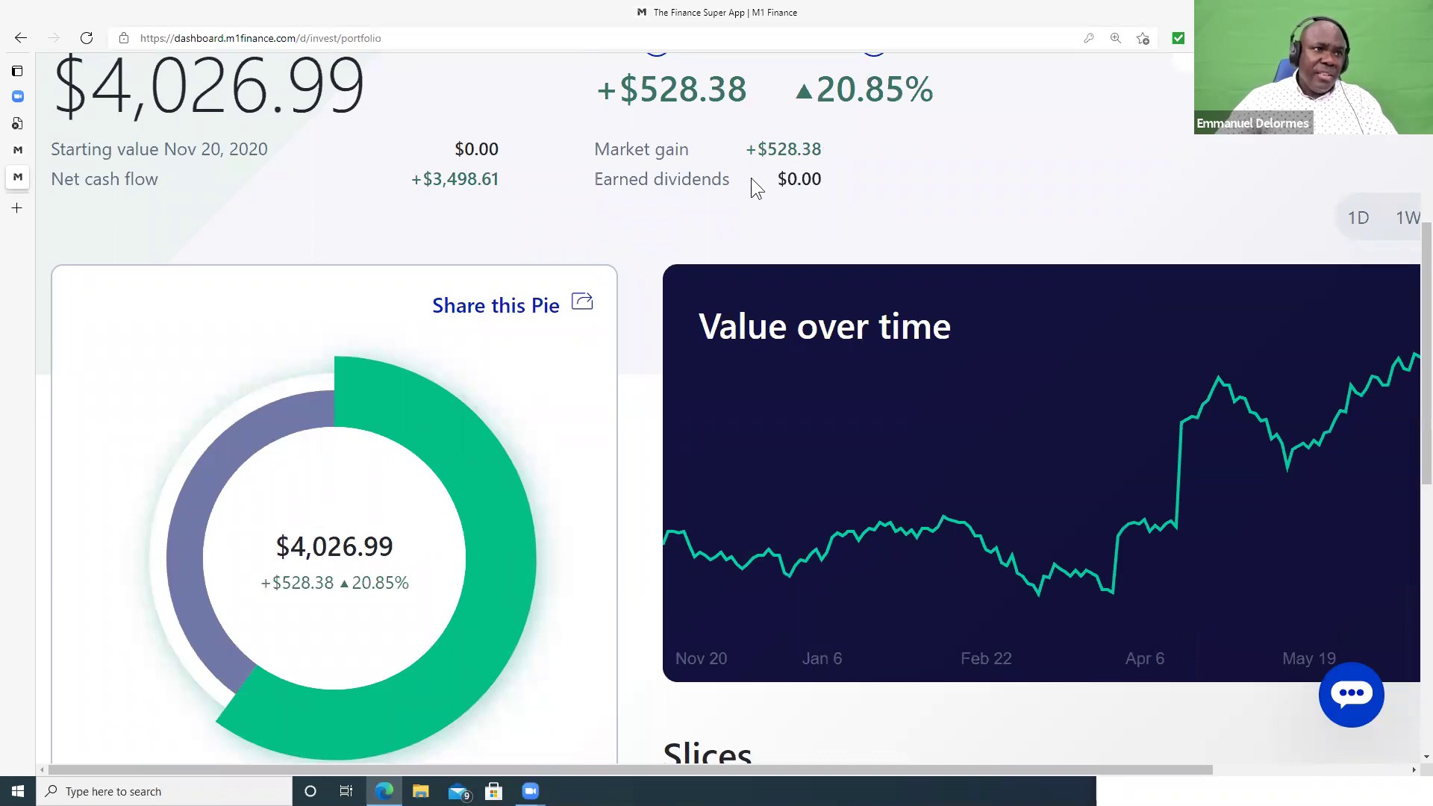
scroll(751, 183, "down", 9)
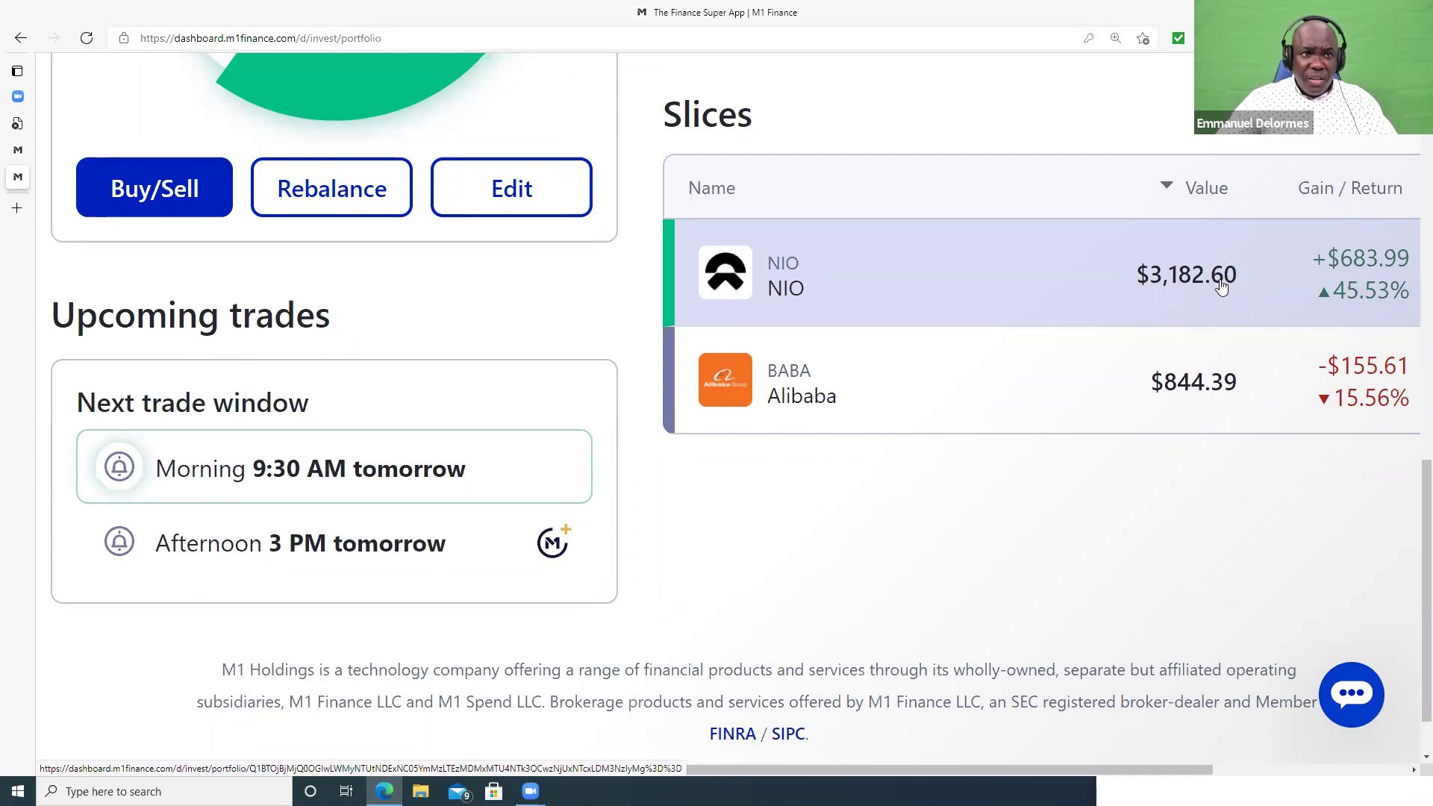
- Open the NIO slice and examine its share position, price, latest news, total gain and market gain
left_click(879, 284)
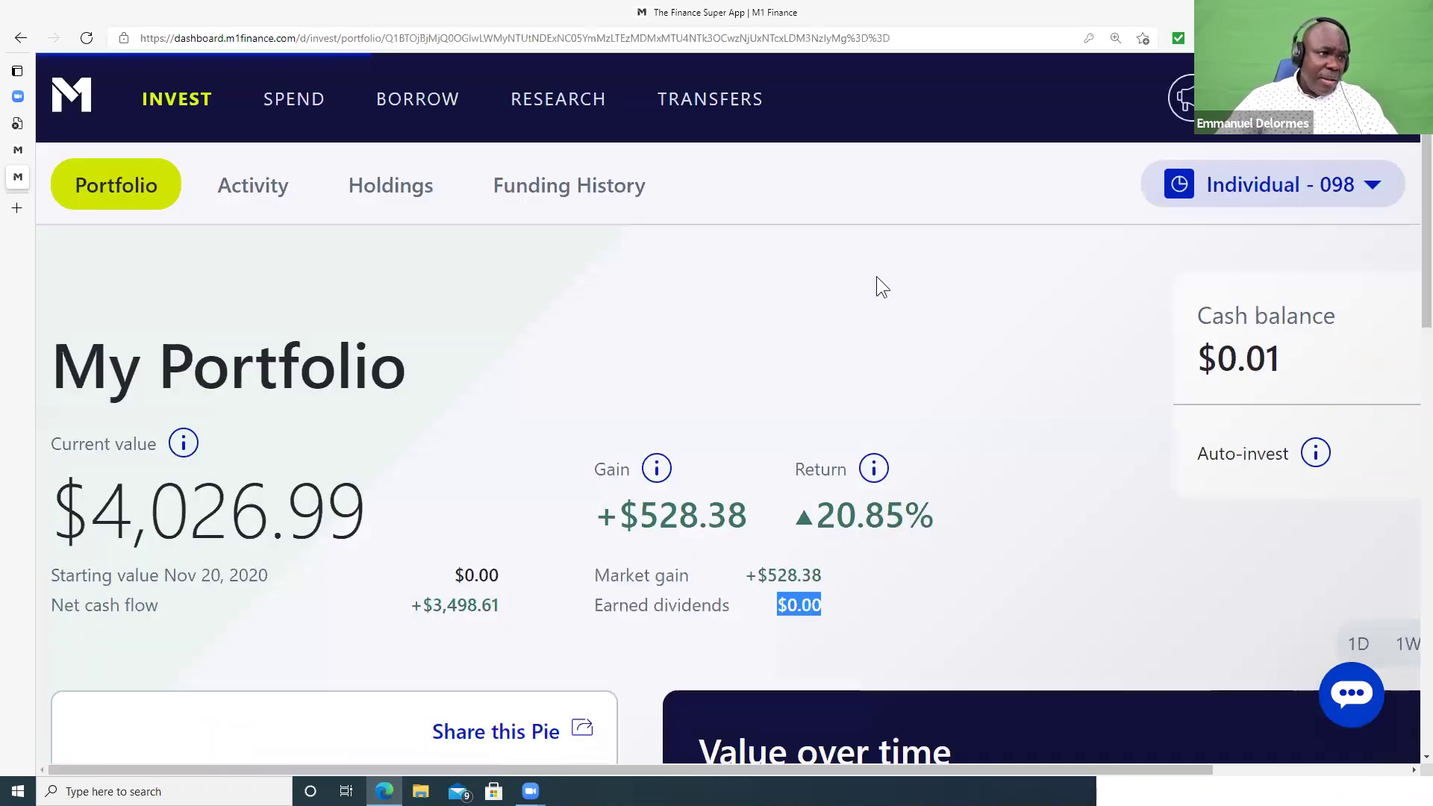
scroll(861, 289, "down", 7)
scroll(863, 298, "down", 7)
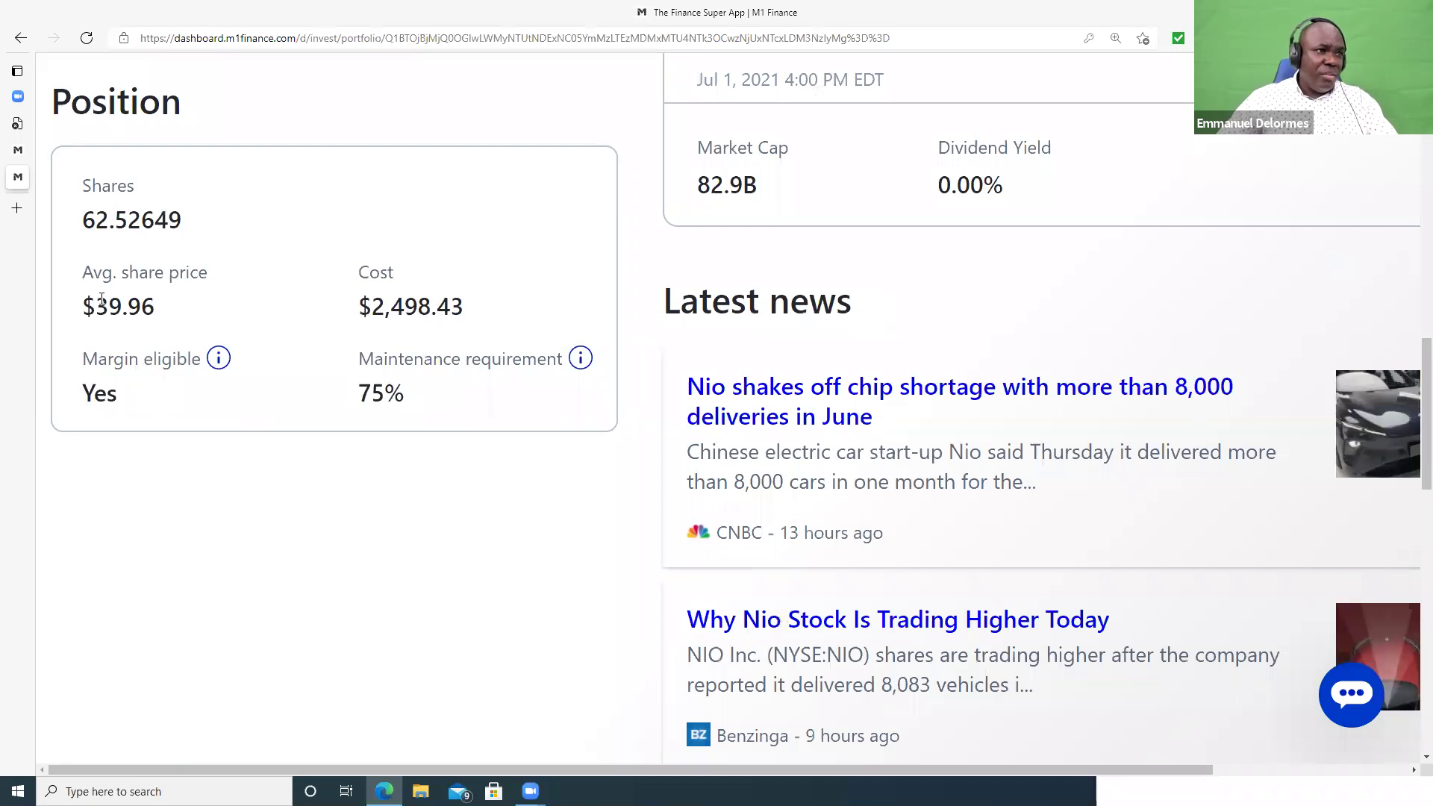
scroll(697, 188, "up", 1)
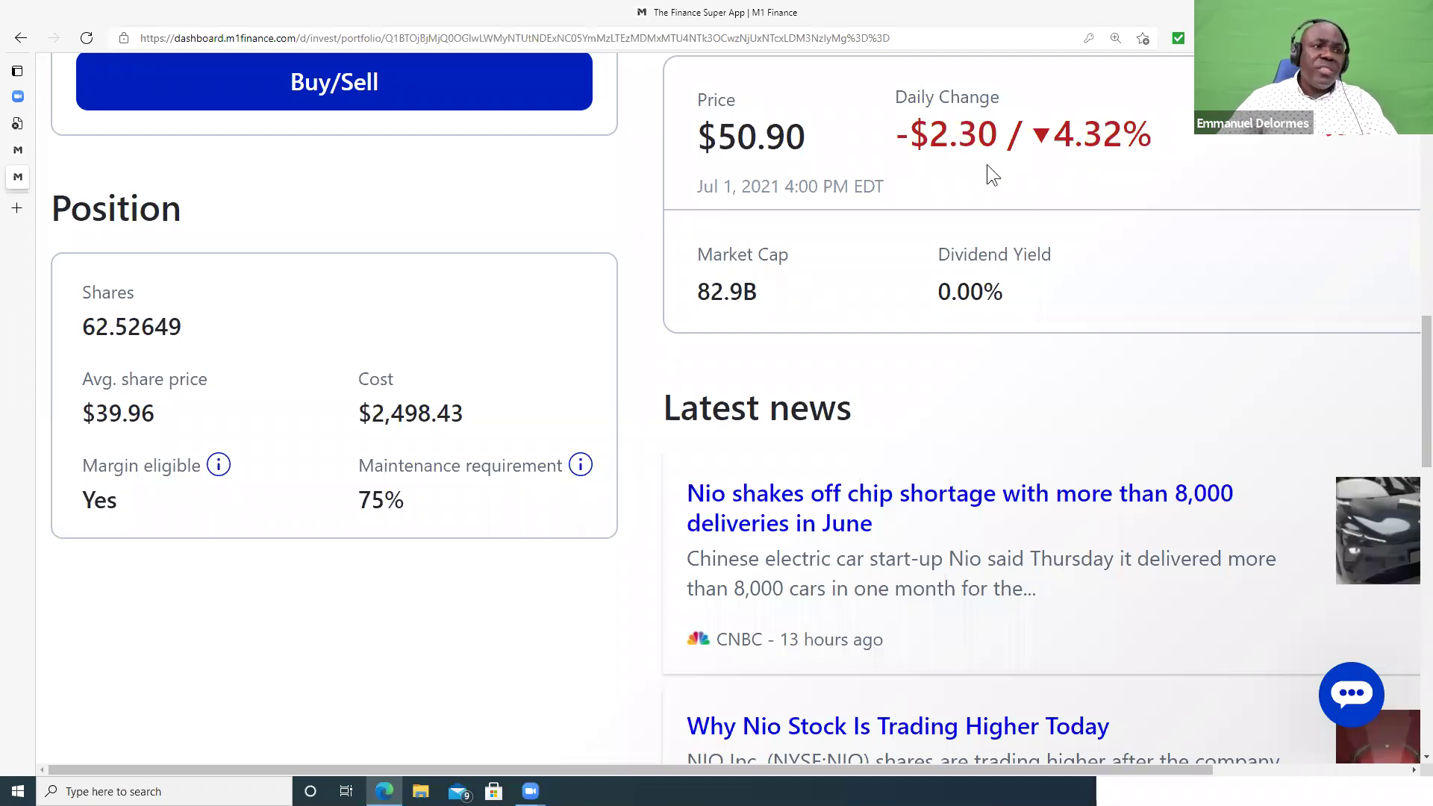
scroll(1088, 553, "down", 3)
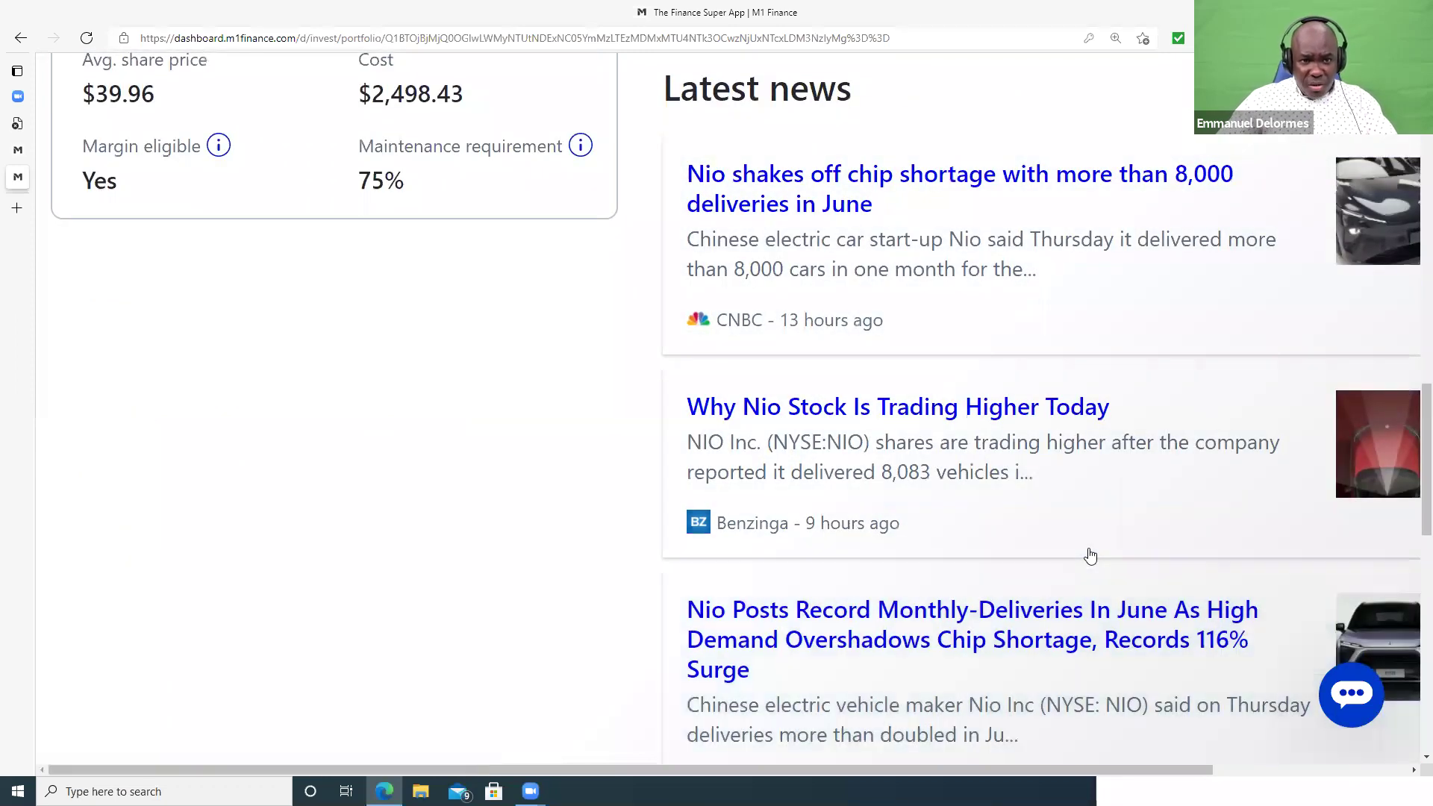
scroll(507, 415, "up", 15)
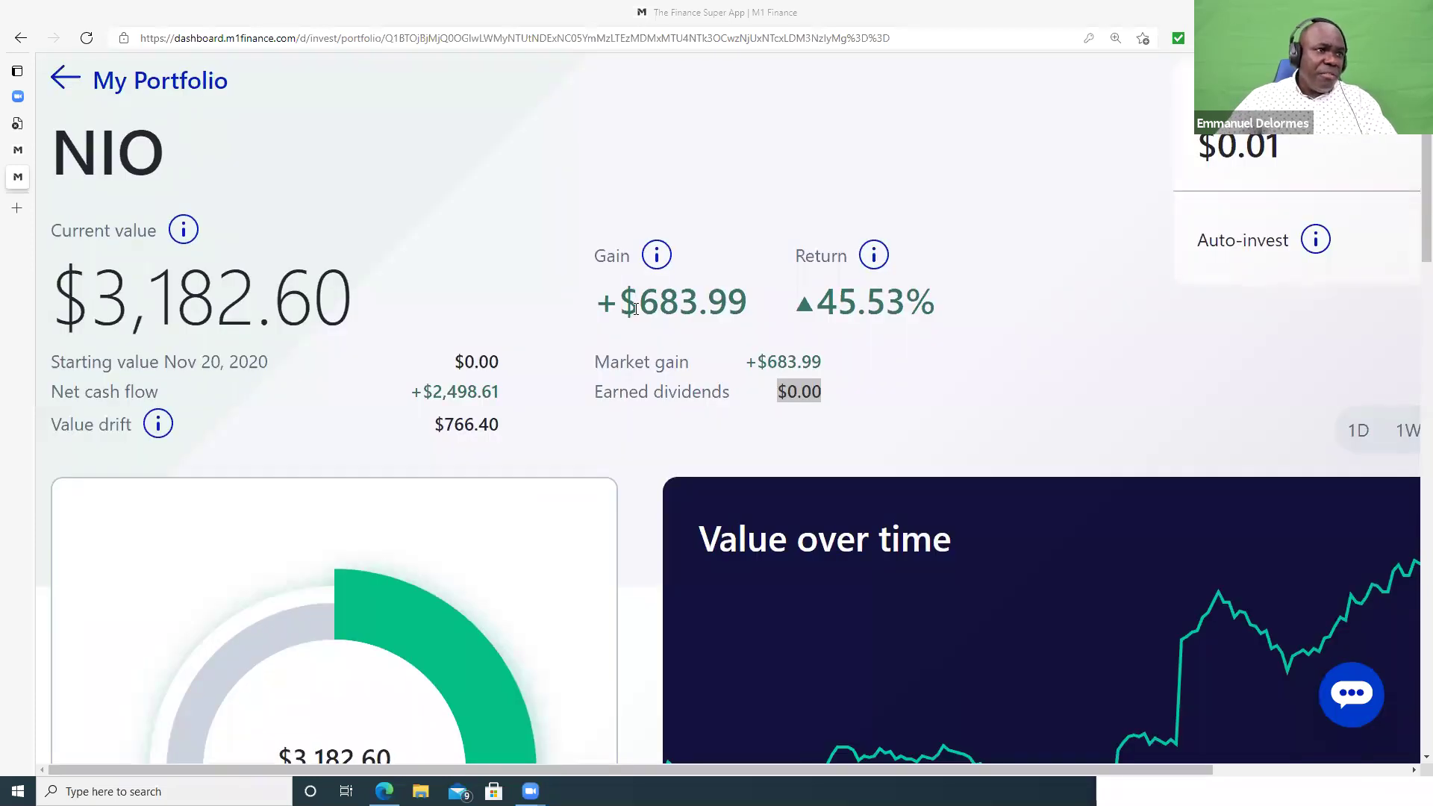
left_click_drag(638, 306, 744, 305)
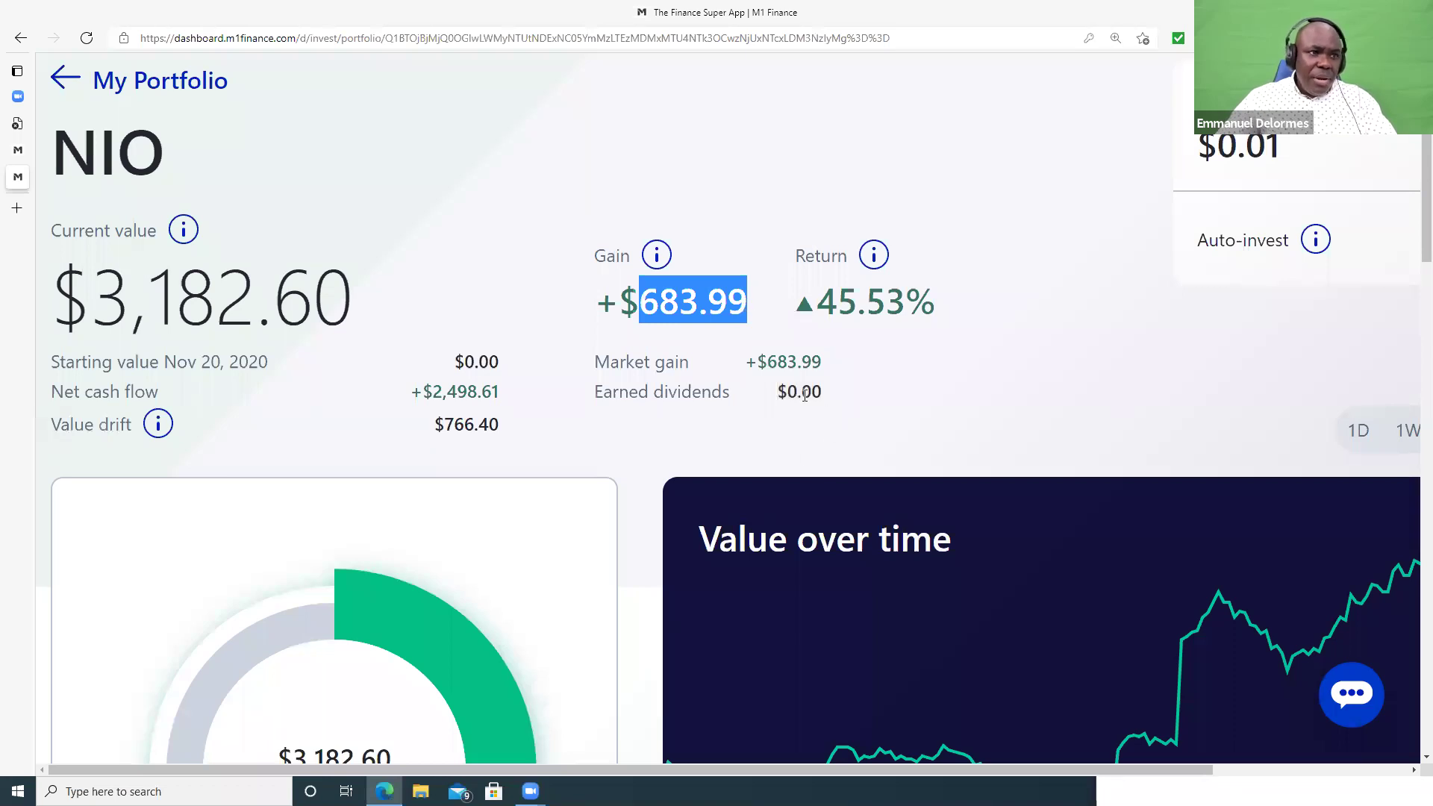
mouse_move(823, 393)
left_mouse_down()
mouse_move(769, 393)
mouse_move(769, 366)
mouse_move(824, 367)
left_mouse_up()
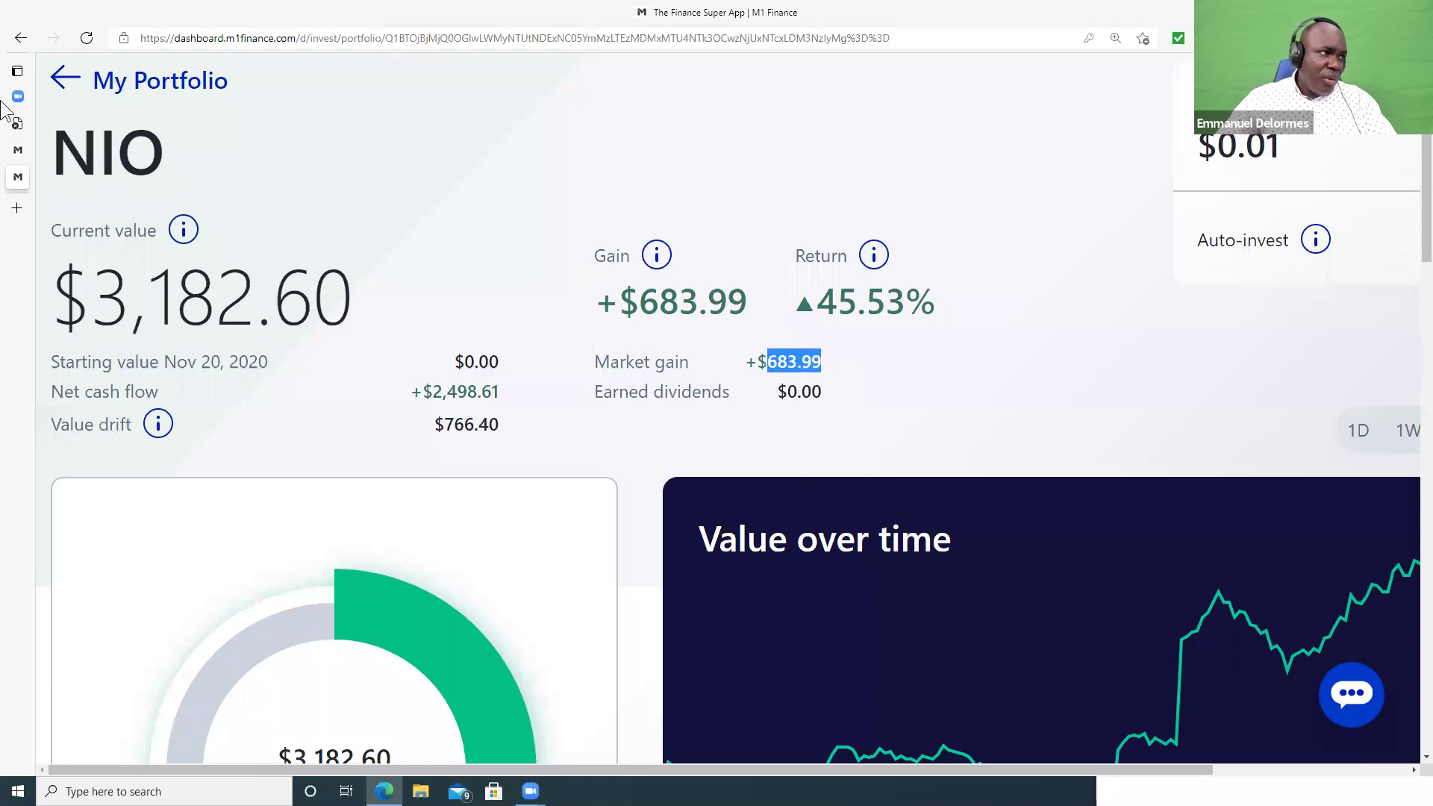
- Return from NIO to the account's portfolio and compare Alibaba's return with the overall gain and return
left_click(20, 39)
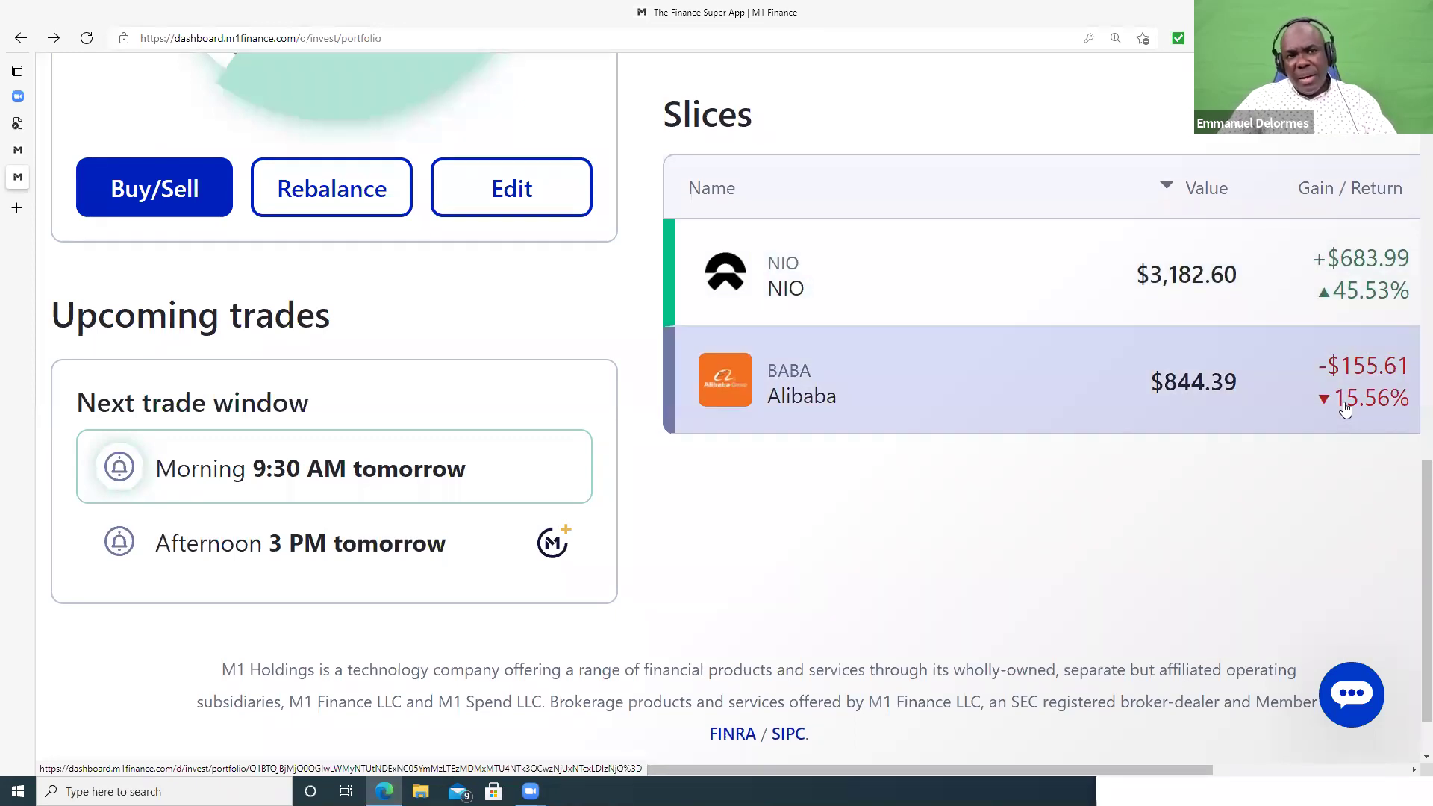
scroll(1224, 392, "up", 8)
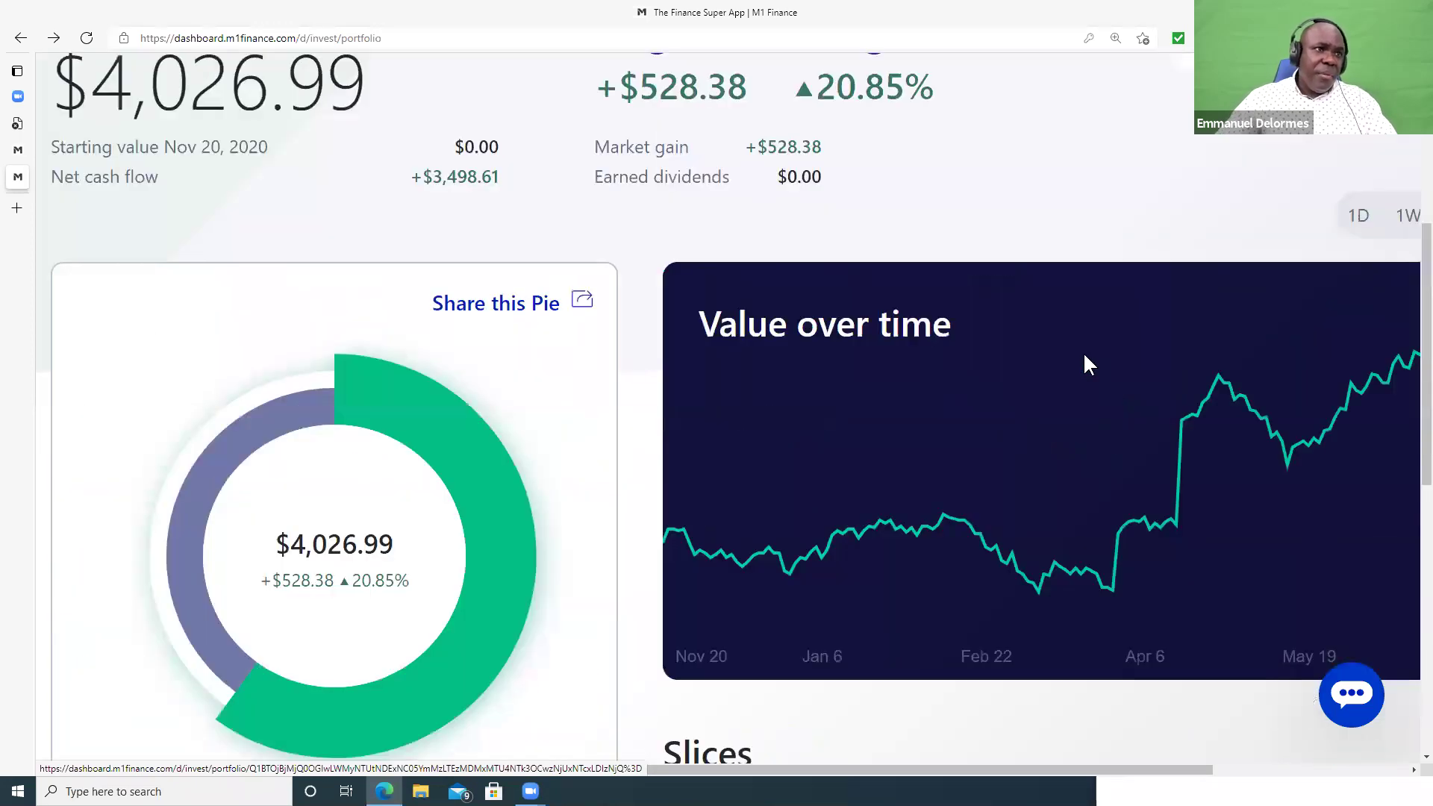
scroll(968, 332, "up", 4)
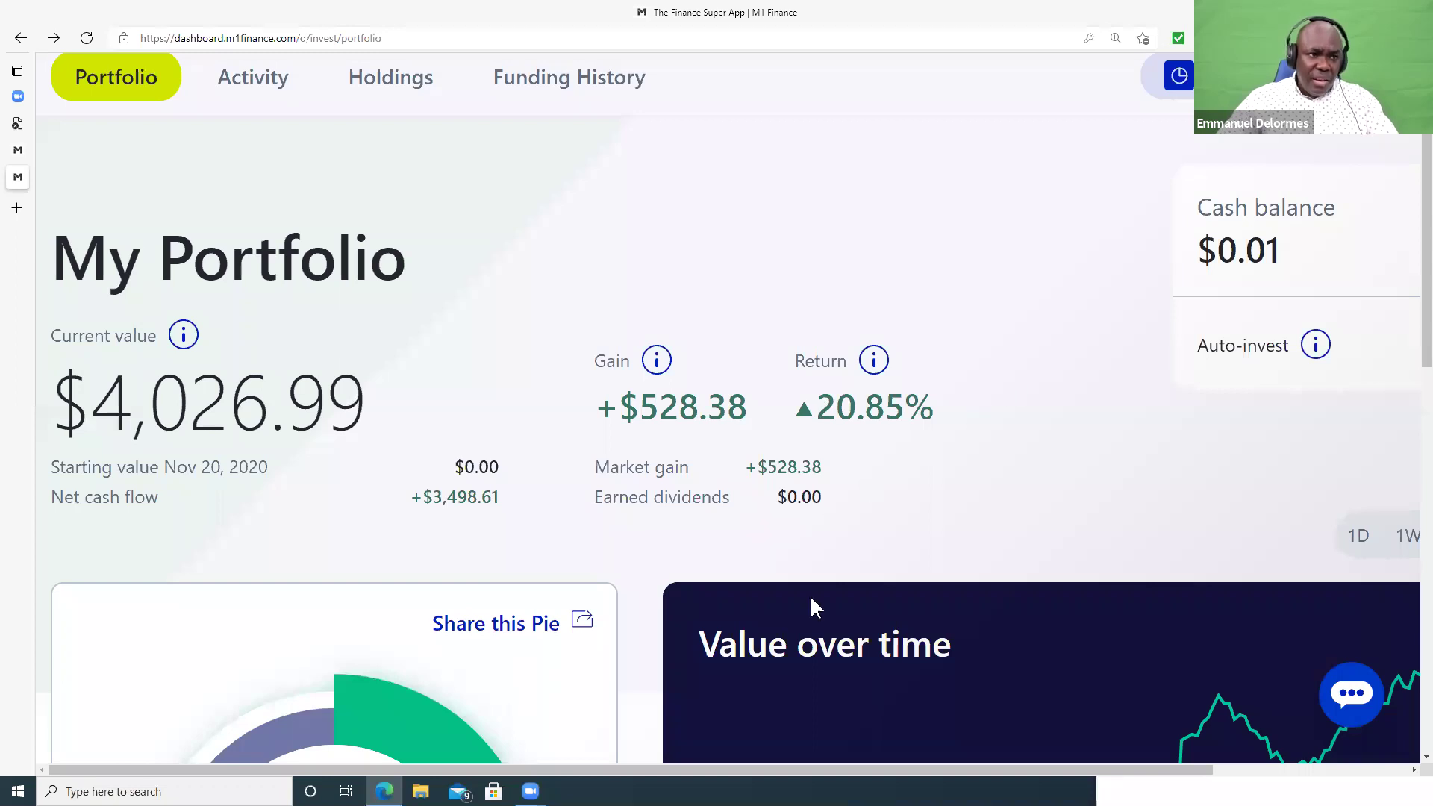
scroll(1054, 186, "down", 1)
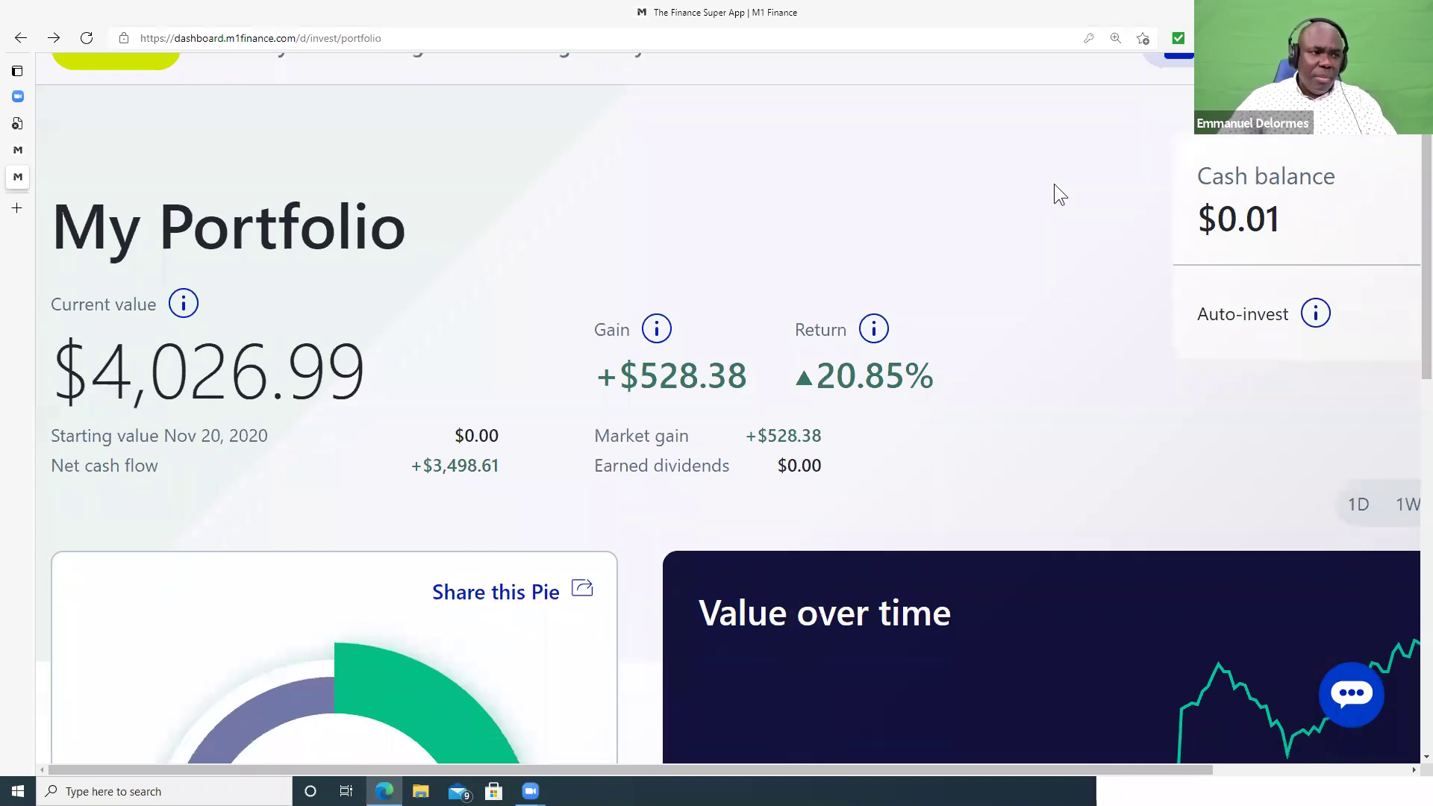
- Inspect the NIO and Alibaba slices on the portfolio pie, comparing each one's actual weight with its target
scroll(1054, 194, "down", 9)
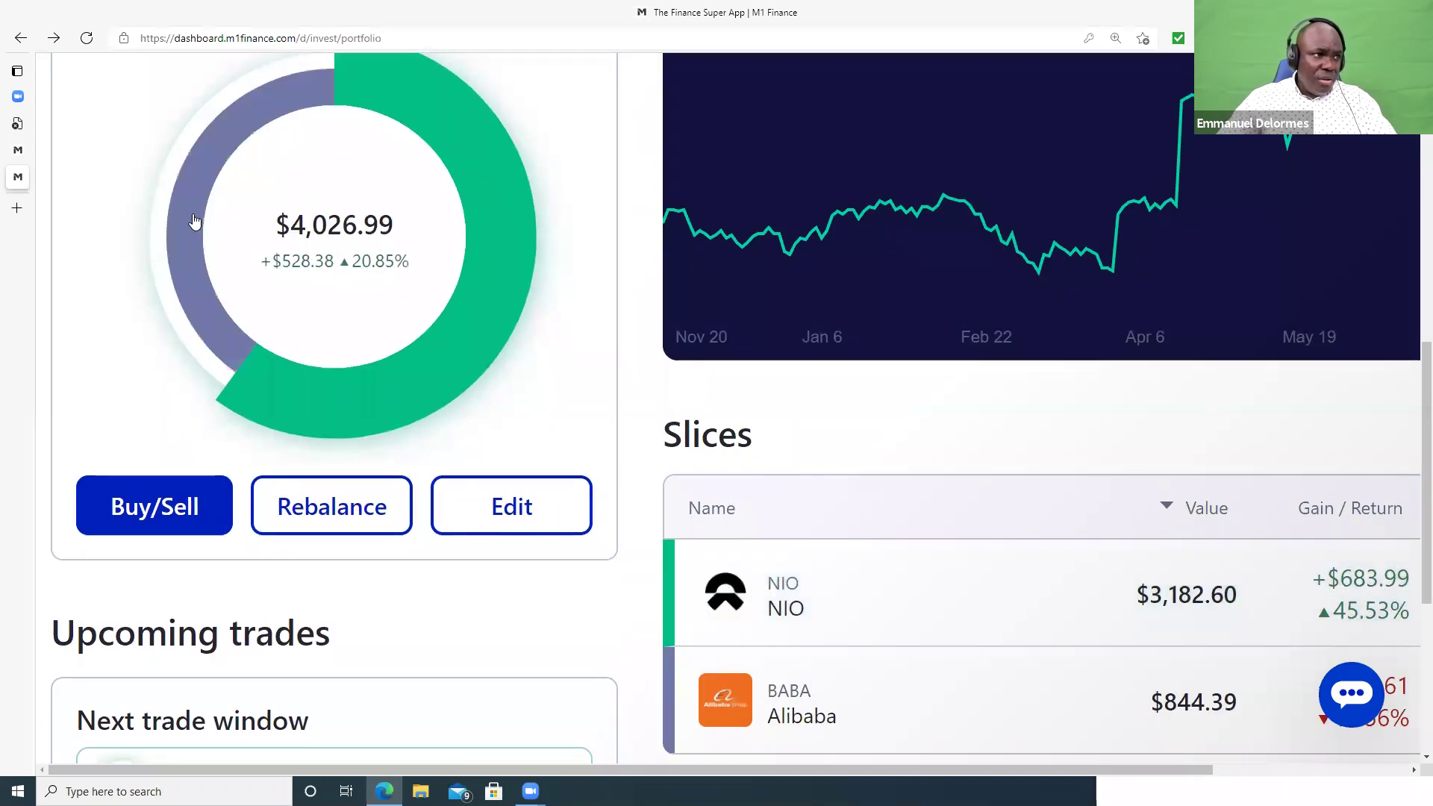
mouse_move(194, 221)
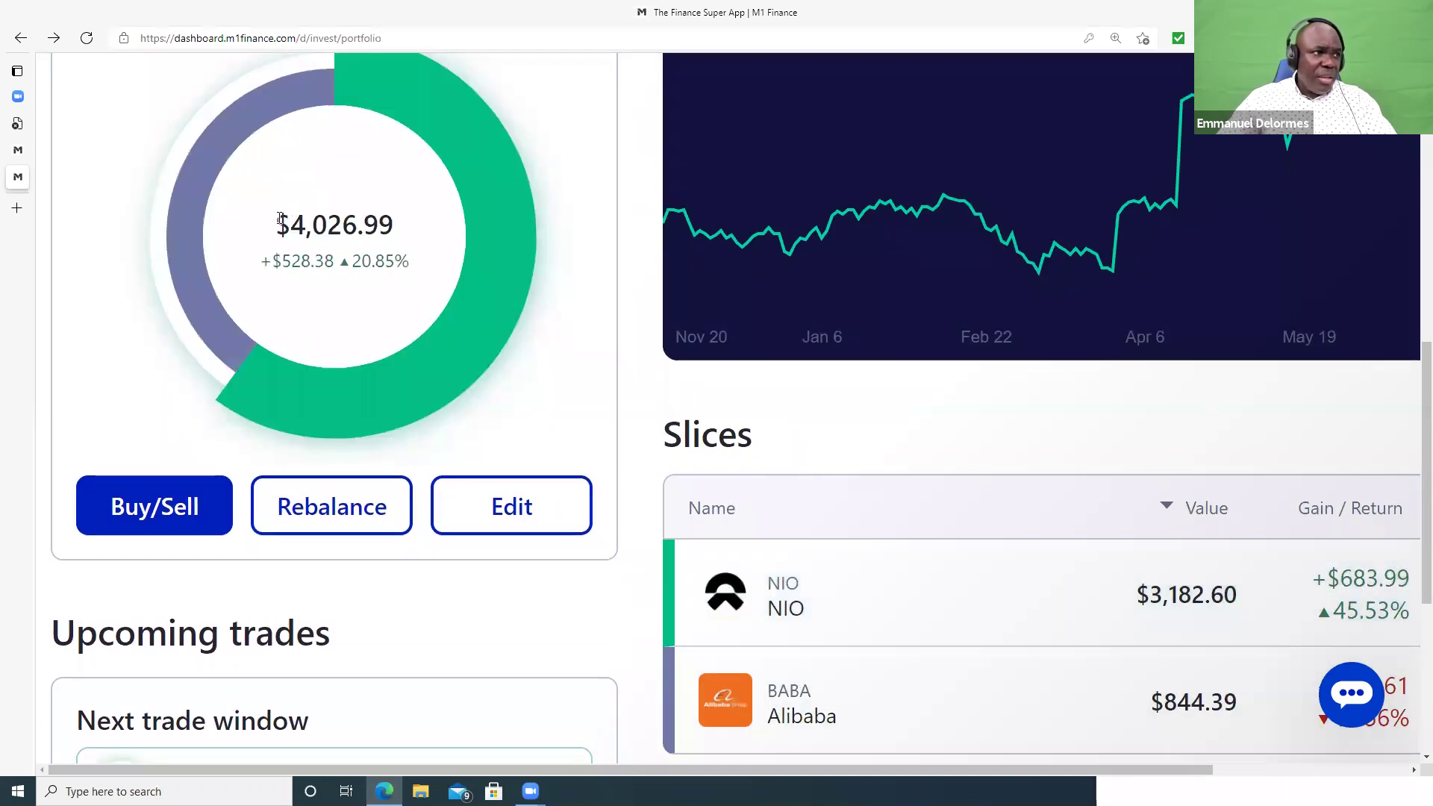
mouse_move(491, 307)
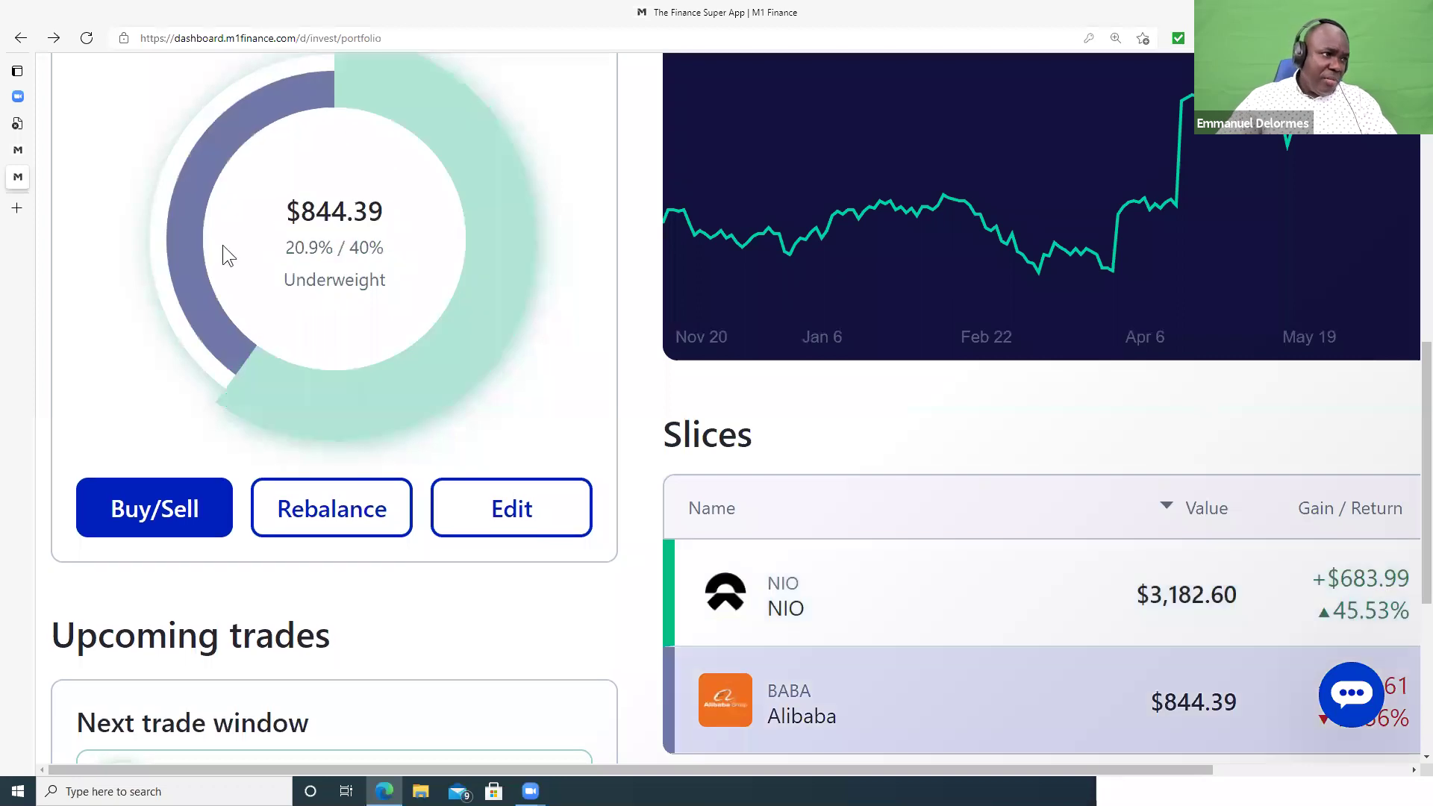
scroll(998, 462, "down", 1)
scroll(998, 462, "down", 5)
mouse_move(1149, 390)
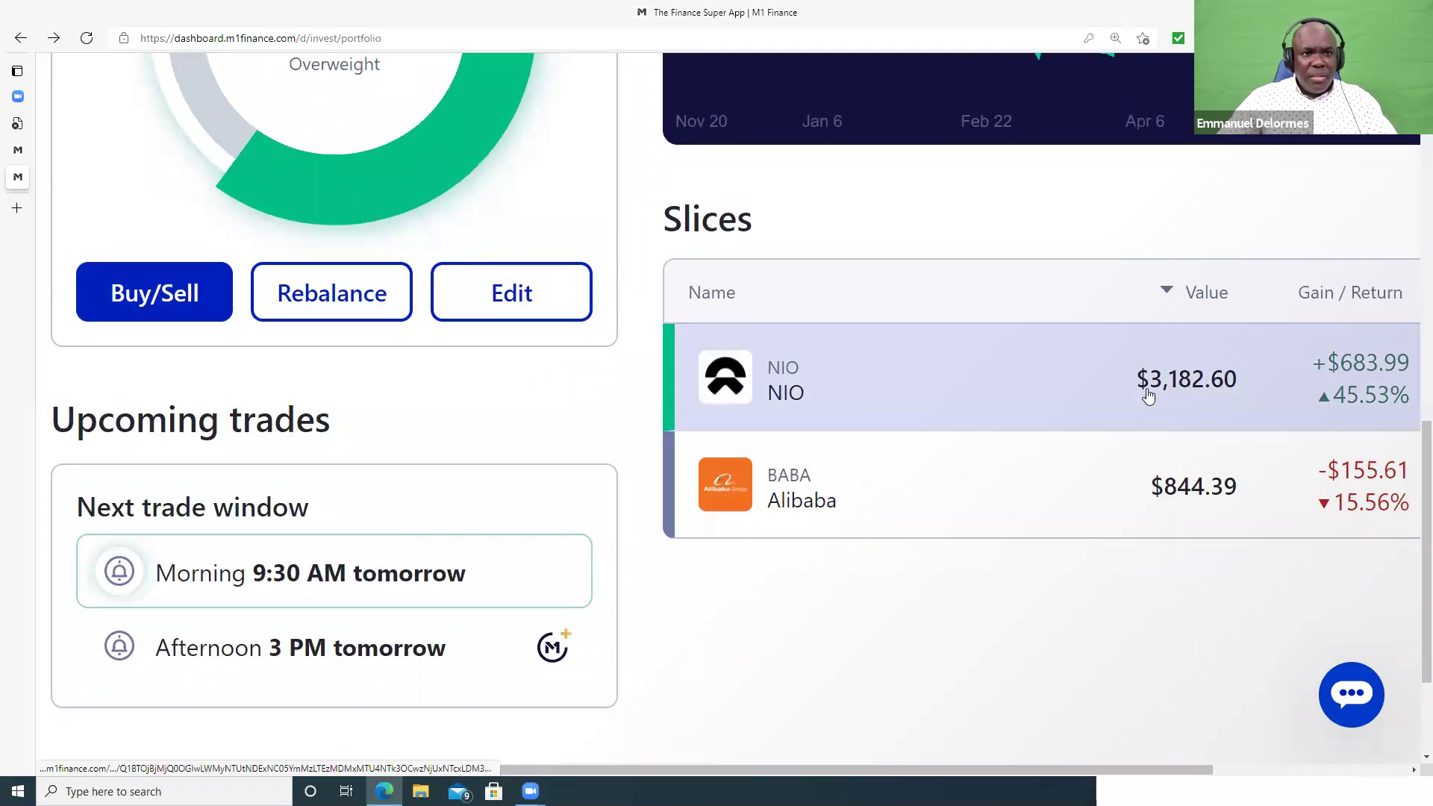
scroll(1251, 375, "up", 1)
scroll(1252, 375, "up", 15)
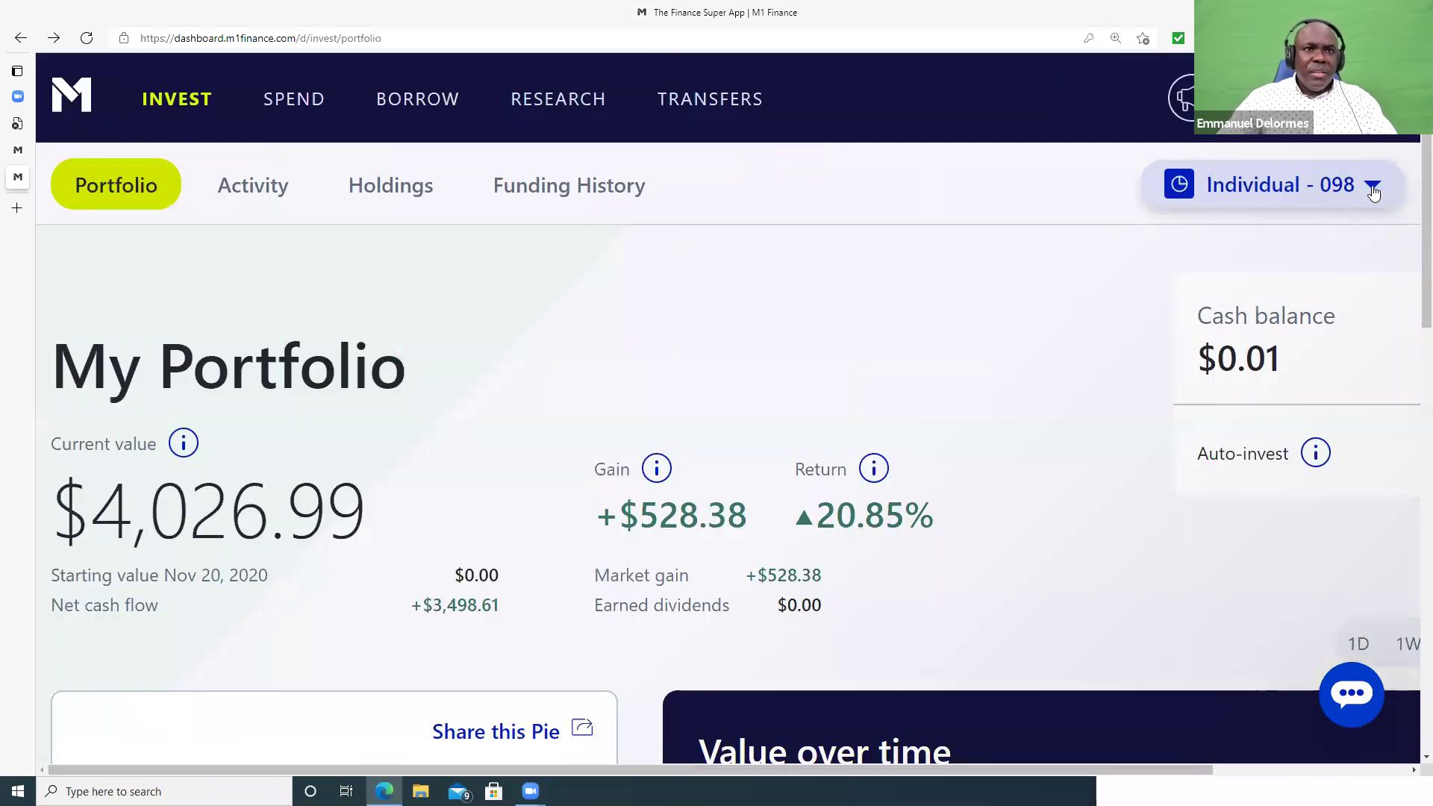
- Look through the list of investment accounts and switch to the REIT Investment account
left_click(1372, 188)
scroll(1347, 358, "down", 3)
scroll(1199, 294, "up", 3)
scroll(1164, 531, "down", 3)
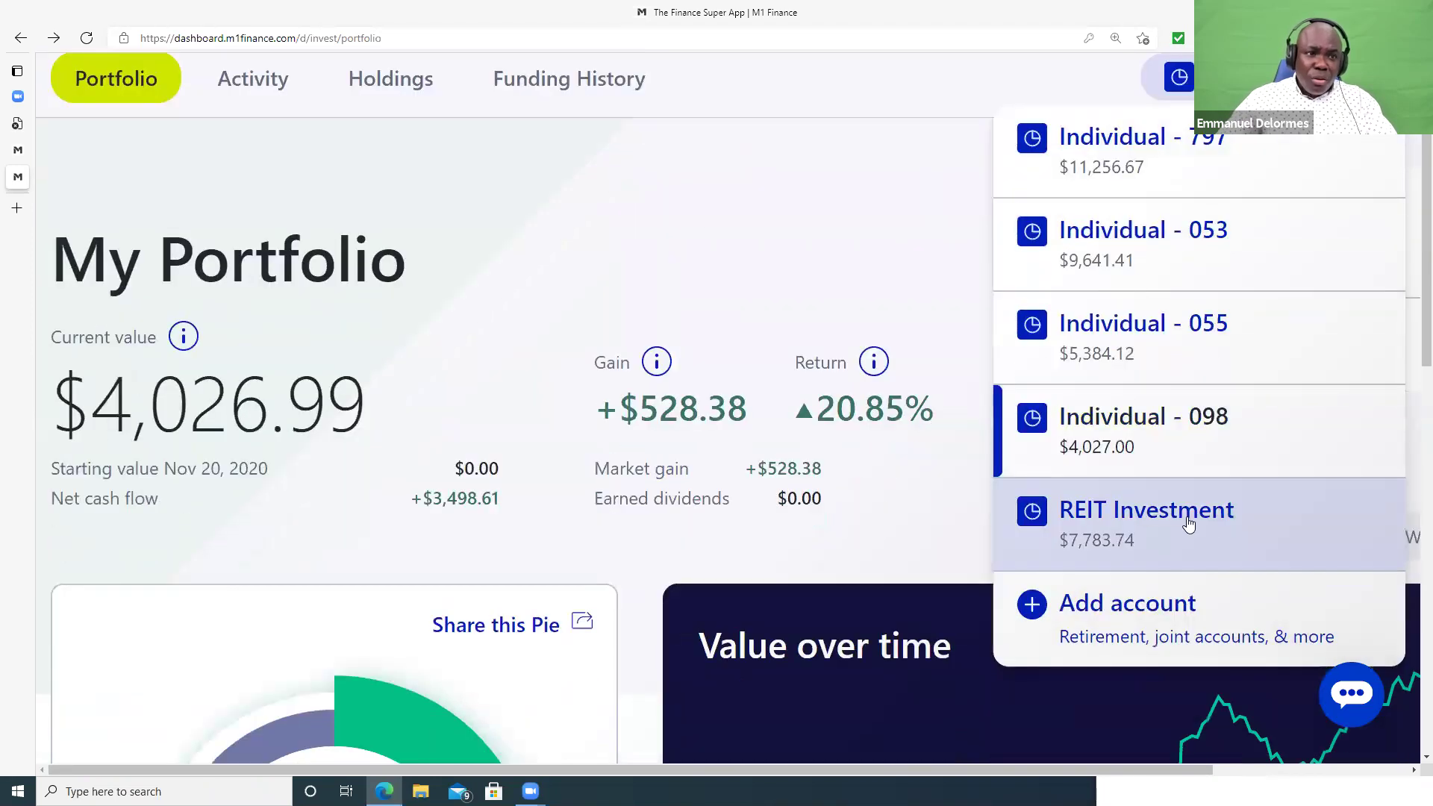
scroll(1150, 541, "down", 3)
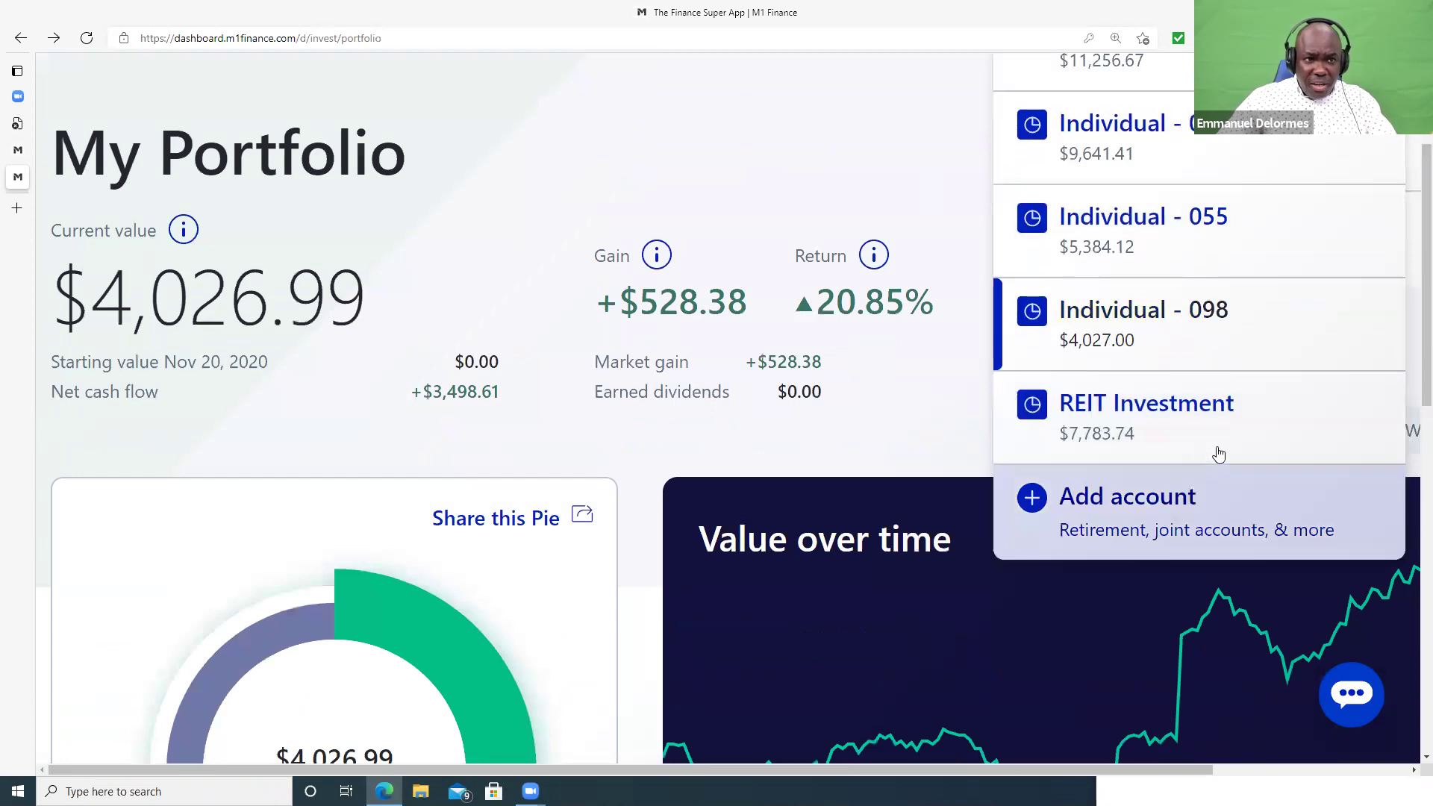
left_click(1293, 427)
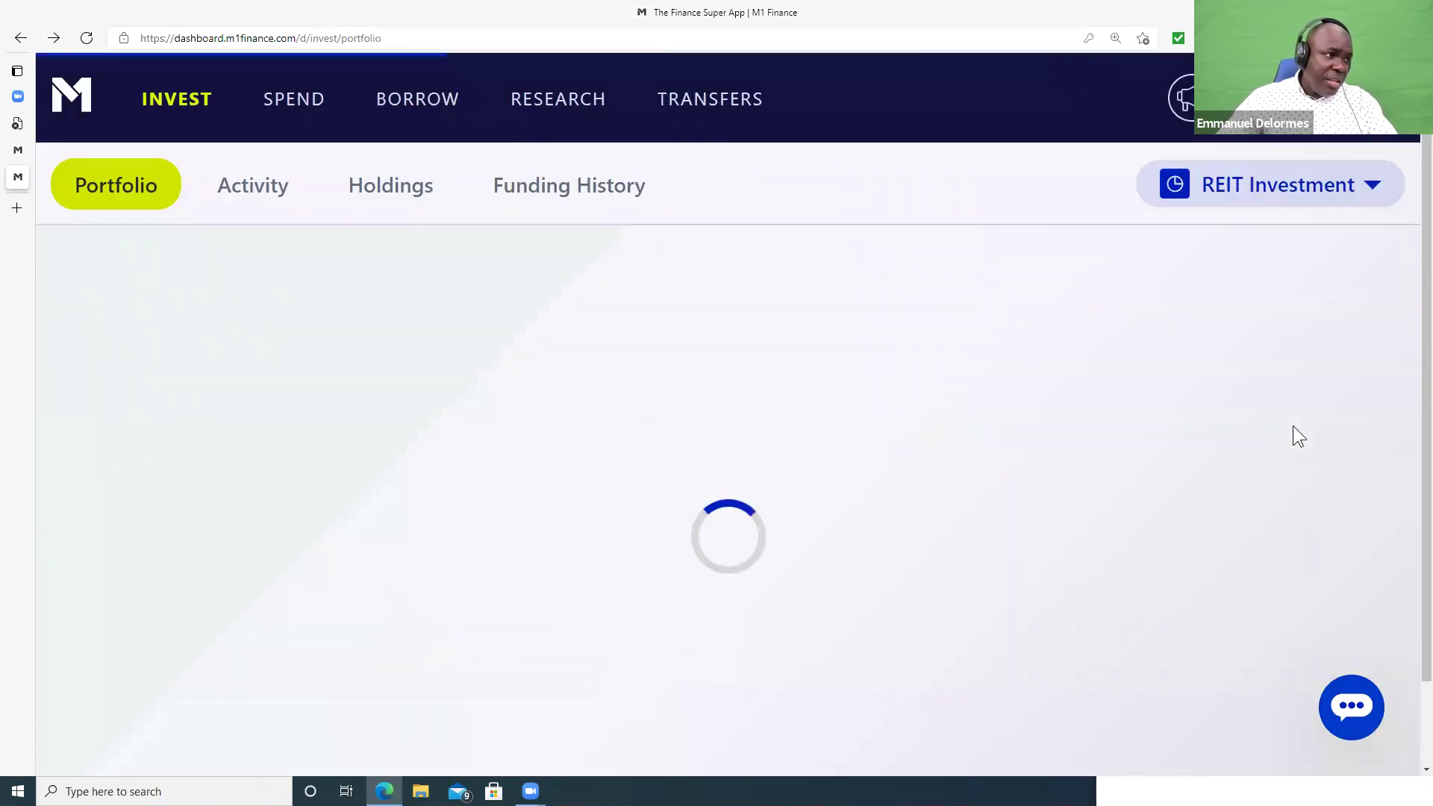
- Examine the REIT Investment portfolio's gain, return and earned dividends
scroll(846, 441, "down", 3)
scroll(853, 451, "down", 6)
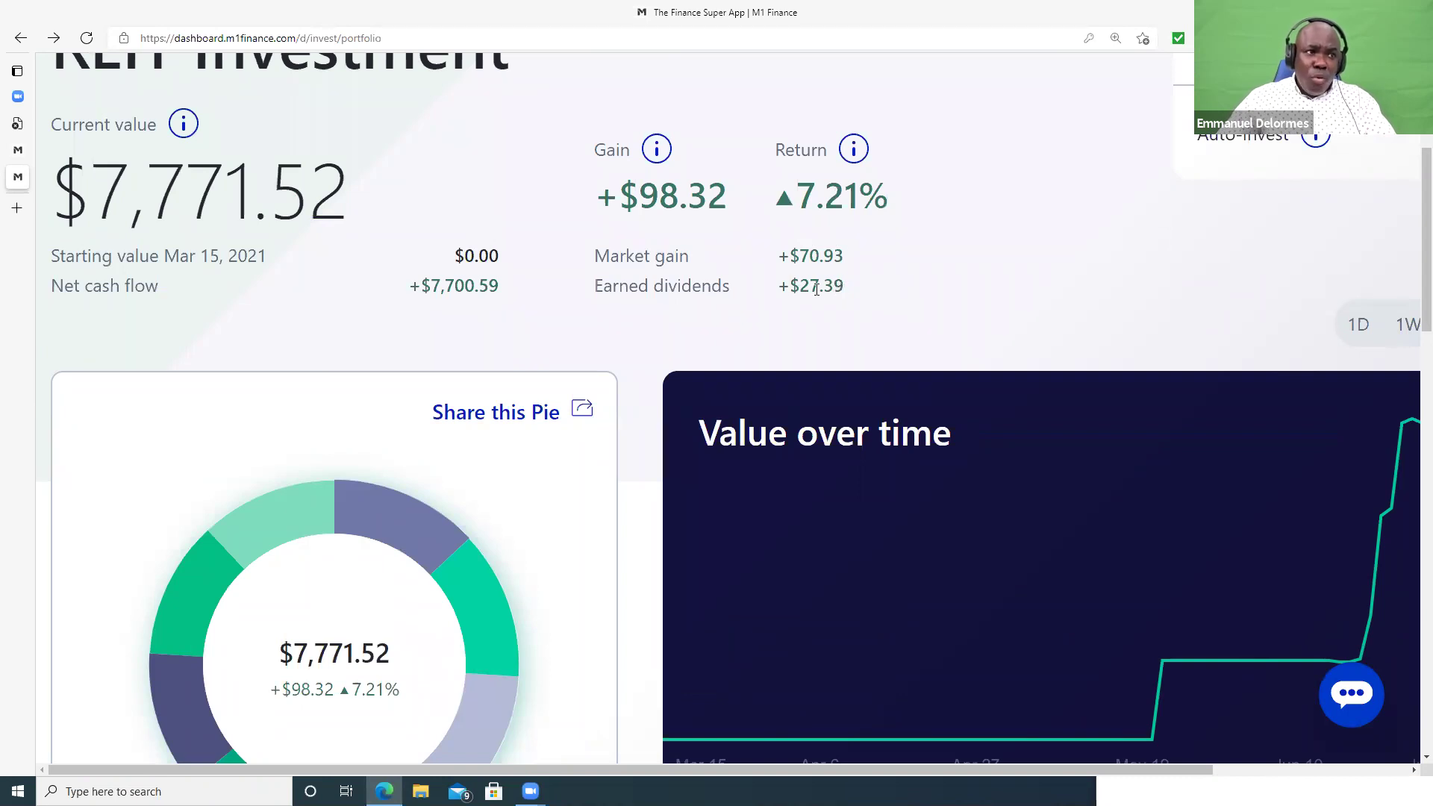
left_click_drag(845, 287, 787, 288)
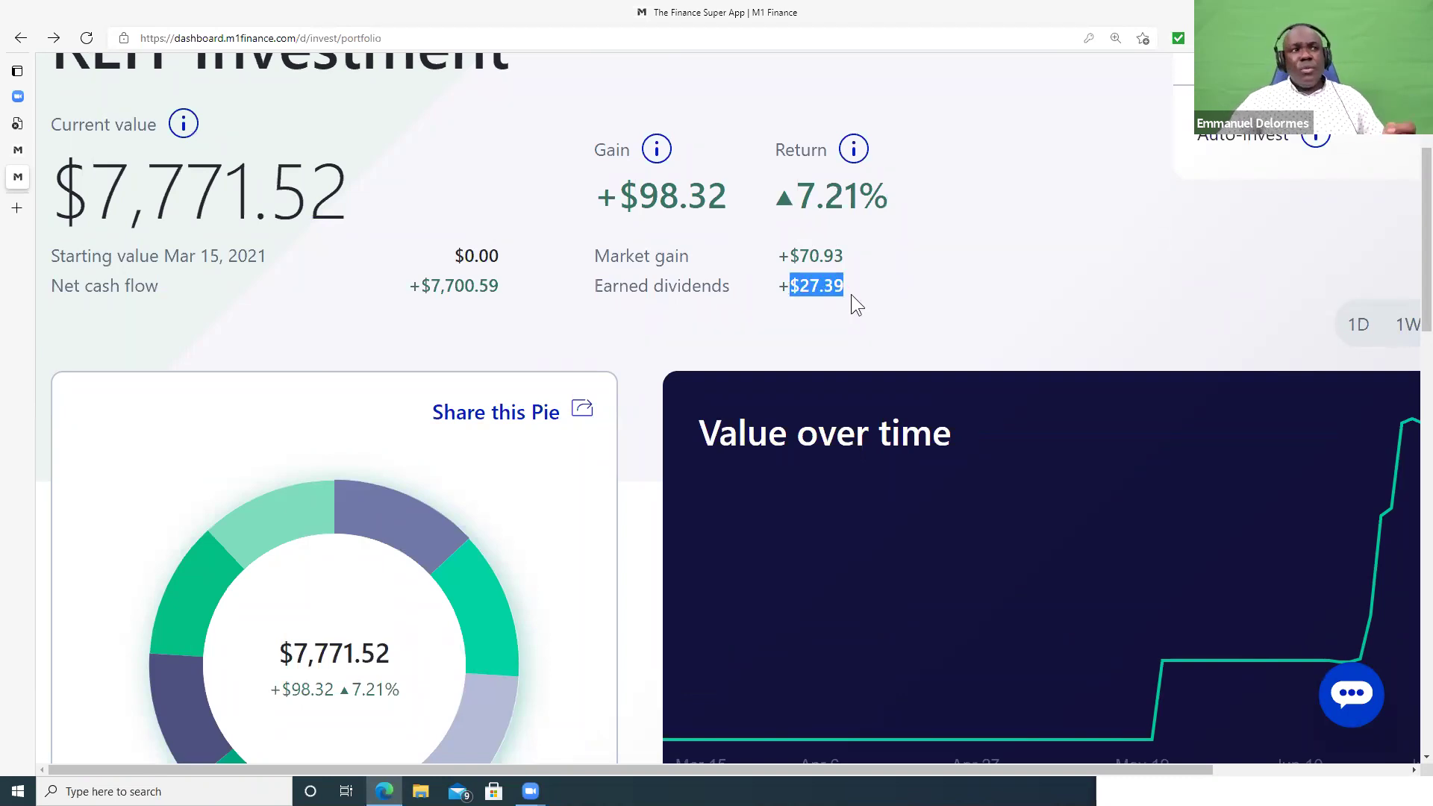
scroll(473, 166, "up", 3)
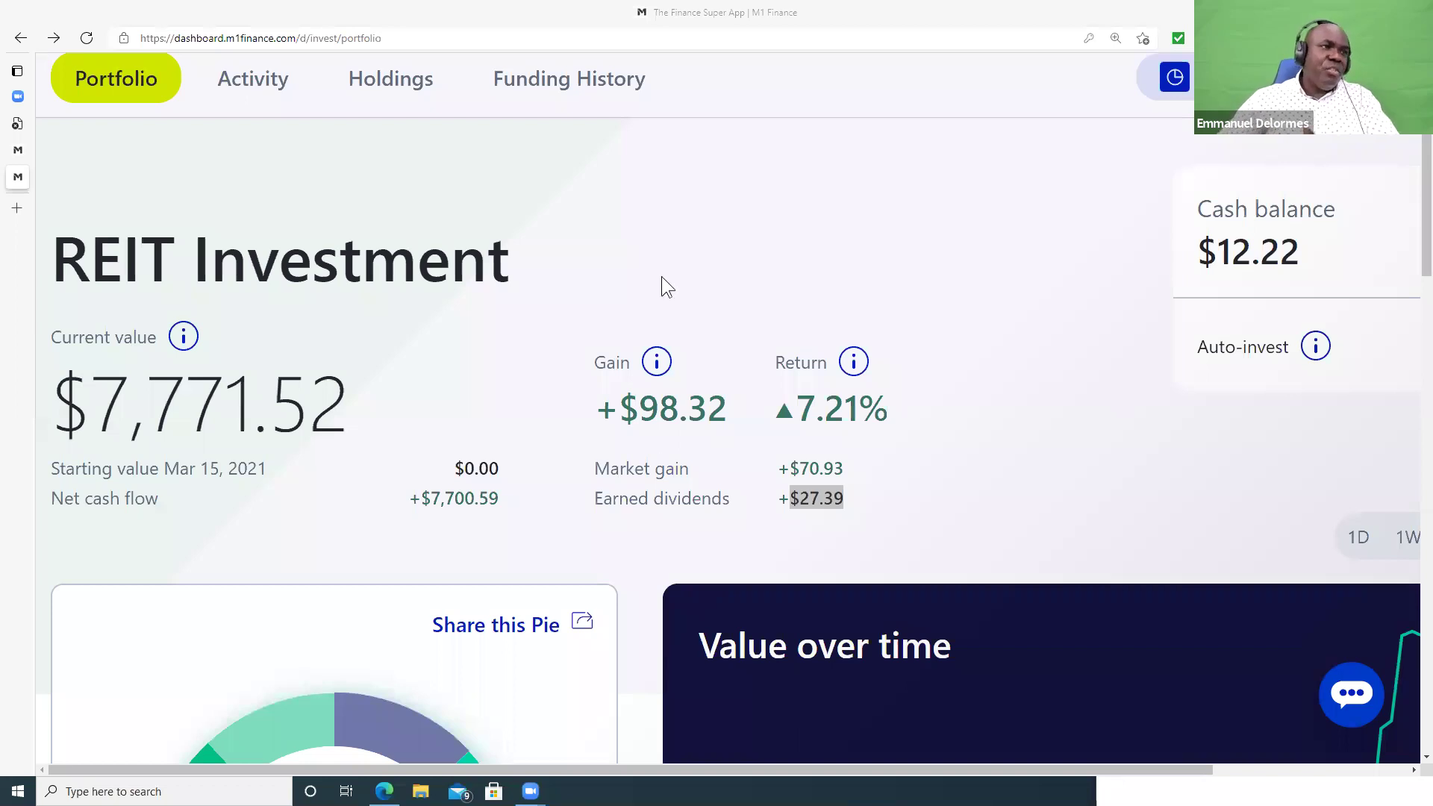
left_click(690, 210)
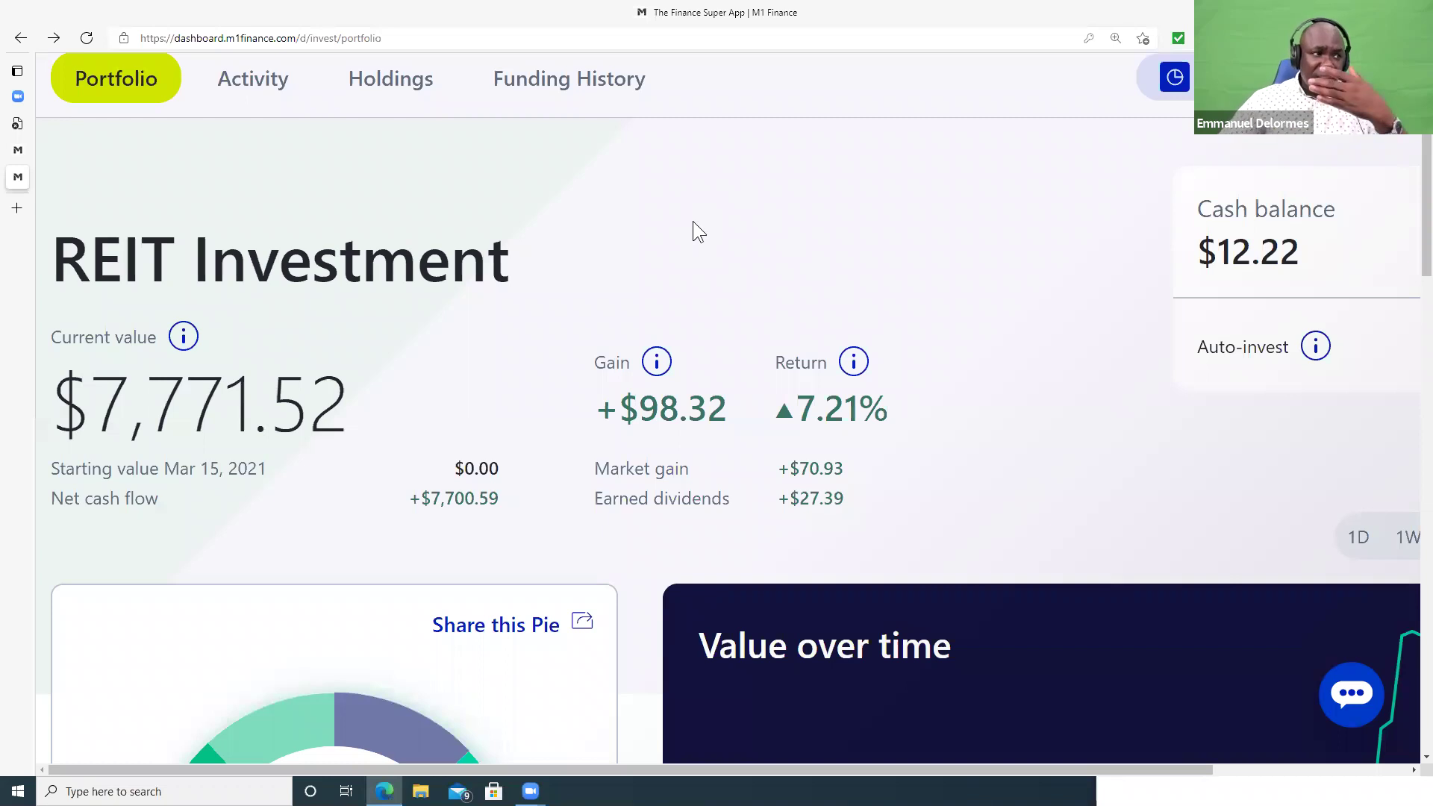
- Look through the REIT Investment portfolio's slices, comparing each holding's value, gain and return
scroll(723, 252, "down", 7)
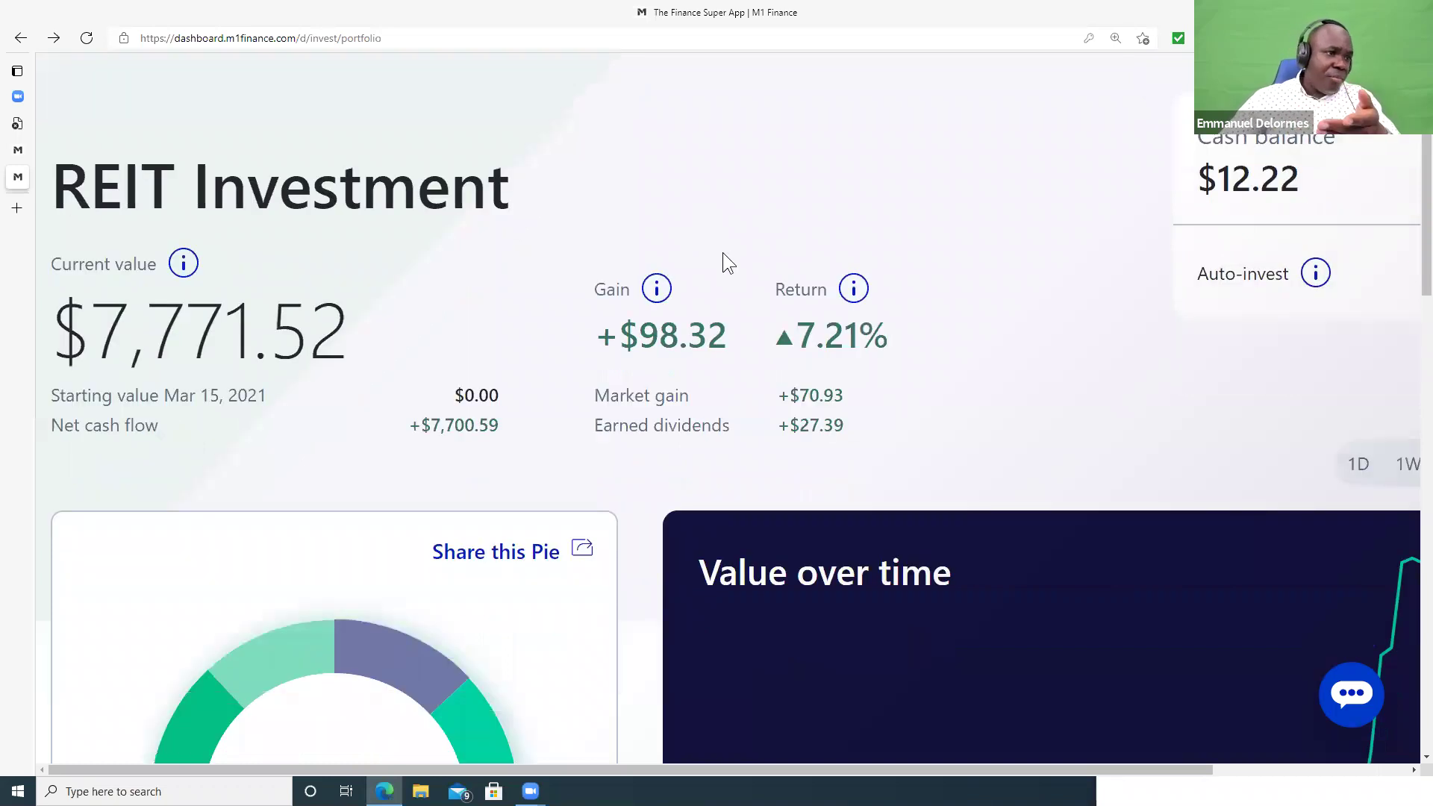
scroll(731, 311, "down", 7)
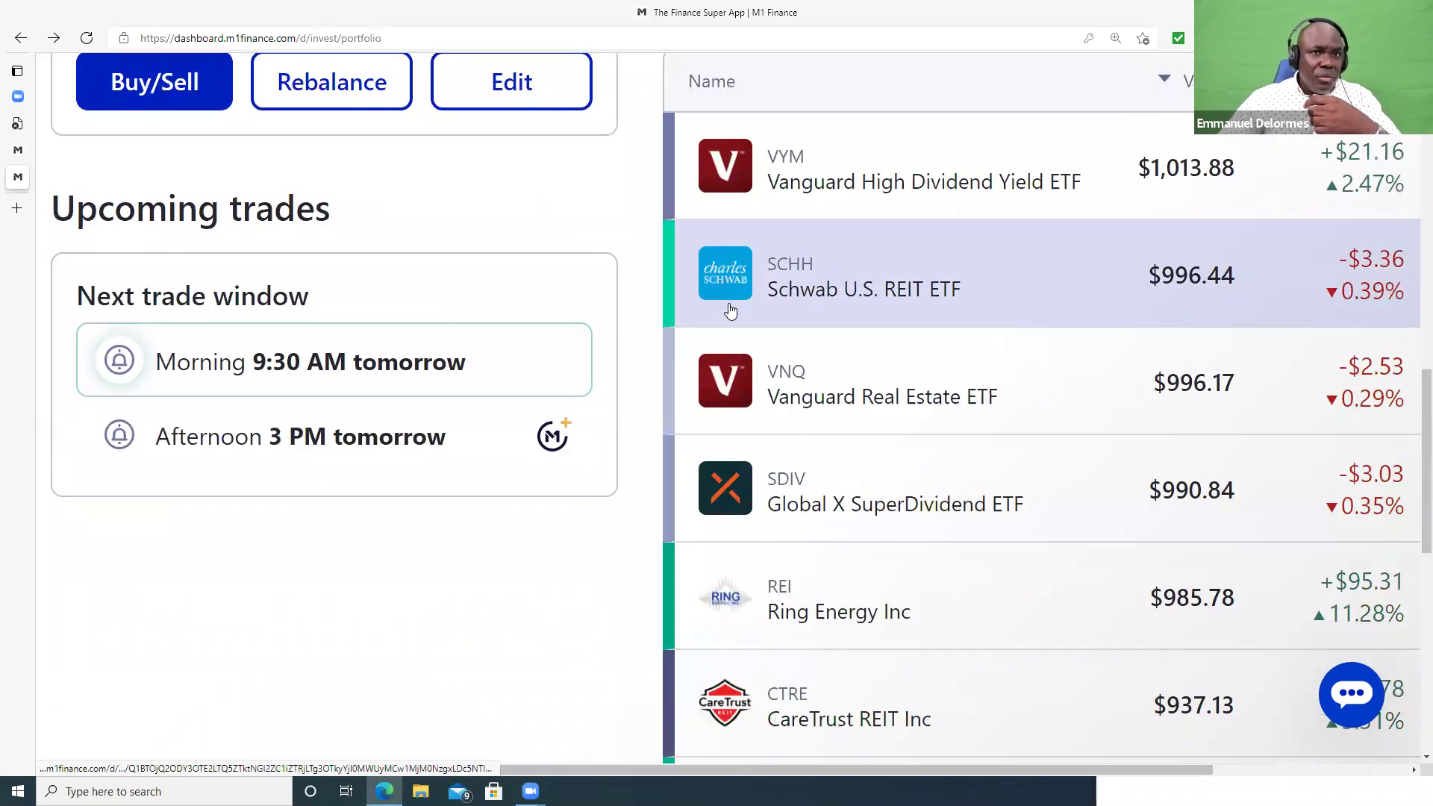
scroll(821, 291, "down", 7)
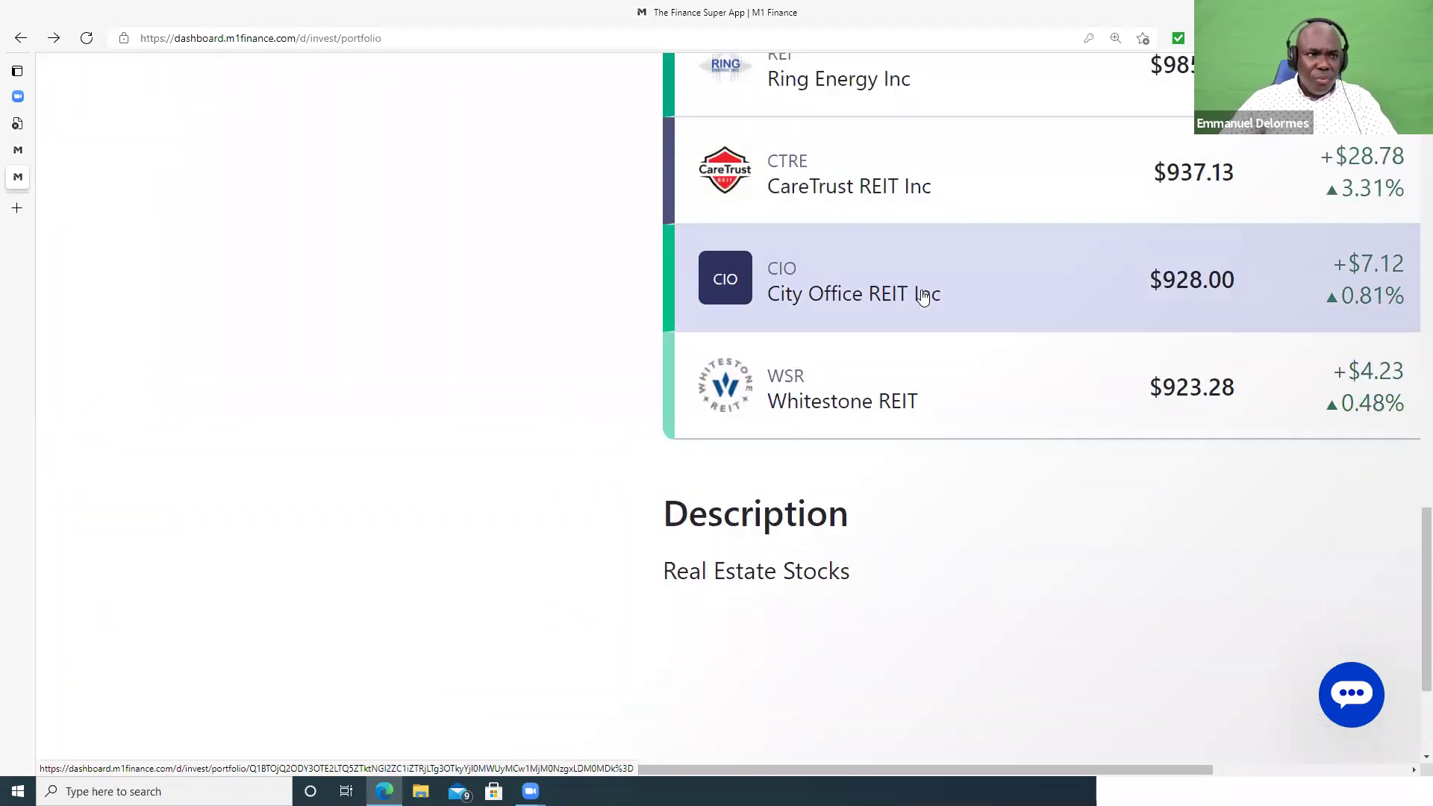
scroll(923, 296, "up", 18)
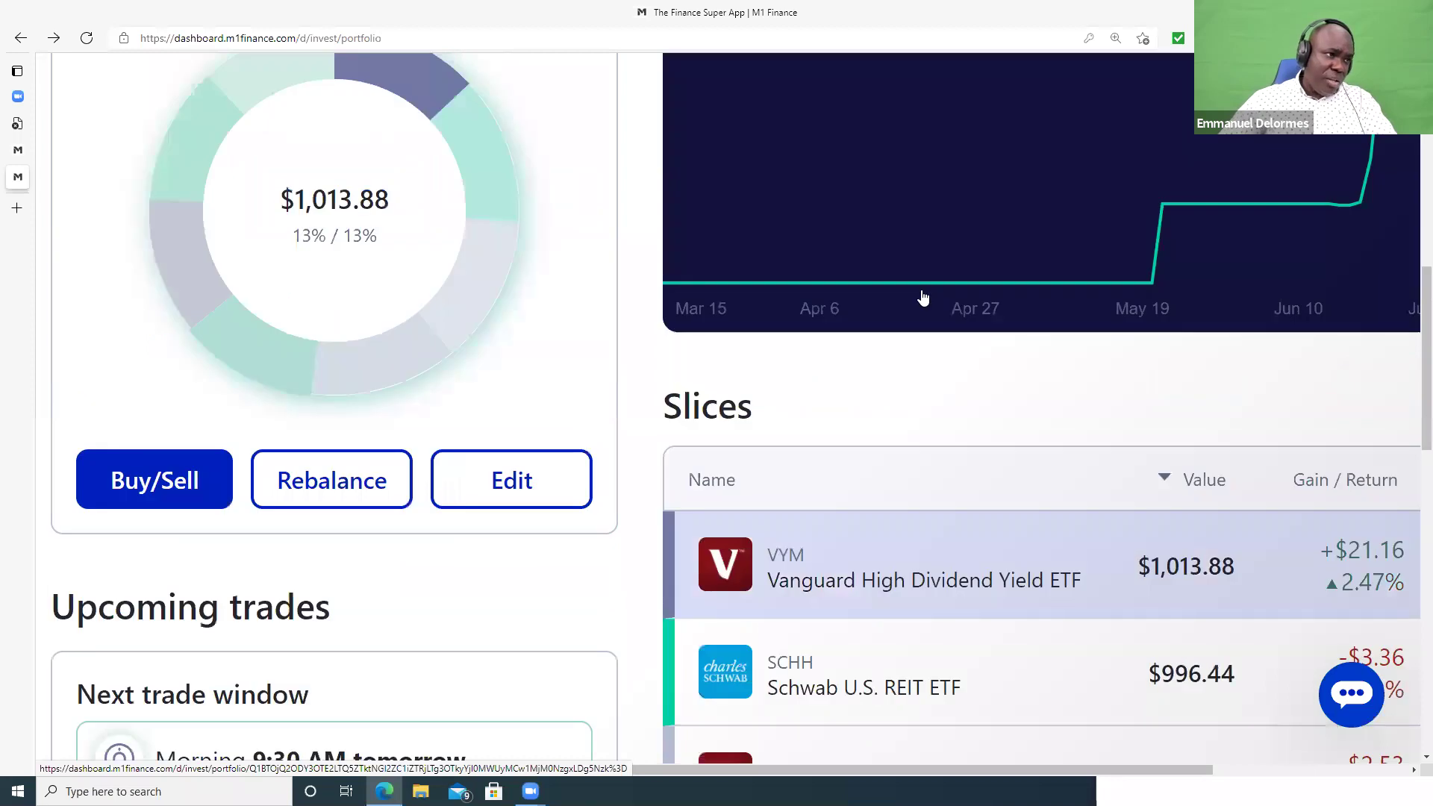
scroll(922, 297, "up", 2)
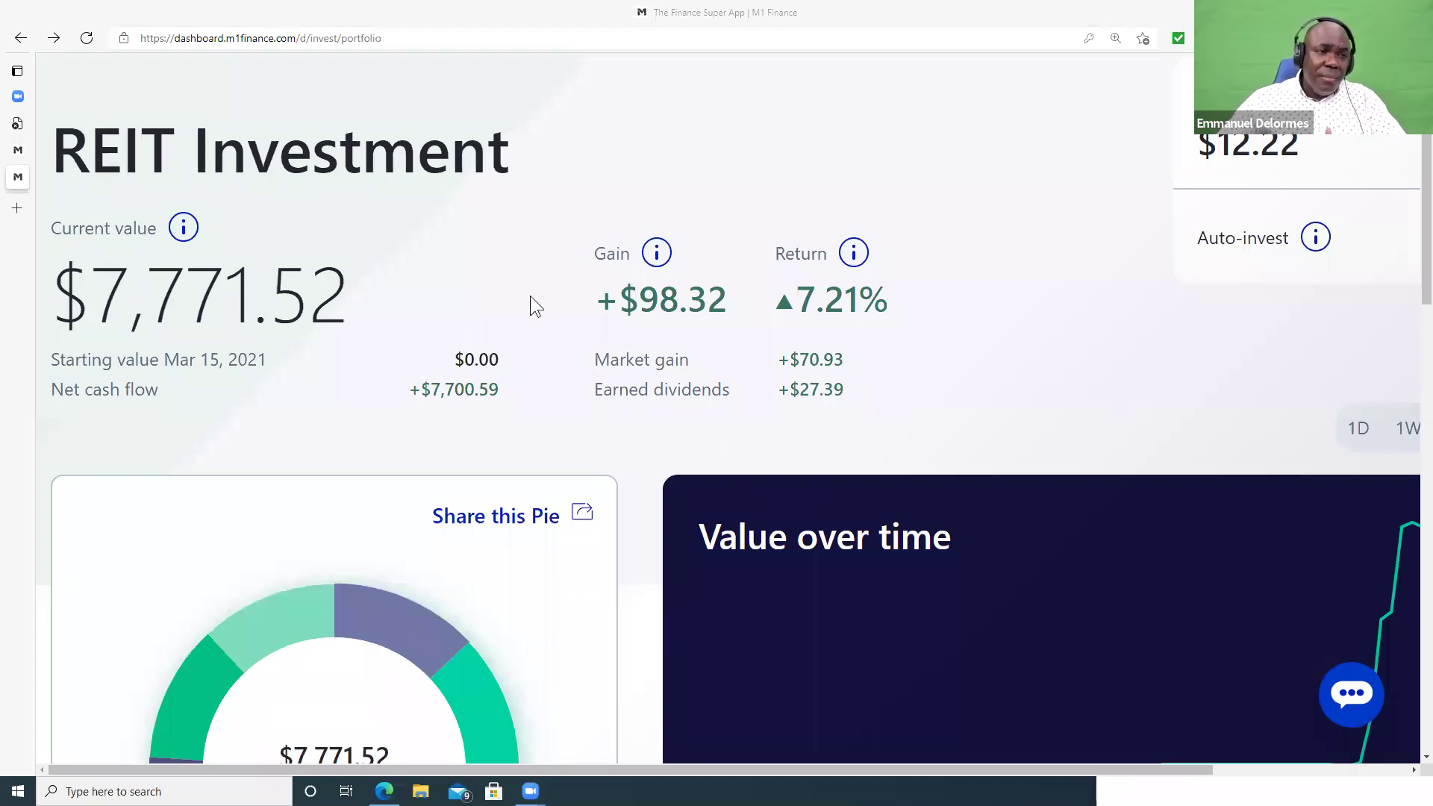
- Examine the Vanguard High Dividend Yield ETF's share position, market price and dividend yield, and return to the REIT Investment portfolio
scroll(747, 363, "down", 15)
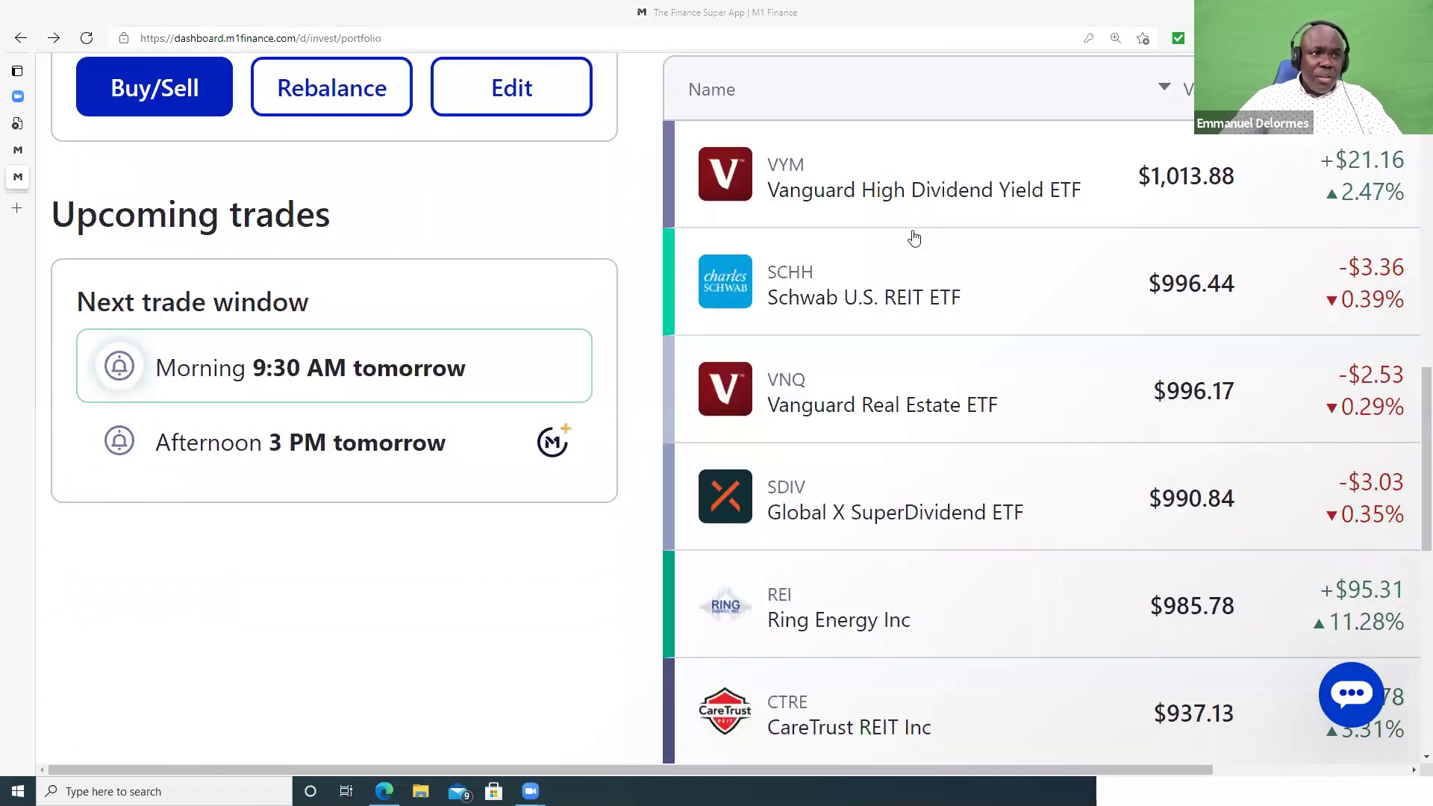
left_click(982, 189)
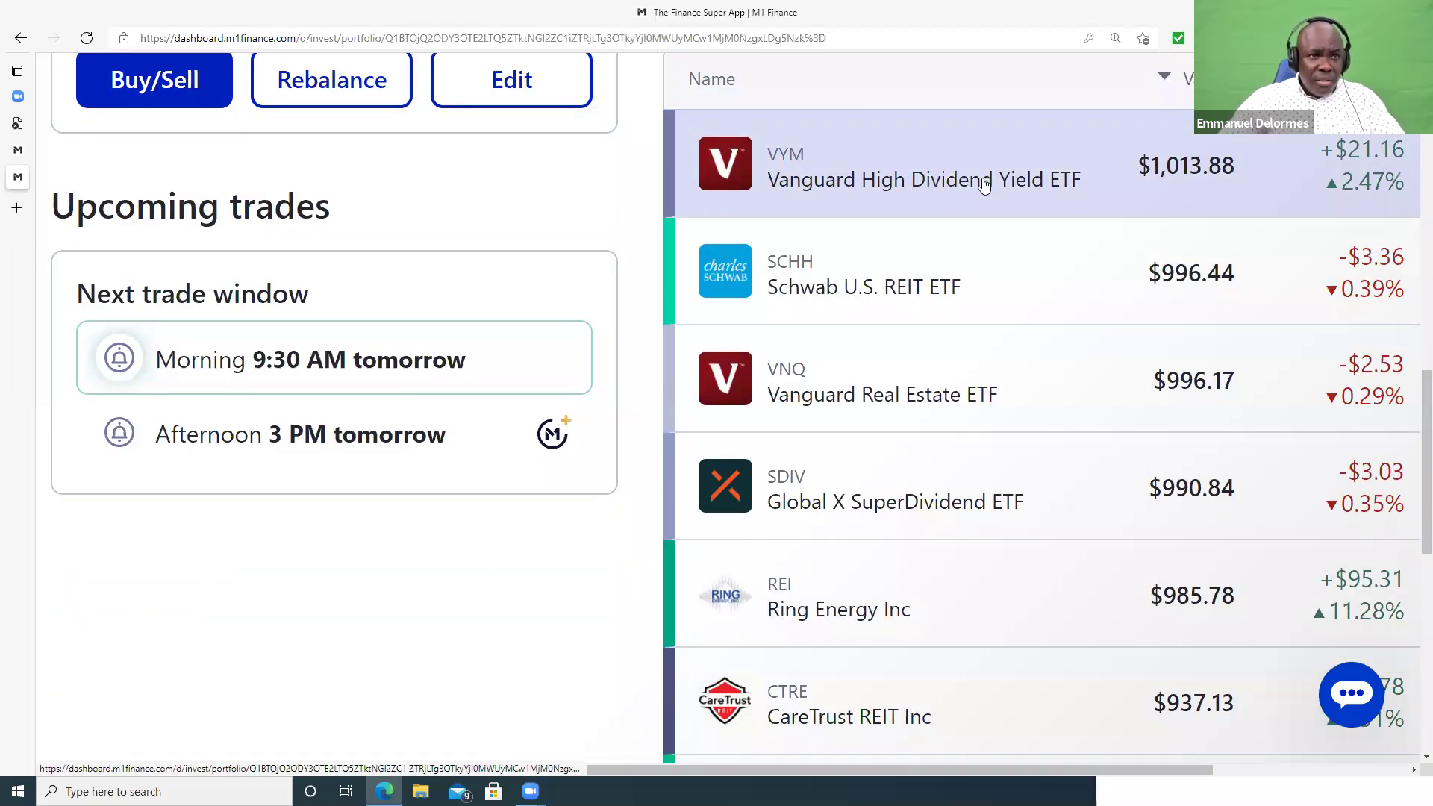
scroll(995, 211, "down", 14)
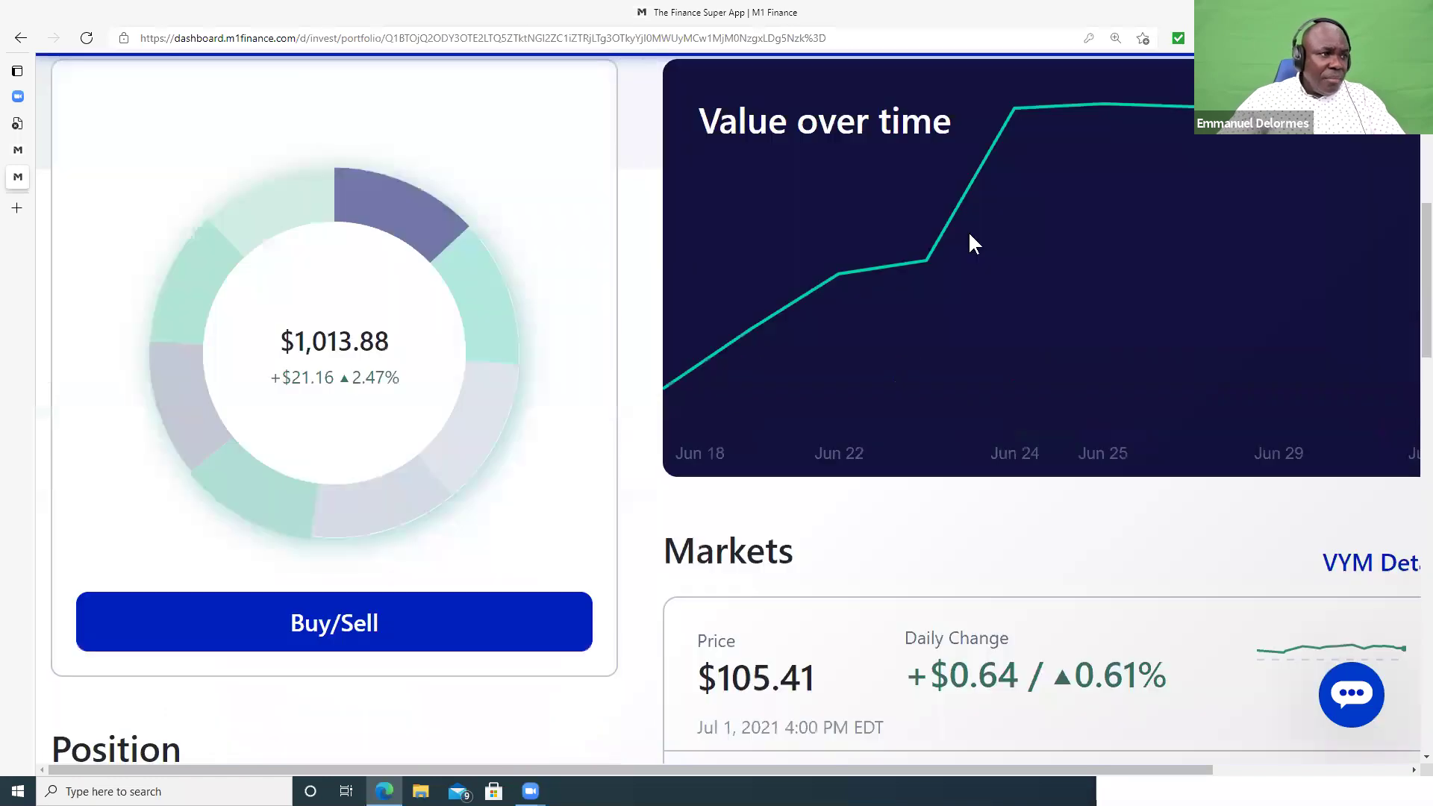
scroll(838, 282, "down", 7)
scroll(139, 351, "up", 3)
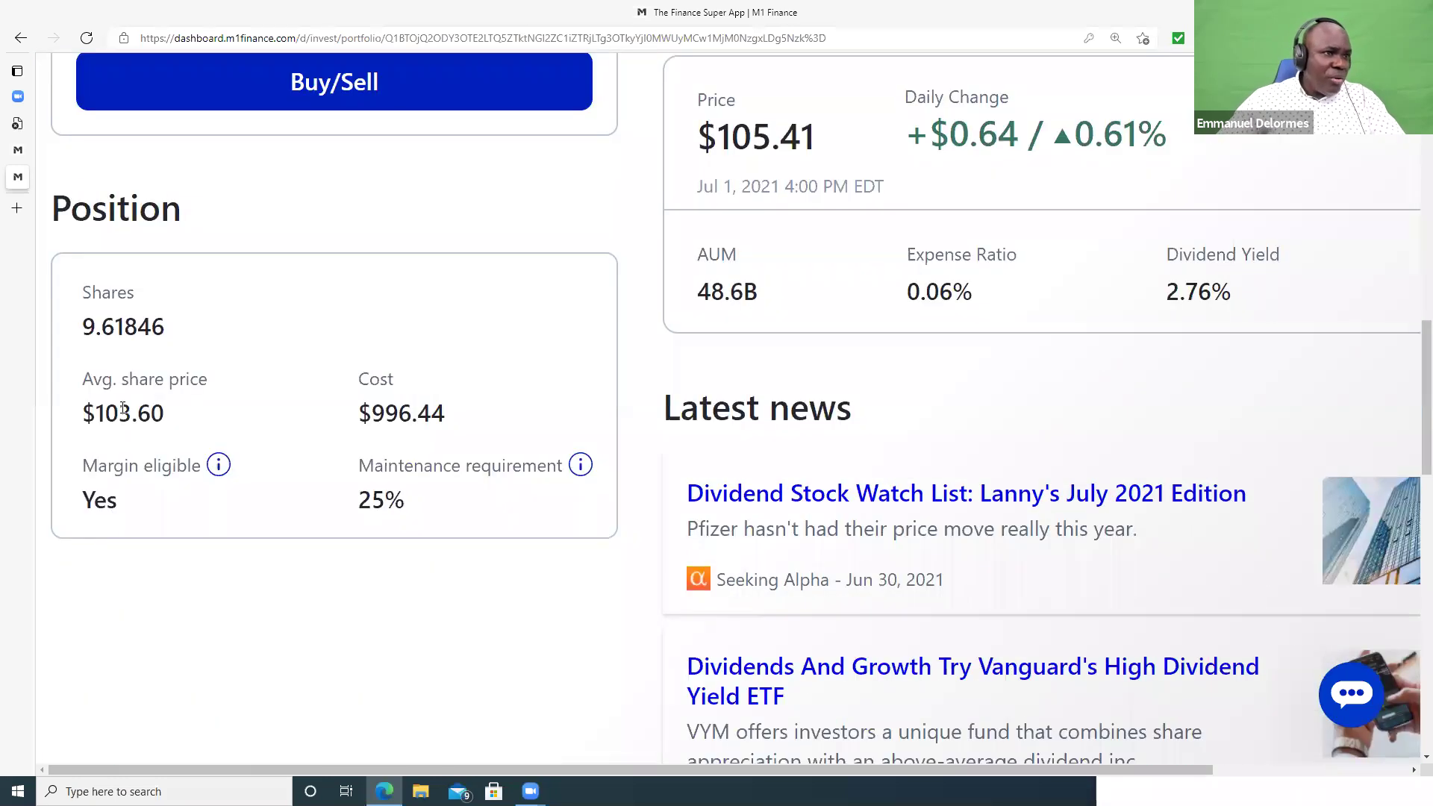
scroll(617, 368, "up", 3)
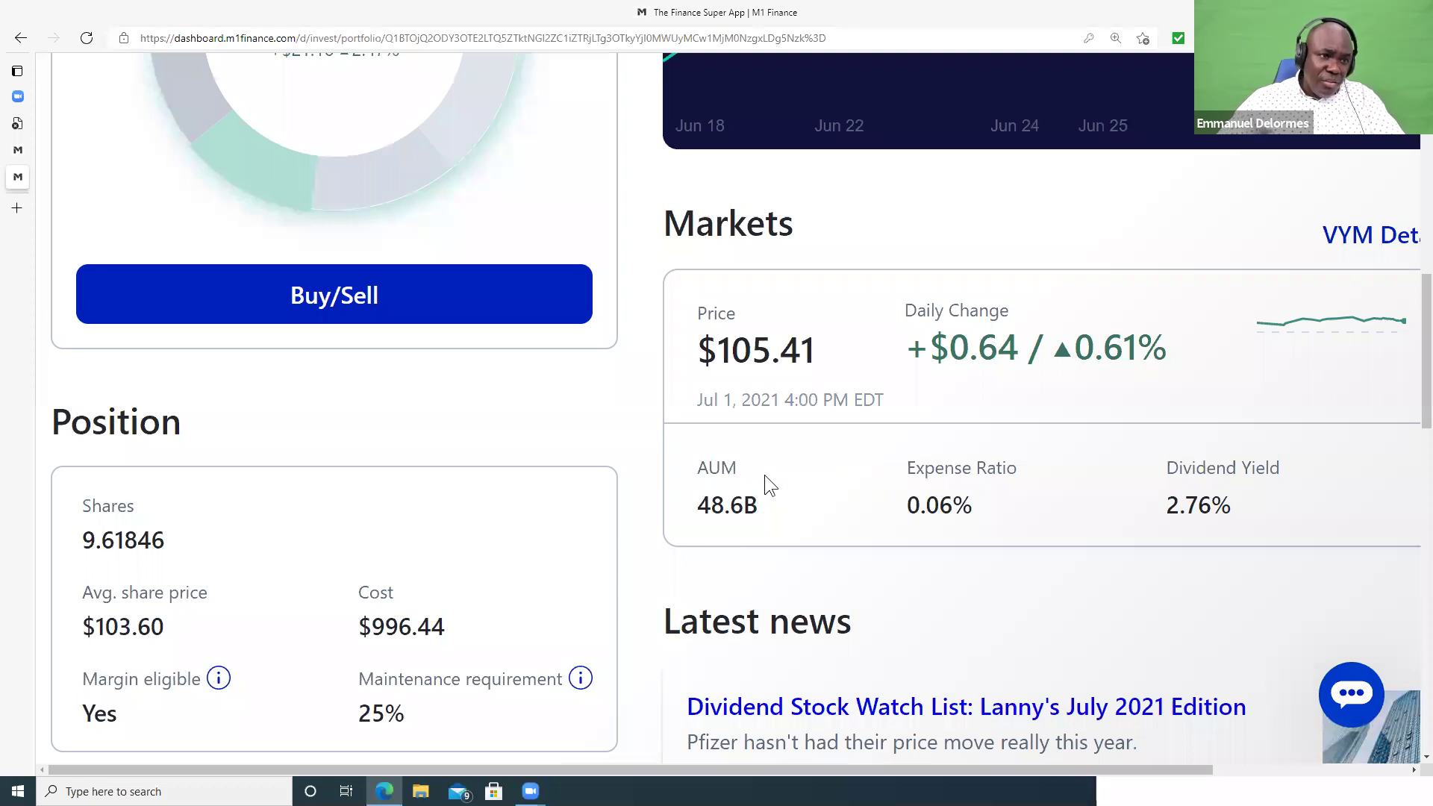
scroll(761, 474, "up", 10)
left_click(20, 39)
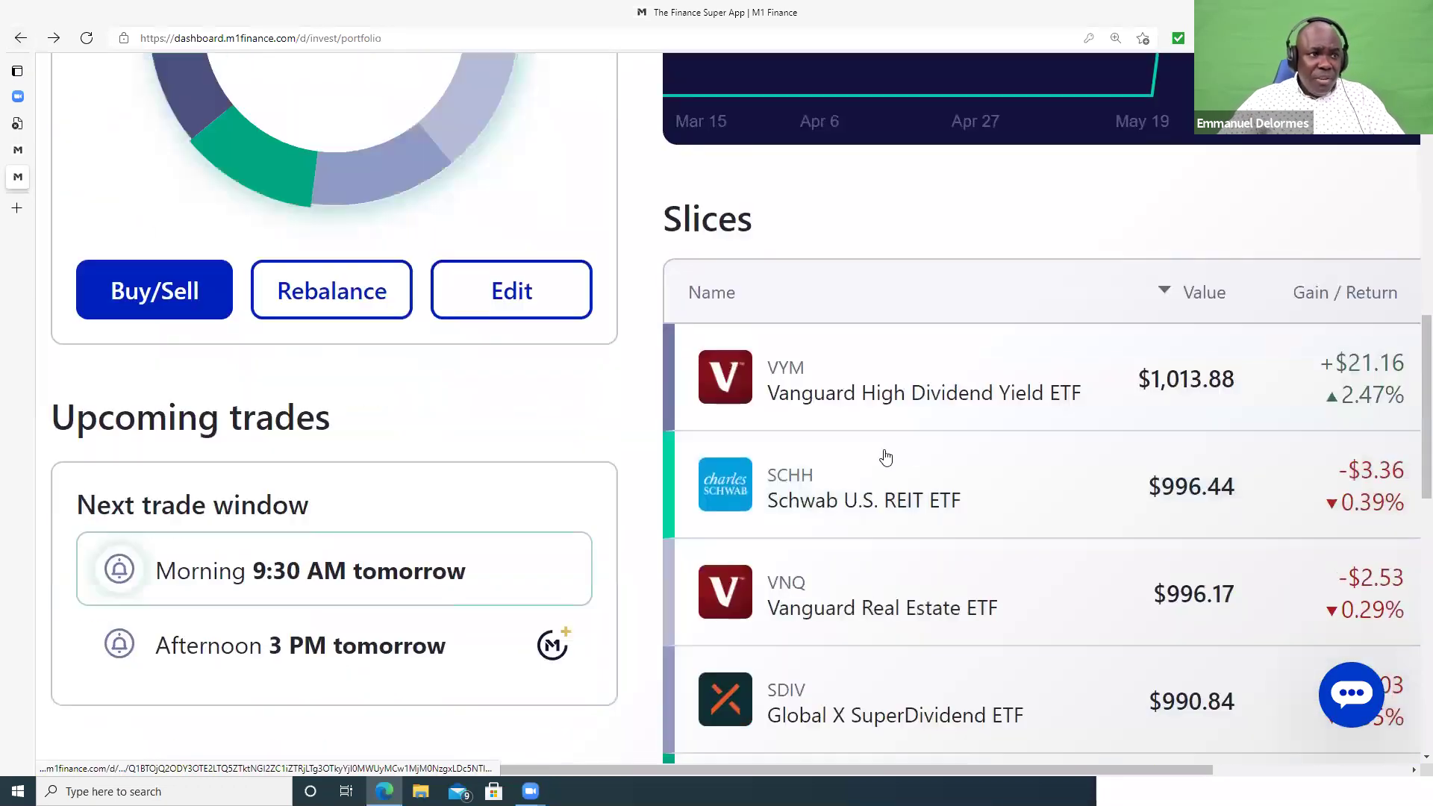
- Review the Schwab U.S. REIT ETF's gain, earned dividends, position and dividend yield, and return to the portfolio's slices
left_click(1019, 496)
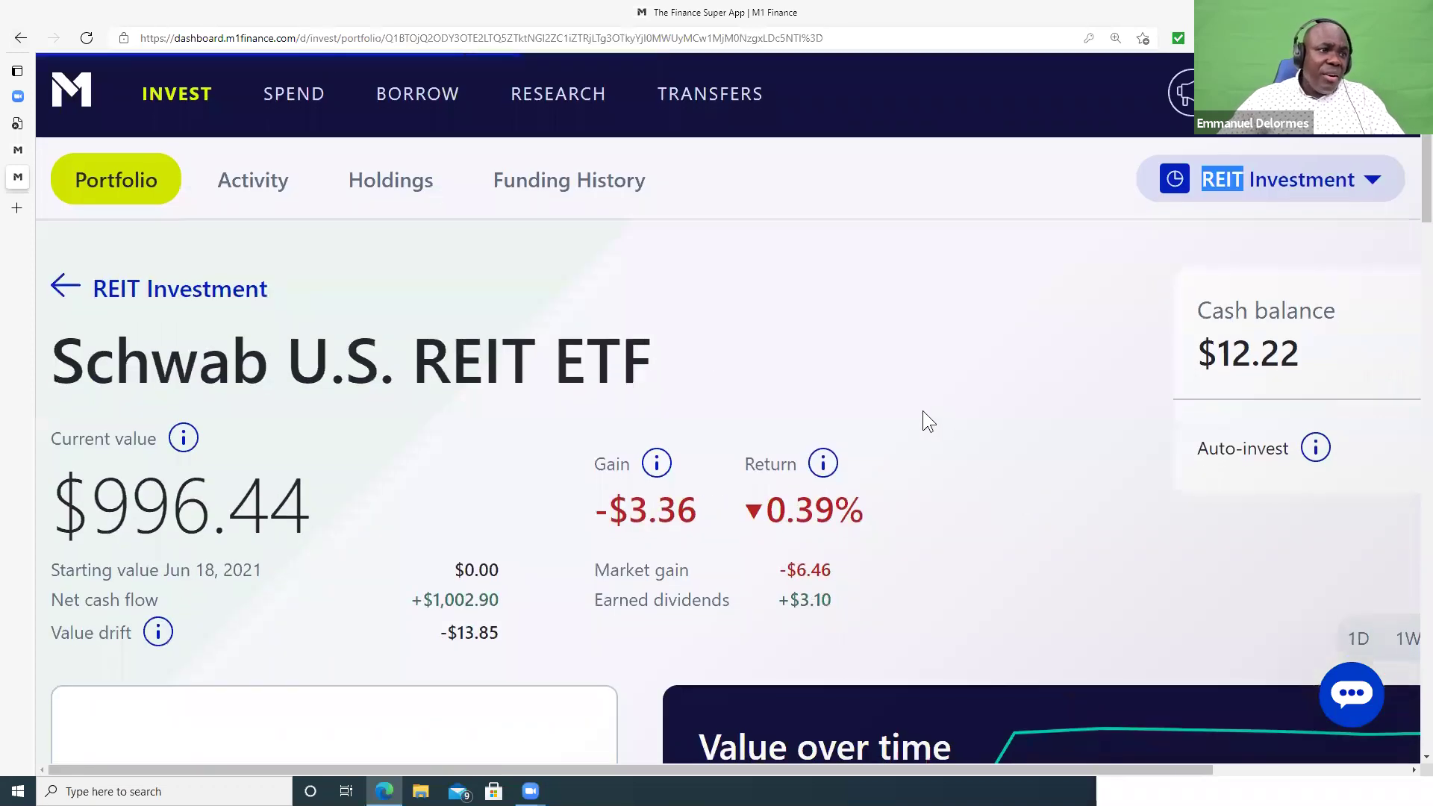
scroll(922, 411, "down", 3)
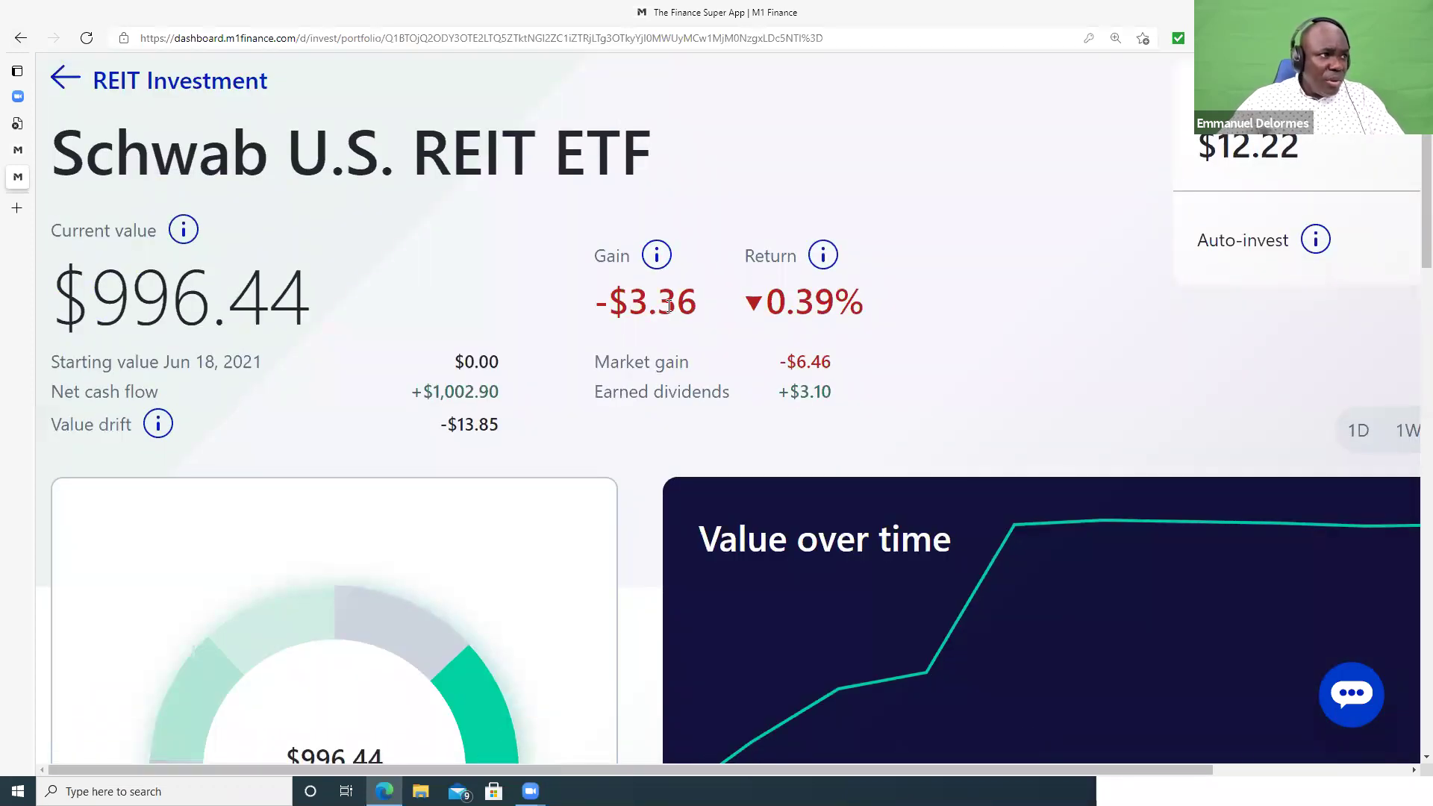
scroll(669, 304, "down", 10)
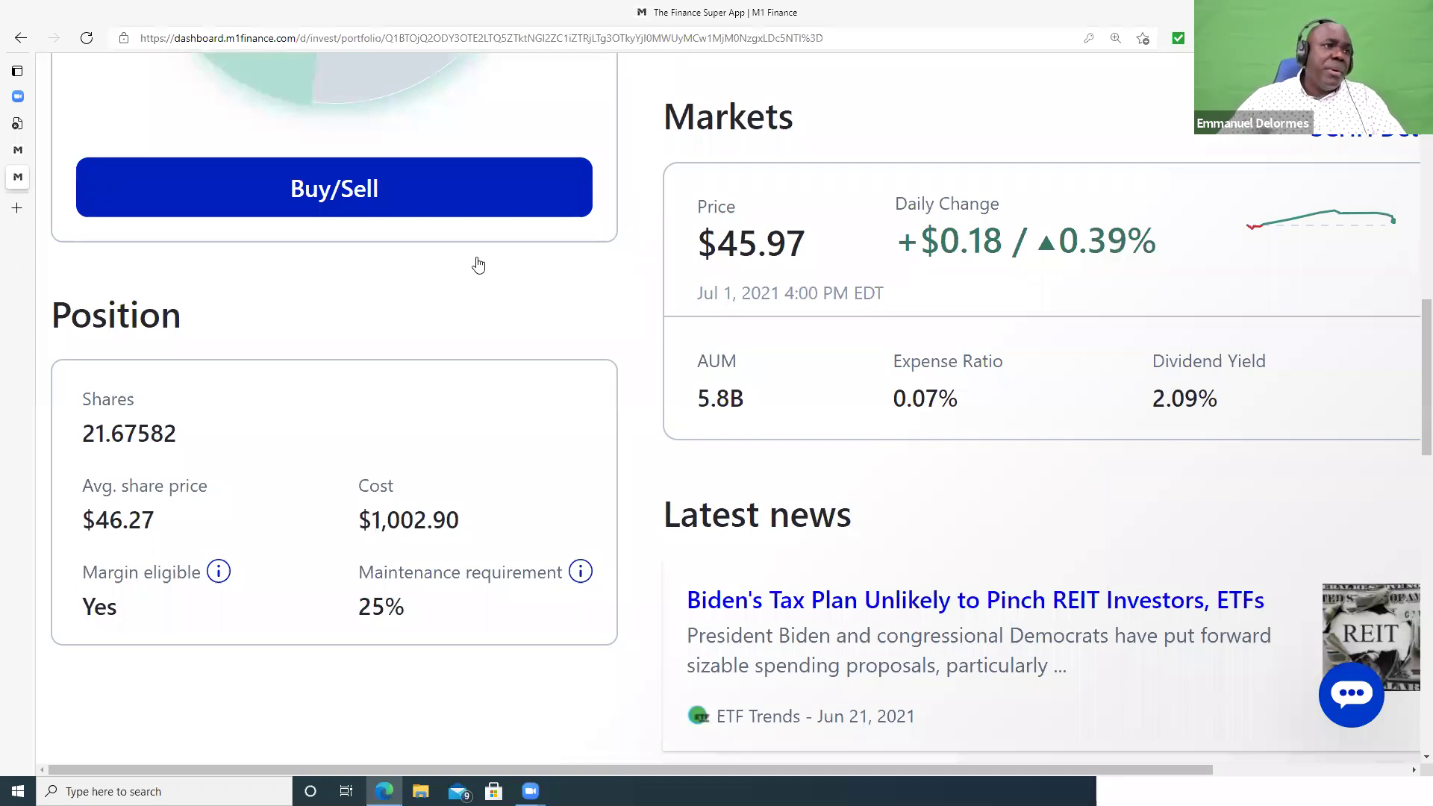
scroll(473, 266, "up", 10)
left_click(20, 37)
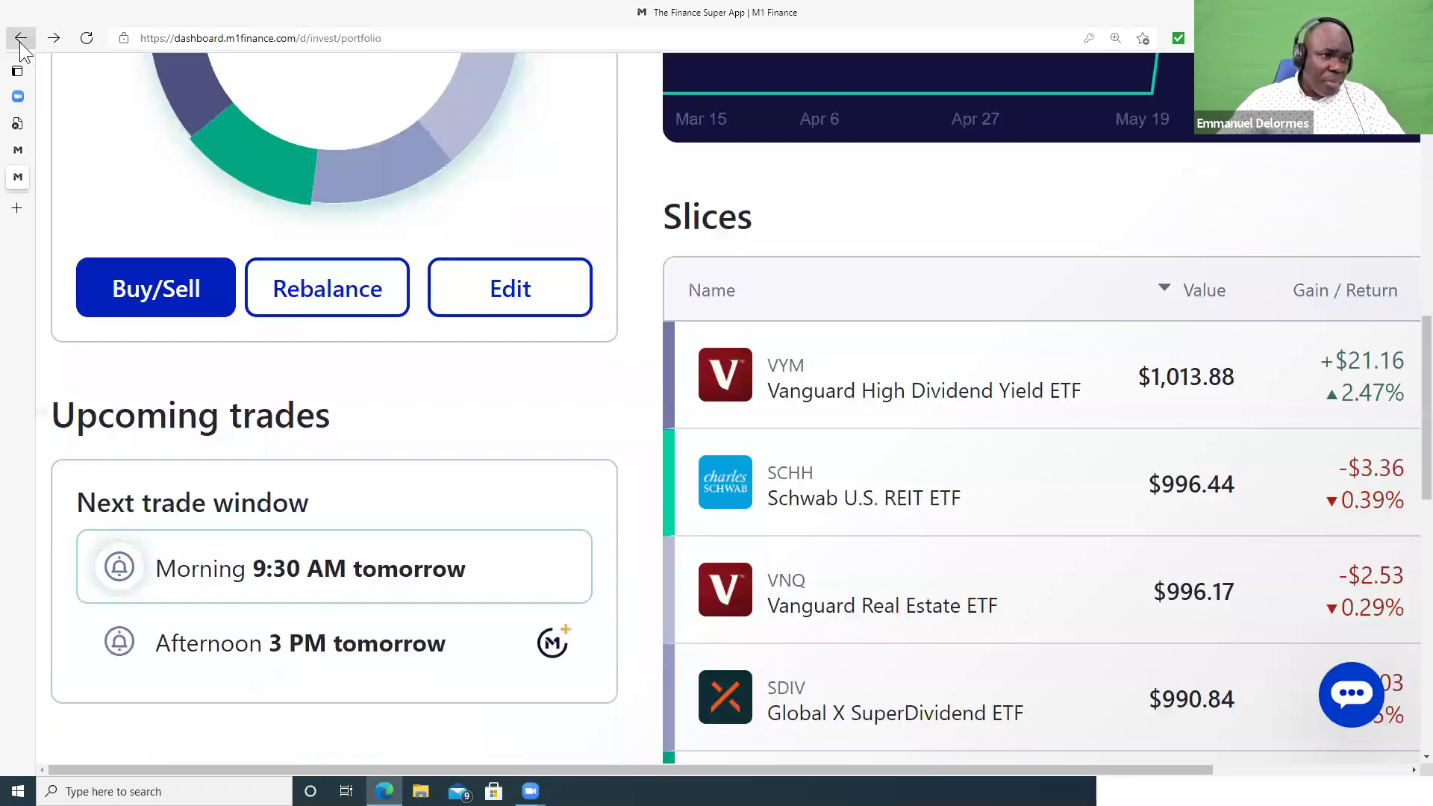
- Inspect the Vanguard Real Estate ETF holding's earned dividends, average share price and dividend yield, and go back to the portfolio
scroll(543, 221, "down", 2)
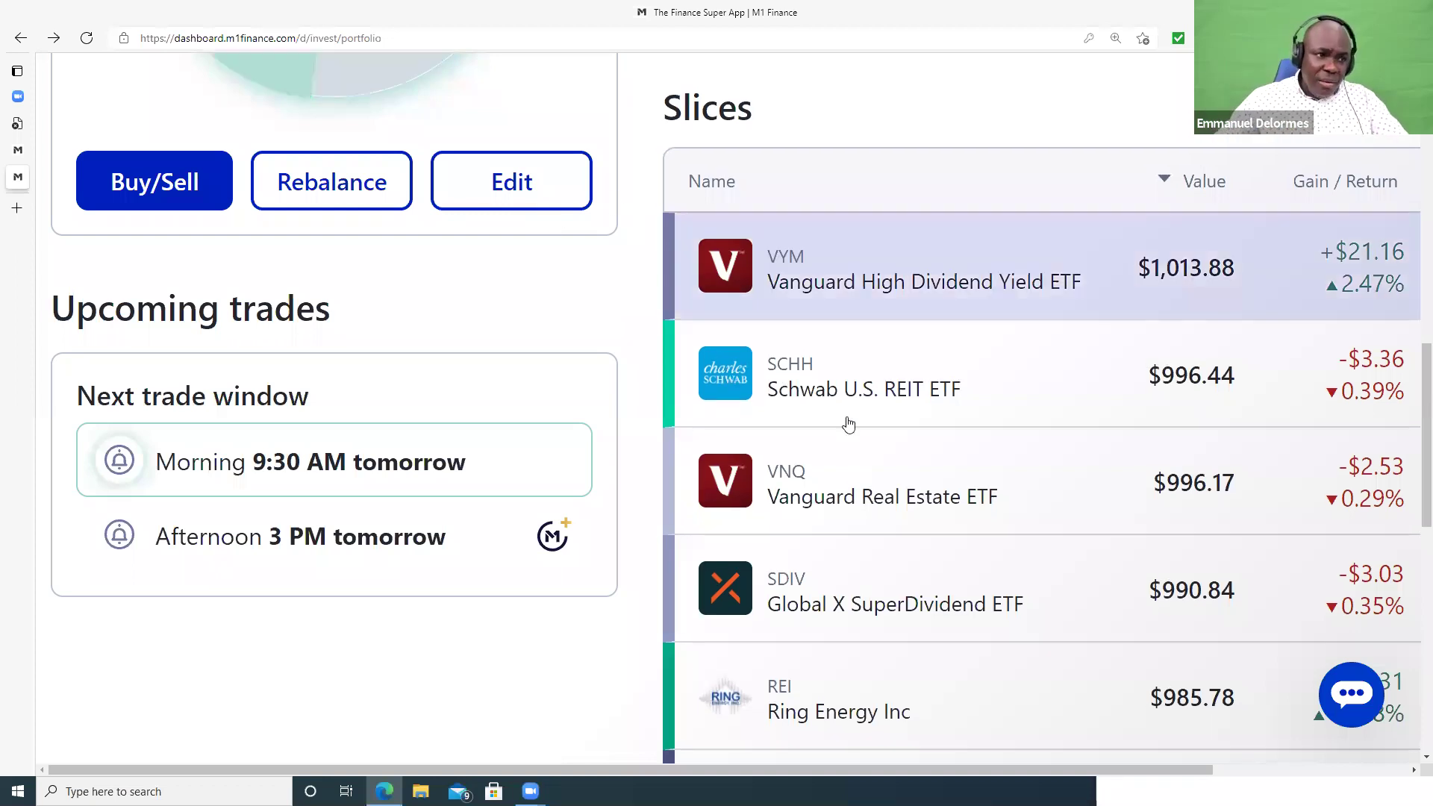
left_click(871, 494)
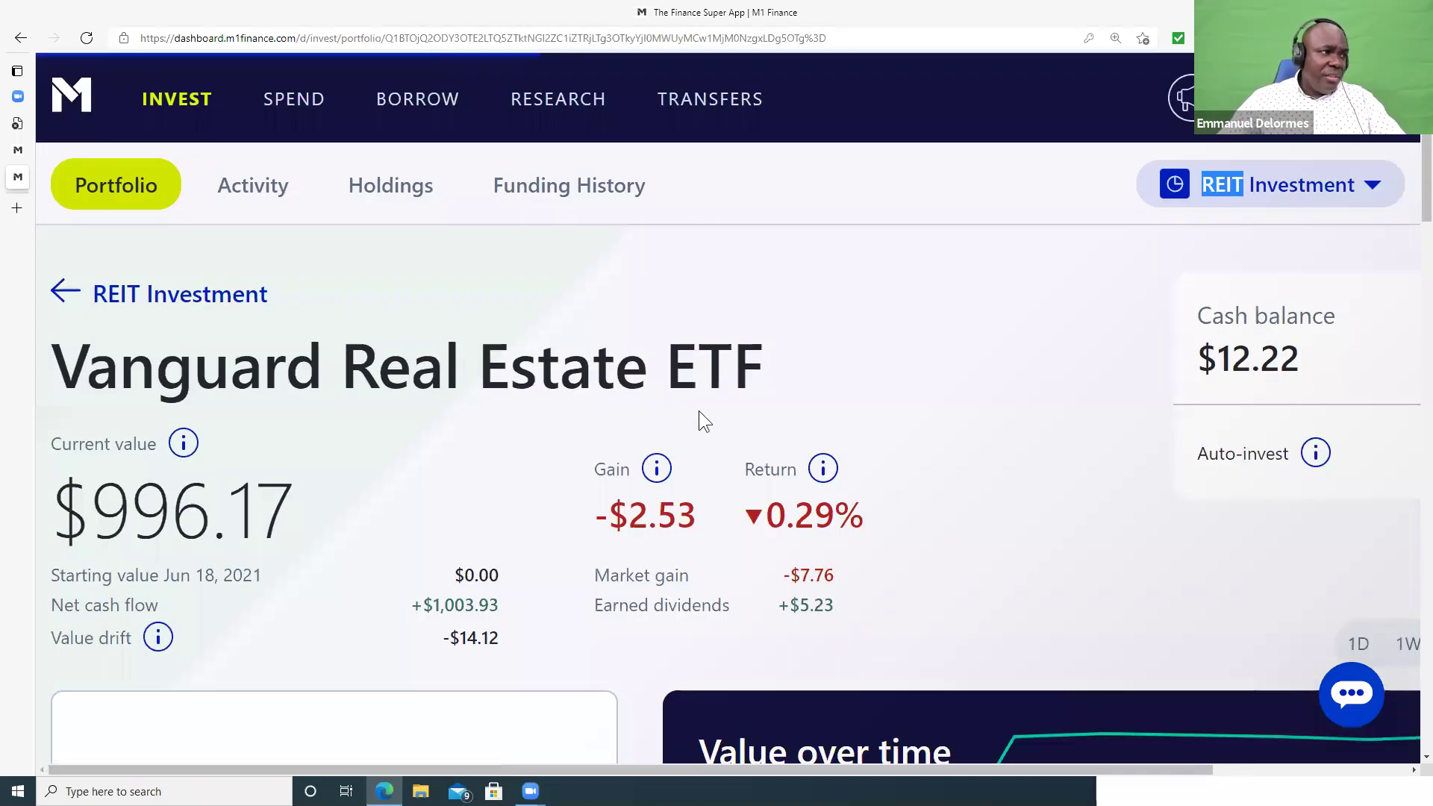
scroll(698, 410, "down", 6)
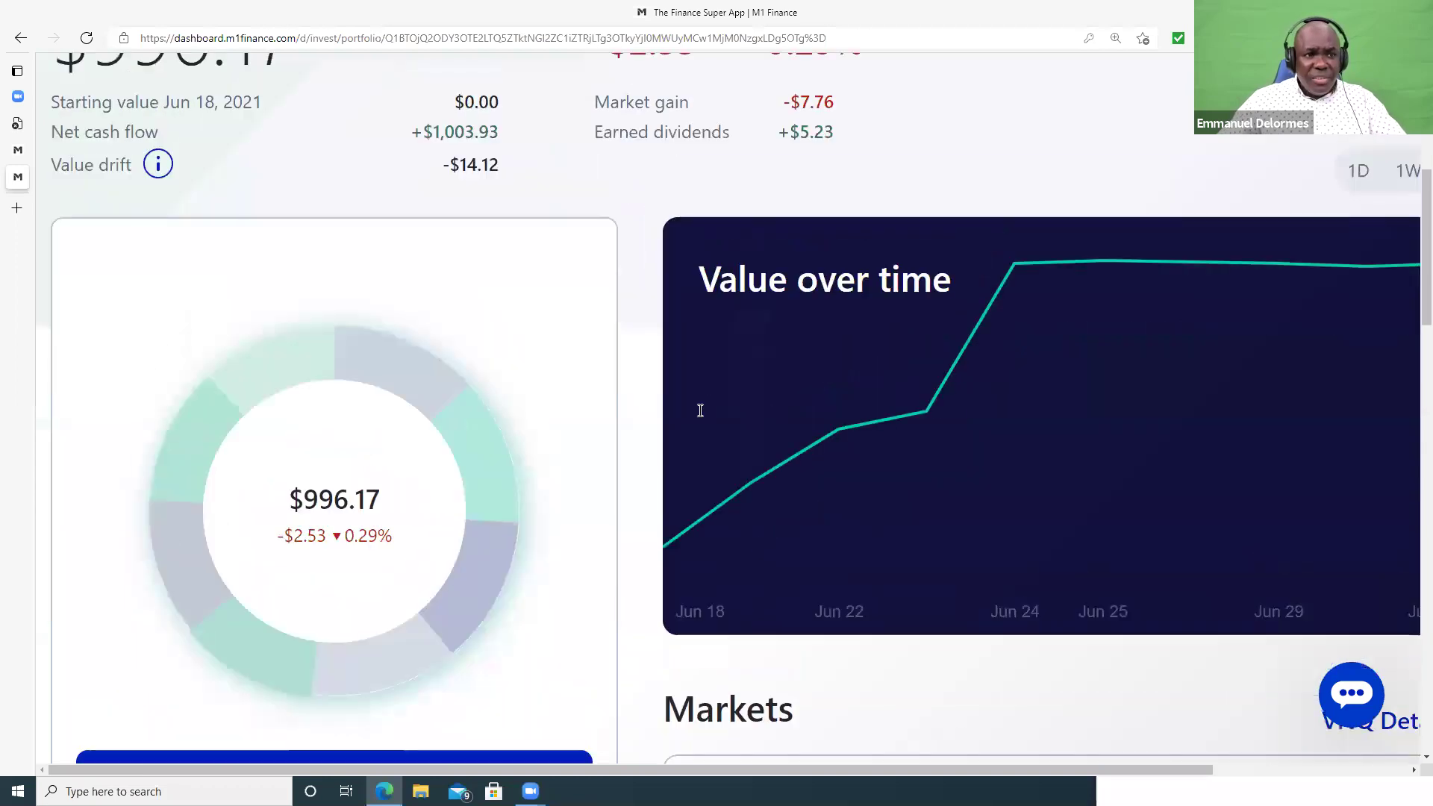
scroll(699, 406, "down", 9)
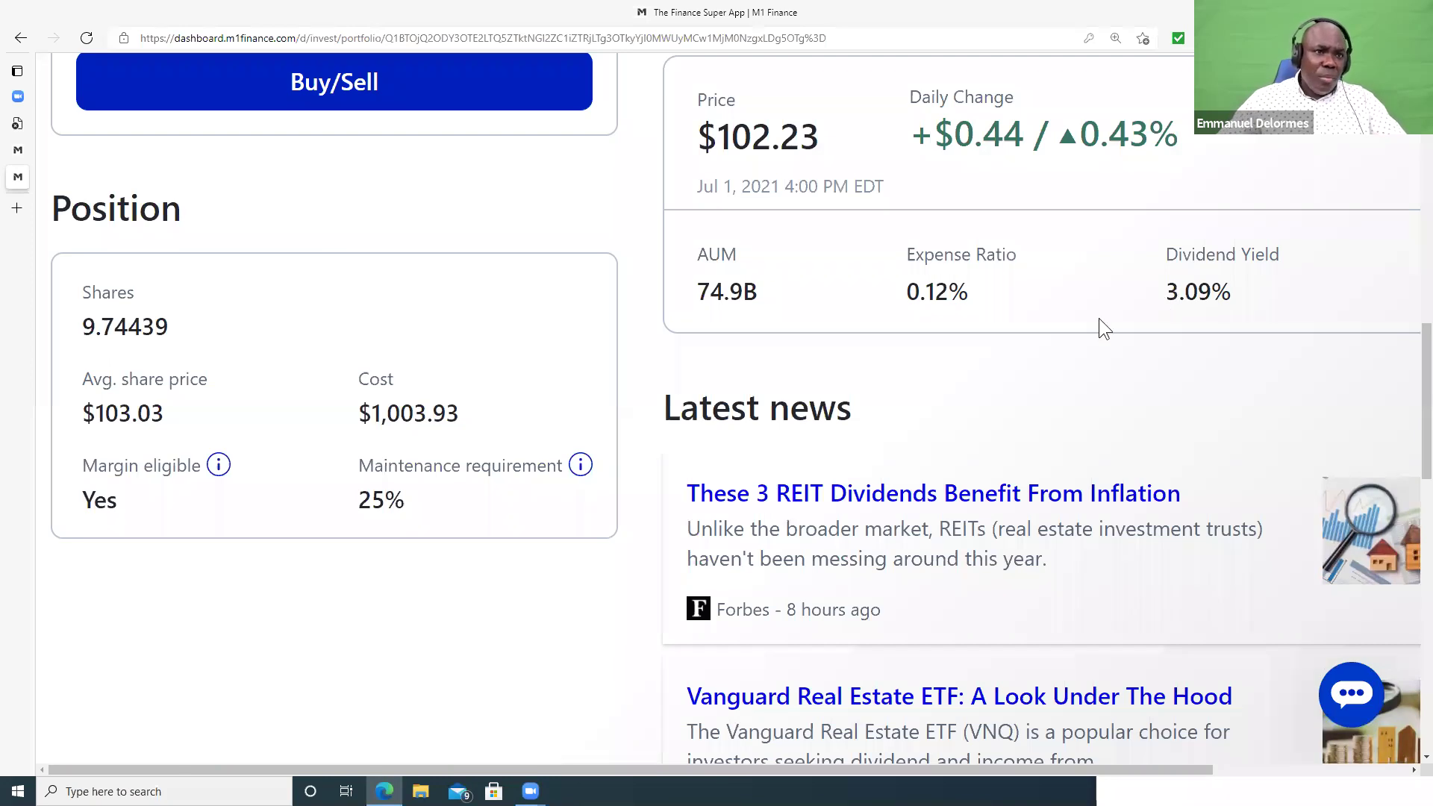
scroll(1099, 318, "up", 10)
scroll(976, 331, "up", 5)
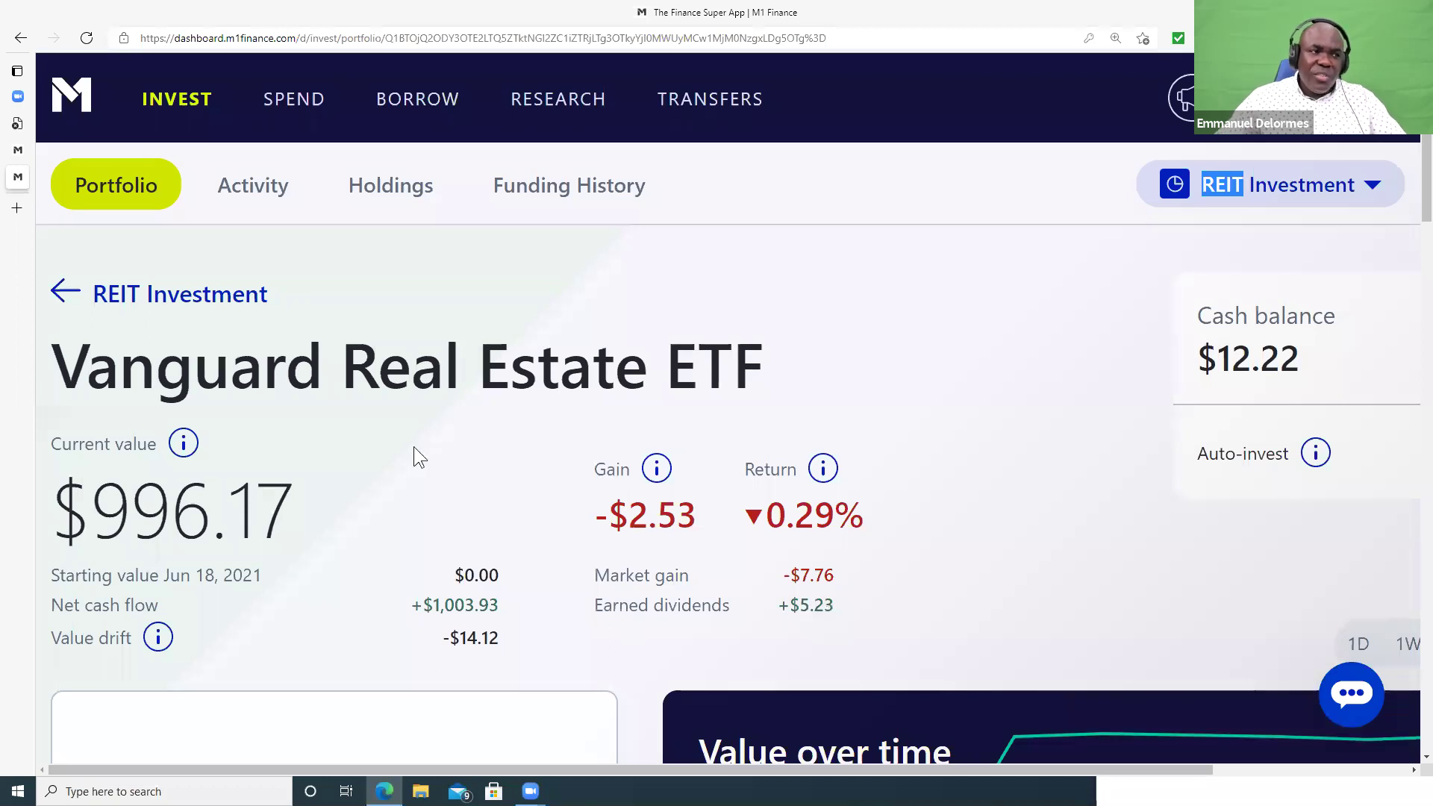
left_click(21, 38)
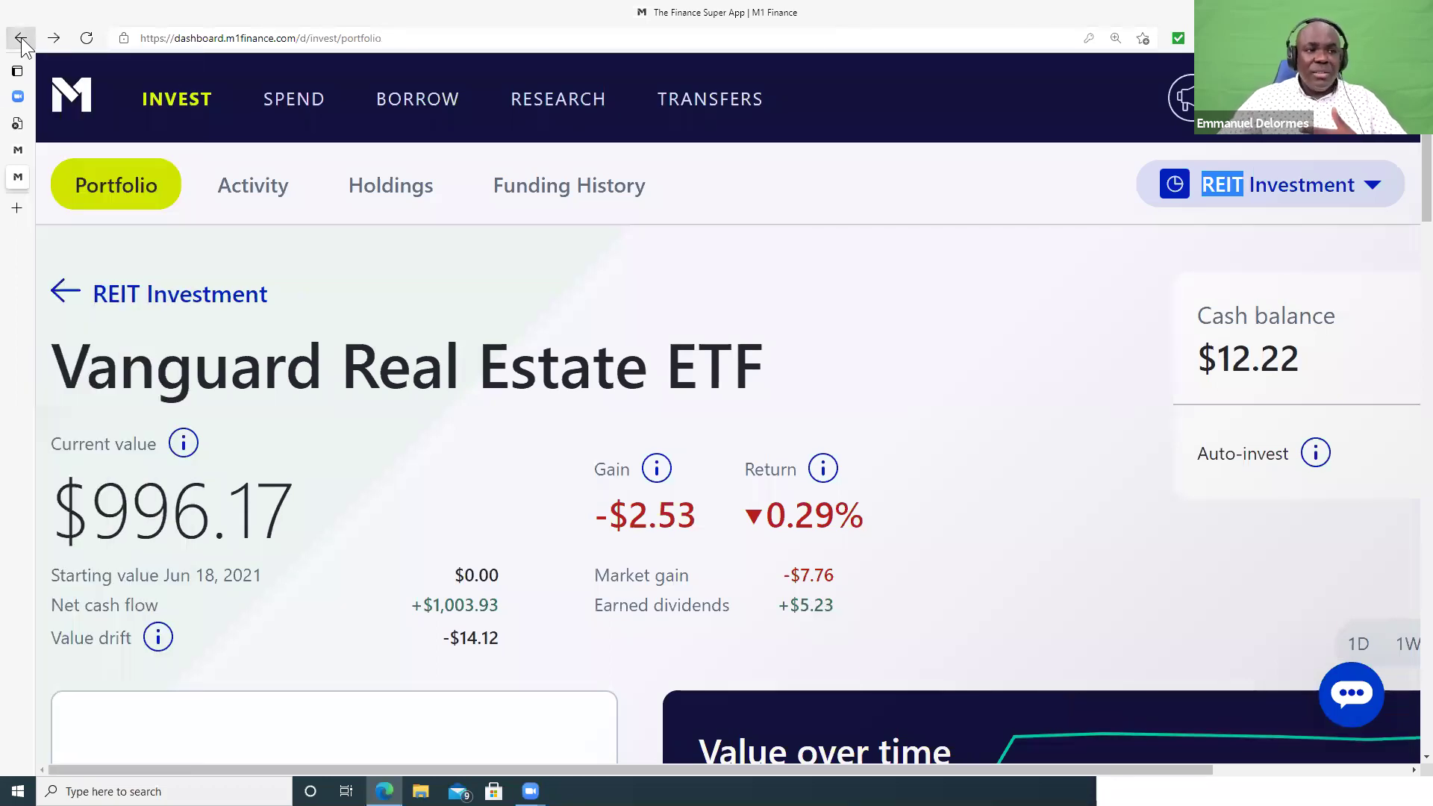
- Check the Global X SuperDividend ETF's dividend yield, starting date and earned dividends, and go back to the REIT Investment portfolio
scroll(739, 373, "down", 3)
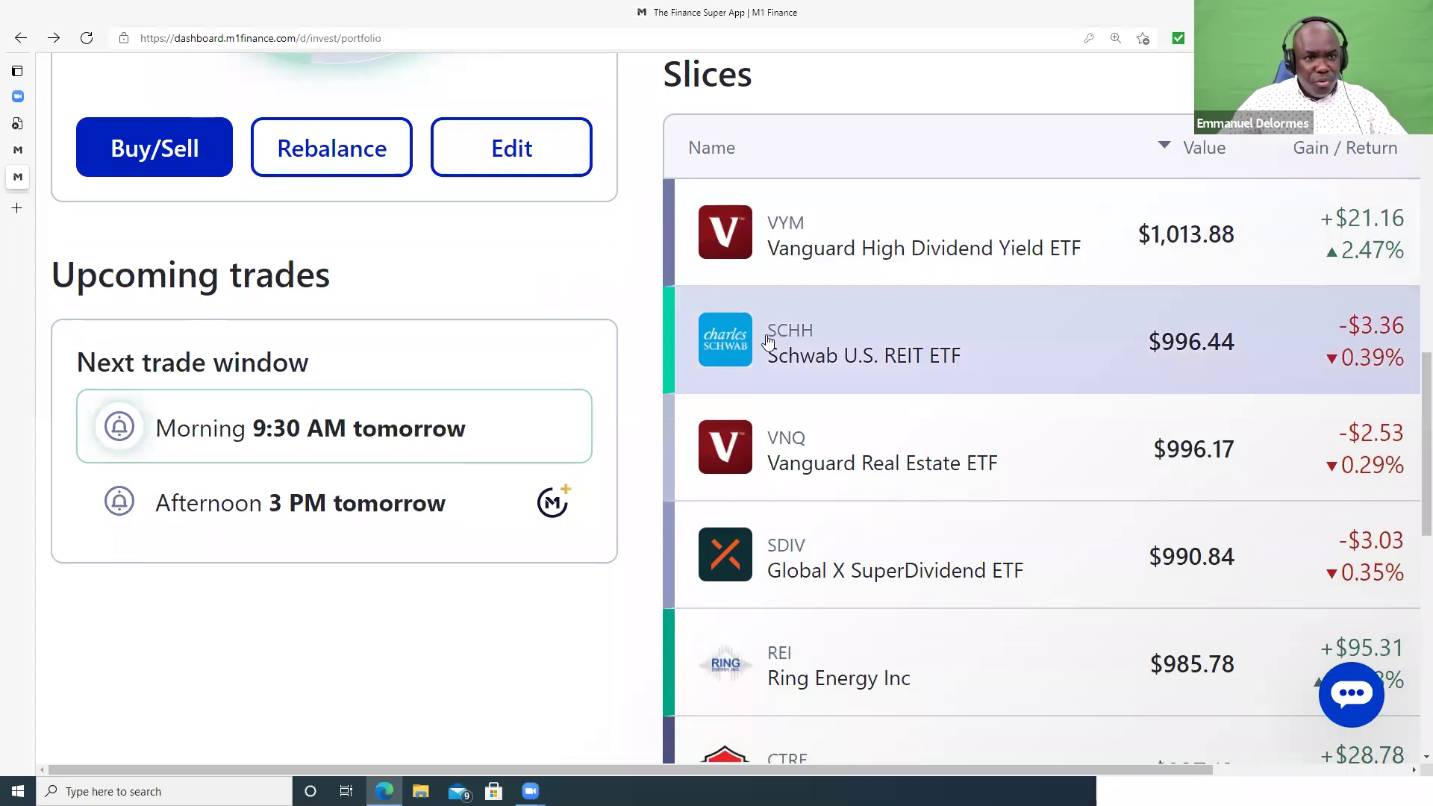
left_click(741, 376)
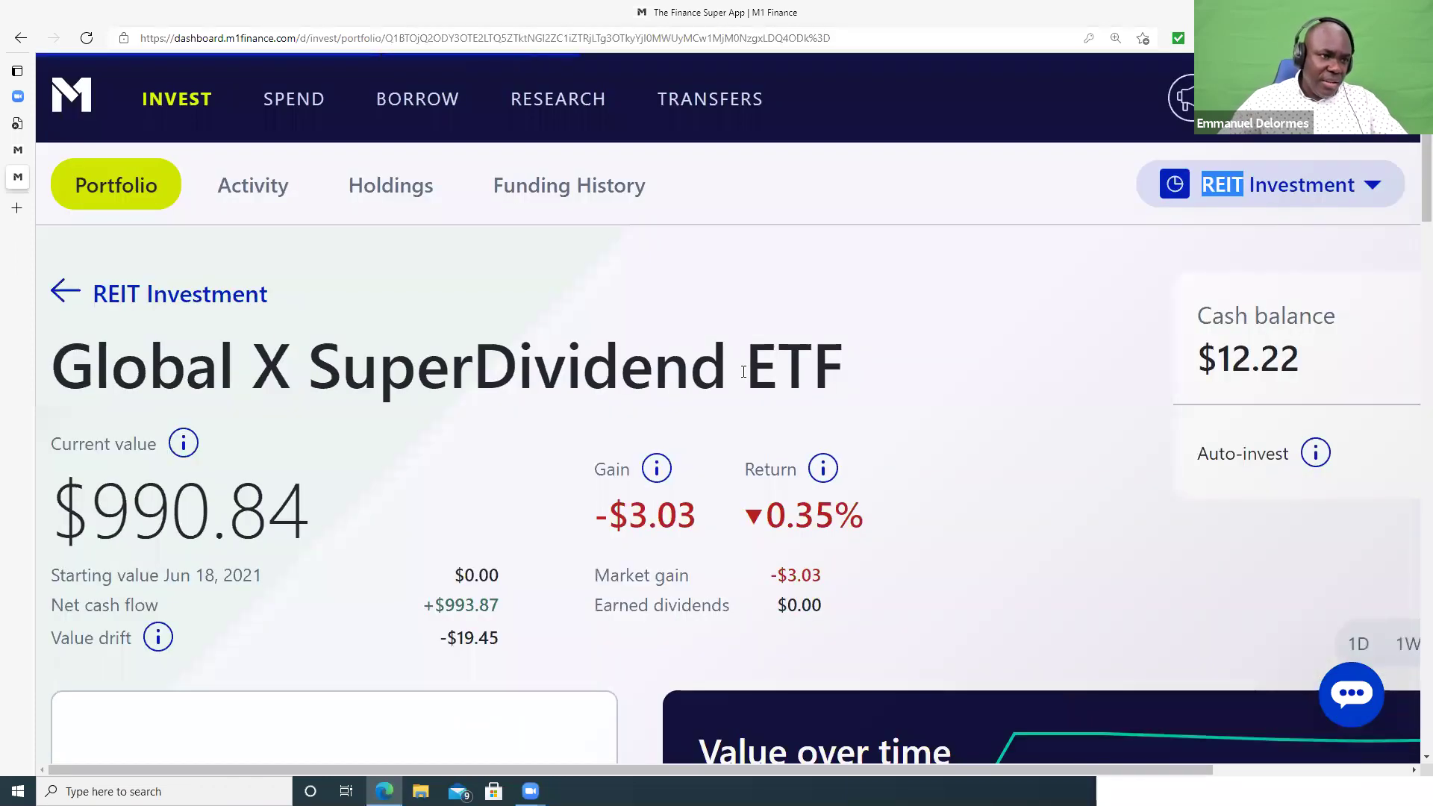
scroll(1004, 427, "down", 15)
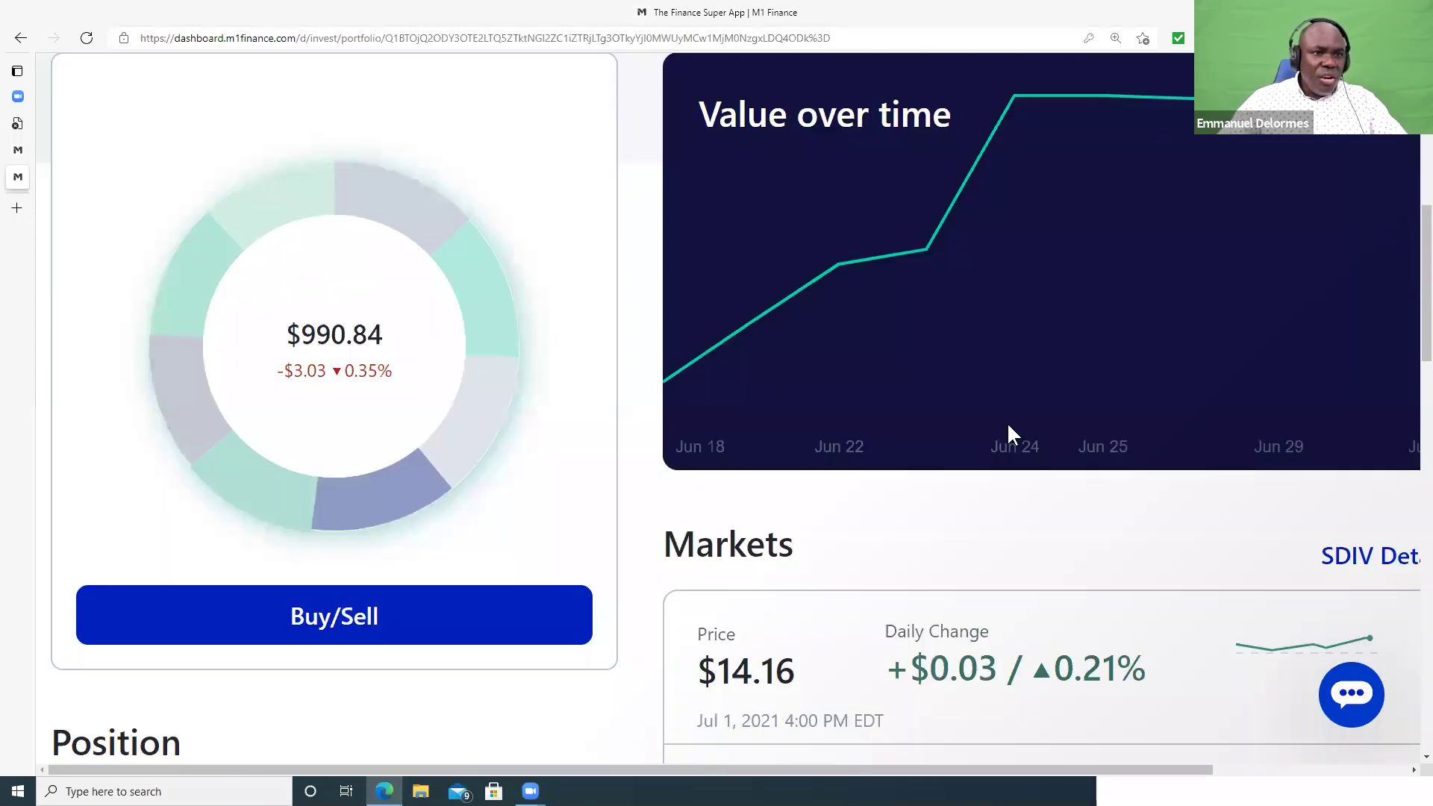
scroll(1012, 422, "up", 2)
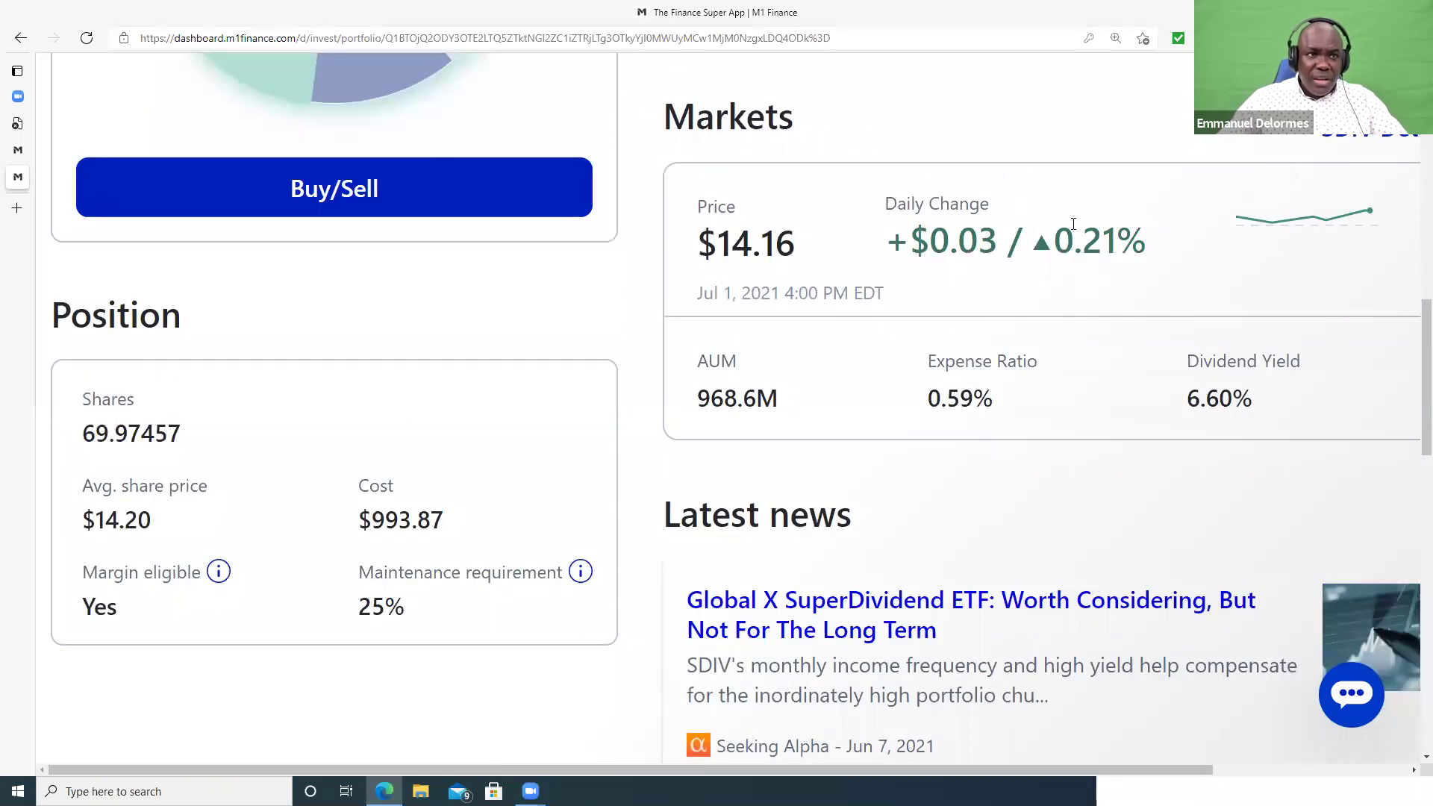
scroll(1090, 270, "up", 10)
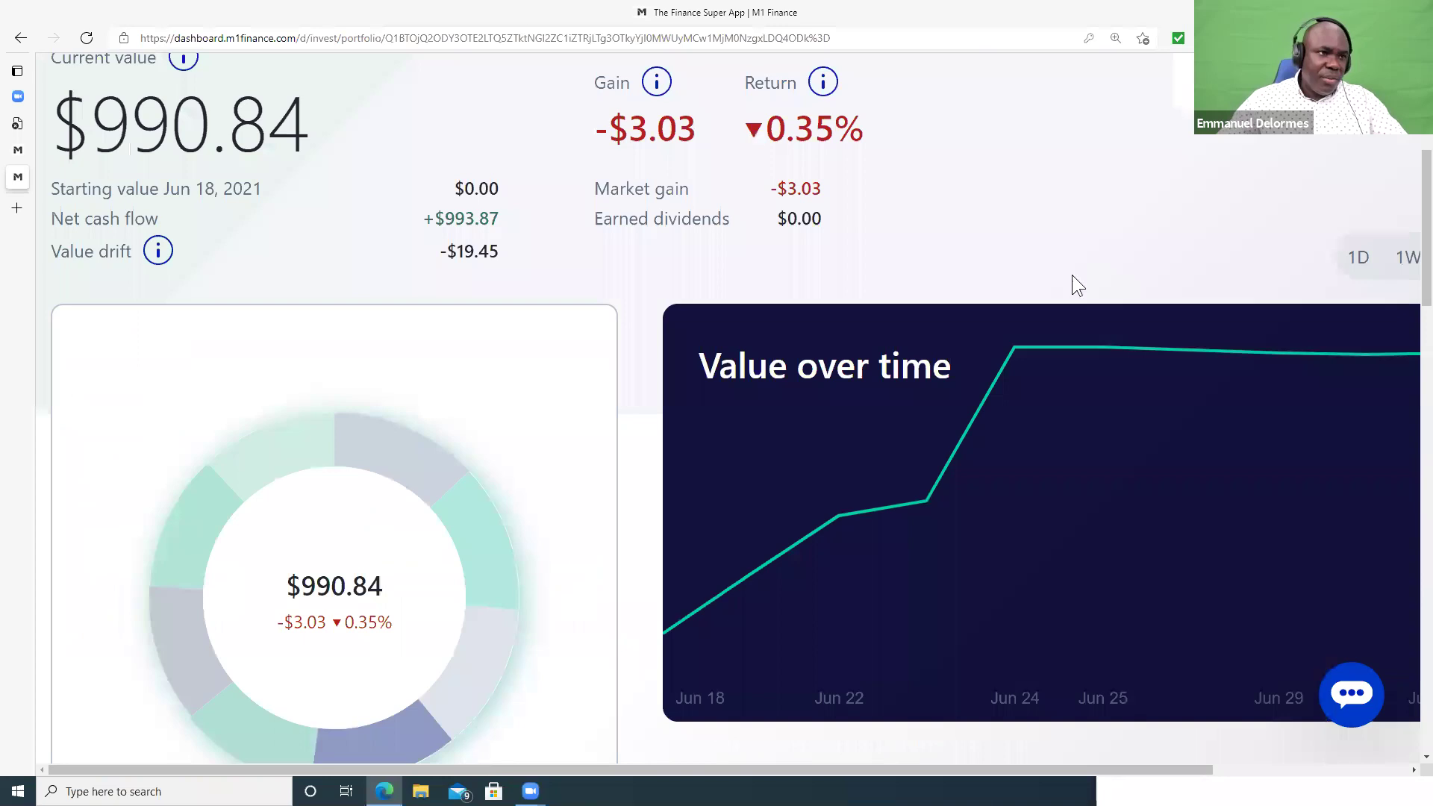
scroll(1072, 275, "up", 2)
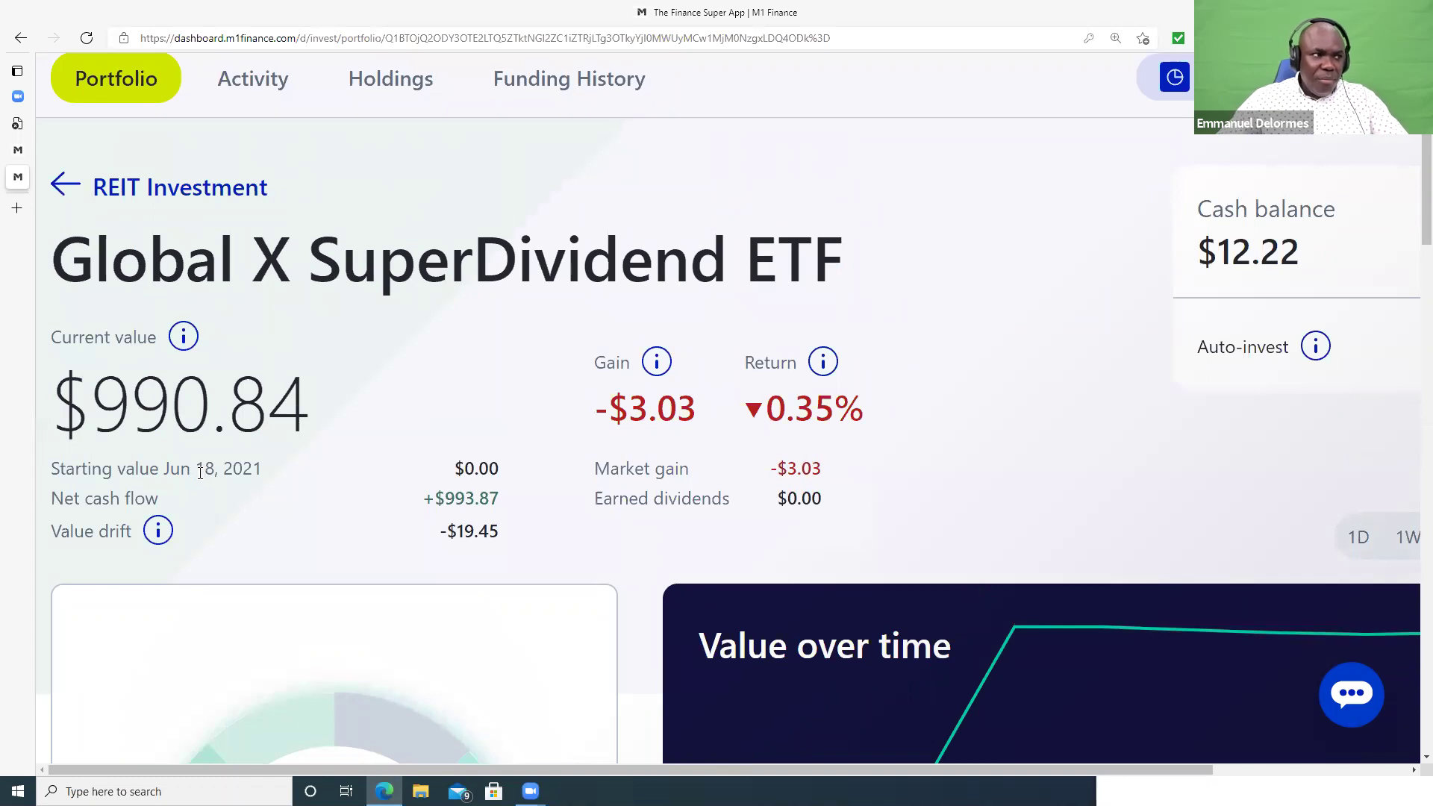
left_click_drag(191, 467, 224, 469)
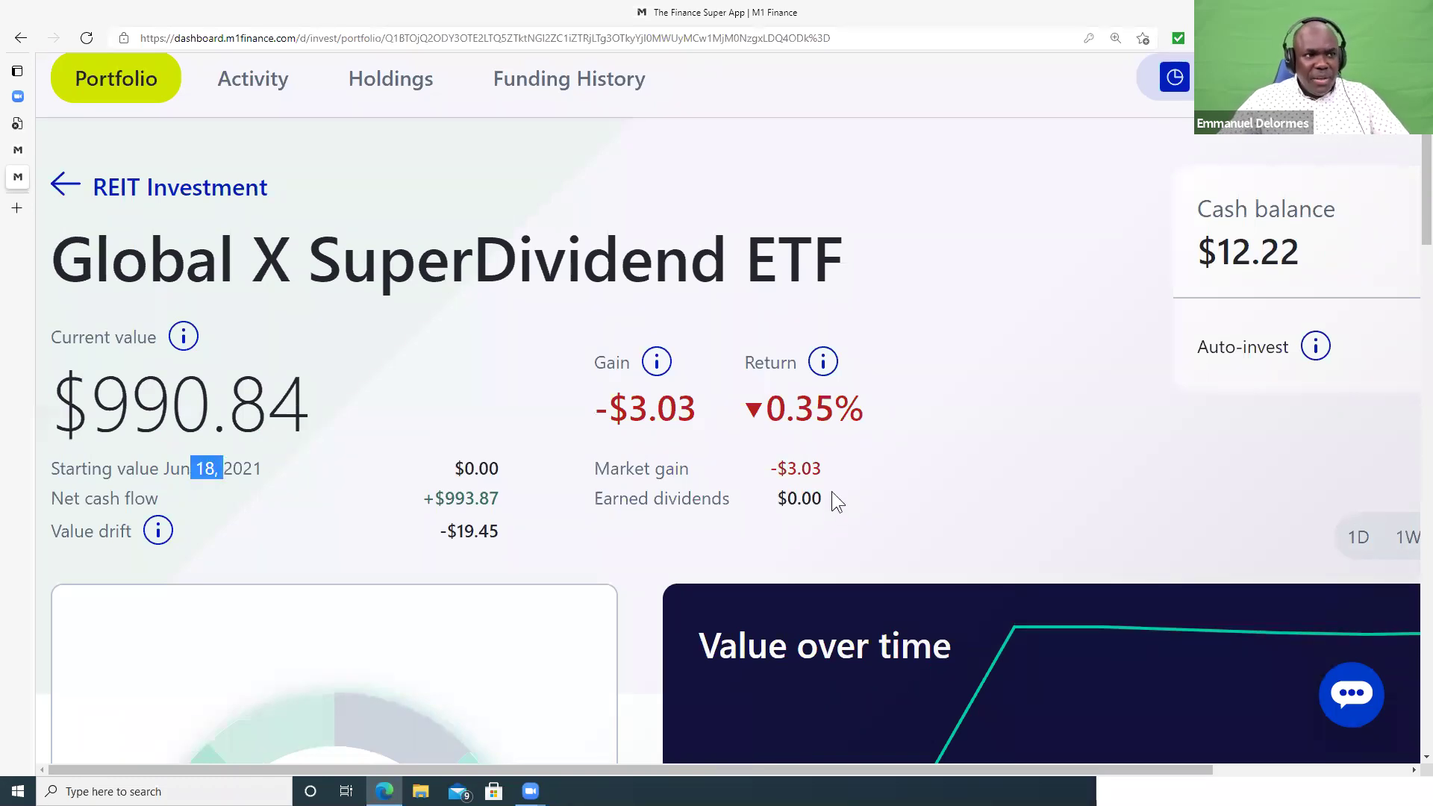
right_click(19, 38)
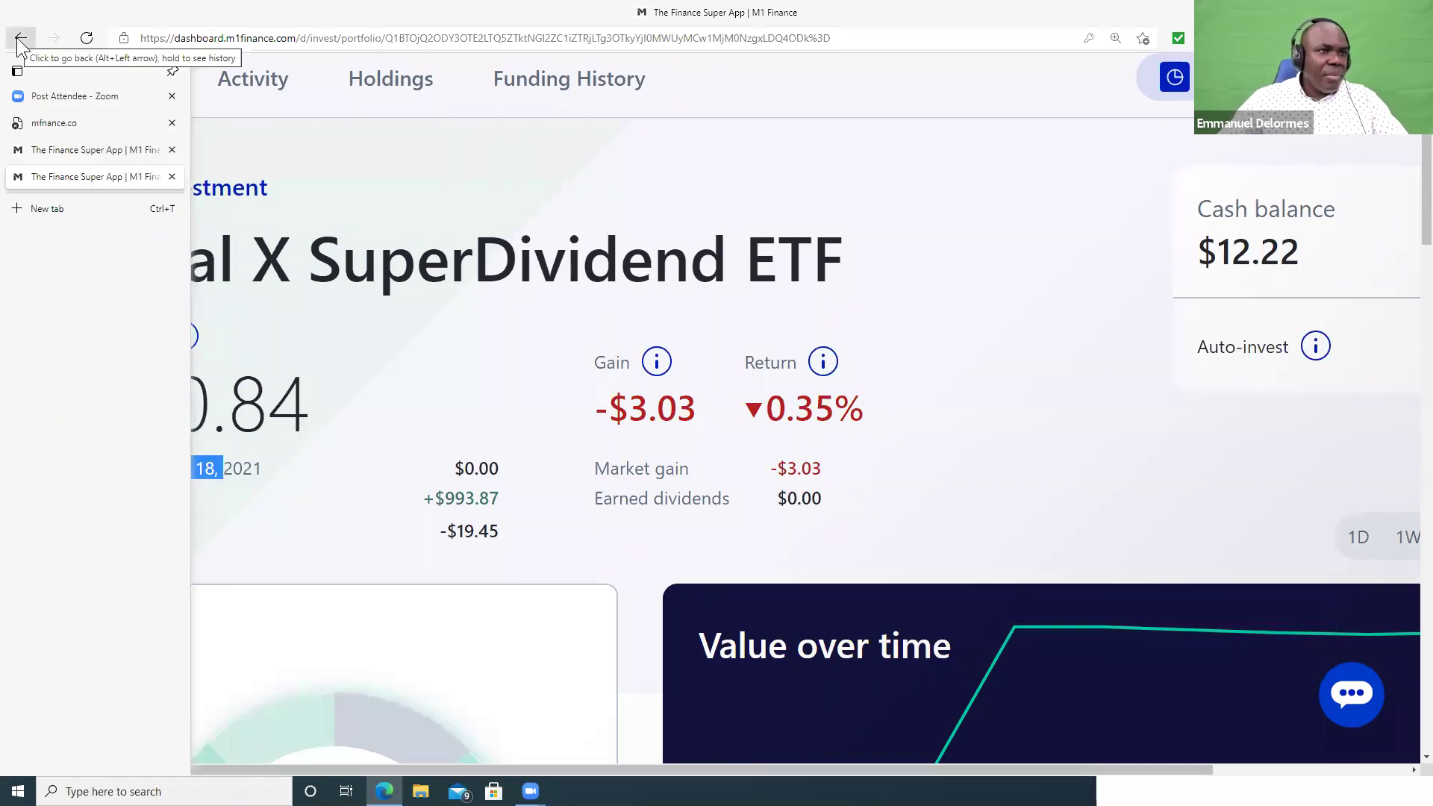
left_click(19, 38)
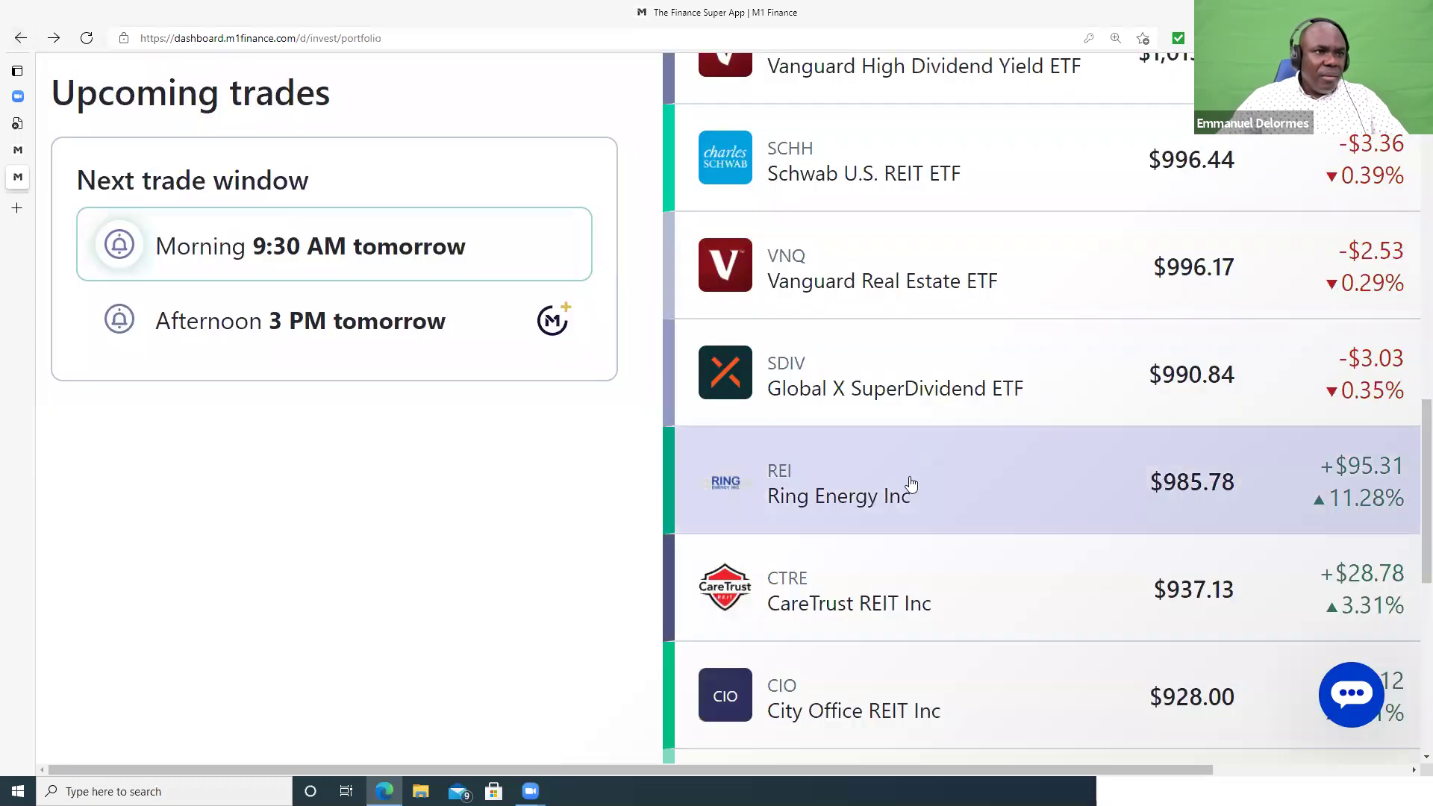
- Open the Ring Energy Inc holding and examine its gain, return, average share price and dividend yield
left_click(910, 483)
scroll(797, 339, "down", 5)
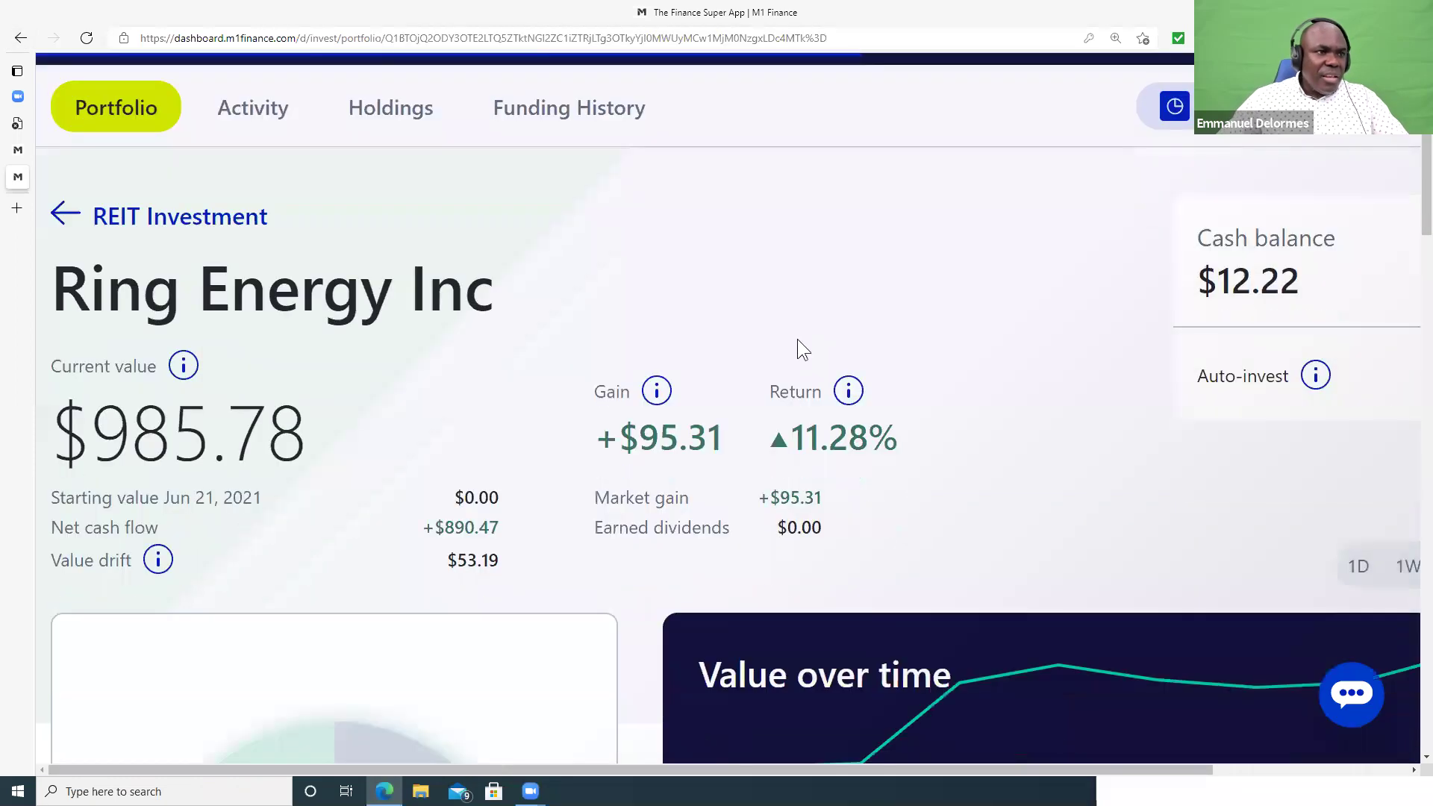
scroll(810, 173, "up", 5)
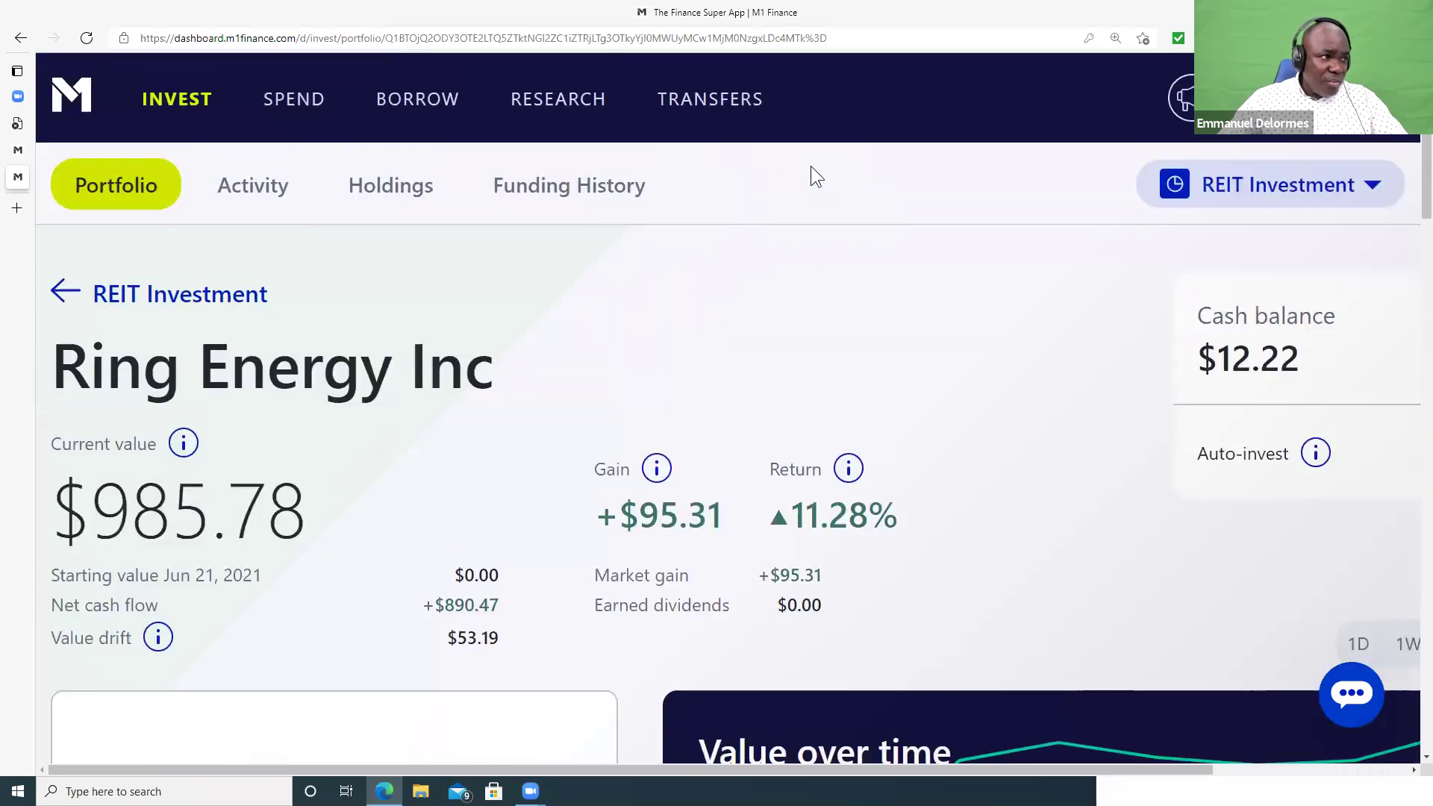
scroll(779, 194, "down", 5)
scroll(425, 235, "up", 7)
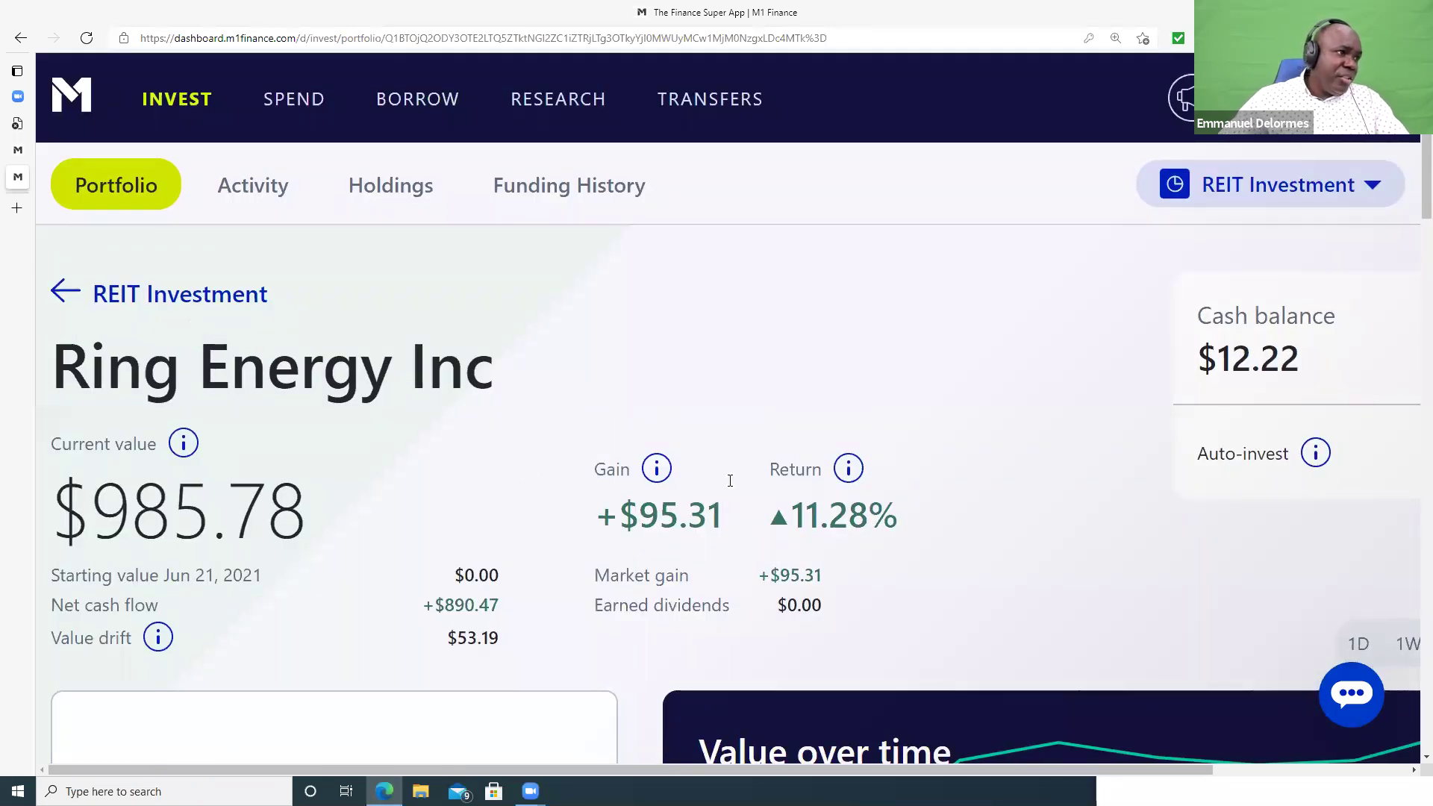
scroll(896, 445, "down", 15)
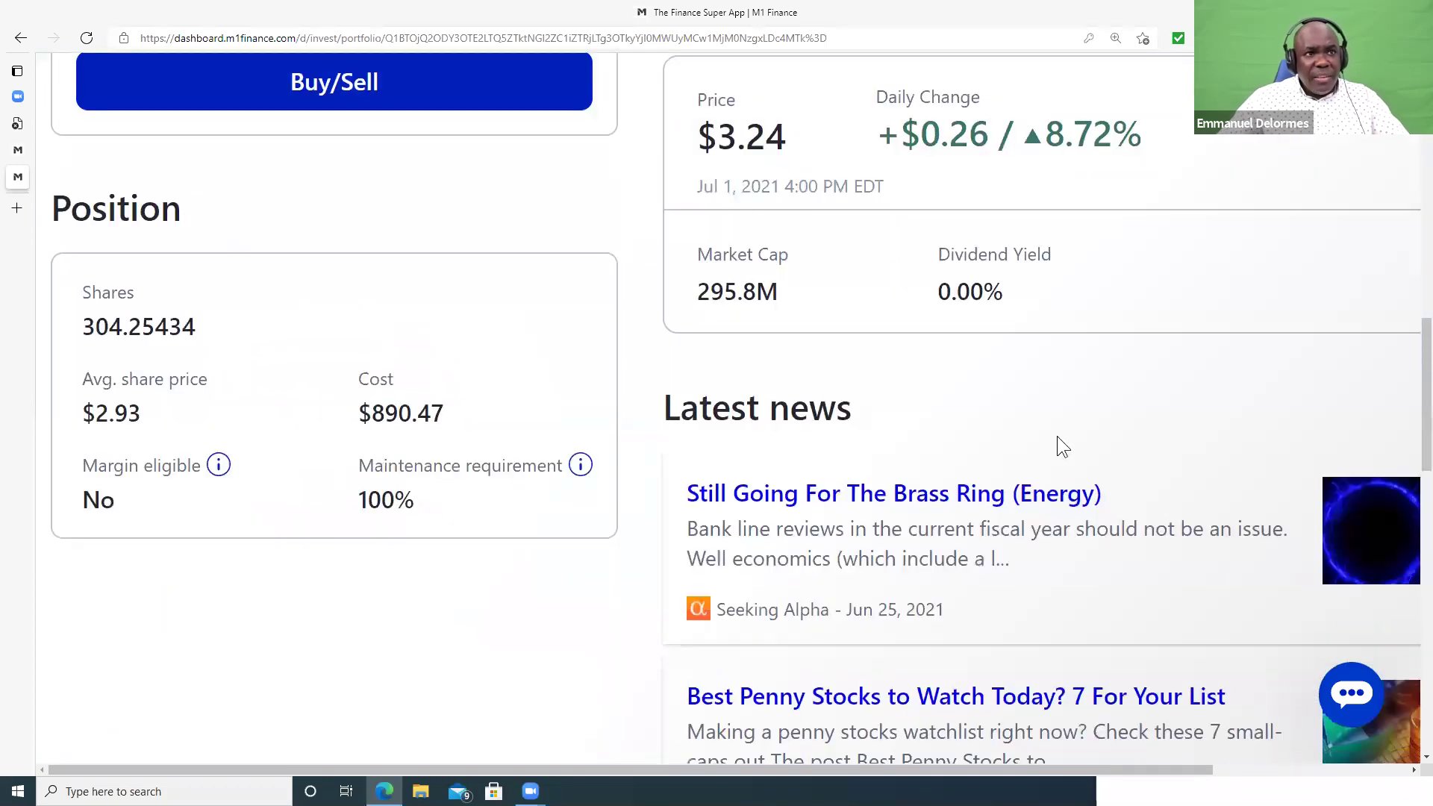
scroll(1076, 267, "up", 3)
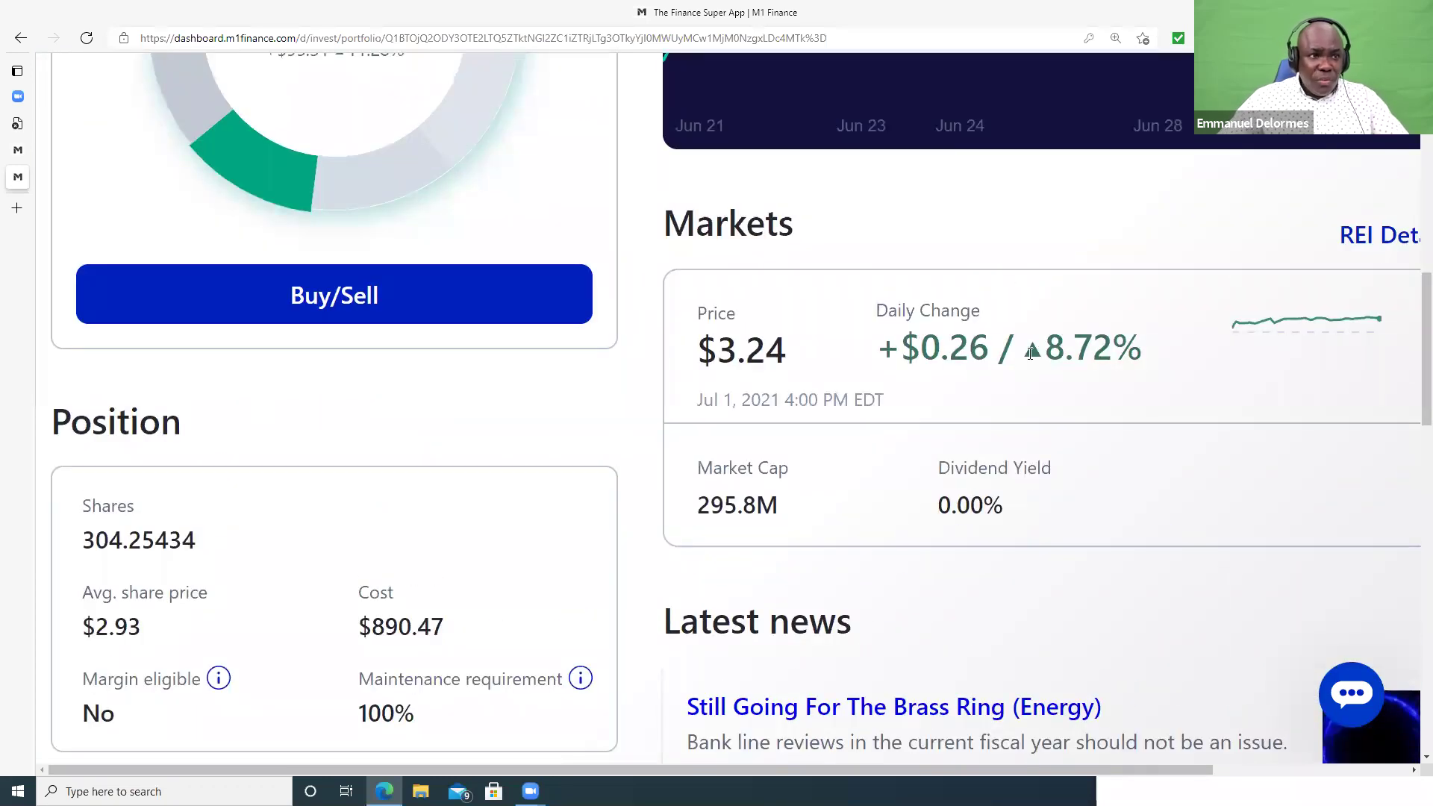
- Check the Ring Energy Inc holding's dividend yield and market cap, and go back to the REIT Investment portfolio
scroll(1007, 369, "down", 2)
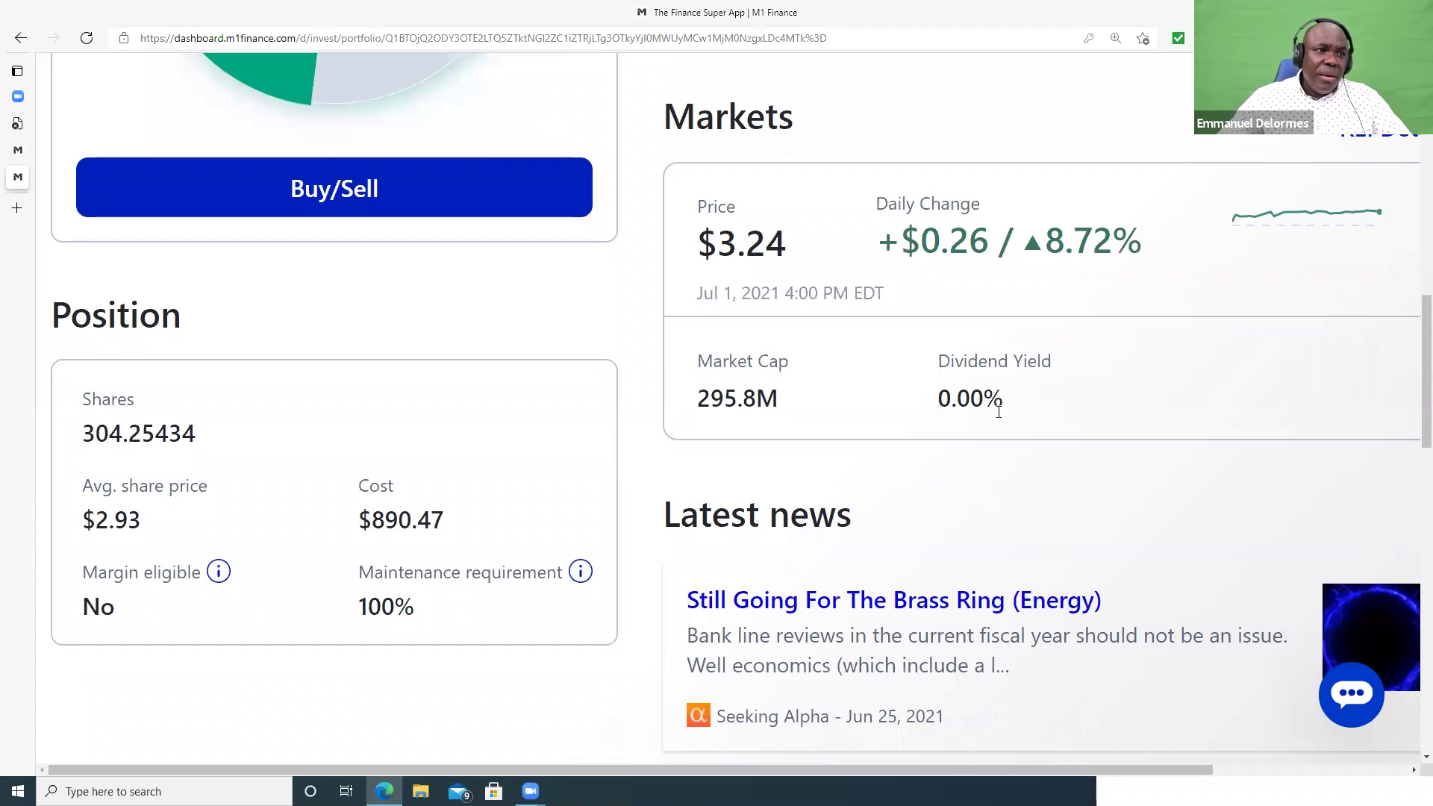
left_click_drag(1005, 407, 946, 409)
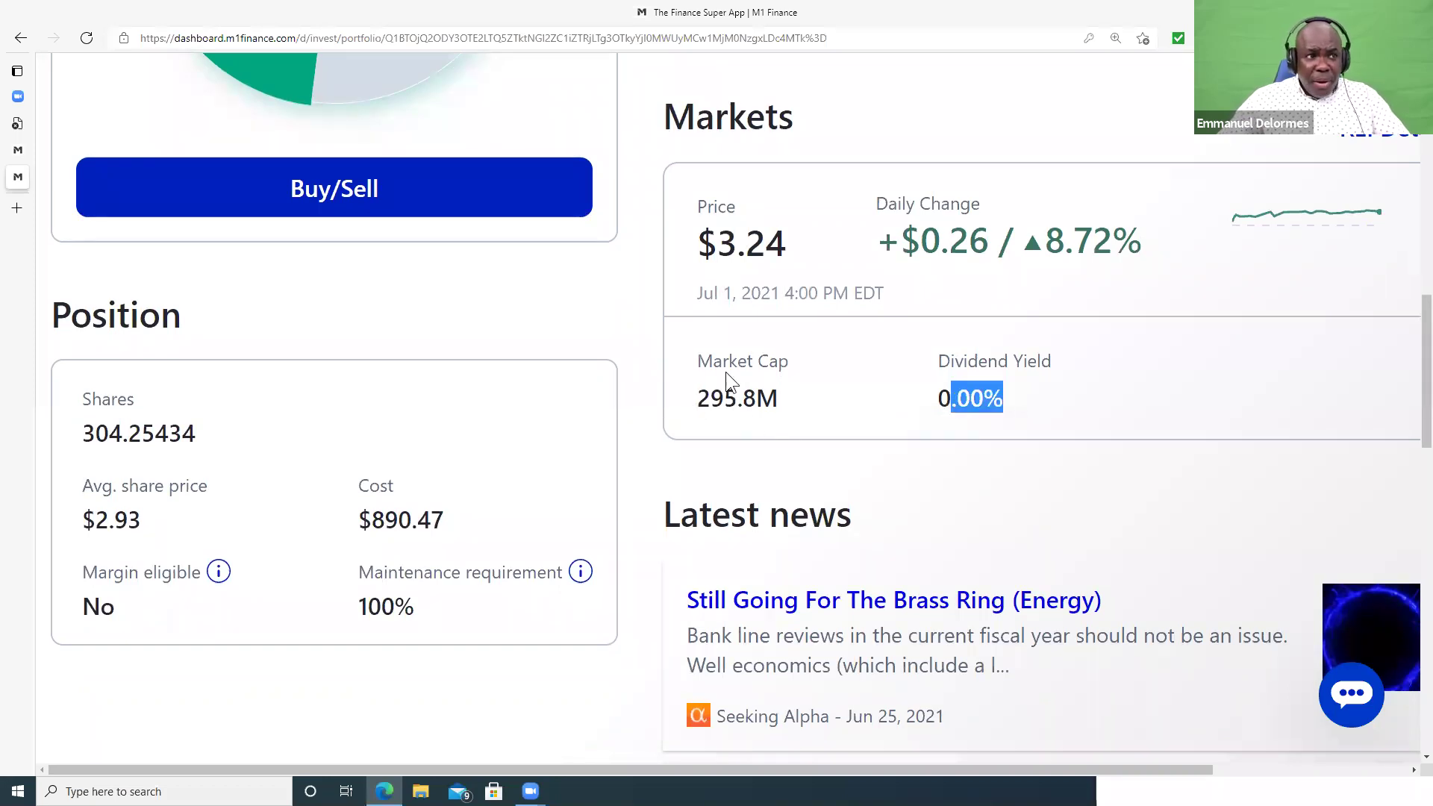
left_click_drag(757, 398, 766, 396)
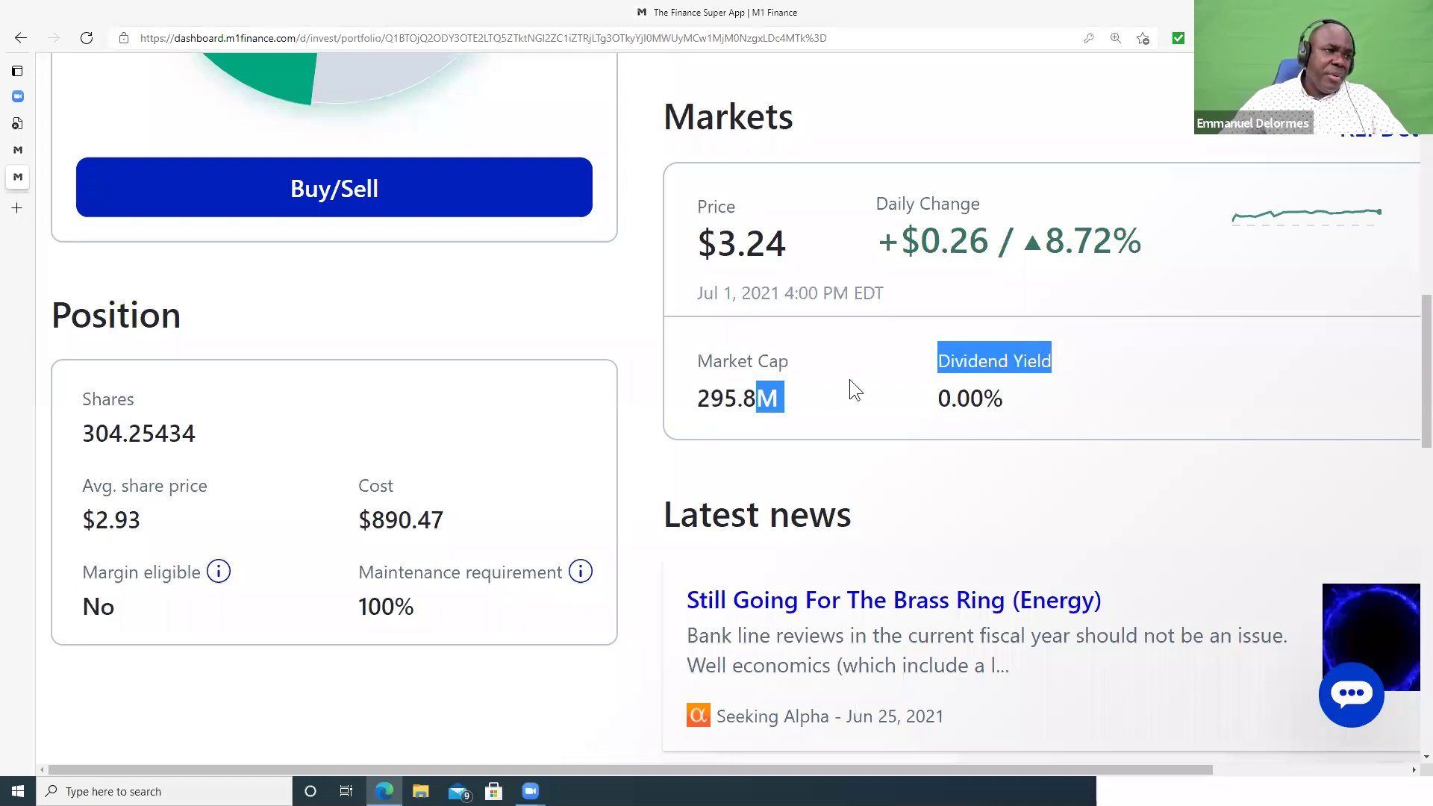
scroll(1091, 344, "up", 10)
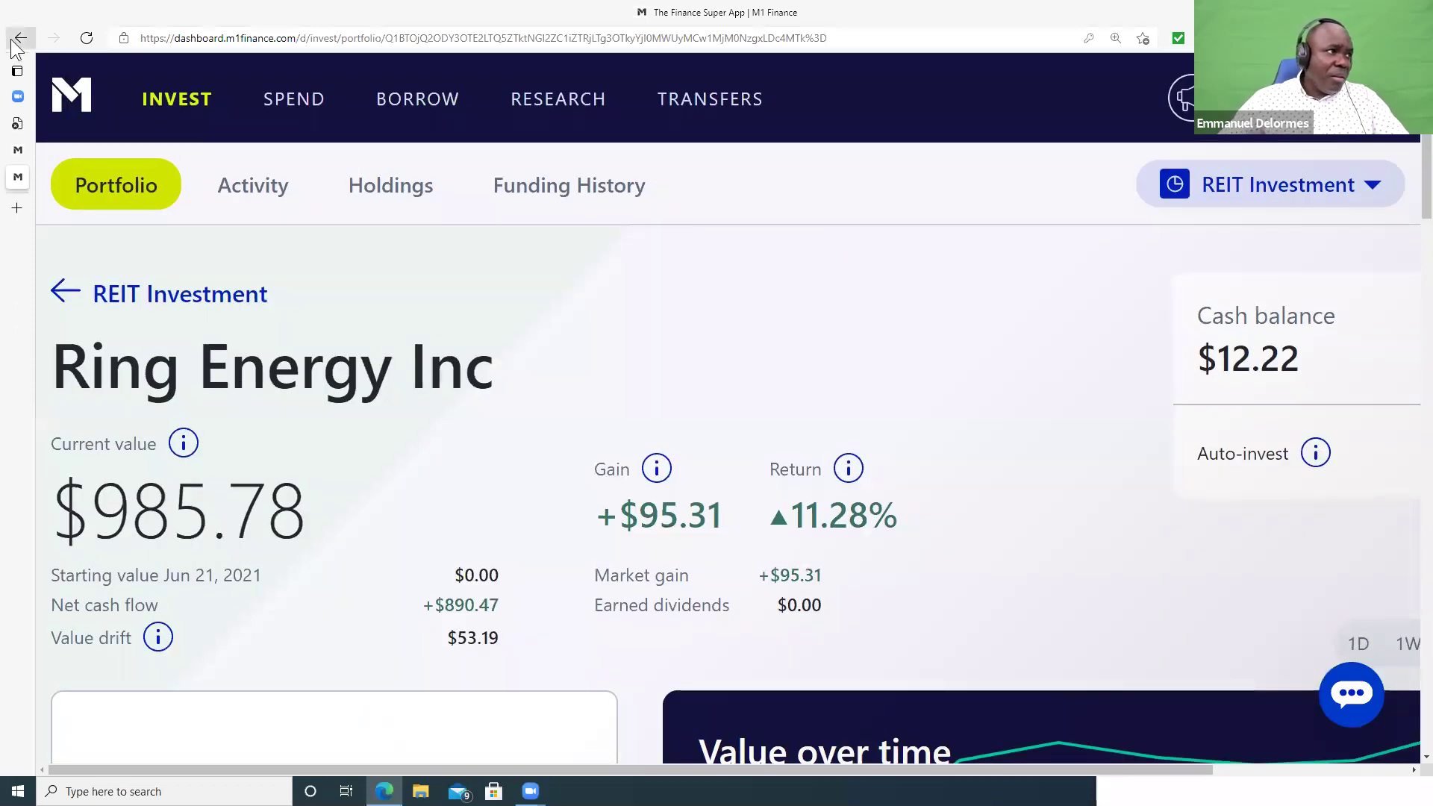
left_click(20, 38)
- Open the CareTrust REIT Inc holding and examine its position, dividend yield, market gain and earned dividends
scroll(970, 374, "down", 3)
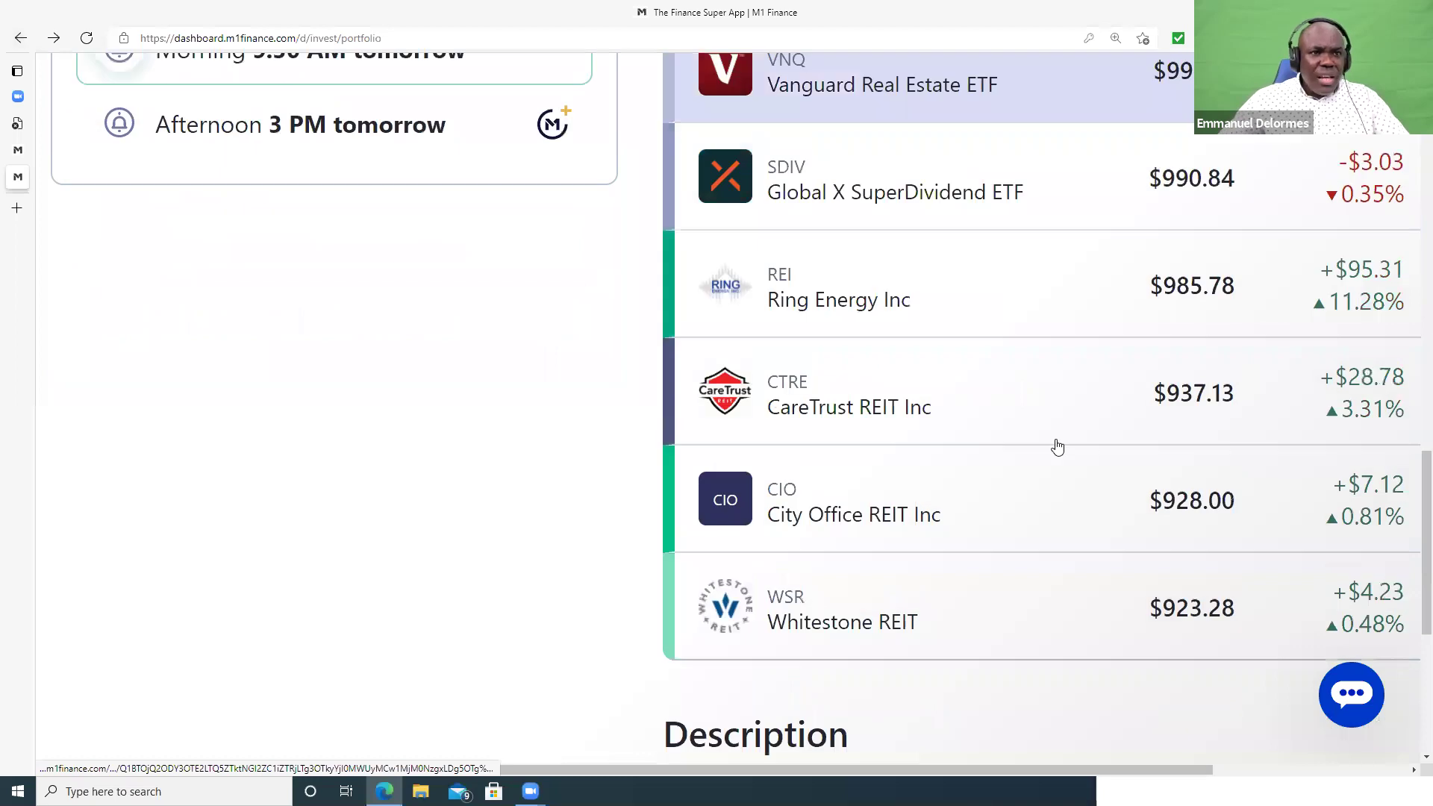
left_click(1018, 381)
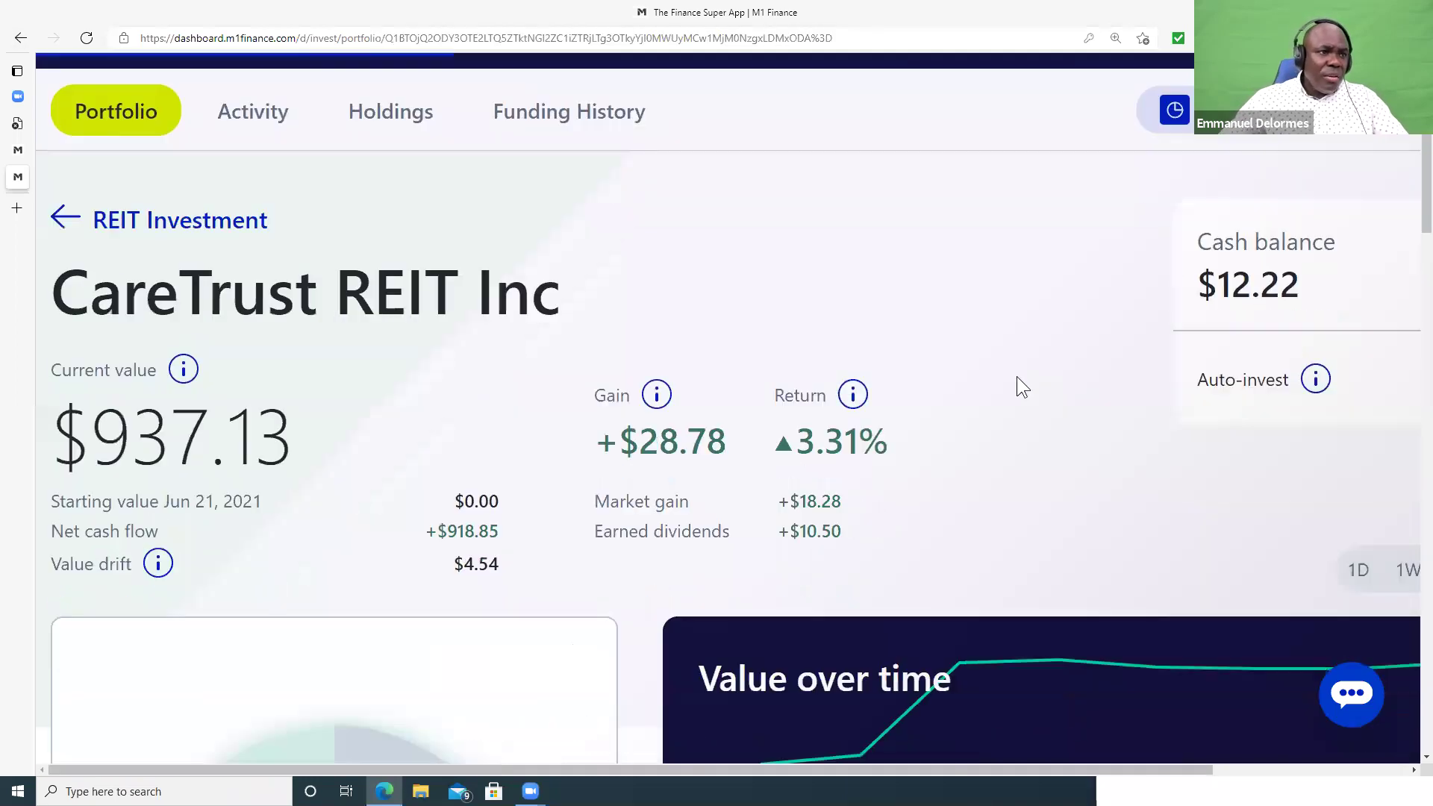
scroll(1019, 373, "down", 10)
scroll(1152, 409, "down", 5)
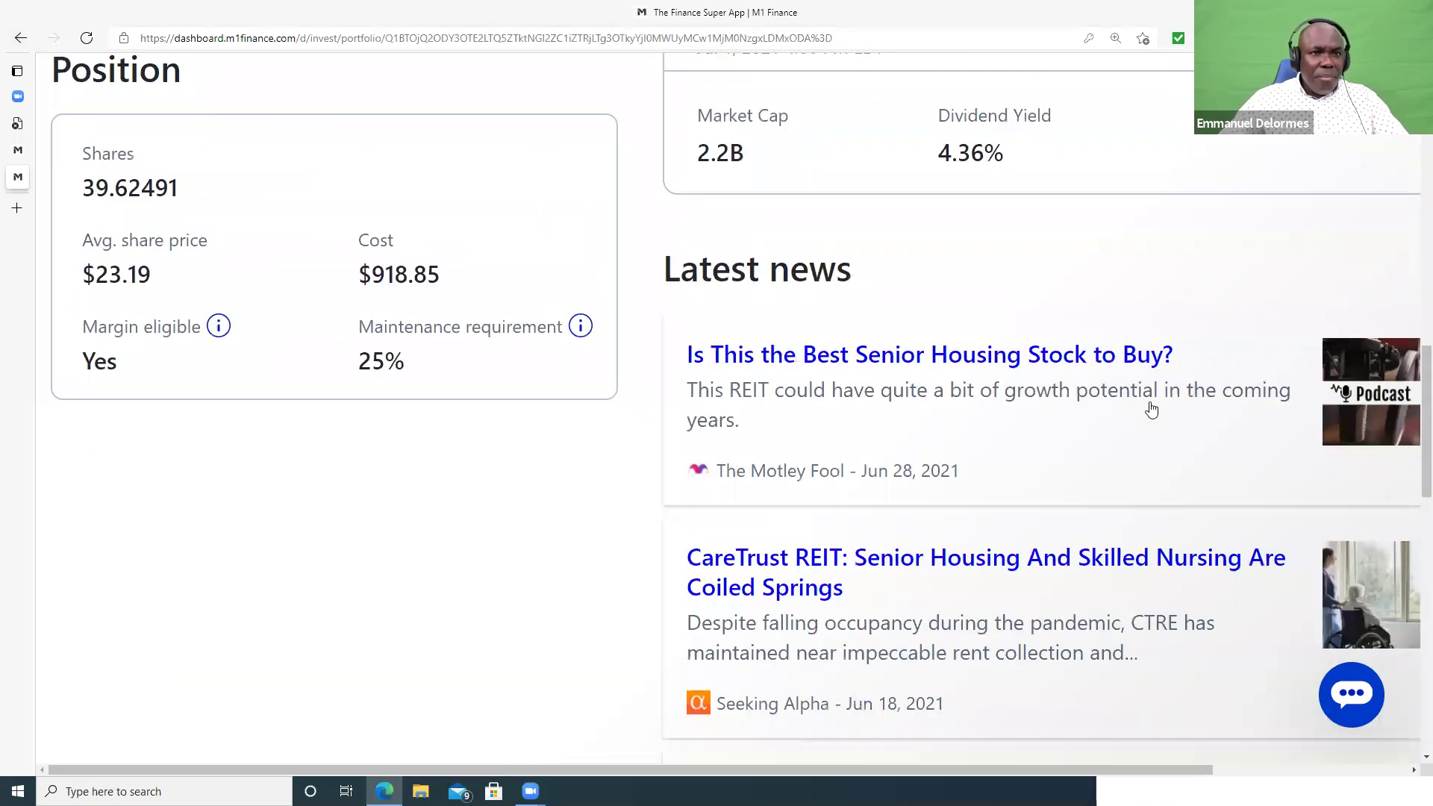
scroll(976, 307, "up", 2)
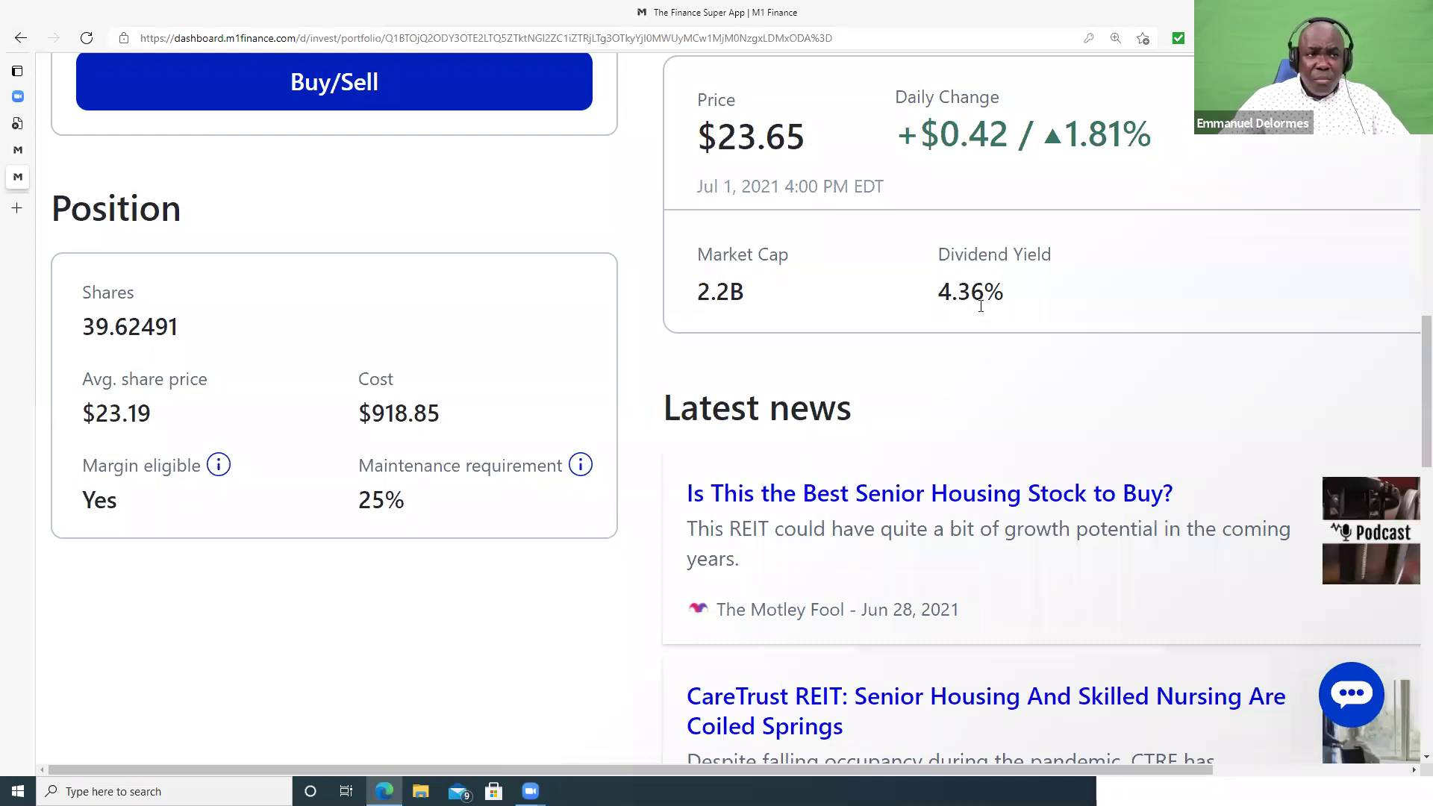
scroll(979, 306, "up", 10)
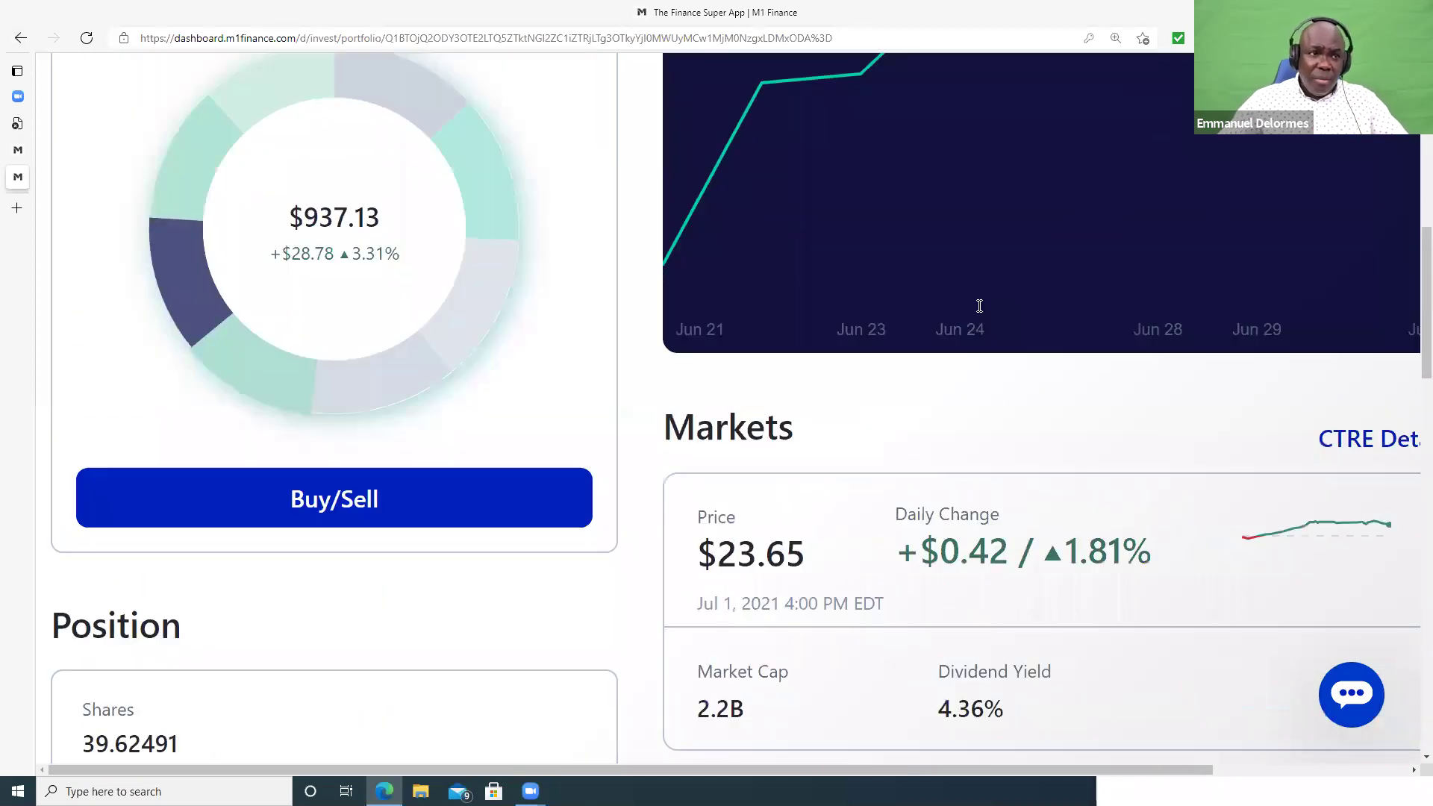
scroll(978, 305, "up", 3)
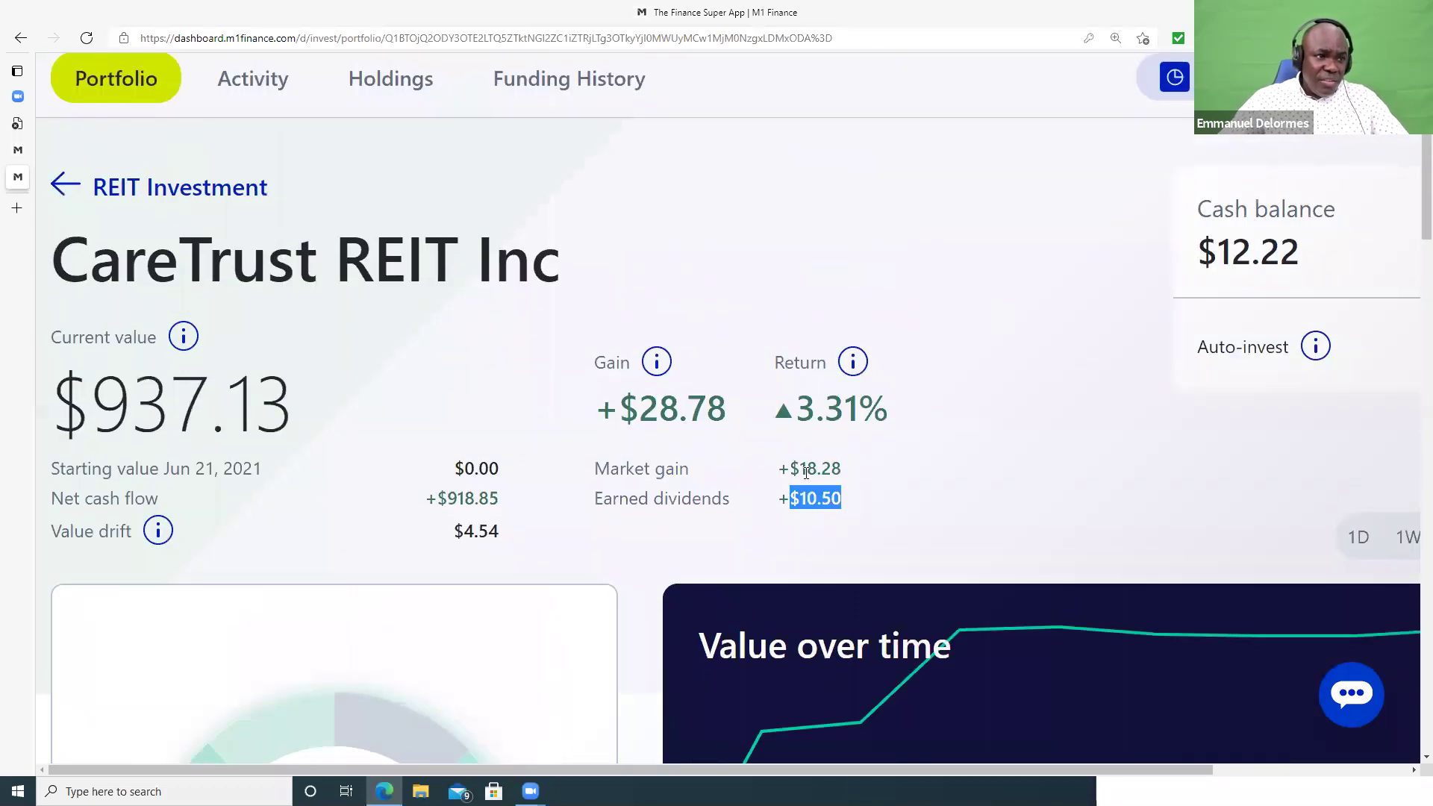
left_click_drag(773, 469, 764, 501)
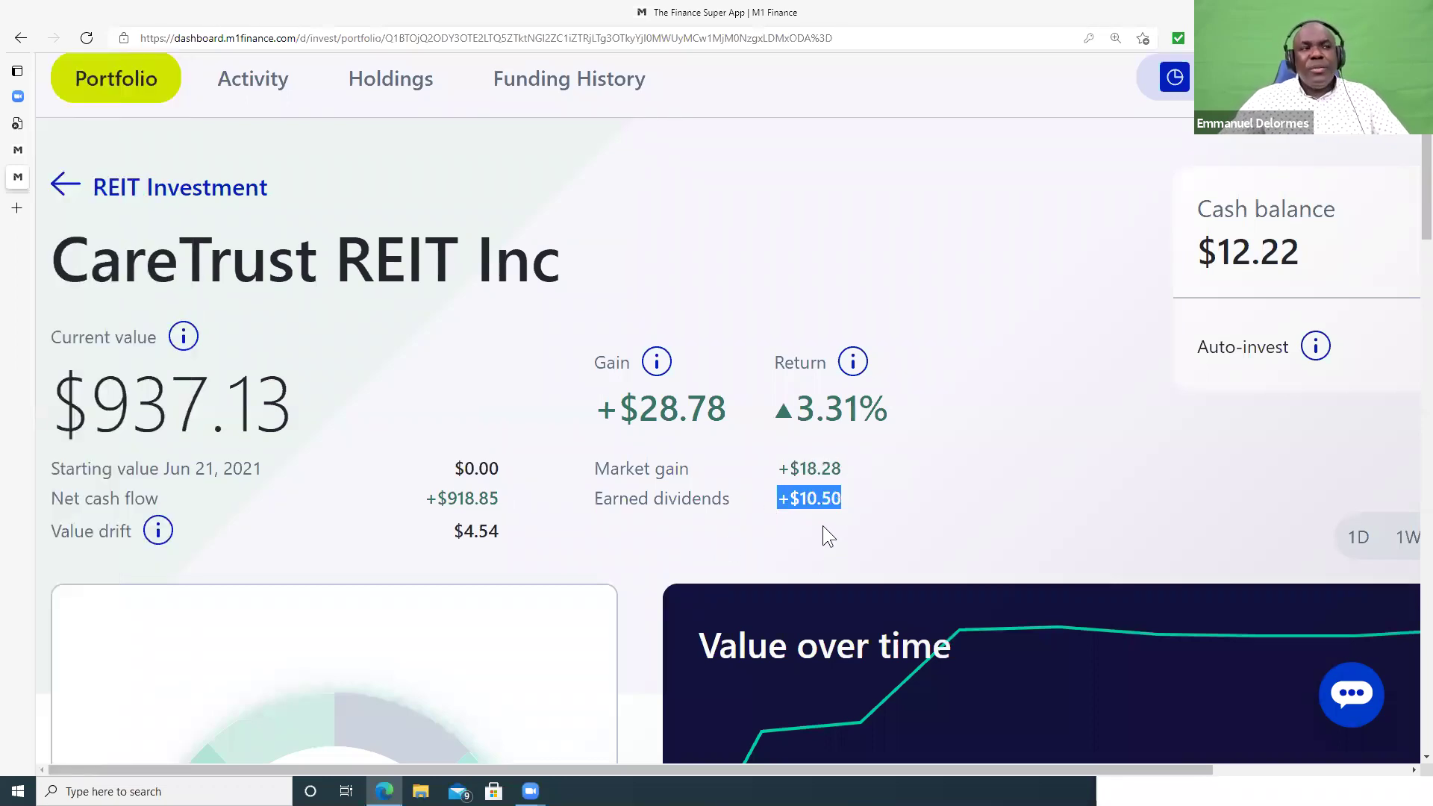
- Return from the CareTrust REIT Inc holding to the list of slices in the REIT Investment portfolio
left_click(66, 185)
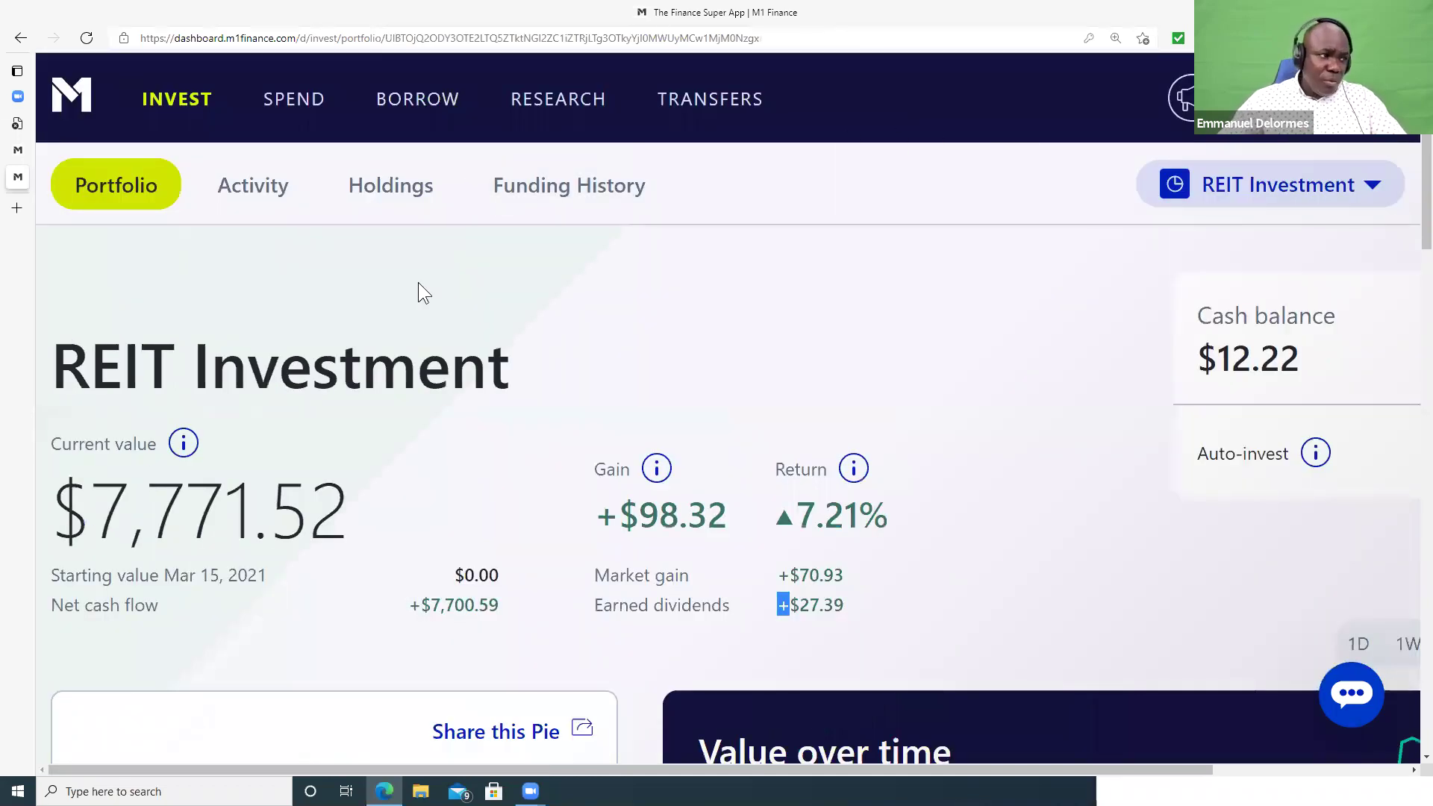
scroll(418, 284, "down", 3)
left_click(21, 37)
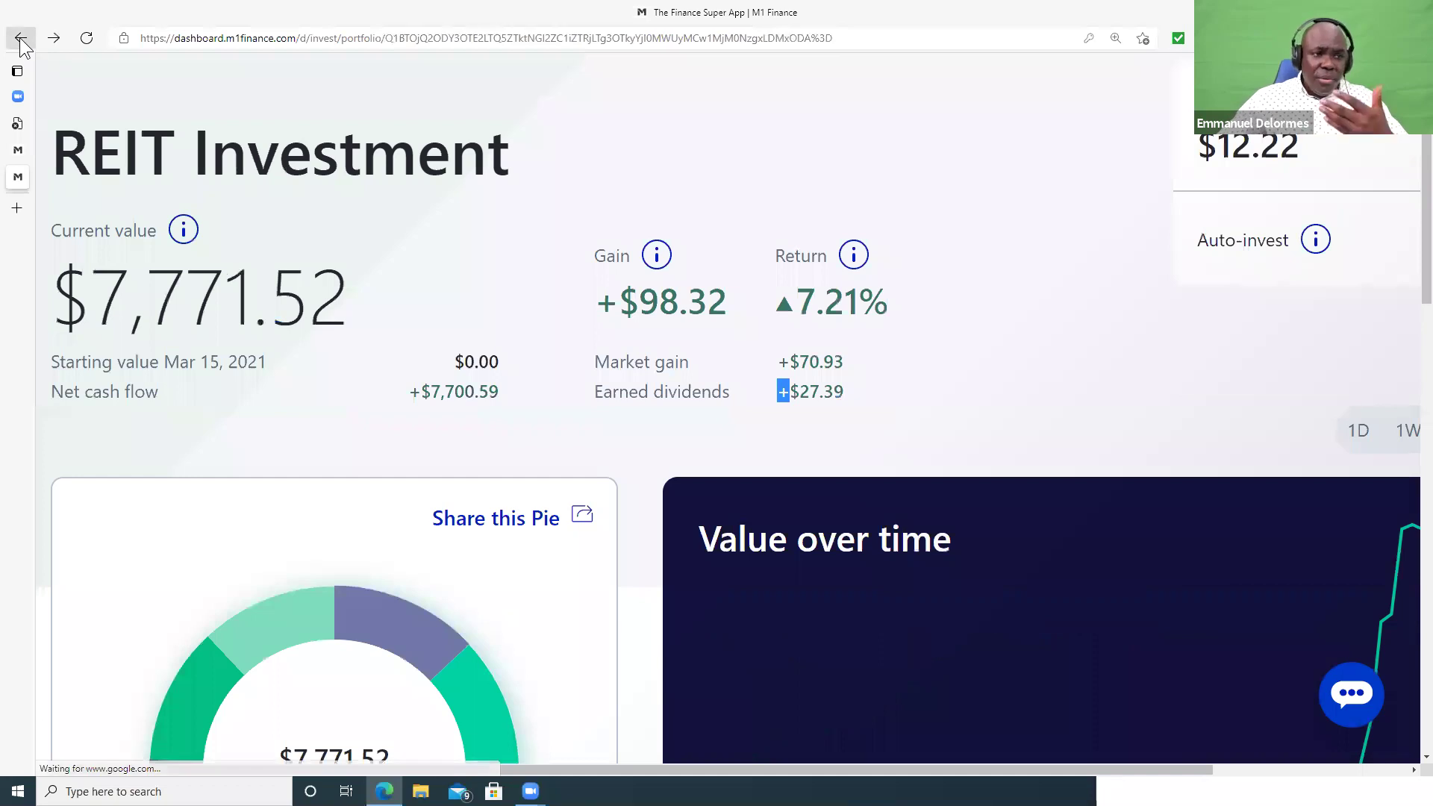
scroll(239, 149, "down", 15)
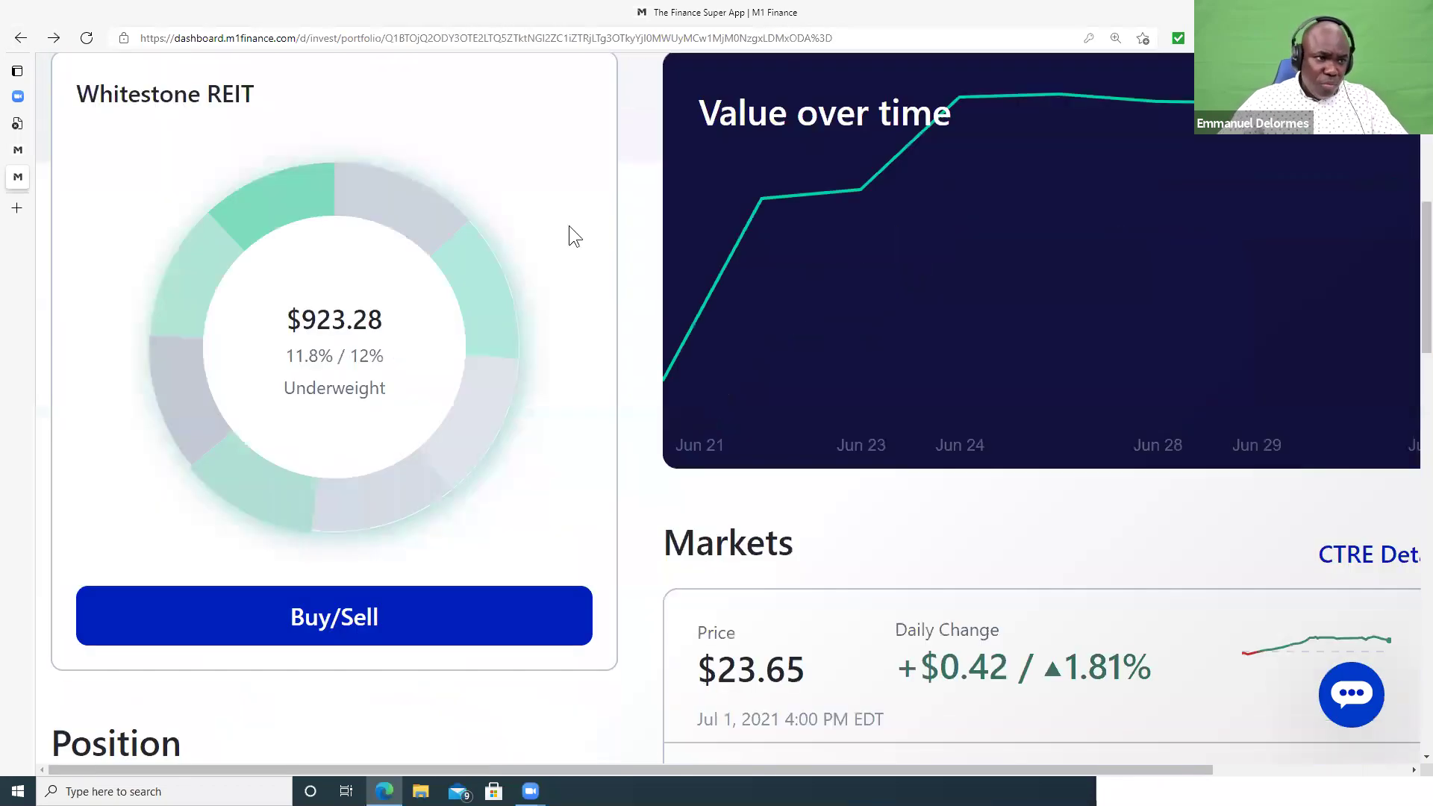
scroll(570, 233, "up", 1)
left_click(21, 37)
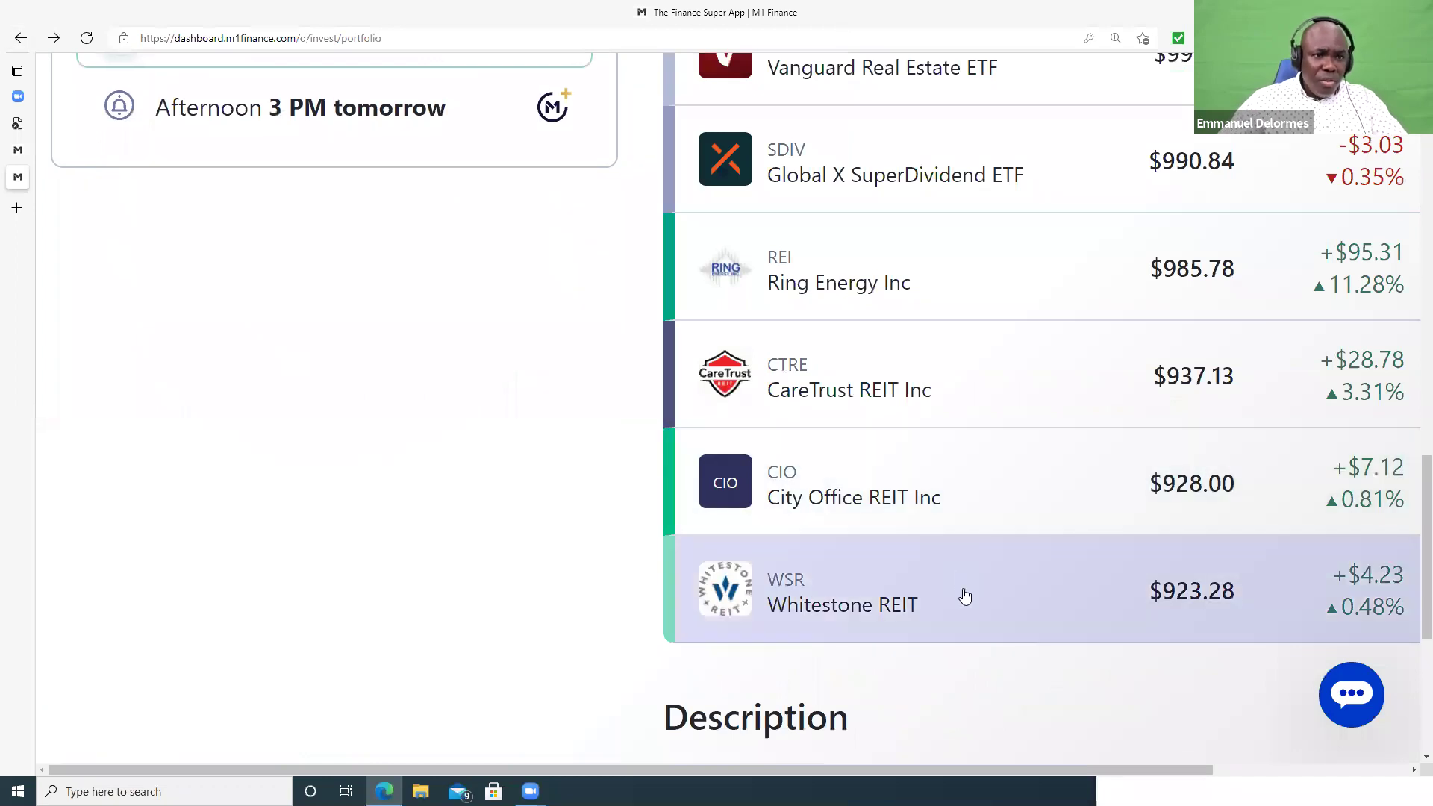
- Open the Whitestone REIT holding and inspect its dividend yield, total gain, market gain and earned dividends
left_click(961, 594)
scroll(927, 522, "down", 15)
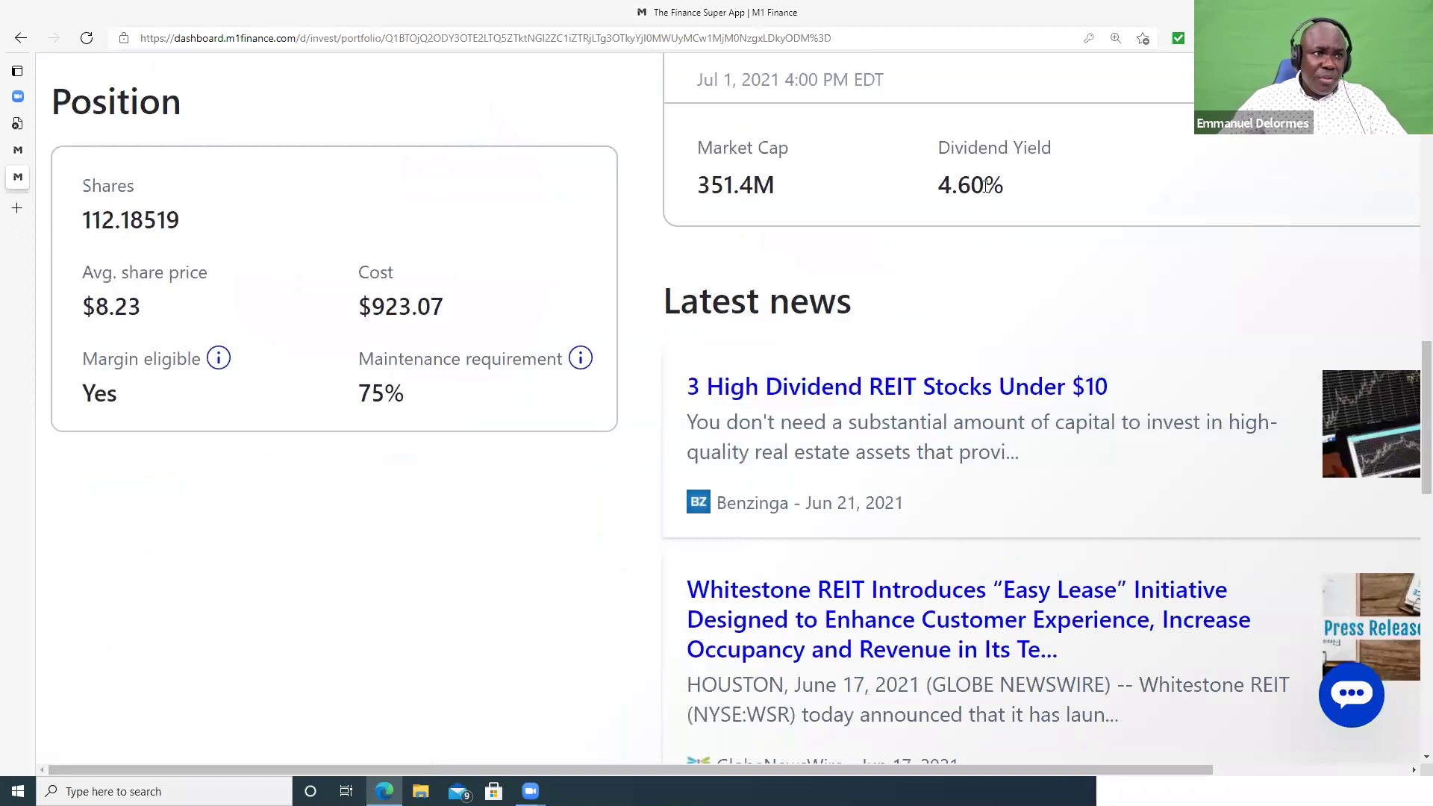
scroll(988, 192, "up", 8)
scroll(1045, 298, "down", 4)
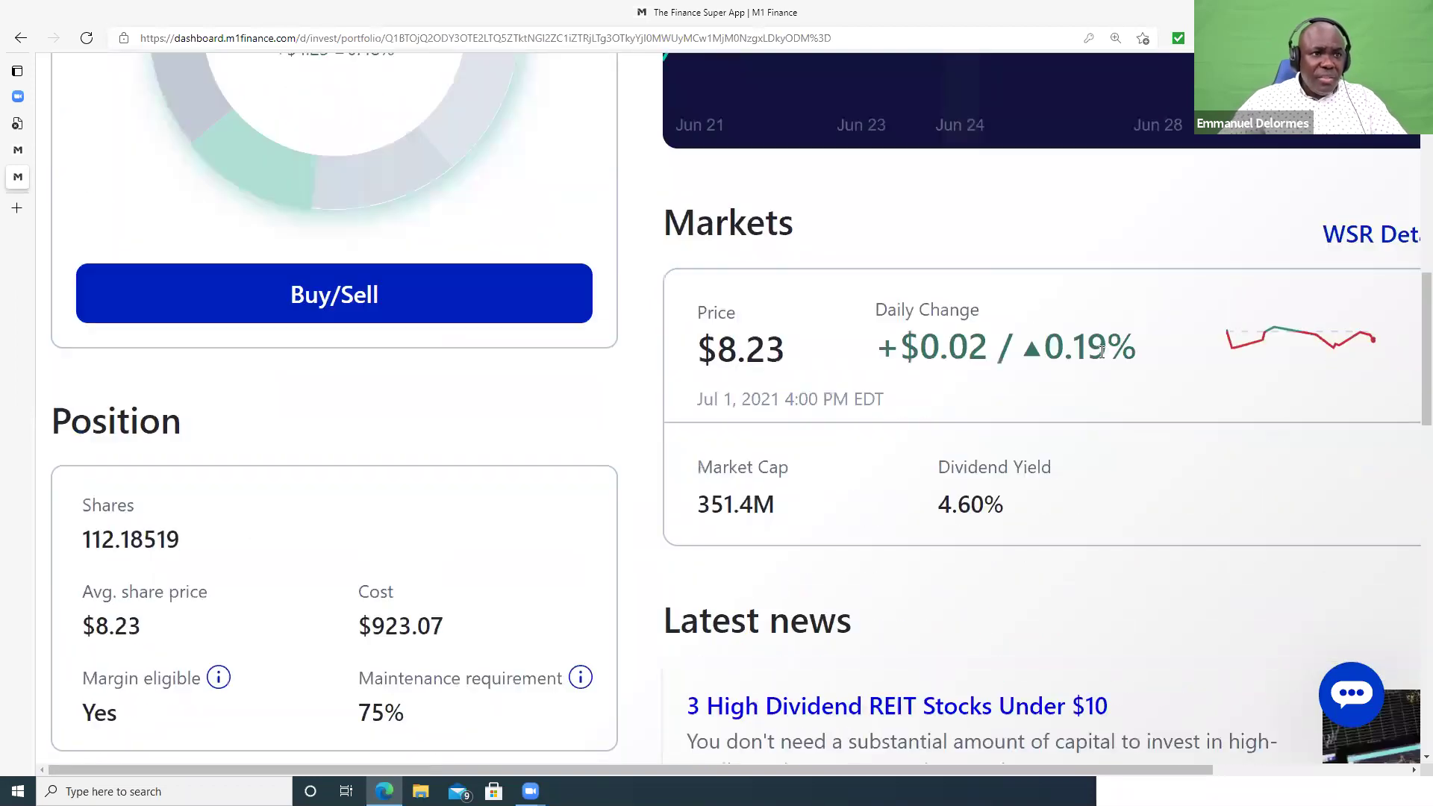
scroll(1080, 347, "up", 10)
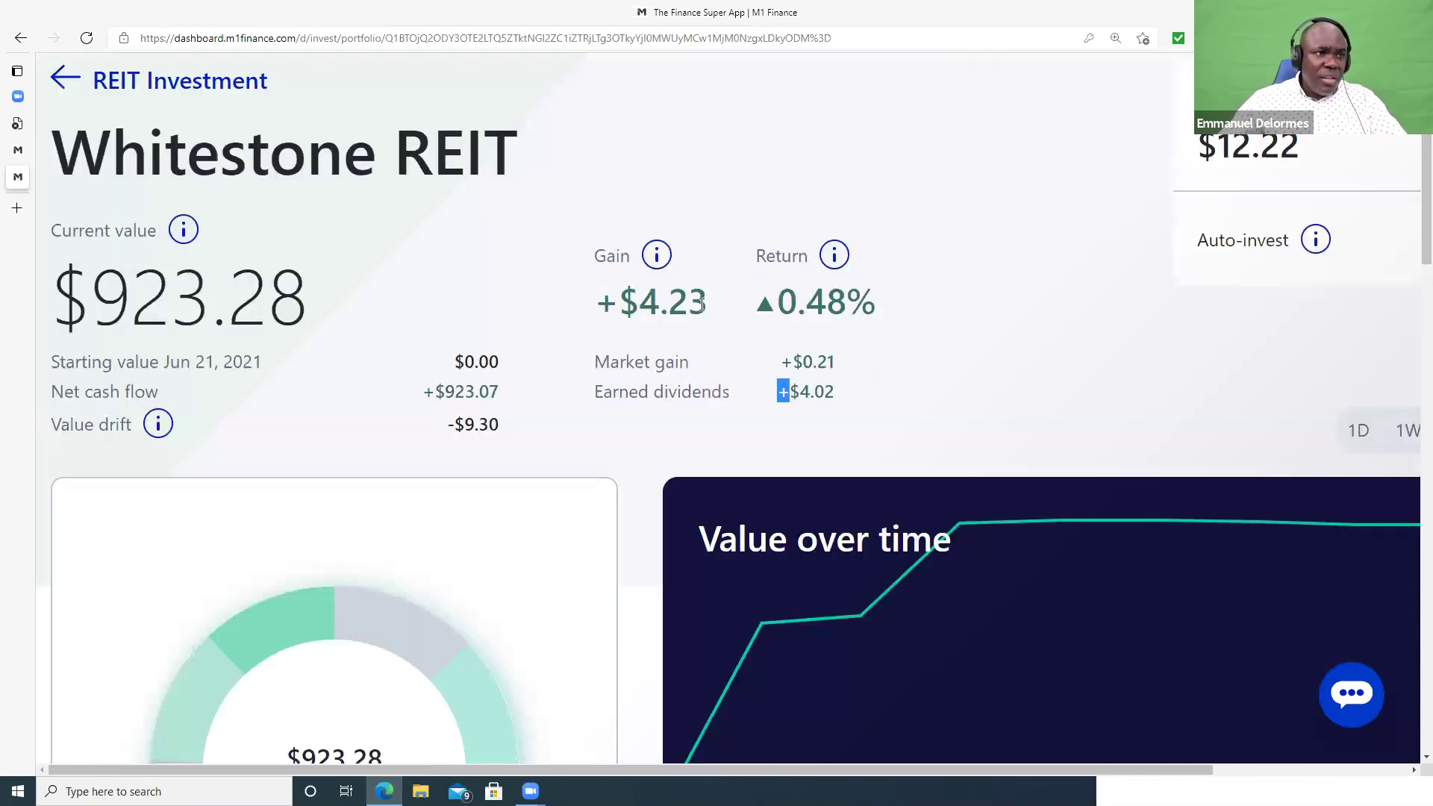
left_click_drag(631, 295, 695, 299)
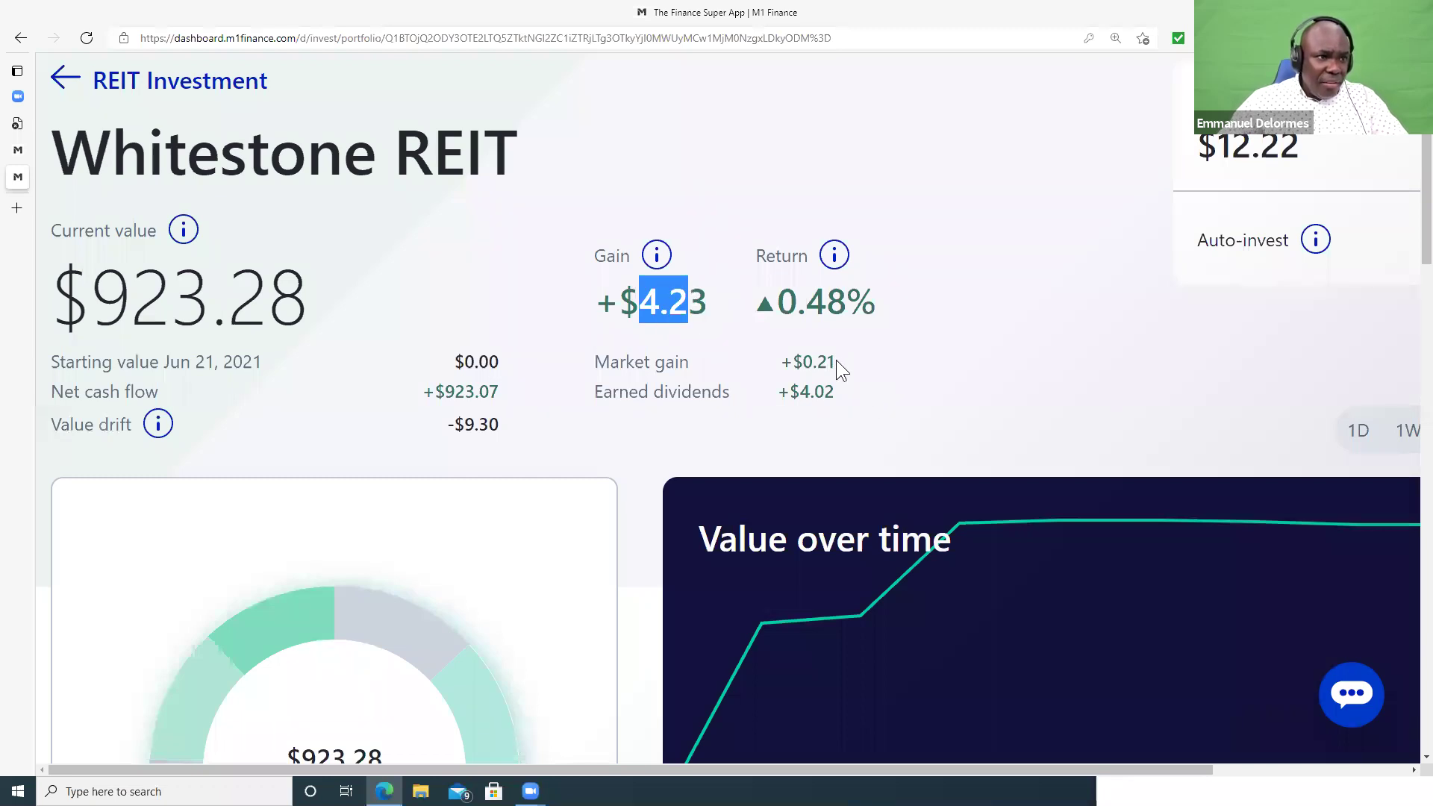
left_click_drag(844, 367, 780, 360)
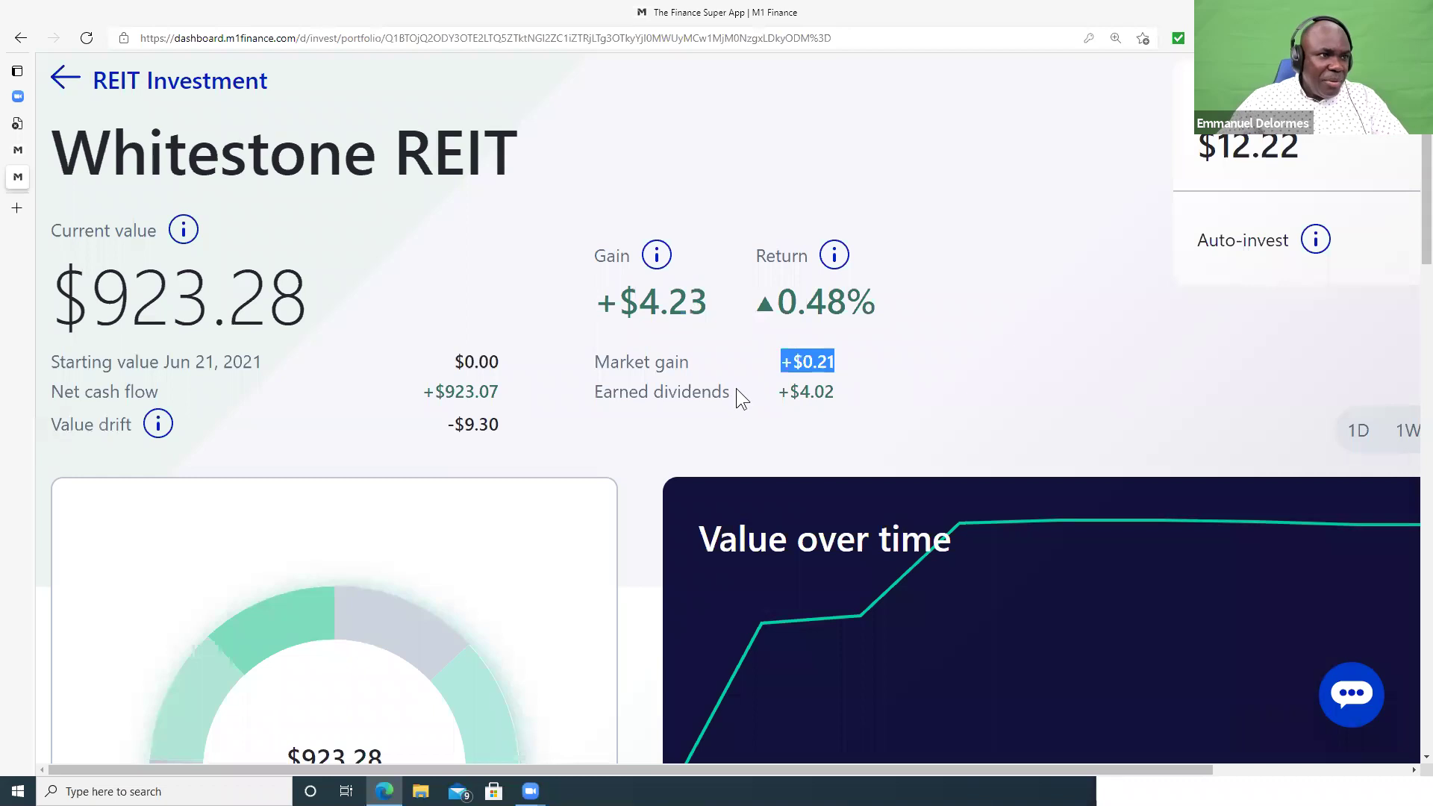
left_click_drag(837, 397, 753, 384)
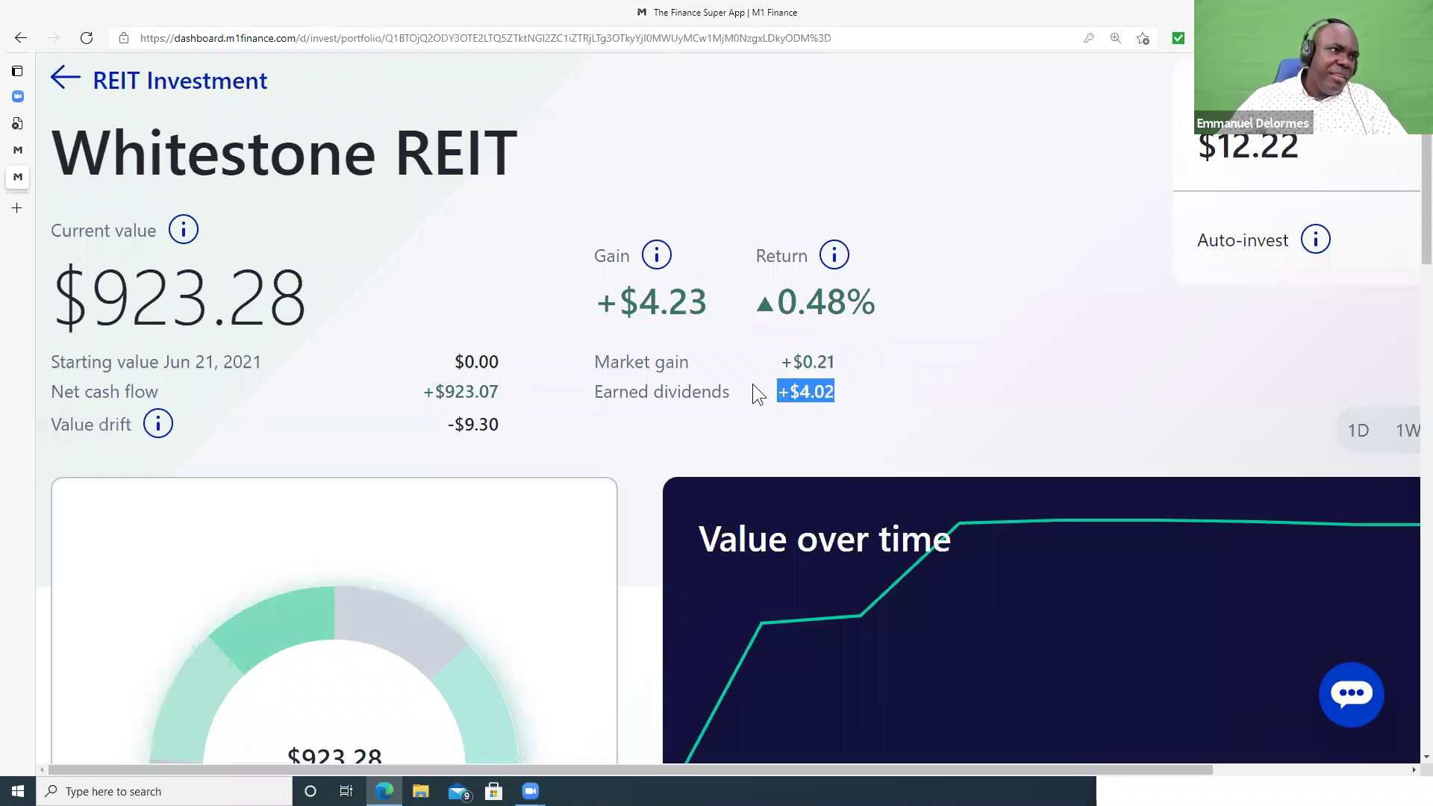
- Turn on auto-invest for the REIT Investment account
scroll(974, 225, "up", 3)
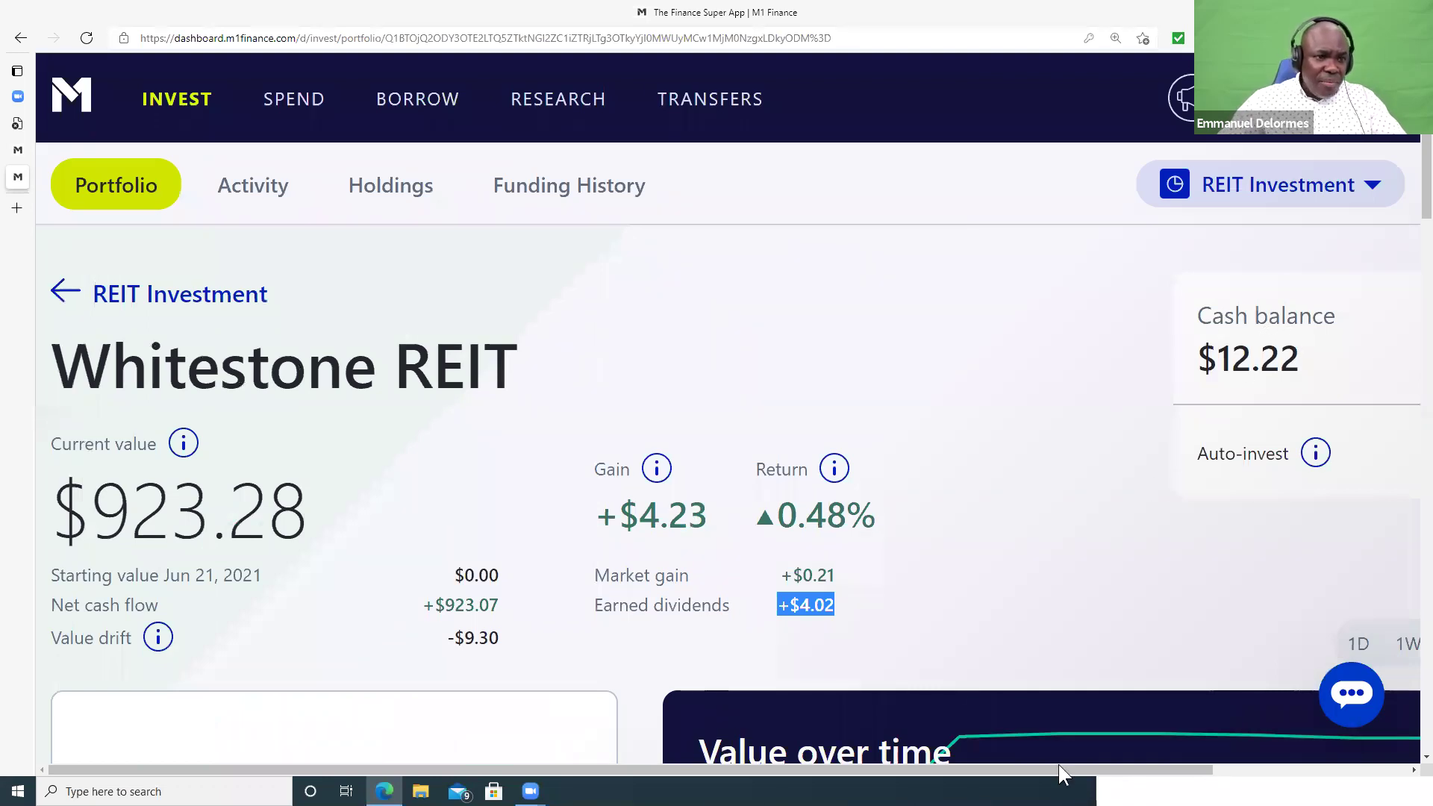
scroll(1048, 467, "right", 3)
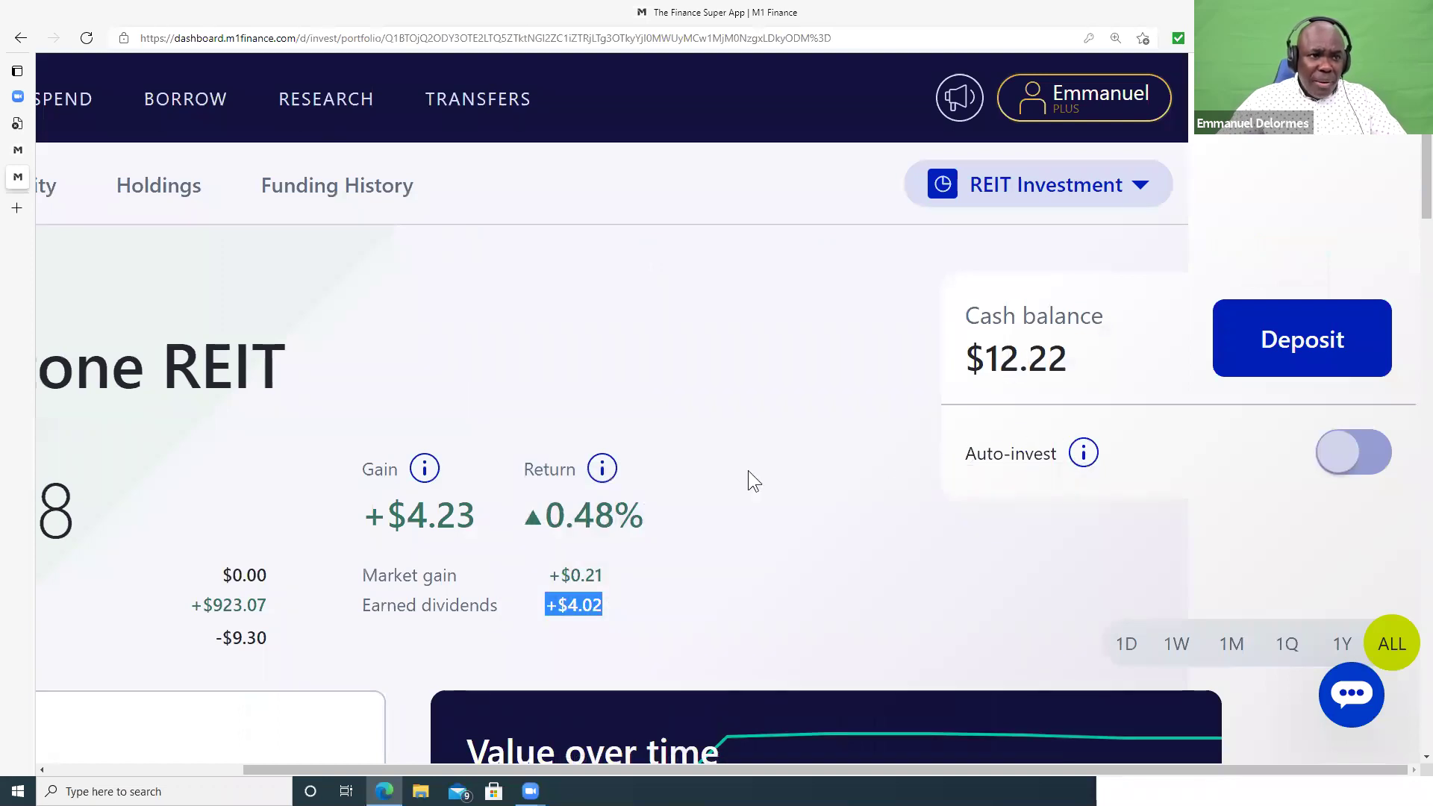
left_click(1343, 454)
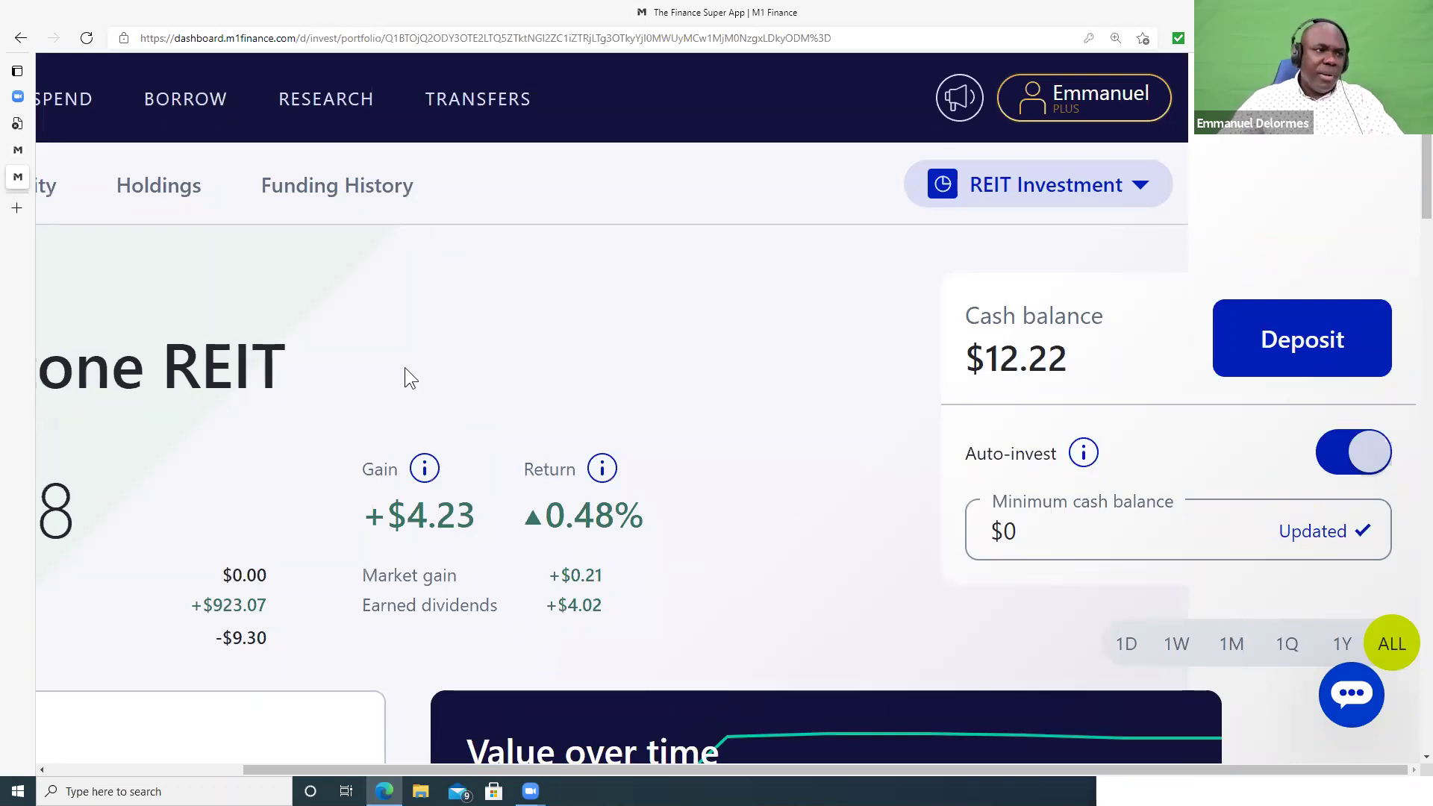
- Go back to the REIT Investment portfolio and look over its slices, description and overall gain
left_click(21, 38)
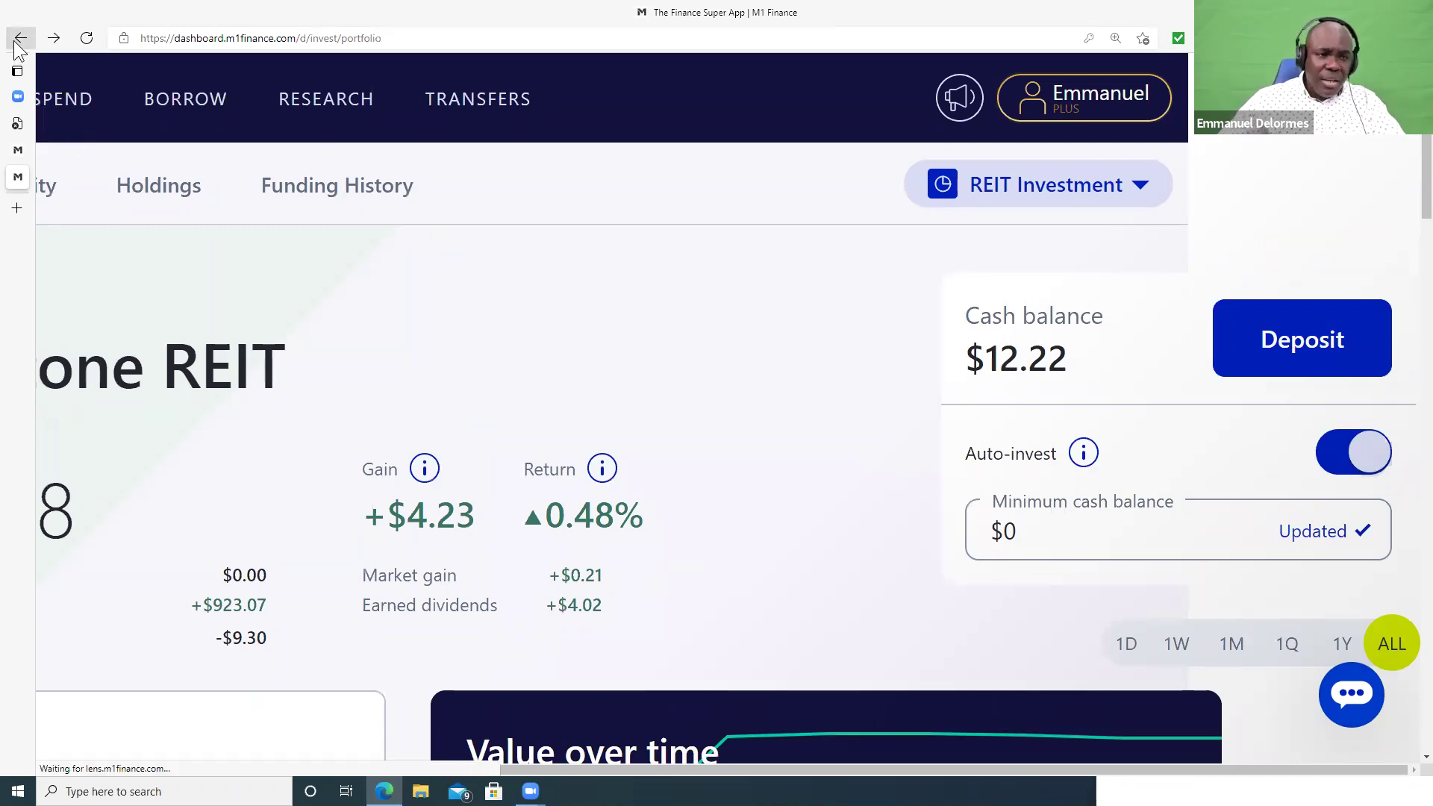
left_click(1082, 328)
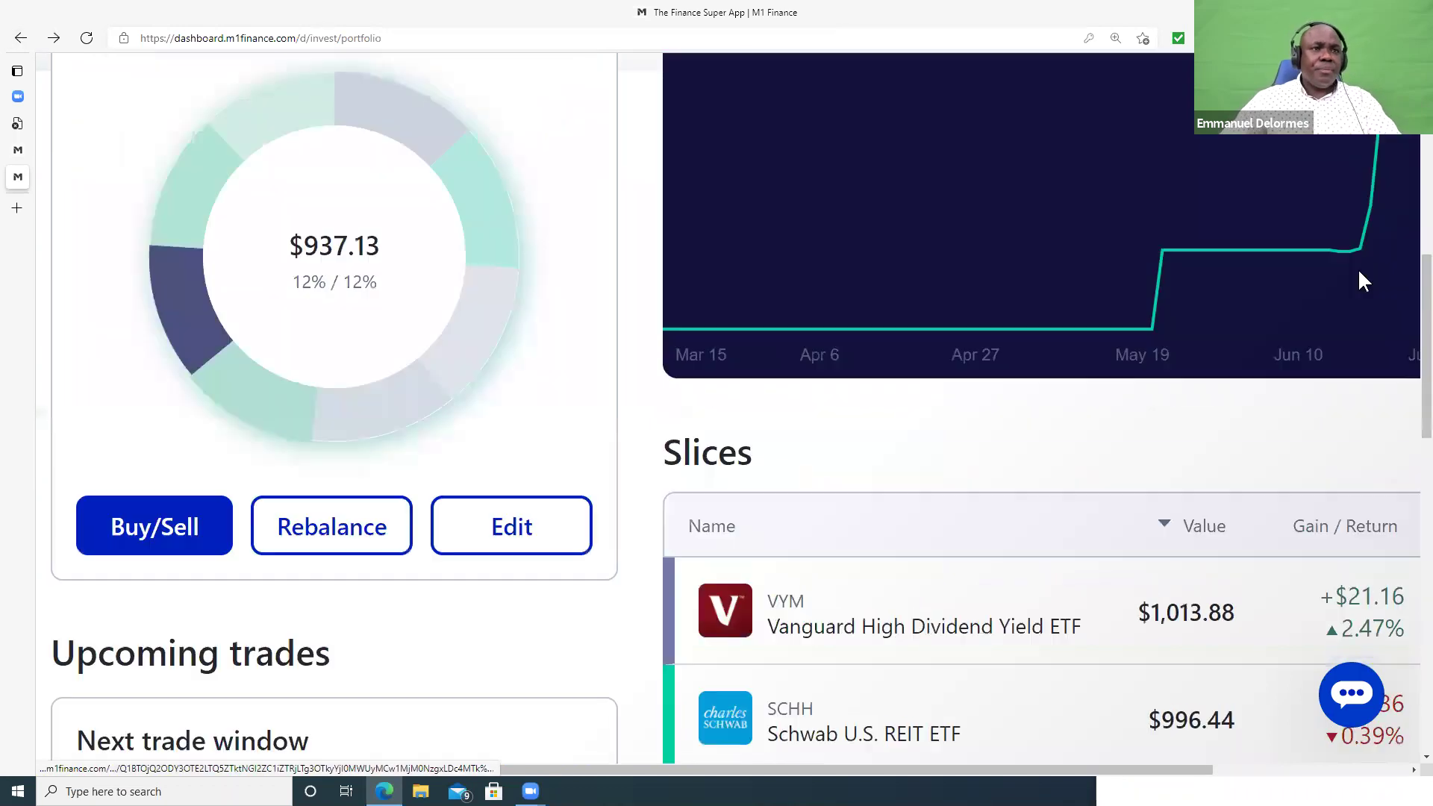
scroll(1230, 279, "down", 20)
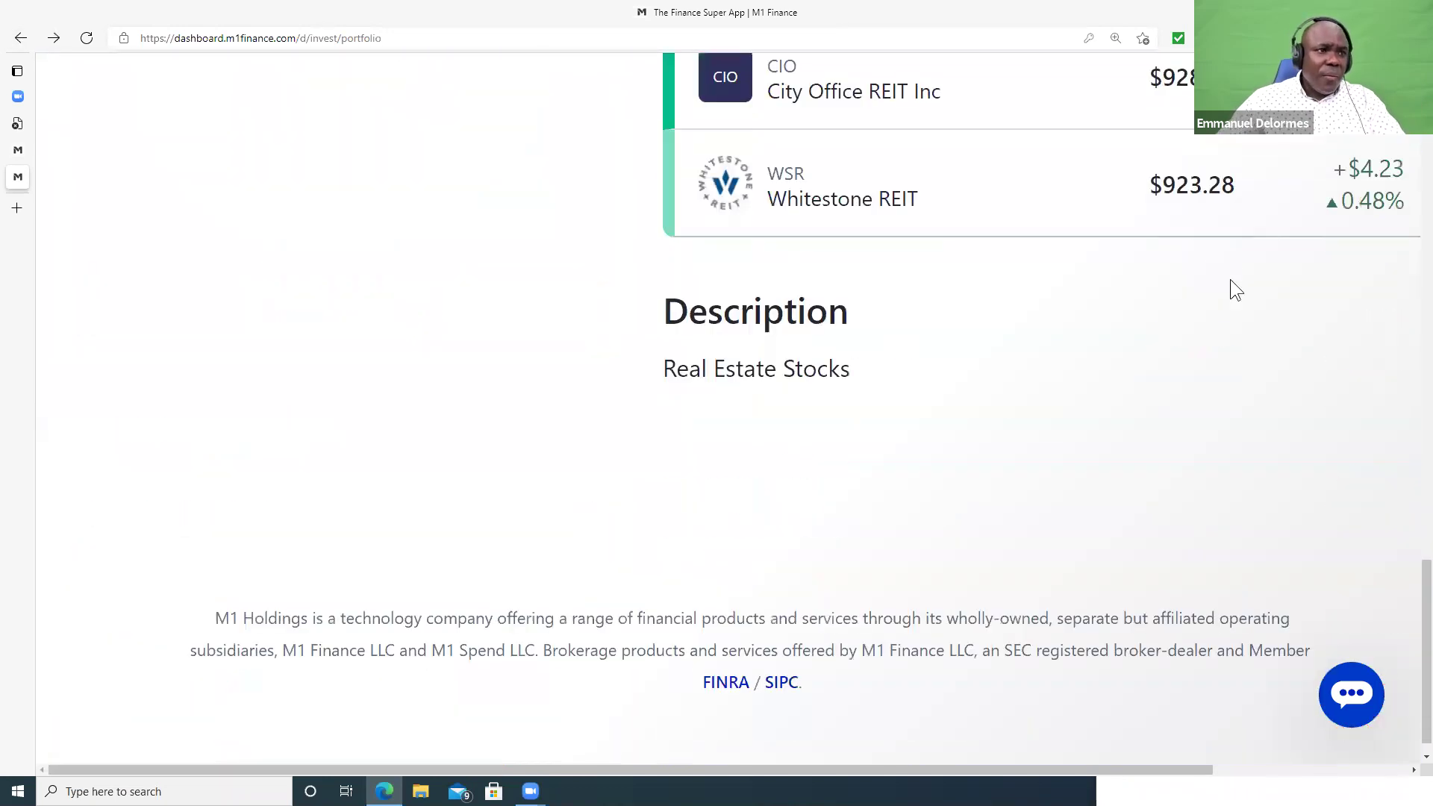
scroll(1231, 279, "up", 15)
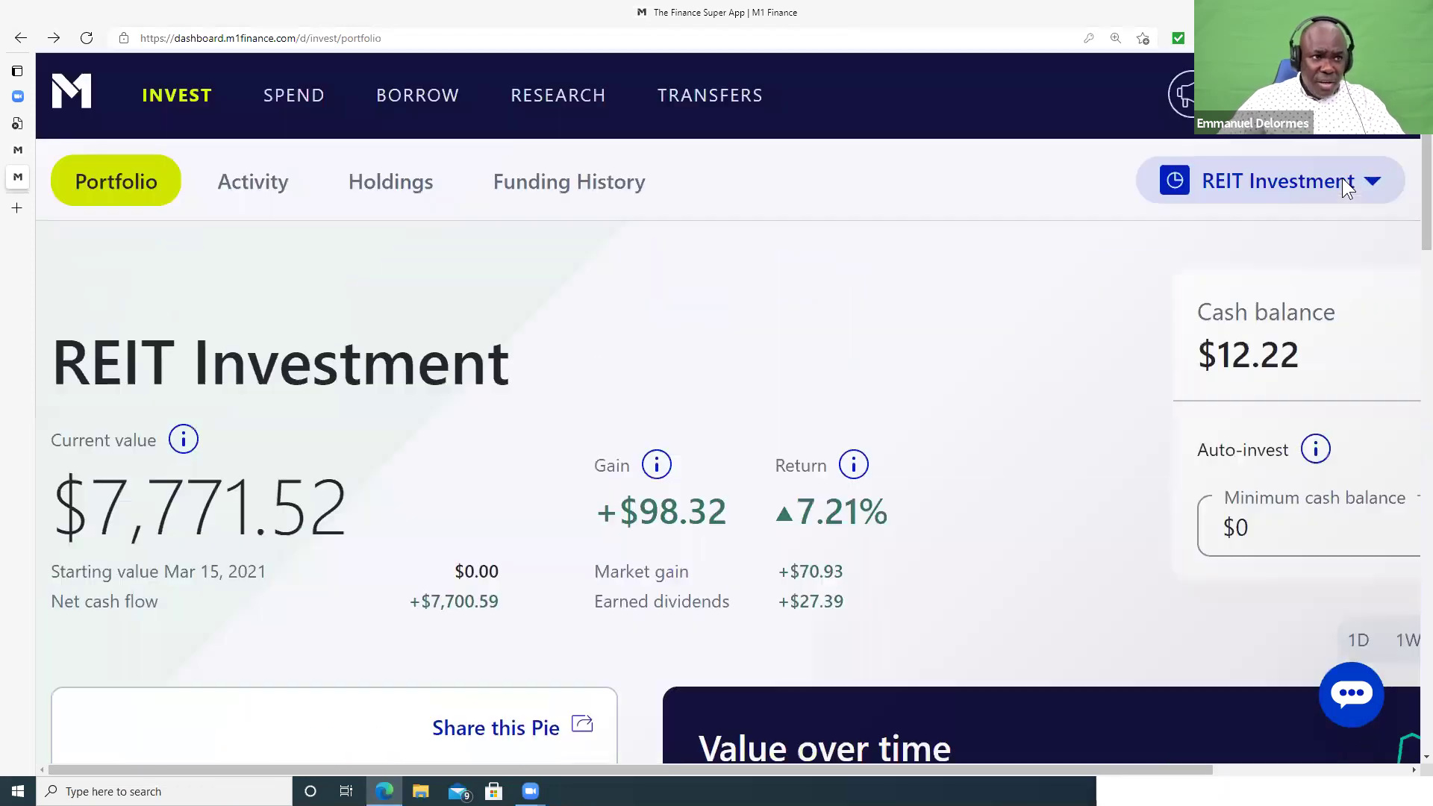
- Open the list of investment accounts and compare the balances of the individual and REIT accounts
left_click(1374, 190)
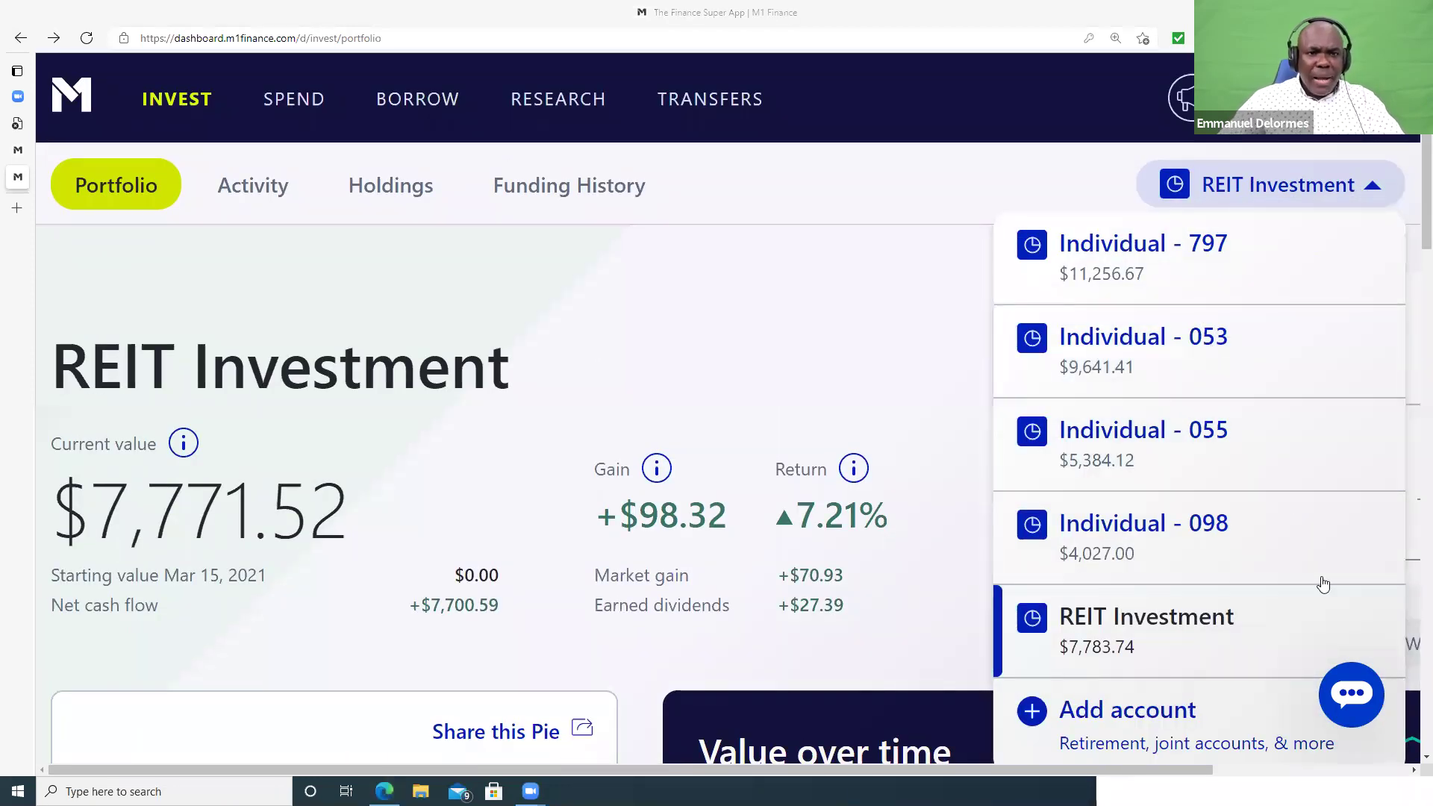
scroll(1205, 310, "down", 4)
scroll(1172, 328, "up", 1)
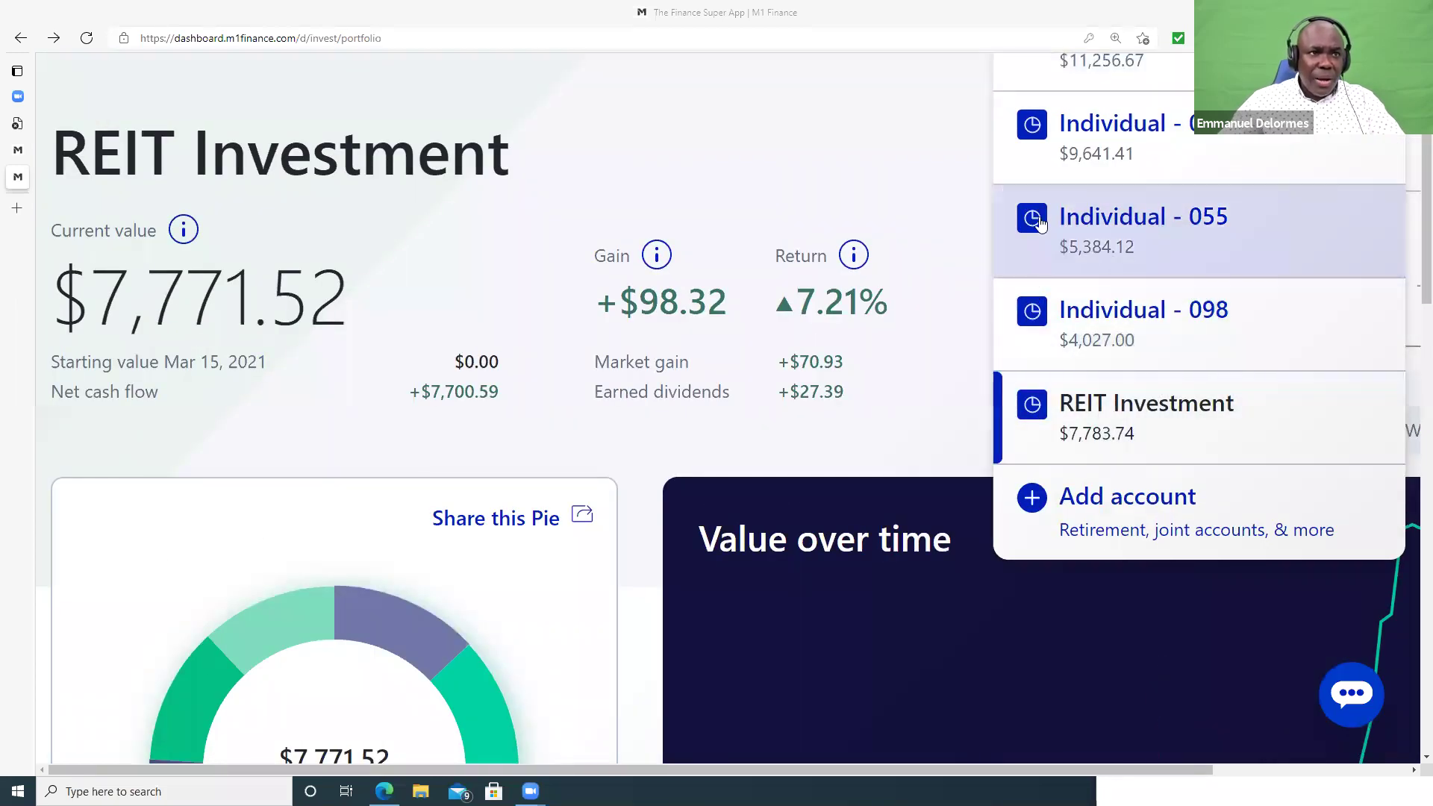
scroll(1056, 217, "up", 4)
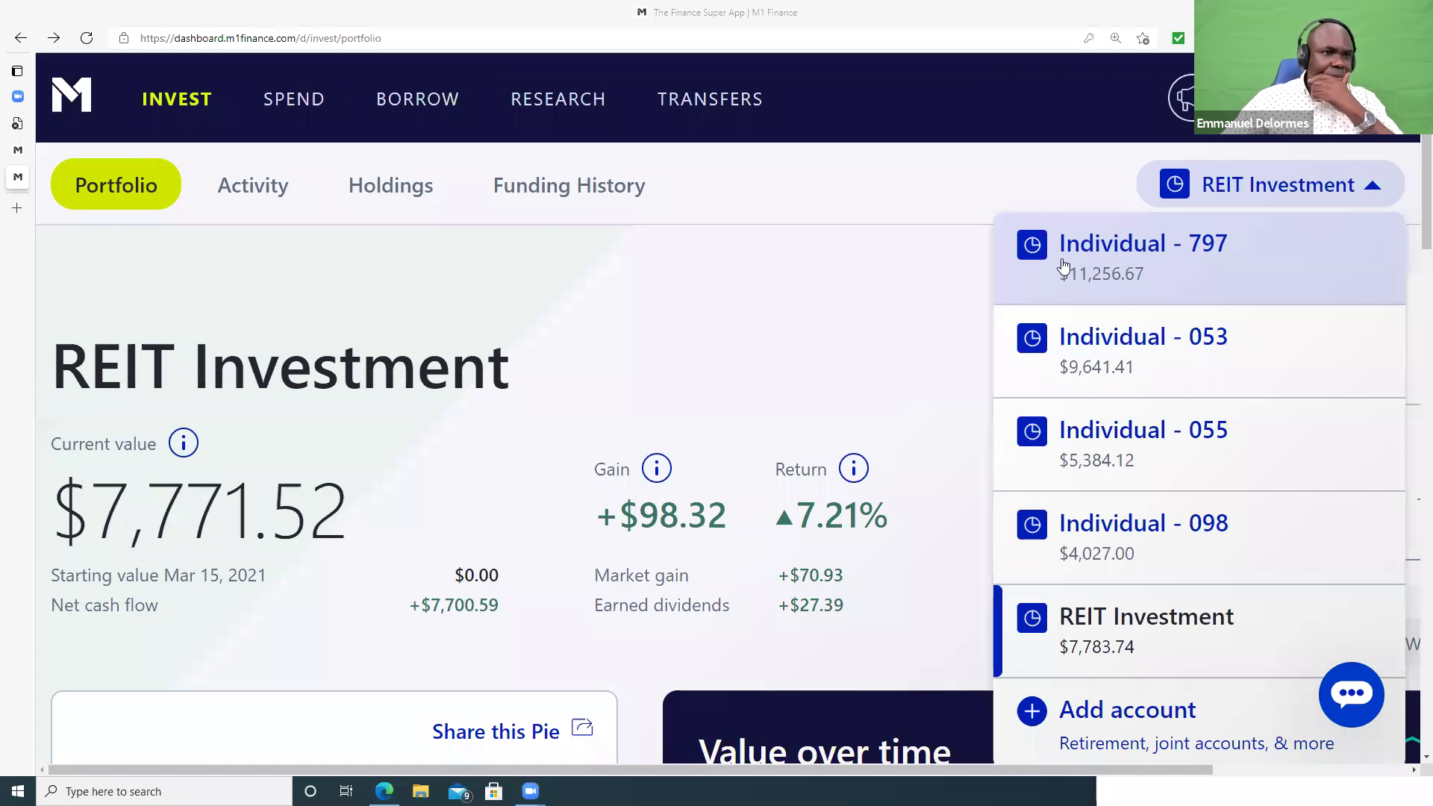
scroll(1064, 269, "down", 2)
scroll(1064, 268, "down", 2)
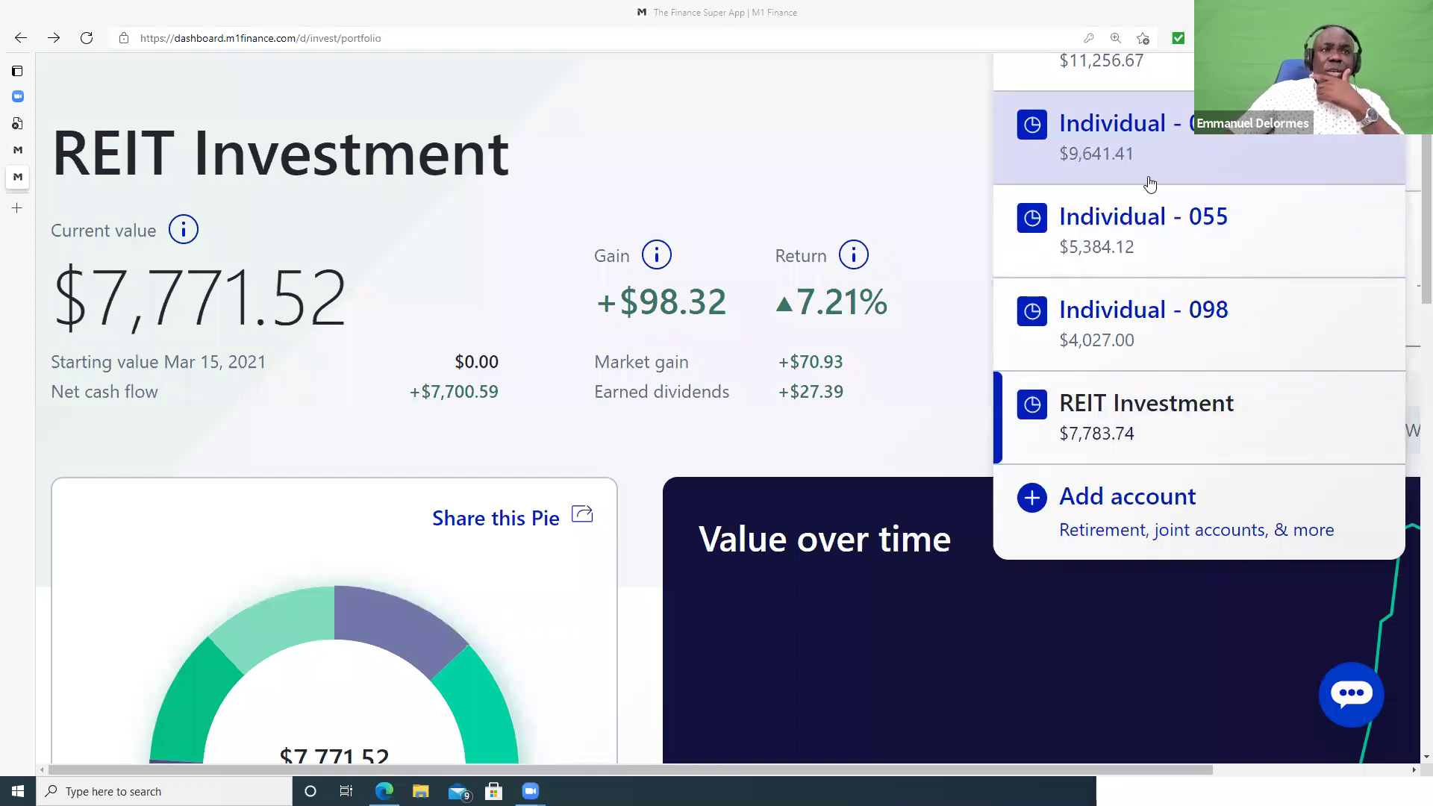
scroll(1134, 183, "up", 2)
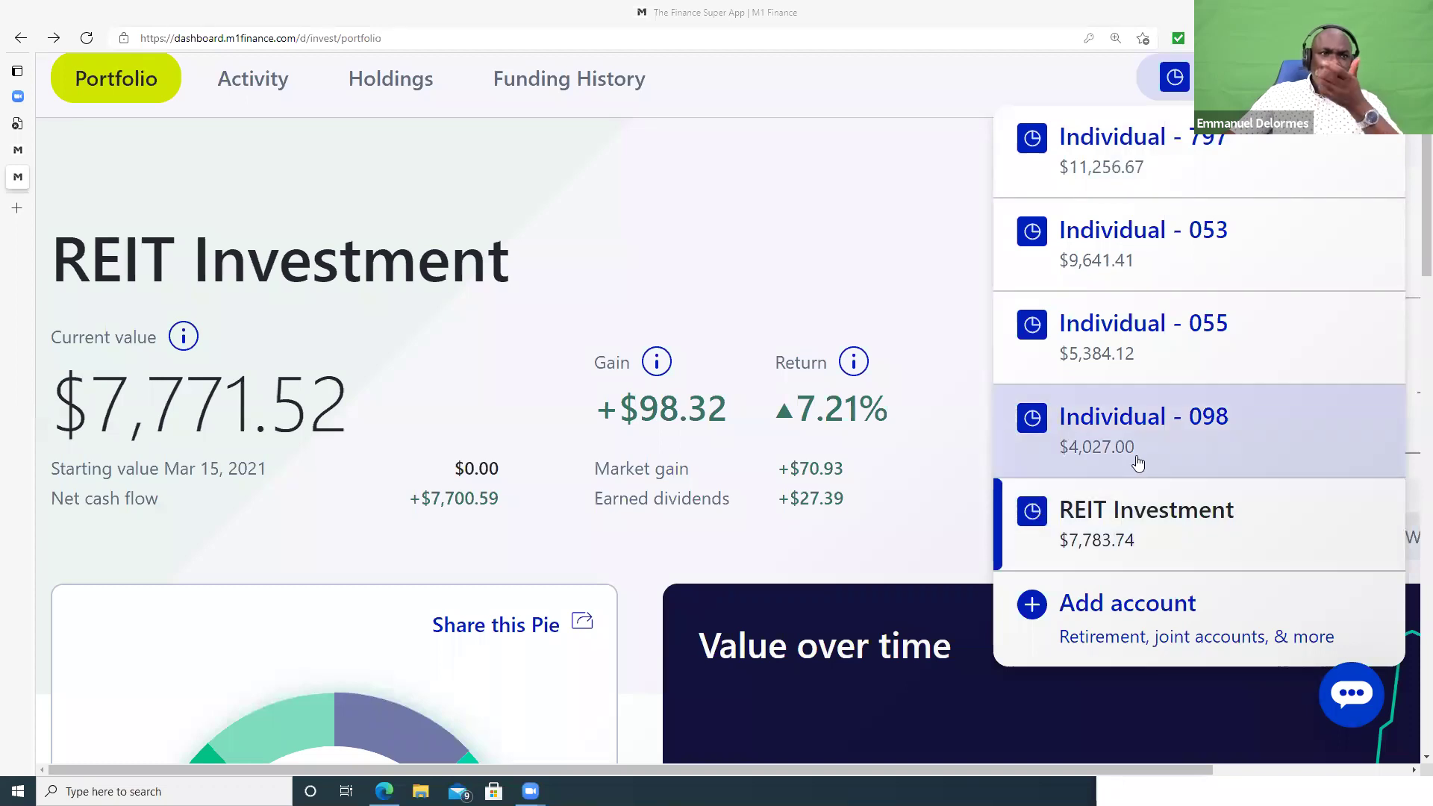
- Switch to the individual account worth $4,027.00 and view its gain, value over time and slices
left_click(1034, 418)
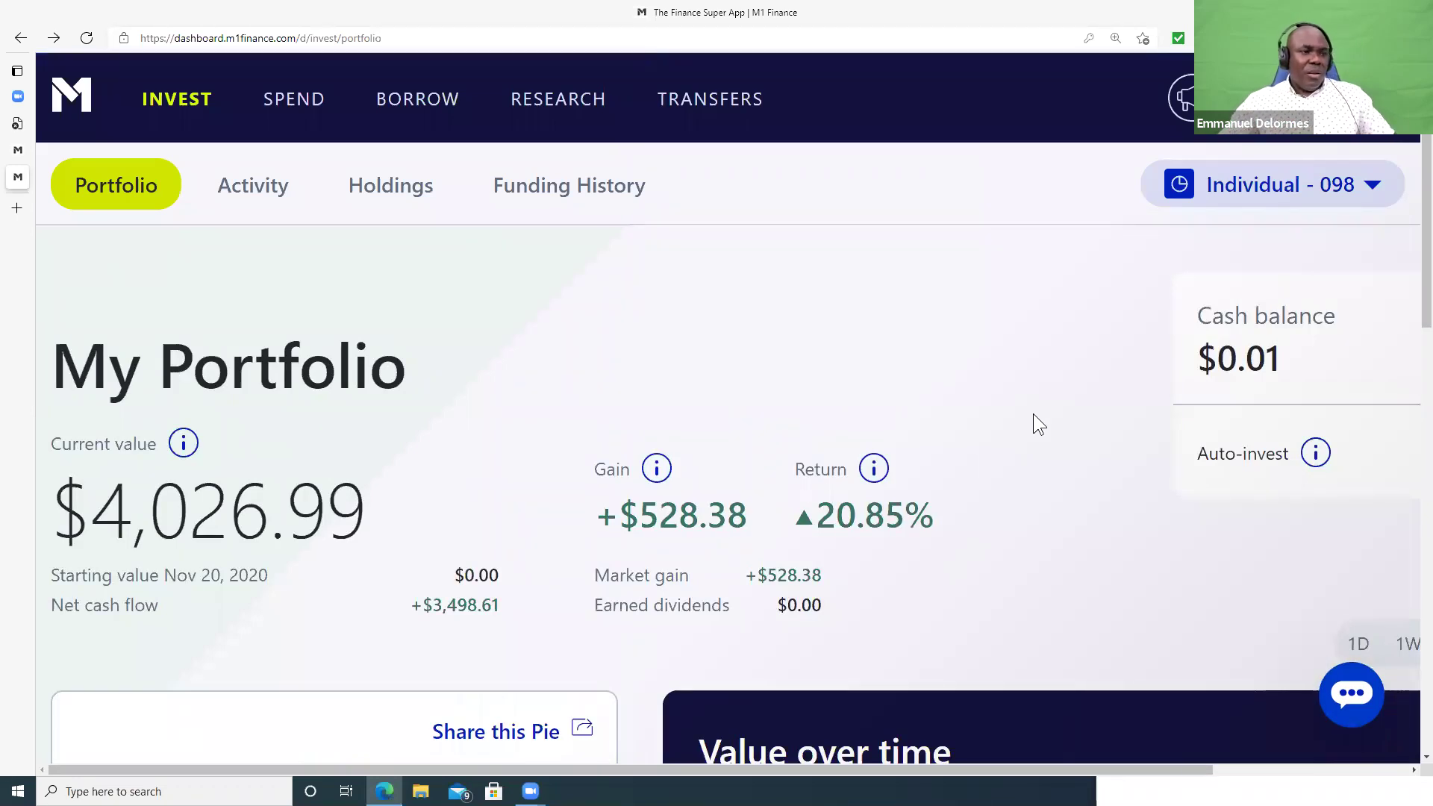
scroll(776, 284, "down", 5)
scroll(760, 264, "down", 5)
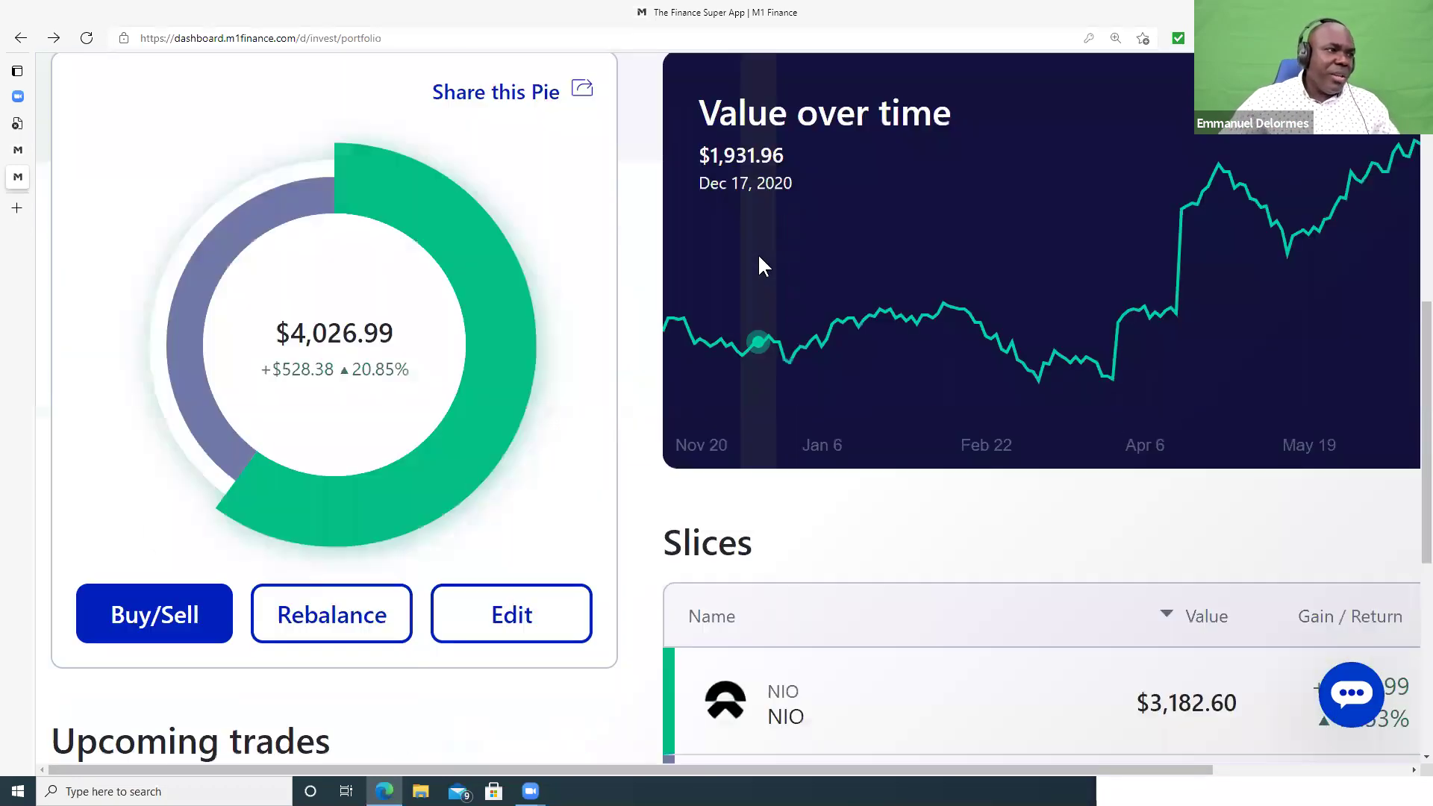
- Open the editor of the NIO and Alibaba pie, select all slices to view their target percentages, and return to the portfolio
scroll(337, 278, "up", 3)
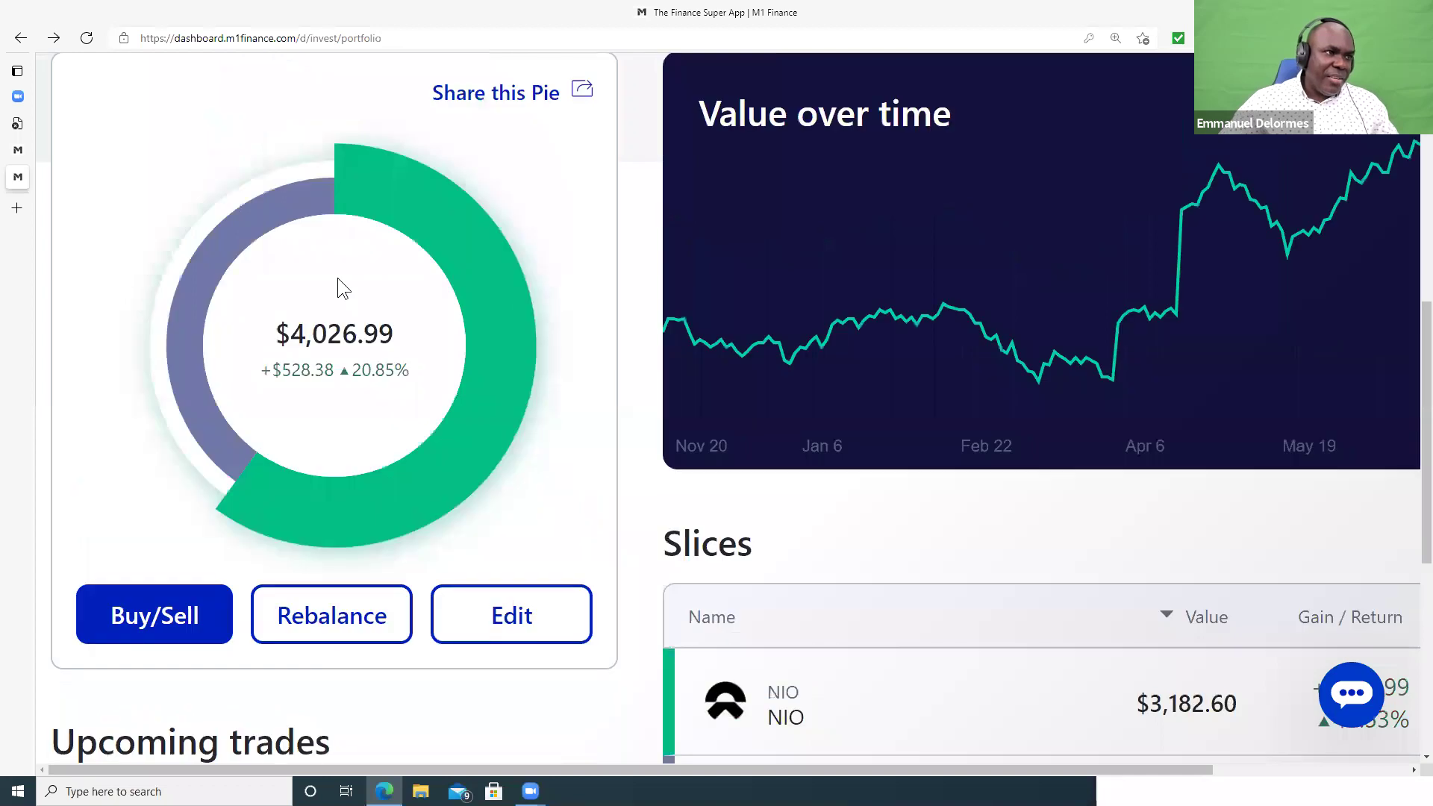
mouse_move(363, 278)
scroll(364, 278, "down", 5)
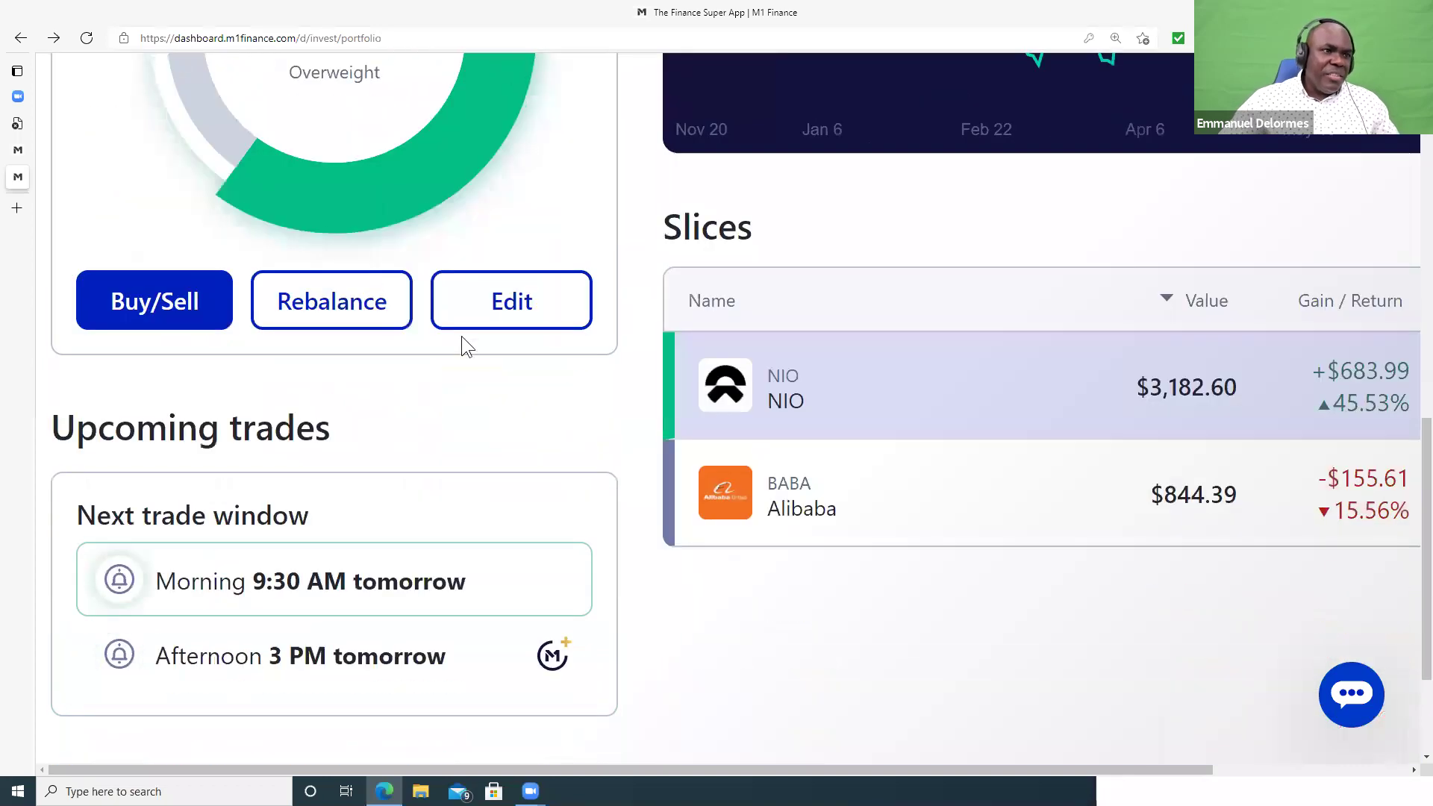
left_click(518, 303)
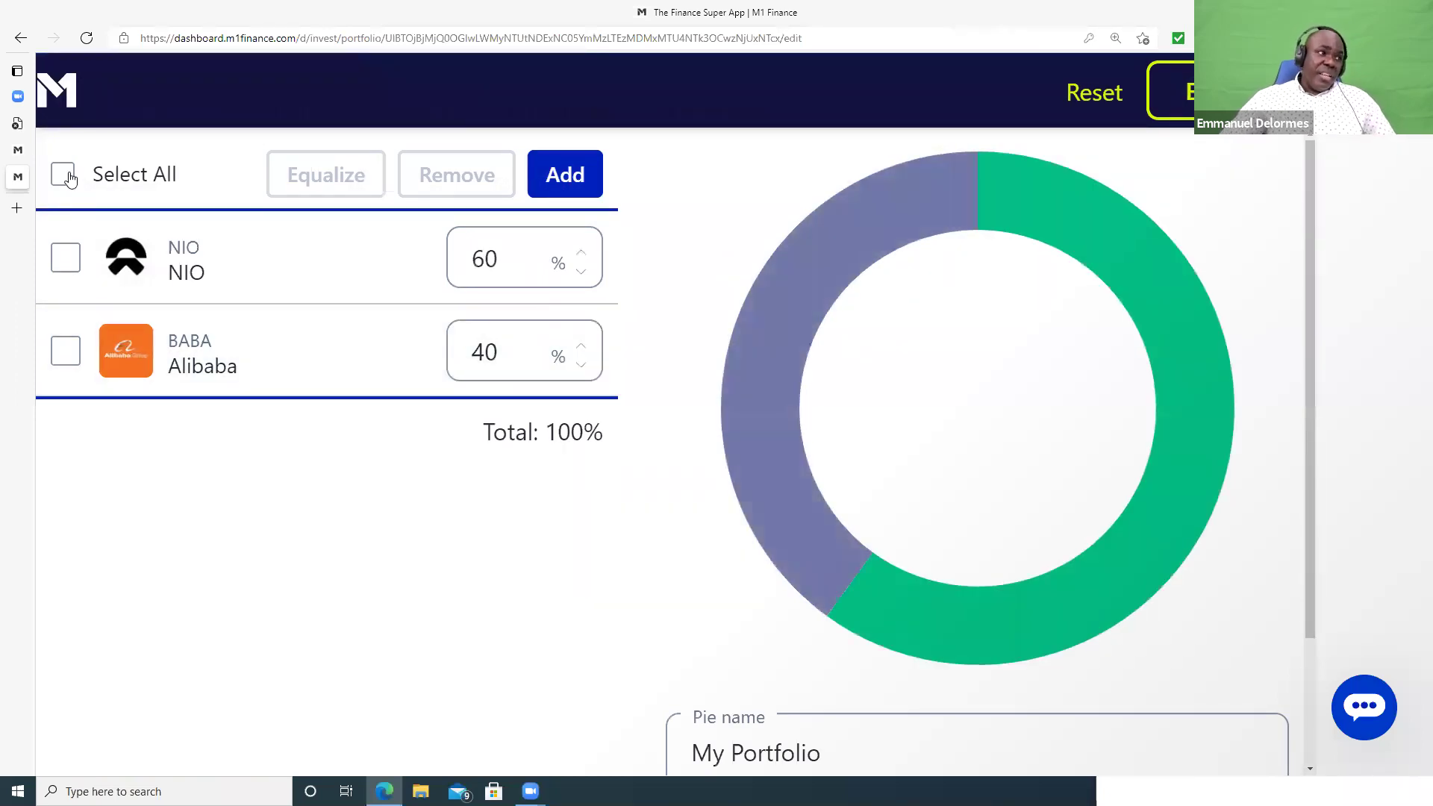
left_click(65, 175)
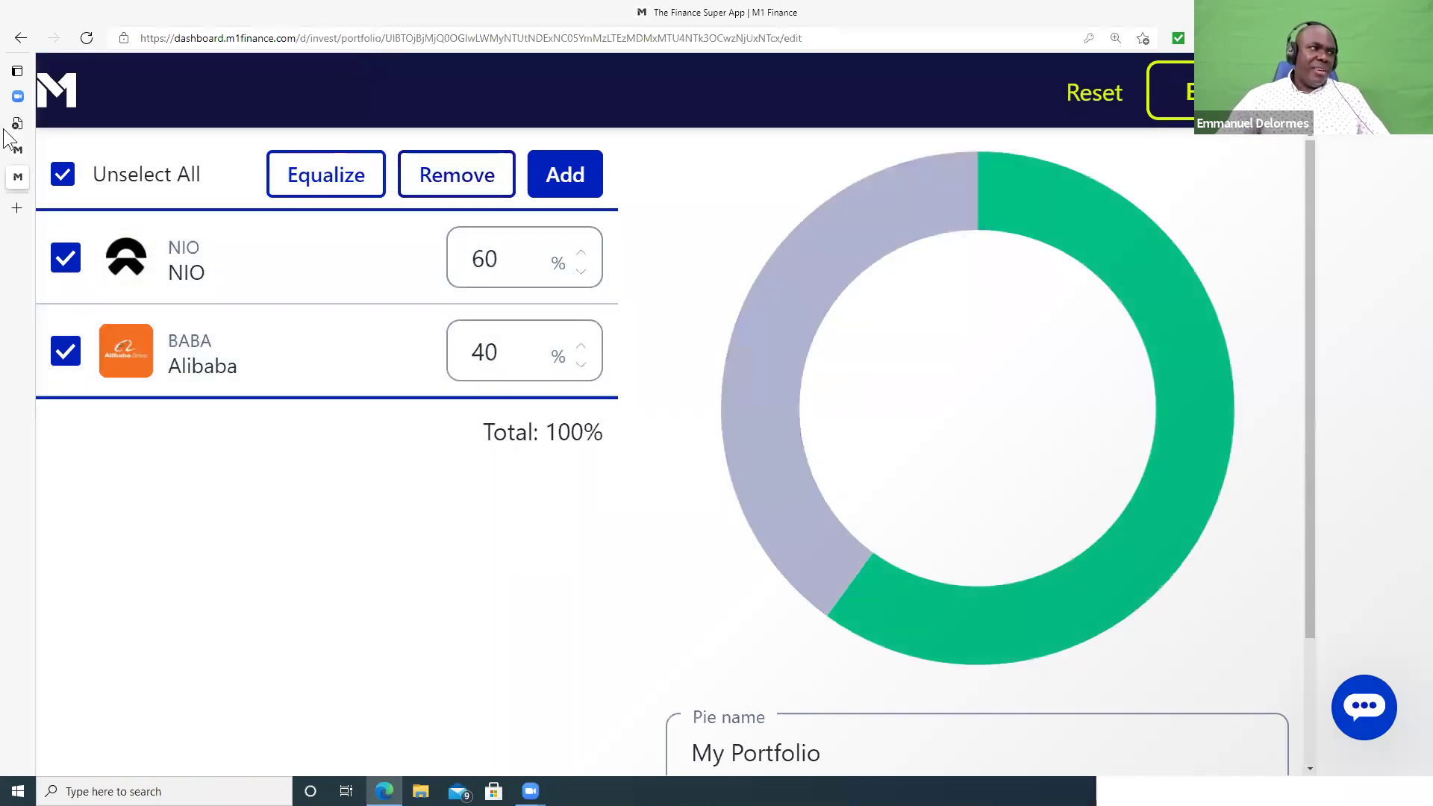
left_click(20, 38)
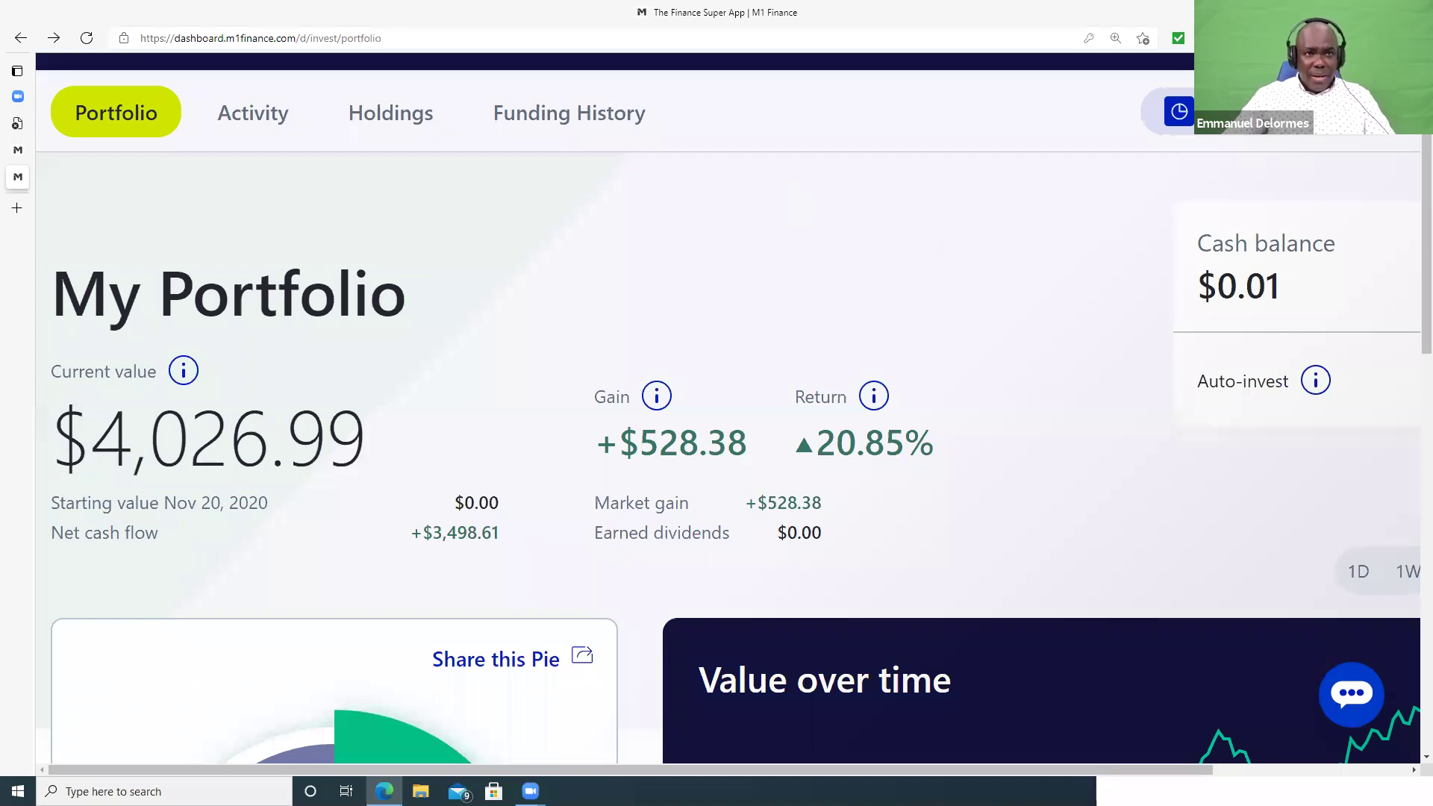
- Switch to the individual account worth $5,384.12 and view its gain, return, pending transfer and slices
left_click(1224, 112)
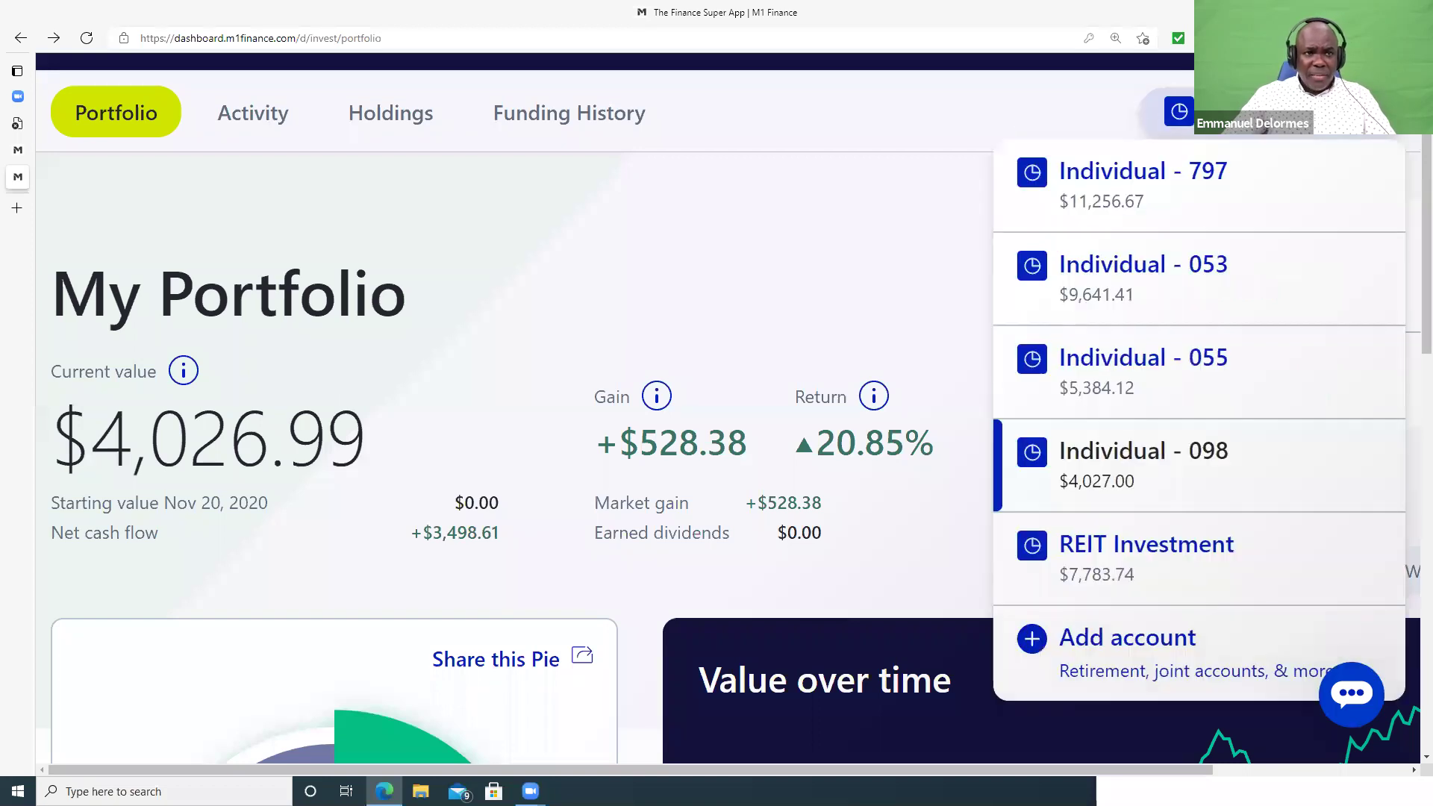
left_click(1029, 360)
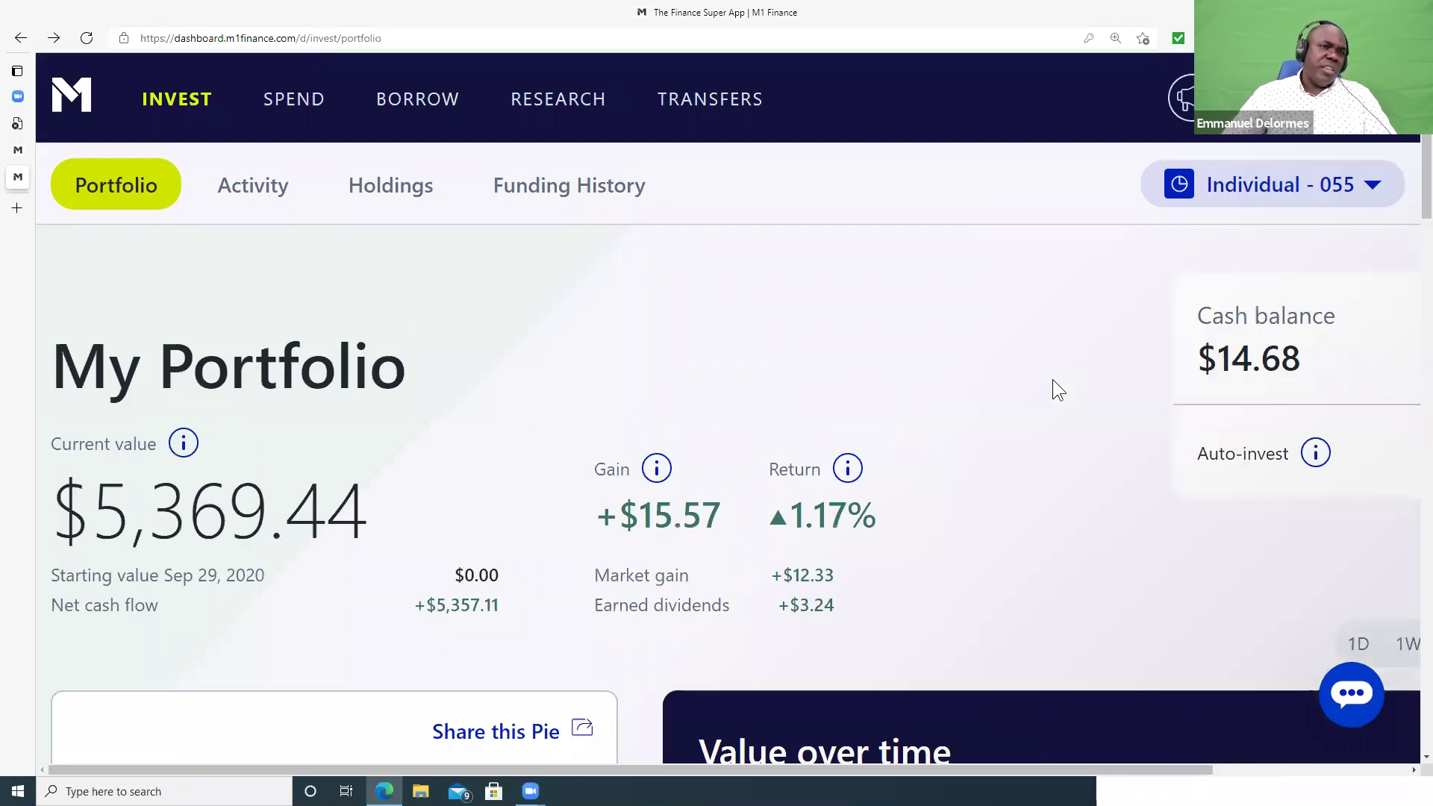
scroll(880, 410, "down", 6)
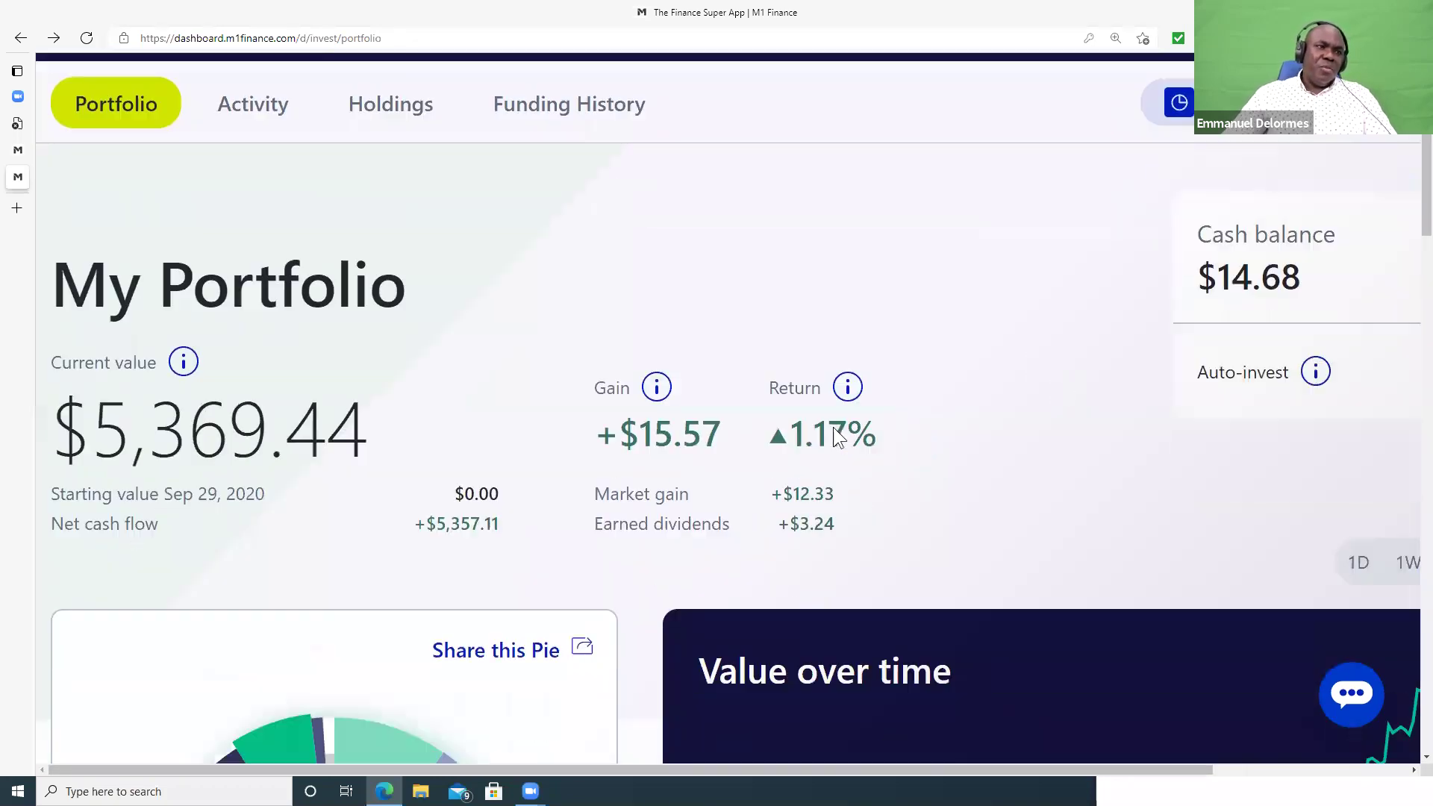
scroll(575, 484, "down", 4)
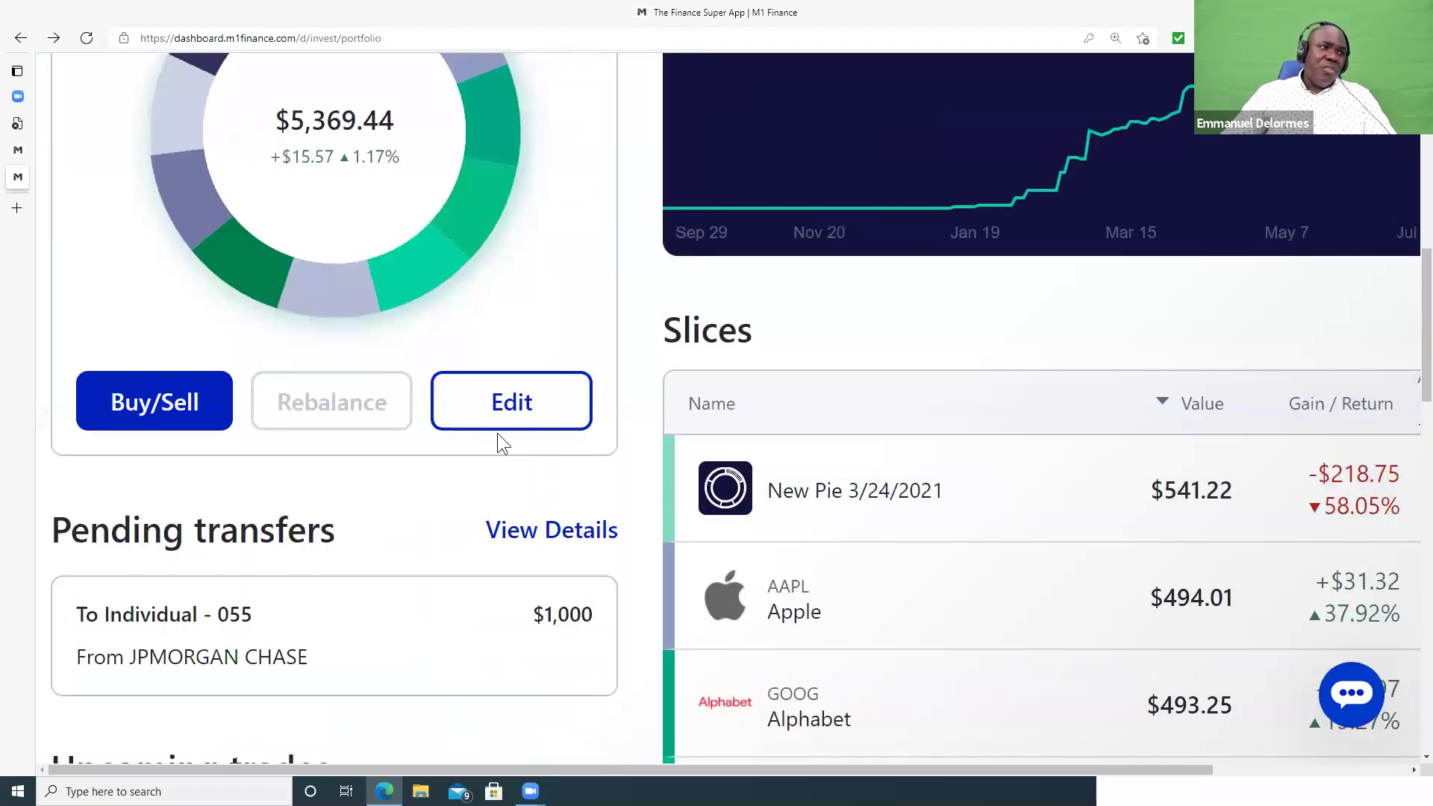
- Open this account's portfolio pie for editing and select all of its slices
left_click(511, 403)
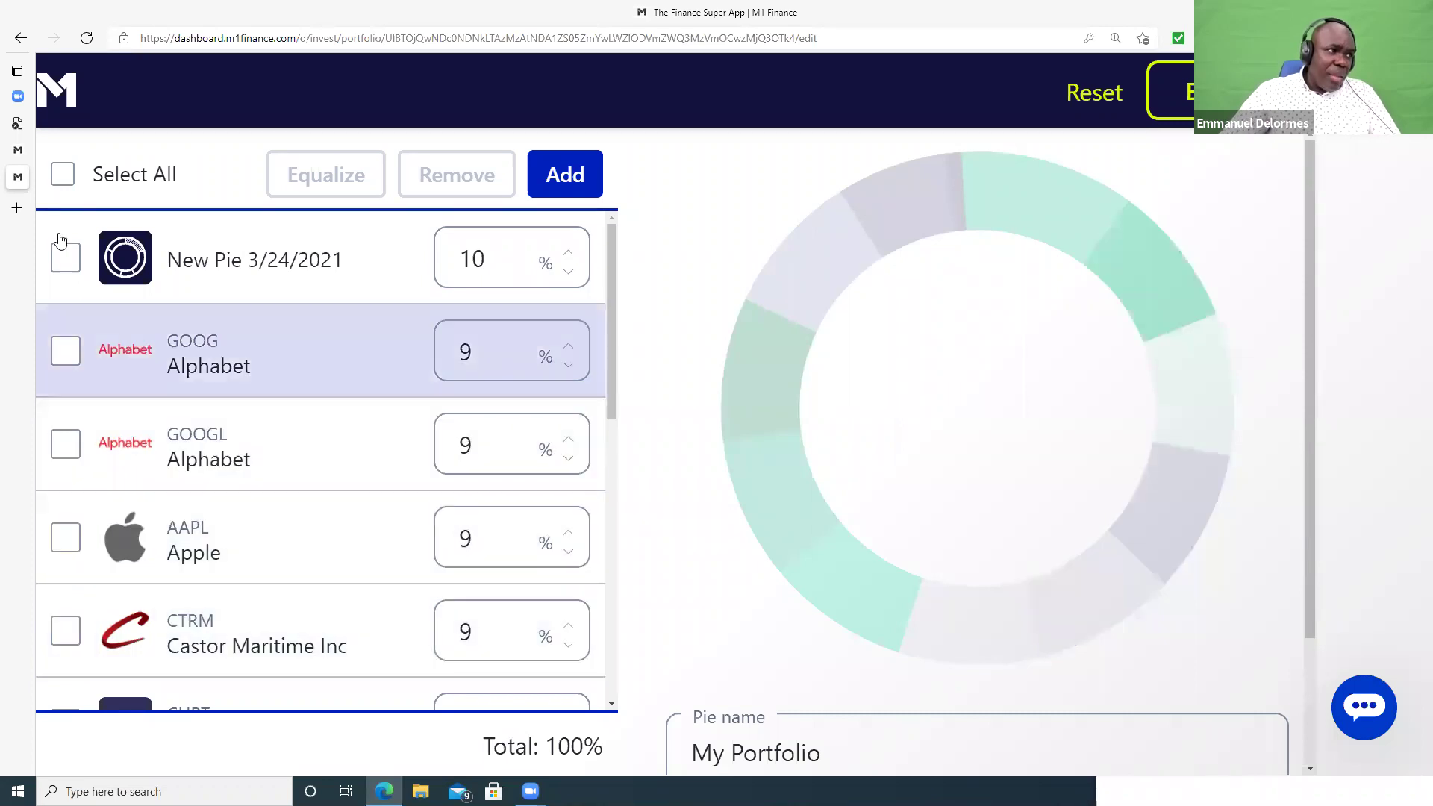
left_click(62, 176)
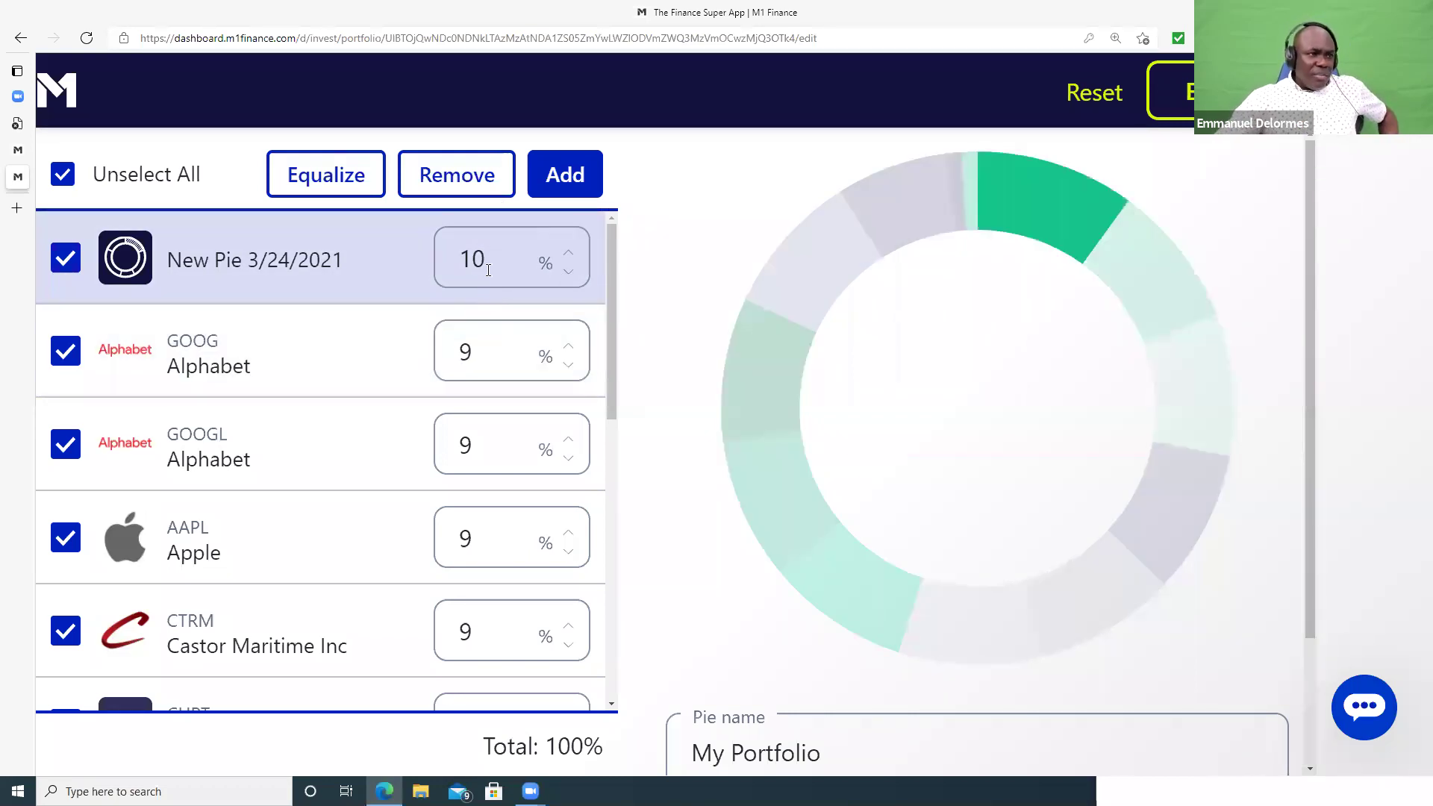
- Examine the target percentages of all slices in the pie, from New Pie 3/24/2021 down to My First Pie, and the pie's name and description
scroll(492, 471, "down", 10)
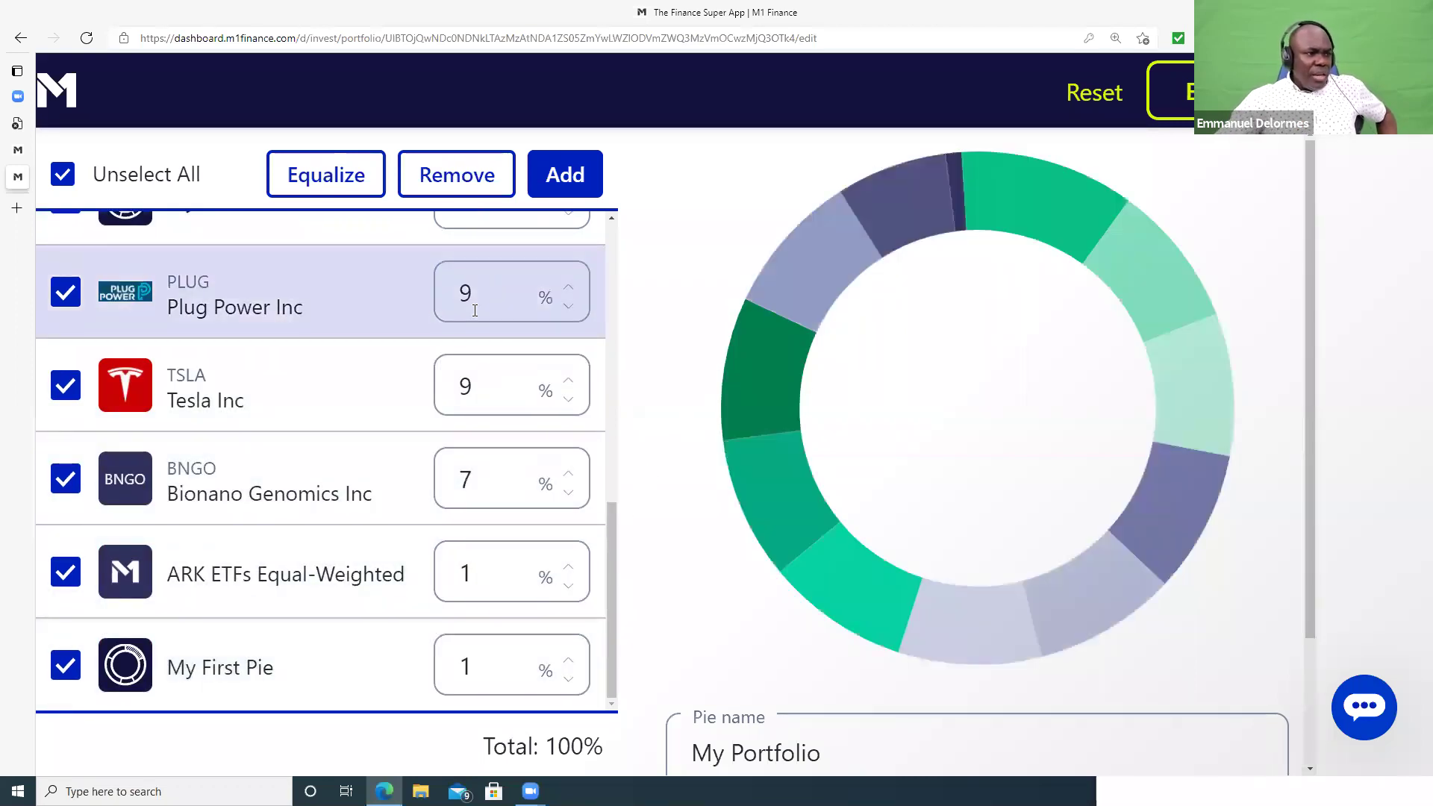
scroll(392, 306, "up", 1)
scroll(393, 306, "up", 9)
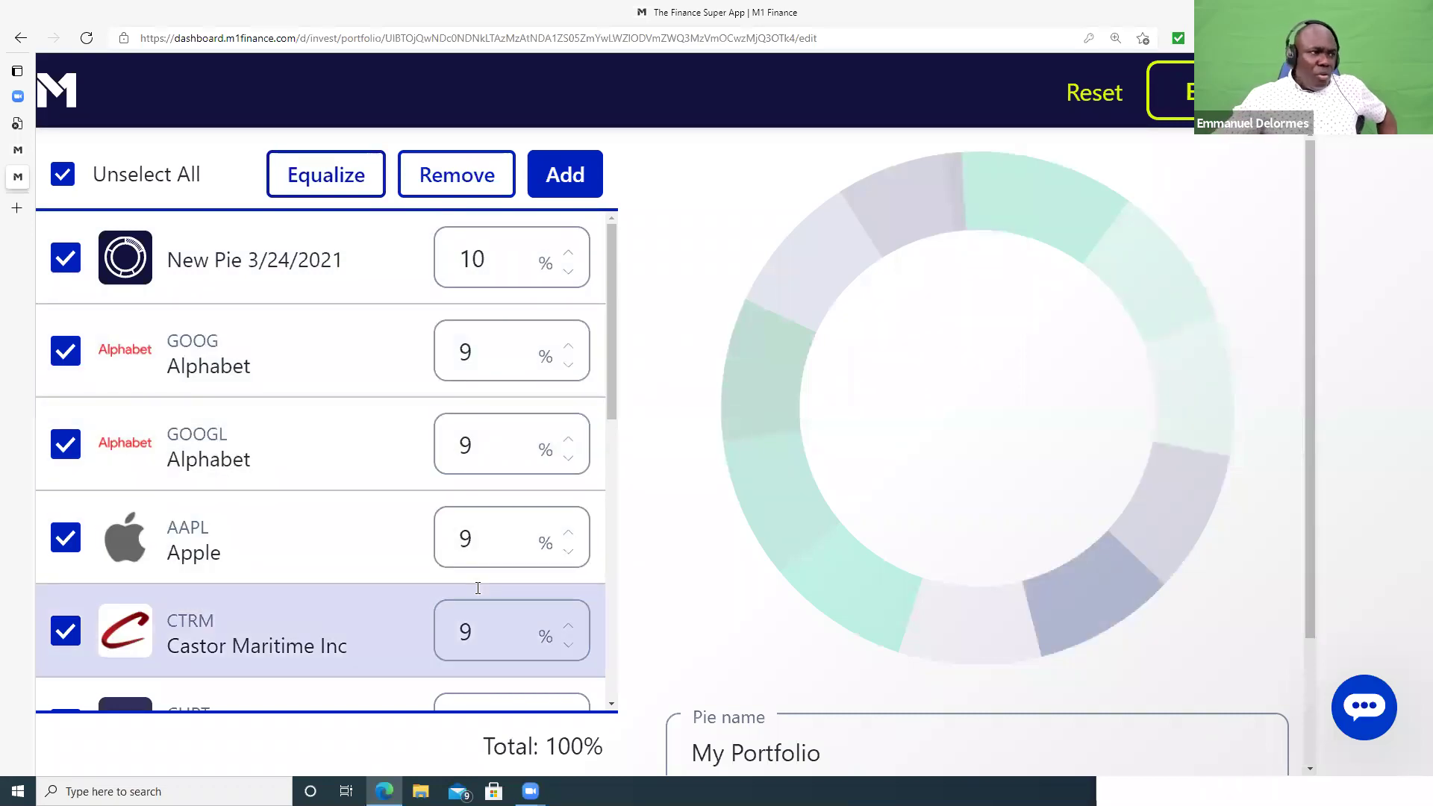
scroll(456, 556, "down", 10)
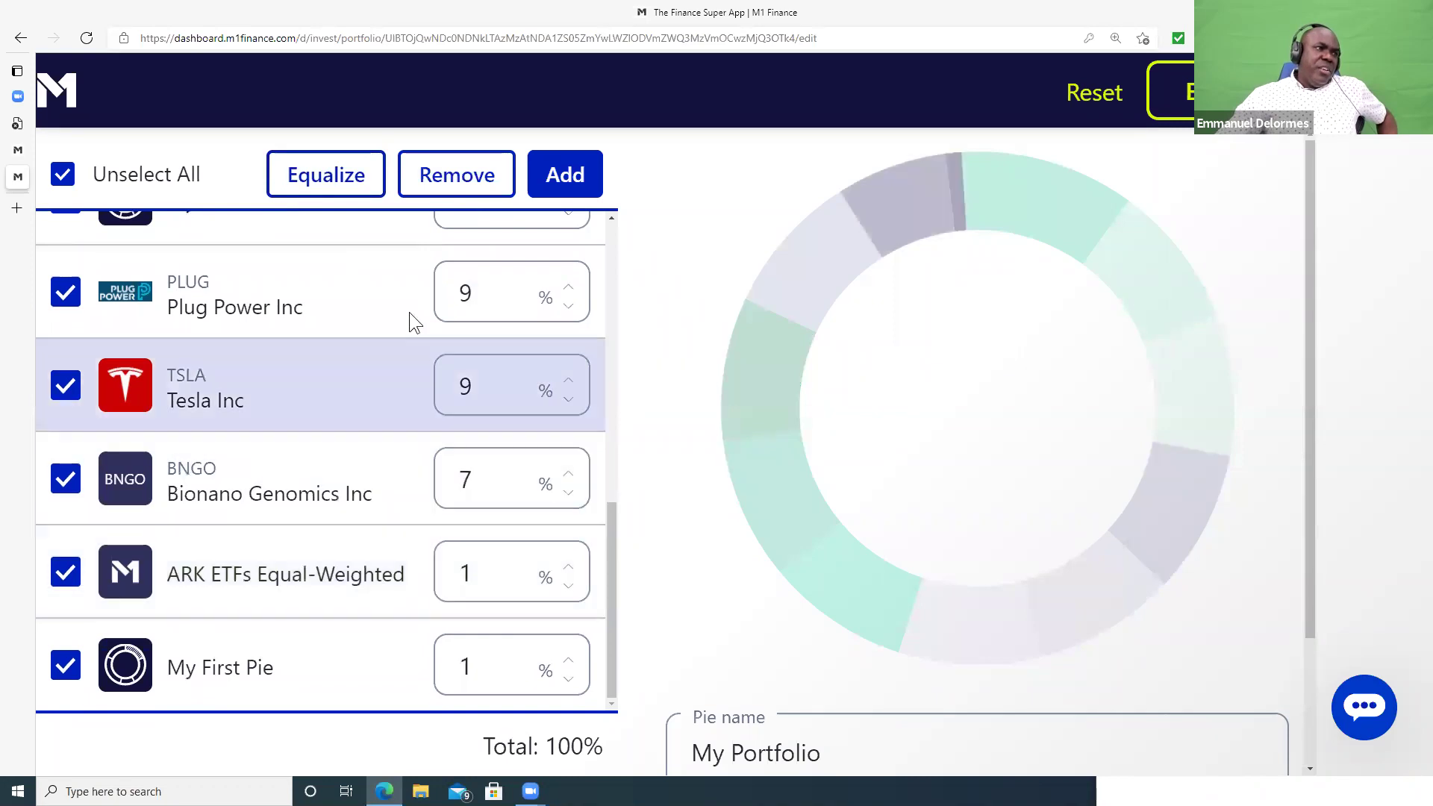
scroll(457, 567, "up", 10)
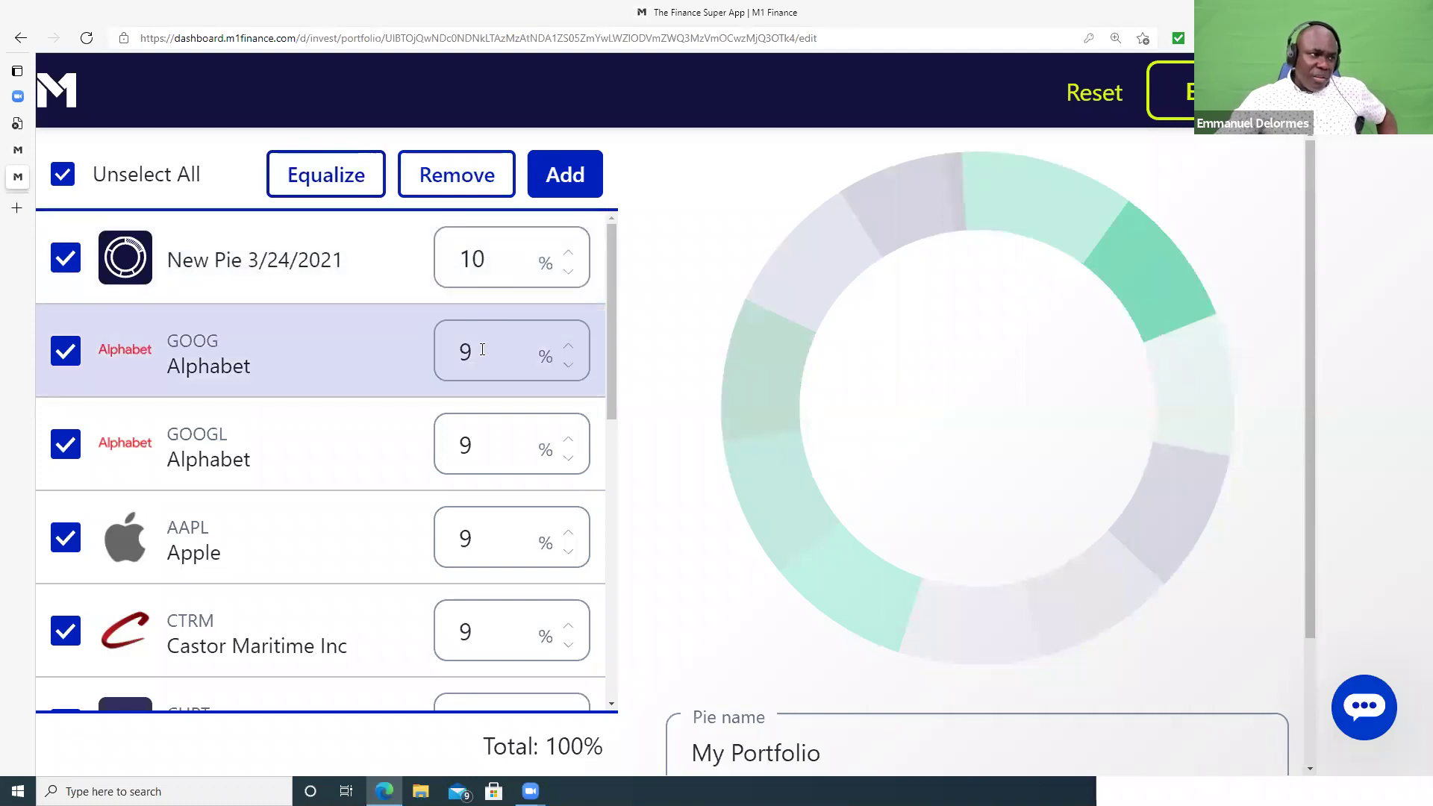
scroll(471, 456, "down", 5)
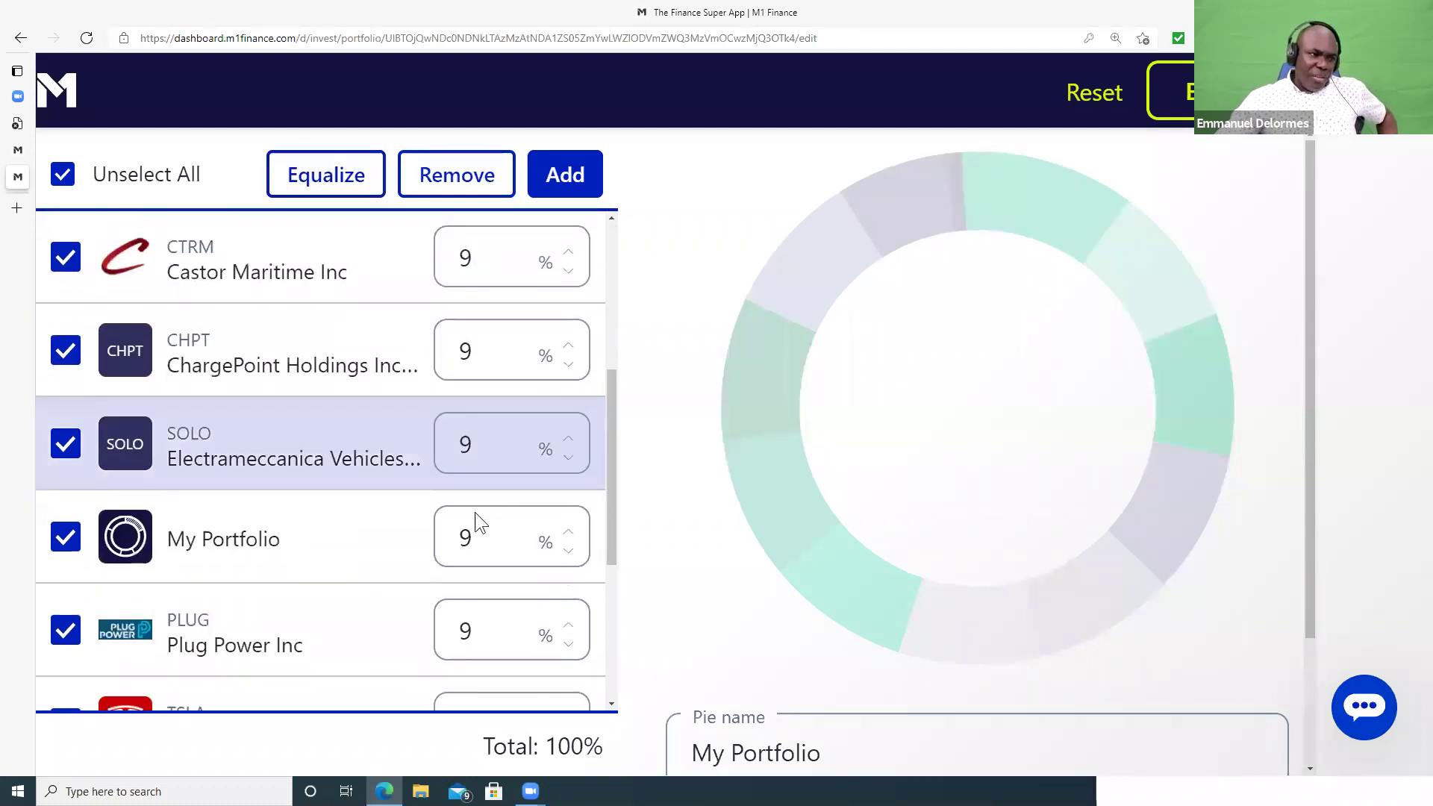
scroll(478, 522, "down", 4)
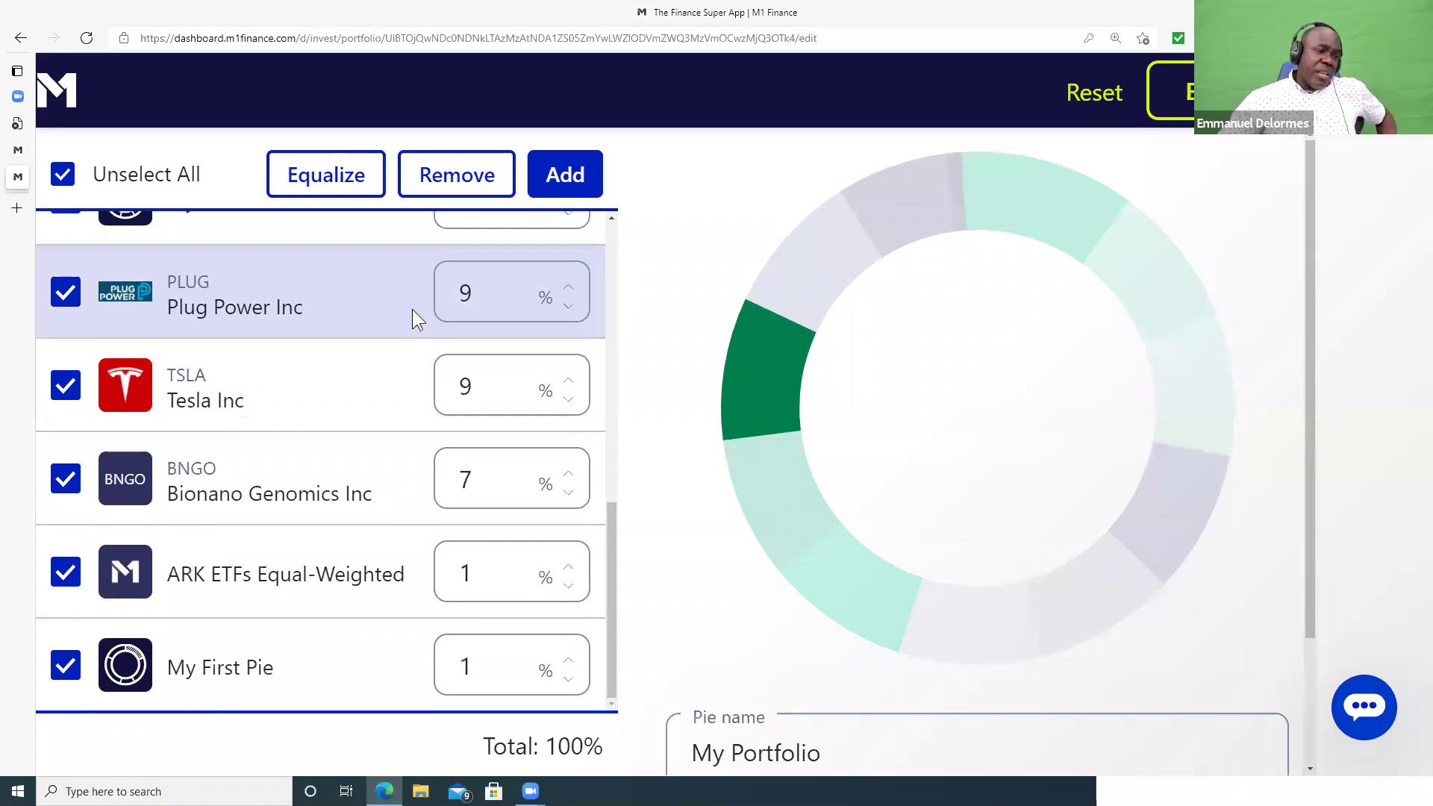
scroll(342, 351, "up", 5)
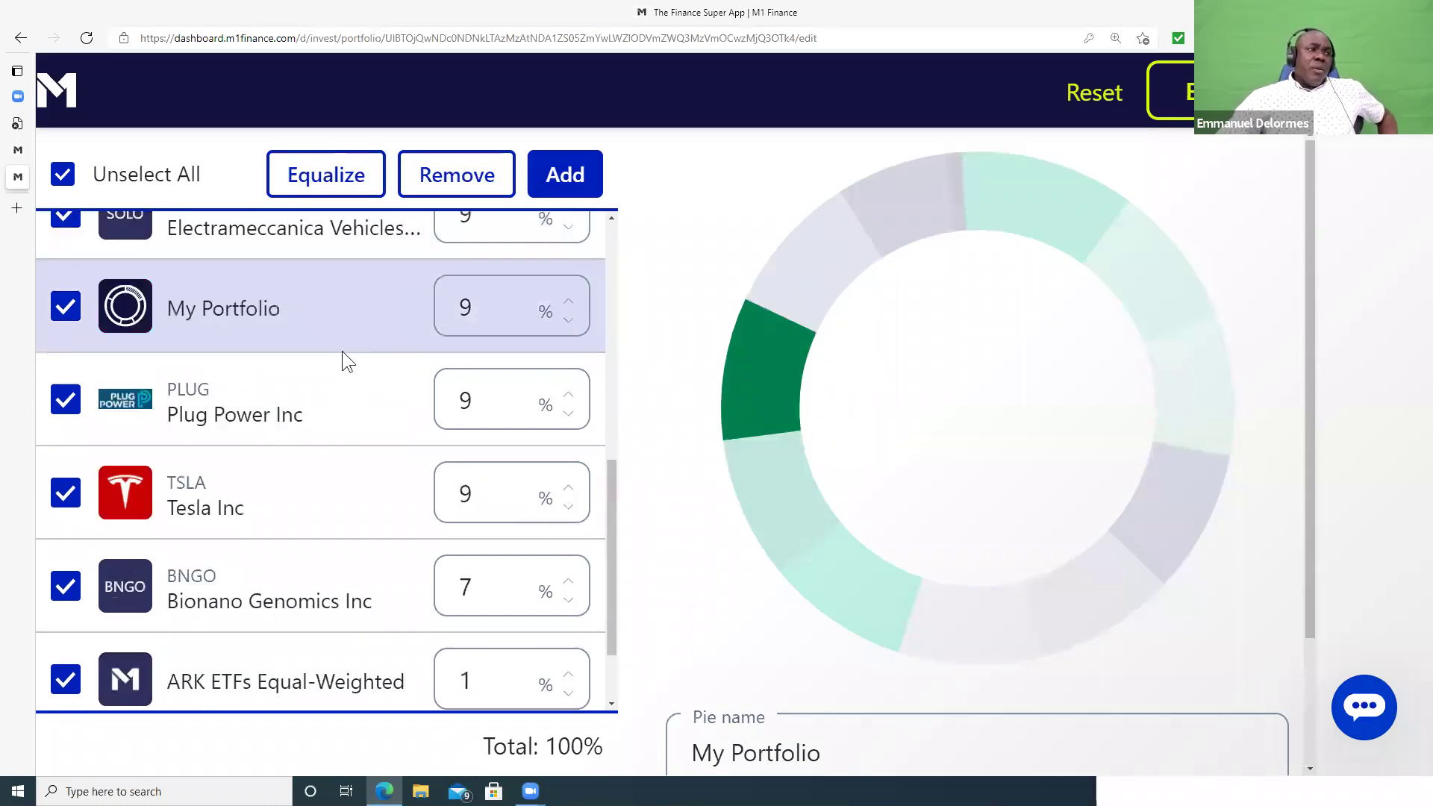
scroll(342, 353, "down", 5)
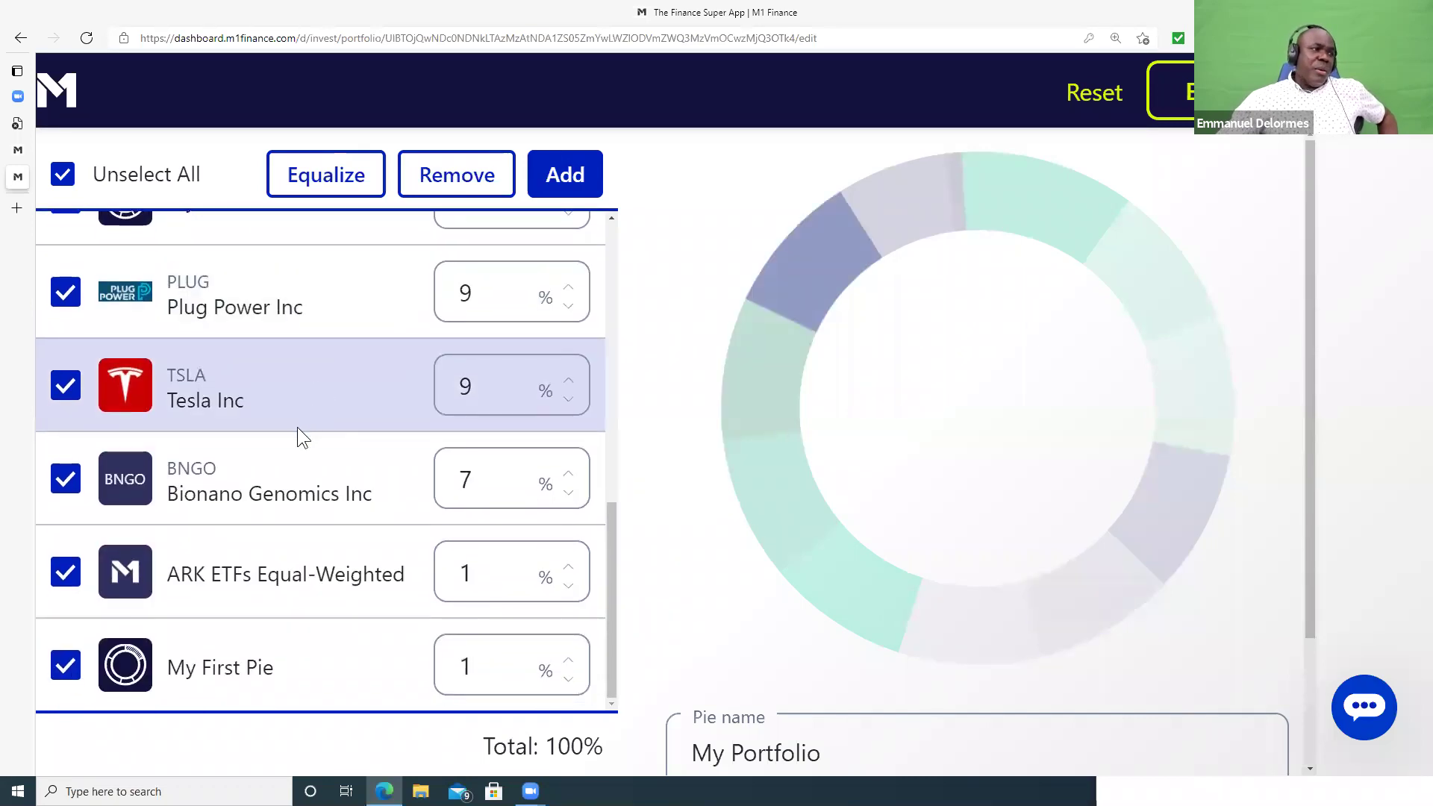
scroll(543, 447, "up", 2)
scroll(543, 446, "down", 2)
scroll(922, 642, "down", 2)
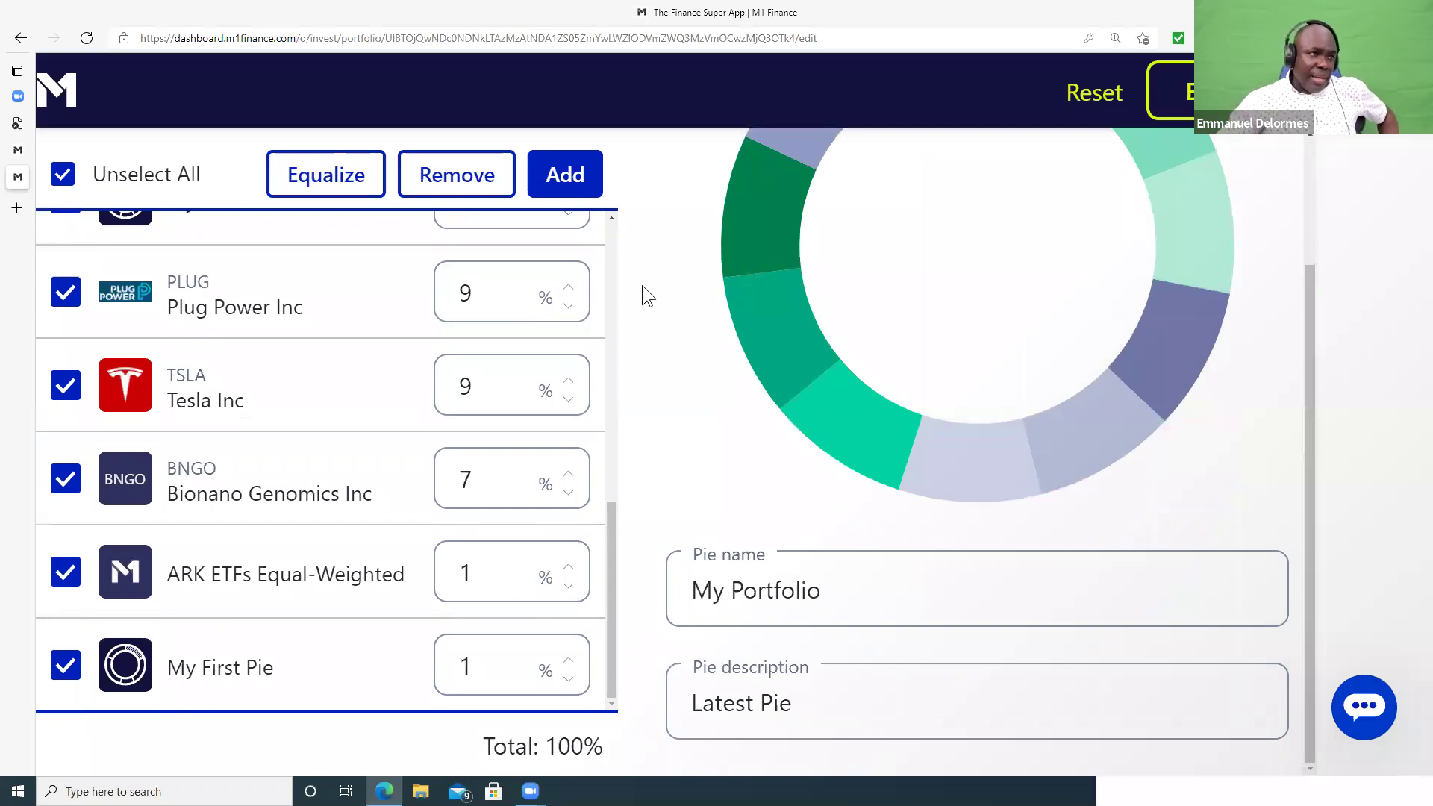
- Browse the stocks available as slices and add Bank of America (BAC) to the pie
left_click(563, 177)
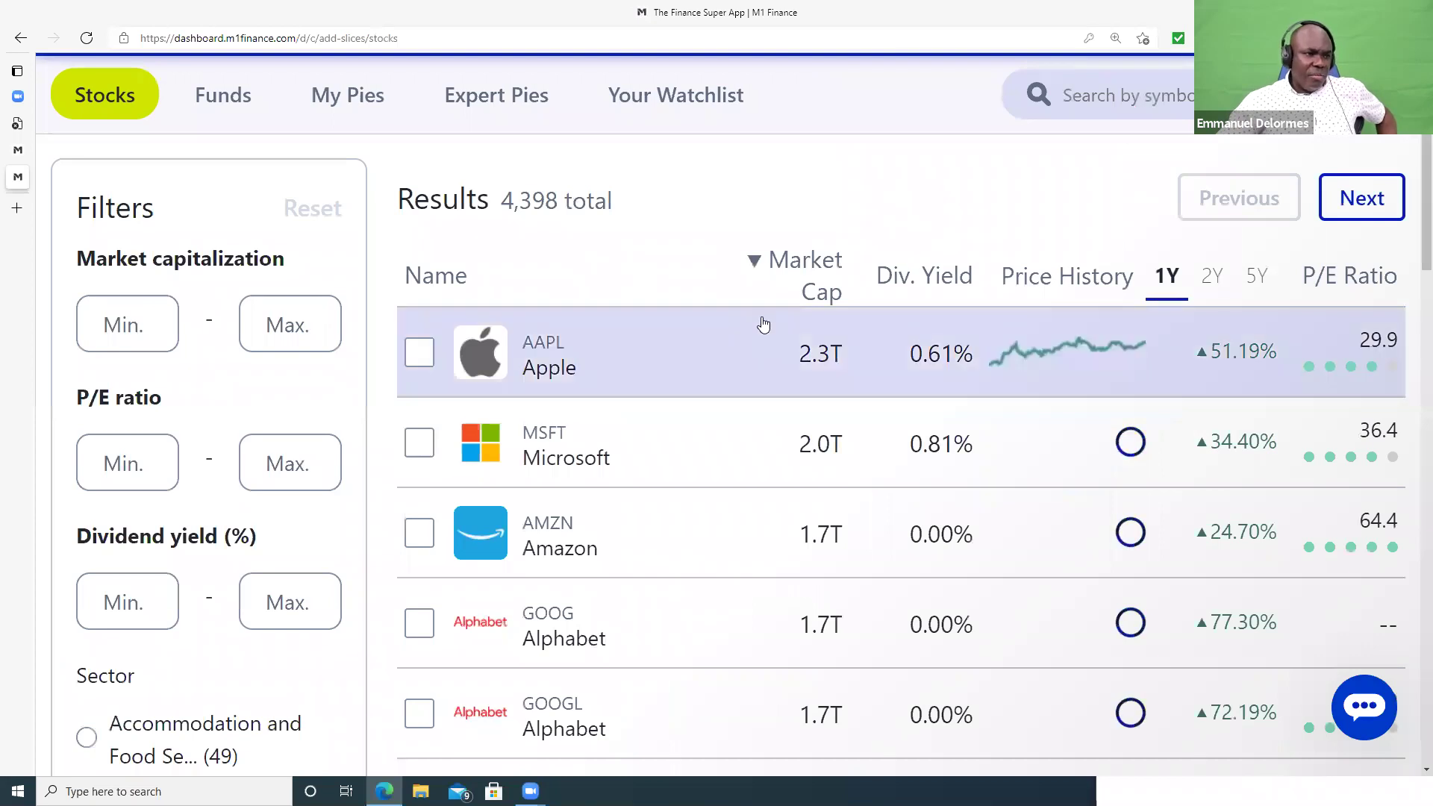
scroll(762, 323, "down", 10)
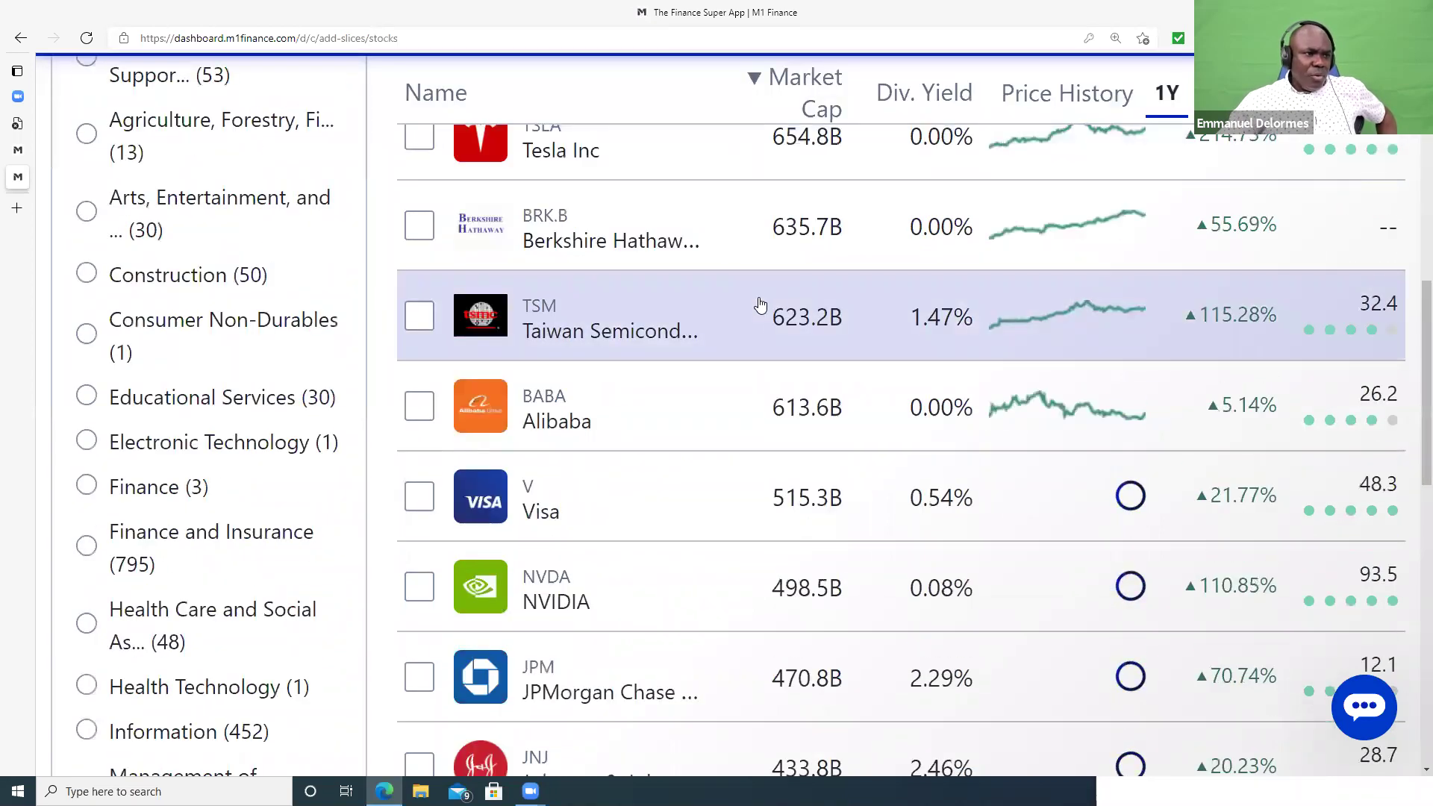
scroll(759, 305, "down", 7)
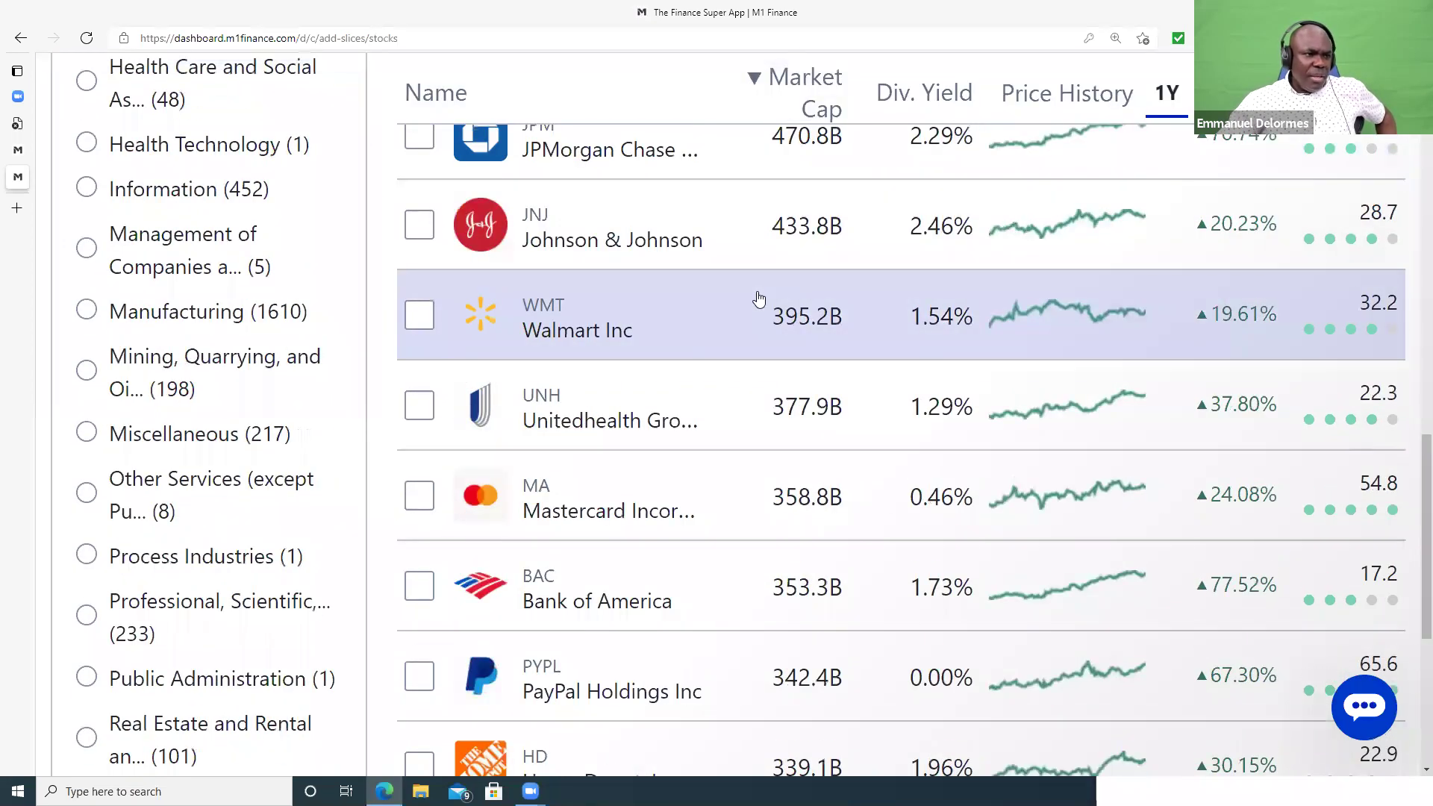
scroll(760, 299, "down", 5)
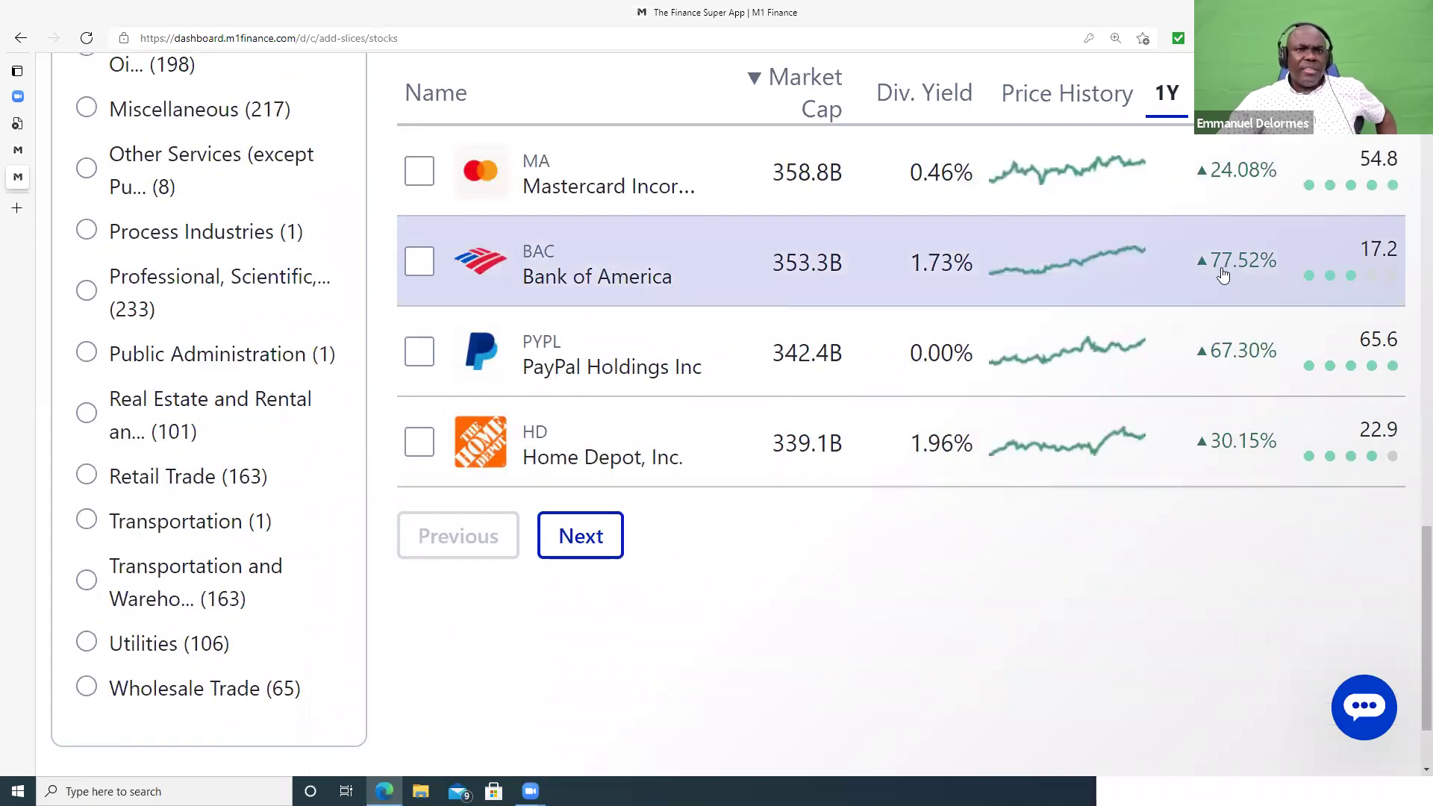
scroll(1222, 276, "up", 3)
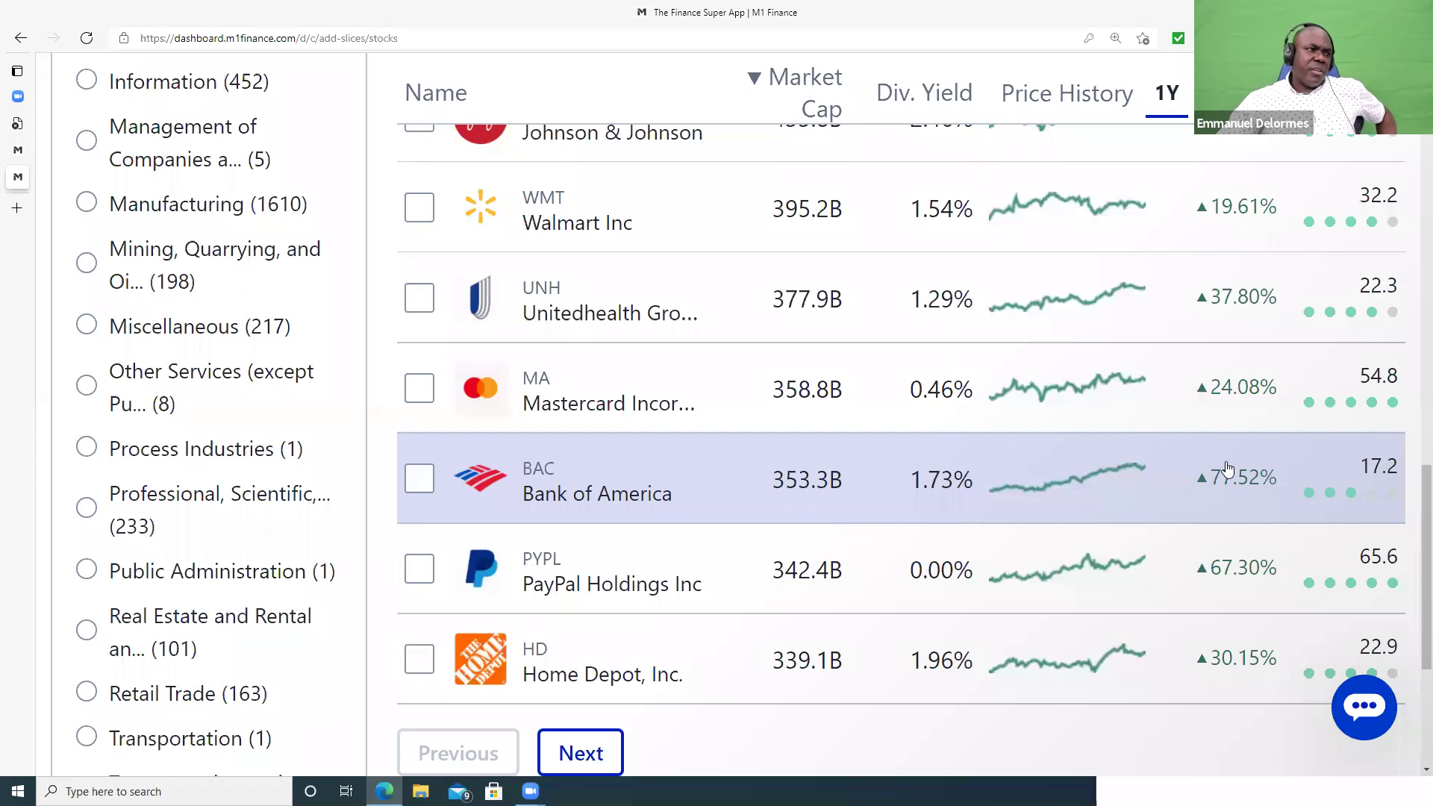
left_click(419, 479)
scroll(945, 515, "down", 5)
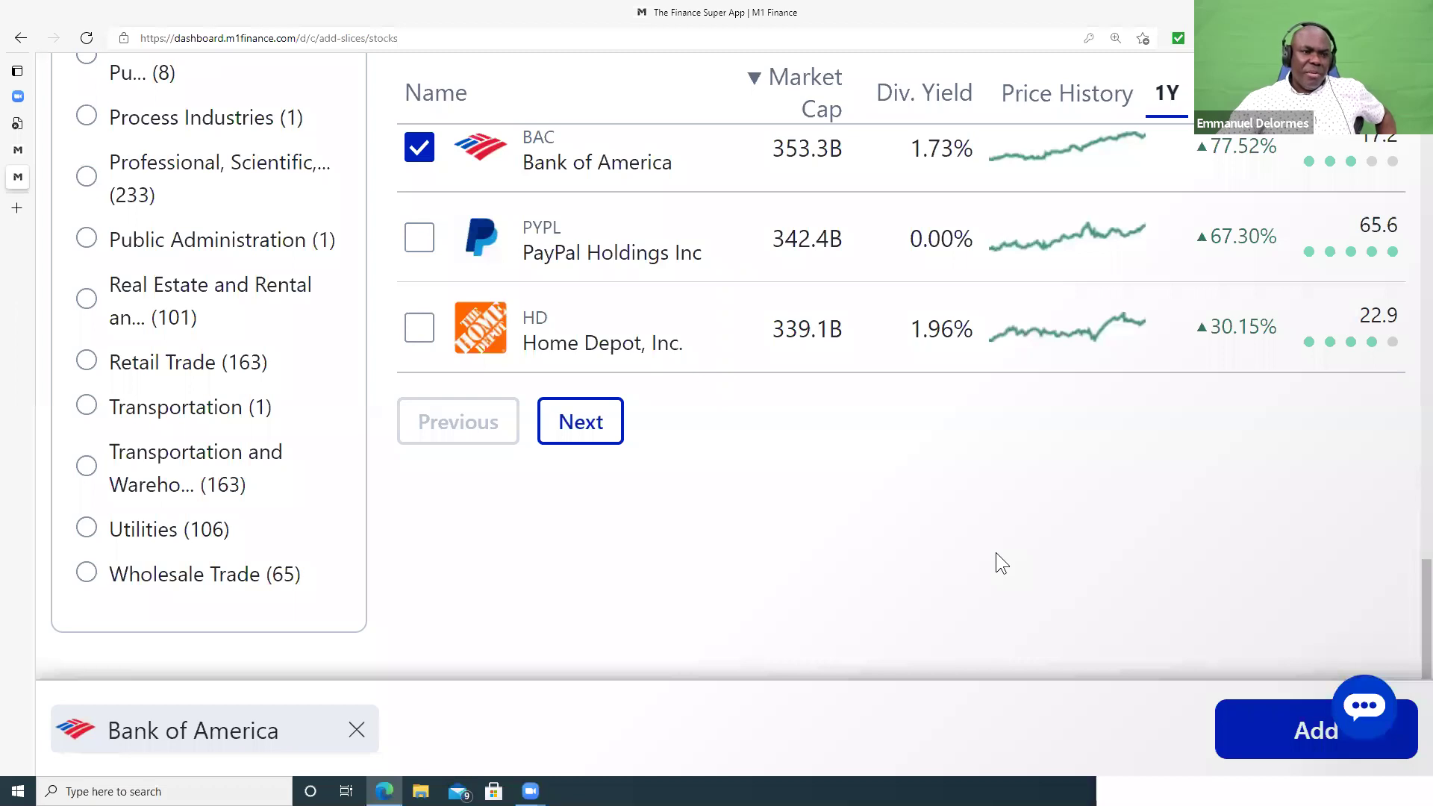
left_click(1271, 734)
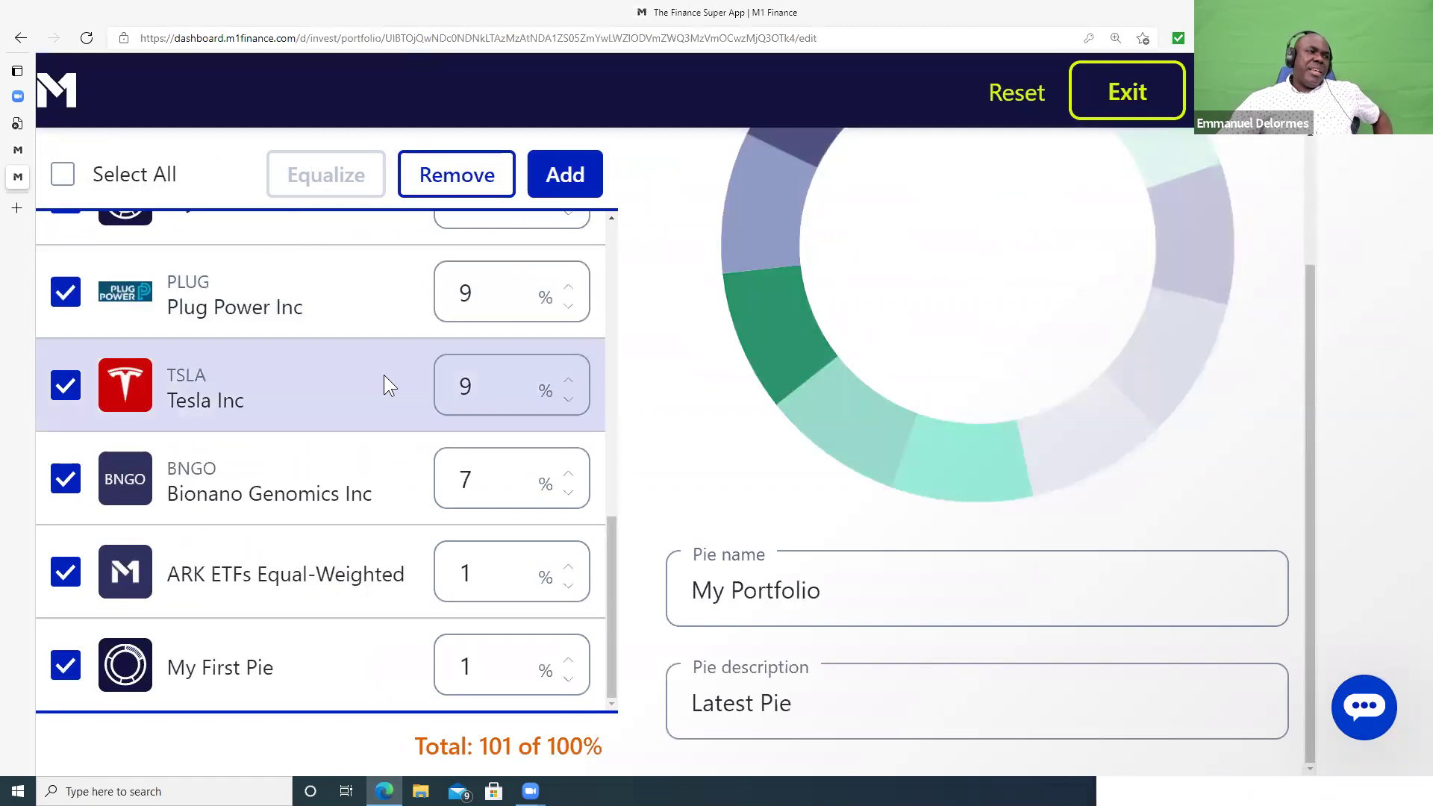
- Set the Plug Power slice's target to 8% to make room for the added Bank of America slice
scroll(384, 375, "up", 10)
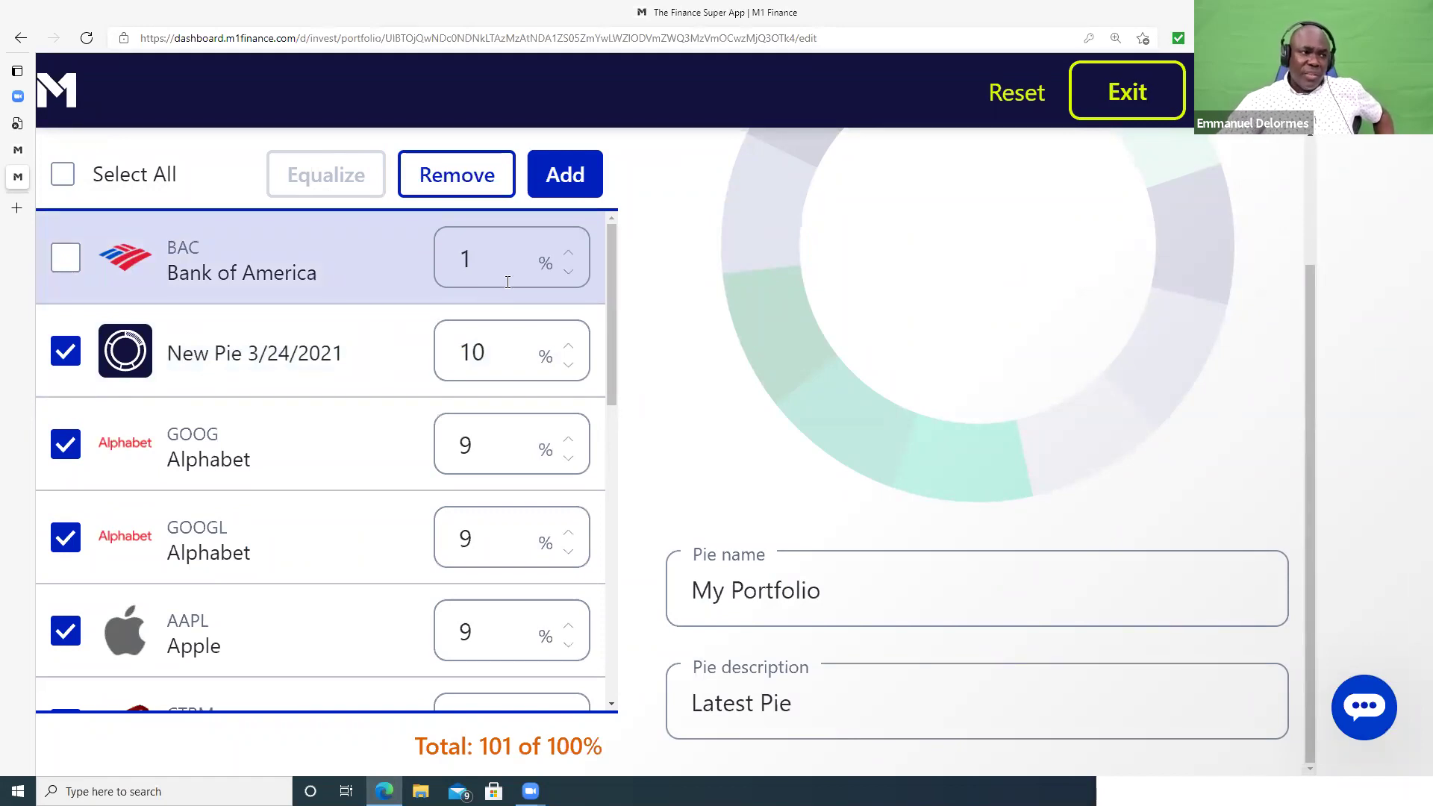
scroll(505, 283, "down", 5)
scroll(573, 555, "down", 1)
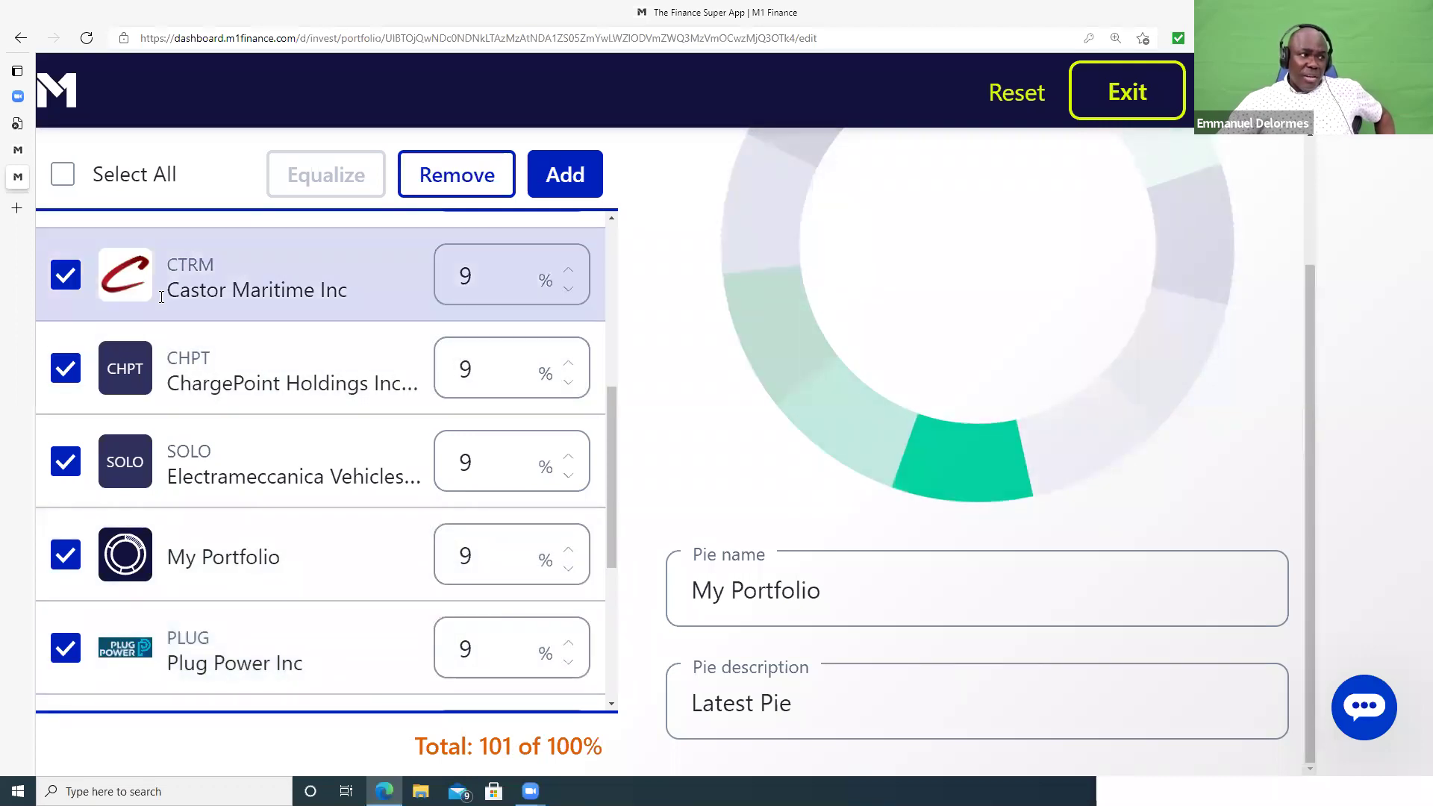
scroll(187, 315, "up", 1)
scroll(184, 366, "up", 5)
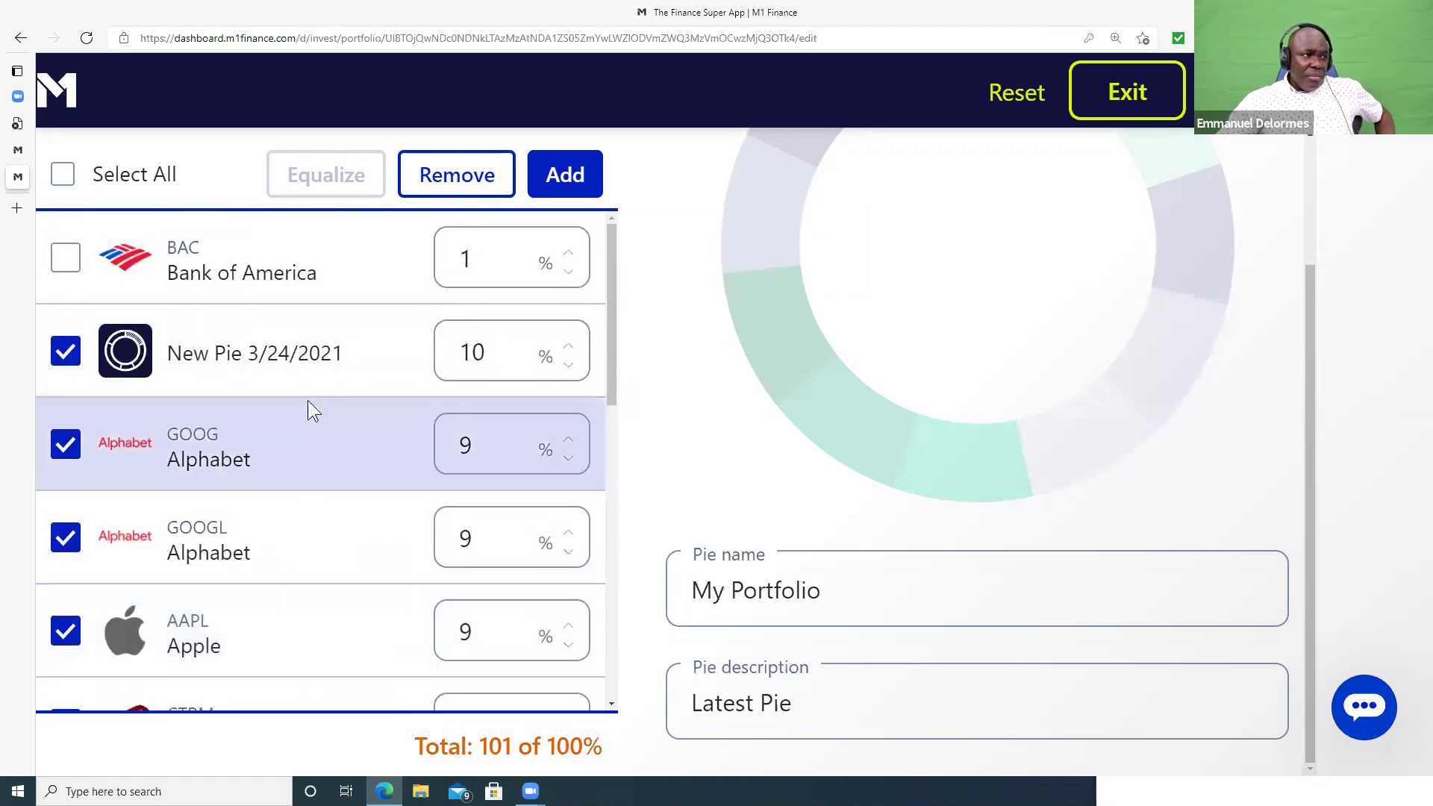
scroll(333, 411, "down", 5)
scroll(357, 410, "down", 1)
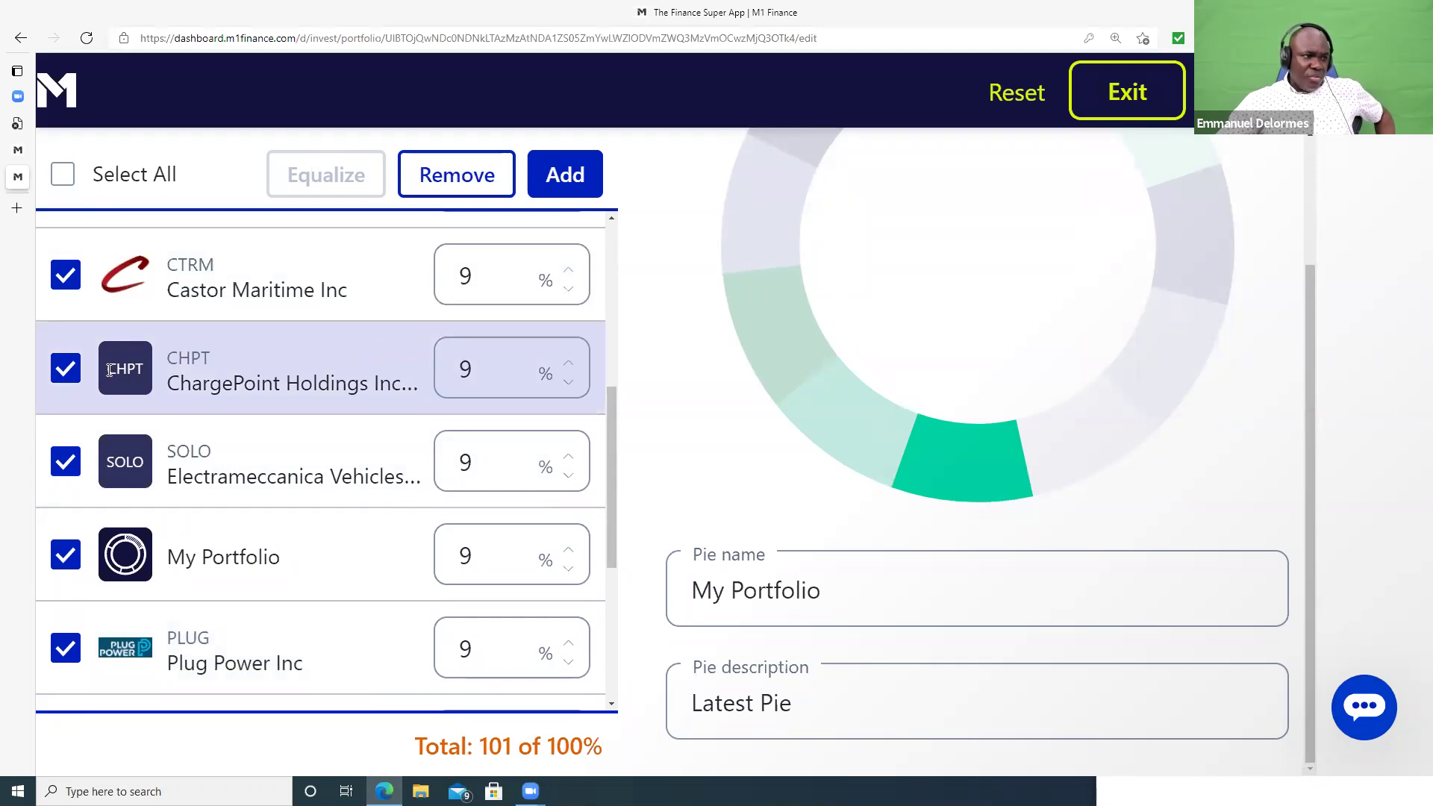
scroll(109, 370, "down", 4)
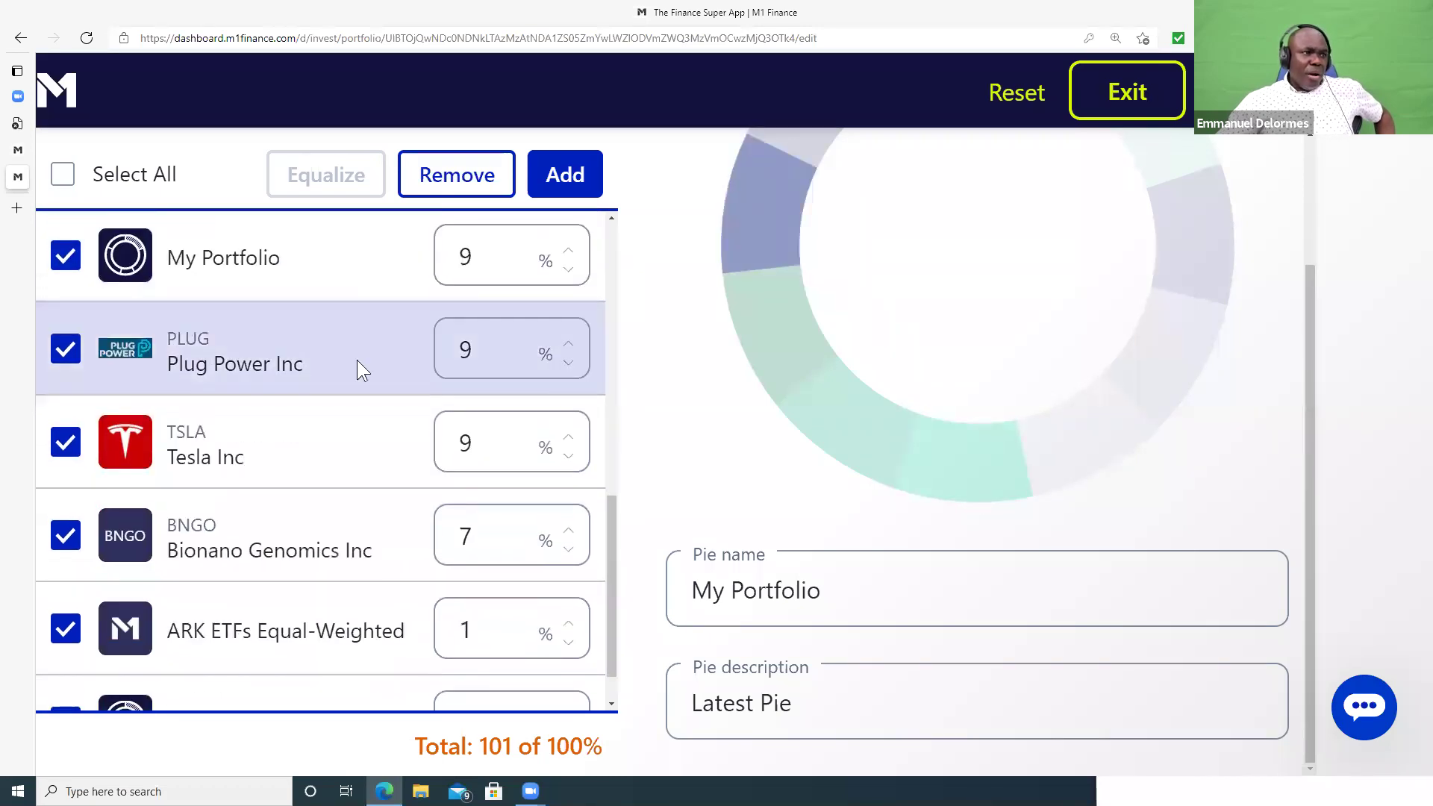
left_click(569, 365)
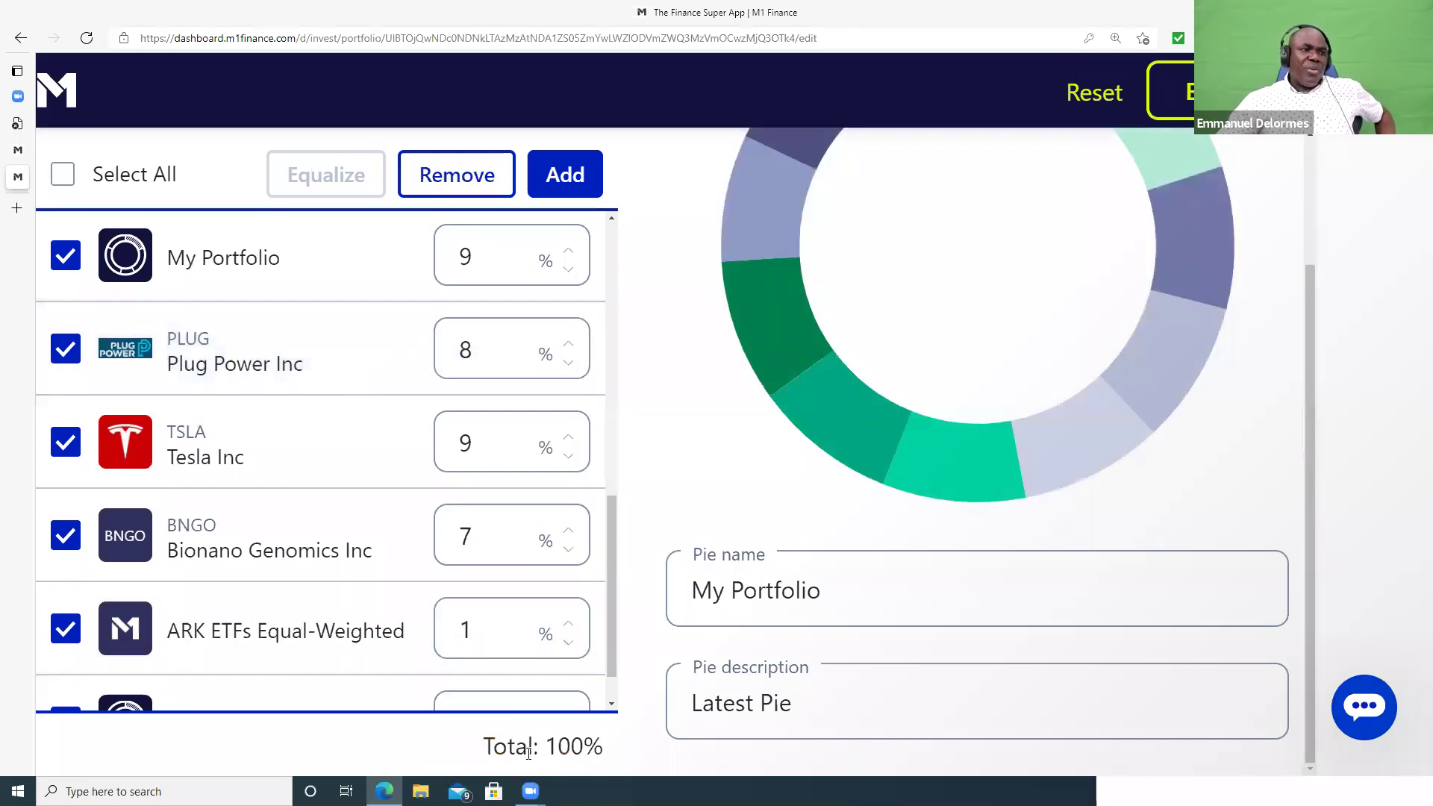
left_click(567, 346)
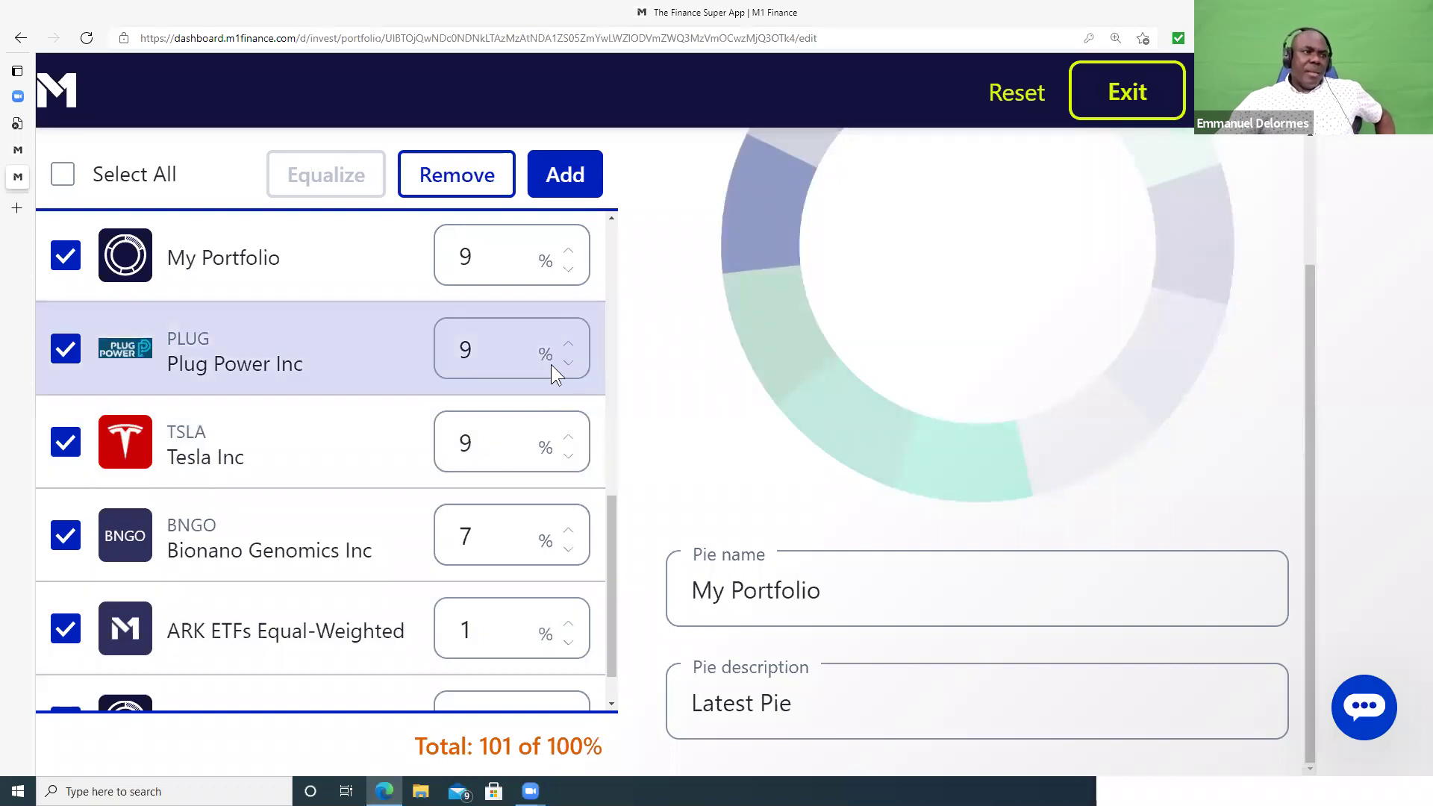
left_click(568, 363)
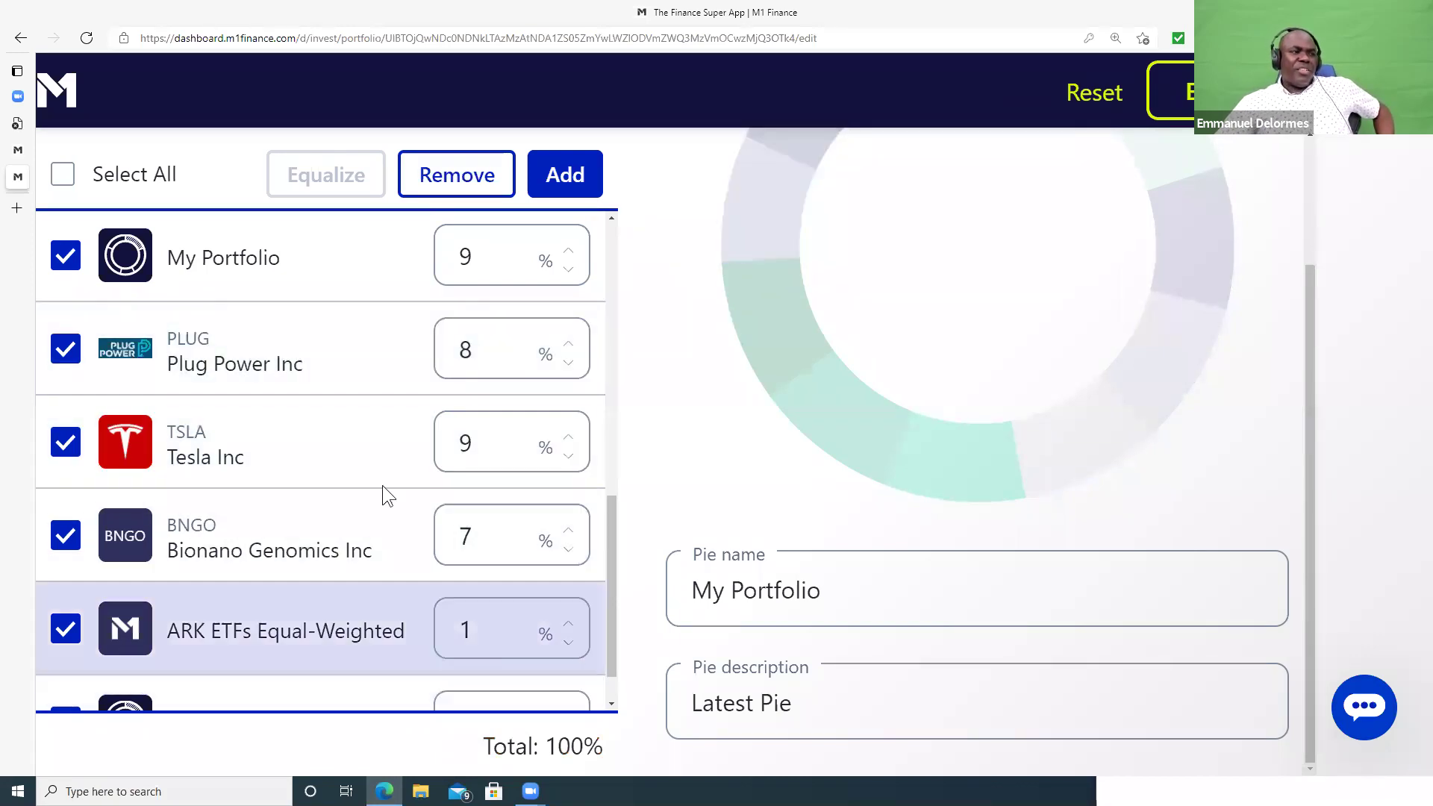
- Set the Bank of America slice to 0% and the Plug Power slice to 9%, and leave the pie editor
scroll(383, 485, "up", 10)
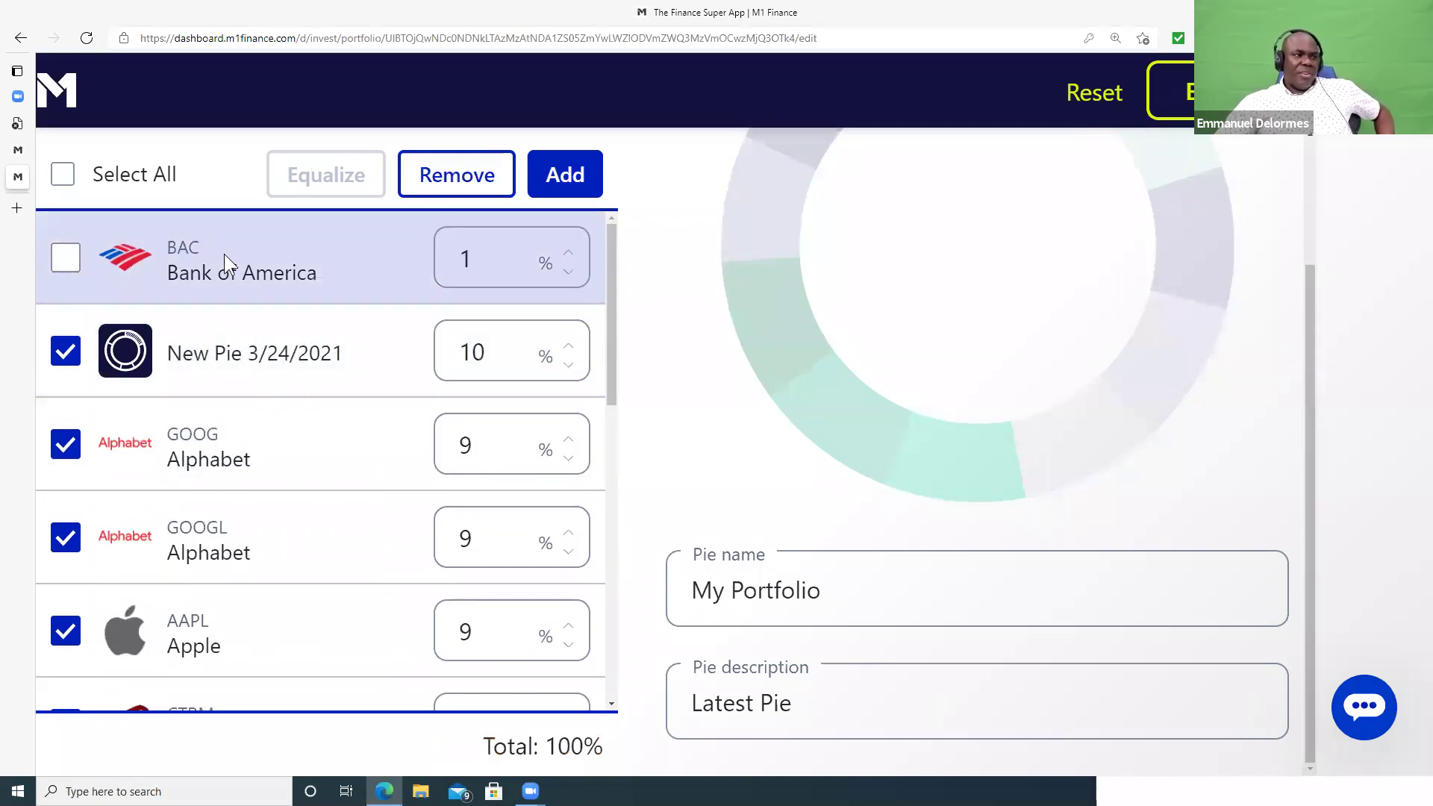
left_click(568, 273)
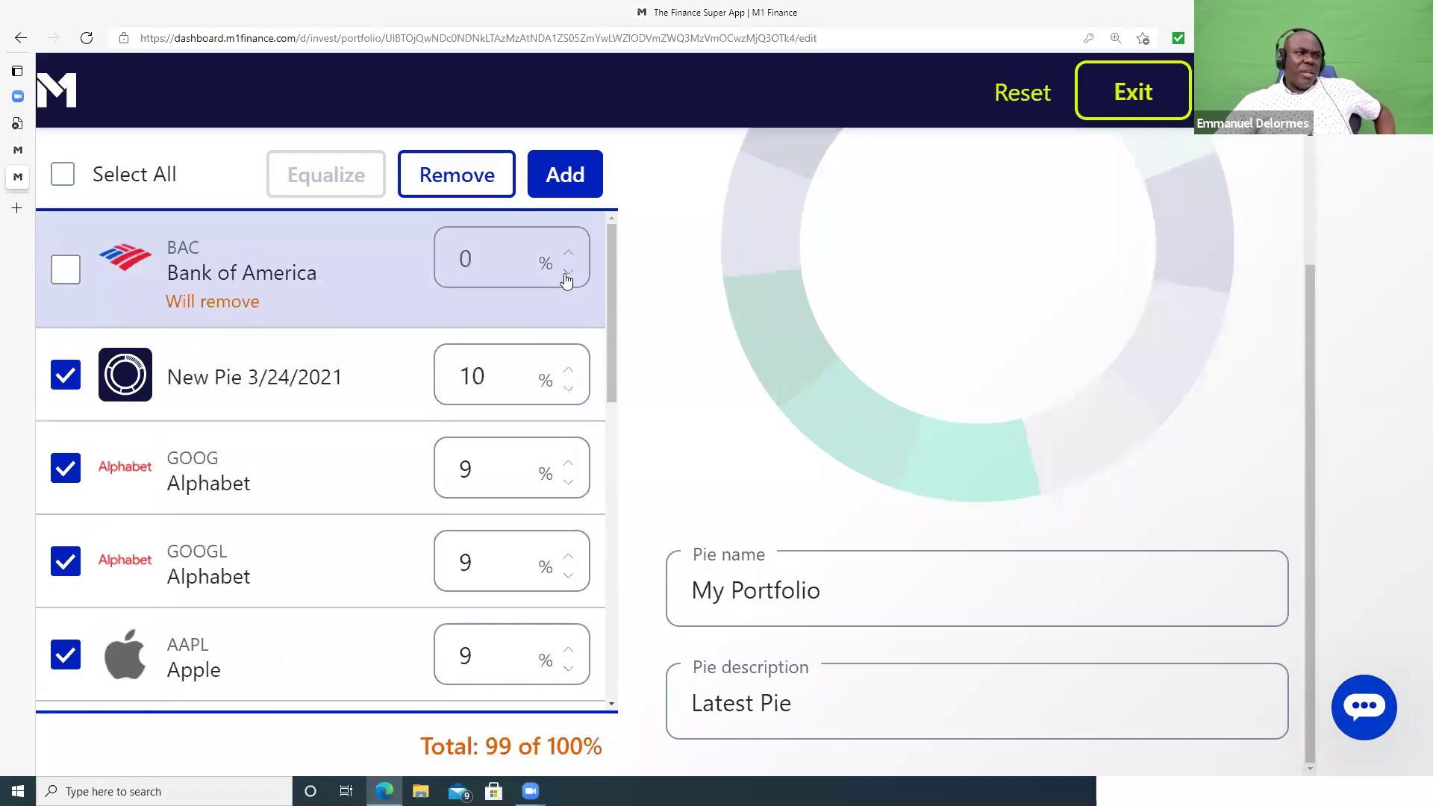
scroll(552, 309, "down", 4)
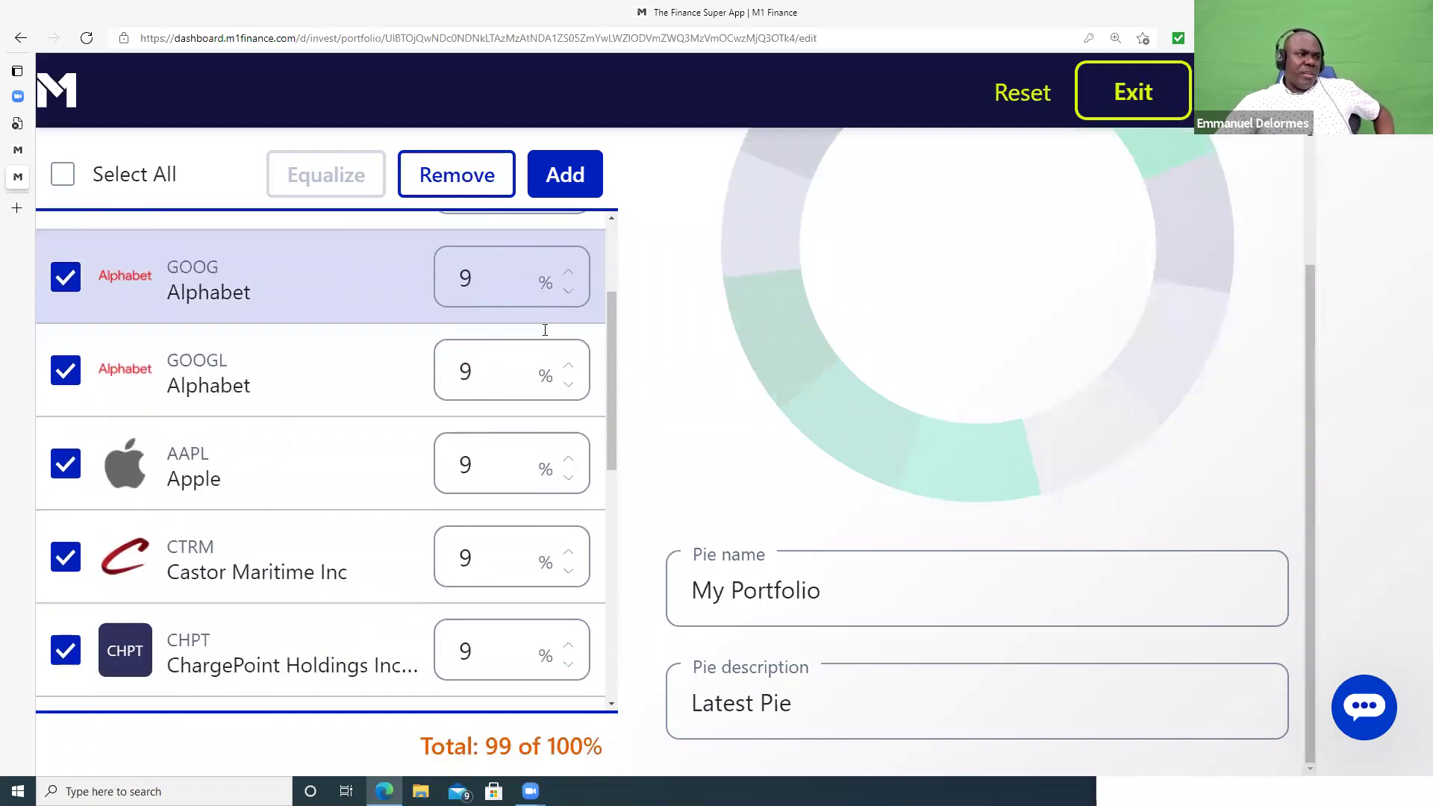
scroll(541, 333, "down", 3)
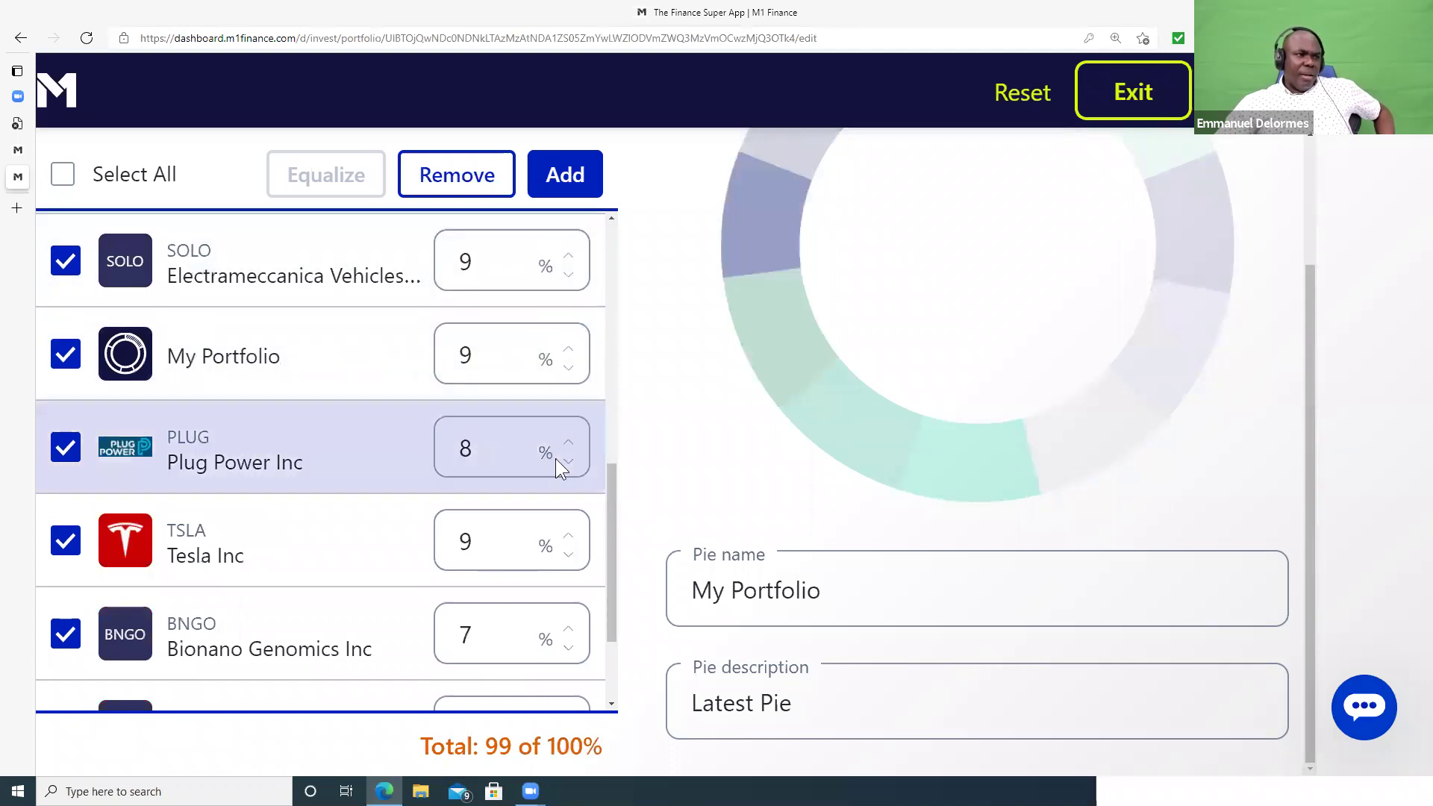
left_click(568, 443)
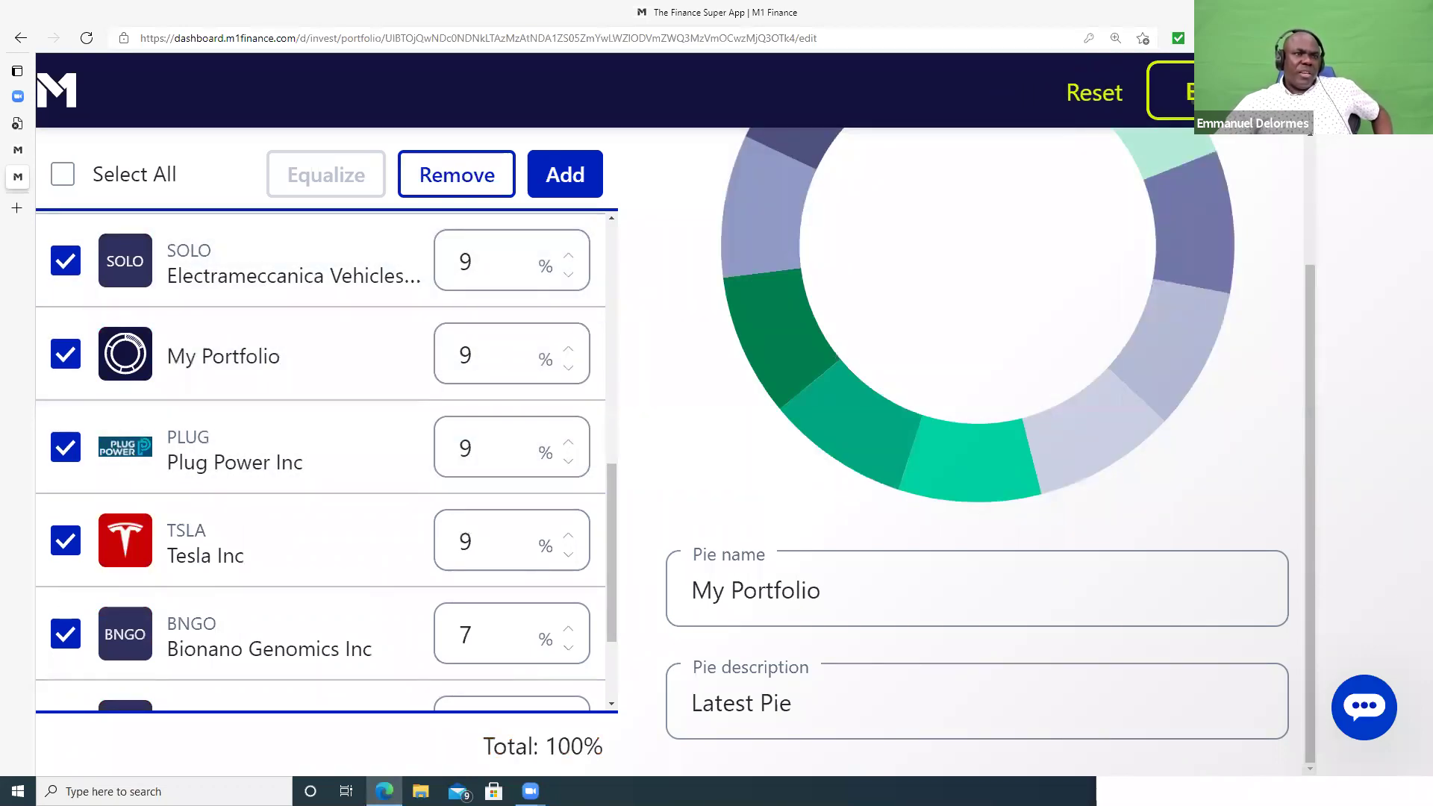
left_click(1172, 91)
- Look over the portfolio pie and switch to the individual account listed just above REIT Investment
scroll(864, 685, "down", 5)
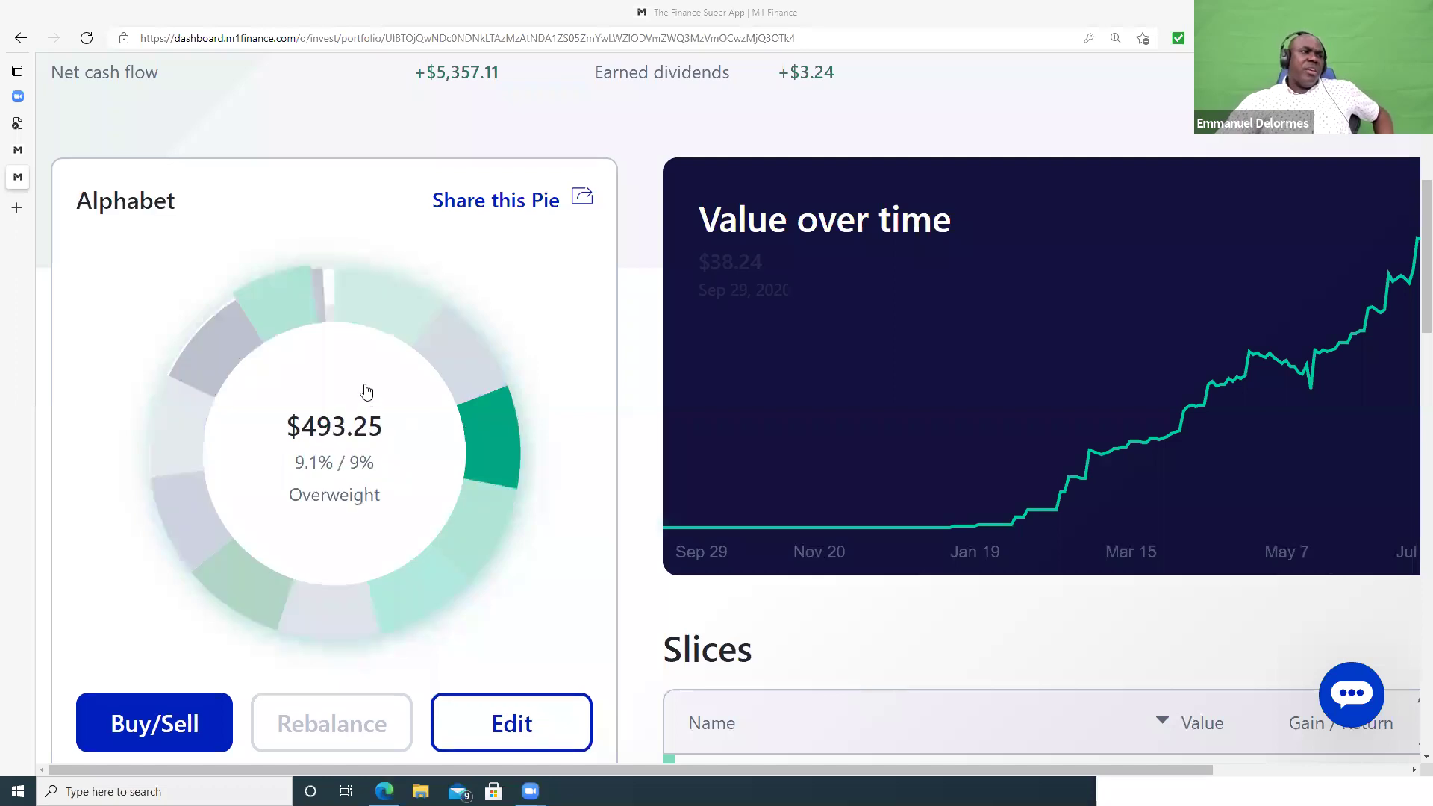
scroll(560, 415, "up", 5)
left_click(1366, 188)
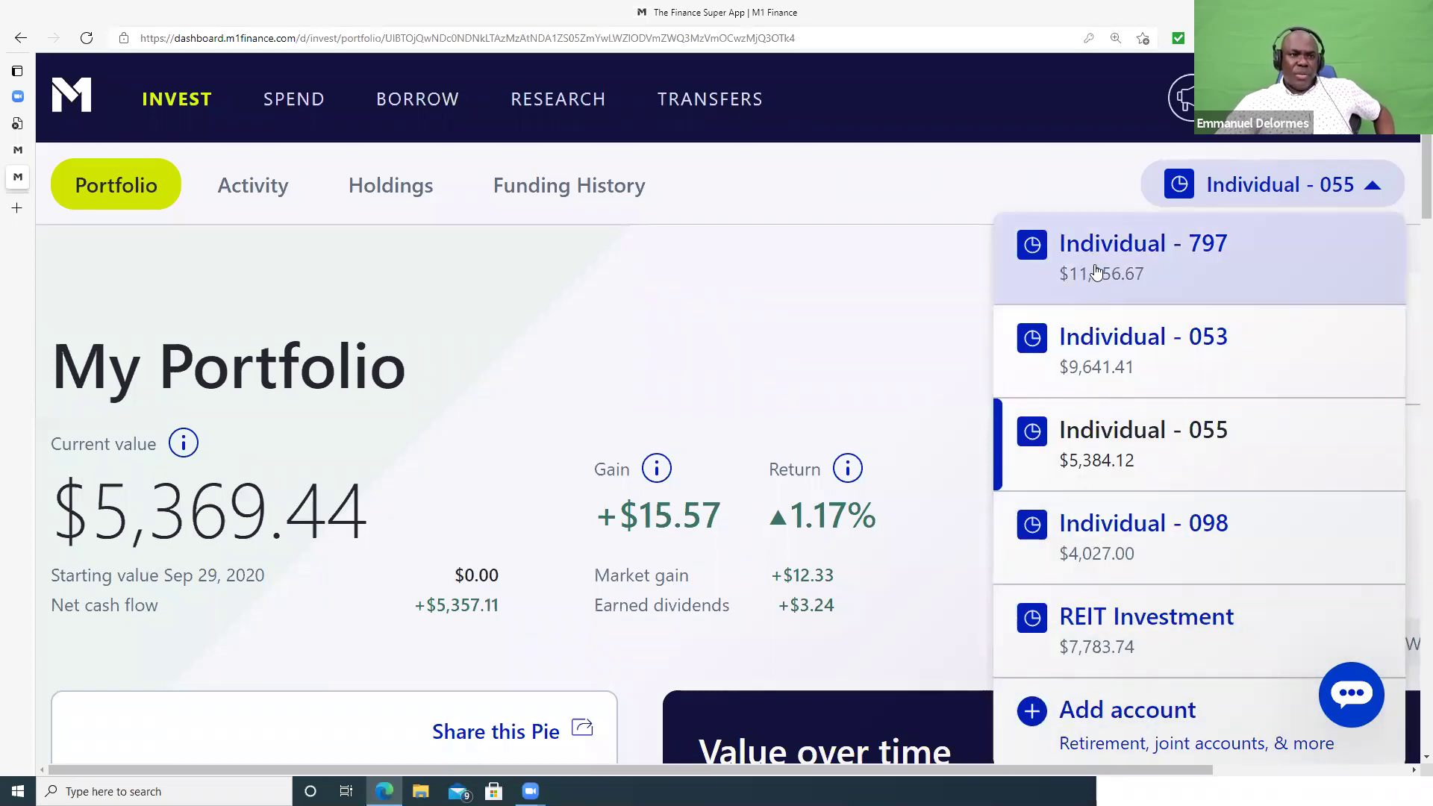
scroll(1096, 271, "down", 3)
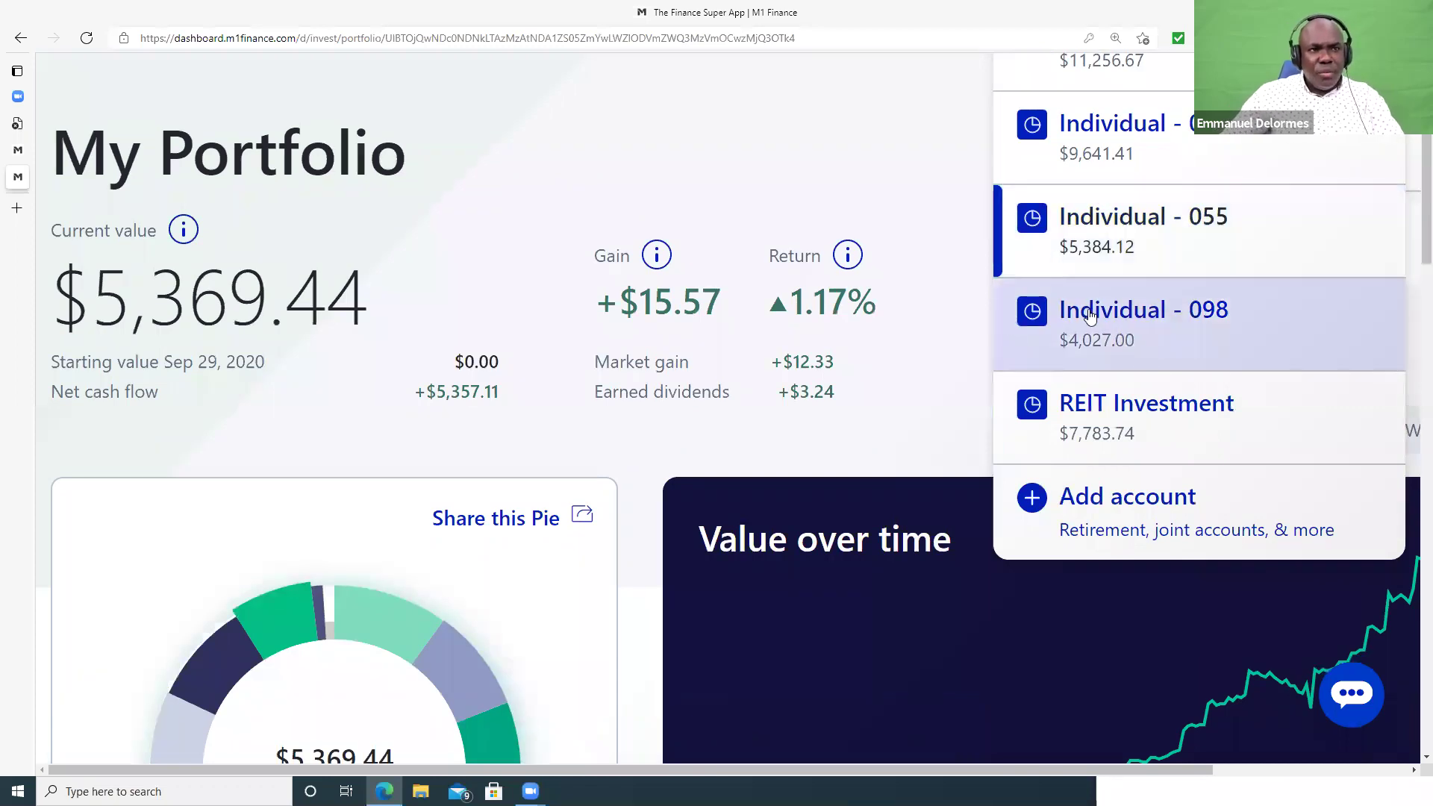
left_click(1276, 330)
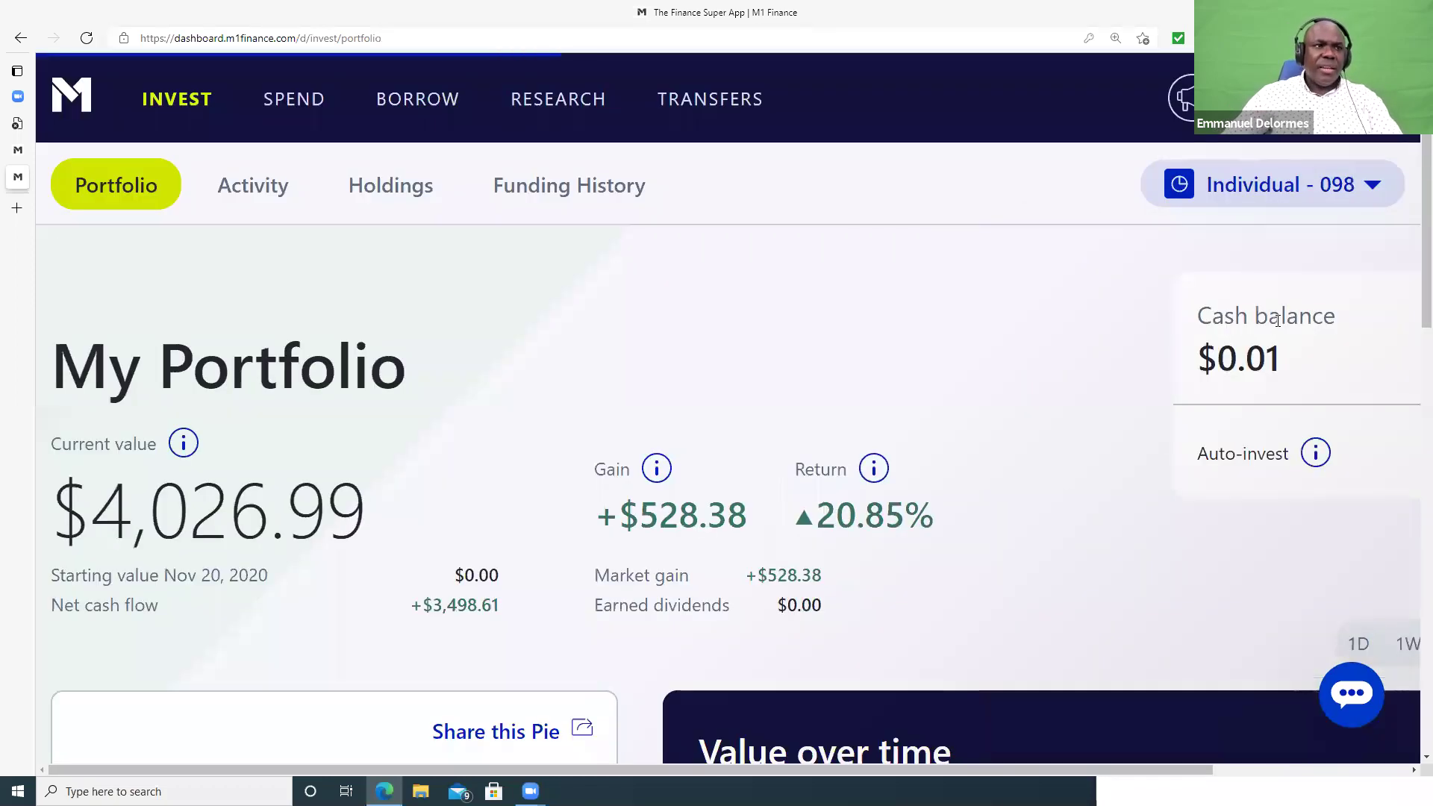
- Review this account's performance and its NIO and Alibaba slices, and open its pie for editing
scroll(1202, 306, "down", 15)
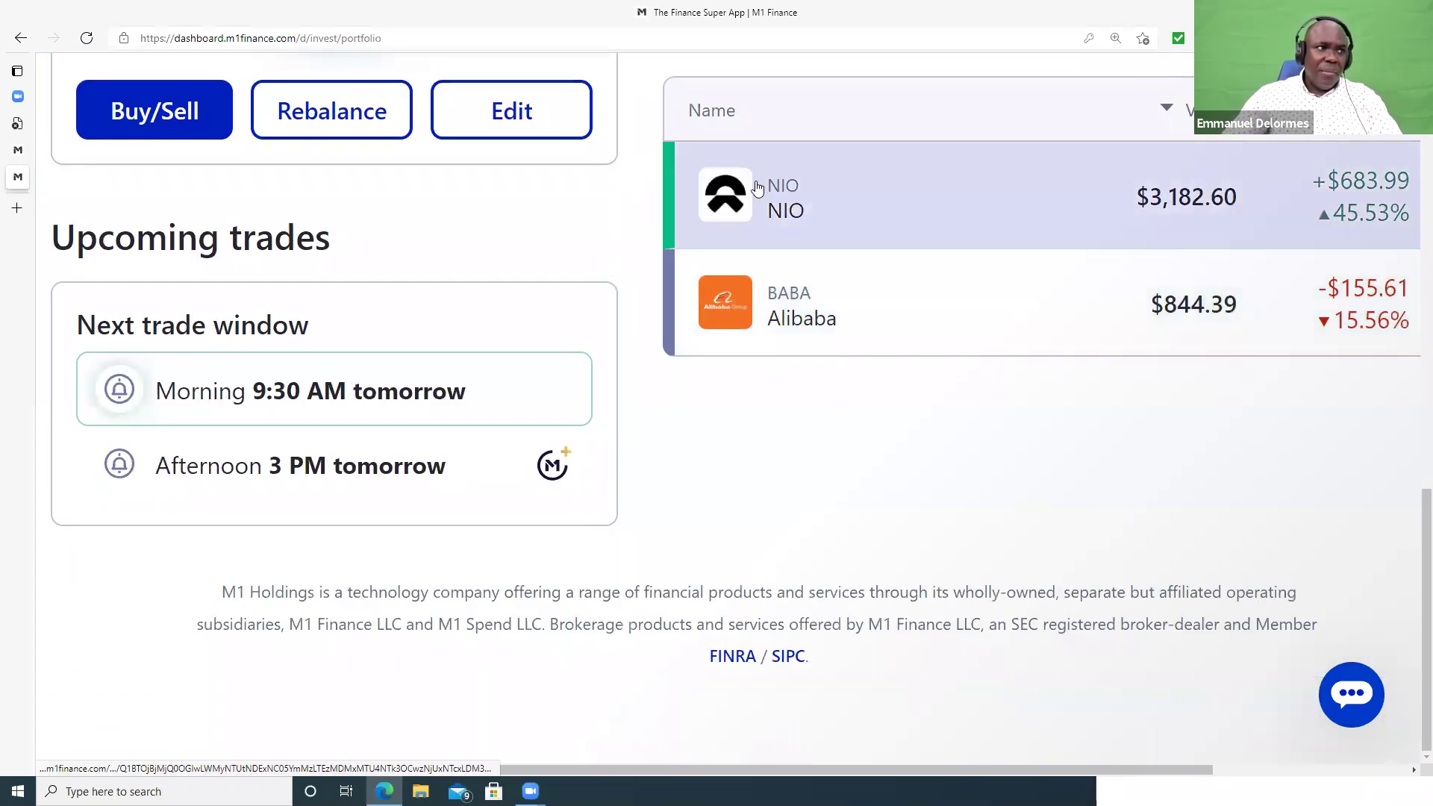
scroll(757, 189, "up", 3)
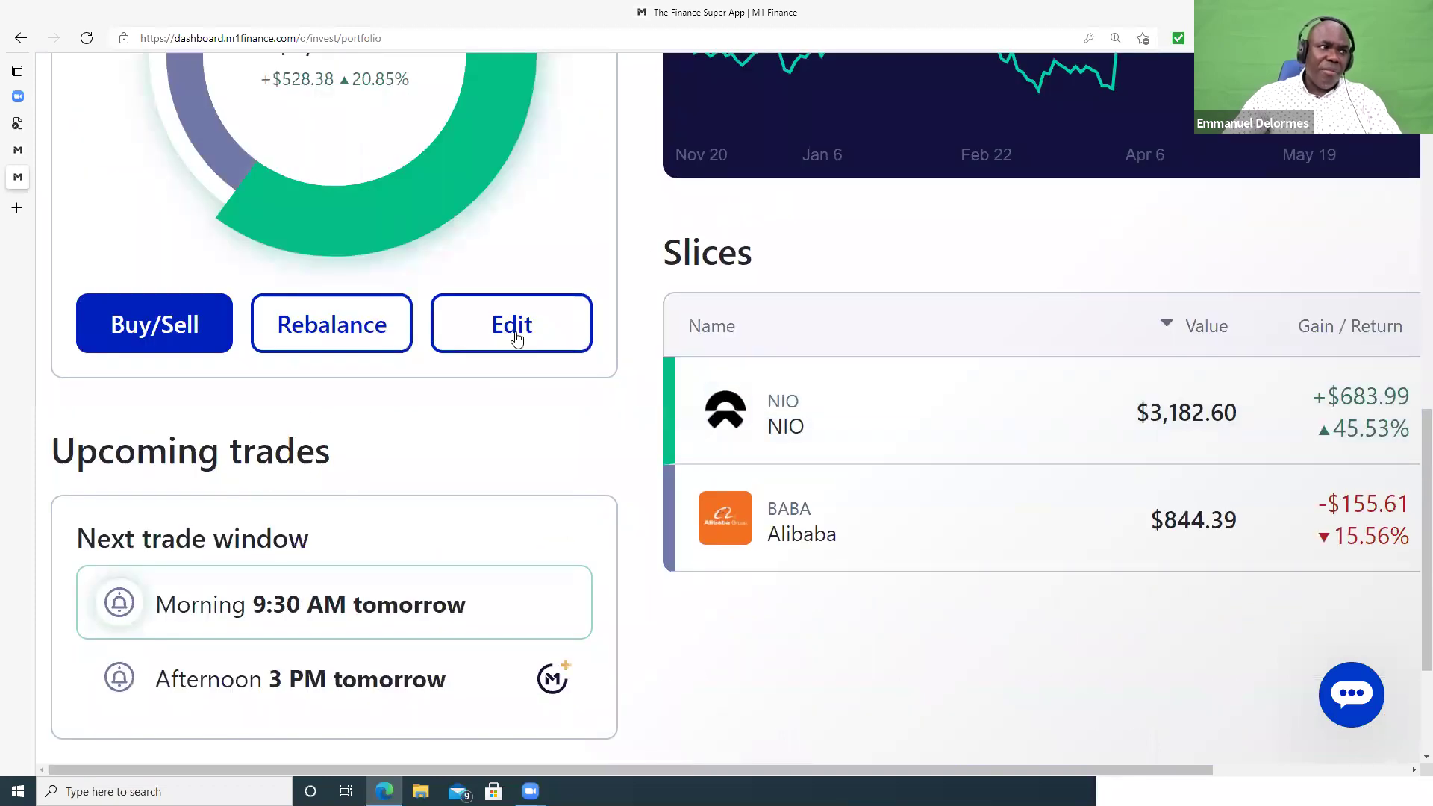
scroll(519, 336, "up", 9)
scroll(443, 378, "down", 8)
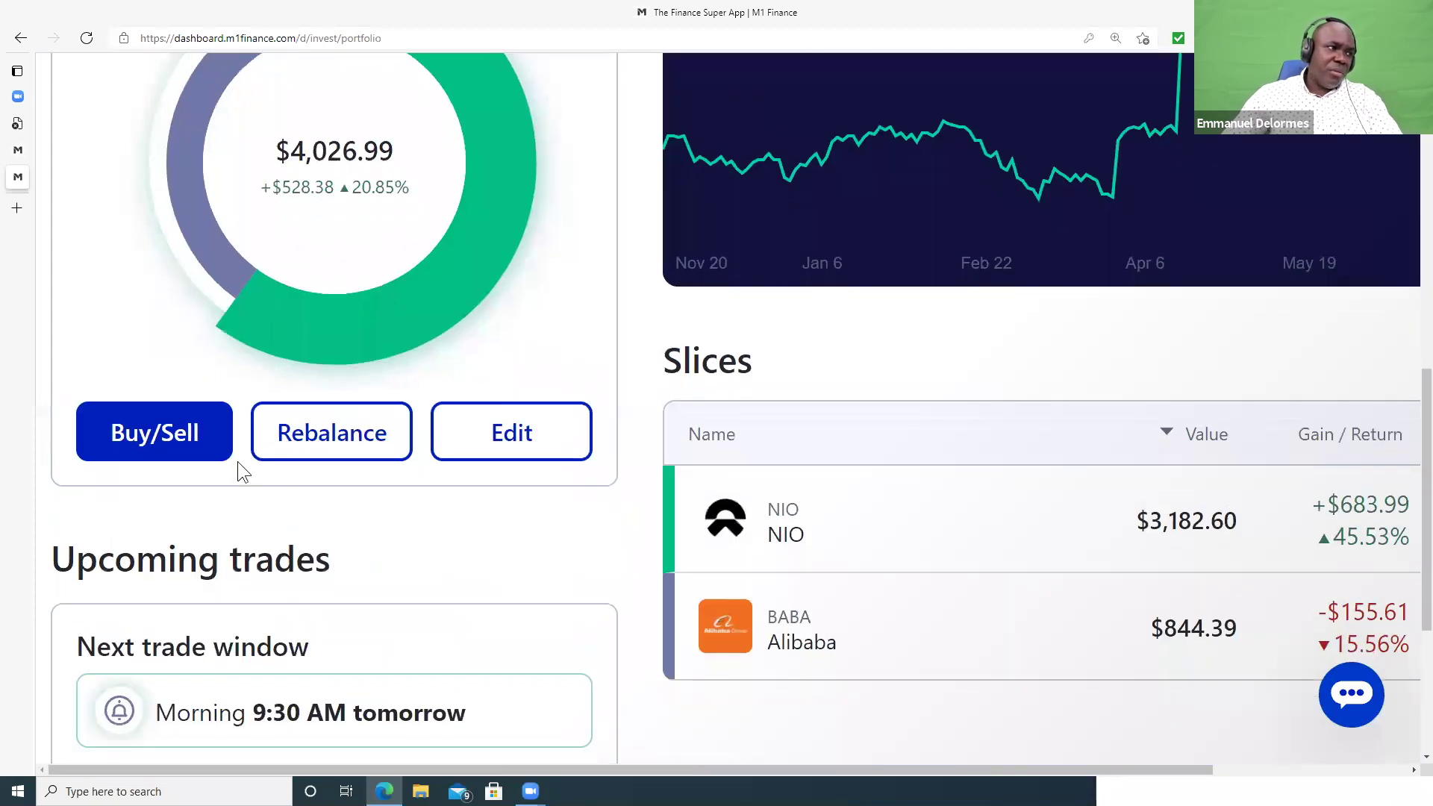
scroll(532, 437, "up", 8)
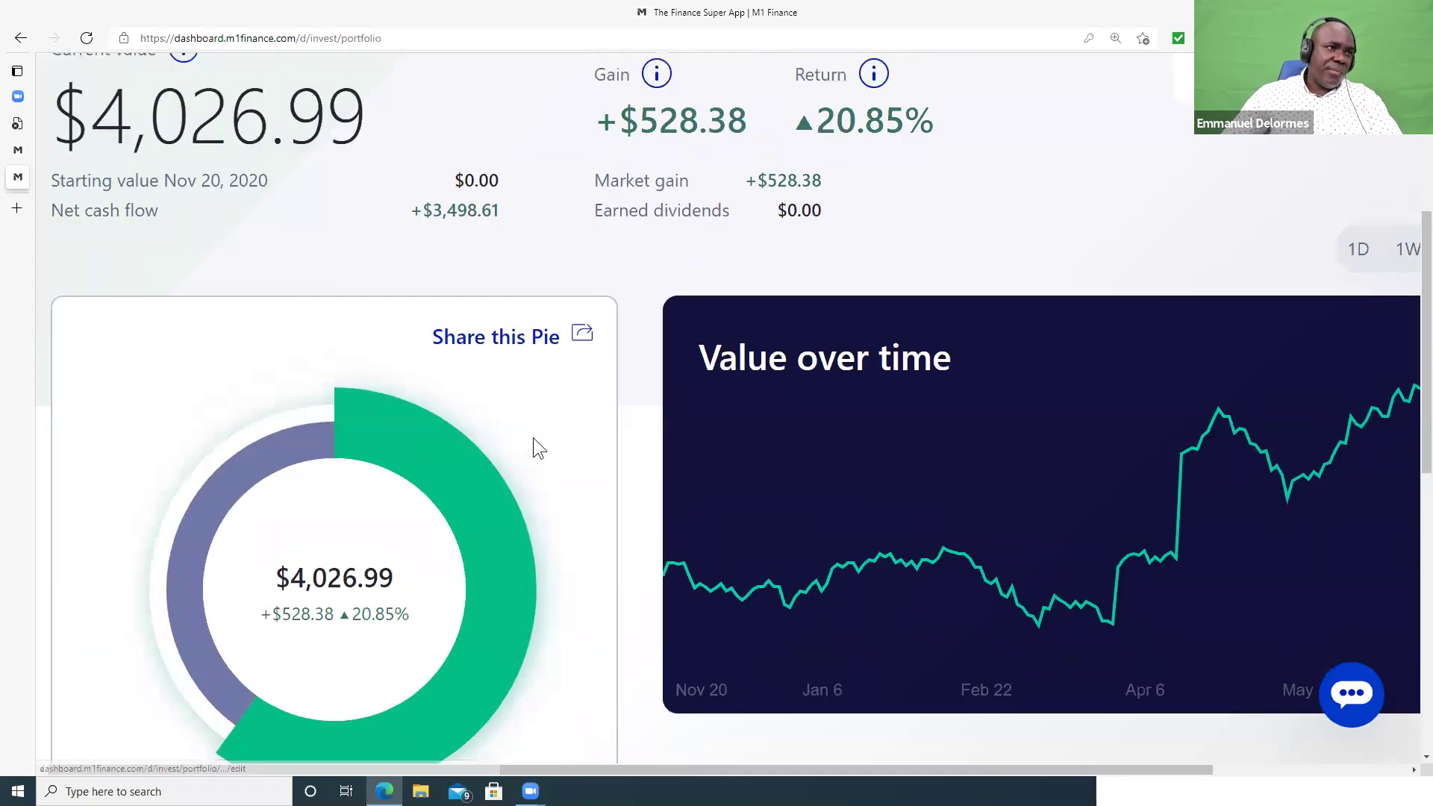
scroll(532, 438, "down", 10)
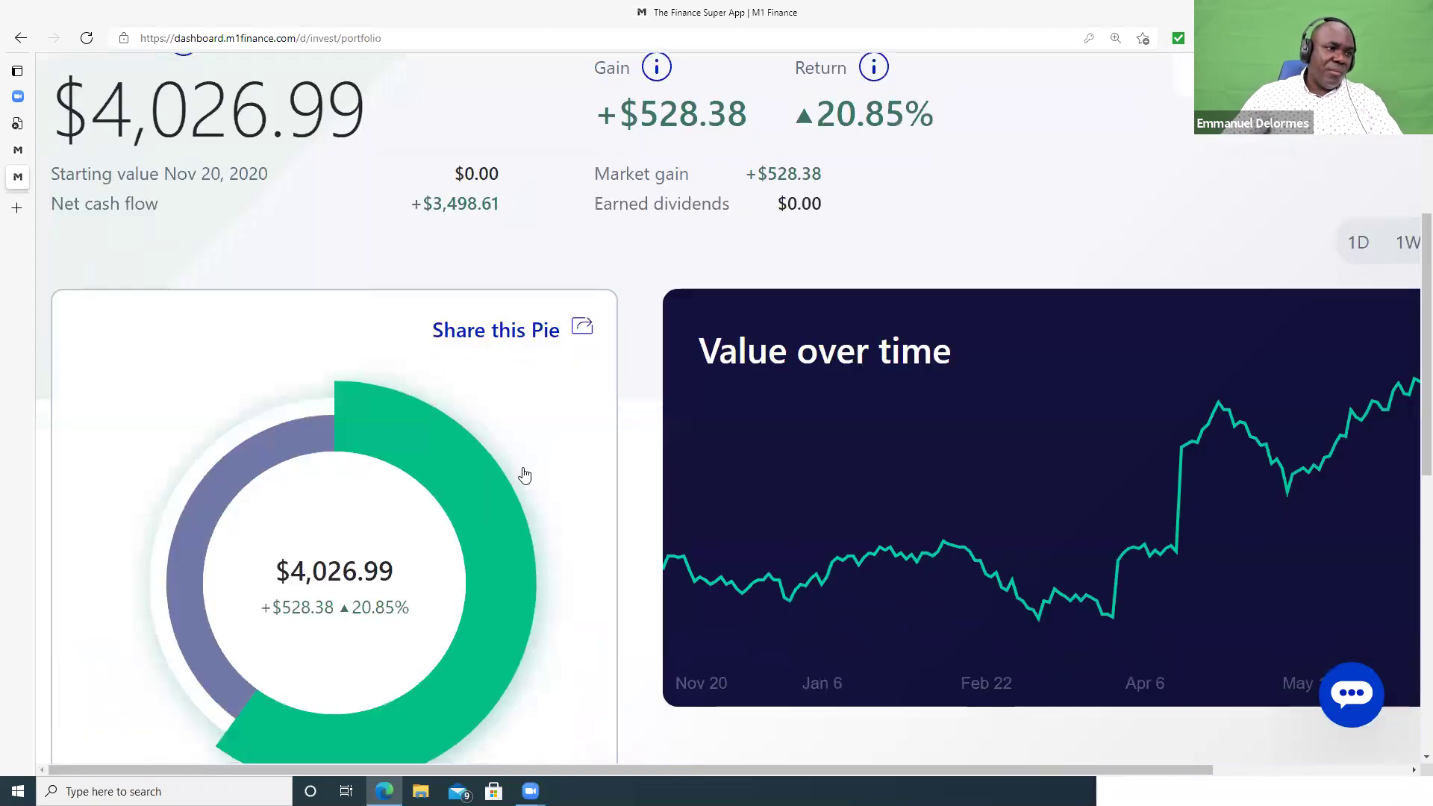
left_click(514, 440)
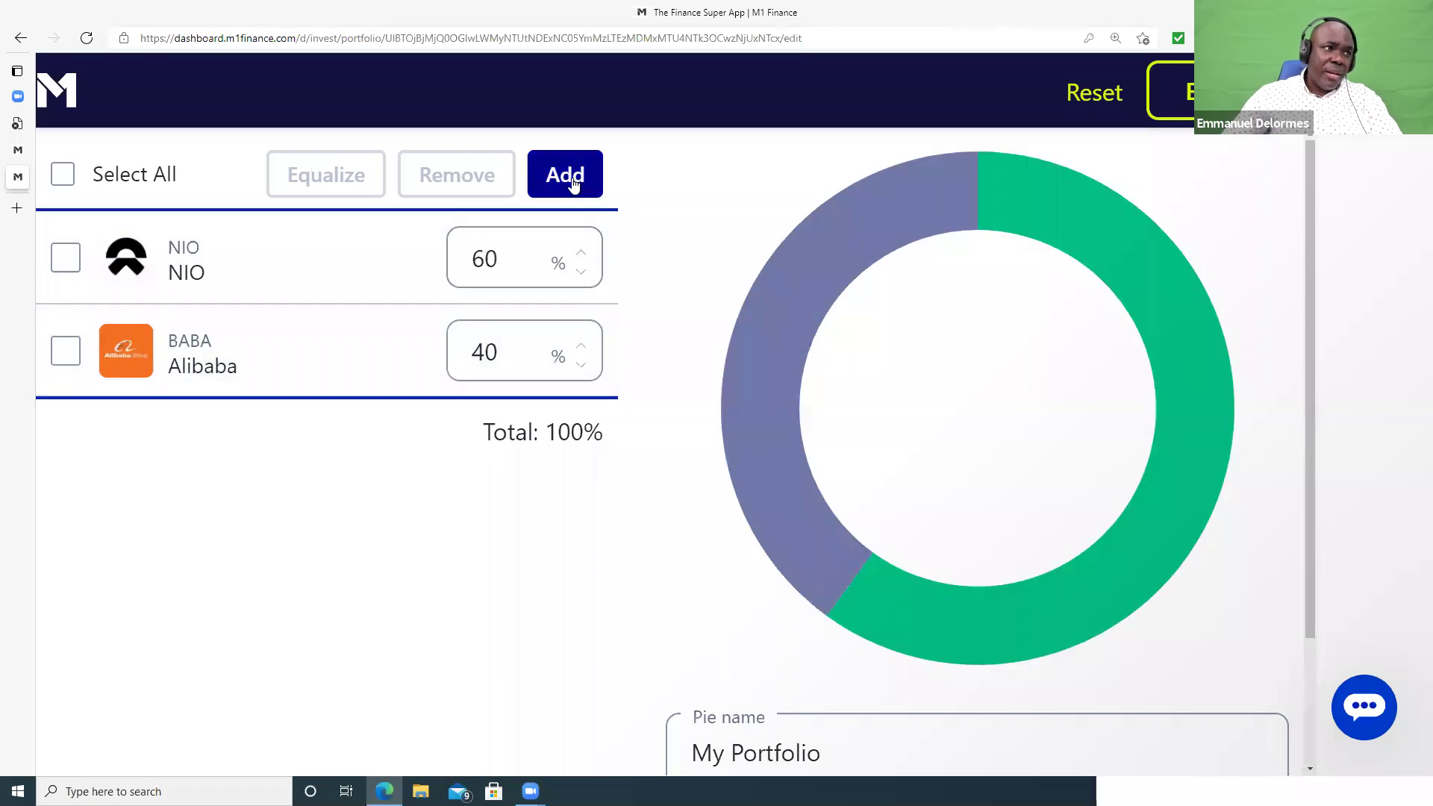
- Add Apple (AAPL), Microsoft (MSFT), Amazon (AMZN) and Alphabet (GOOG) to the pie as new slices
left_click(572, 179)
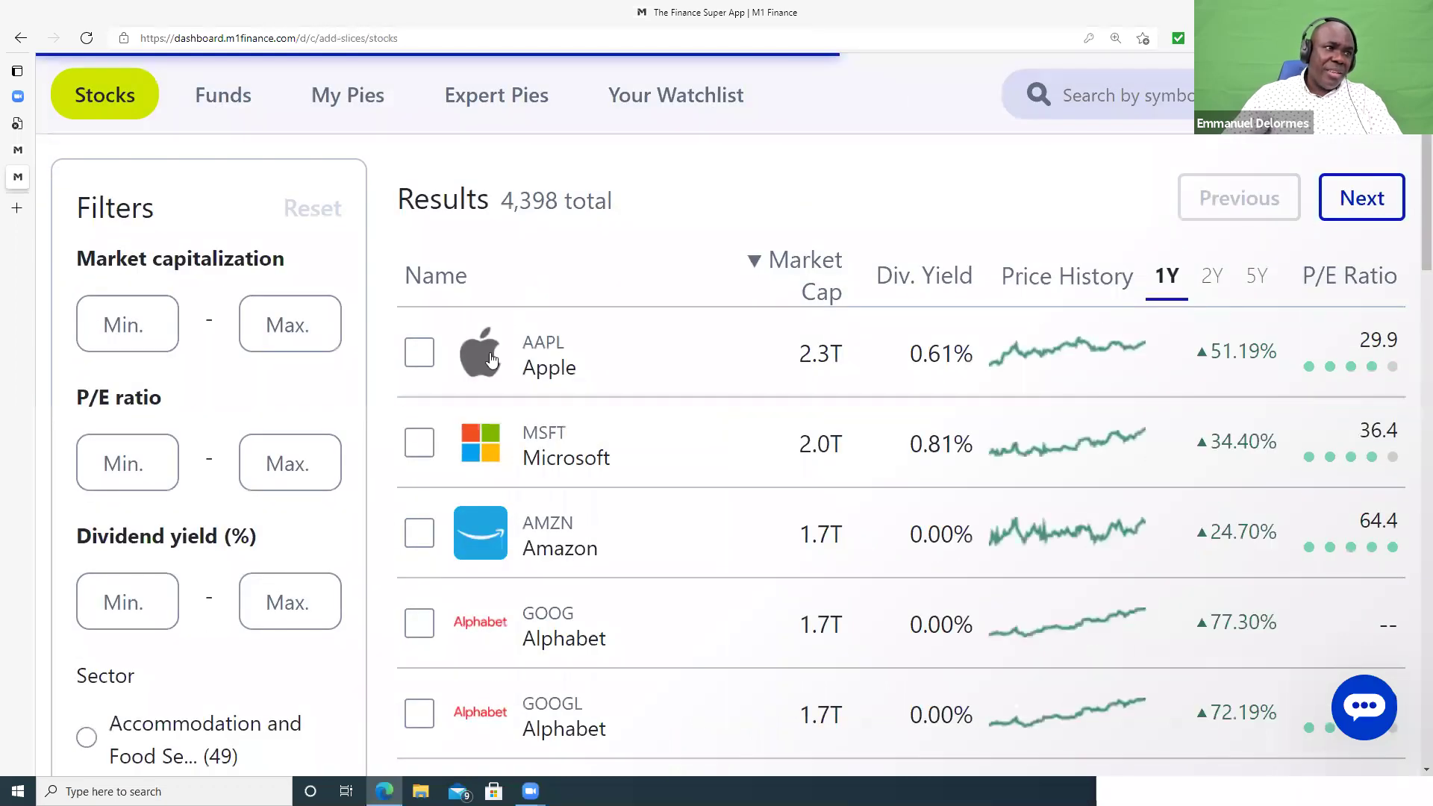
left_click(422, 352)
left_click(420, 442)
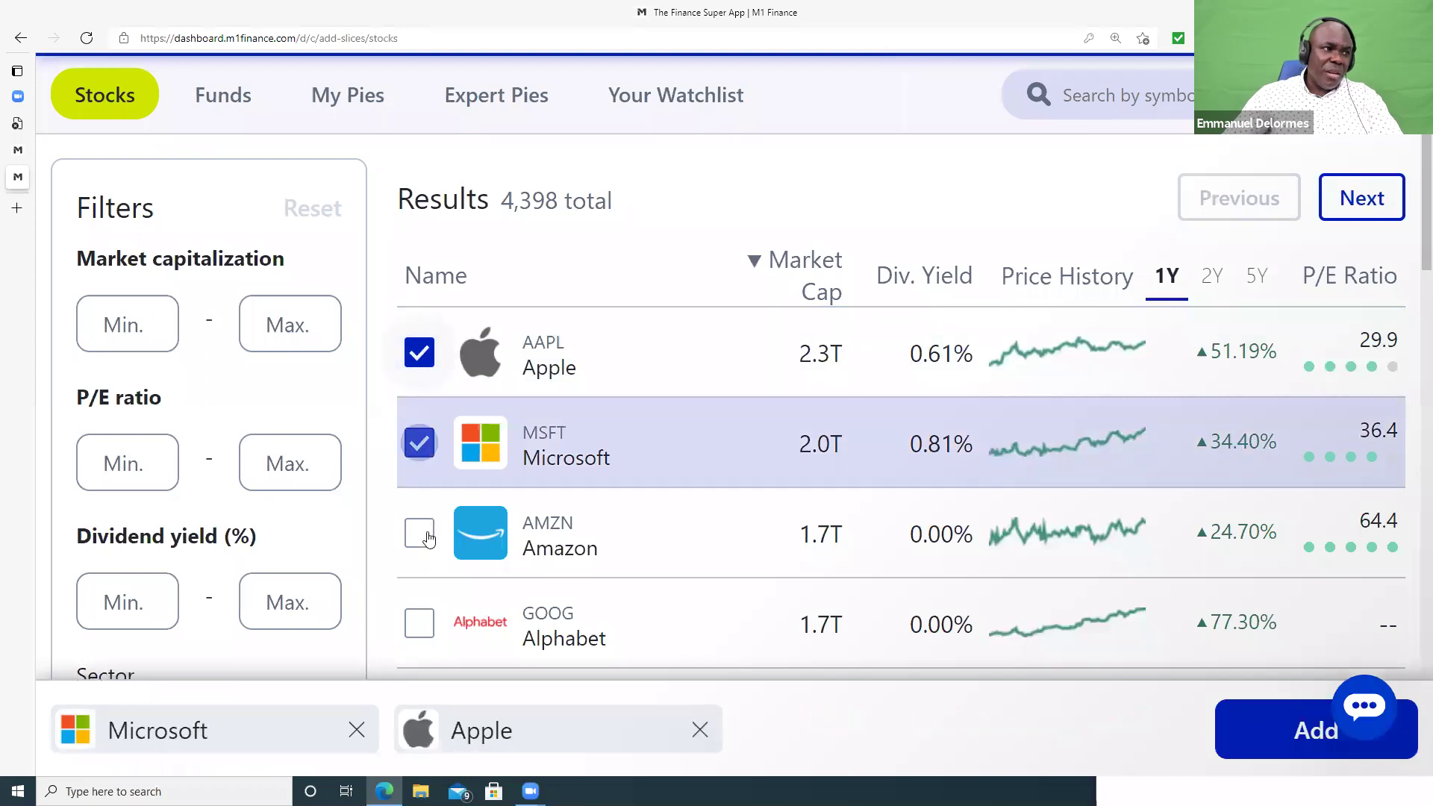
left_click(419, 533)
left_click(419, 623)
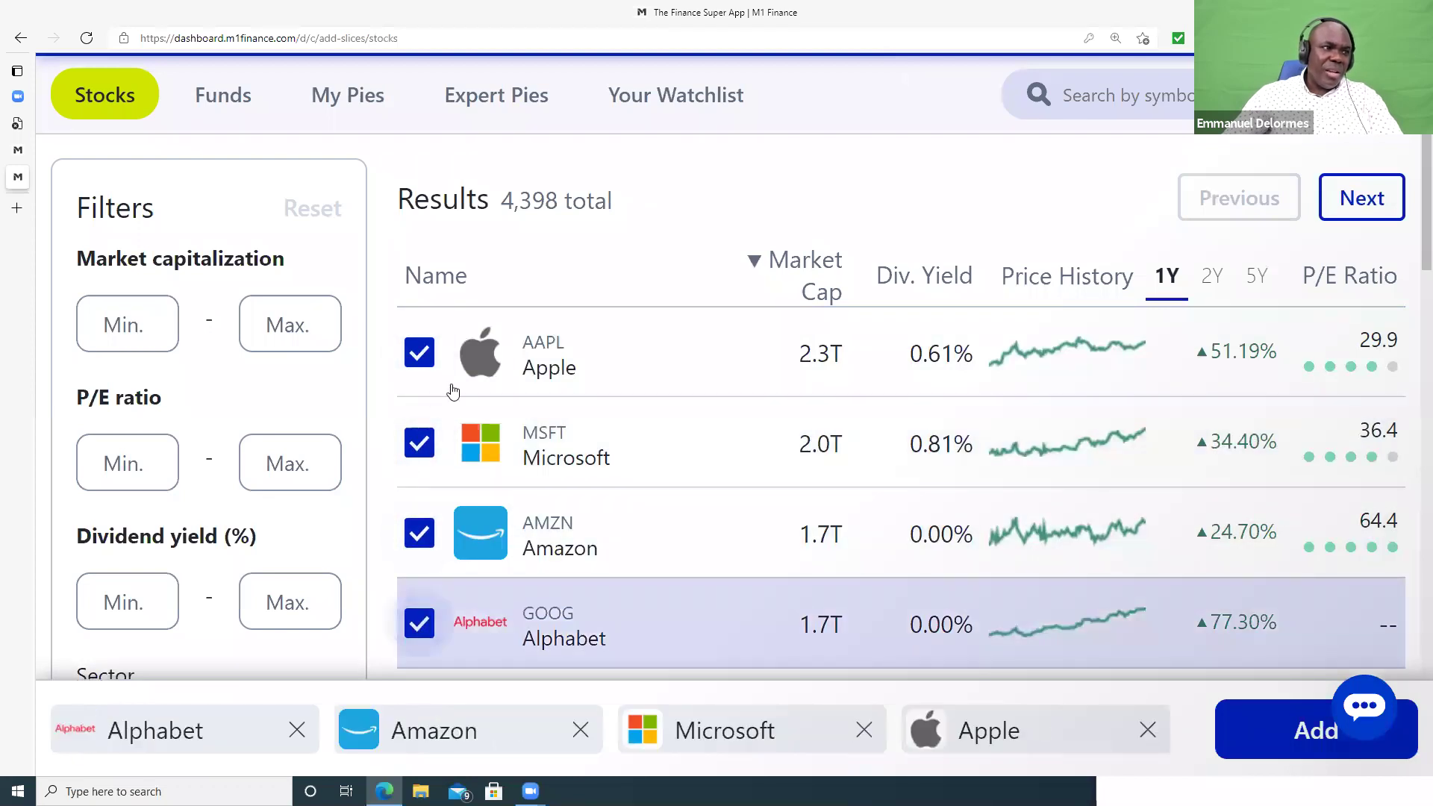
left_click(1283, 732)
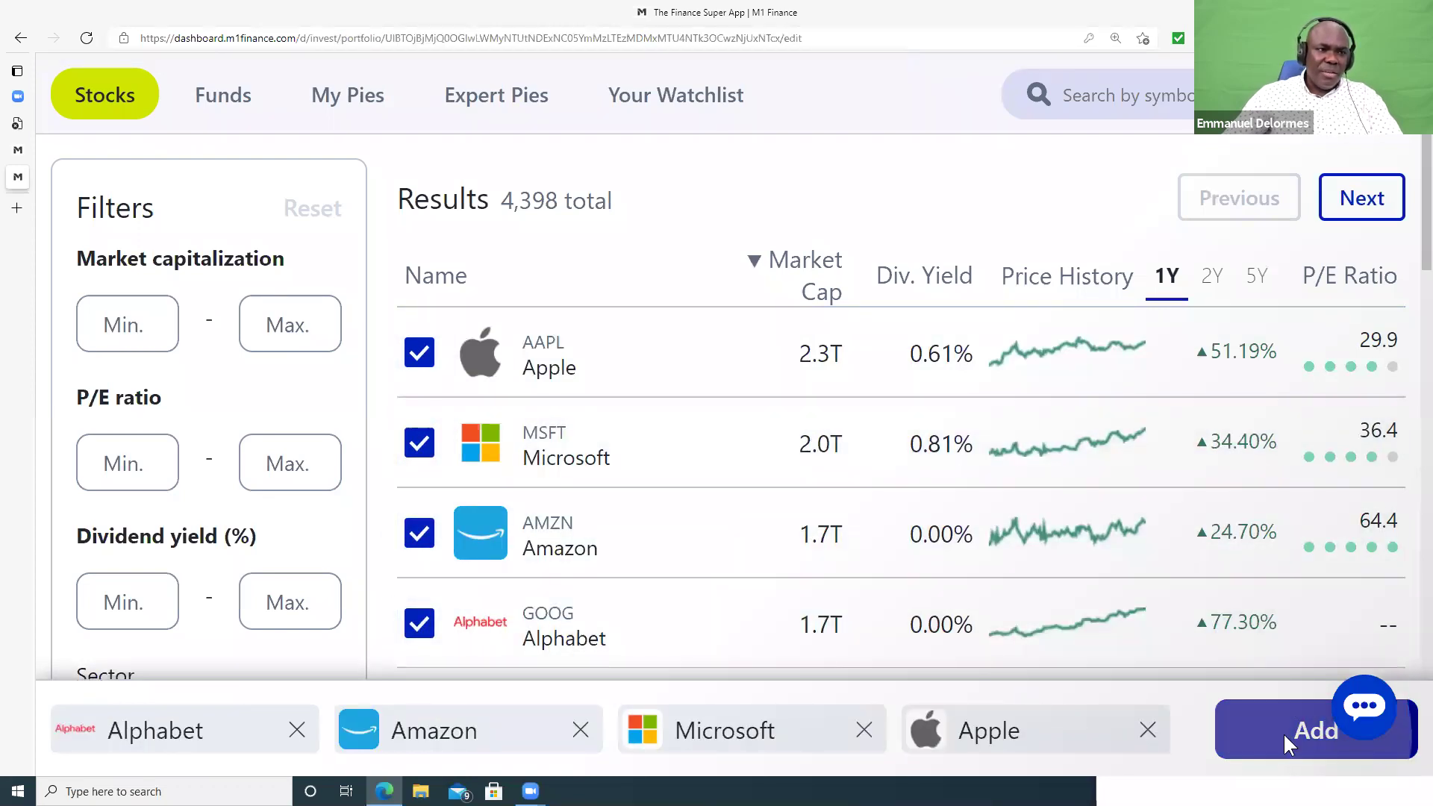
- Remove the newly added Alphabet, Amazon, Microsoft and Apple slices from the pie
scroll(488, 325, "down", 1)
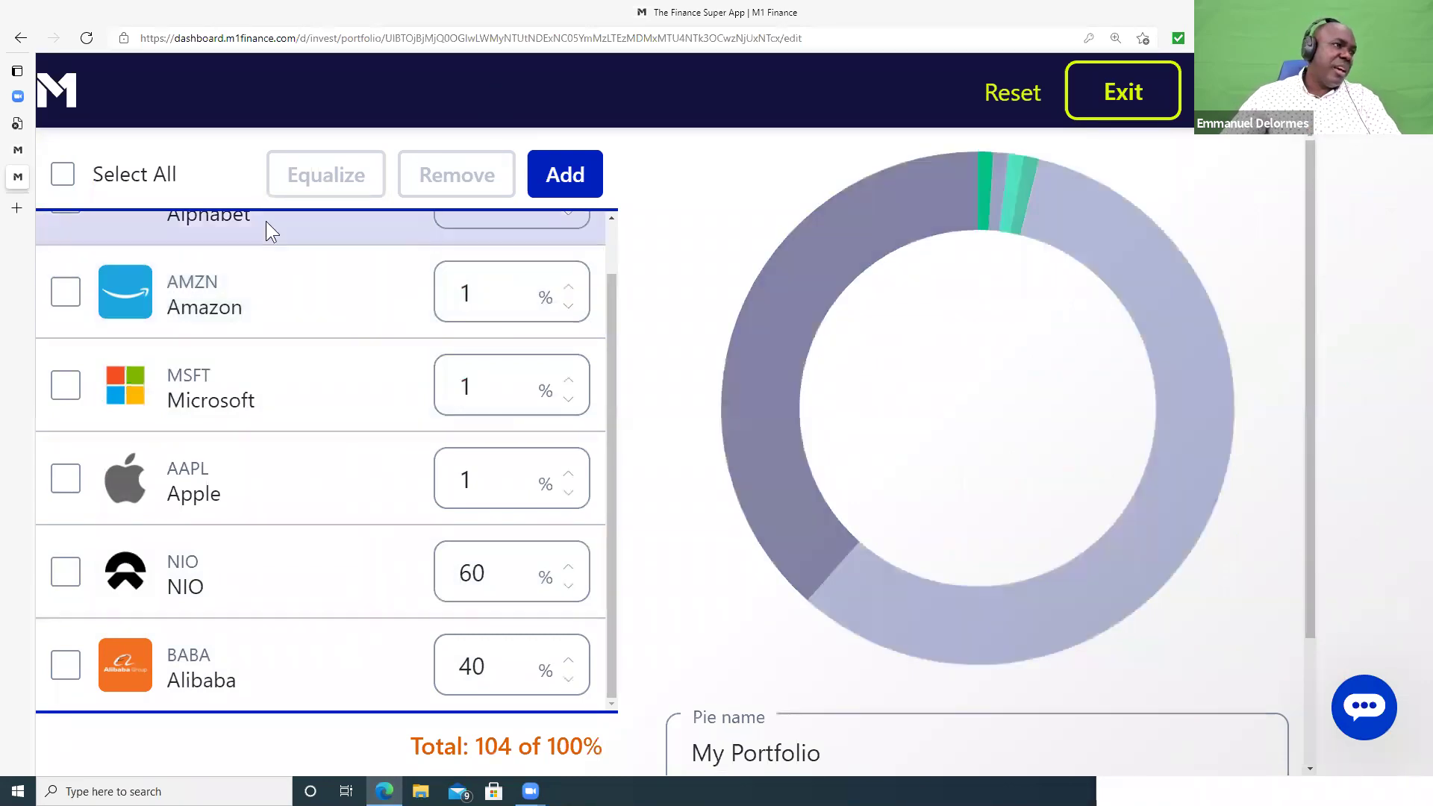
scroll(127, 283, "up", 1)
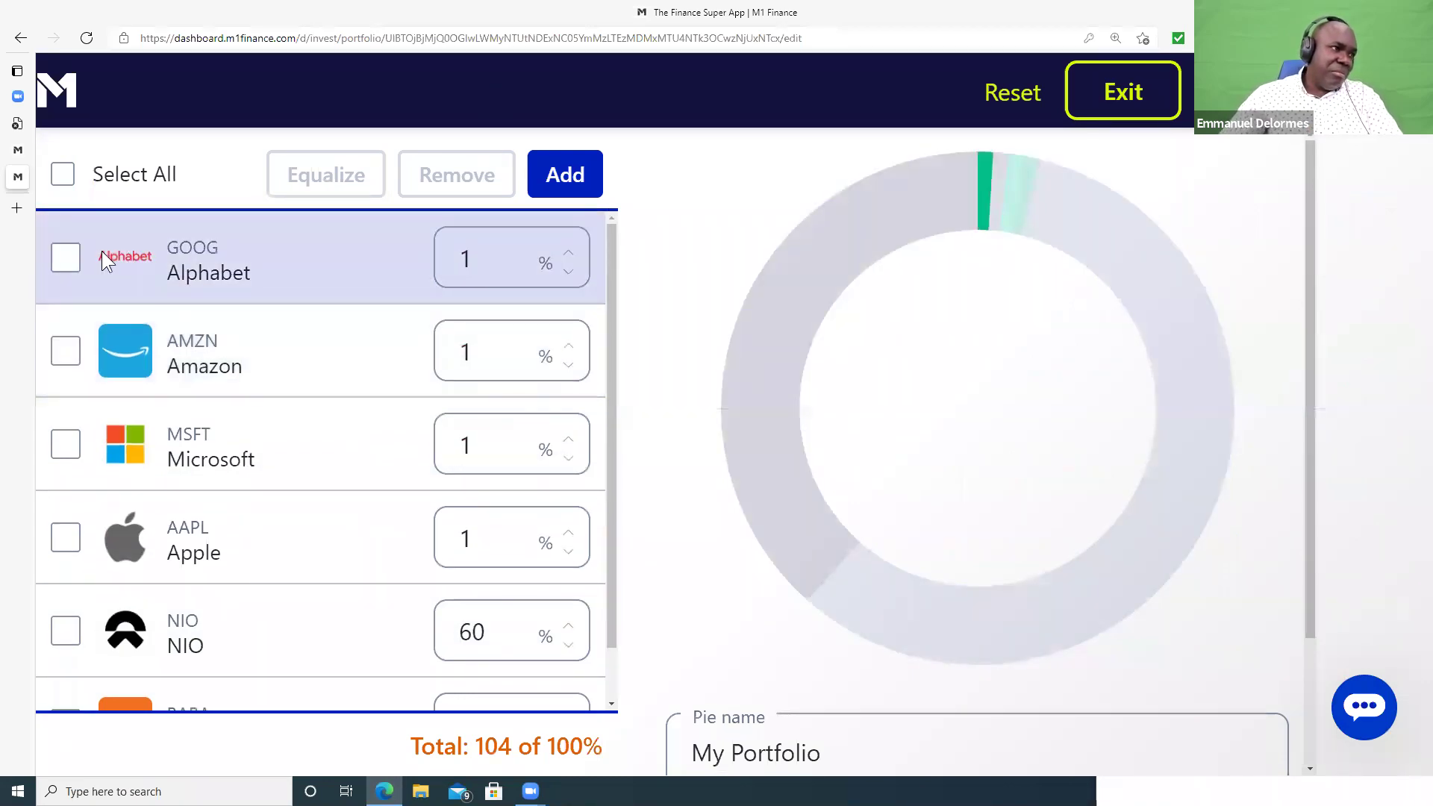
left_click(71, 260)
left_click(67, 351)
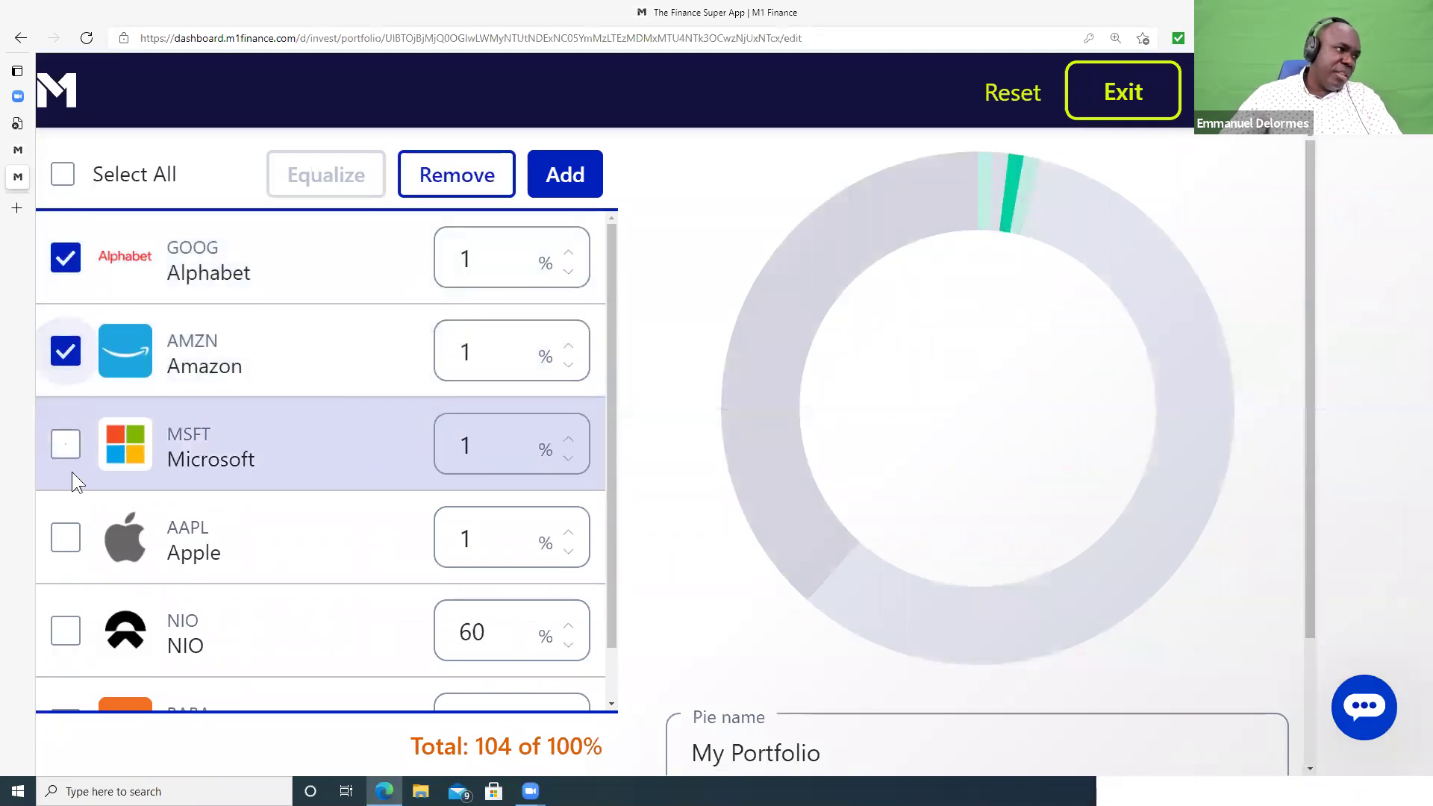
left_click(67, 452)
left_click(65, 541)
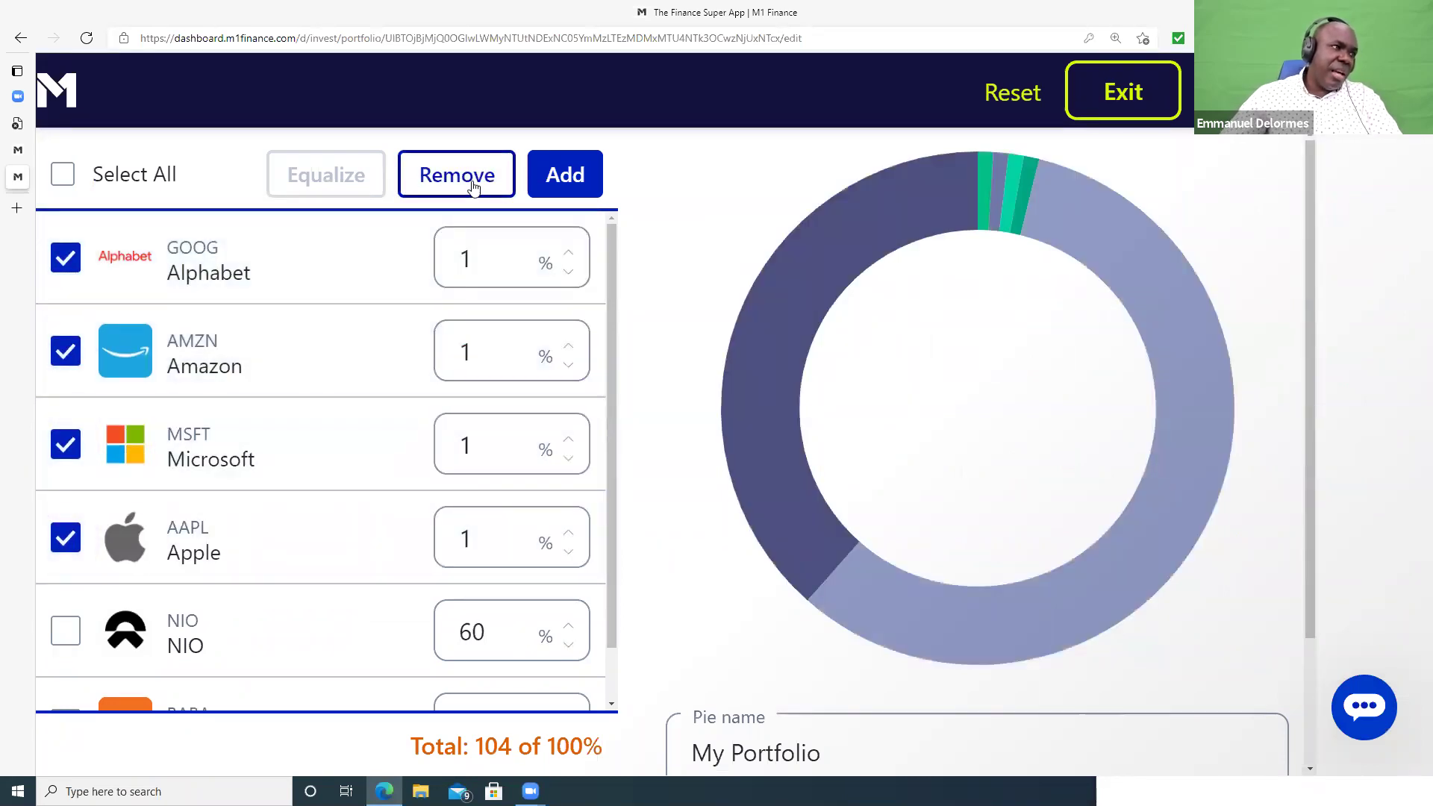
left_click(461, 178)
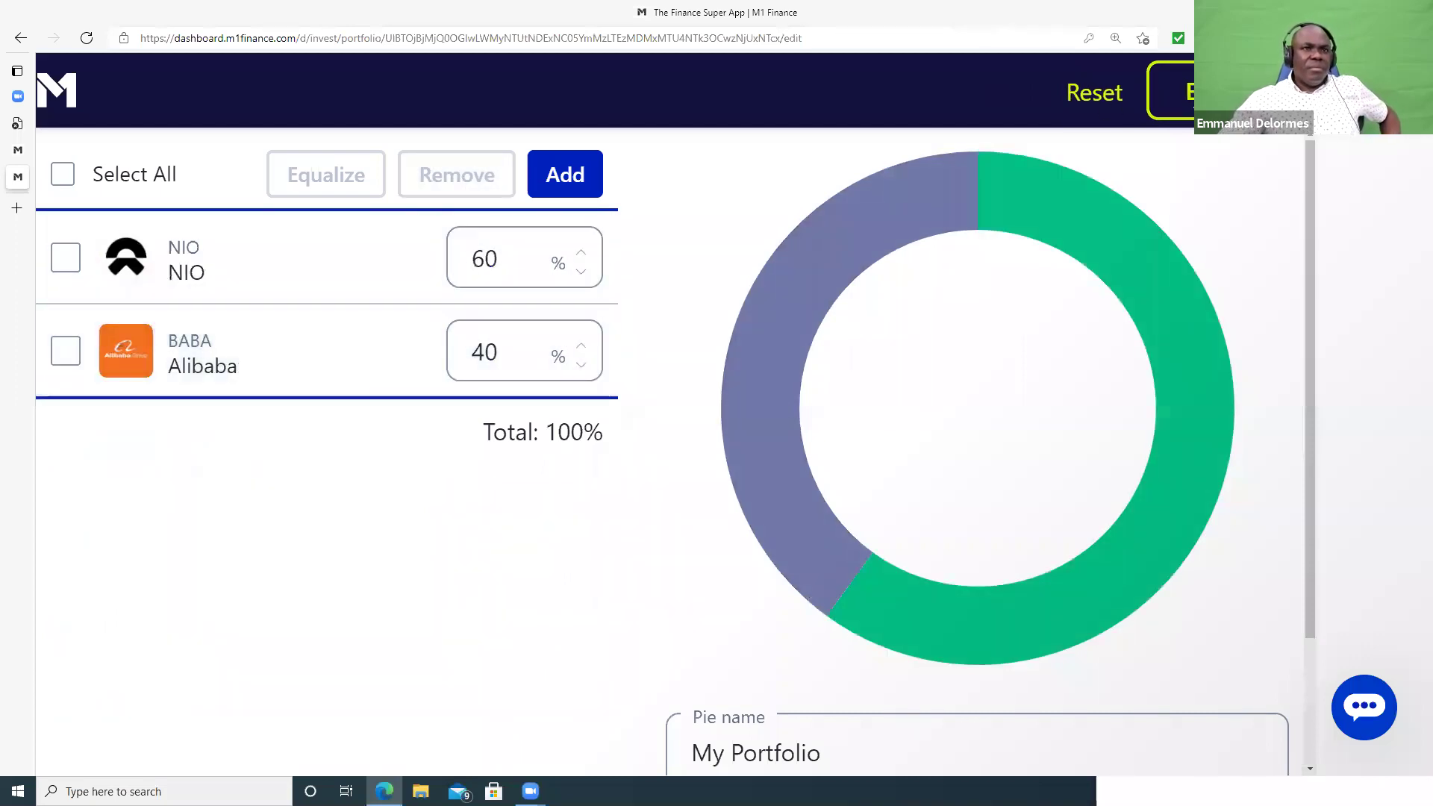
- Leave the pie editor and view the account's activity and its holdings
left_click(1166, 101)
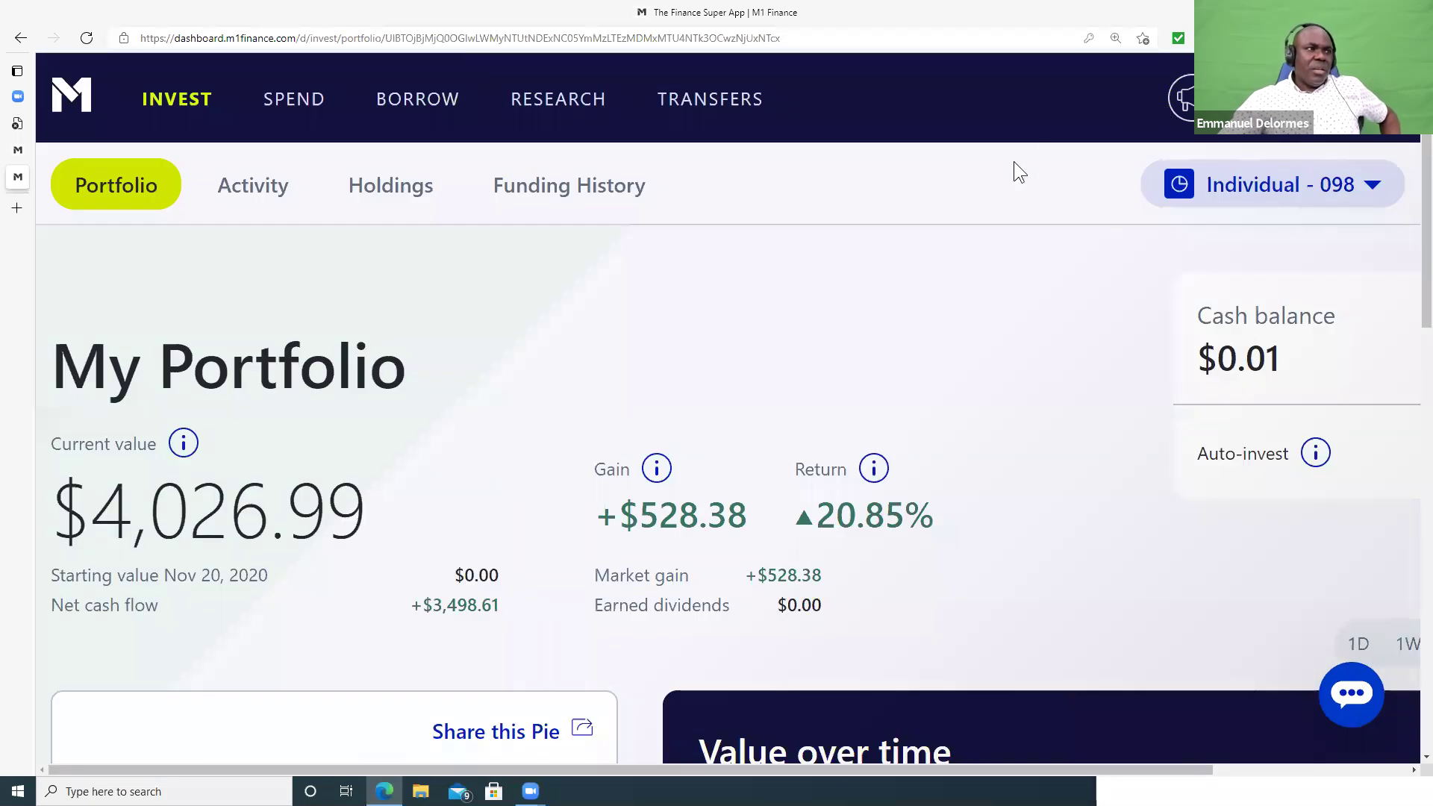
left_click(259, 189)
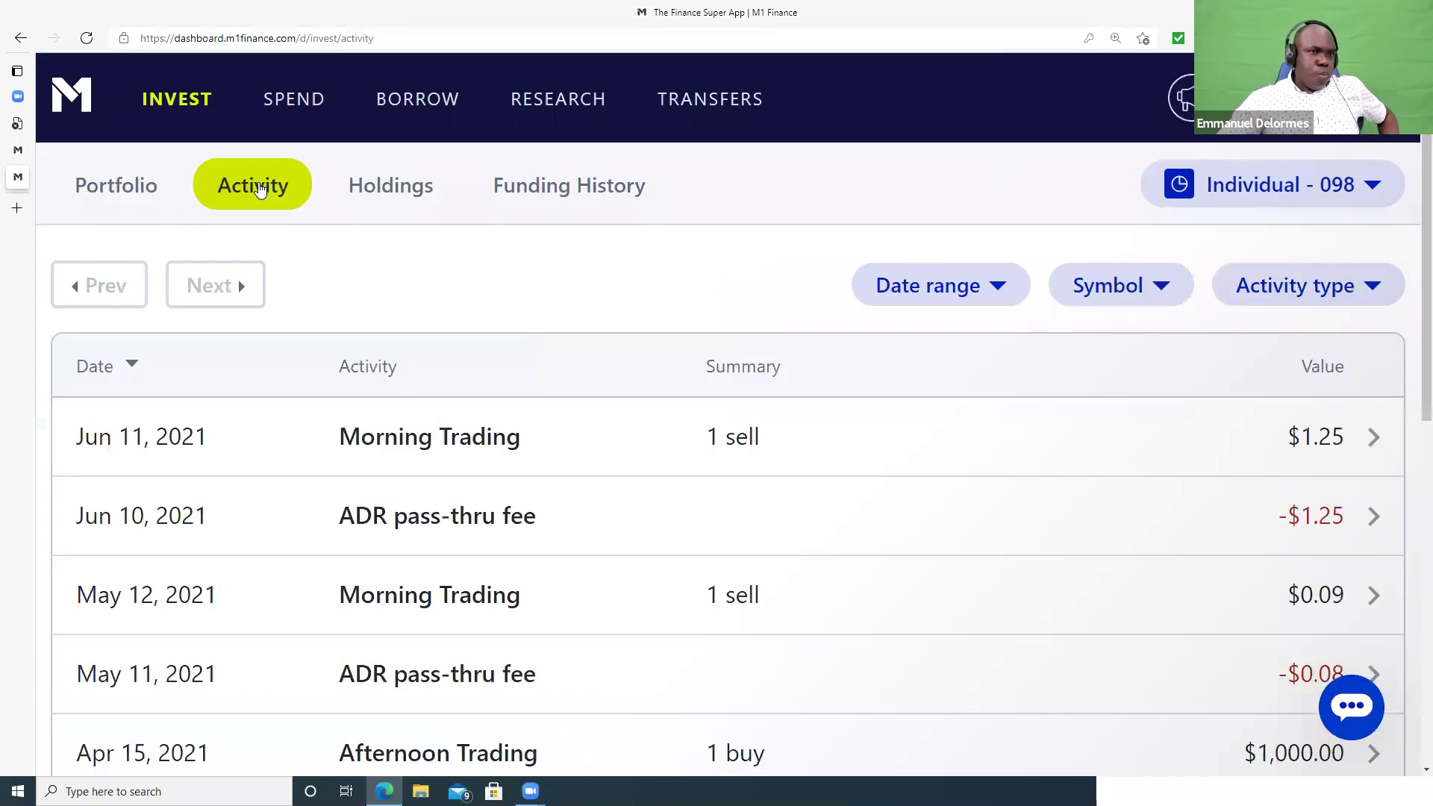
left_click_drag(383, 192, 388, 192)
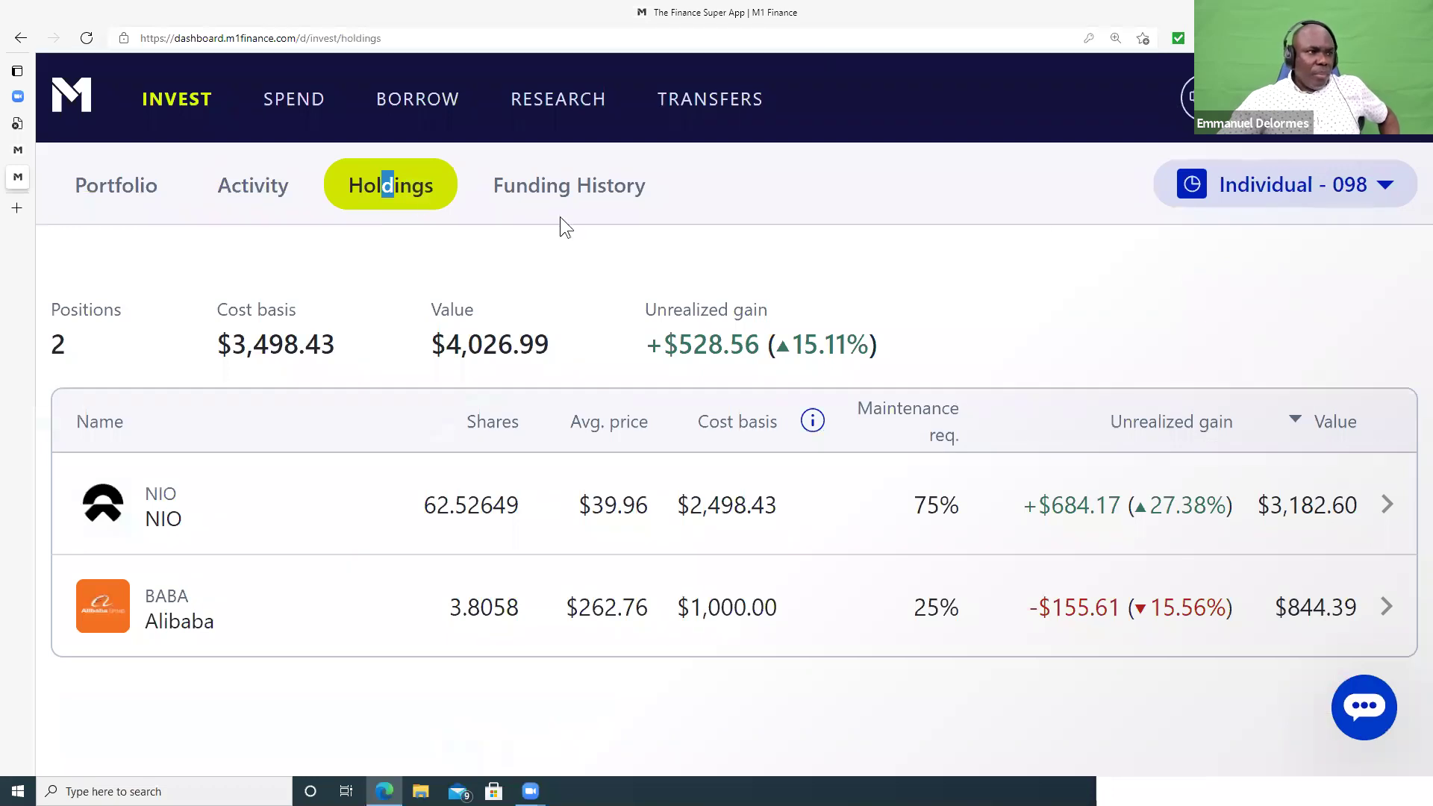
- Switch to the first individual account in the account list, look over its pie and view its holdings
left_click(1380, 198)
left_click(1074, 263)
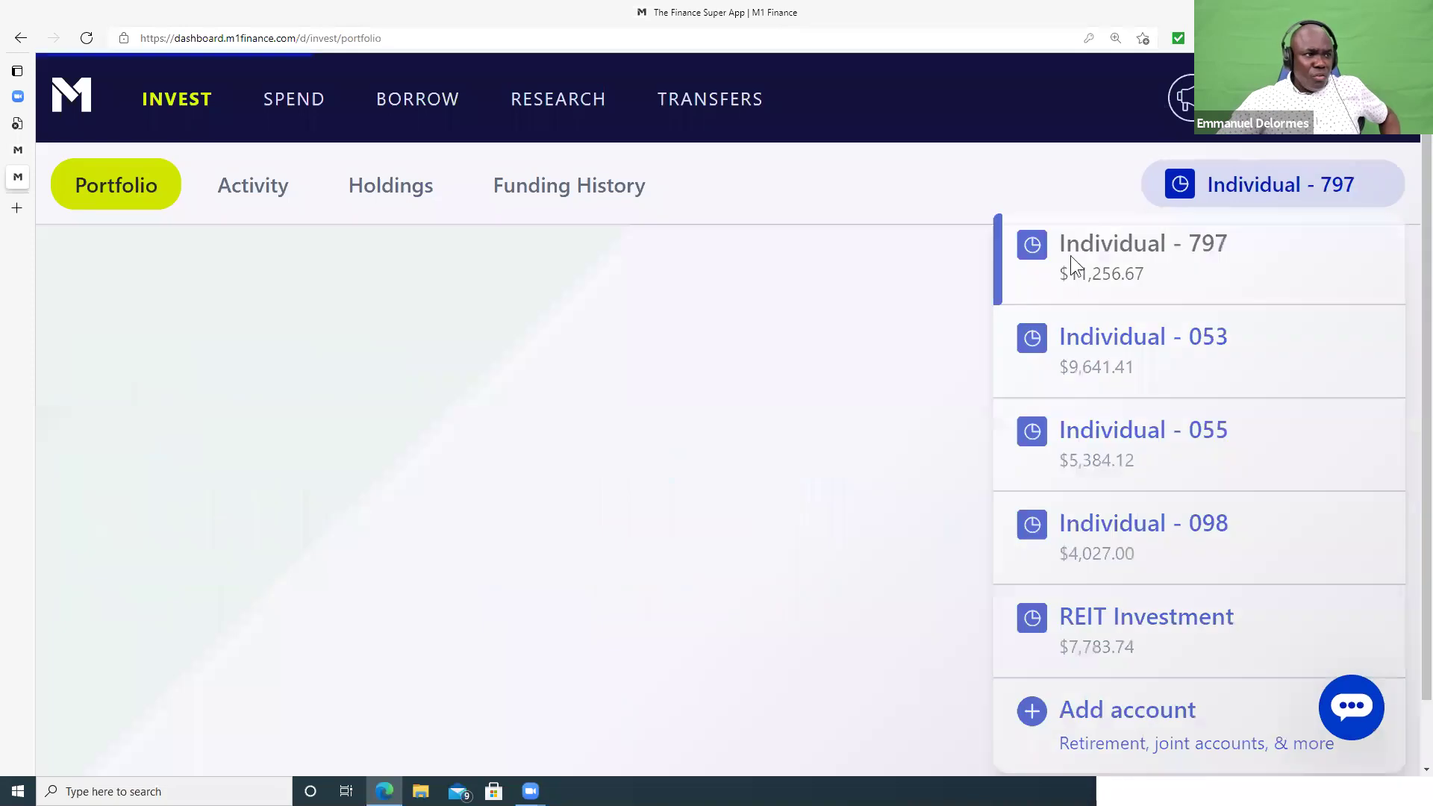
scroll(669, 365, "down", 7)
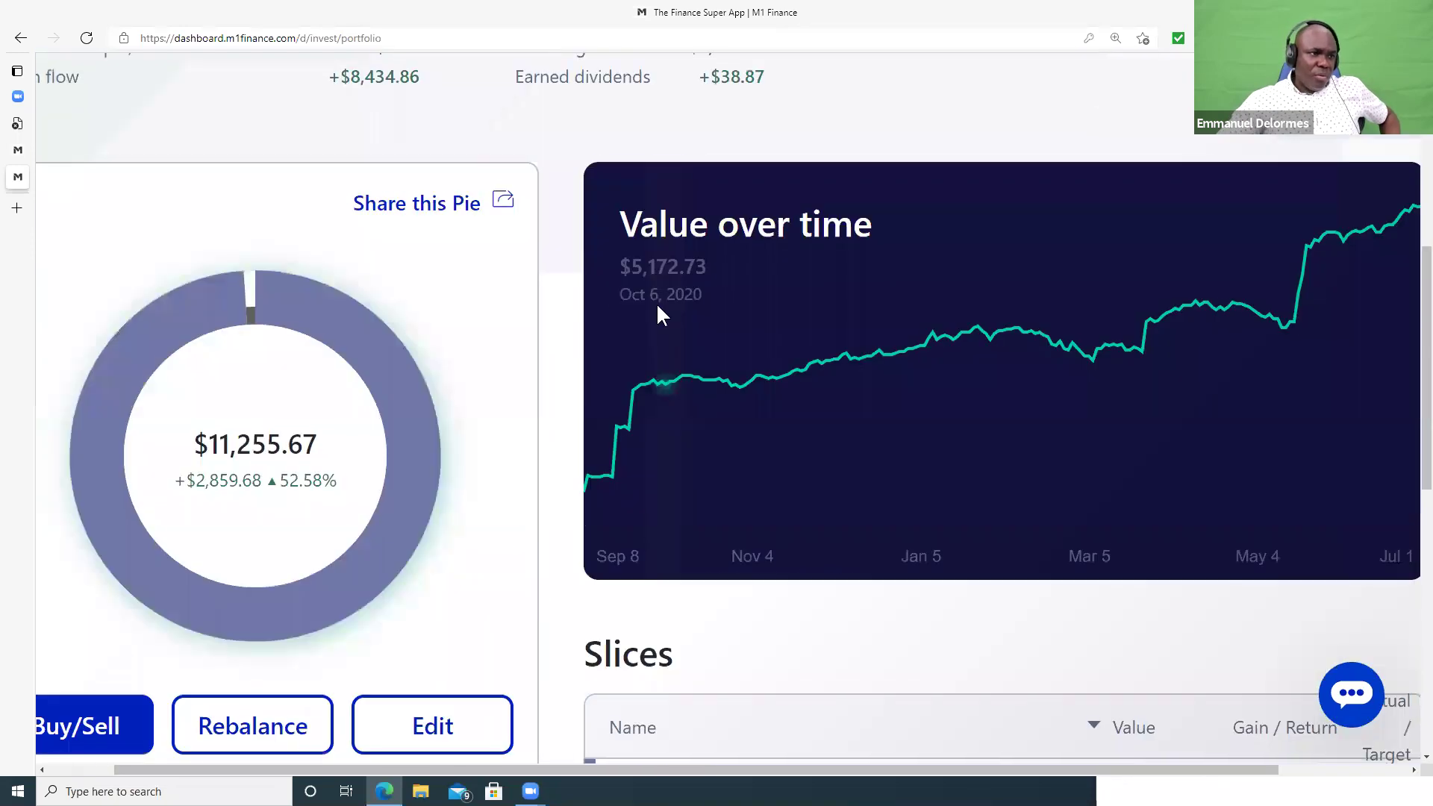
scroll(379, 240, "up", 7)
left_click(306, 192)
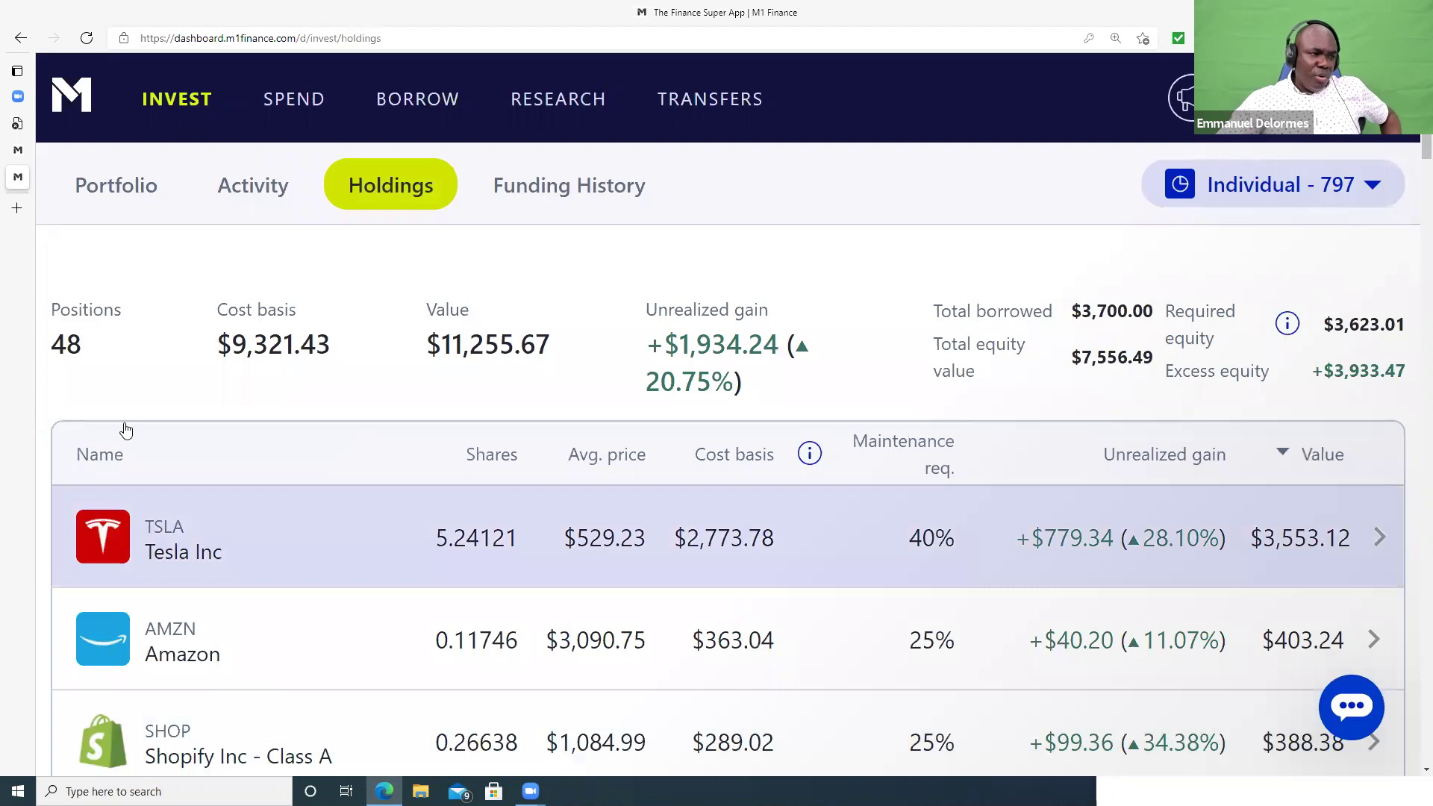
- Switch to the second individual account in the account list and examine its holdings from NIO down to Amazon
left_click(1373, 187)
left_click(1113, 351)
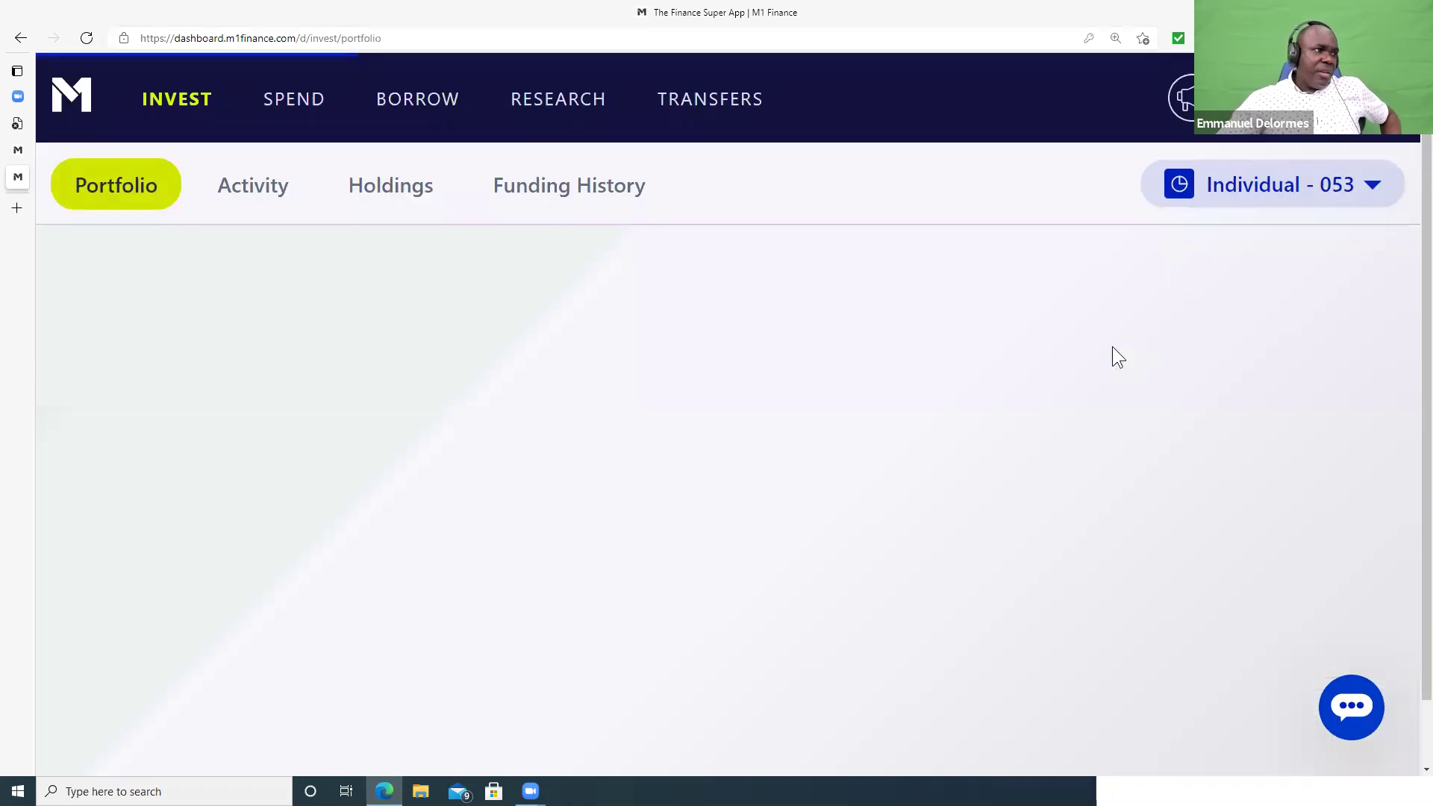
left_click(286, 188)
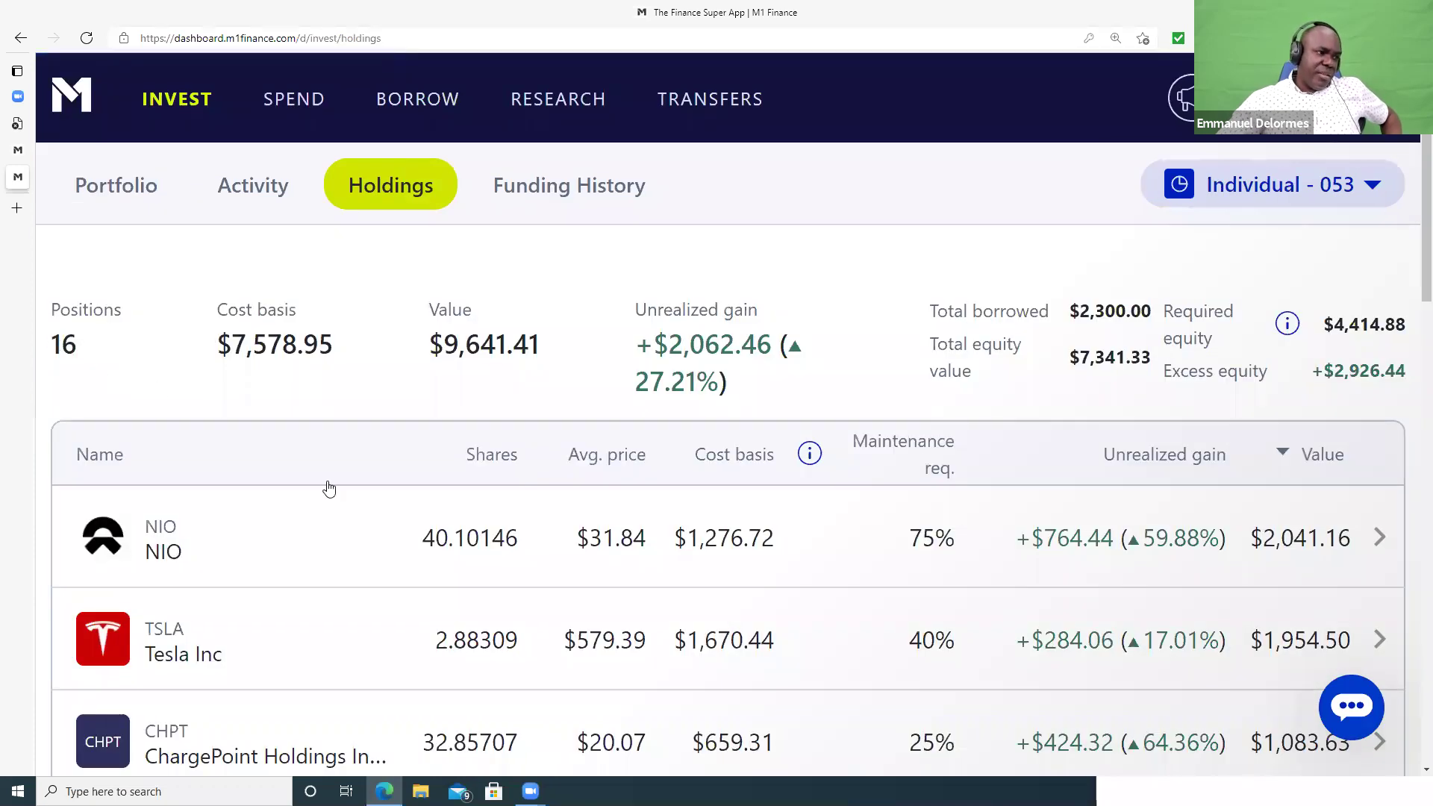
scroll(378, 521, "down", 5)
scroll(307, 550, "down", 6)
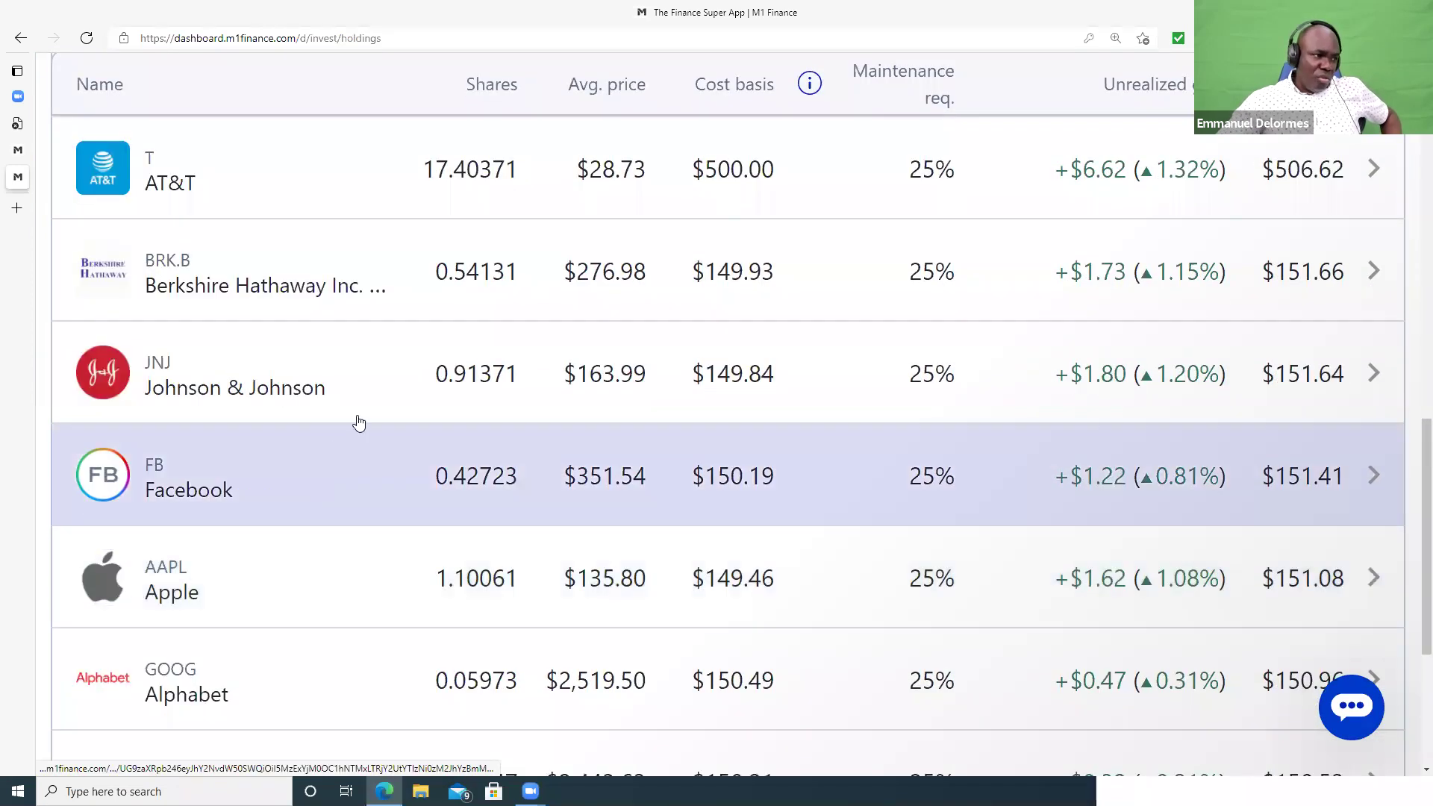
scroll(400, 382, "up", 10)
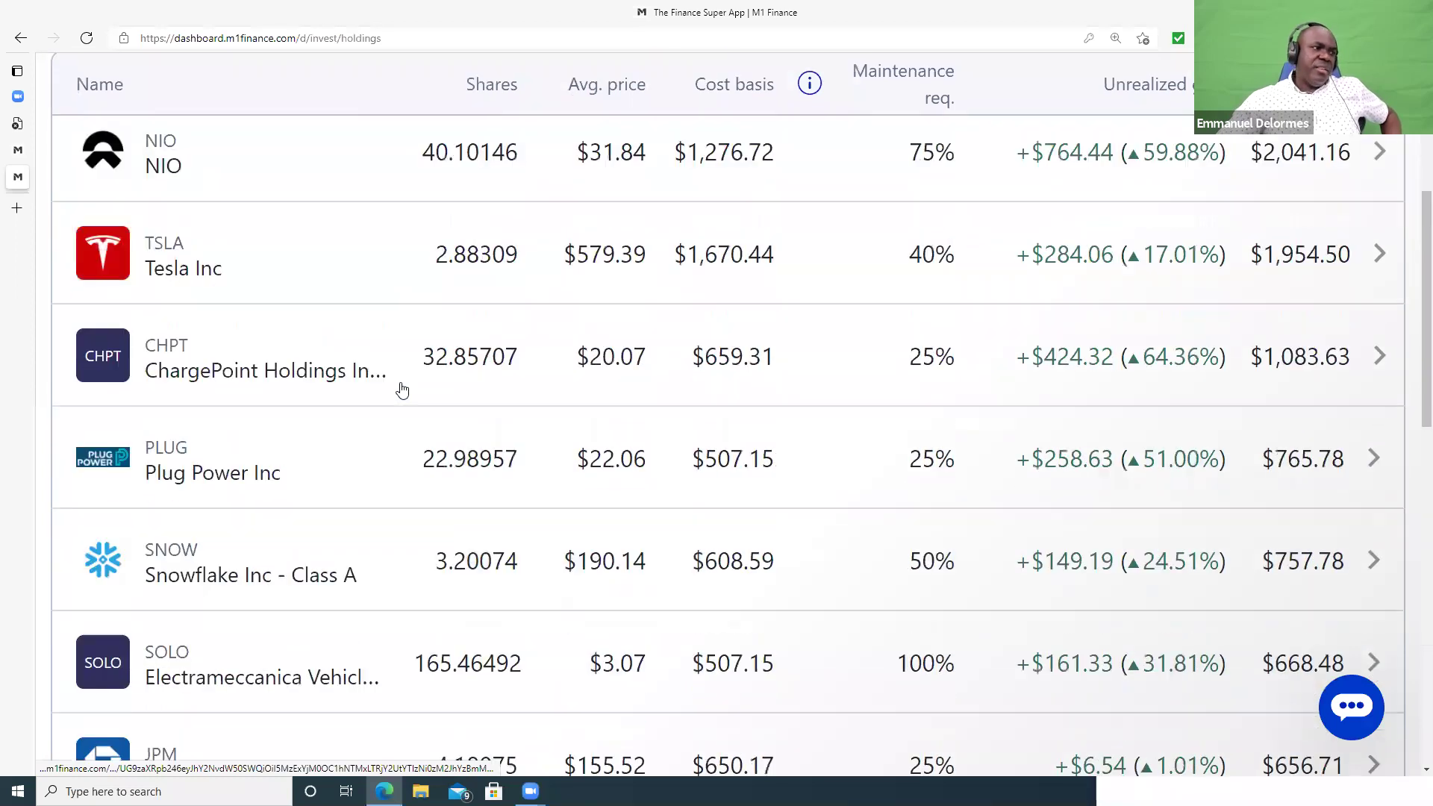
scroll(402, 389, "down", 15)
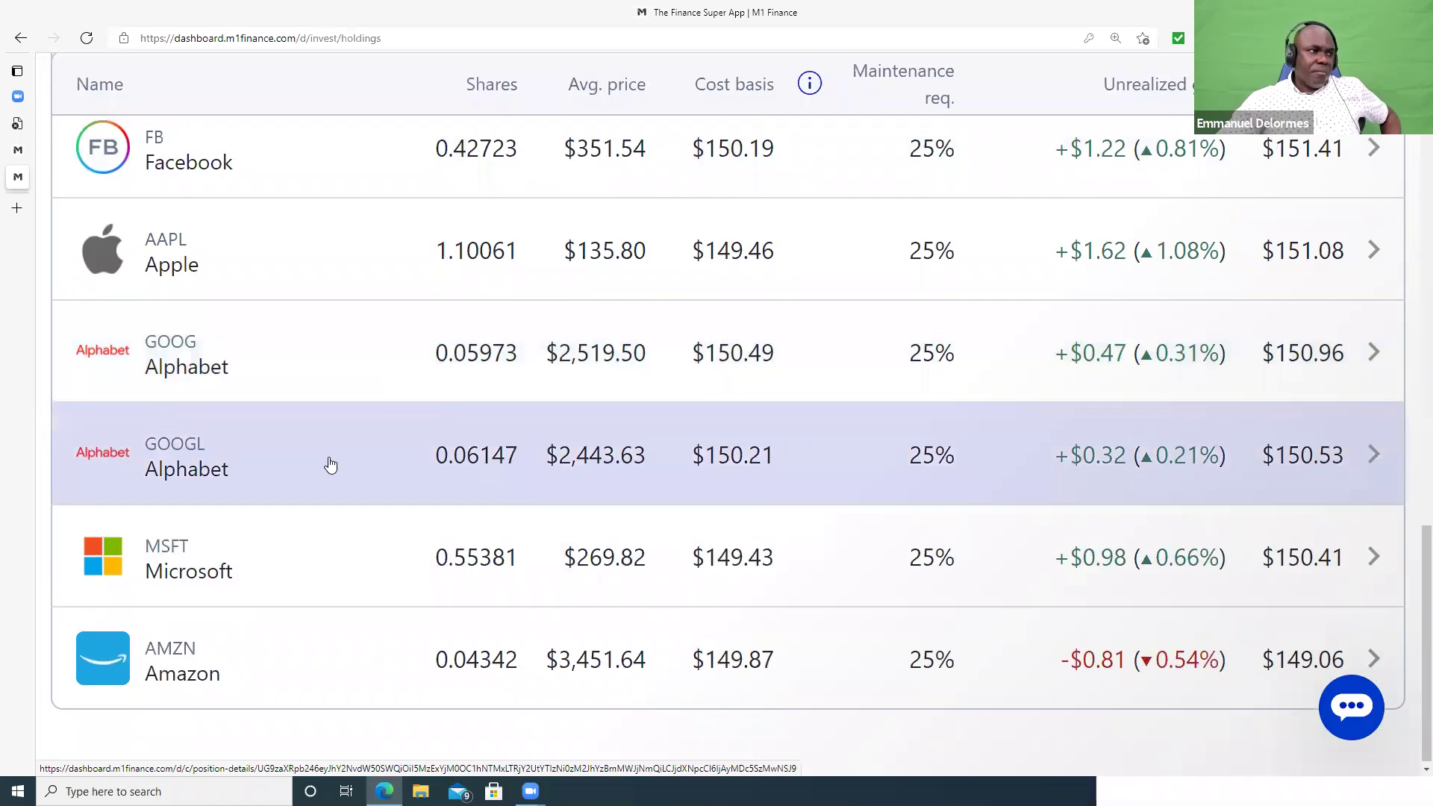
- Open the research section's list of own pies and look through the unused and used pies
scroll(603, 395, "up", 15)
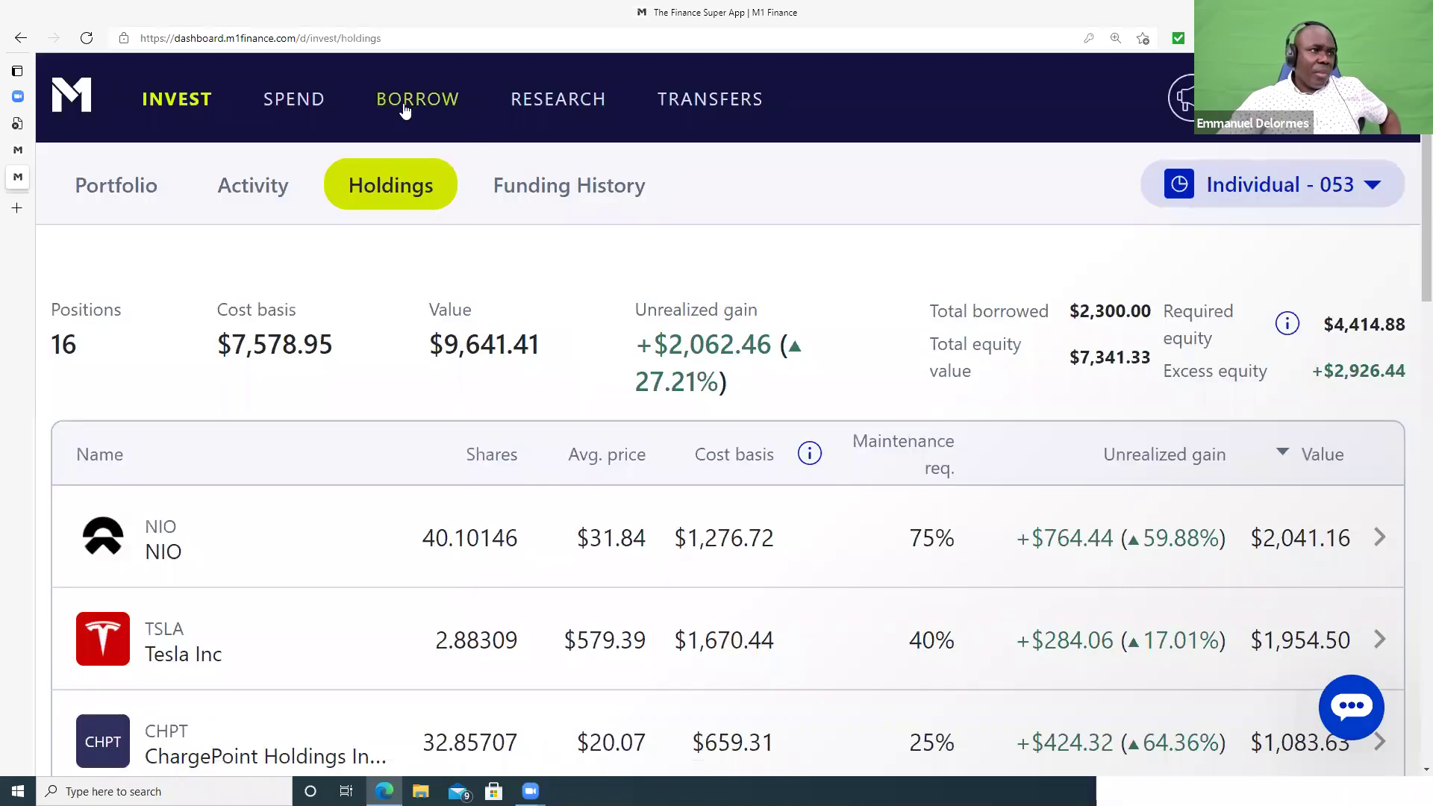
left_click(545, 107)
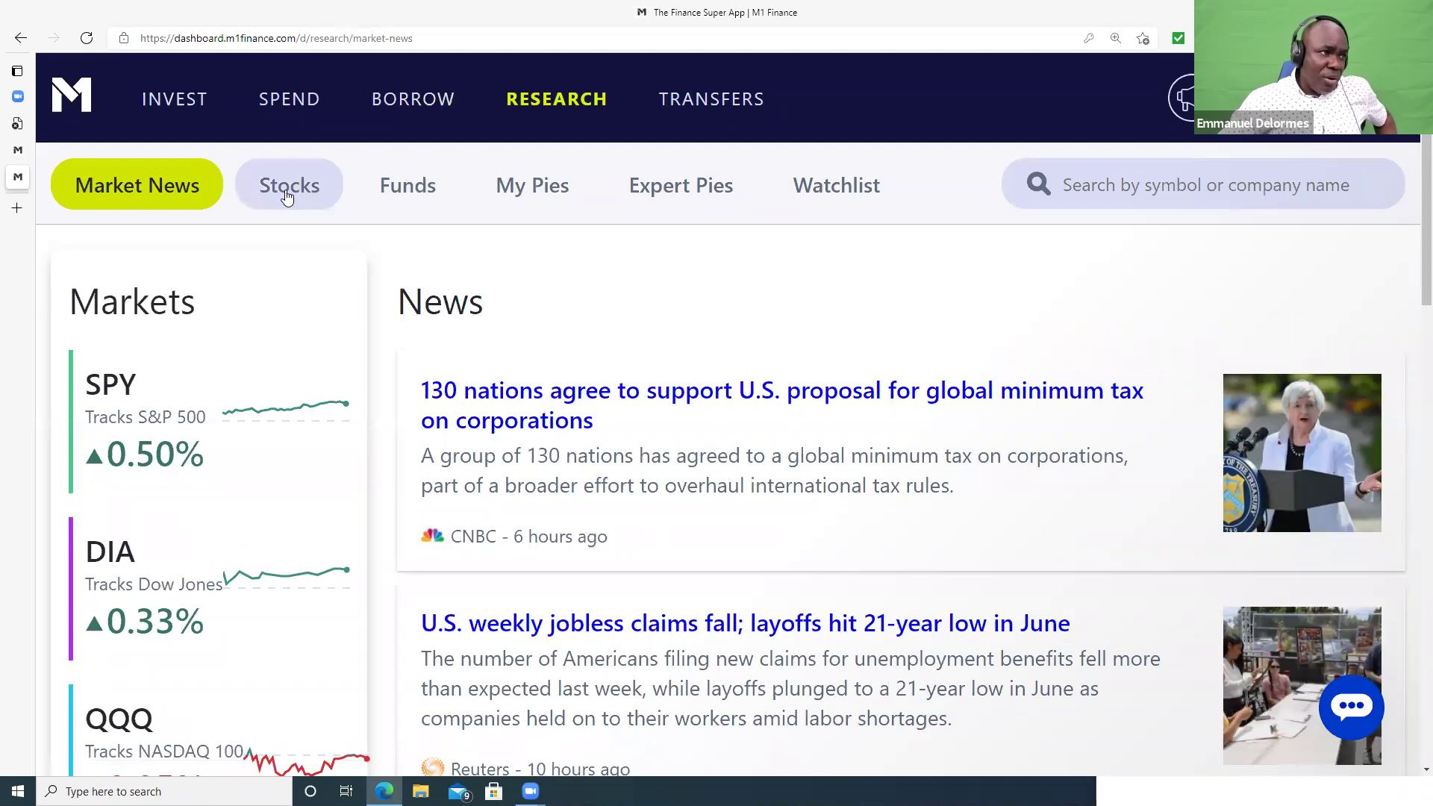
left_click(525, 191)
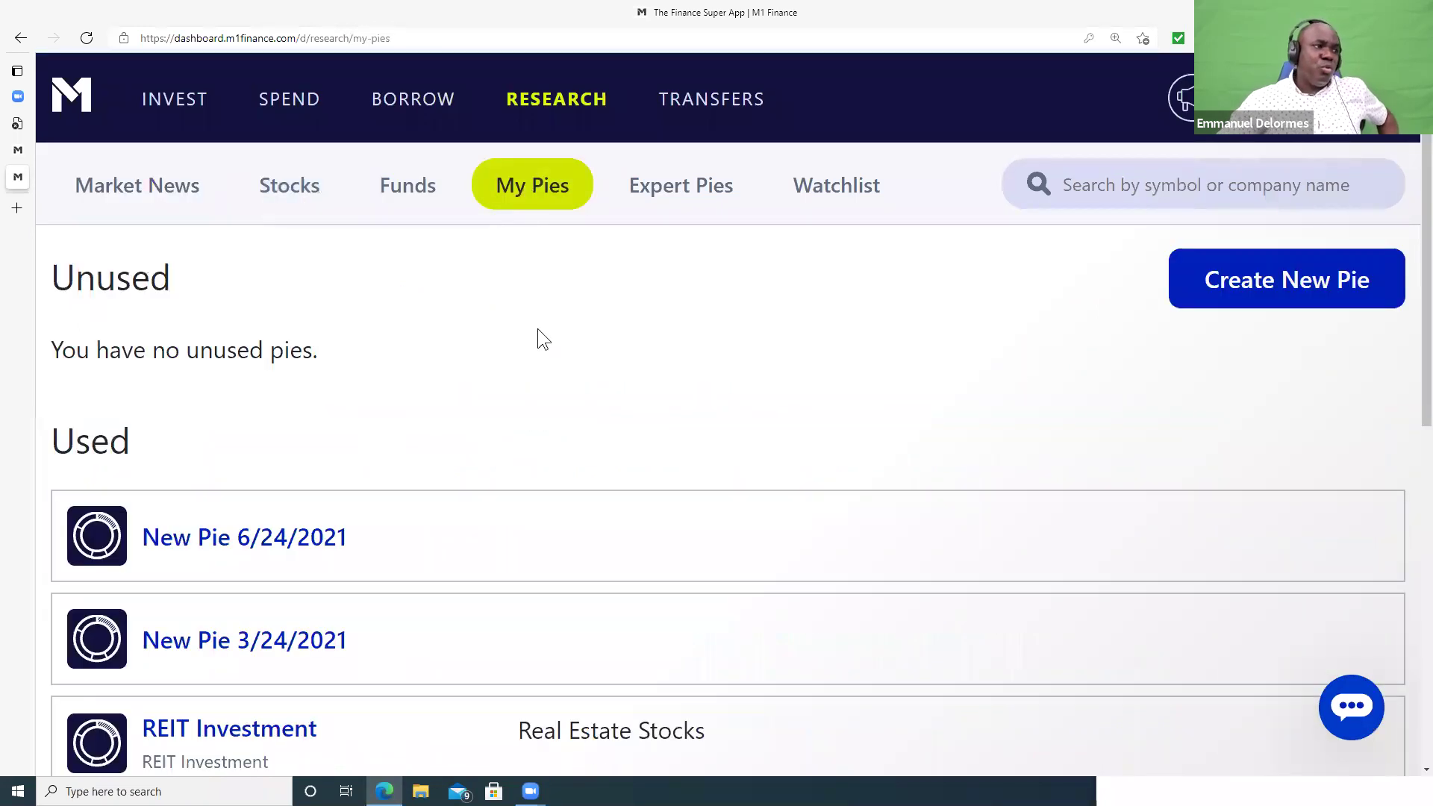
scroll(539, 336, "down", 2)
scroll(540, 343, "down", 4)
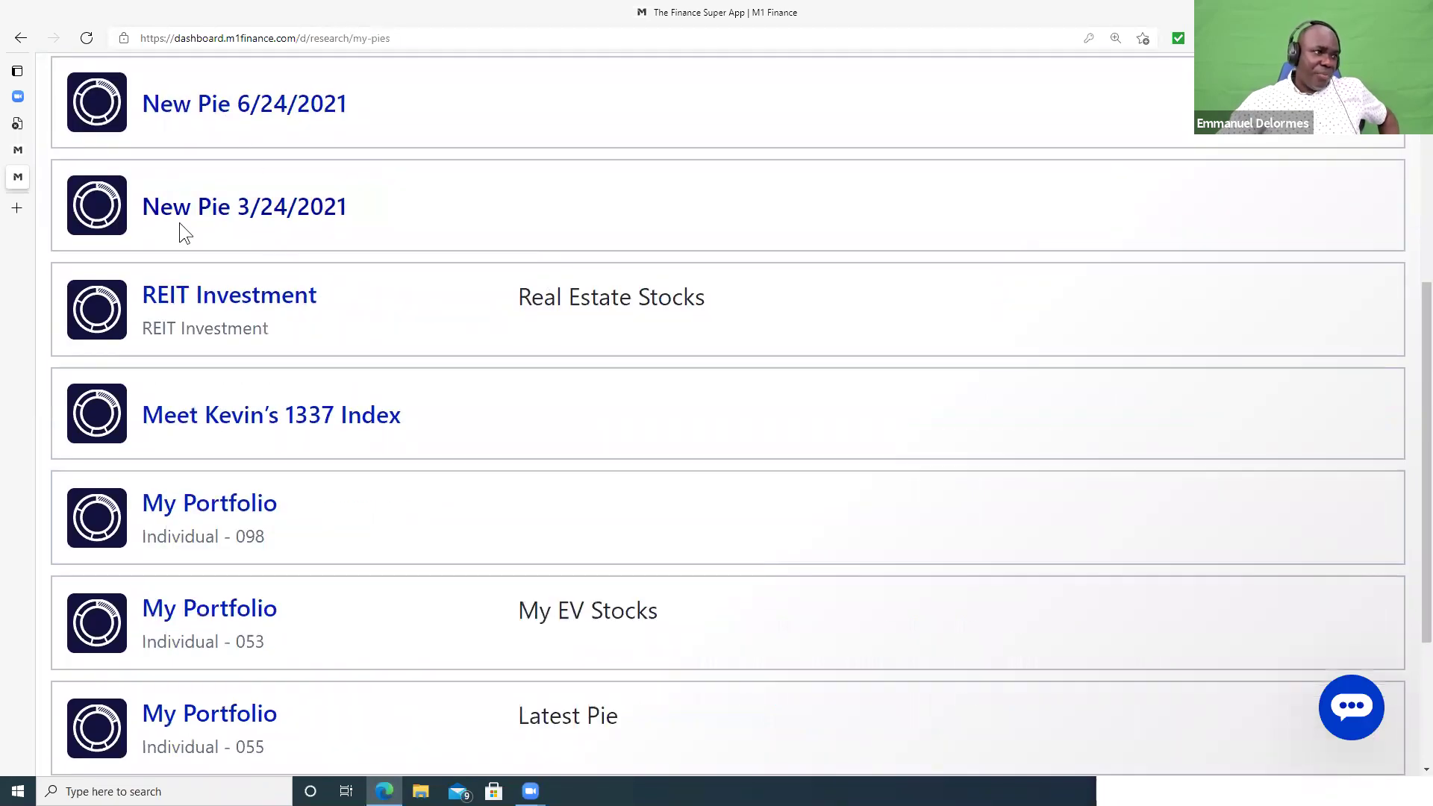
scroll(183, 231, "down", 1)
scroll(398, 310, "up", 4)
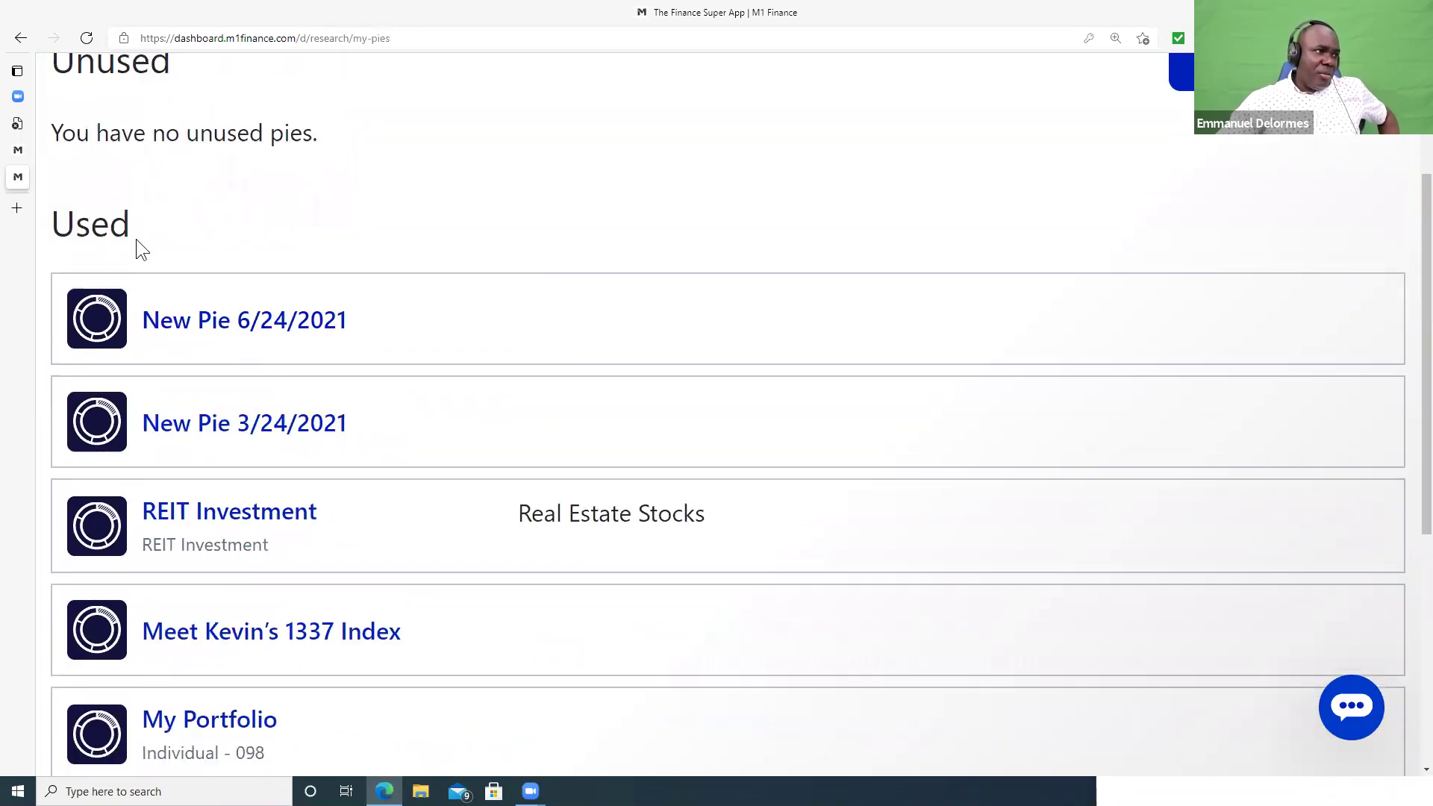
scroll(145, 223, "up", 3)
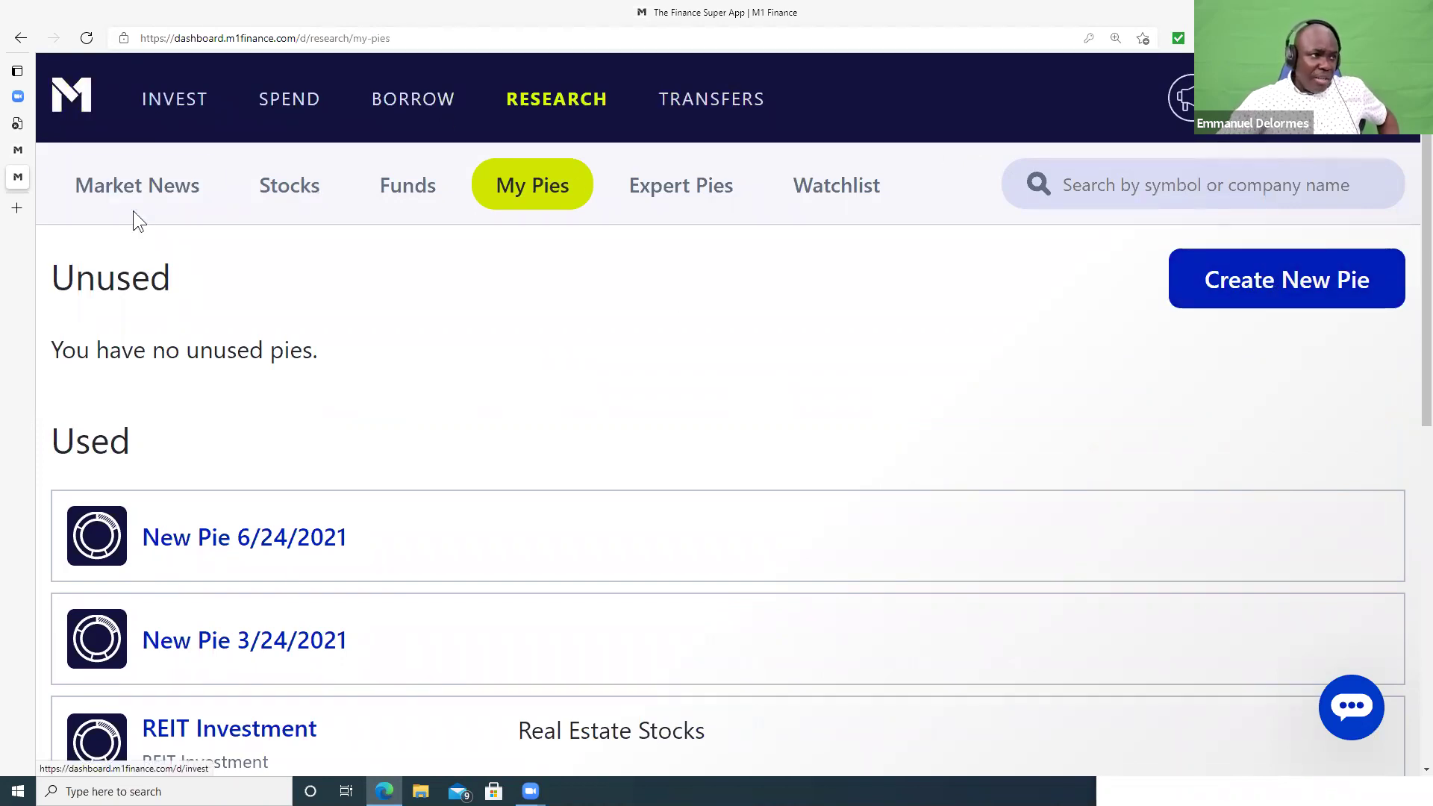
- Return to the investment portfolio and switch to the first individual account in the account list
left_click(72, 91)
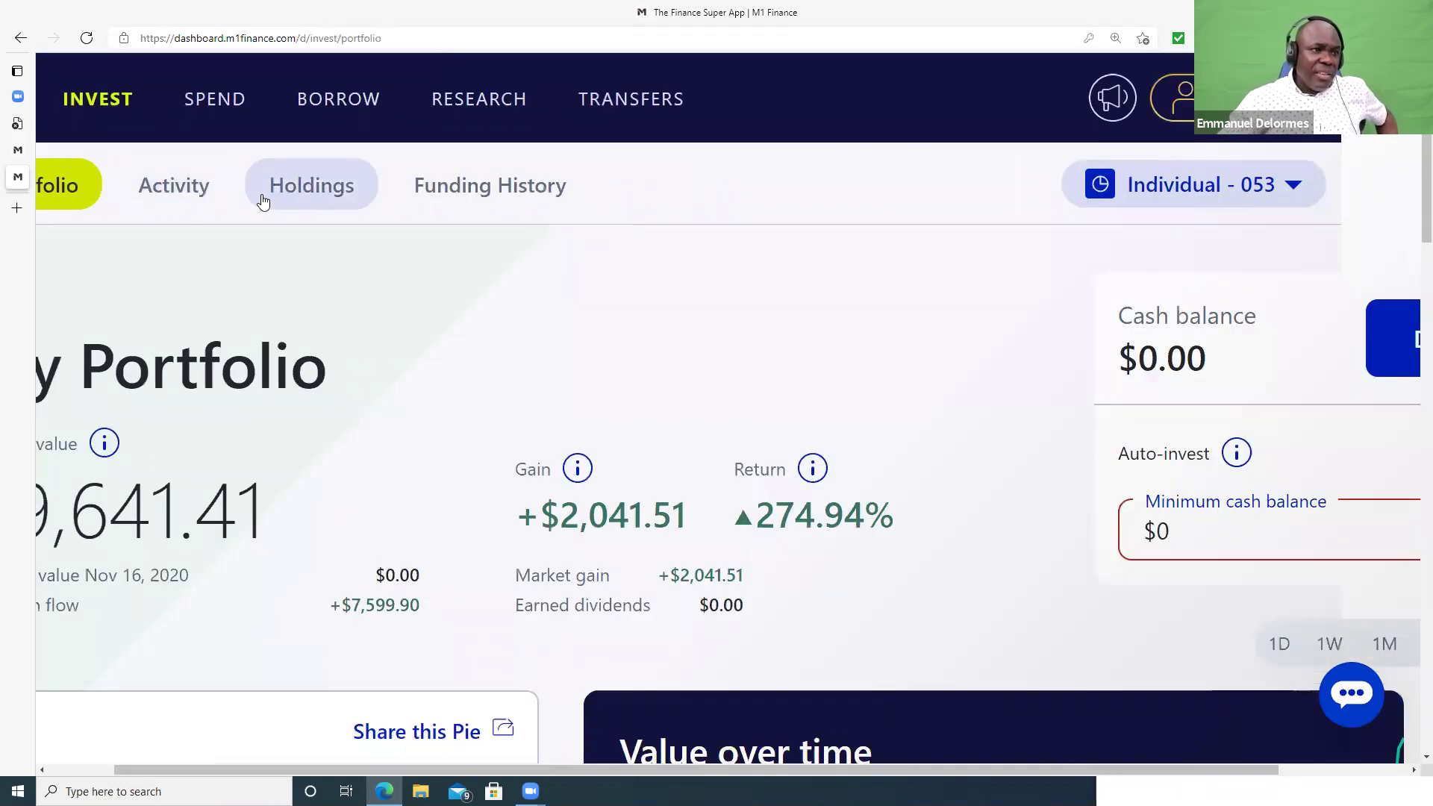
left_click(1288, 184)
left_click(1193, 246)
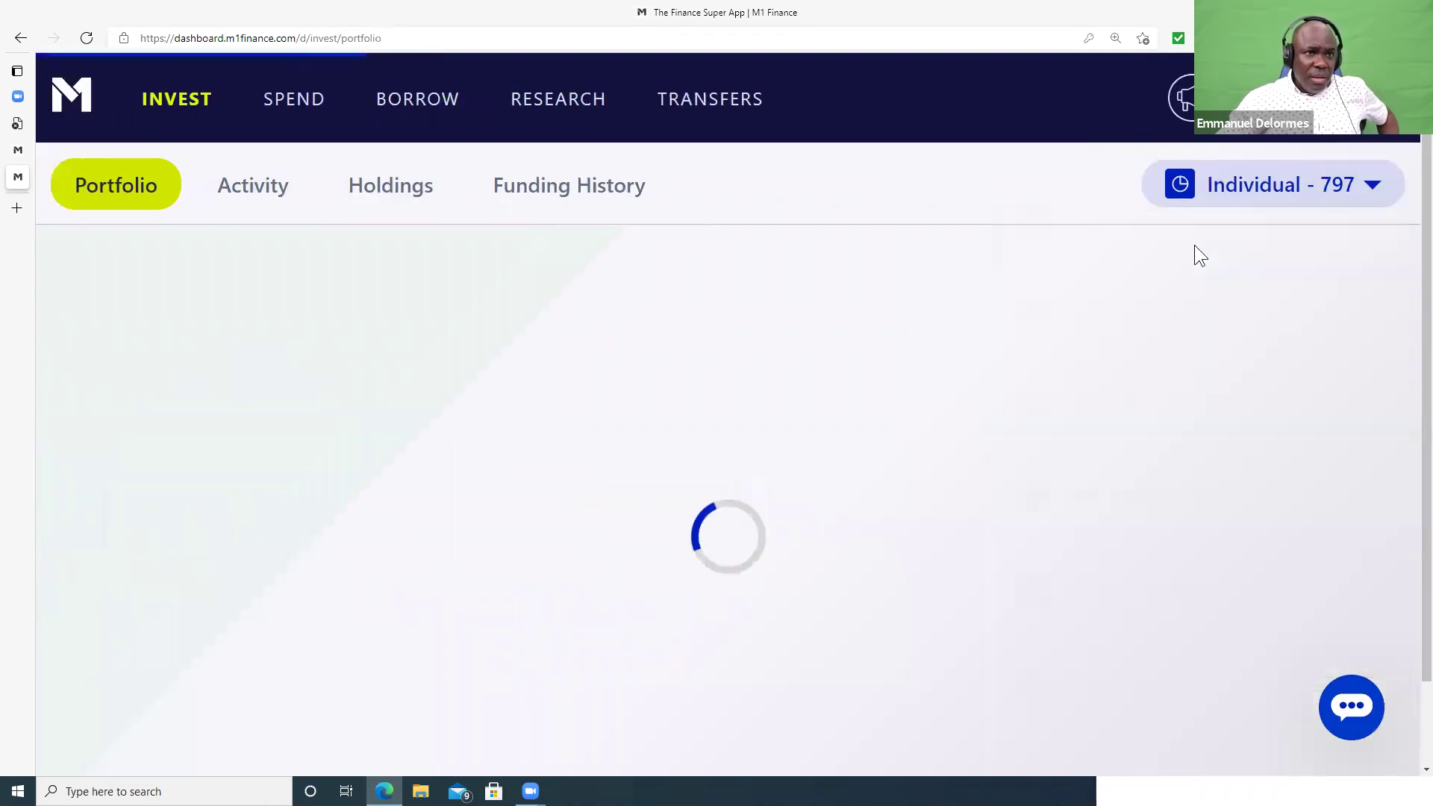
- Log out of the account and log back in with the prefilled credentials
left_click(1173, 97)
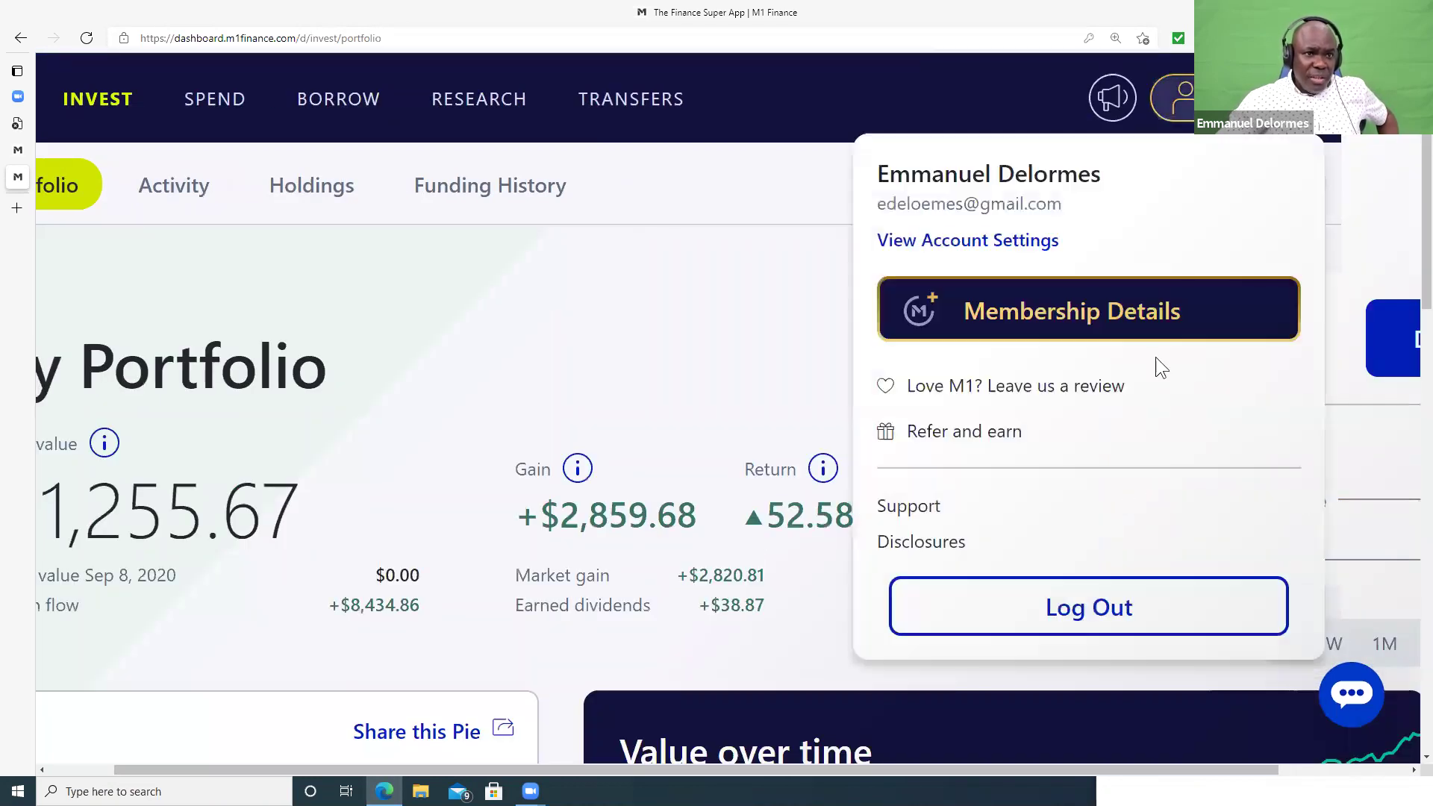
left_click(1081, 610)
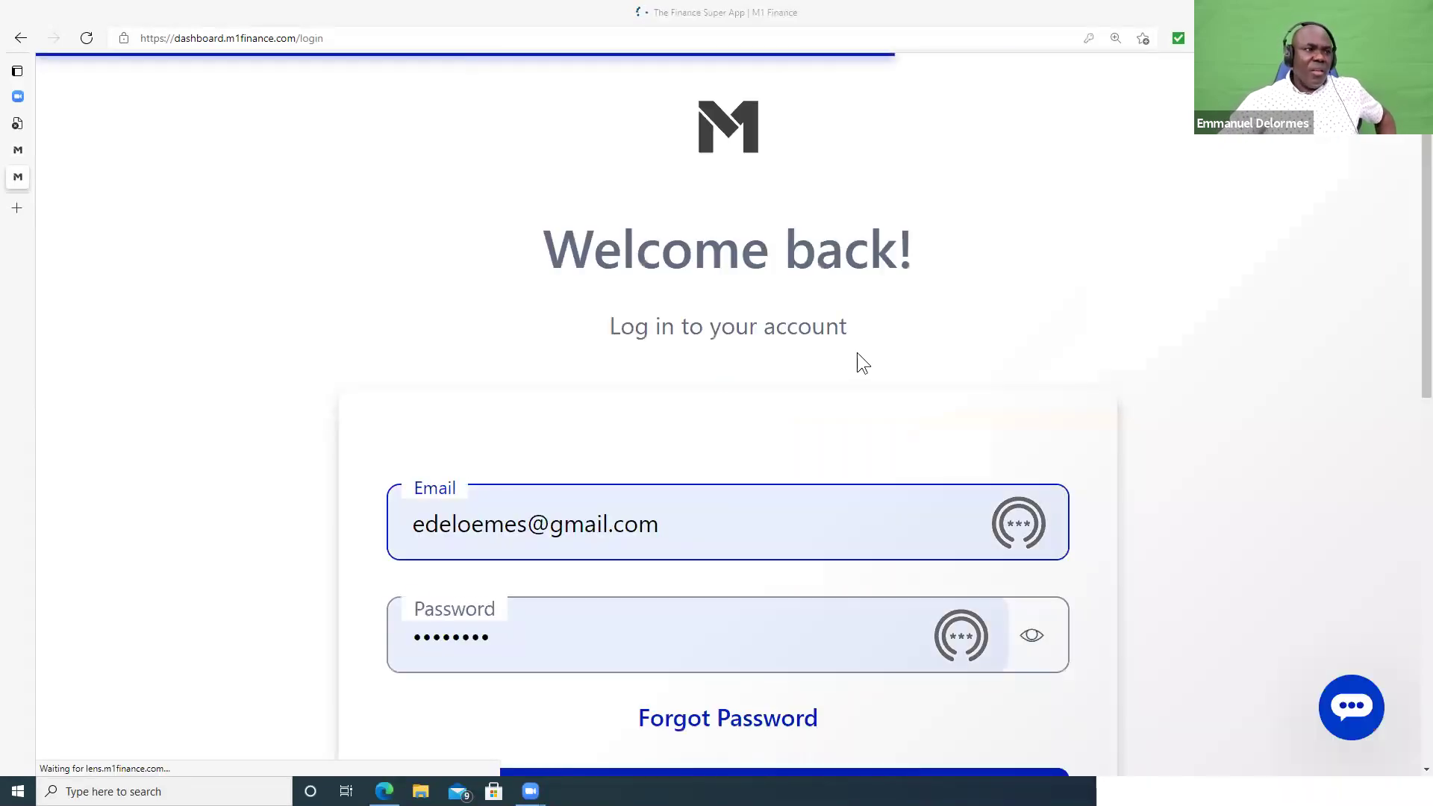
scroll(533, 173, "down", 4)
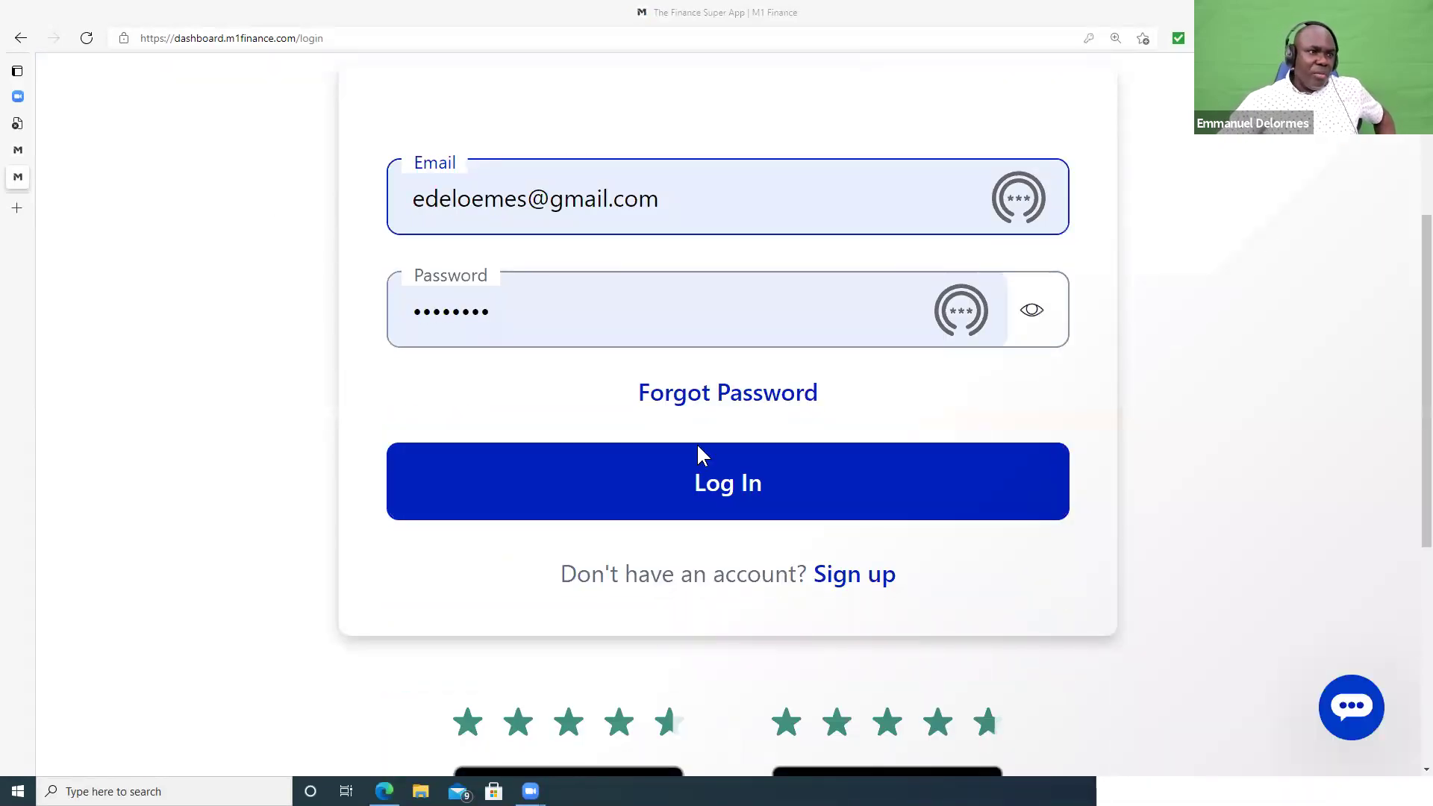
left_click(725, 484)
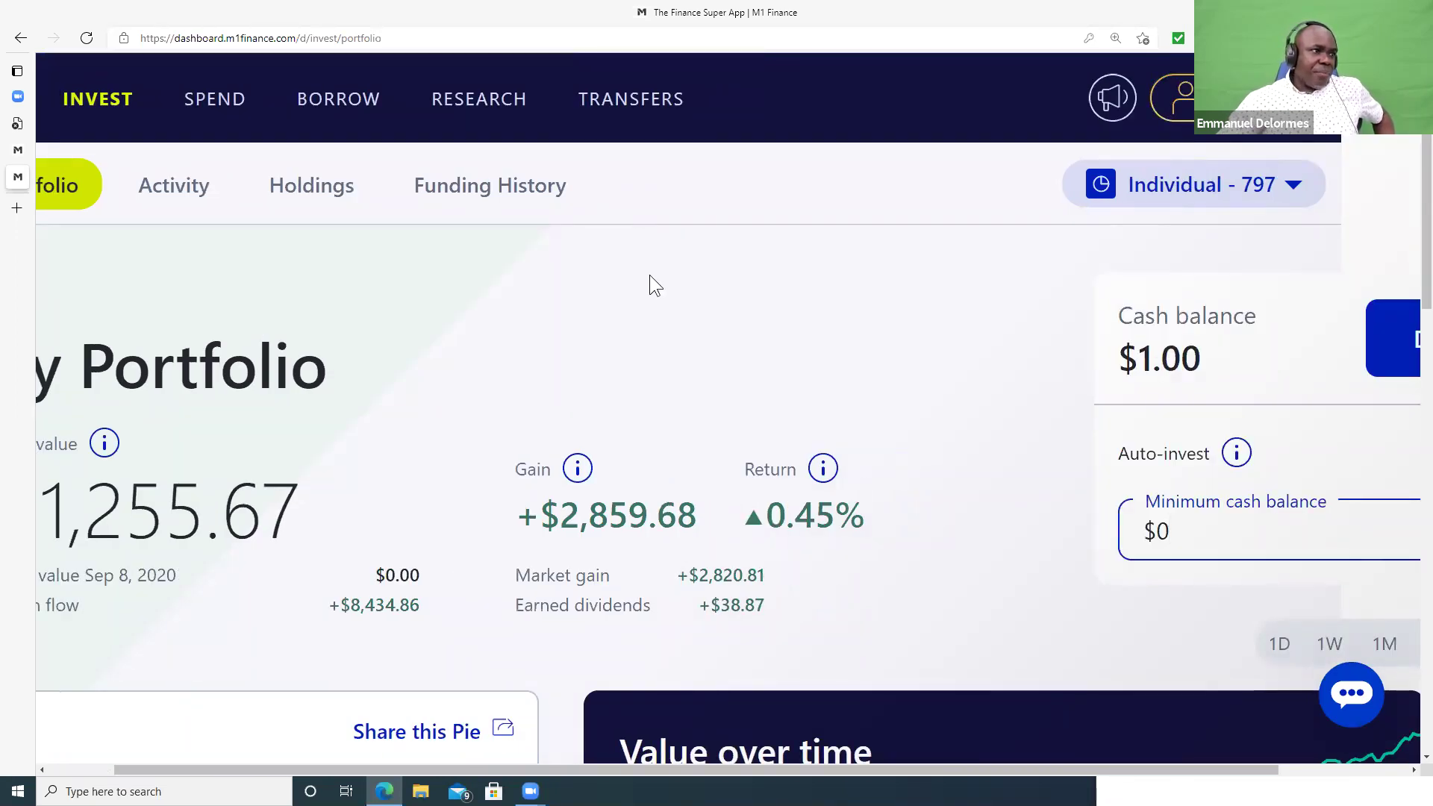
- Reduce the browser's page zoom to 150% so the portfolio page fits the window
mouse_move(407, 767)
left_mouse_down()
mouse_move(228, 771)
mouse_move(408, 772)
left_mouse_up()
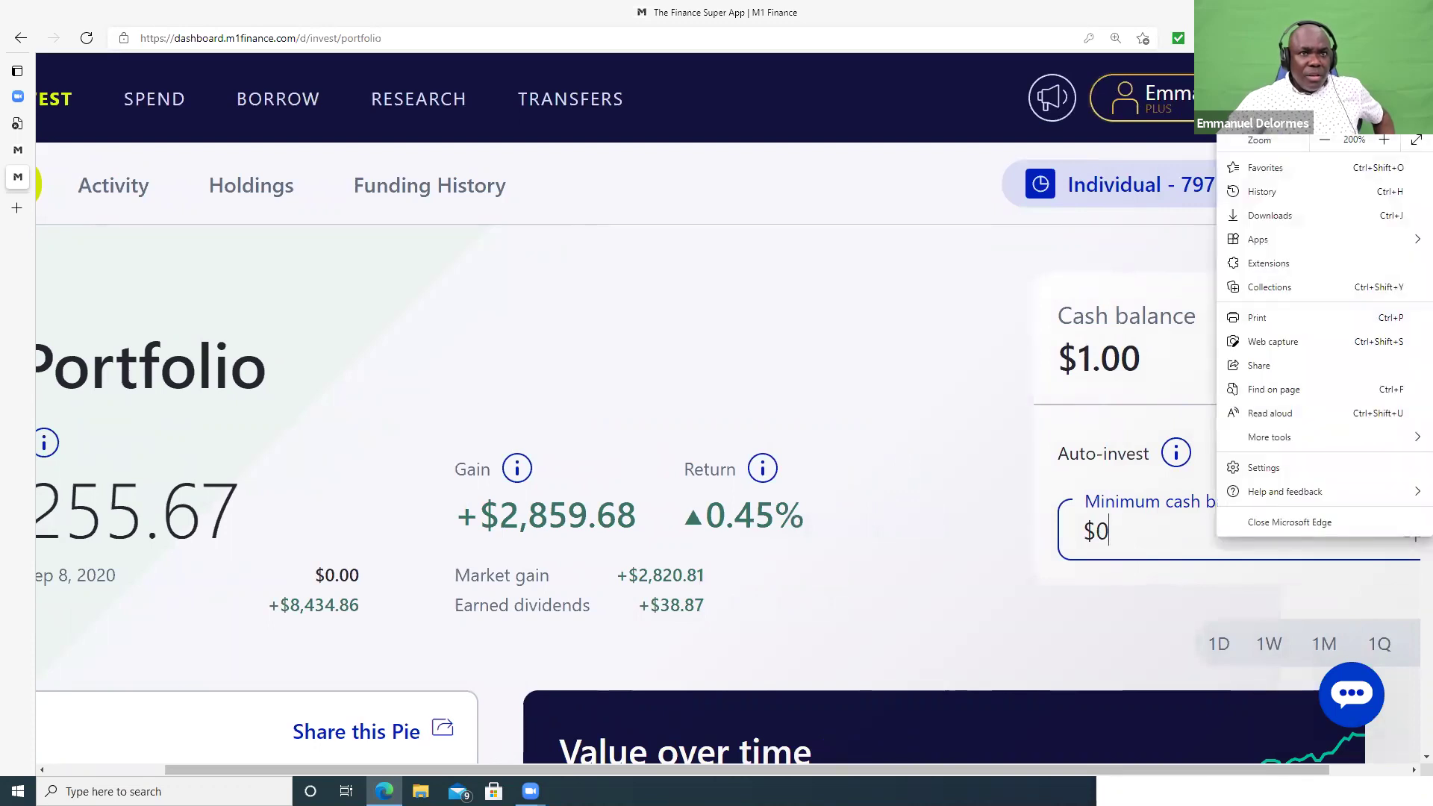
left_click(1325, 140)
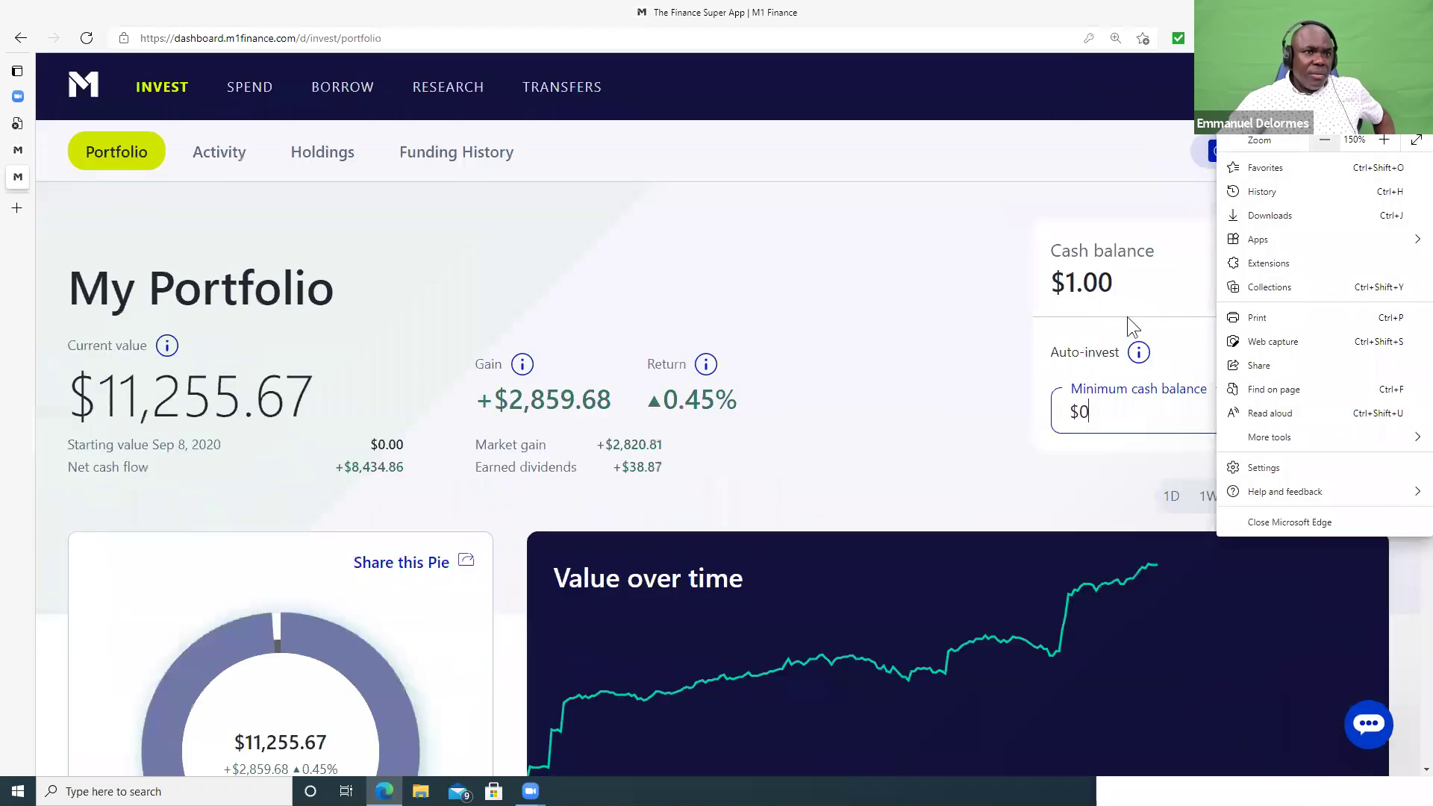
left_click(584, 219)
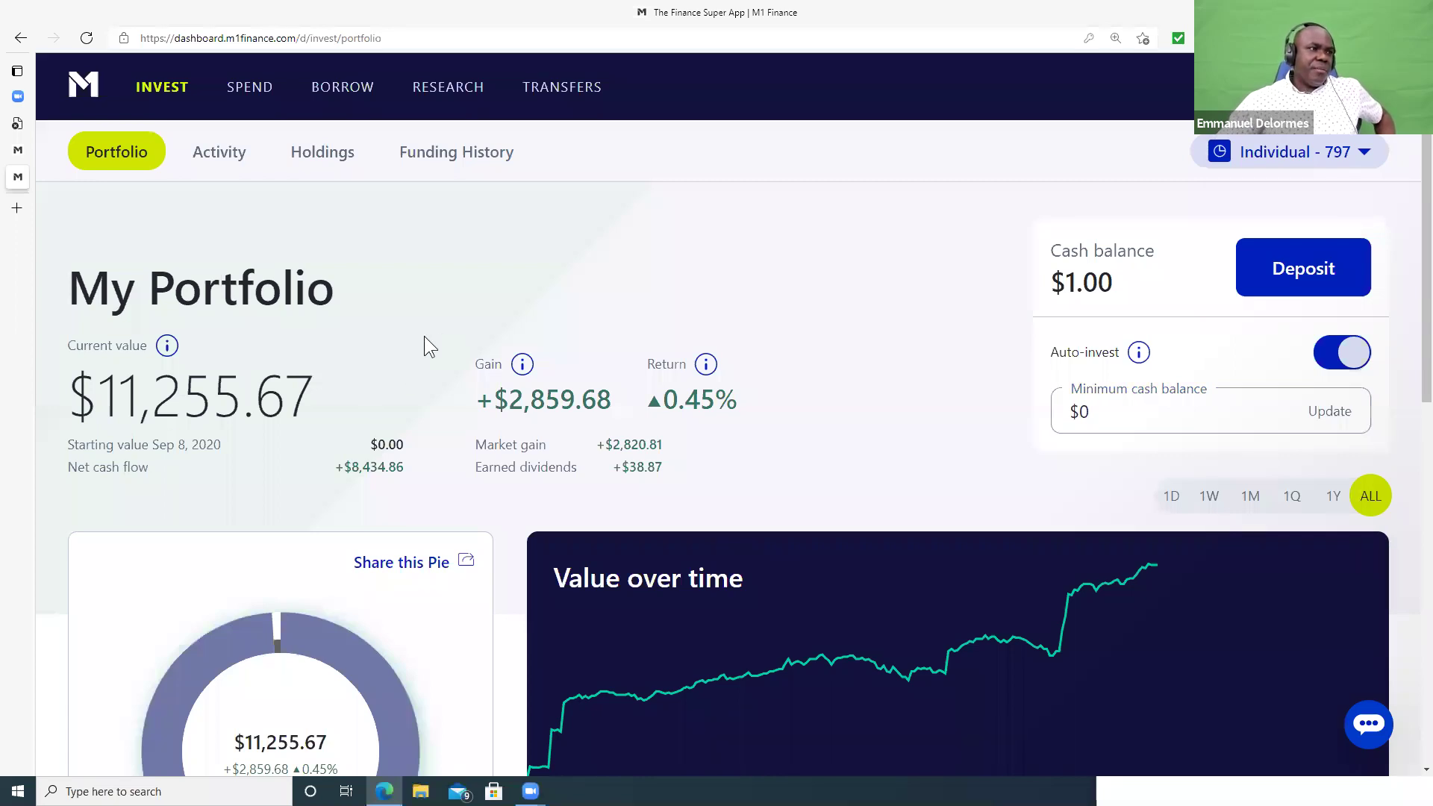
- Go back to the research list of own pies and review the used pies and their descriptions
left_click(433, 93)
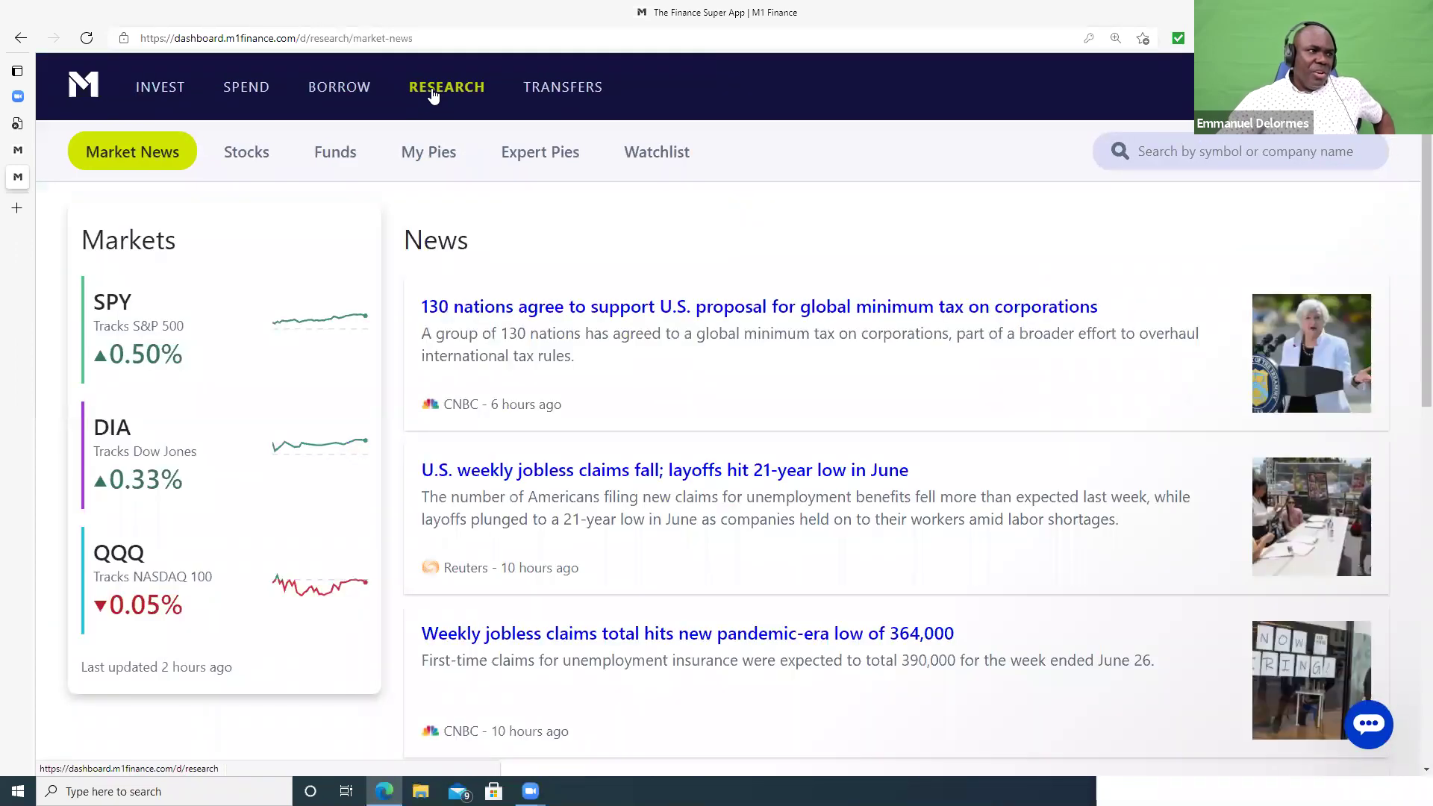
left_click(422, 153)
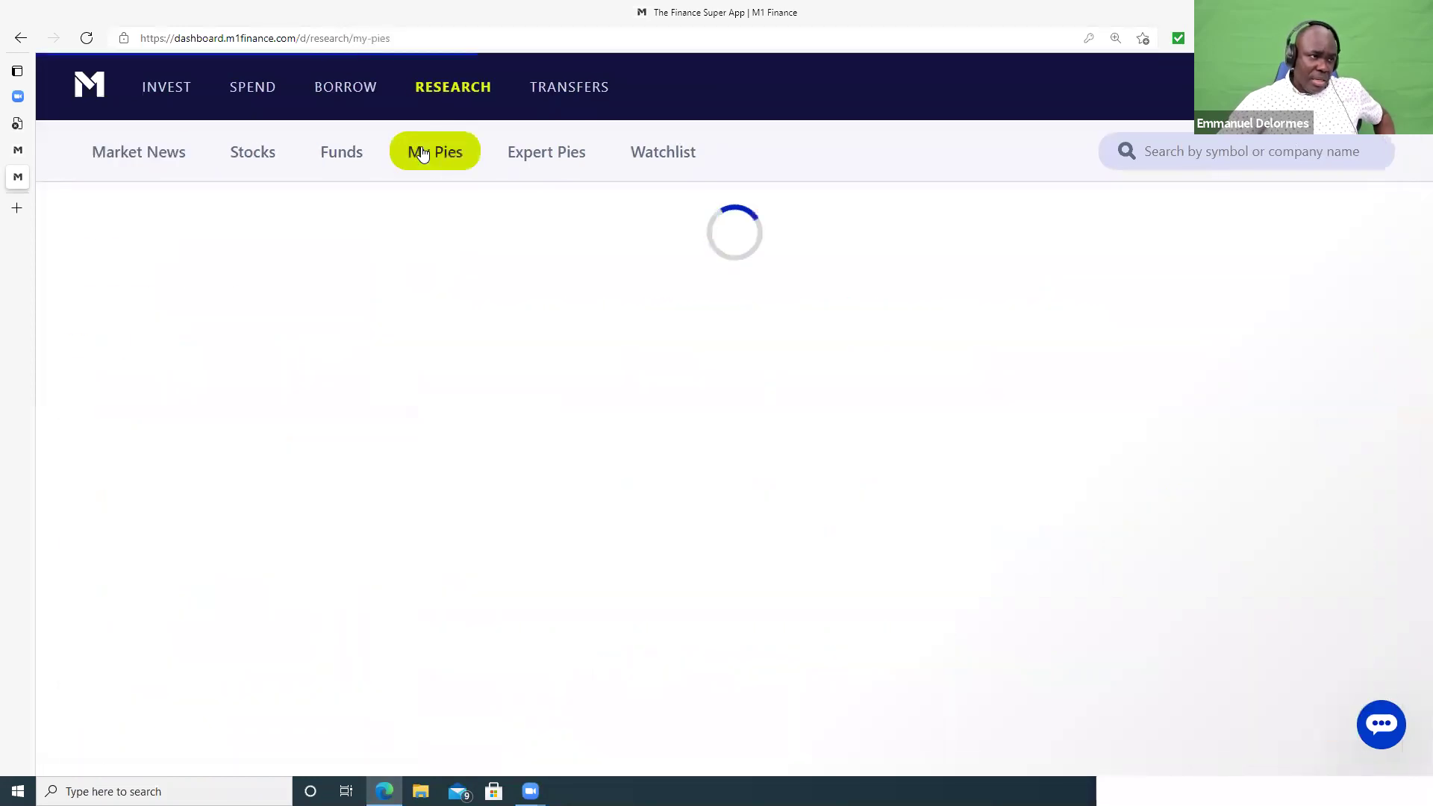
scroll(198, 396, "down", 4)
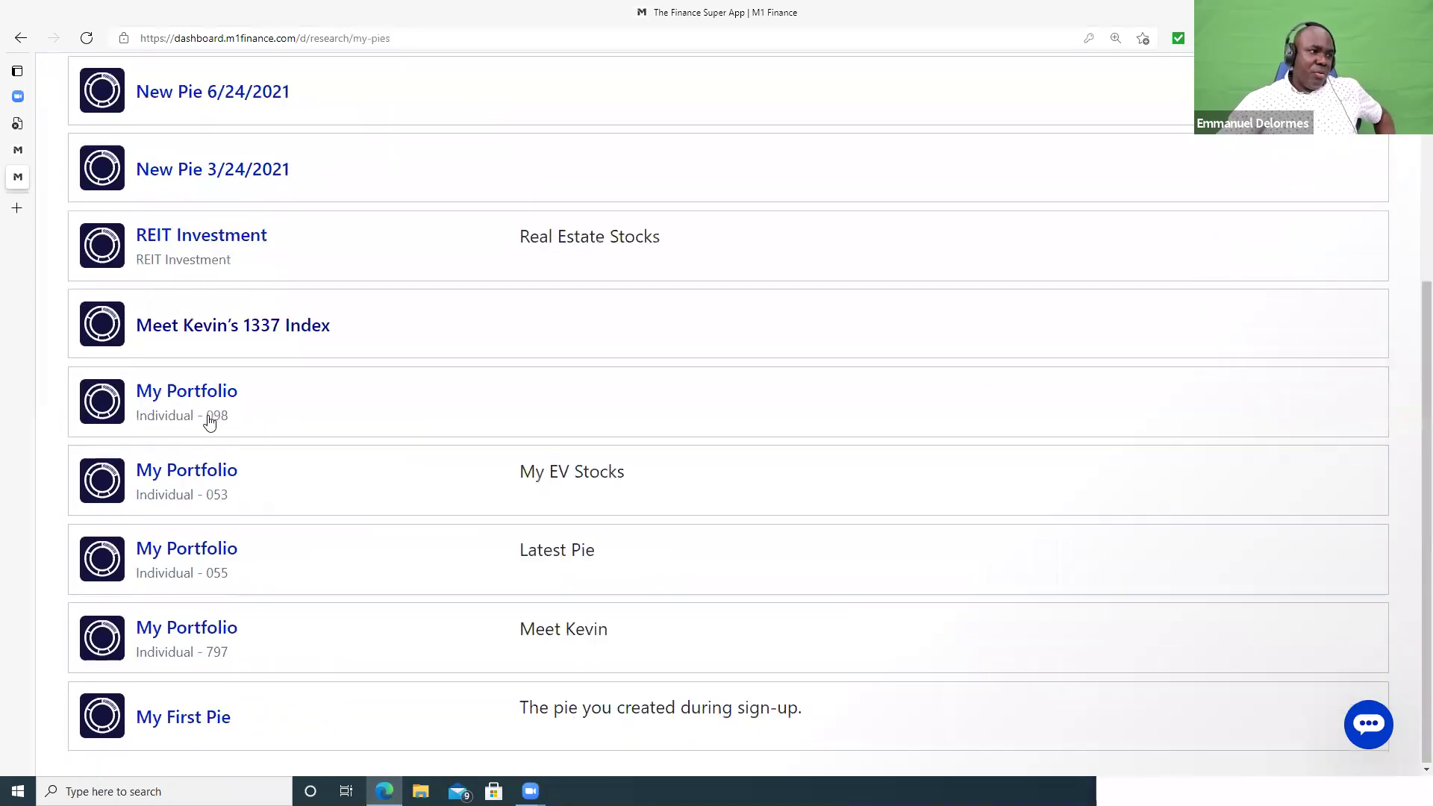
scroll(209, 396, "up", 3)
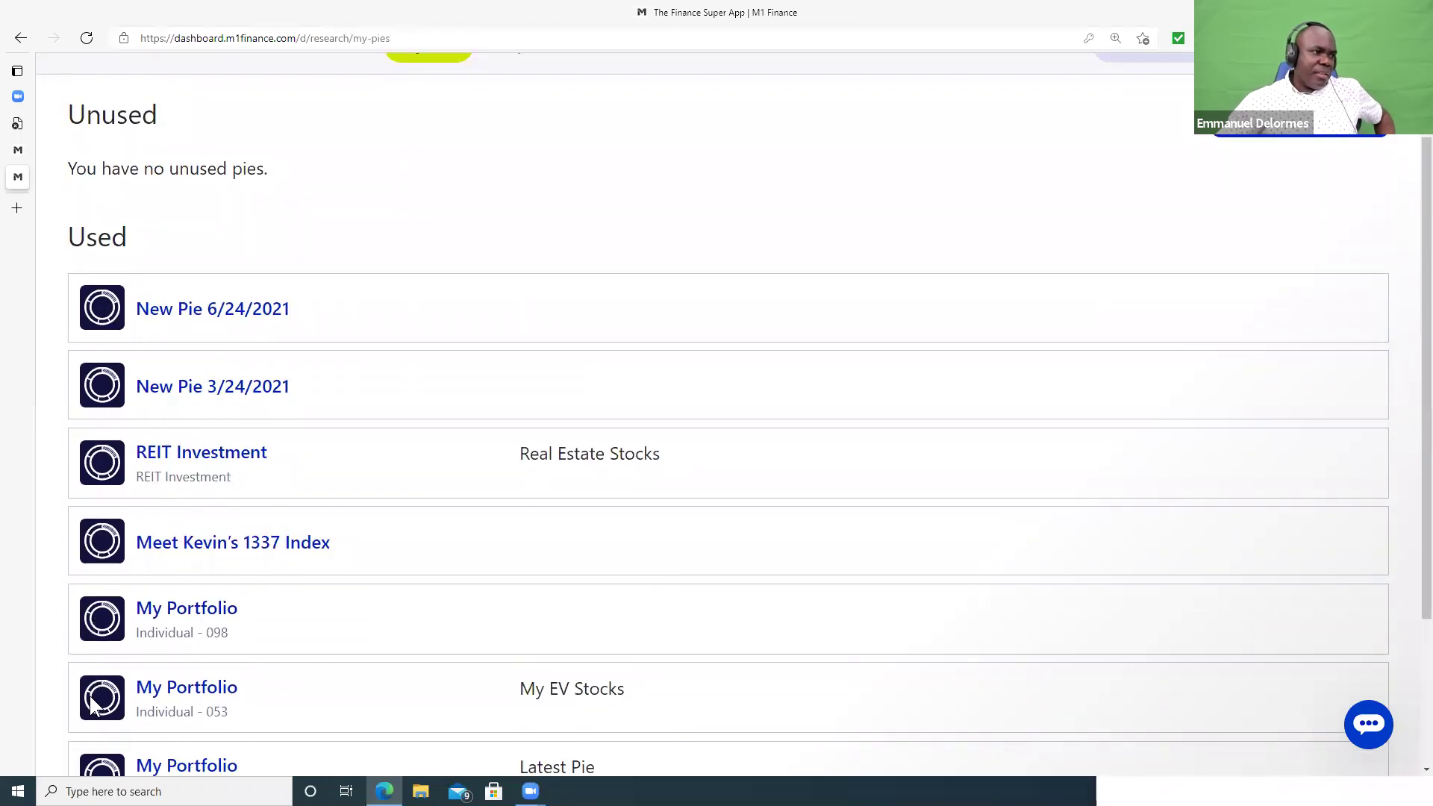
scroll(122, 661, "down", 3)
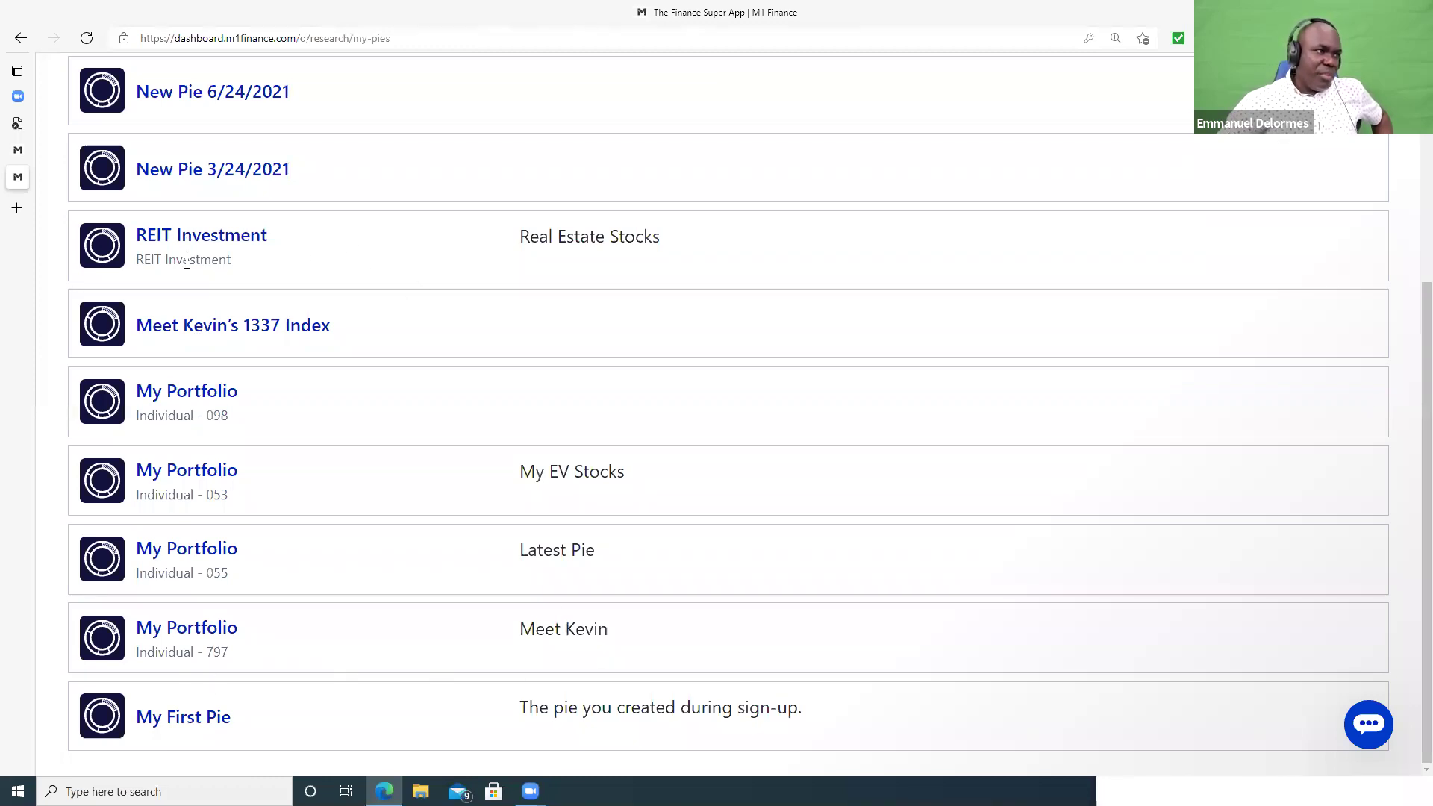
scroll(186, 254, "up", 1)
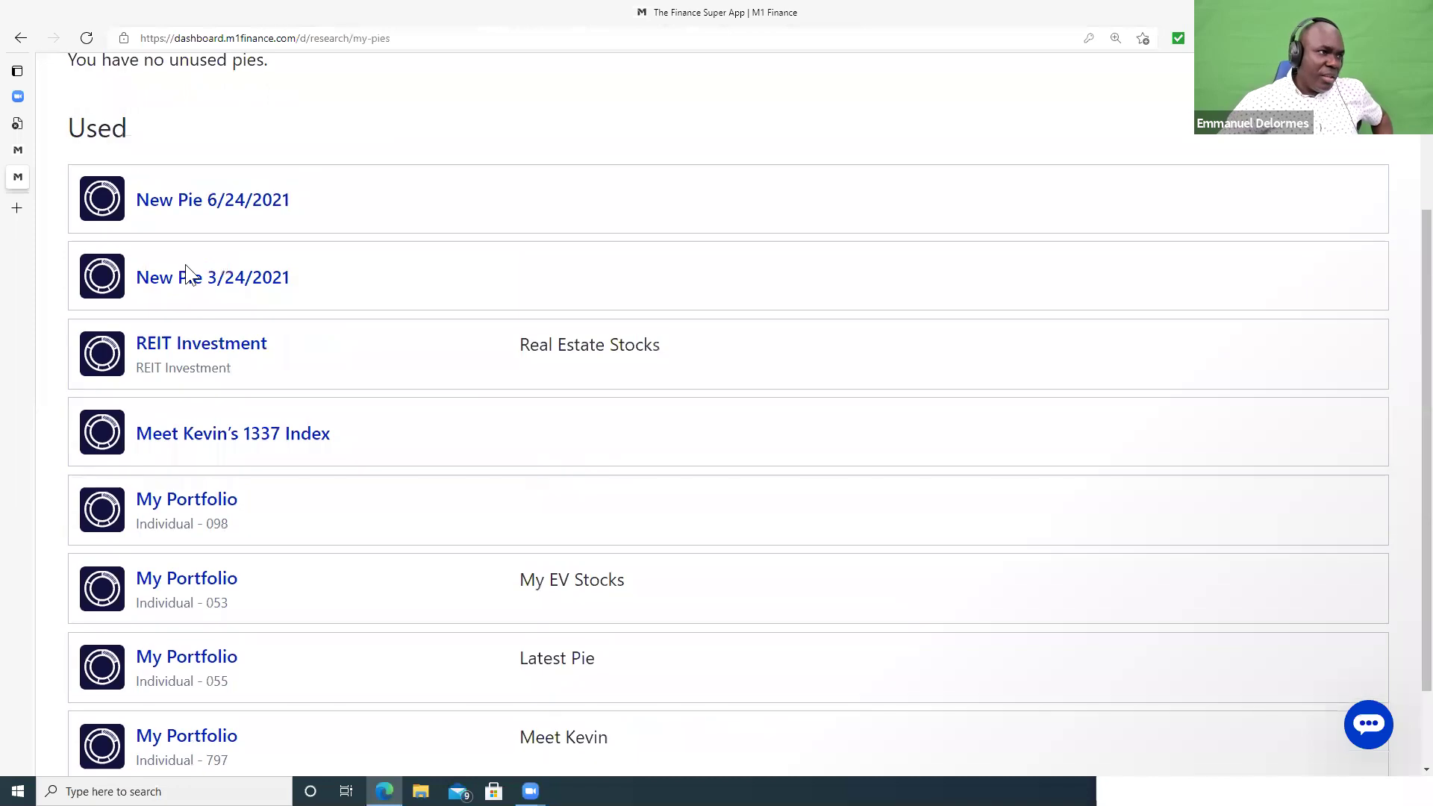
- Open the pie New Pie 6/24/2021 and examine its profile, portfolio locations and slice targets
left_click(172, 201)
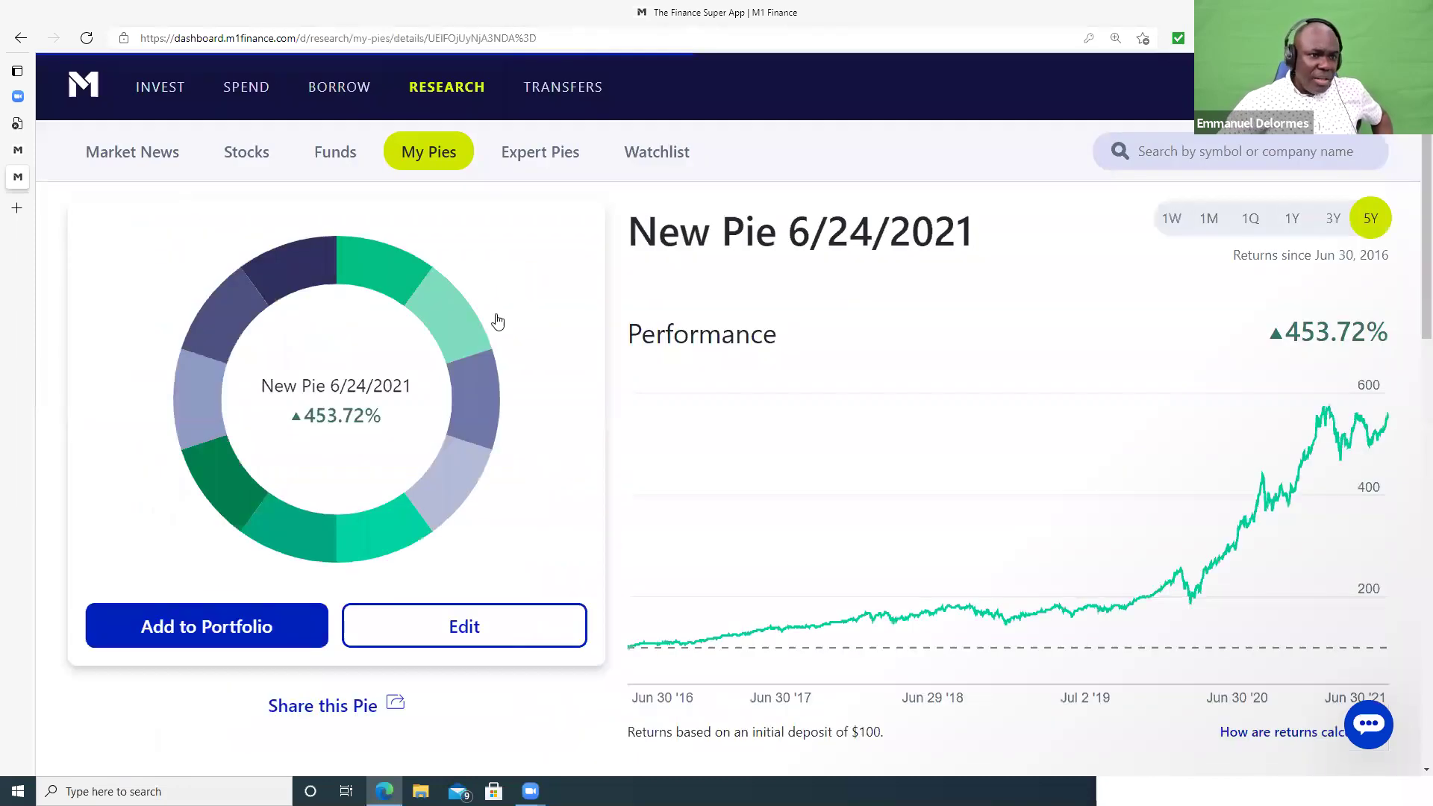
scroll(594, 373, "down", 5)
scroll(762, 442, "down", 7)
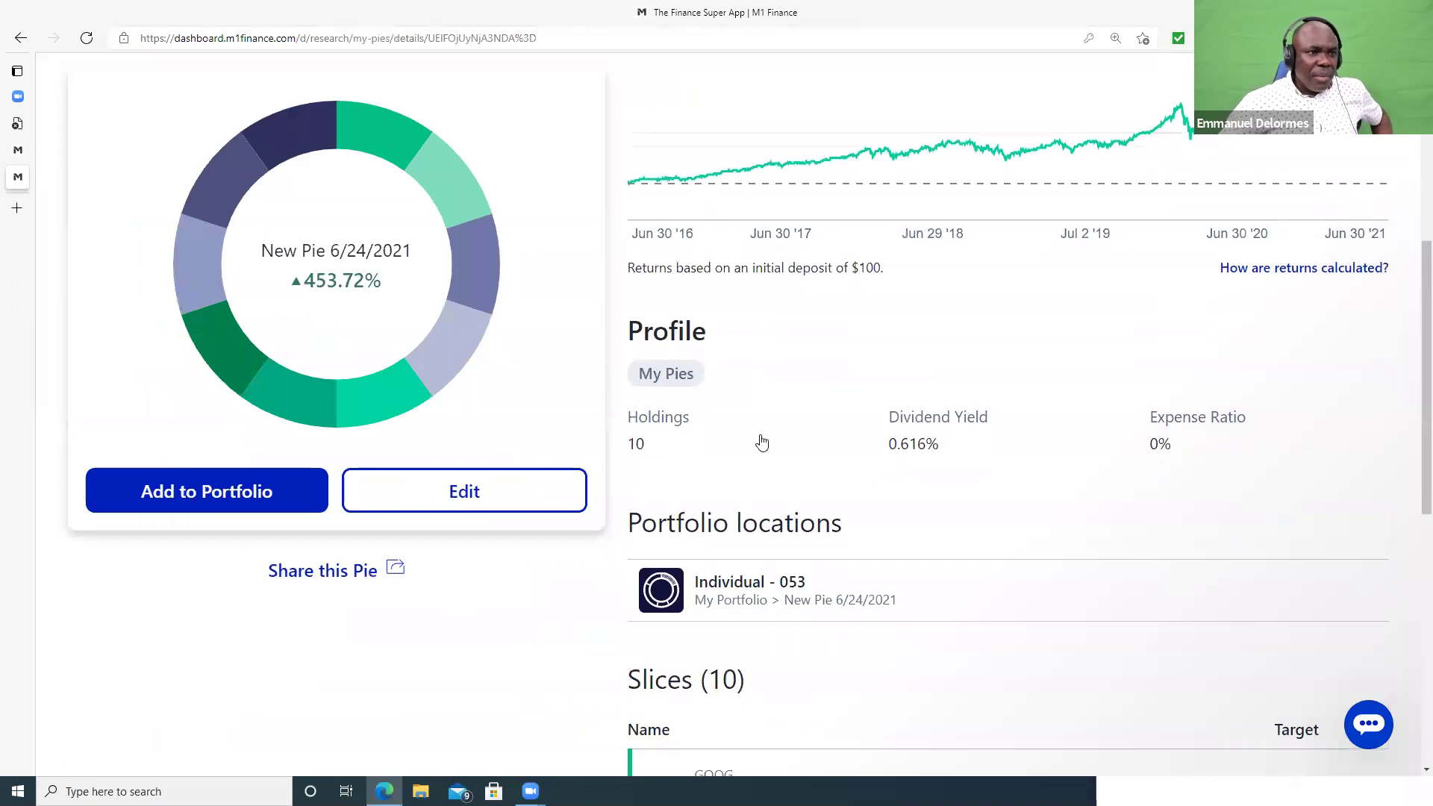
scroll(821, 426, "up", 6)
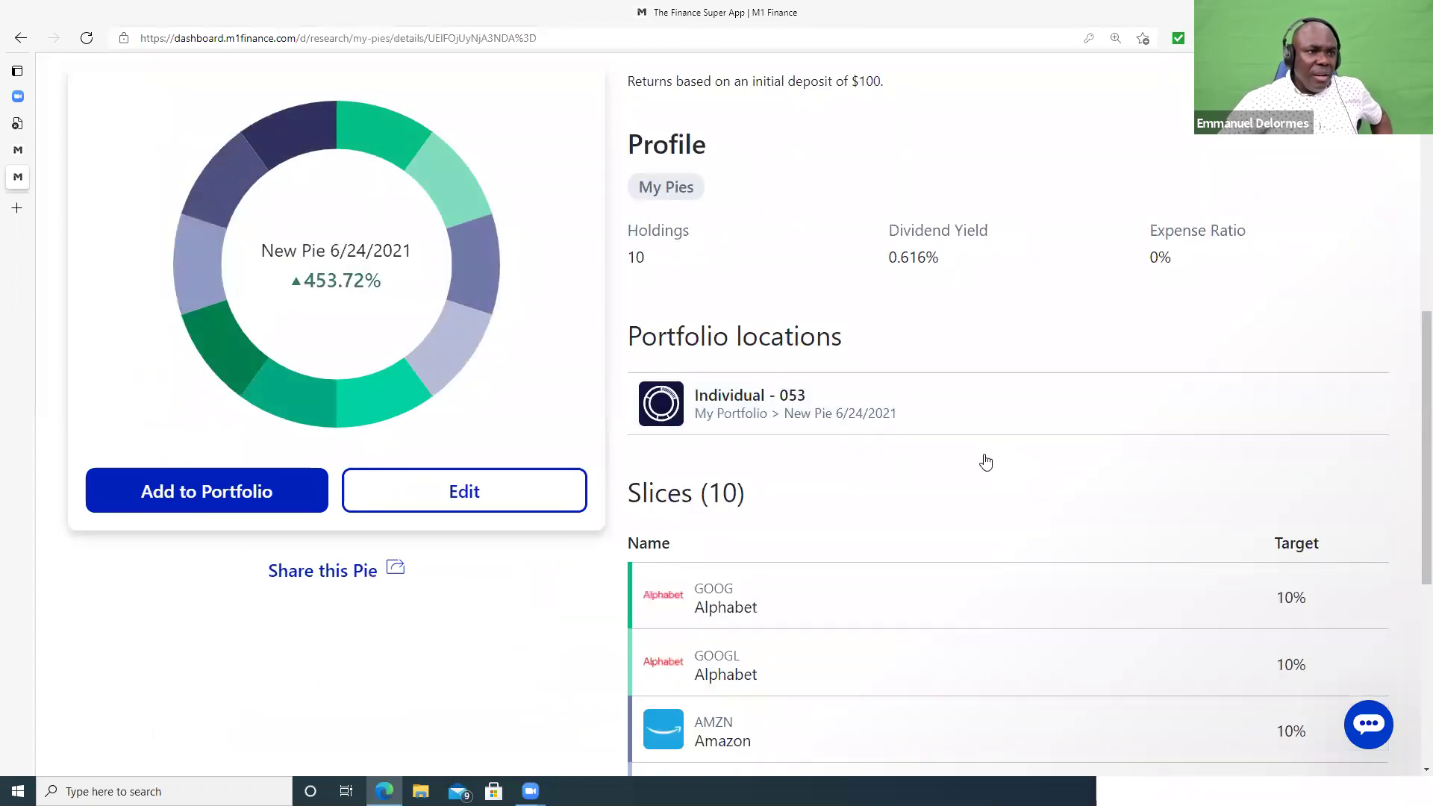
scroll(985, 467, "down", 8)
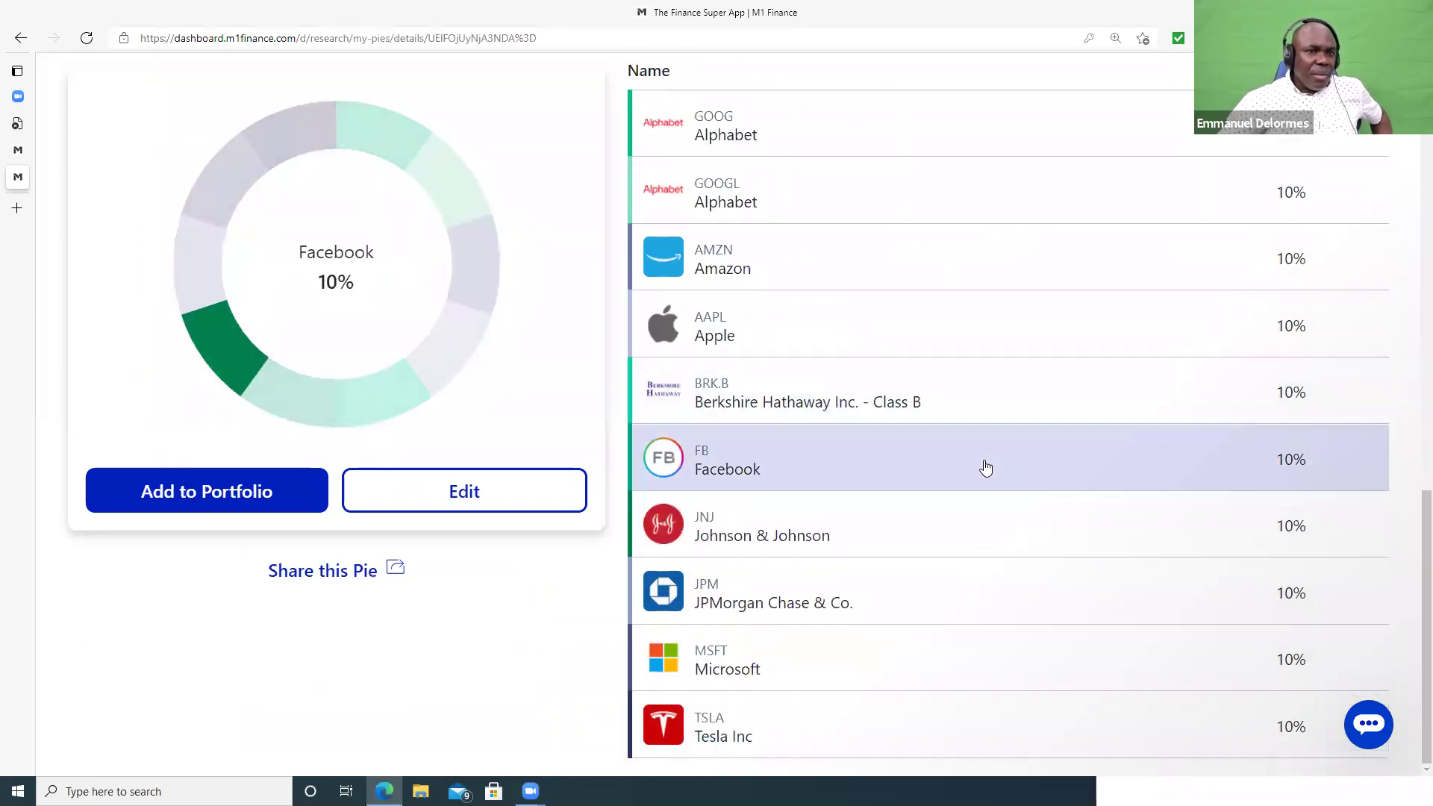
scroll(985, 466, "up", 8)
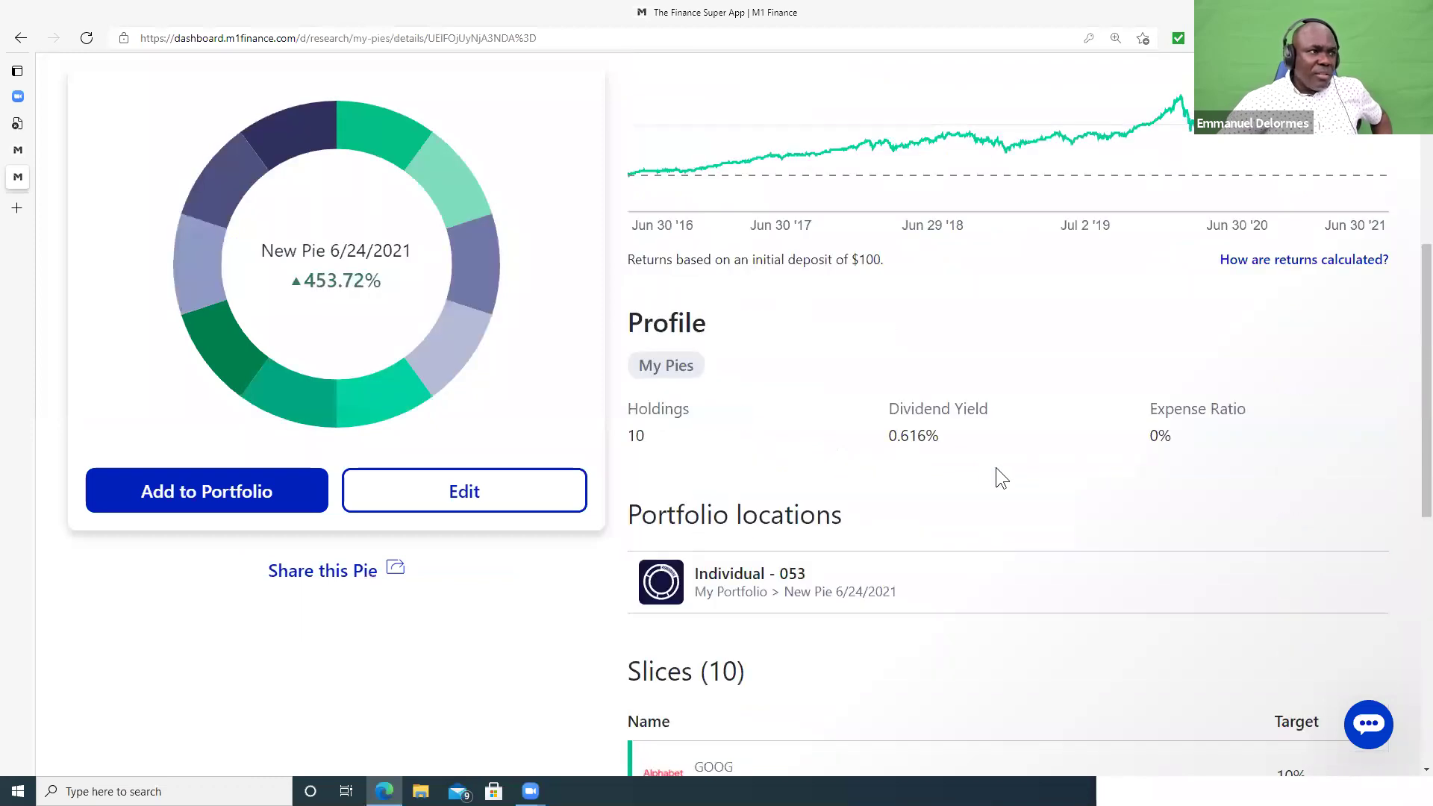
scroll(1001, 472, "up", 5)
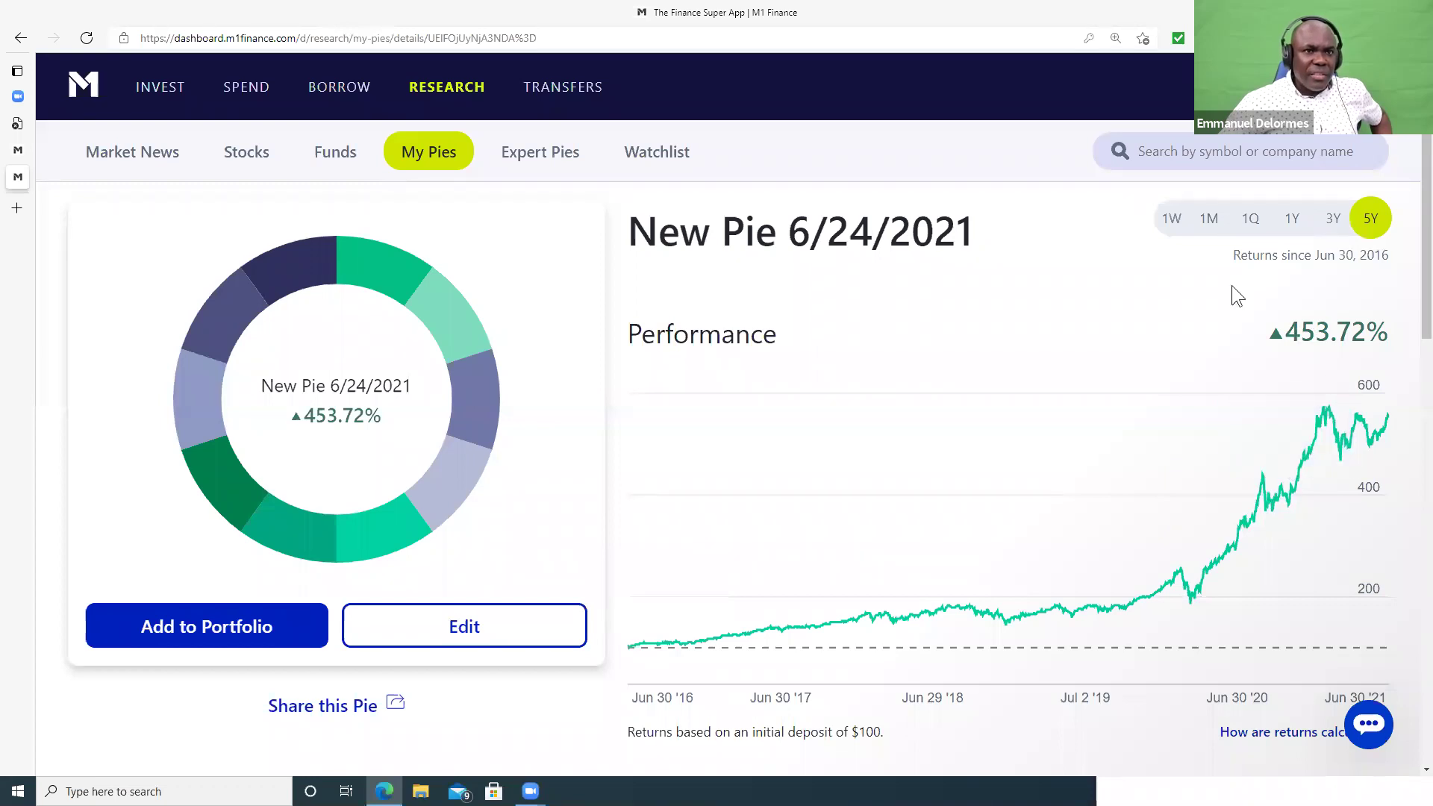
- Compare the pie's performance over the 1W, 1M, 1Q and 1Y periods
left_click(1171, 218)
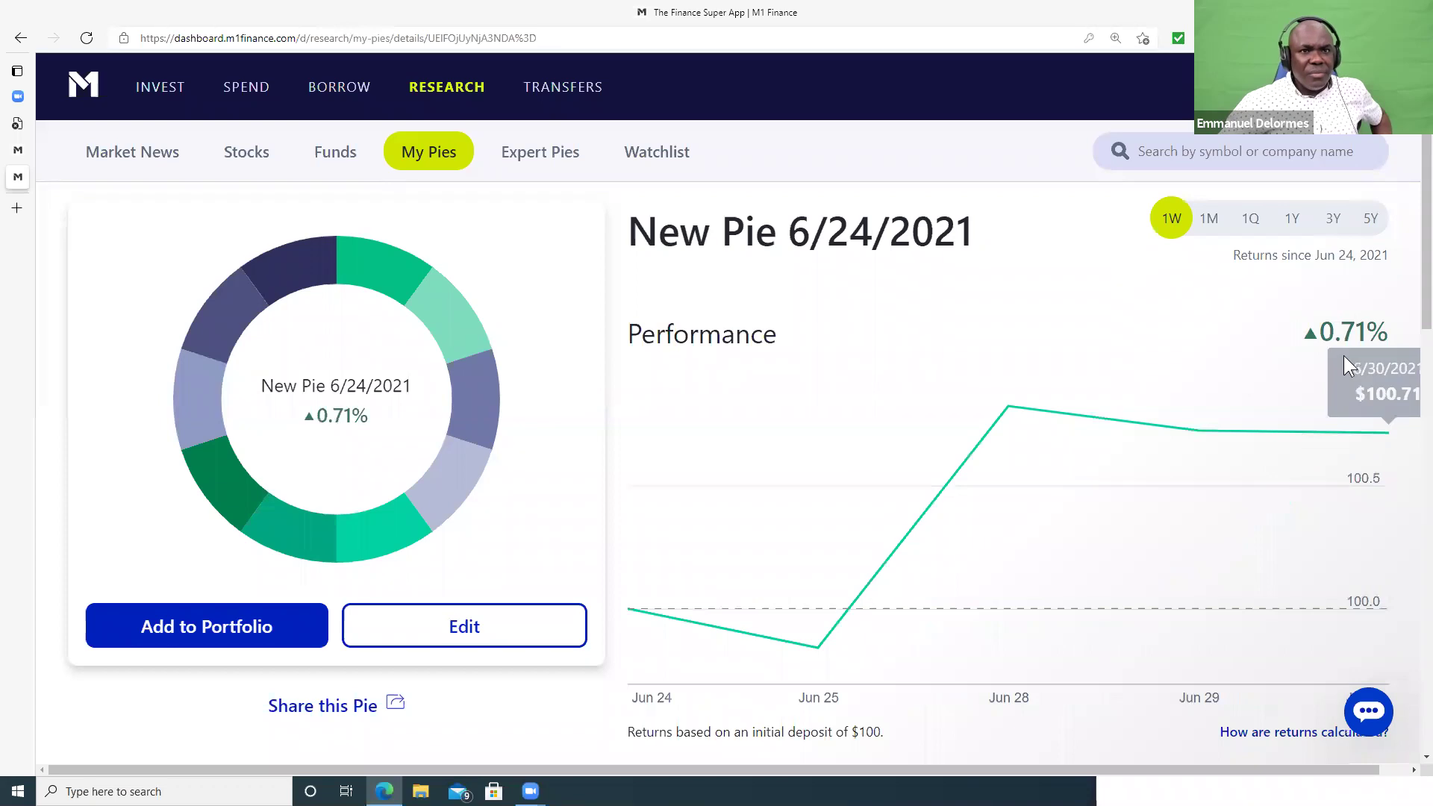
left_click(1207, 216)
left_click(1251, 219)
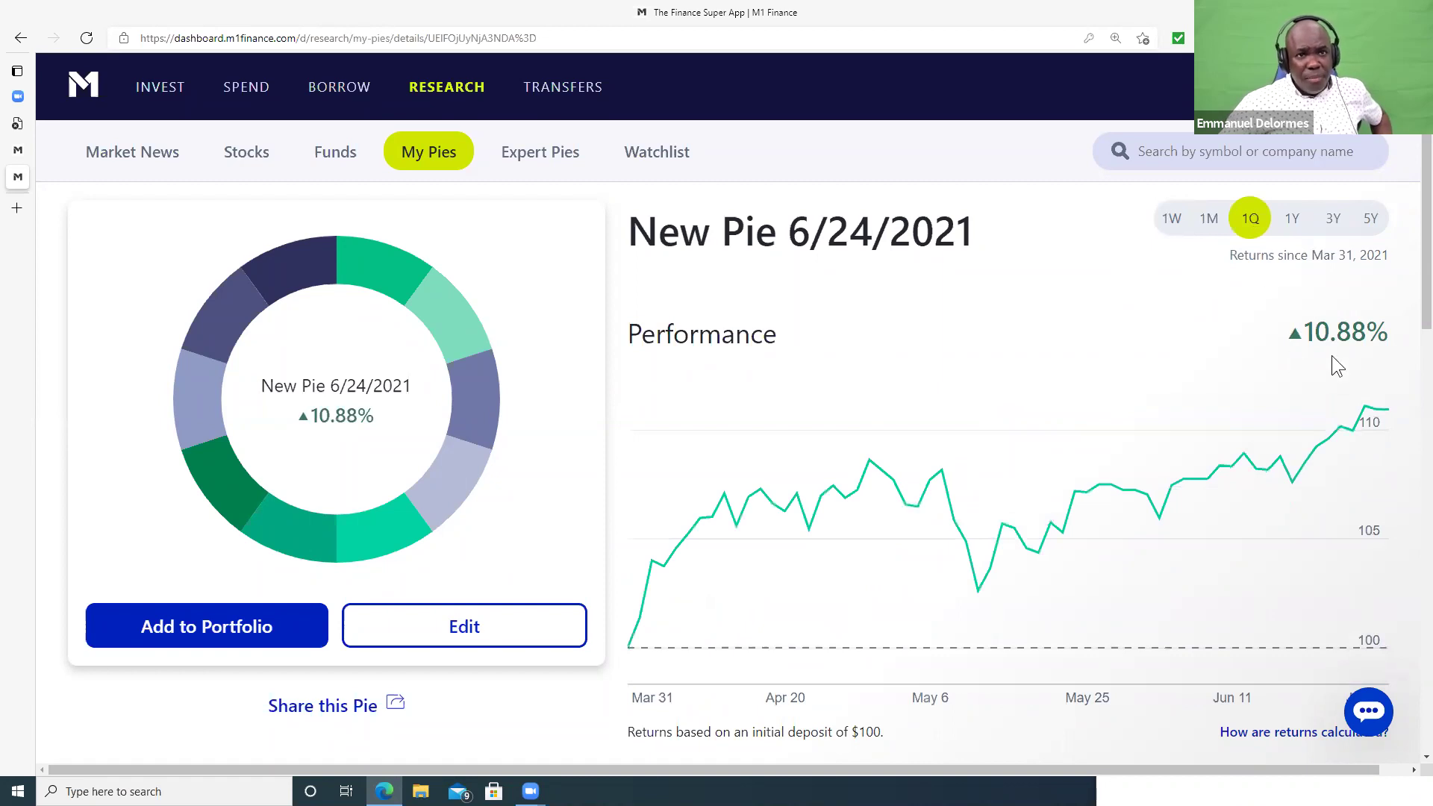
left_click(1290, 217)
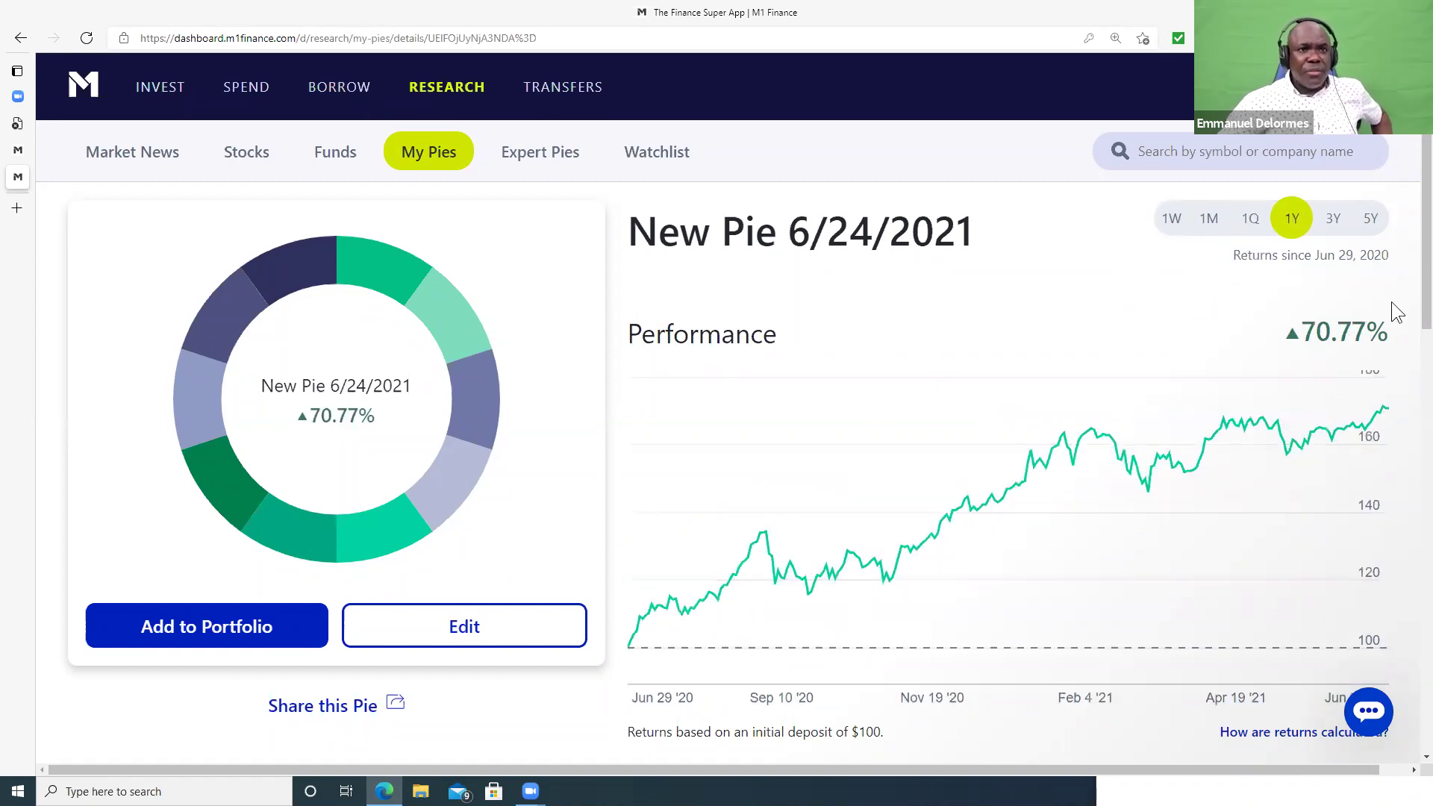
- Open the pie's location within the individual account's portfolio and examine the value and return of its slices
scroll(829, 569, "down", 10)
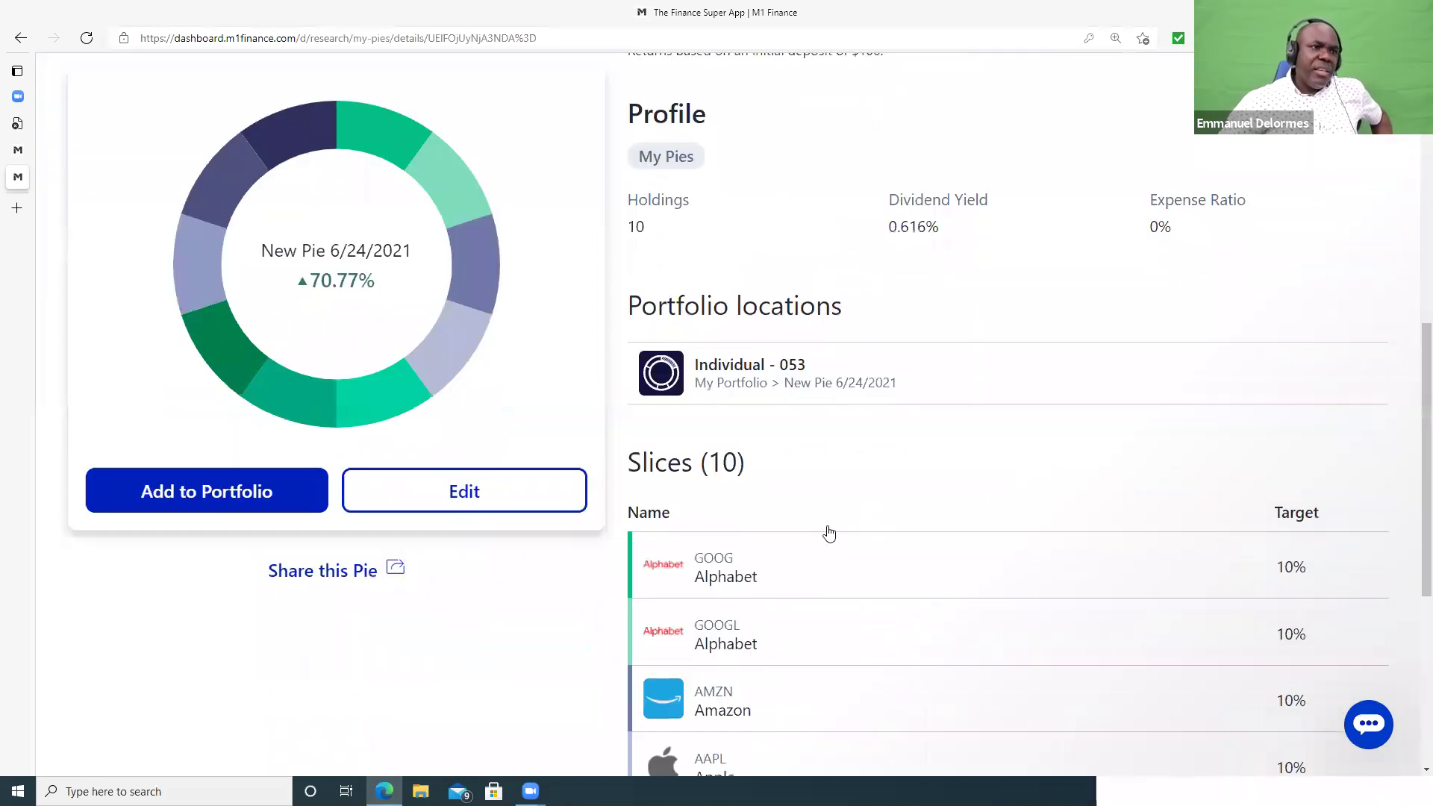
scroll(728, 620, "up", 10)
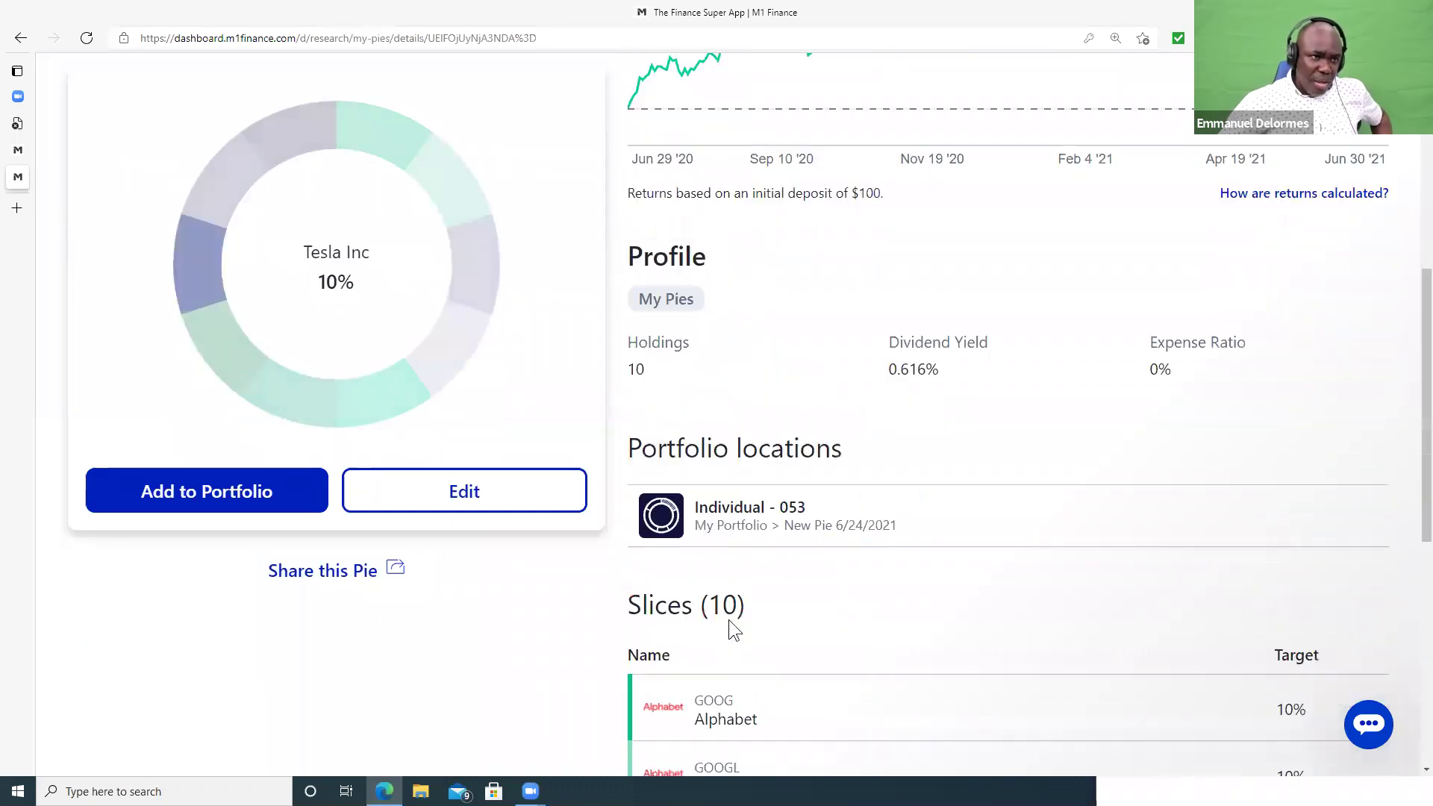
scroll(884, 718, "down", 4)
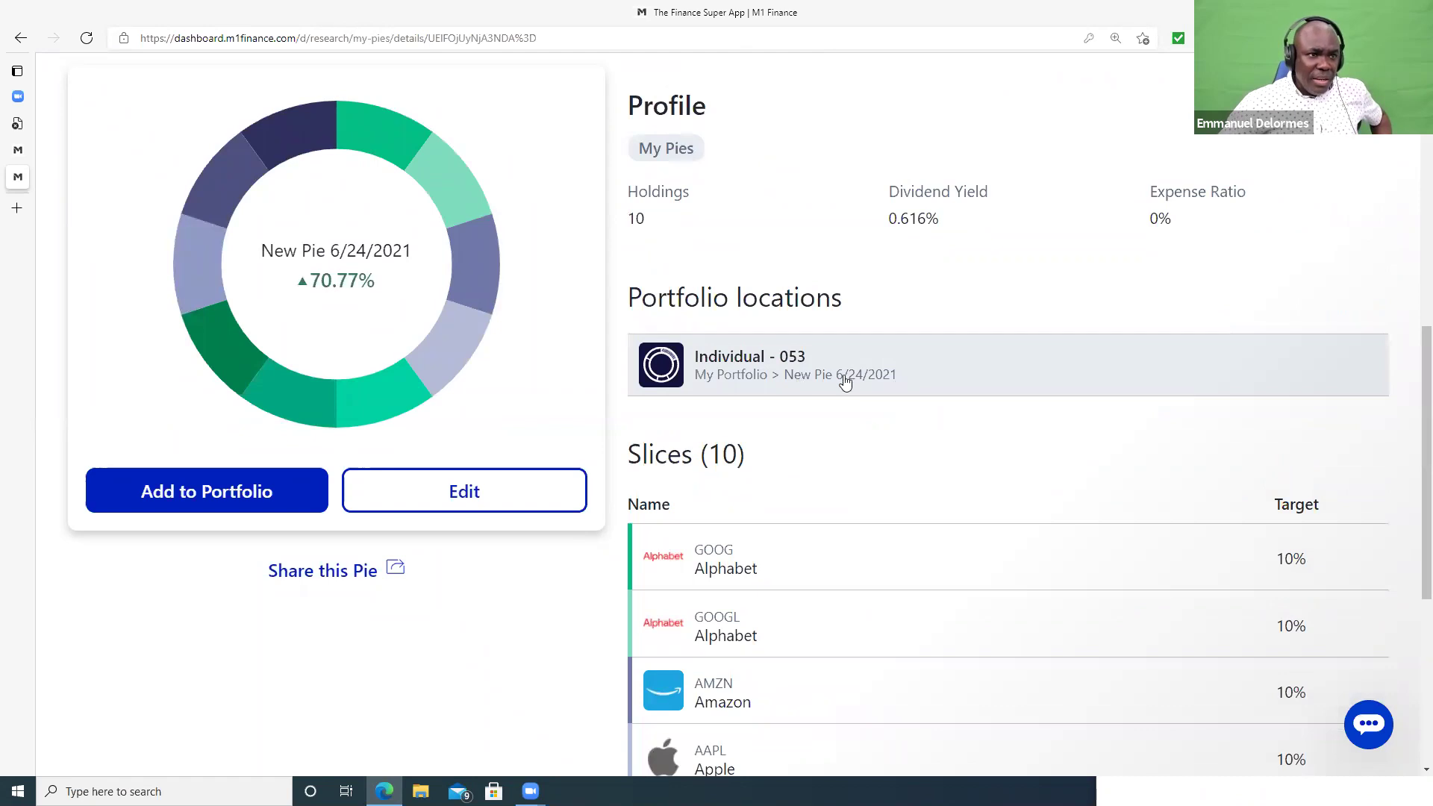
left_click(675, 370)
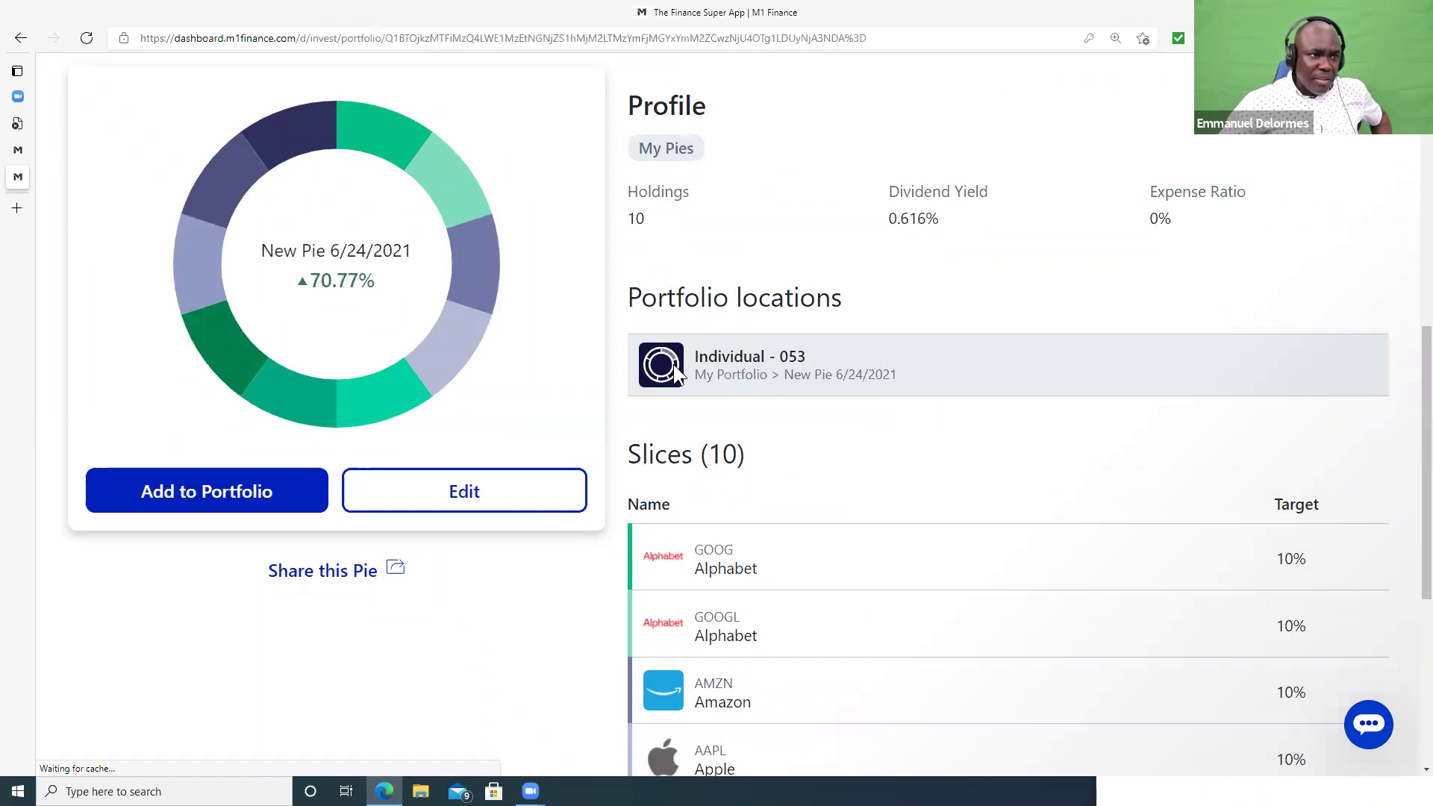
scroll(702, 377, "down", 9)
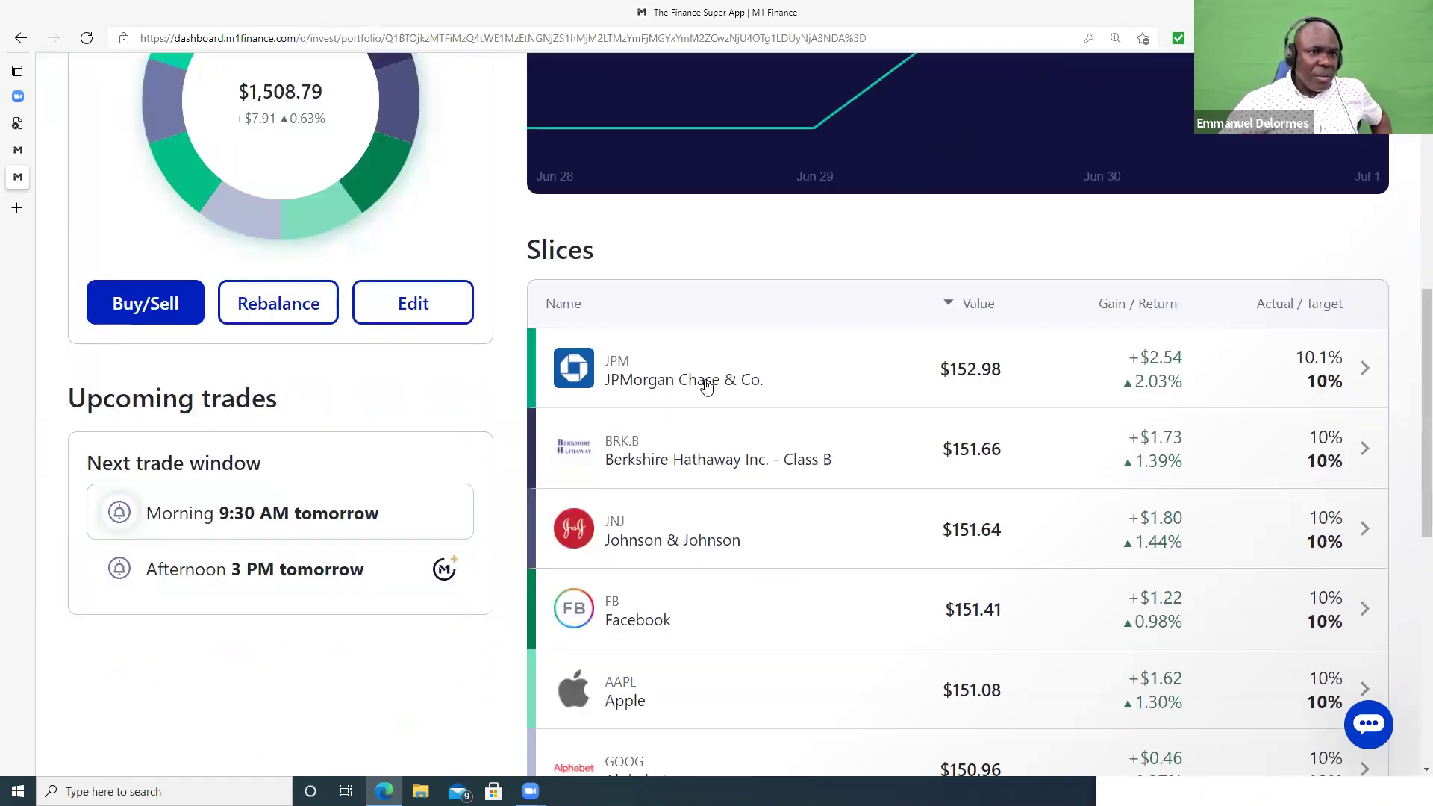
scroll(706, 385, "down", 2)
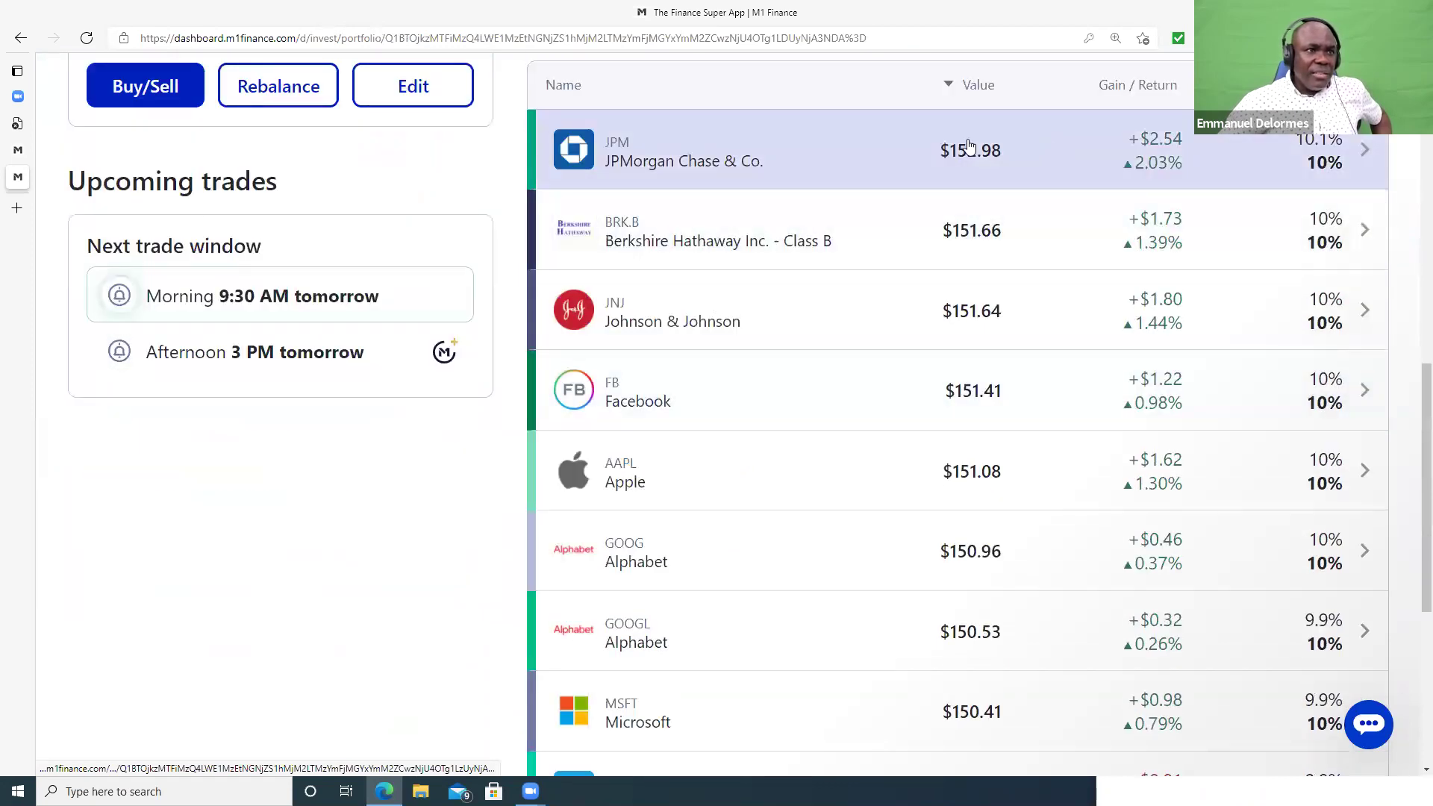
- Examine the New Pie 6/24/2021 portfolio page, including its value, gains, value-over-time chart and individual stock slices
scroll(826, 282, "down", 5)
scroll(898, 413, "up", 5)
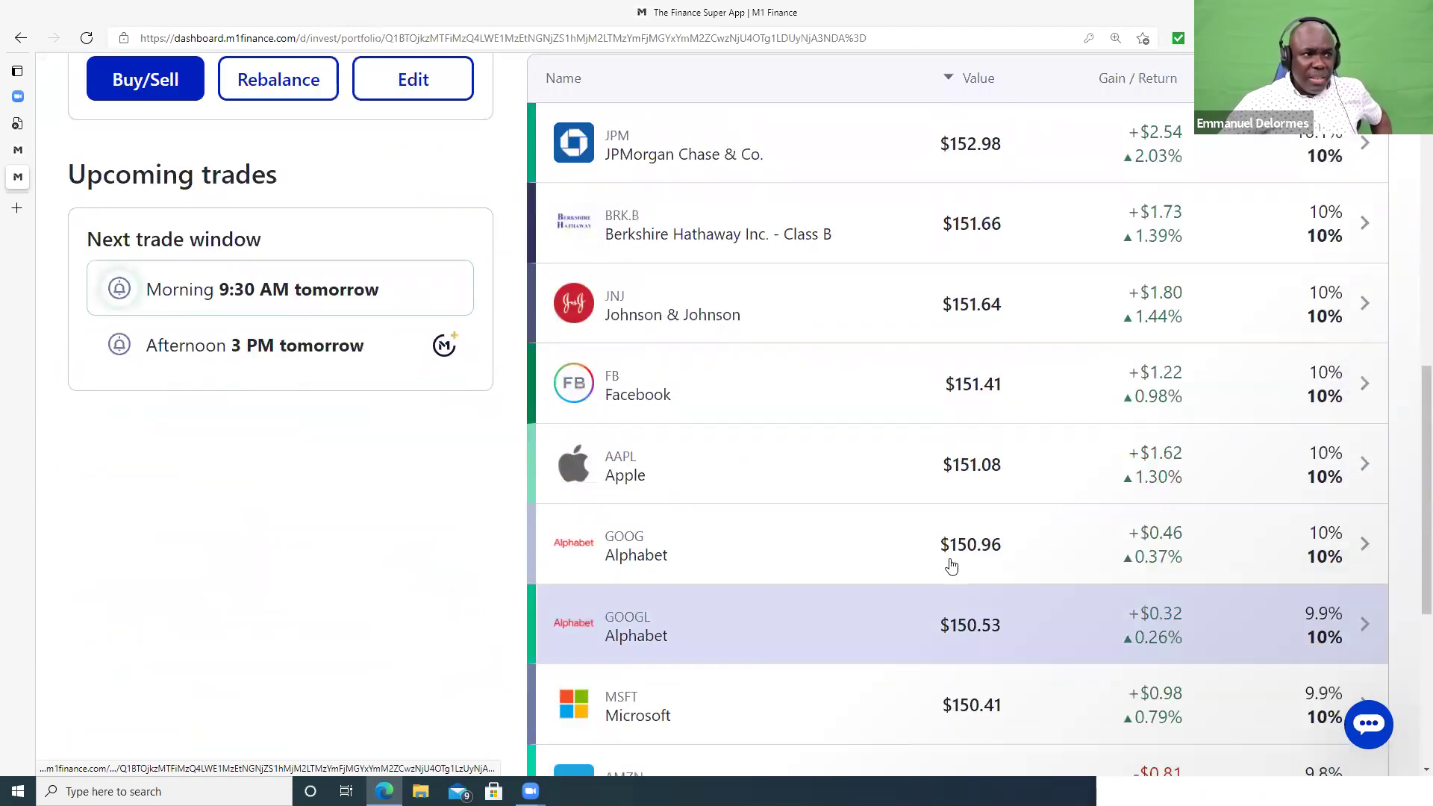
scroll(959, 351, "up", 11)
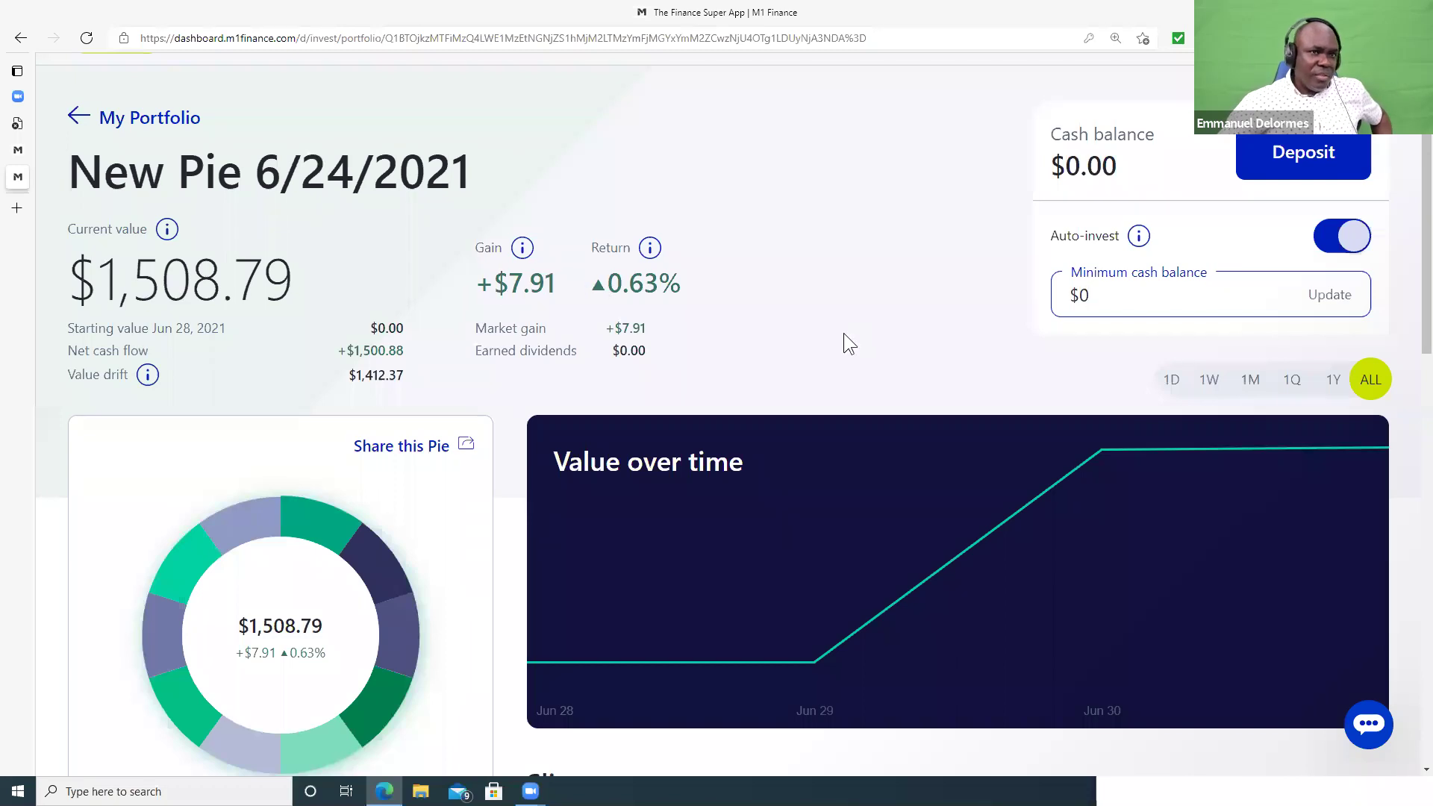
scroll(843, 333, "down", 5)
scroll(843, 333, "up", 7)
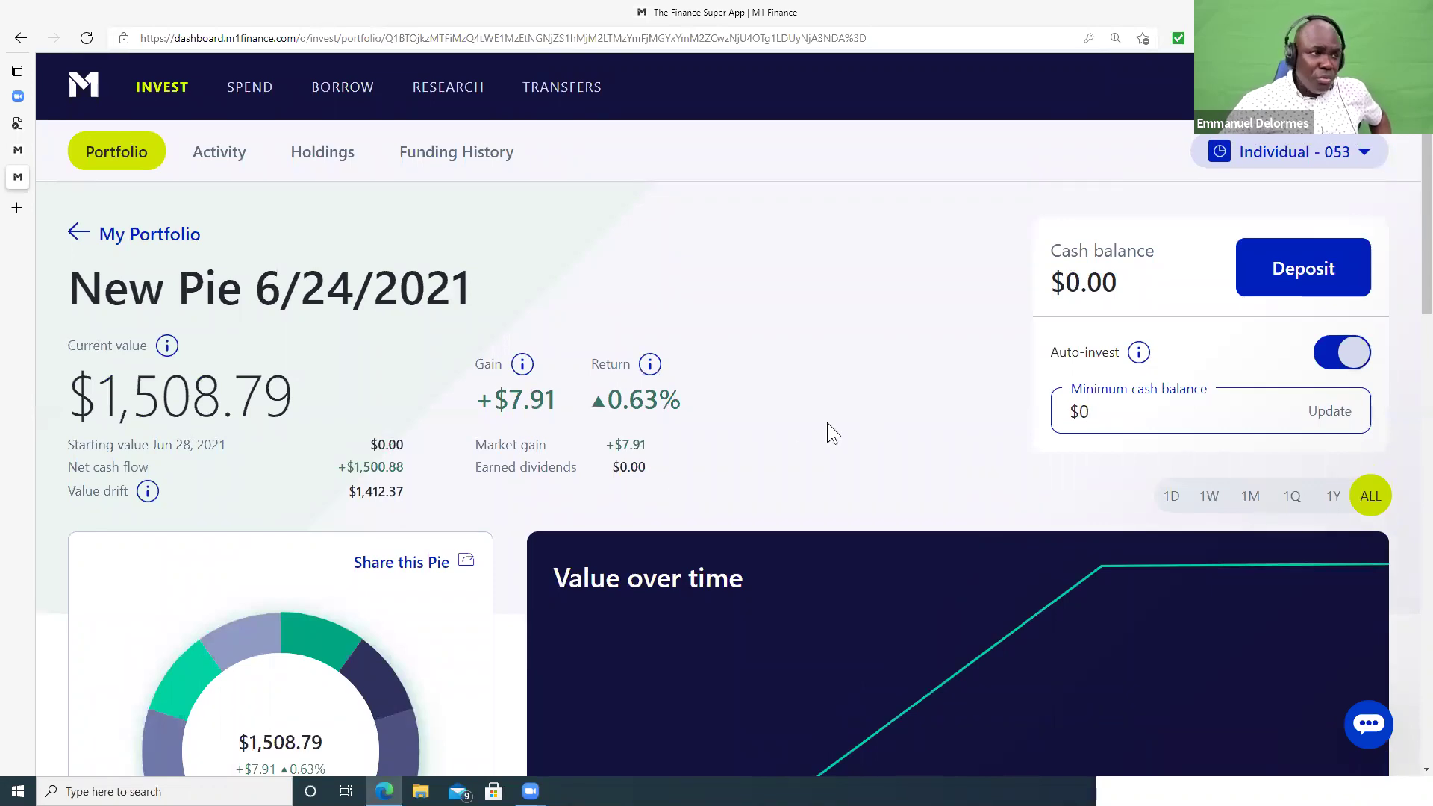
scroll(555, 414, "down", 15)
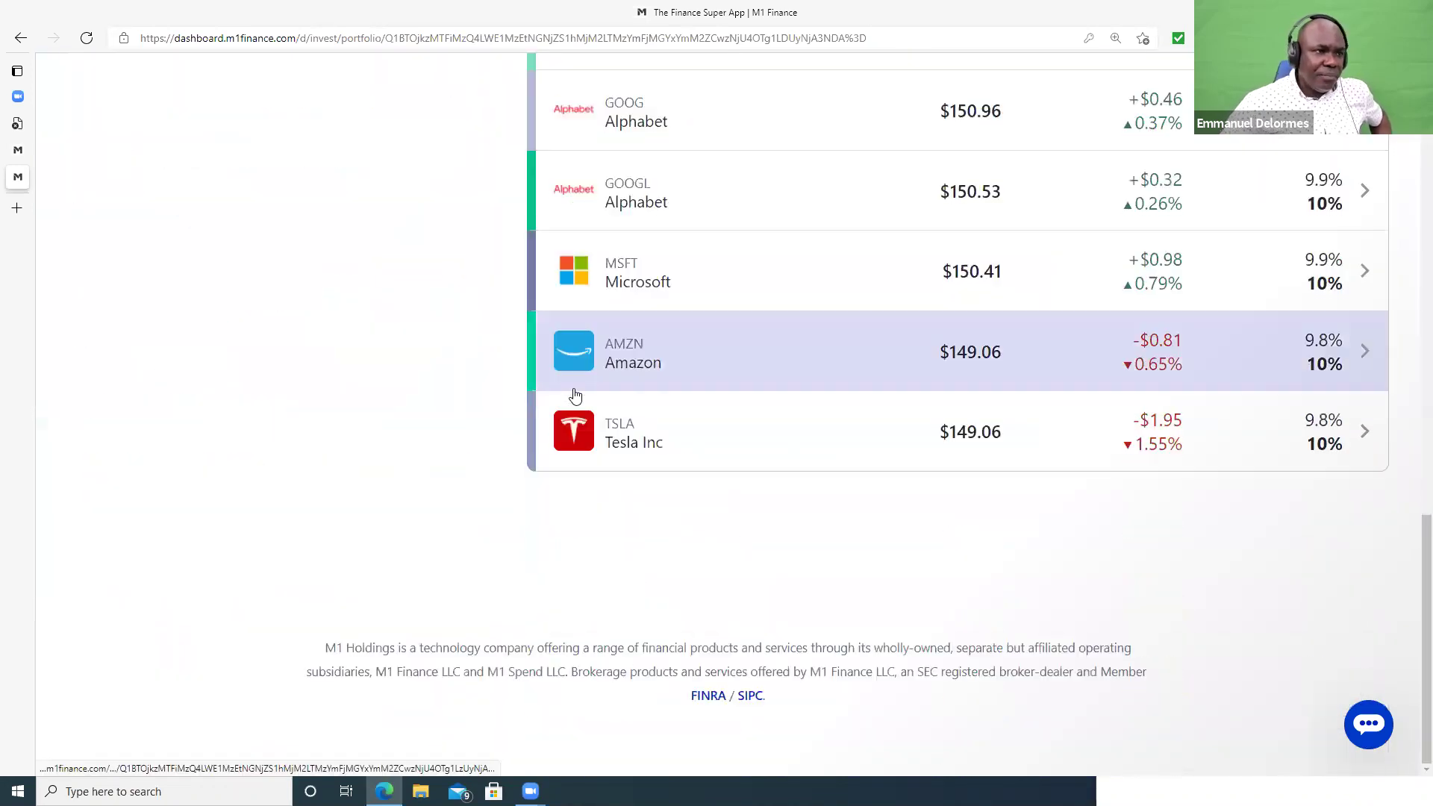
scroll(584, 403, "up", 15)
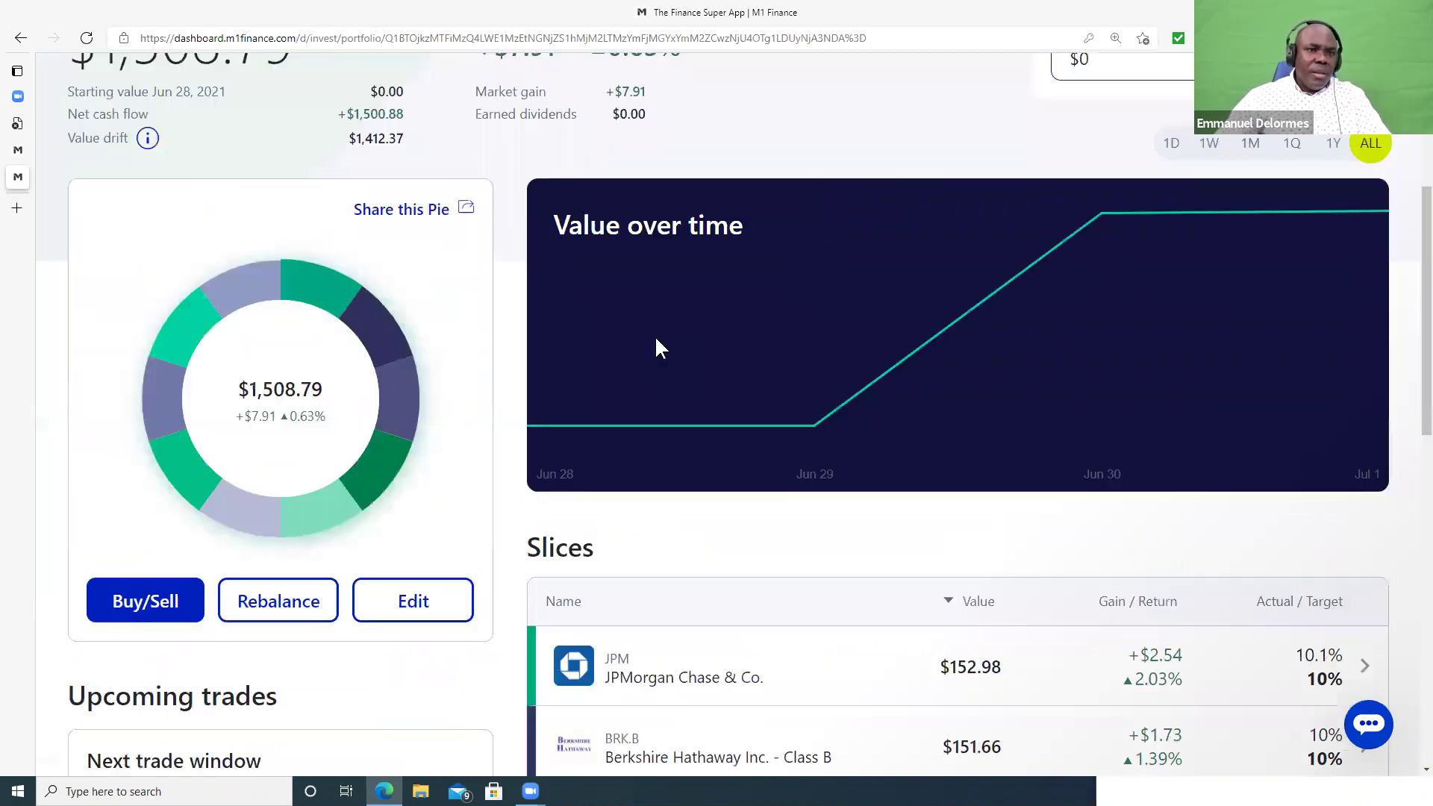
scroll(660, 333, "down", 10)
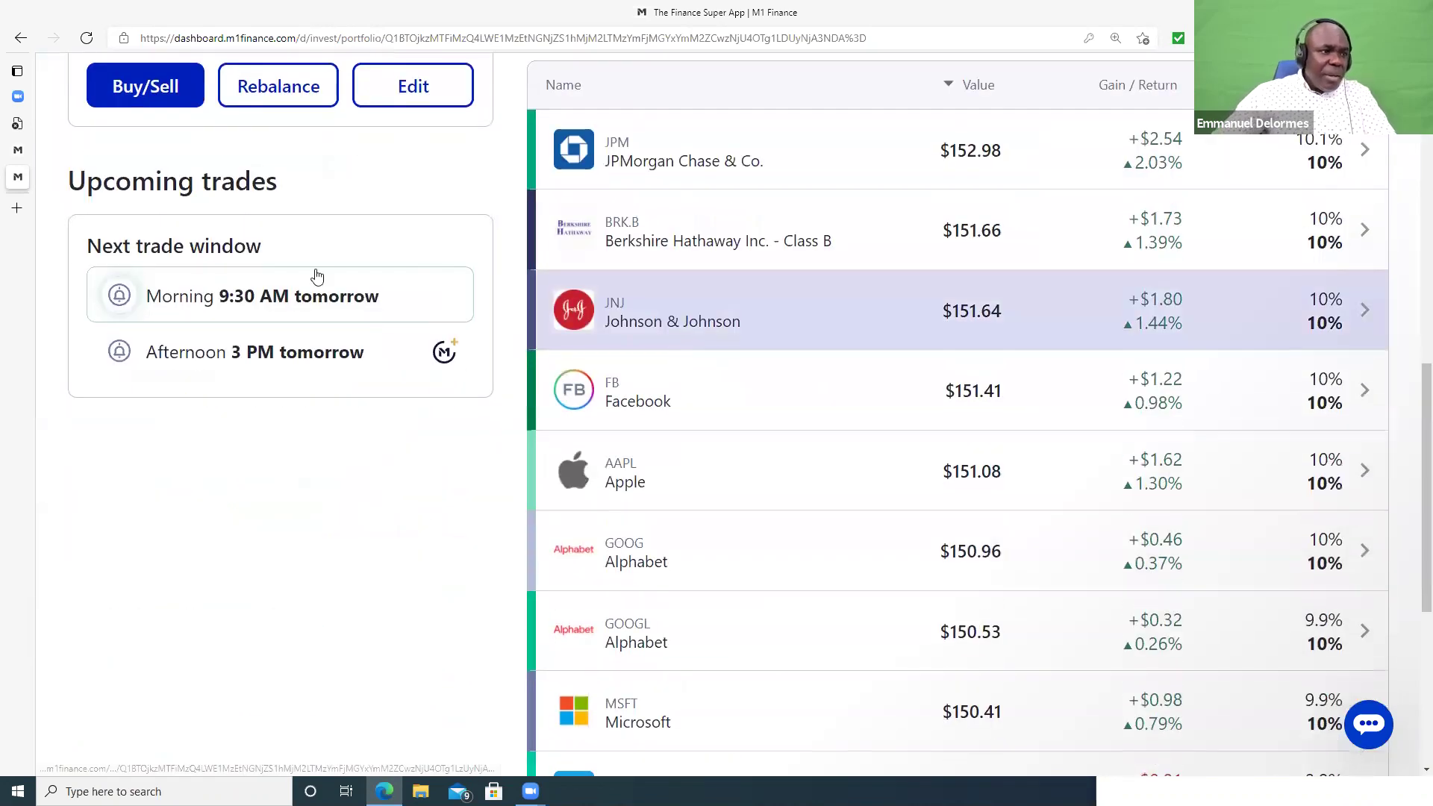
scroll(320, 281, "up", 4)
- Return to the research details of New Pie 6/24/2021 and review its five-year performance, profile and target slice percentages
left_click(20, 37)
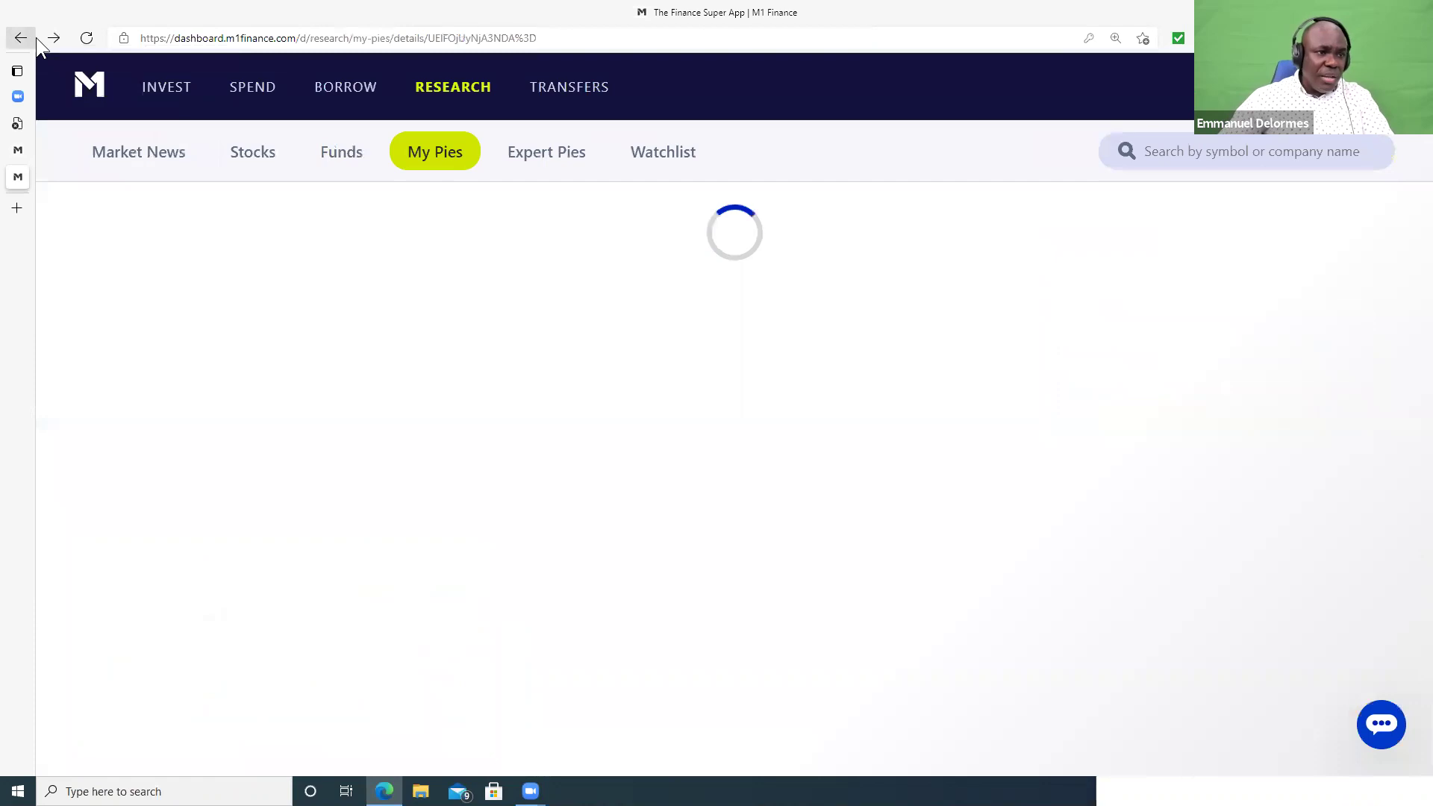
scroll(1009, 539, "down", 4)
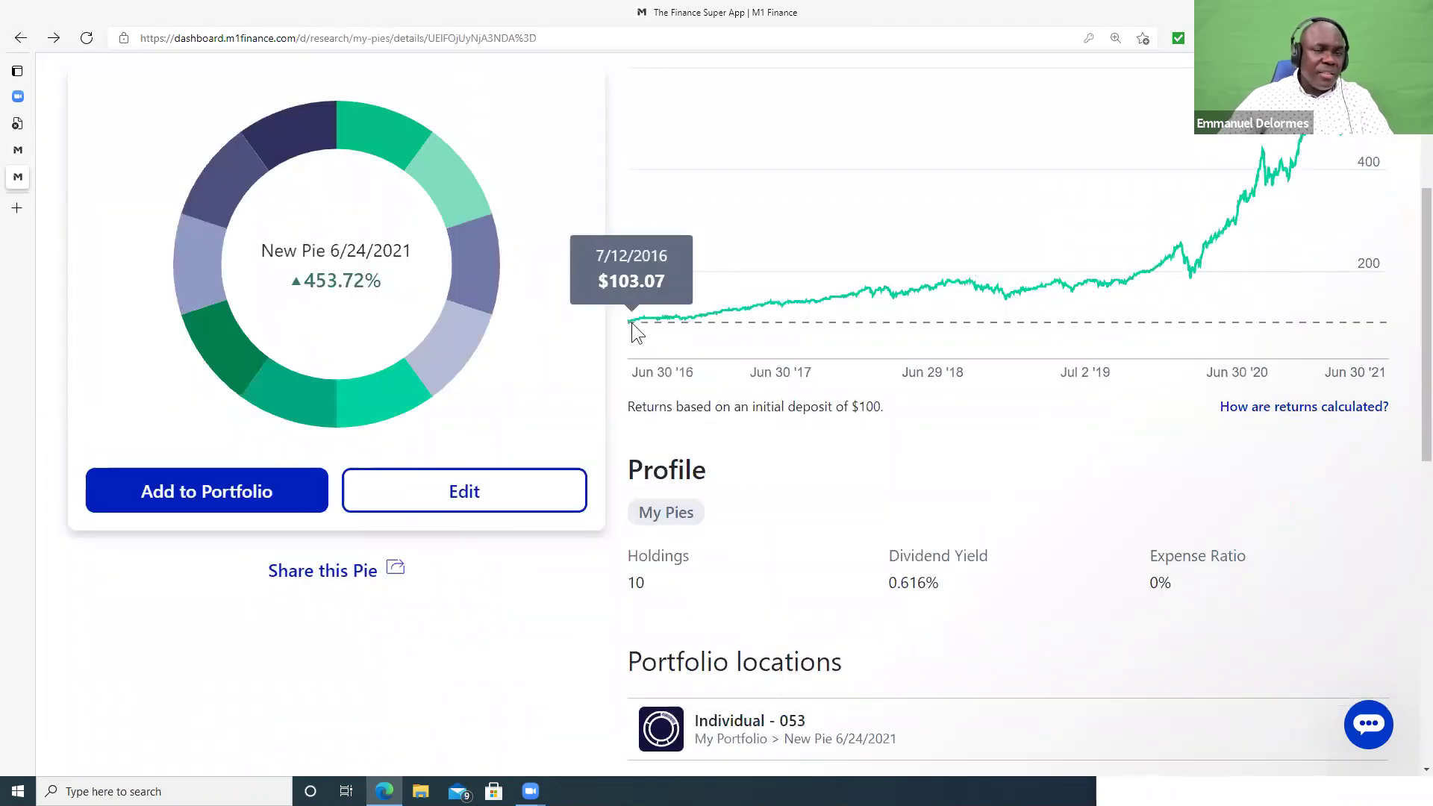
scroll(635, 330, "up", 4)
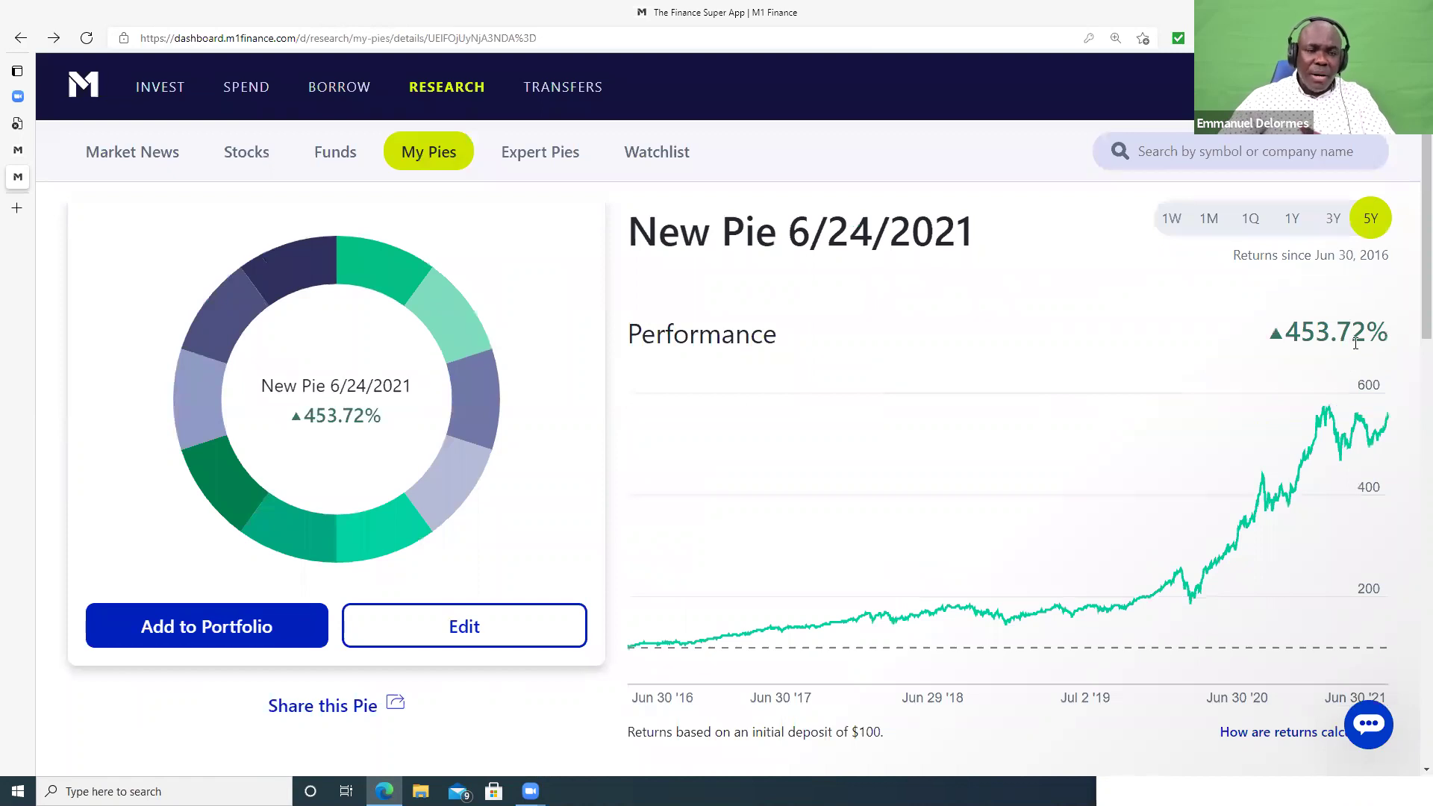
scroll(1347, 349, "down", 15)
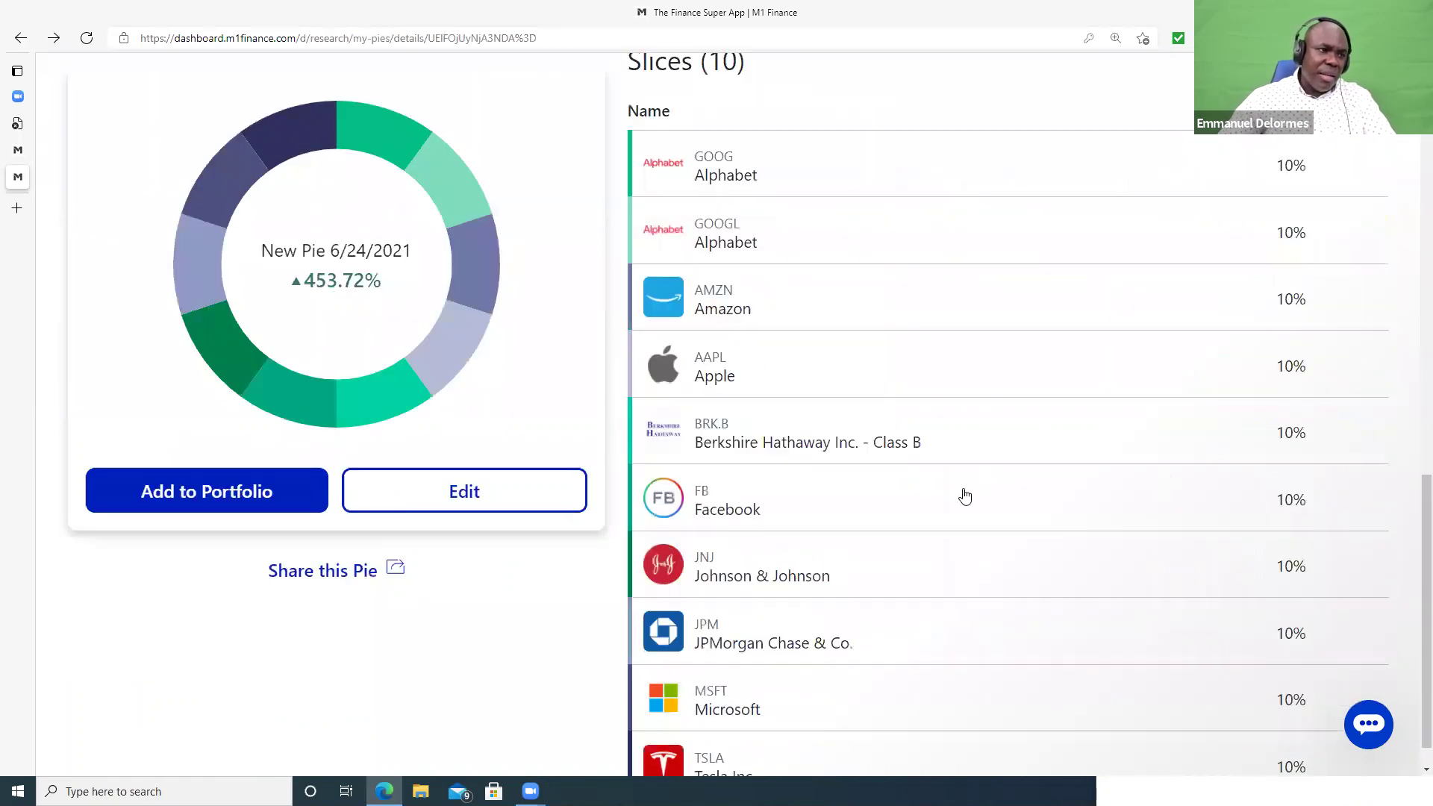
scroll(939, 474, "up", 13)
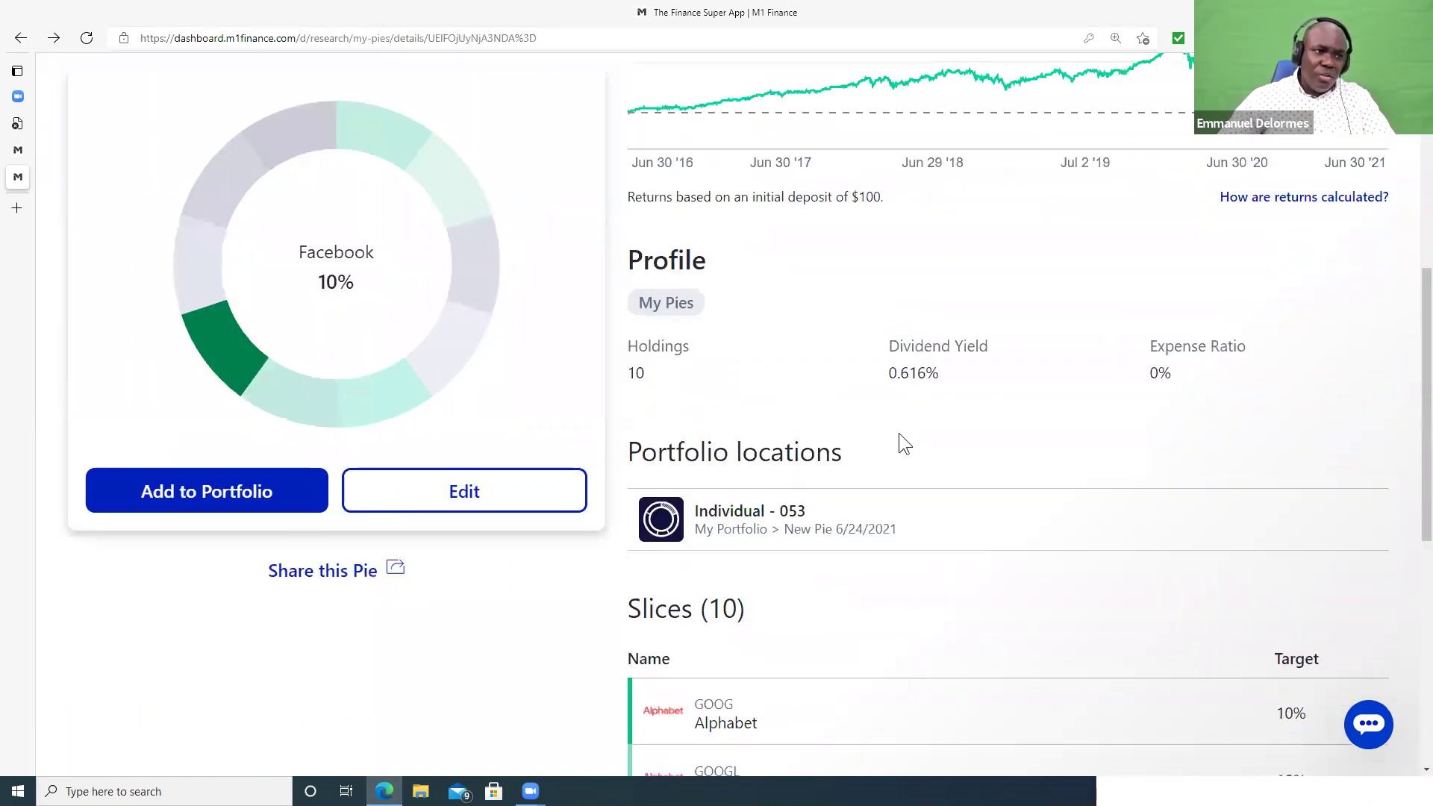
scroll(899, 441, "down", 5)
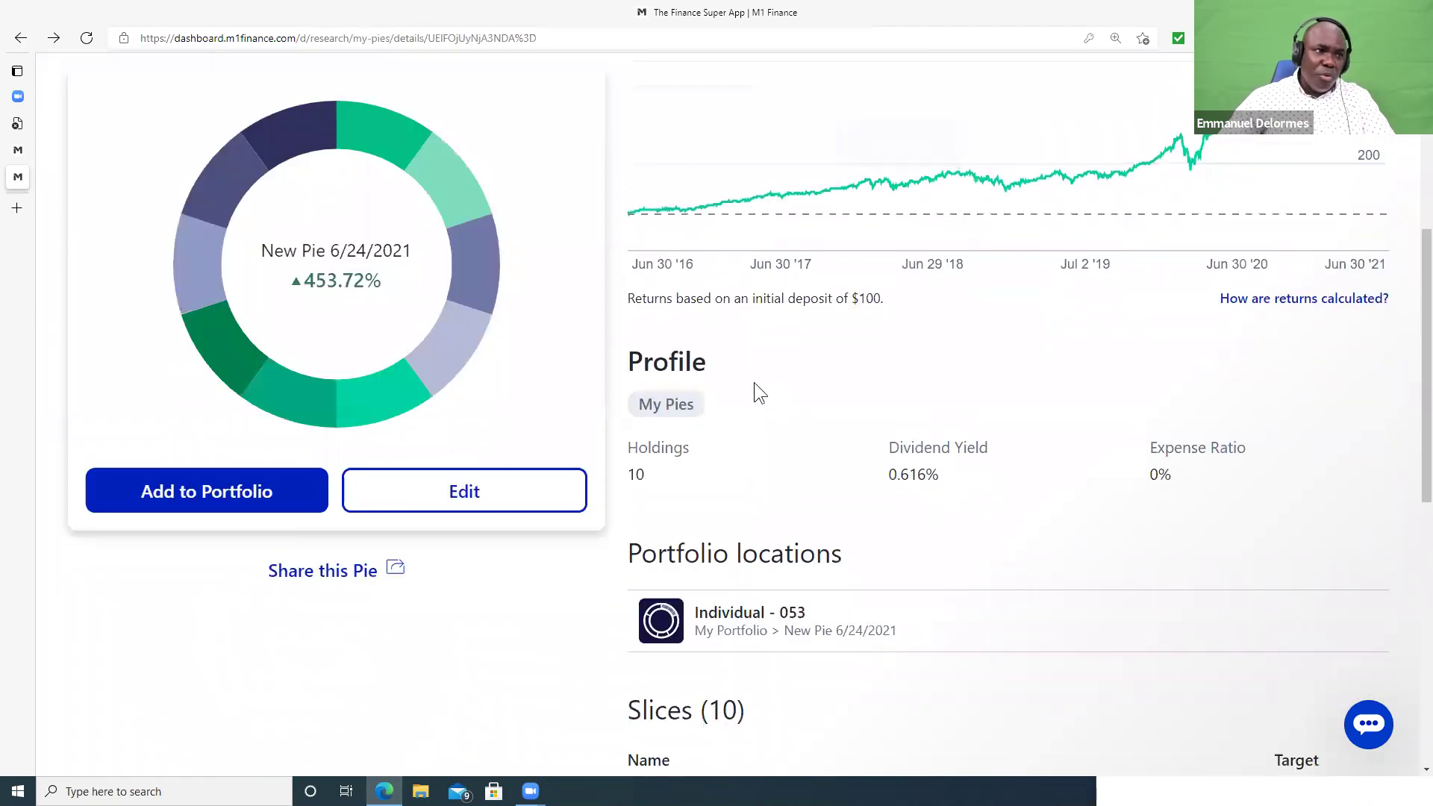
- Open New Pie 6/24/2021 from its portfolio location and review its current value, upcoming trades and slices
left_click(731, 621)
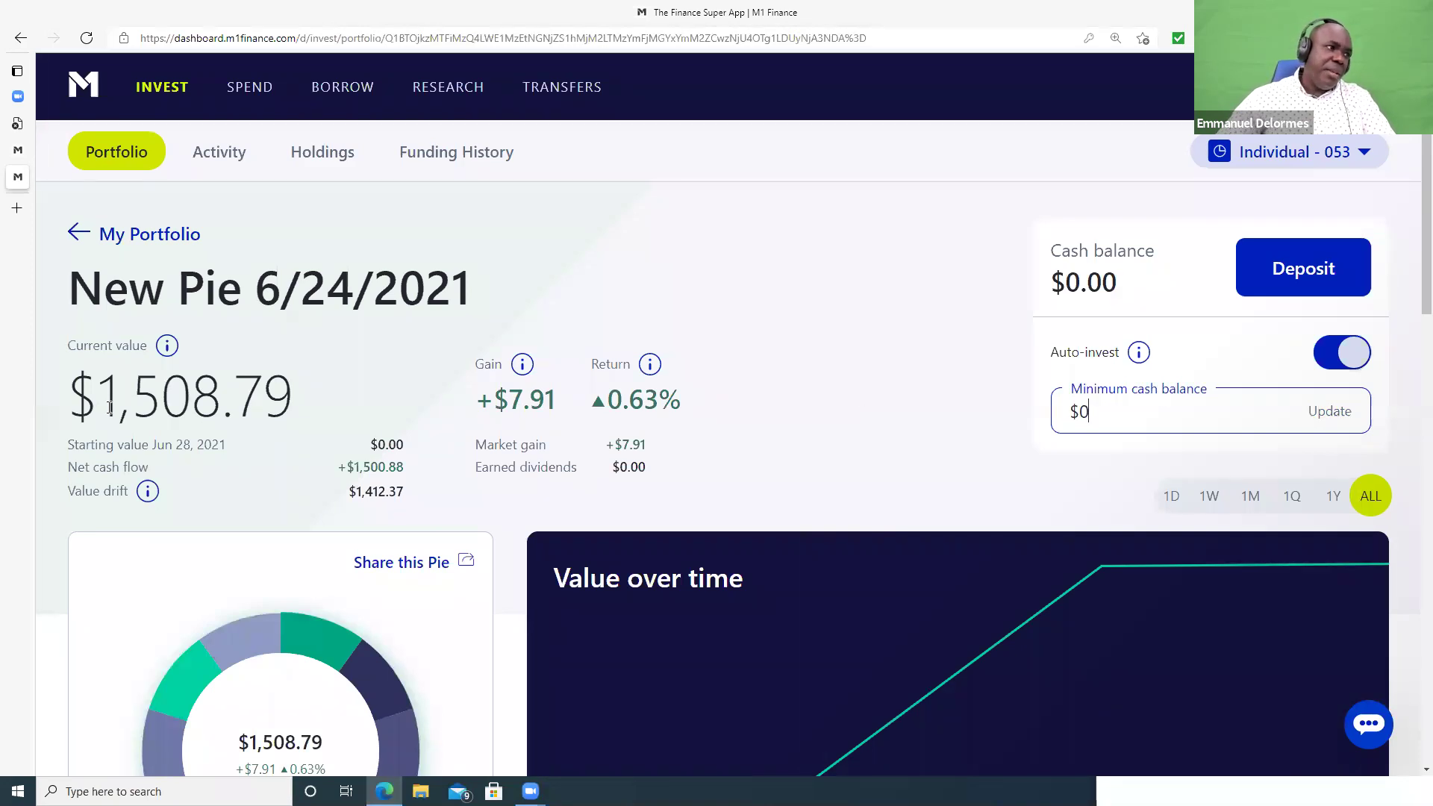
scroll(478, 407, "down", 6)
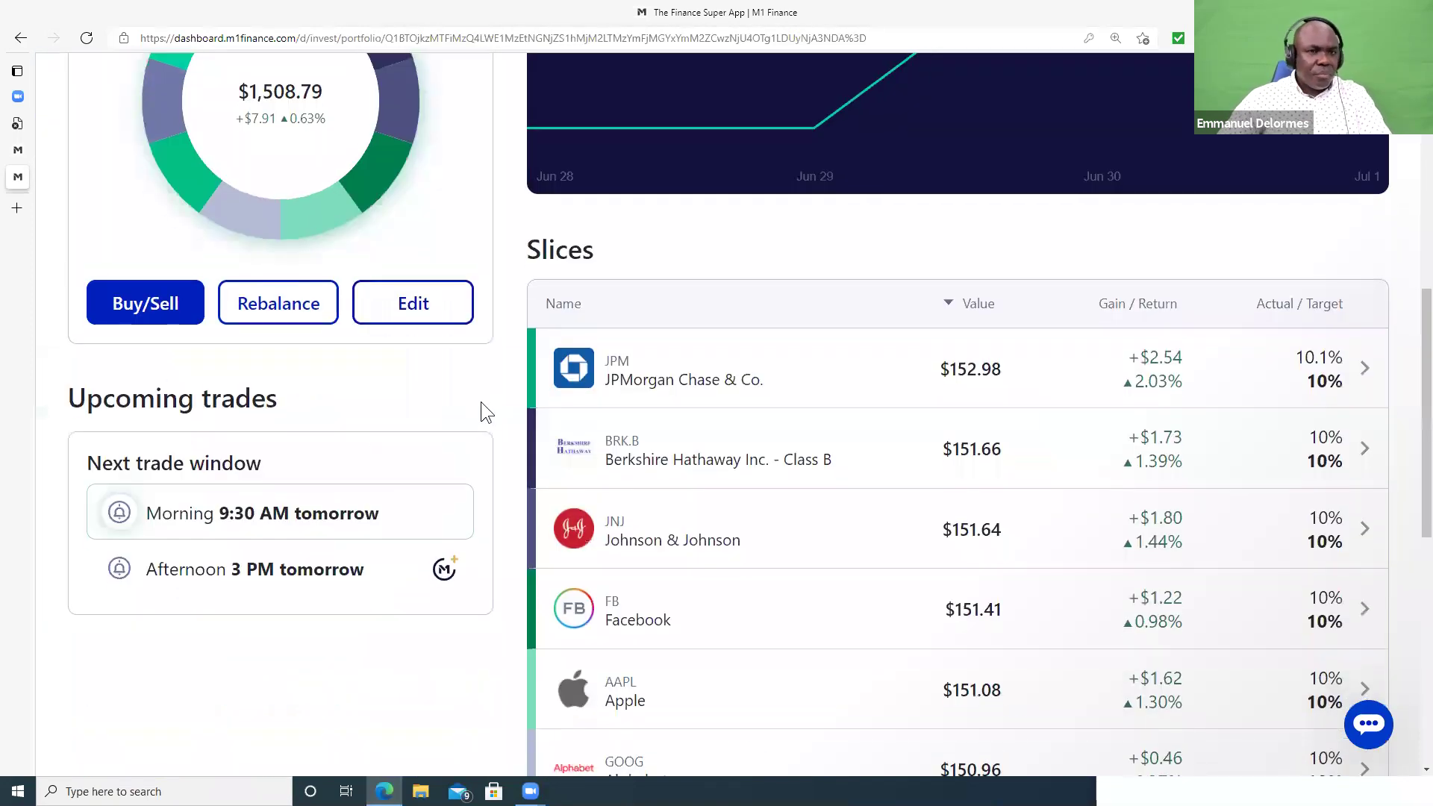
scroll(482, 400, "up", 5)
scroll(424, 394, "down", 5)
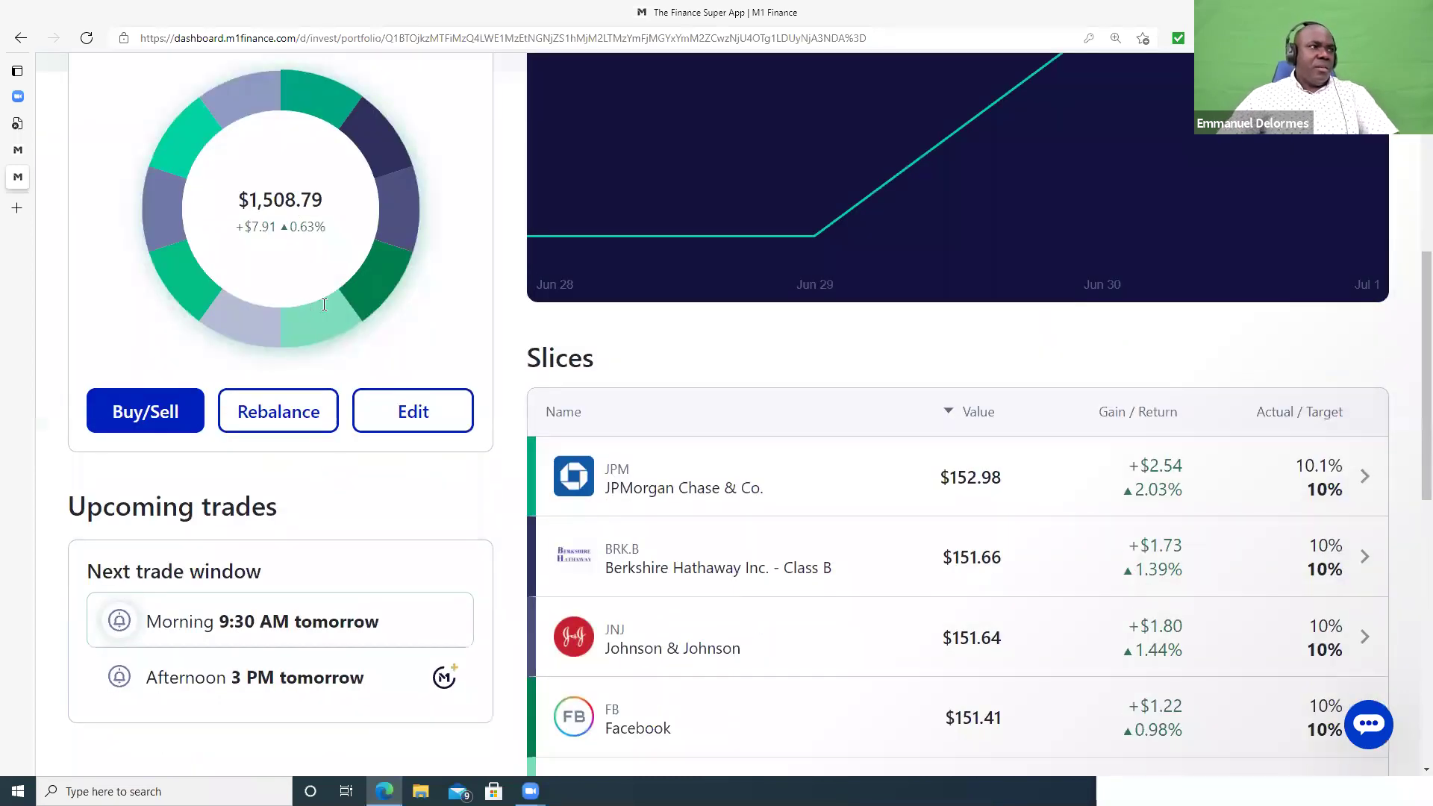
scroll(298, 261, "up", 5)
- Open the research list of own pies and look through the unused and used pies
left_click(435, 87)
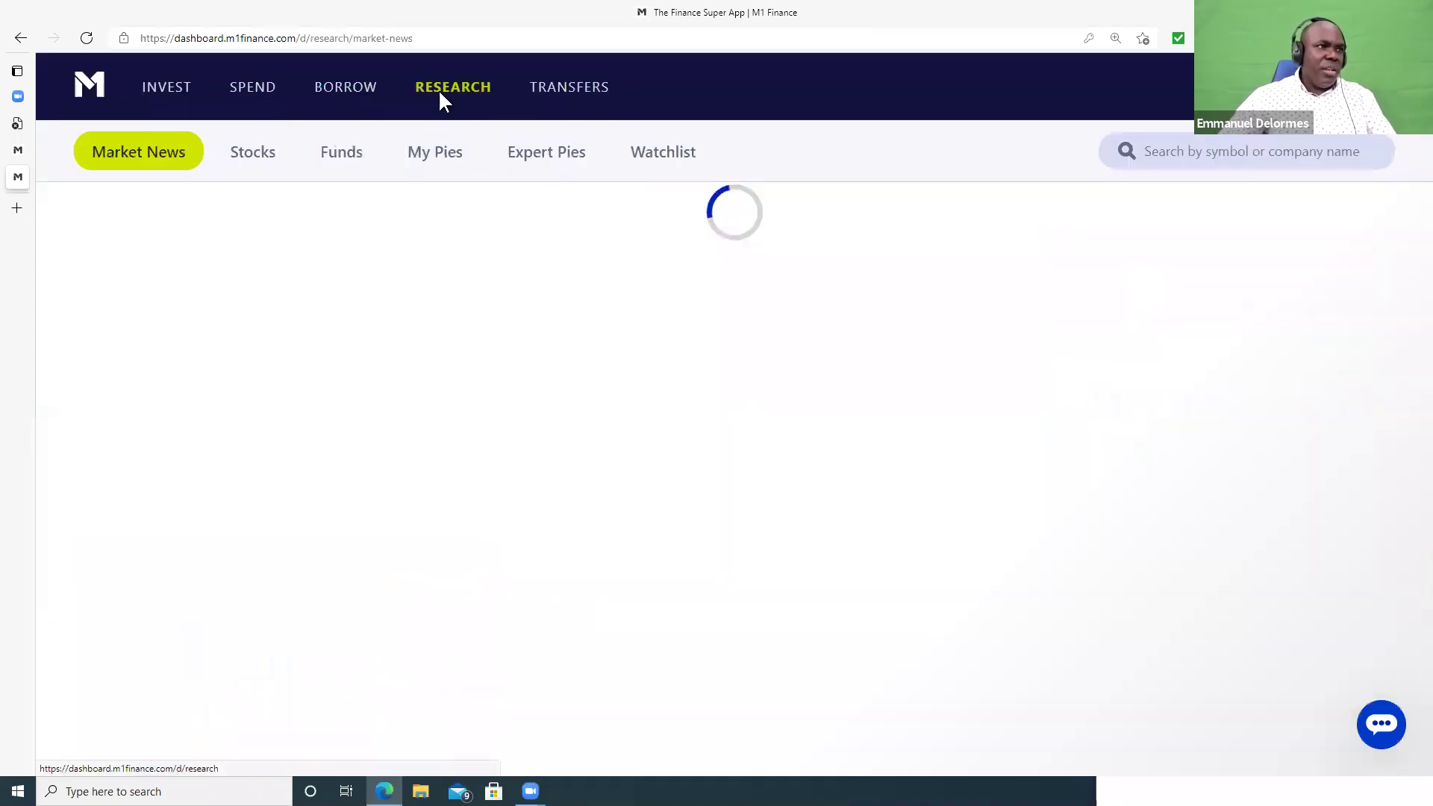
left_click(422, 153)
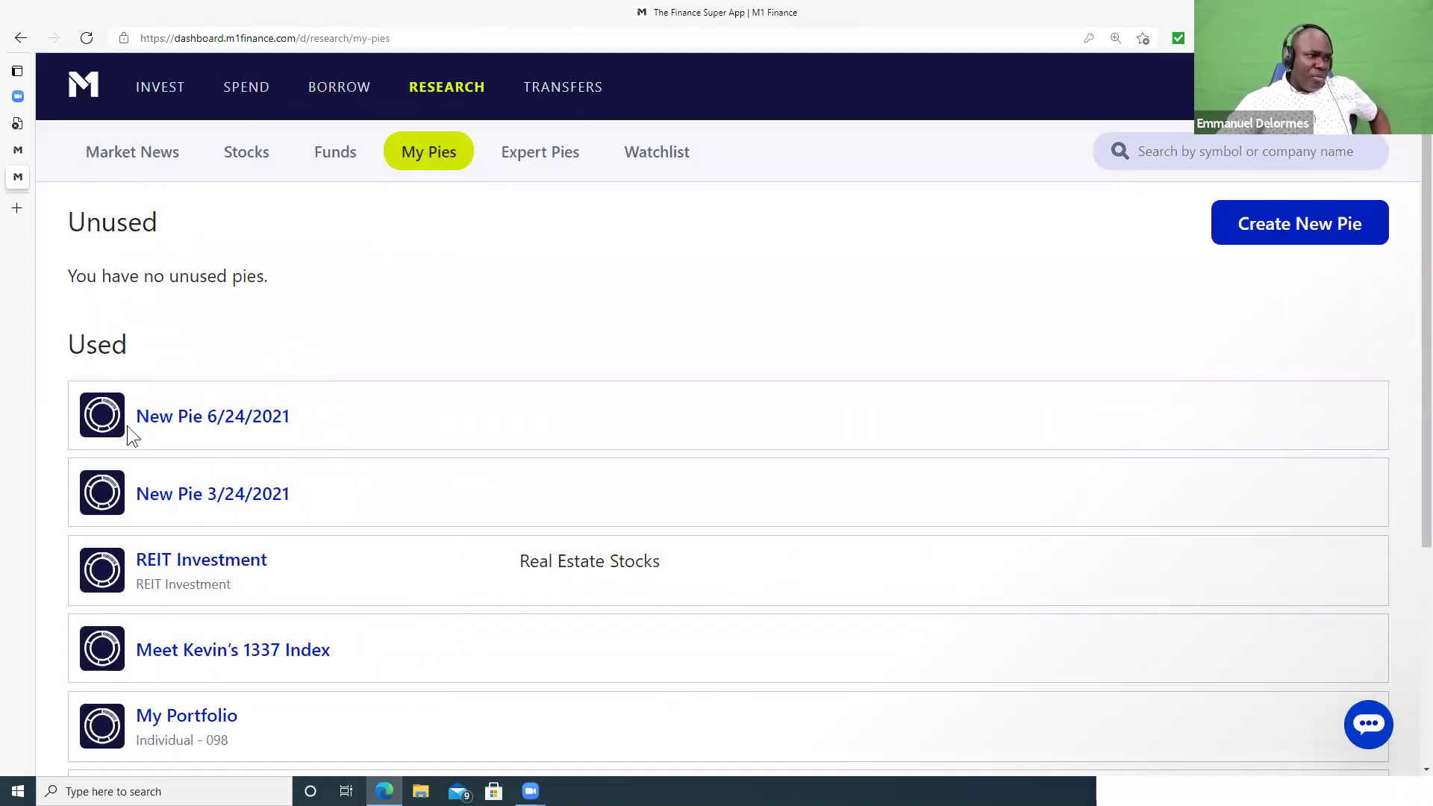
scroll(133, 746, "down", 4)
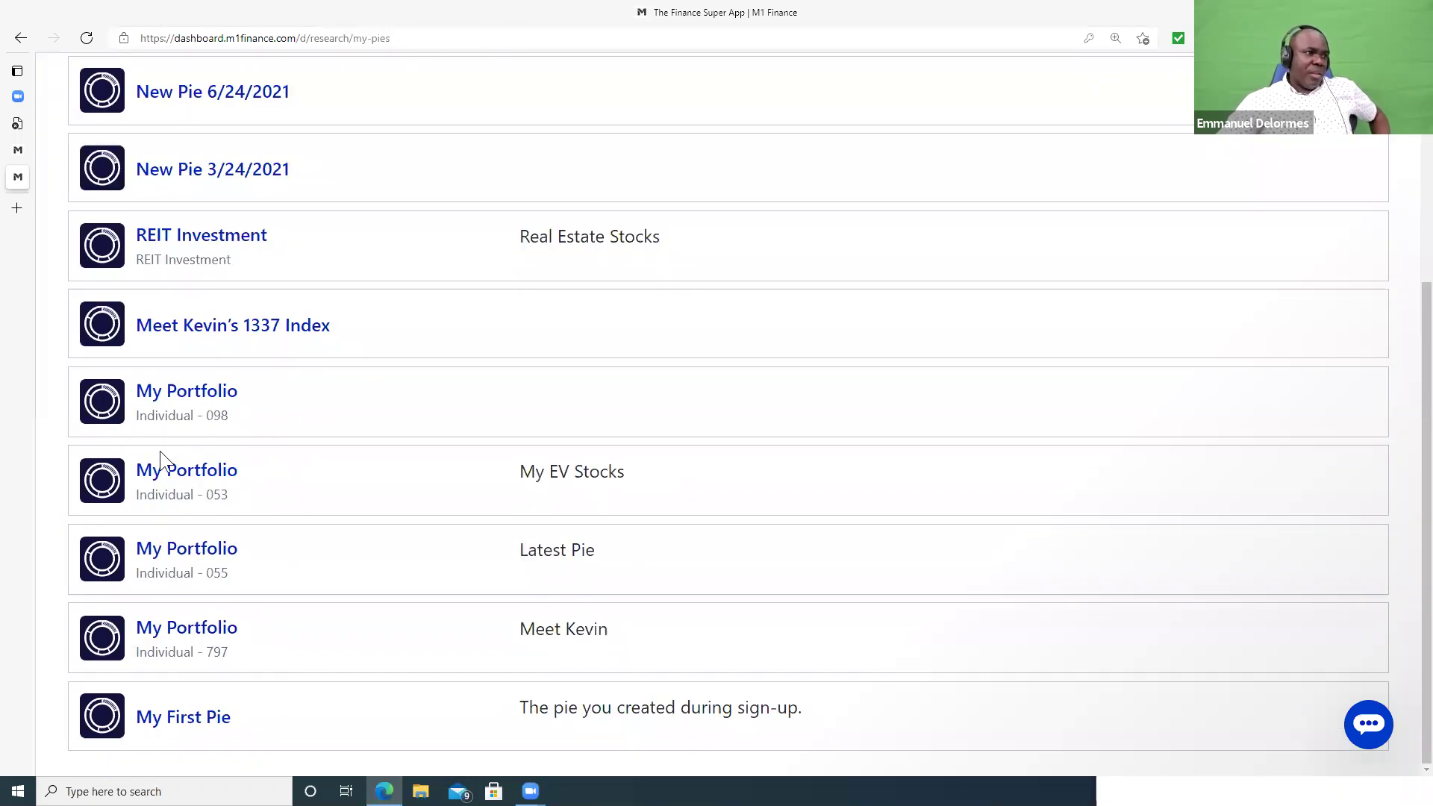
scroll(160, 451, "up", 4)
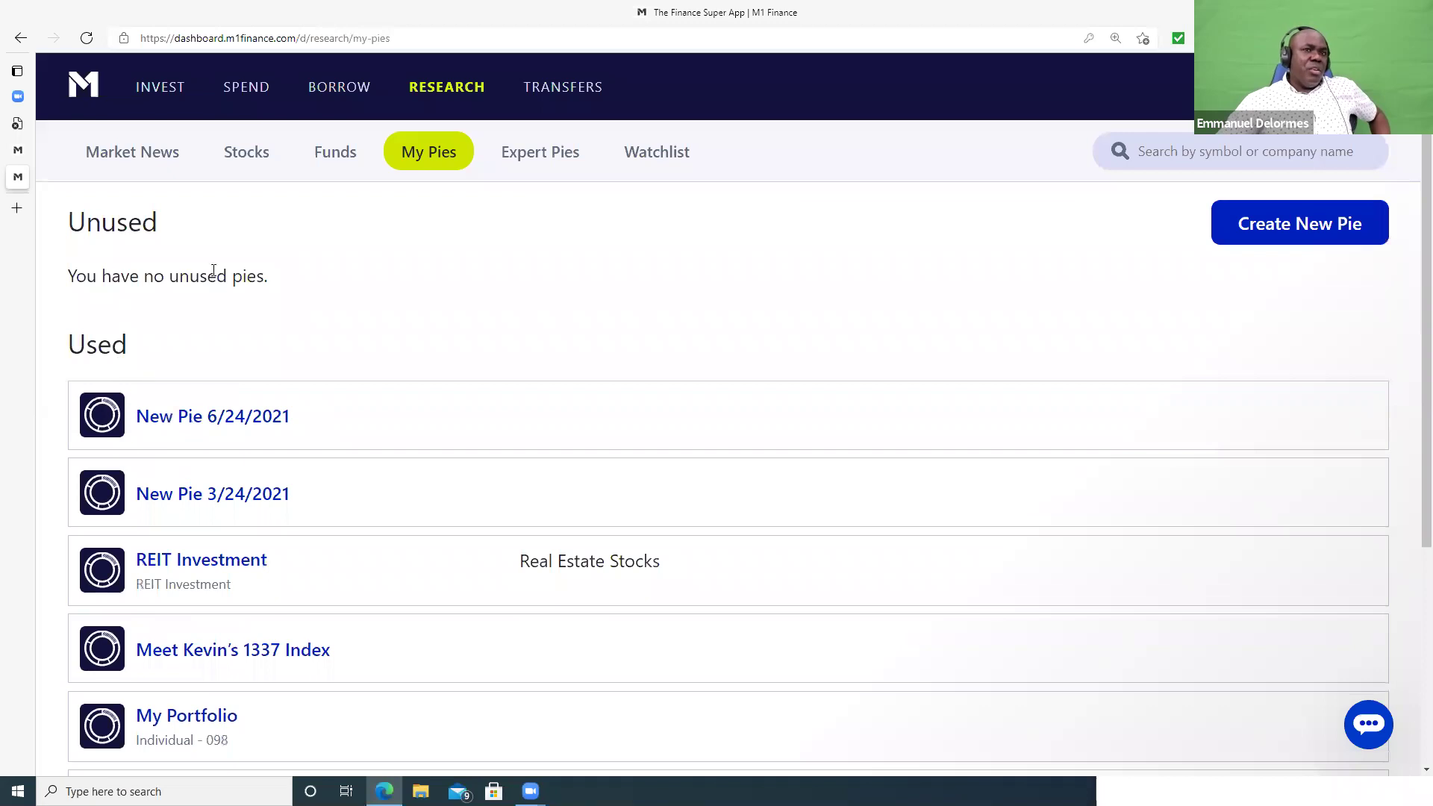
- Start creating a new pie and filter the stocks offered as slices to a minimum dividend yield of 8%, checking results and sectors
left_click(1296, 225)
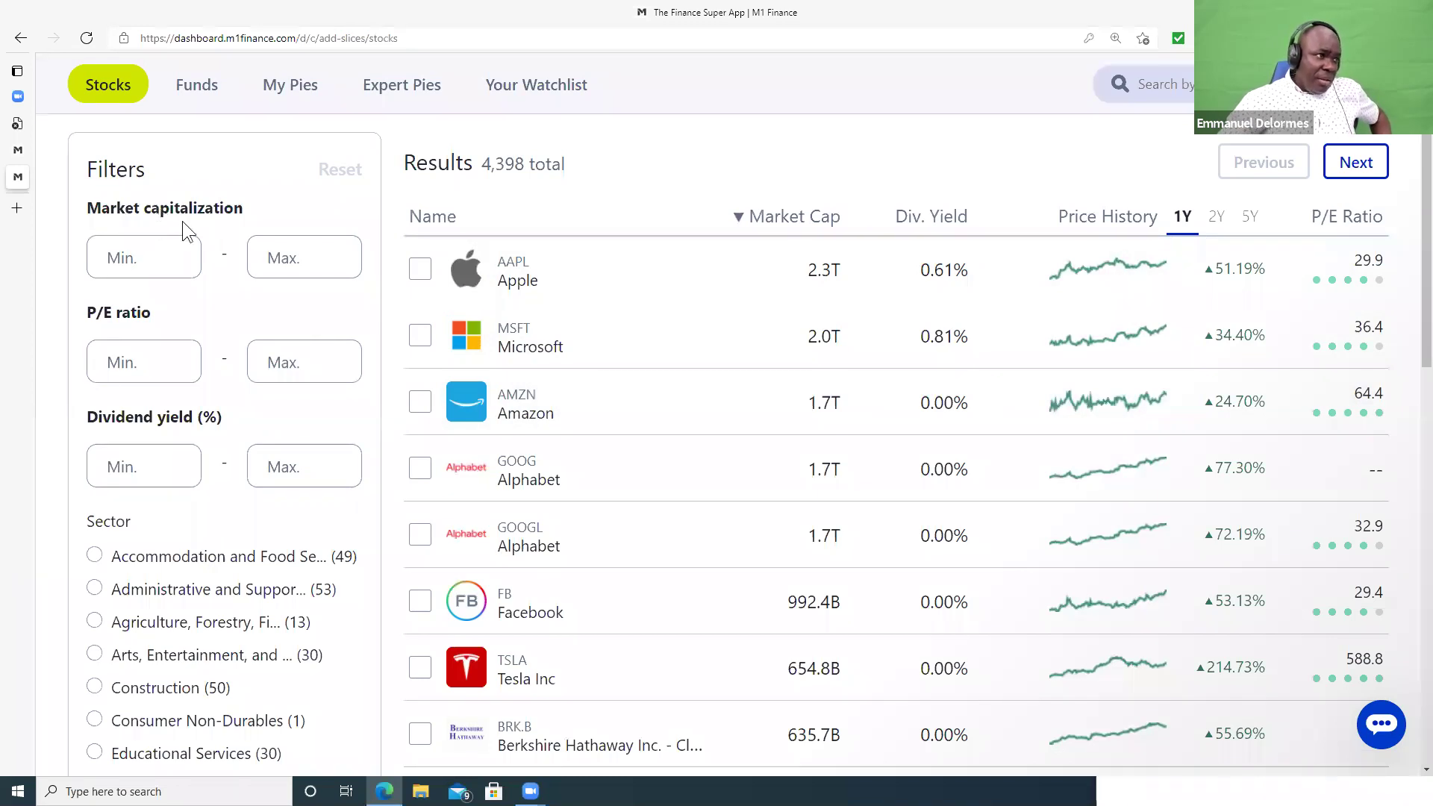
left_click(157, 470)
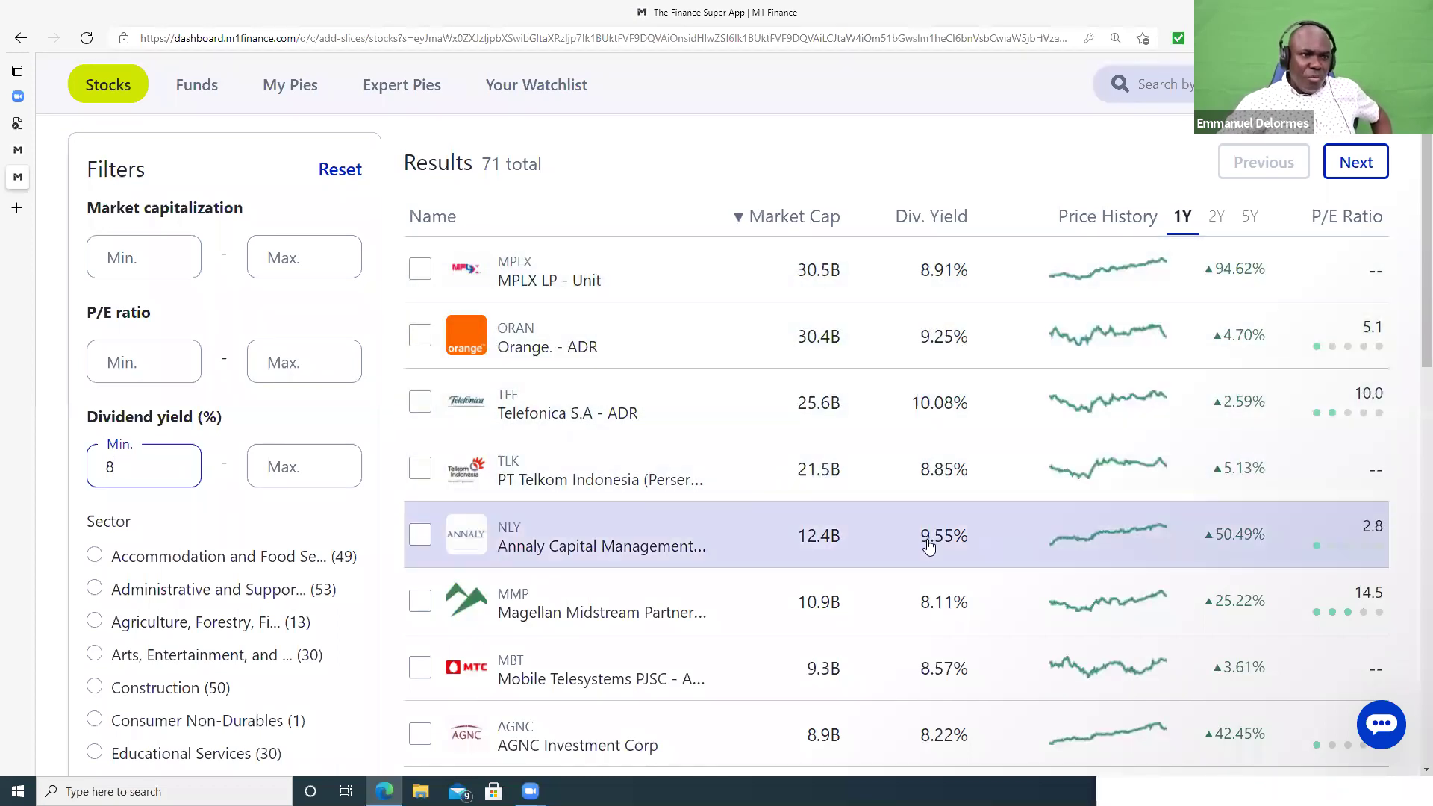
scroll(916, 571, "down", 4)
scroll(917, 571, "down", 8)
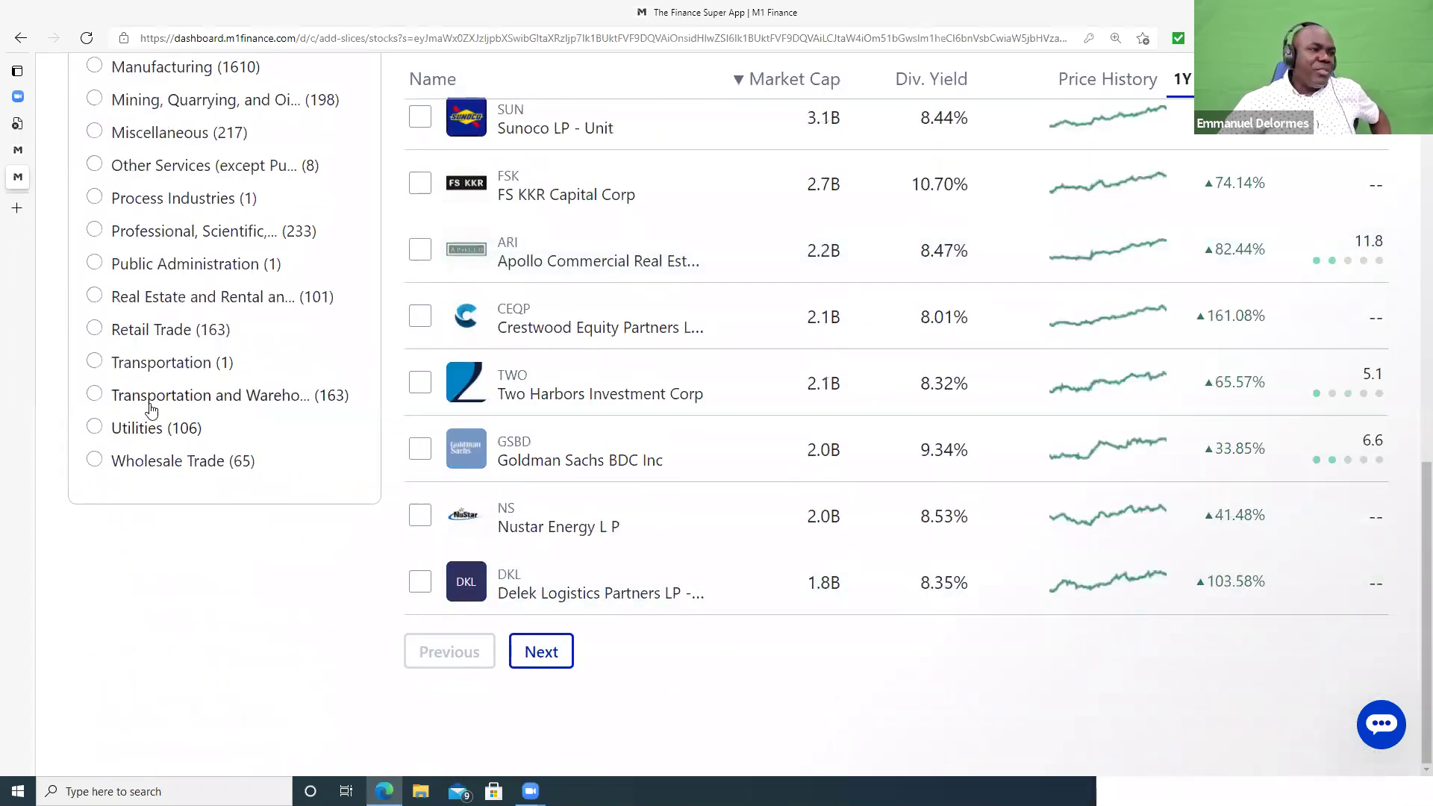
scroll(150, 406, "up", 1)
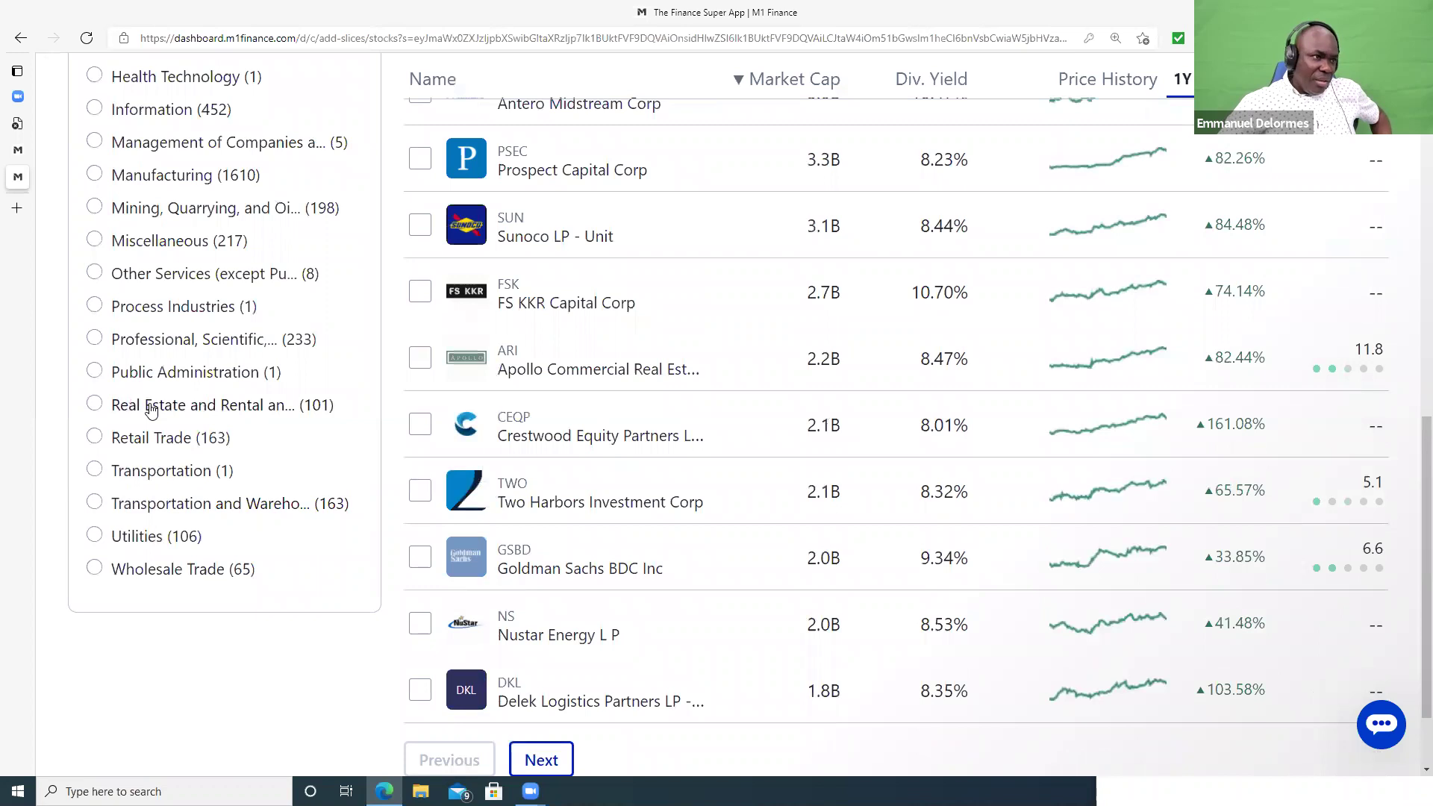
scroll(150, 406, "up", 5)
scroll(150, 408, "up", 5)
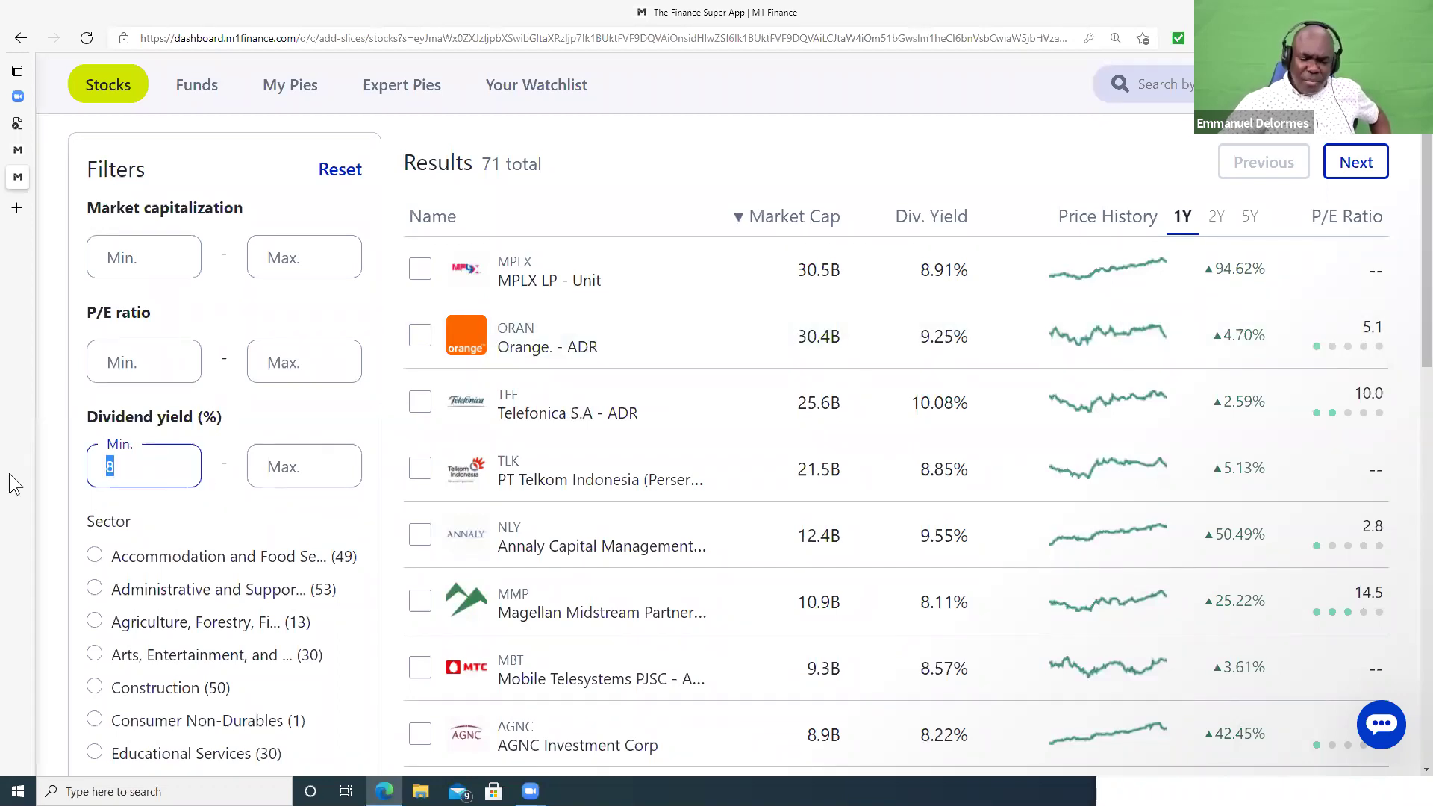
- Filter the stocks to a minimum dividend yield of 10% and review the yields and price histories in the results
mouse_move(9, 473)
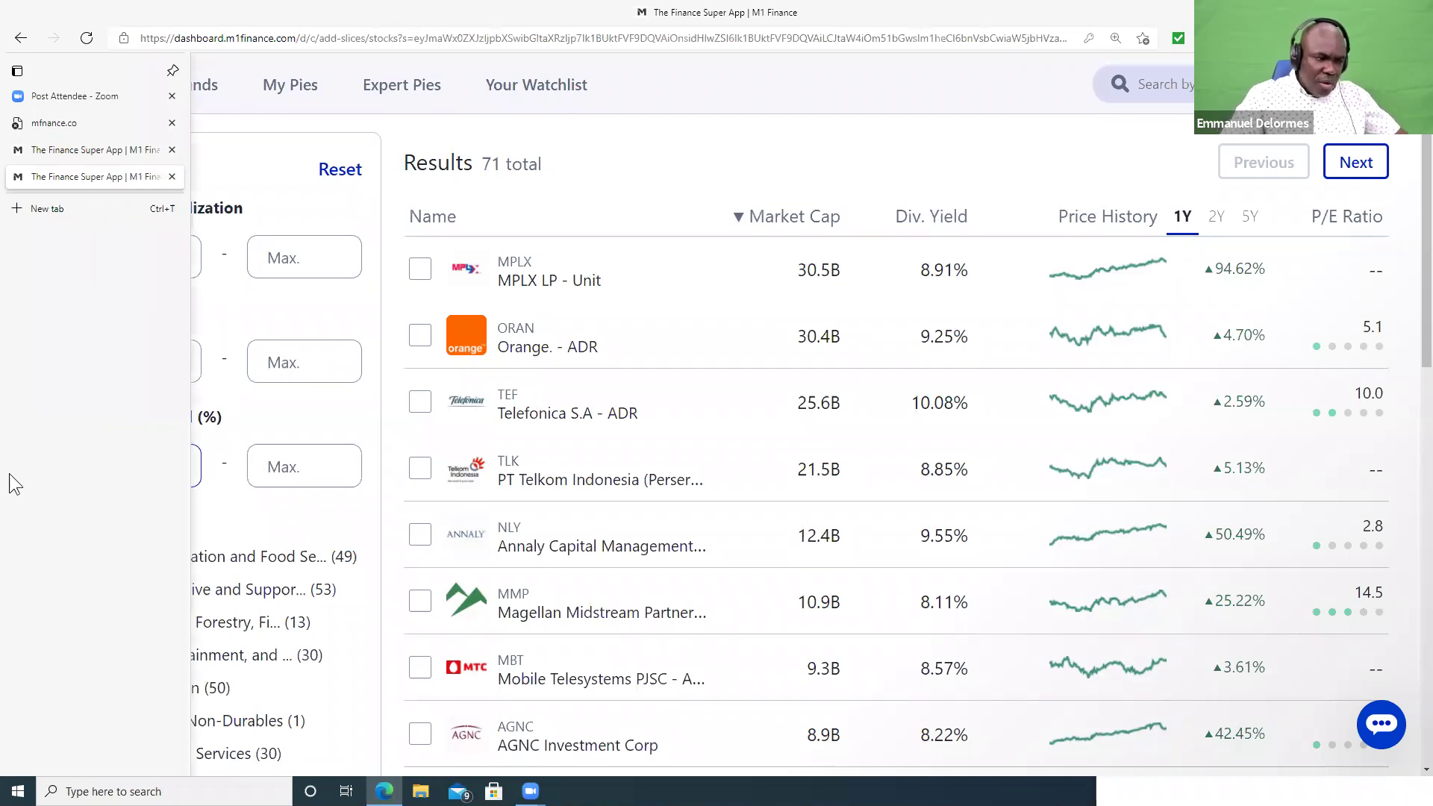
key("BackSpace")
type("10")
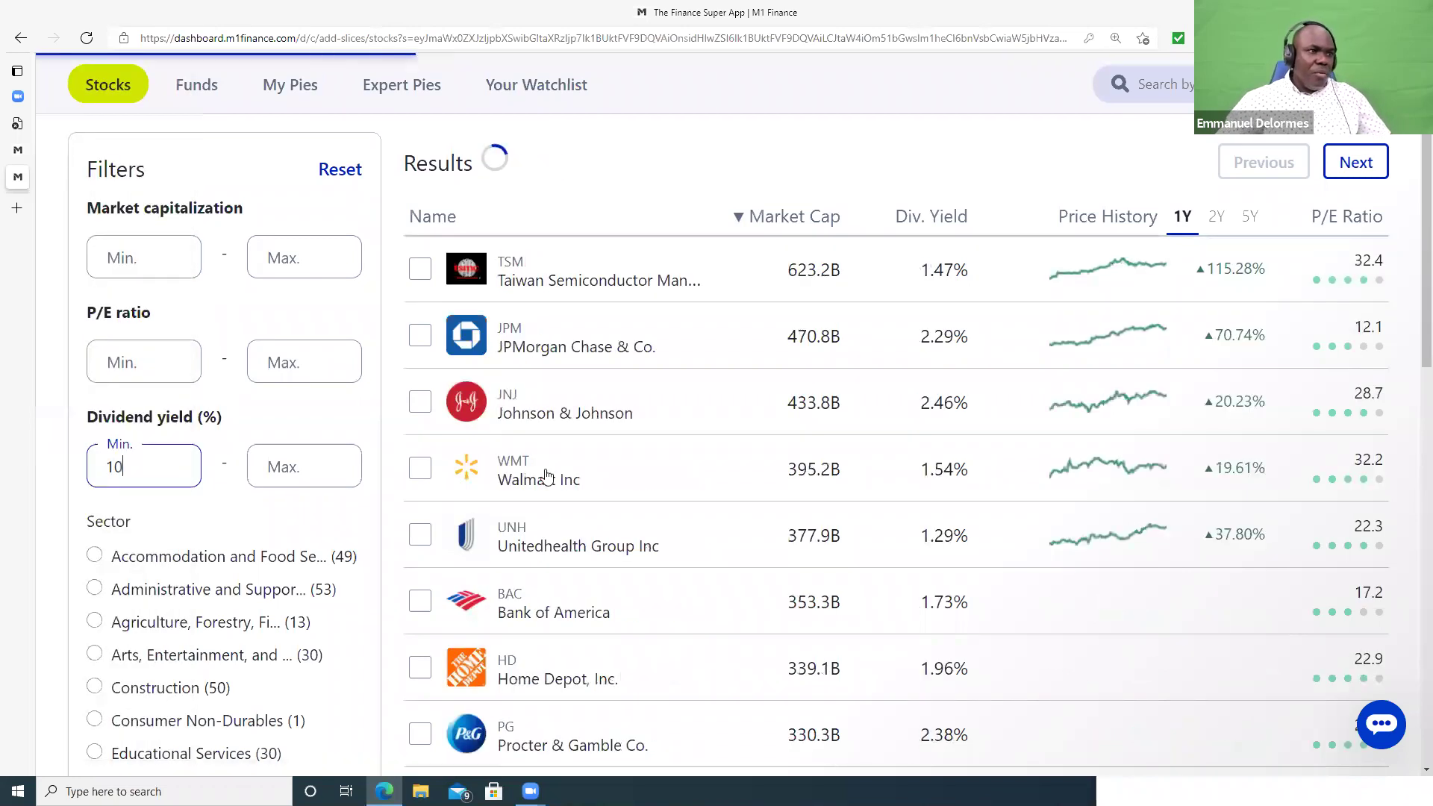
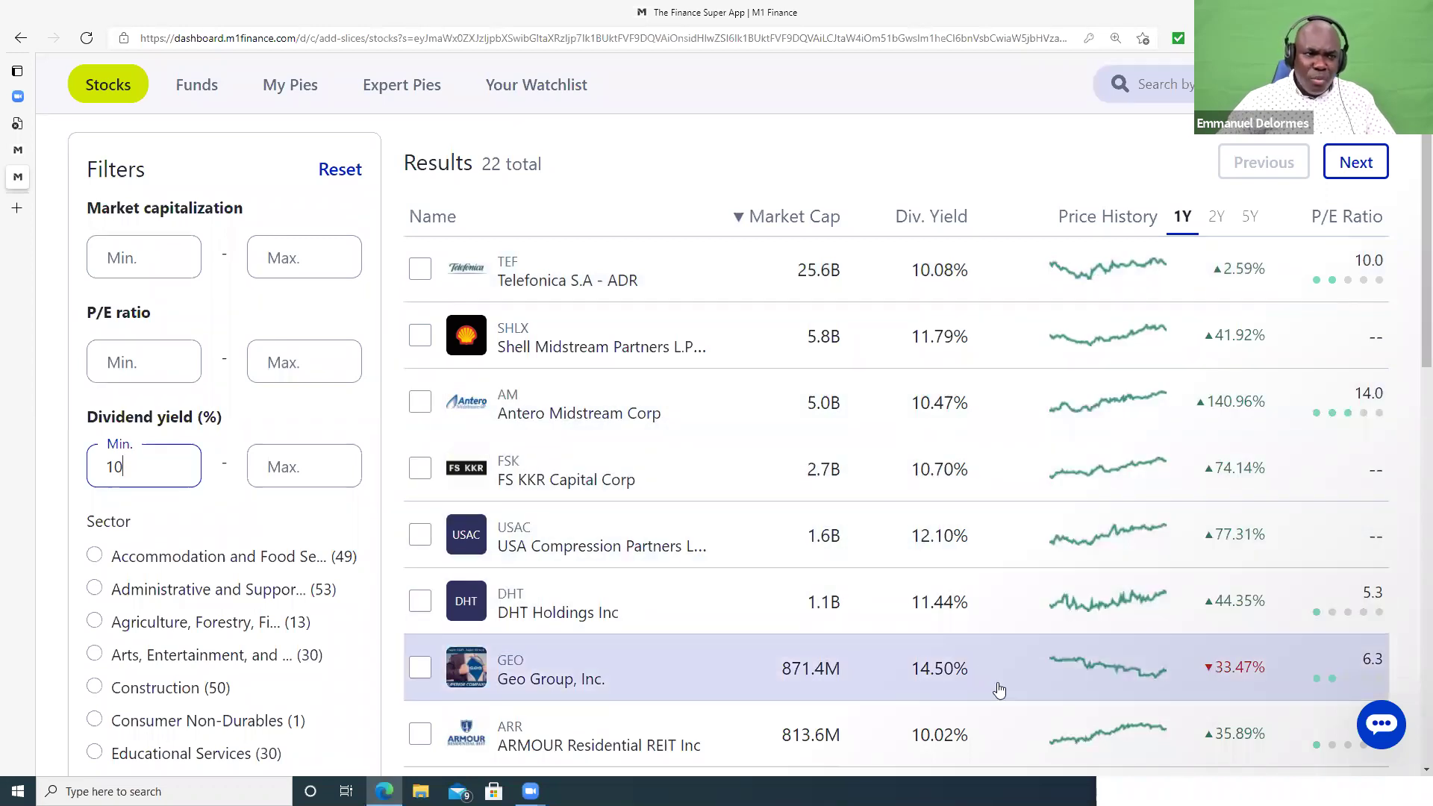
scroll(961, 675, "down", 2)
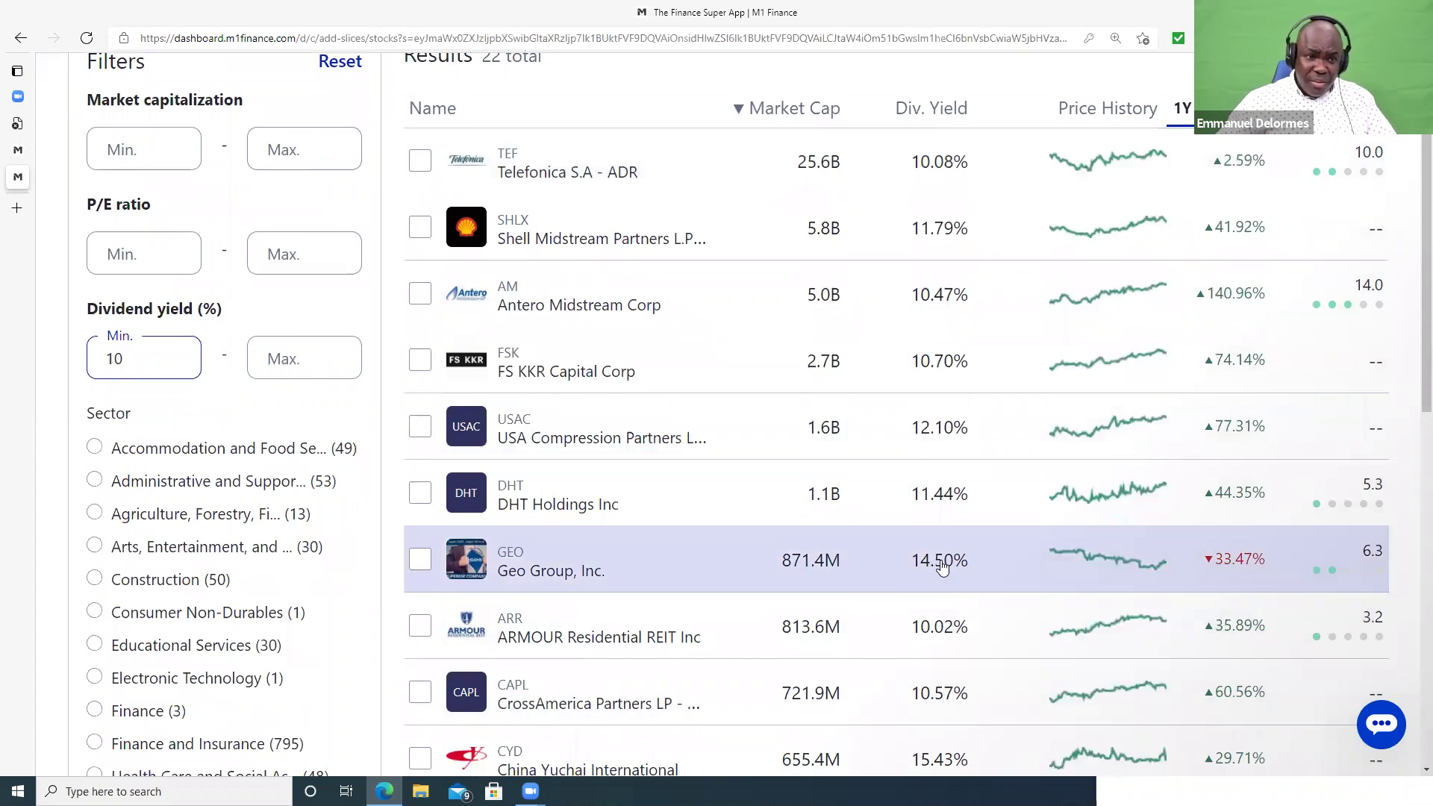
scroll(940, 569, "down", 2)
scroll(928, 570, "down", 2)
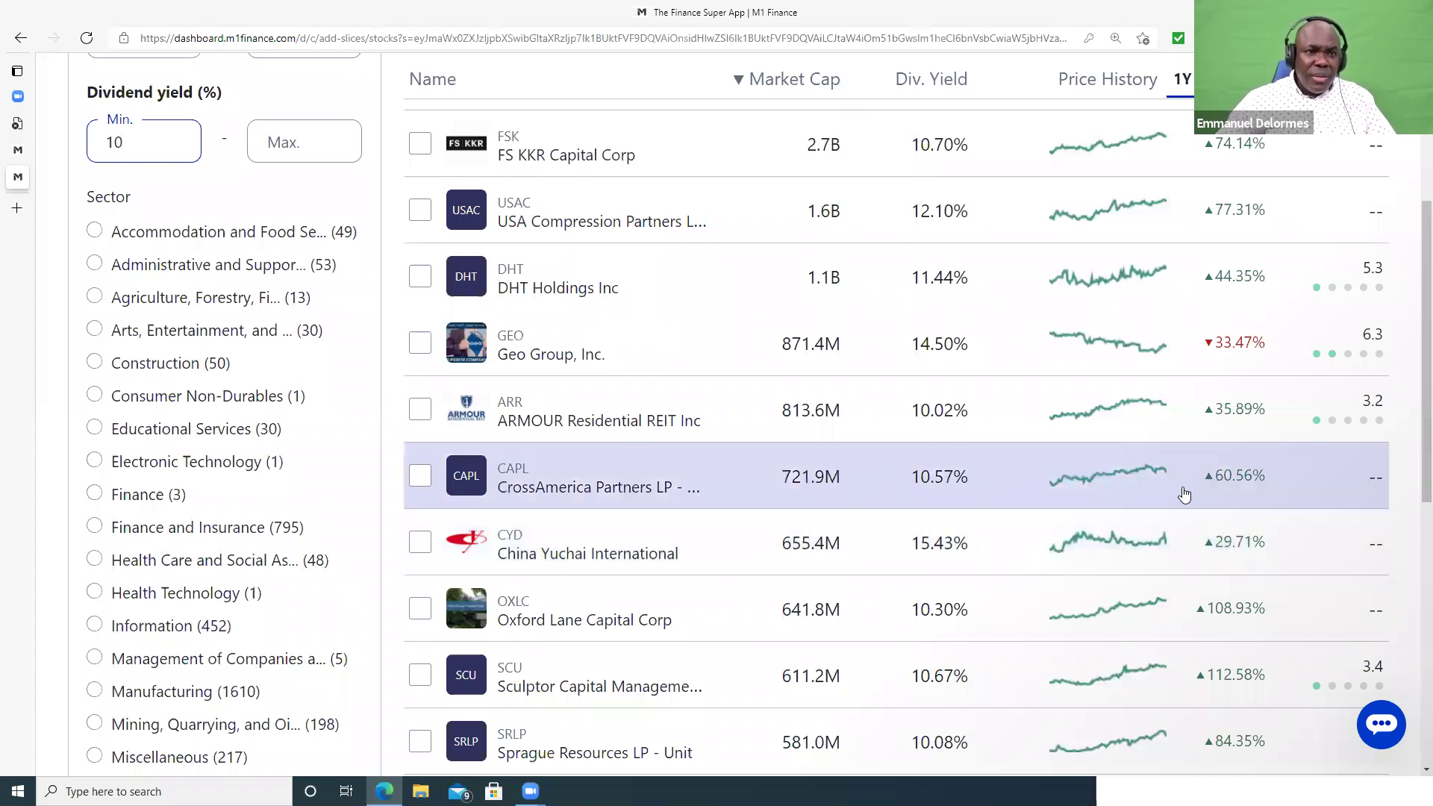
scroll(1236, 474, "down", 3)
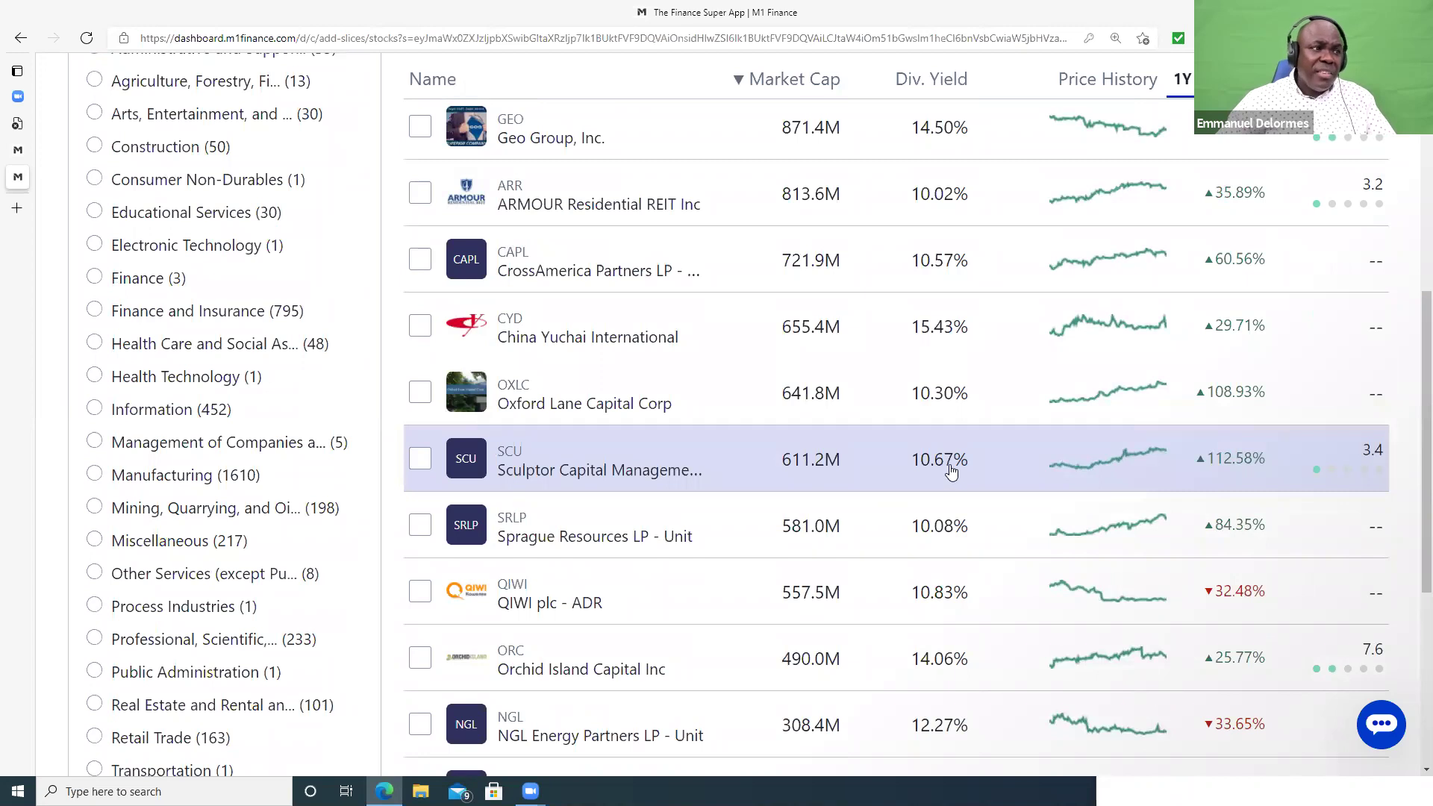
scroll(953, 466, "down", 5)
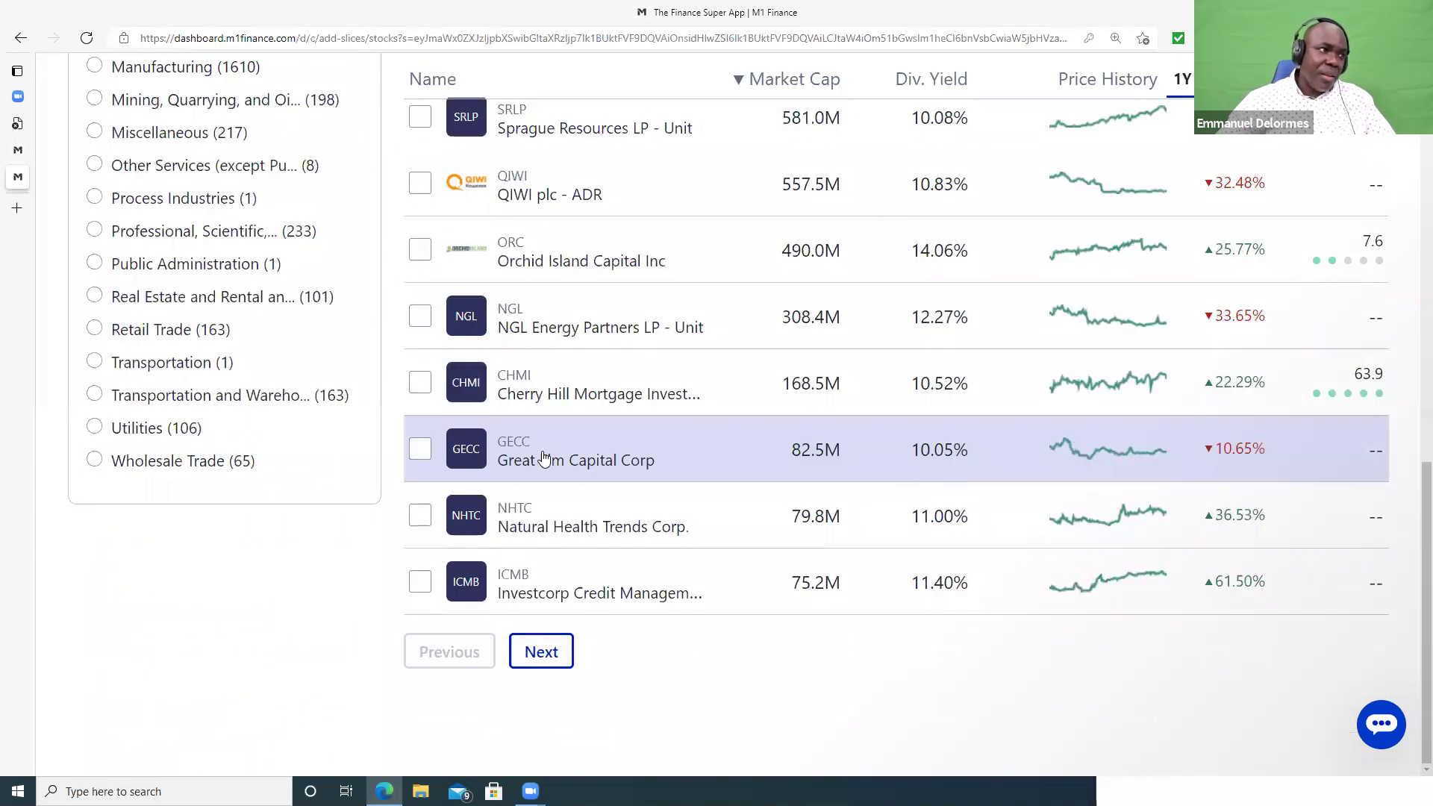
- Set the minimum dividend yield filter to 12%
scroll(397, 415, "up", 10)
left_click_drag(151, 465, 6, 451)
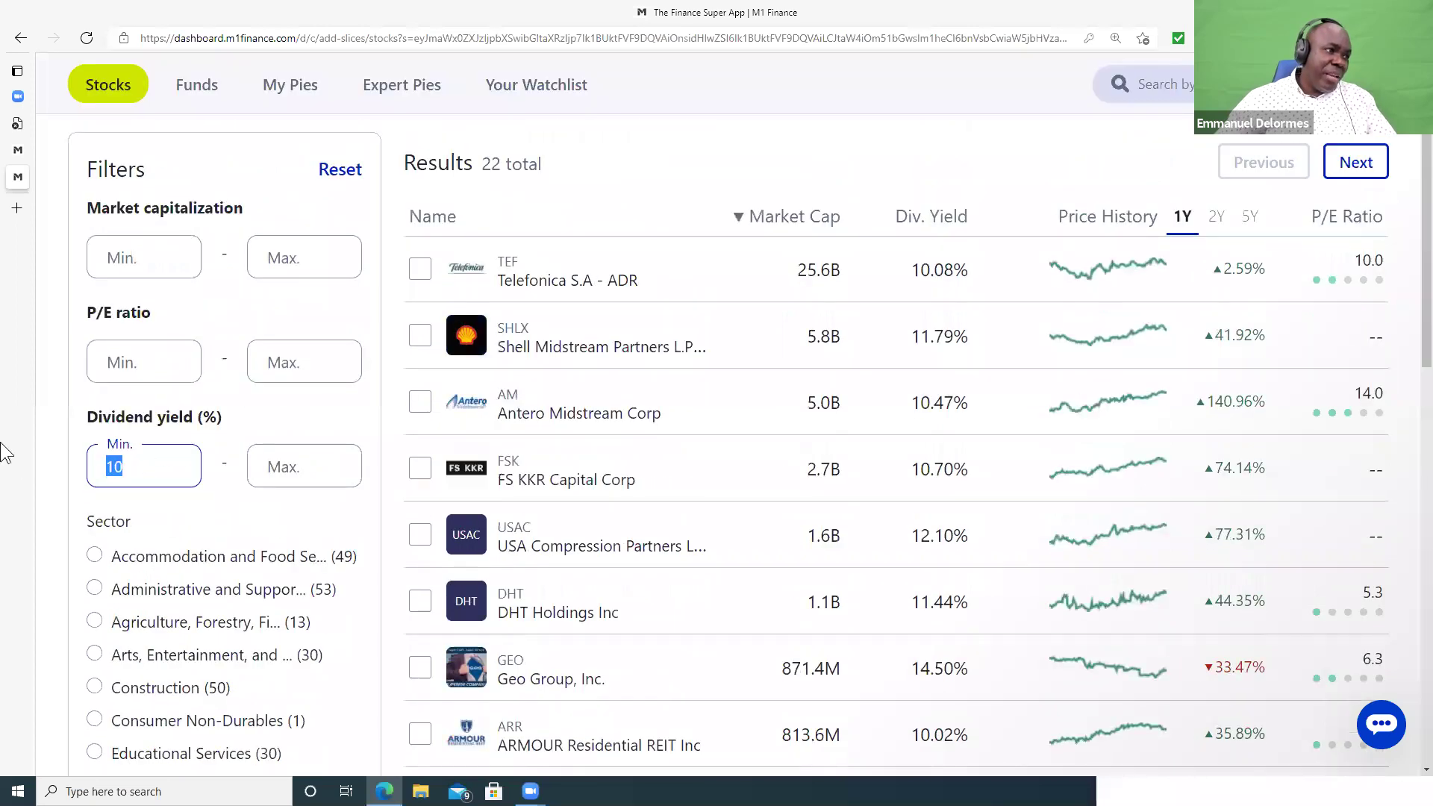
type("12")
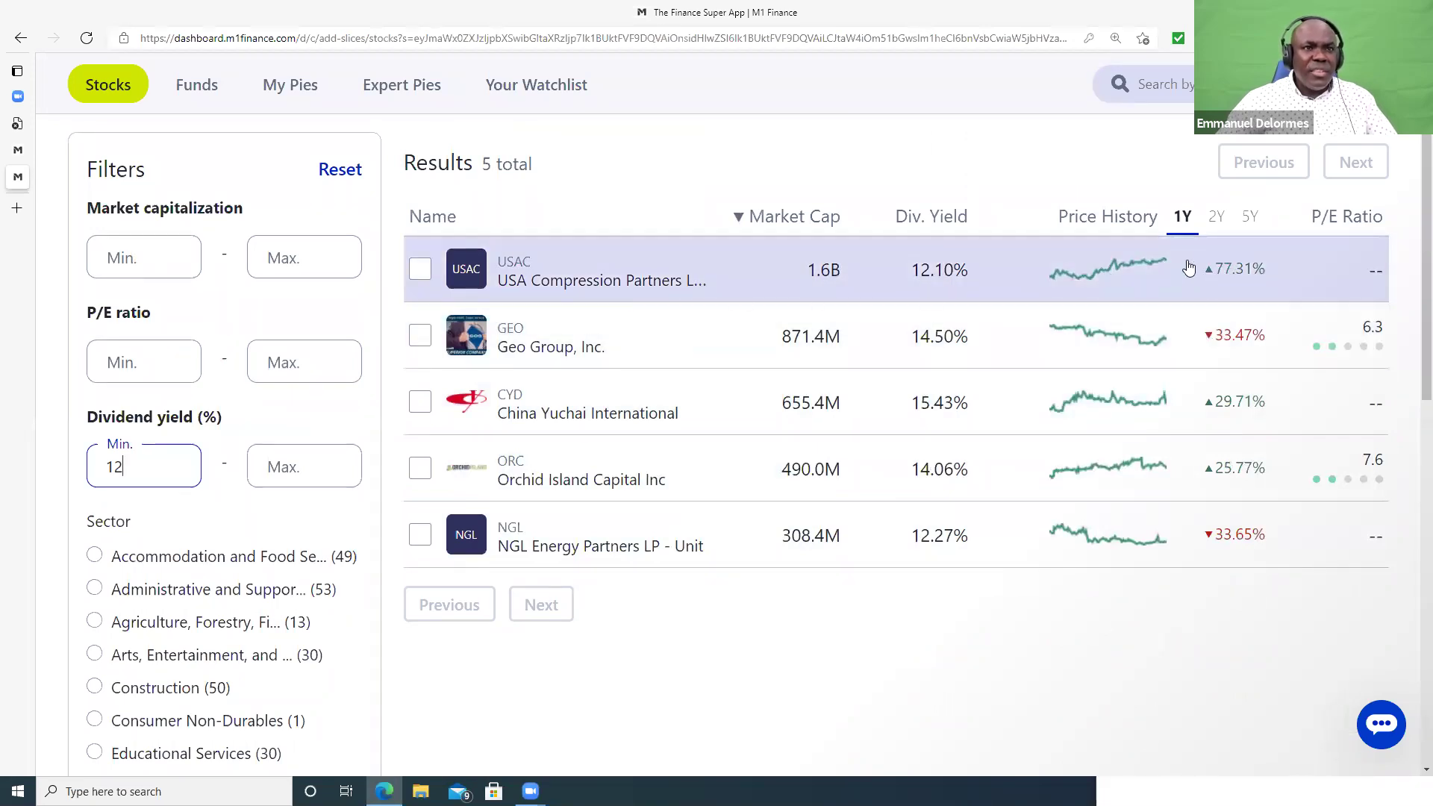
- Compare the filtered stocks' price history over longer periods, then return to the 1Y range
left_click(1215, 218)
left_click(1249, 218)
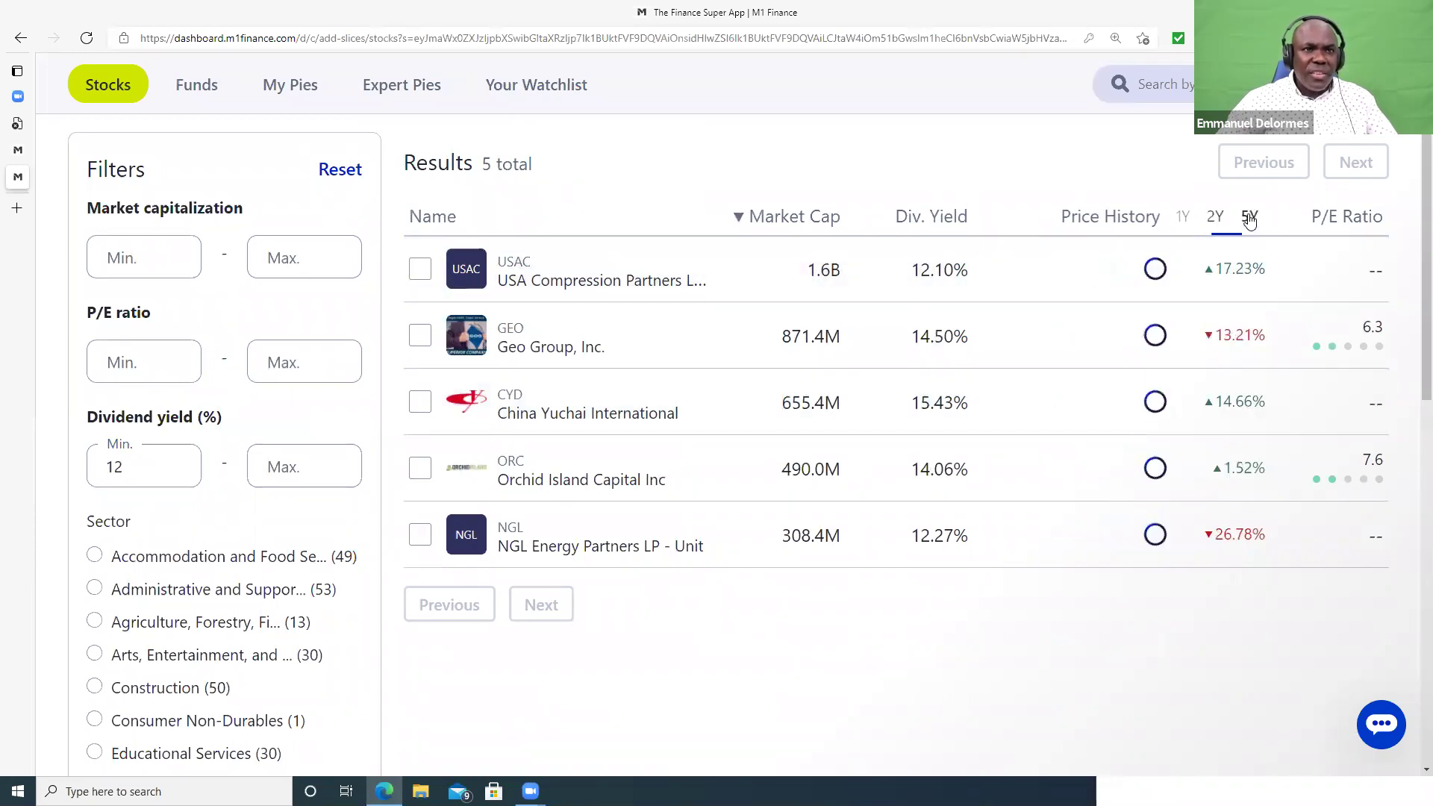
left_click(1182, 218)
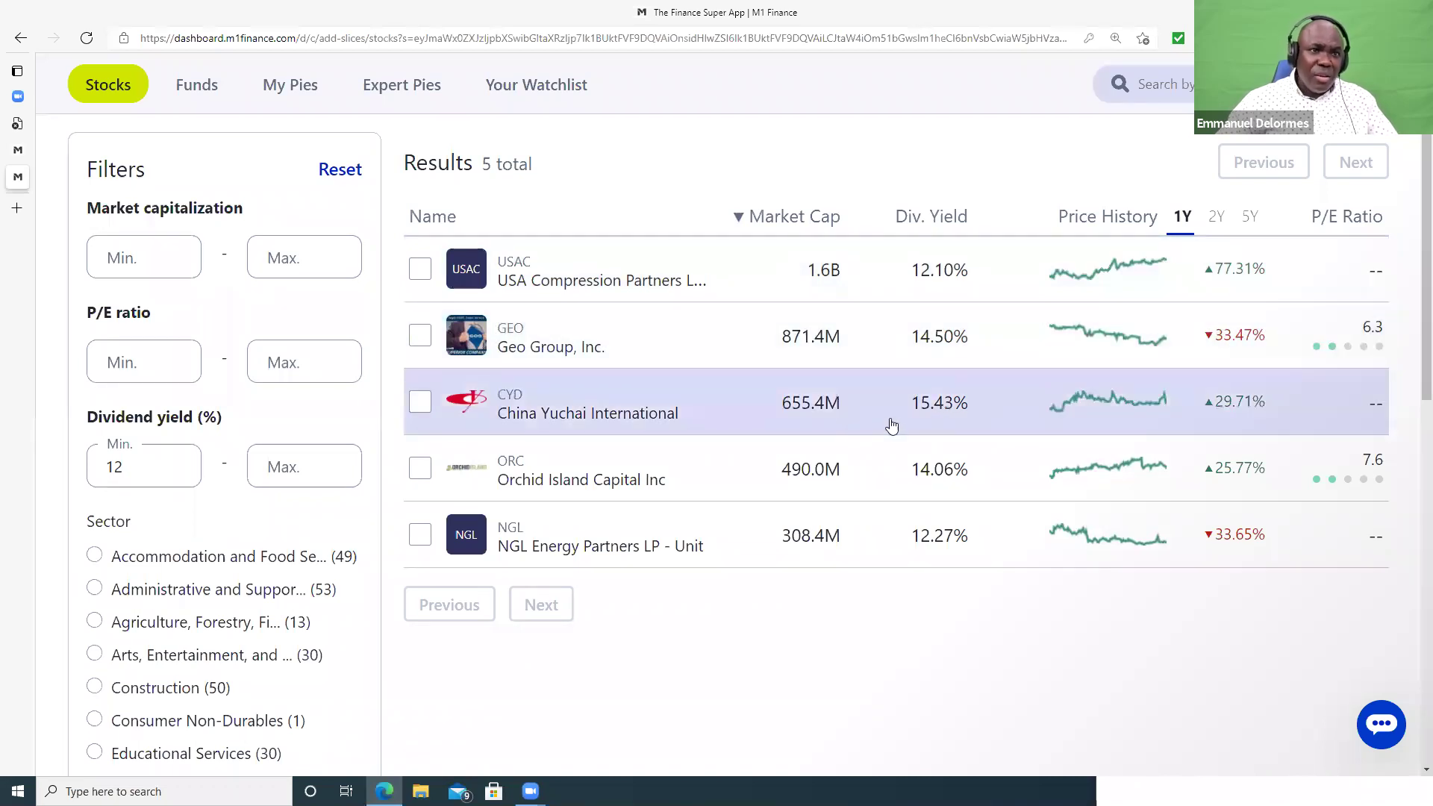
- Try minimum dividend yield filters of 14% and 16% on the stock list
double_click(116, 466)
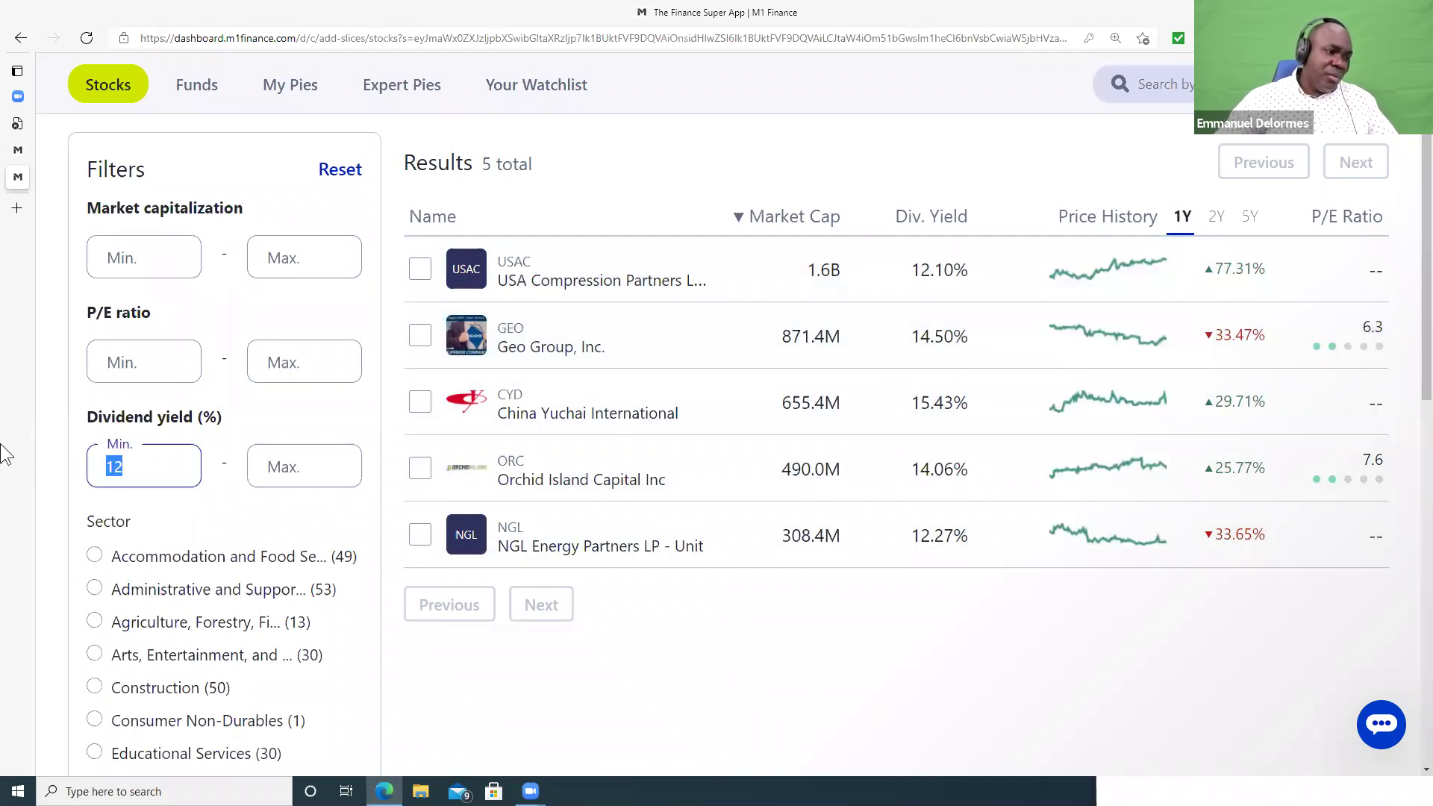
type("14")
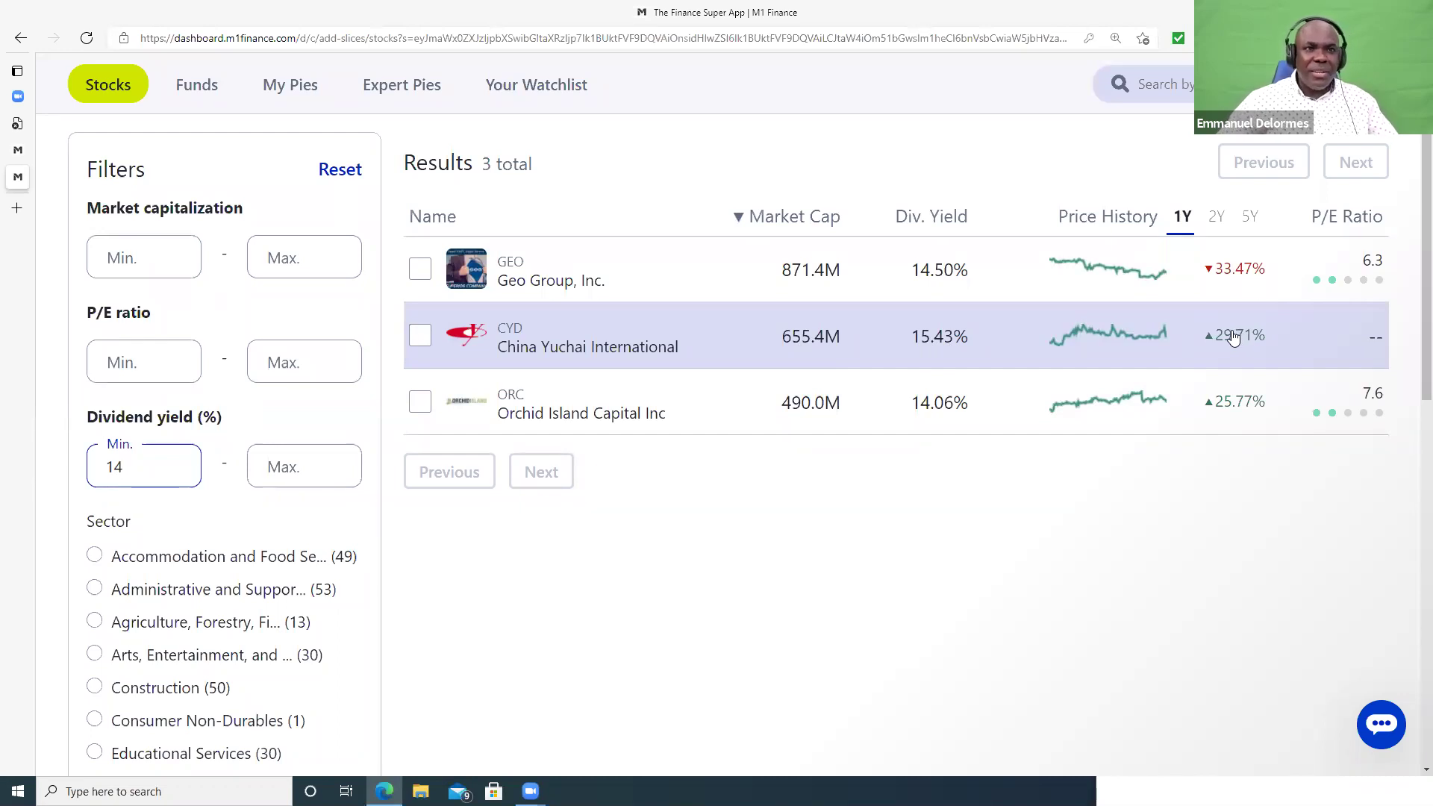
double_click(145, 465)
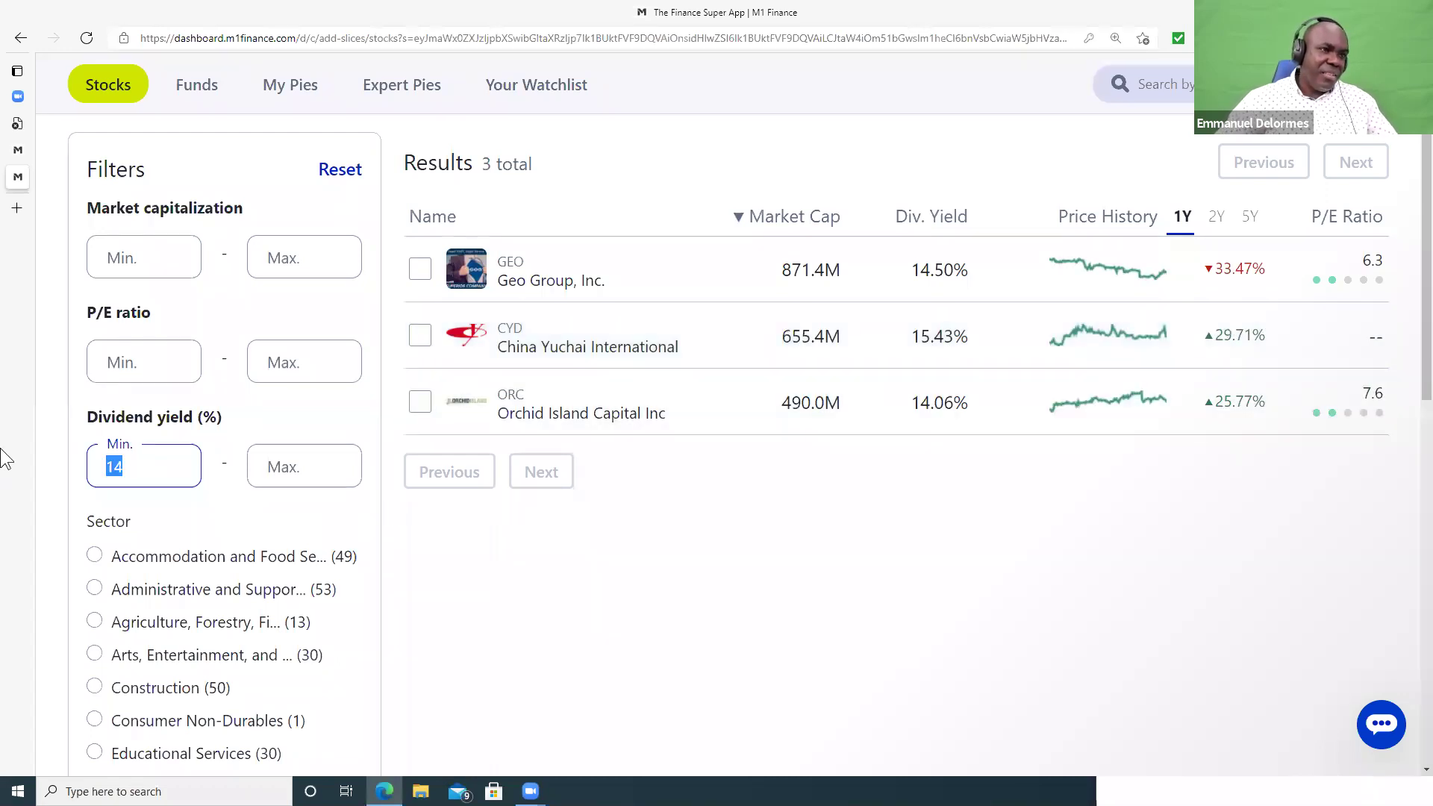
mouse_move(33, 448)
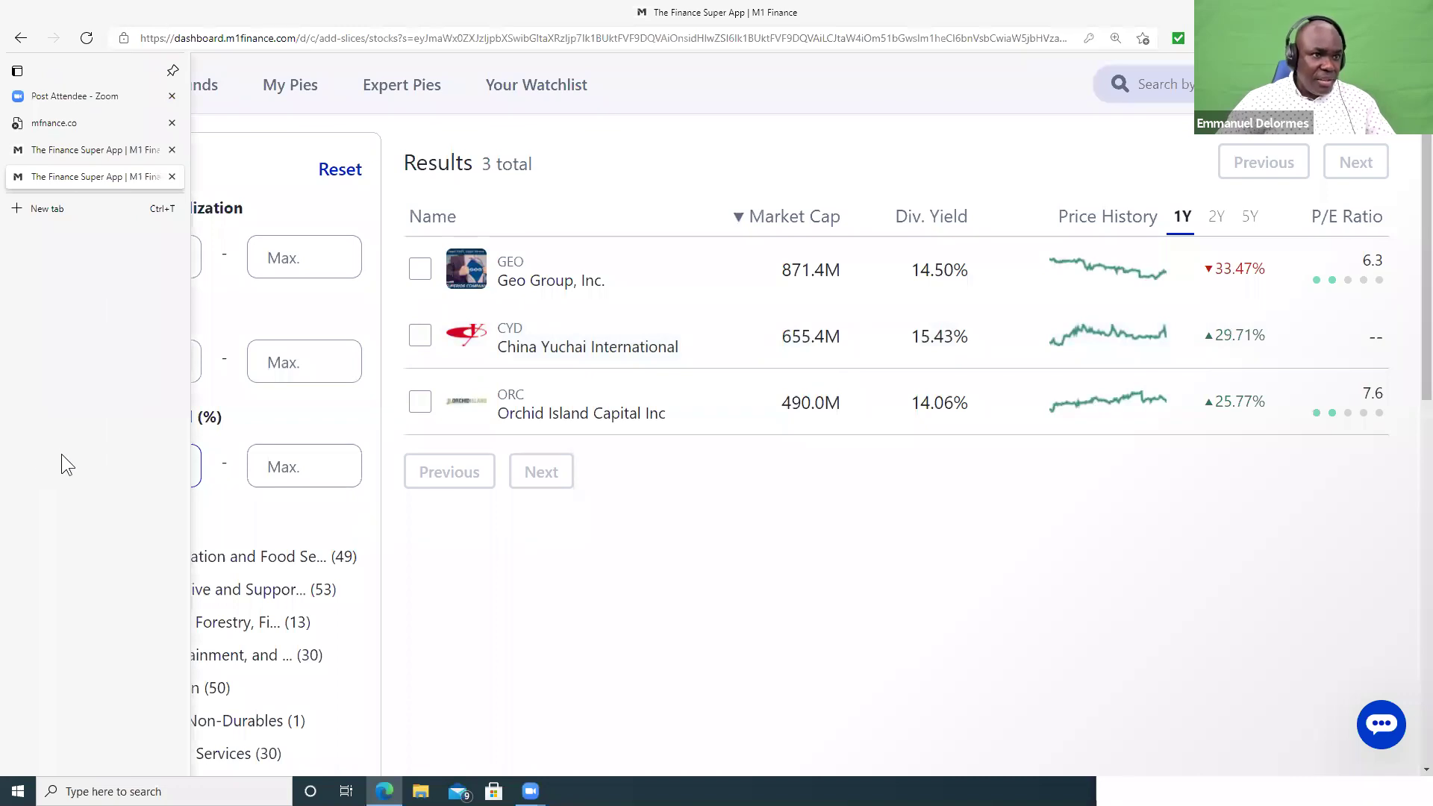
type("16")
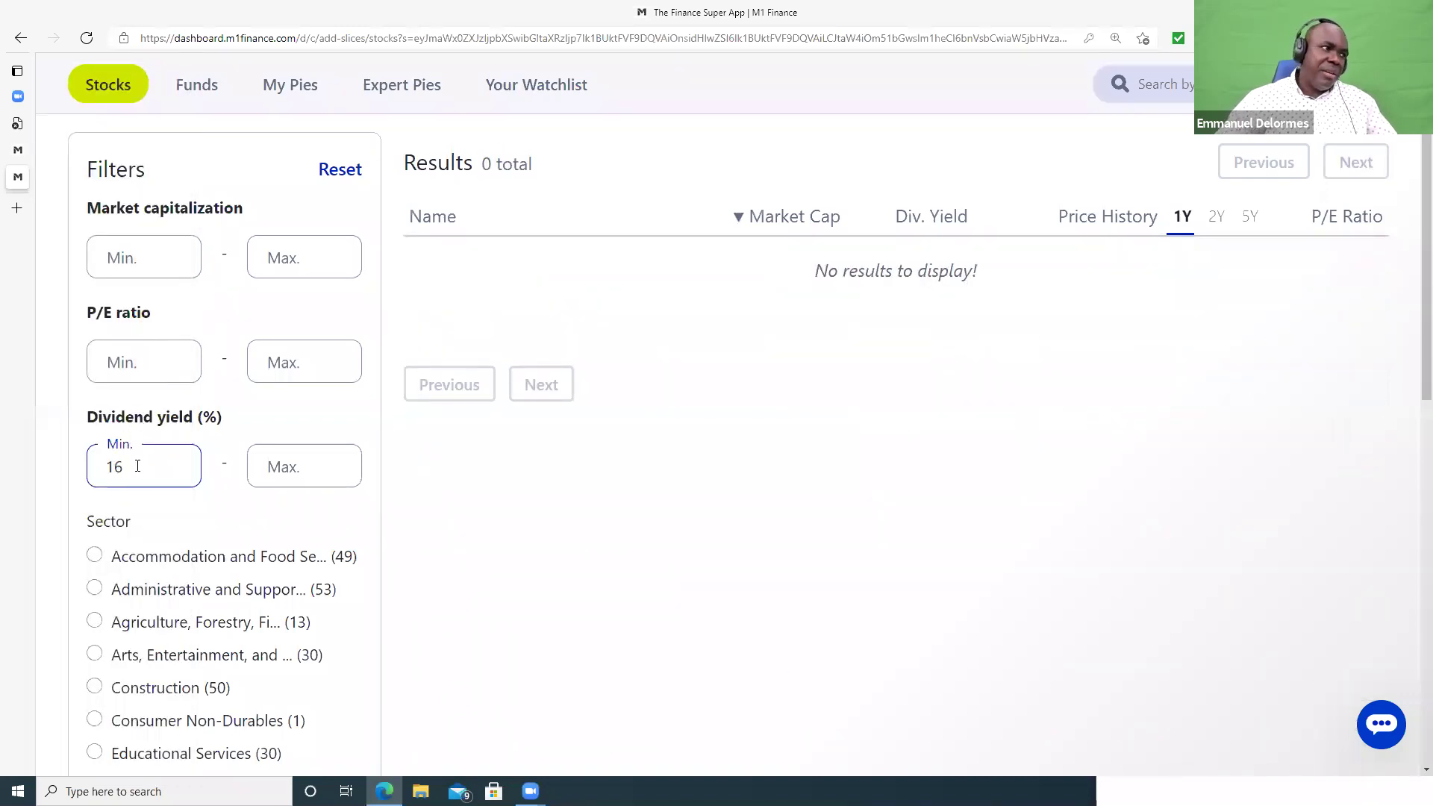
- Set the minimum dividend yield filter to 5% and review the yields and price histories of the matching stocks
double_click(88, 464)
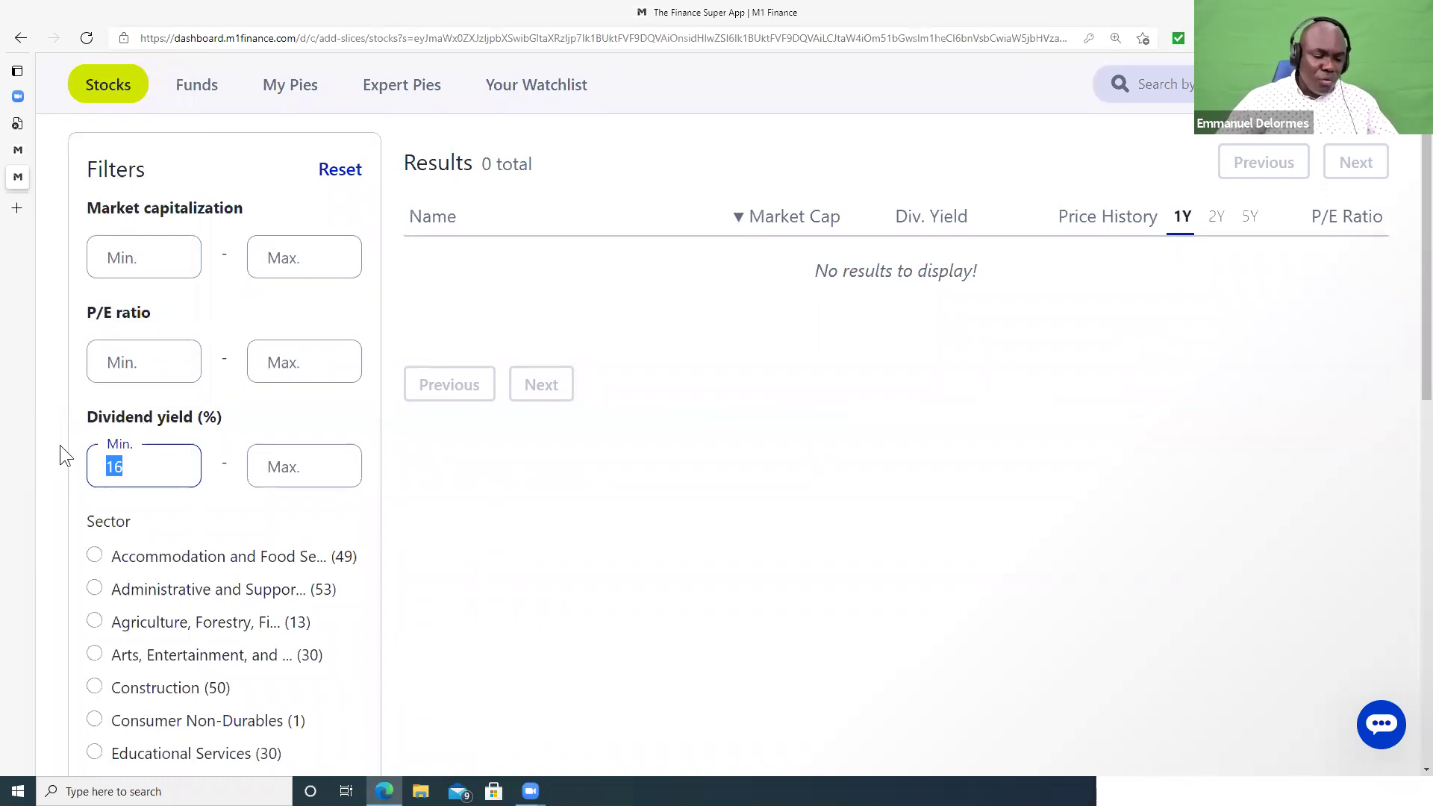
type("5")
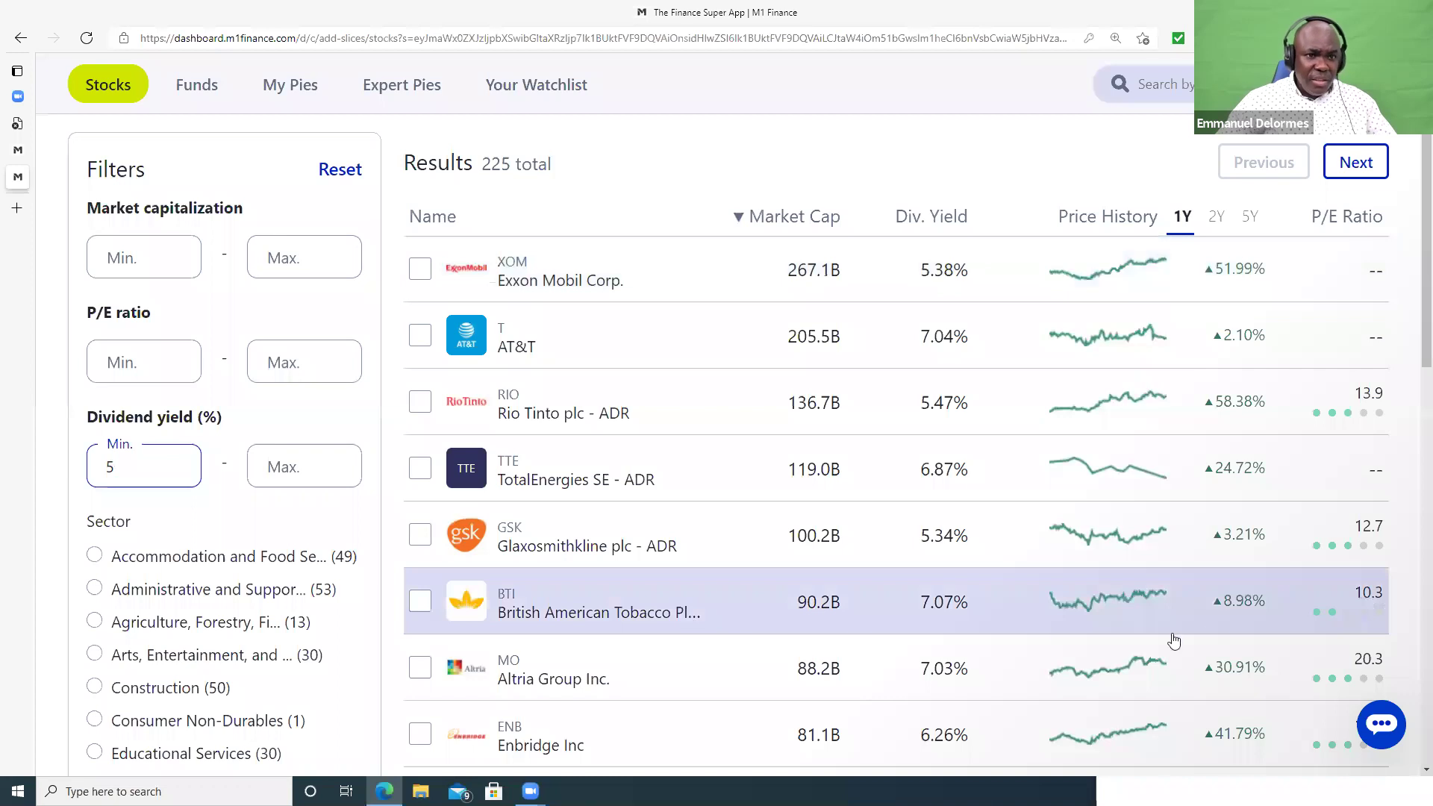
scroll(1150, 605, "down", 8)
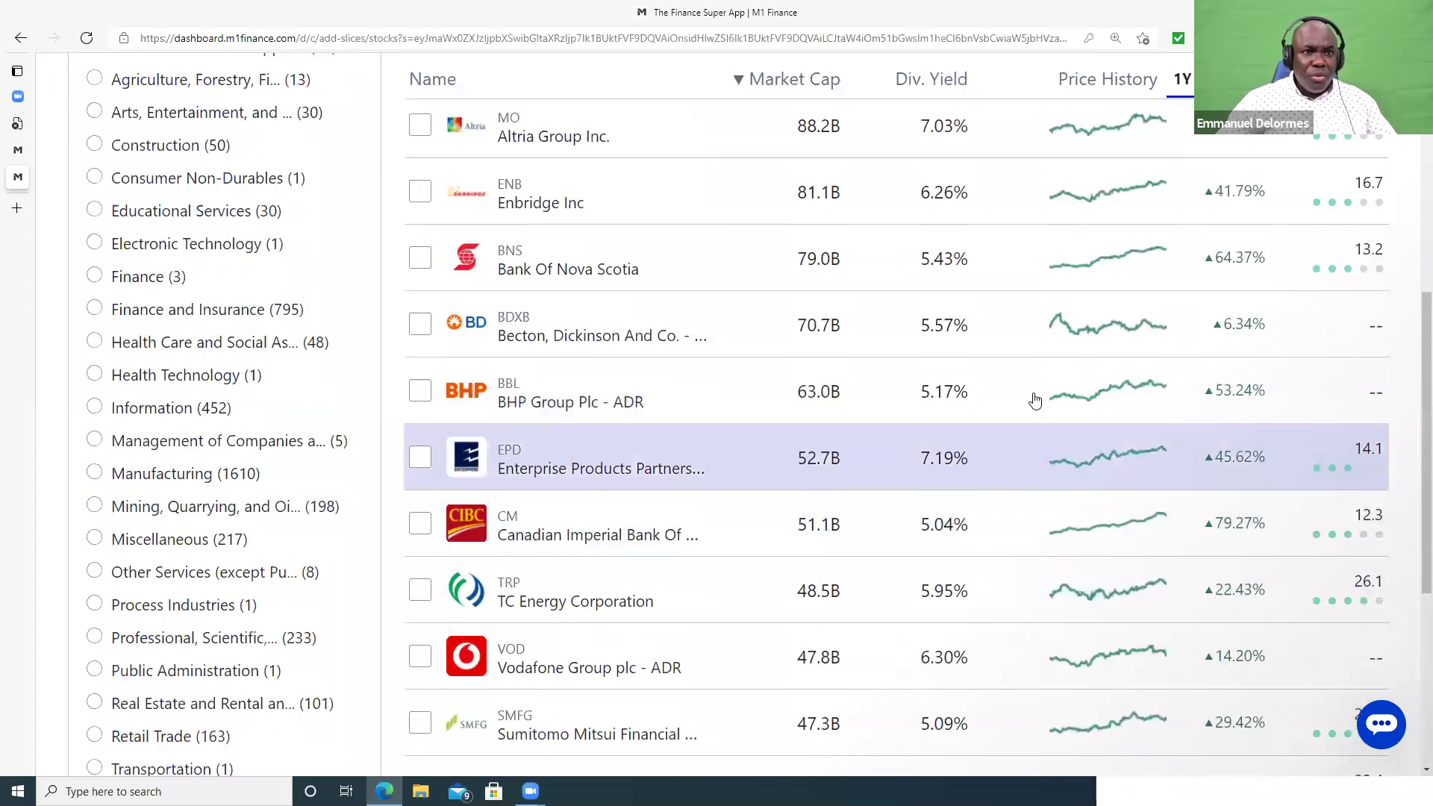
scroll(1009, 441, "down", 5)
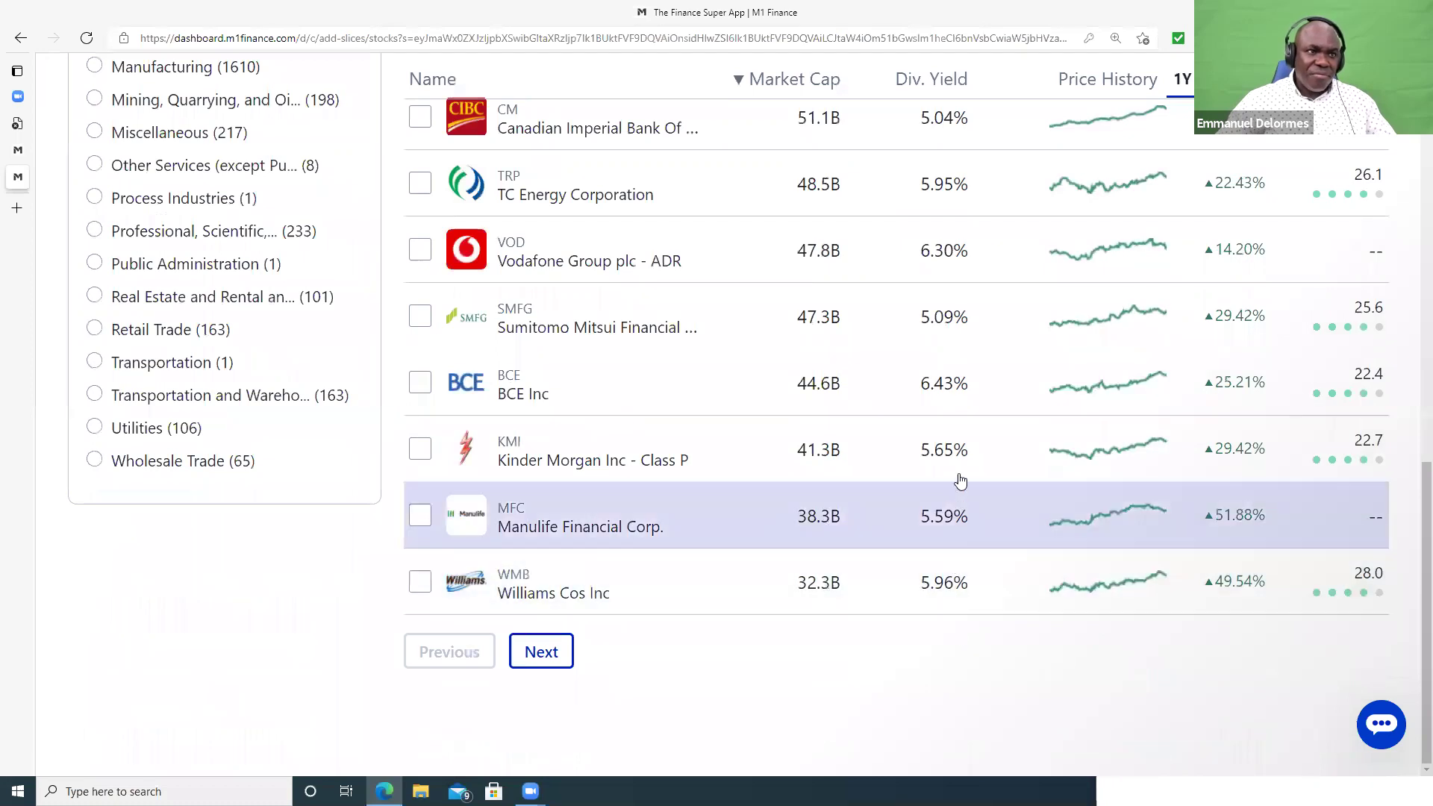
scroll(826, 403, "up", 20)
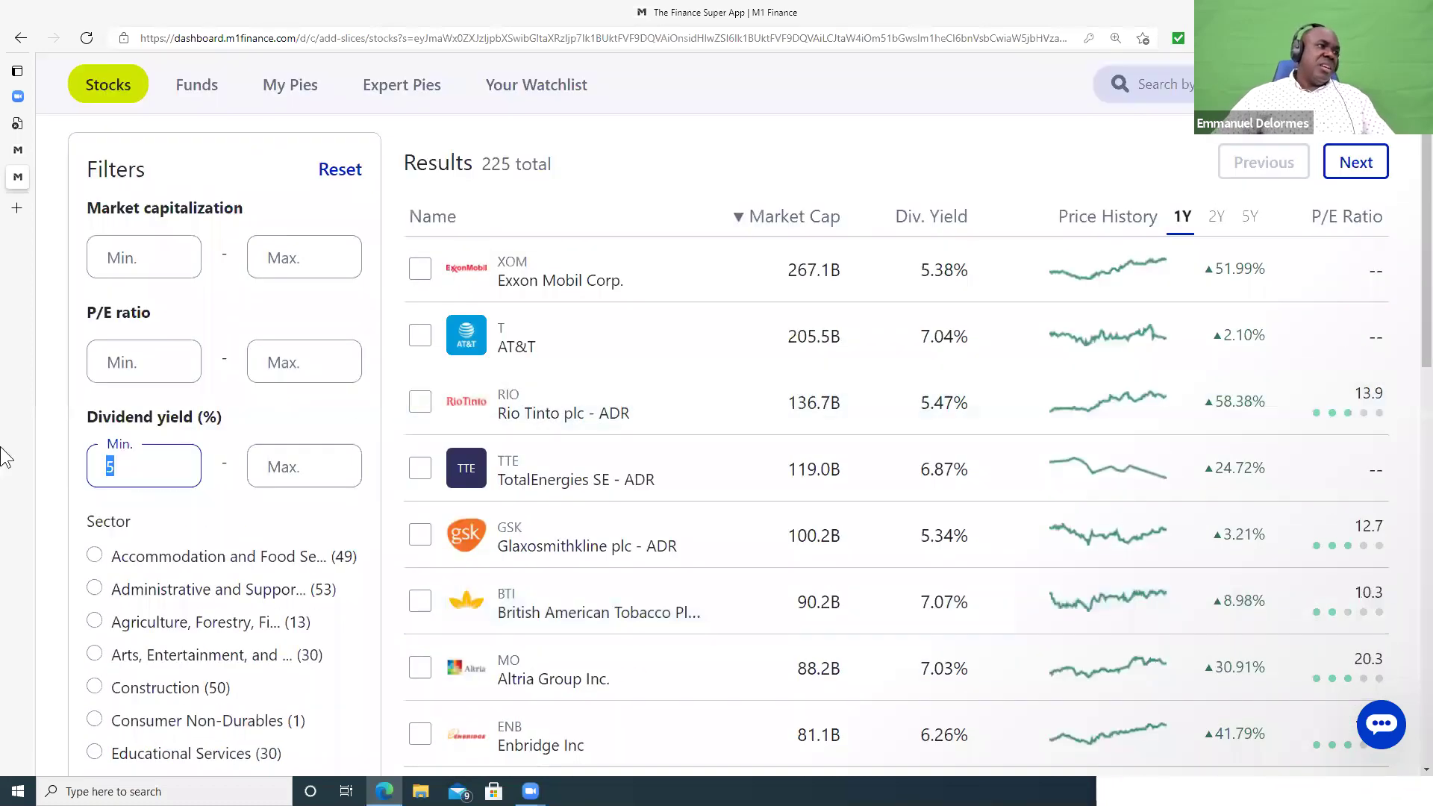
- Check the stocks with a minimum dividend yield of 10%, and clear the dividend yield filter
key("BackSpace")
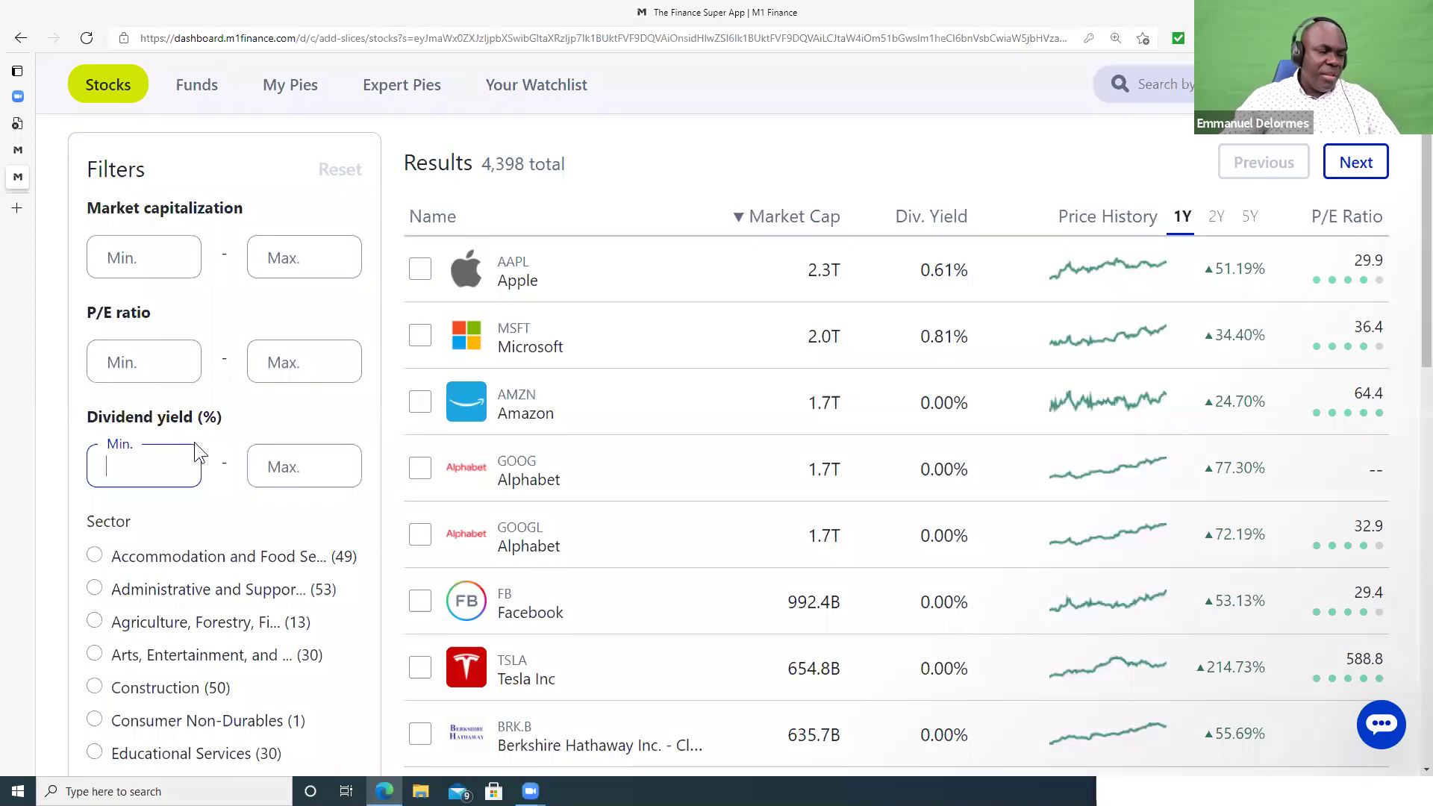
type("10")
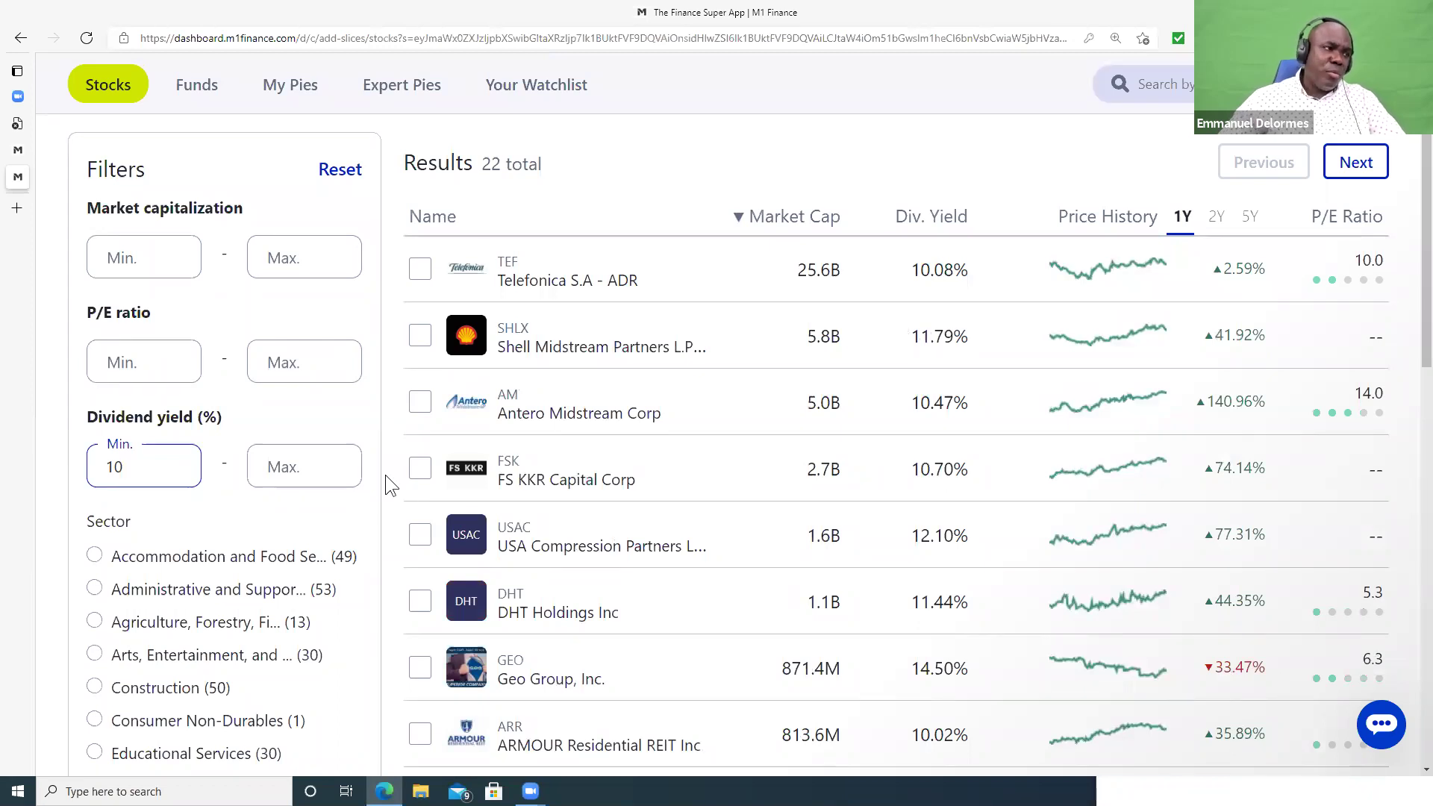
scroll(839, 565, "down", 1)
scroll(839, 565, "down", 7)
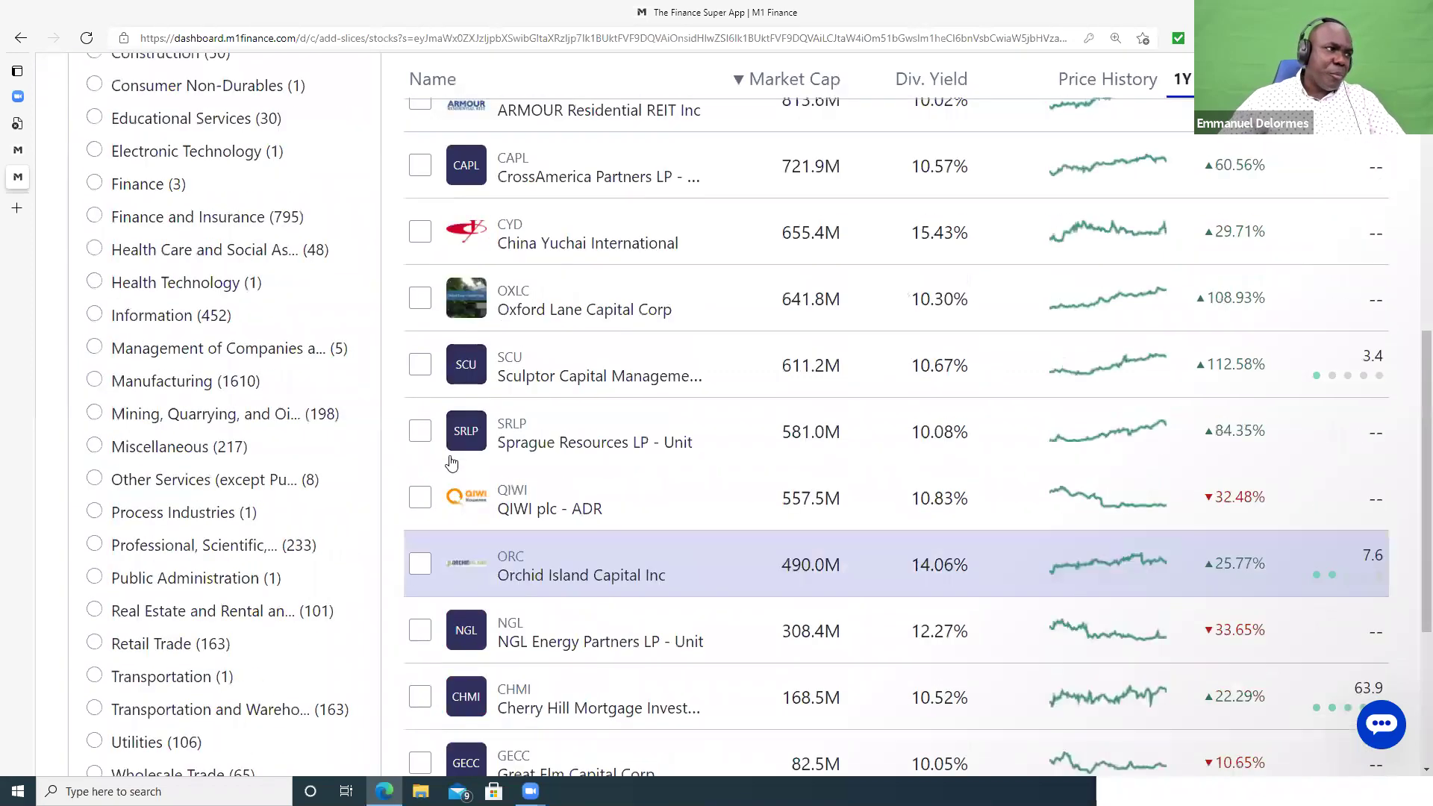
scroll(134, 393, "up", 8)
left_click_drag(128, 465, 4, 466)
key("BackSpace")
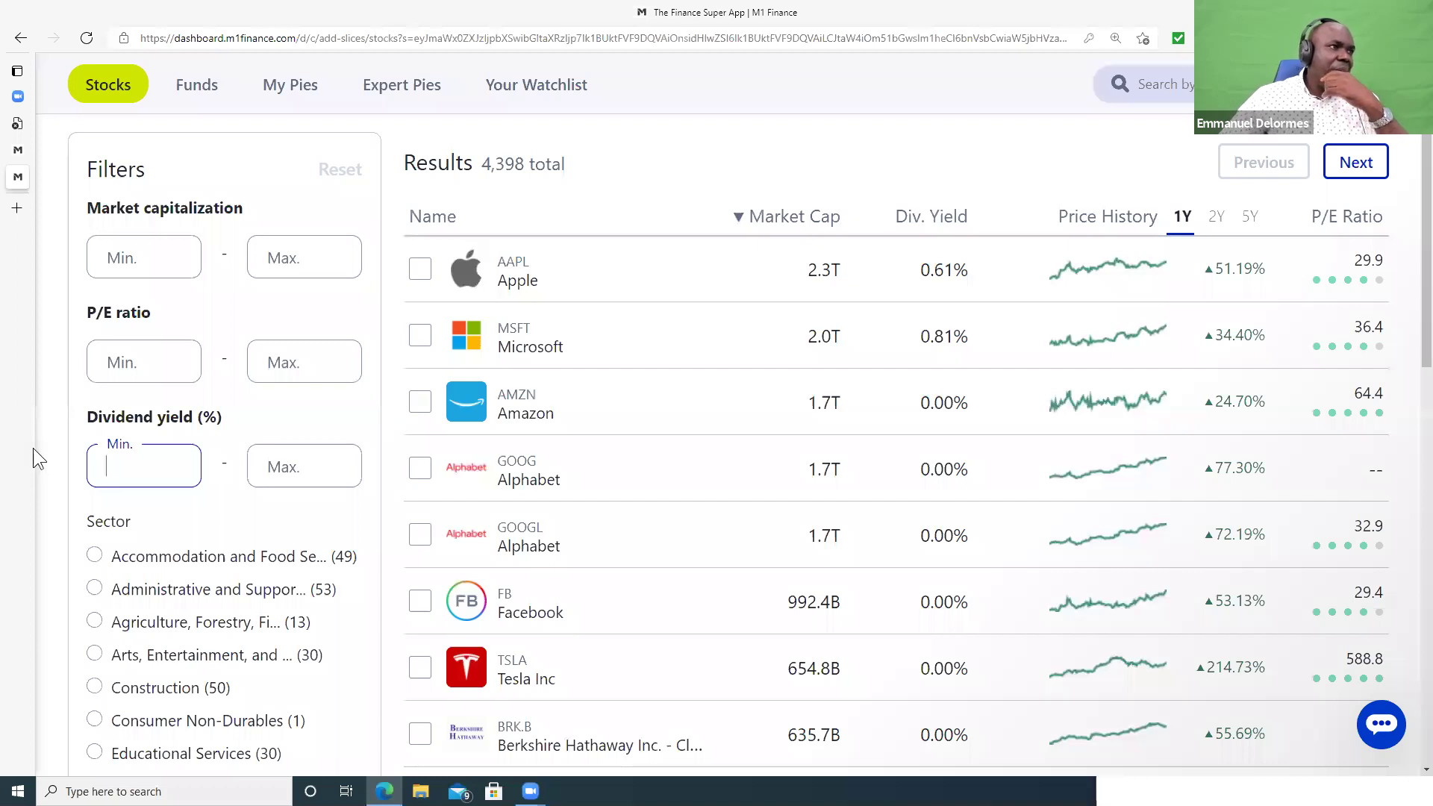
- Try a minimum market capitalization filter of 100, review the listed companies, and clear the filter
left_click(169, 251)
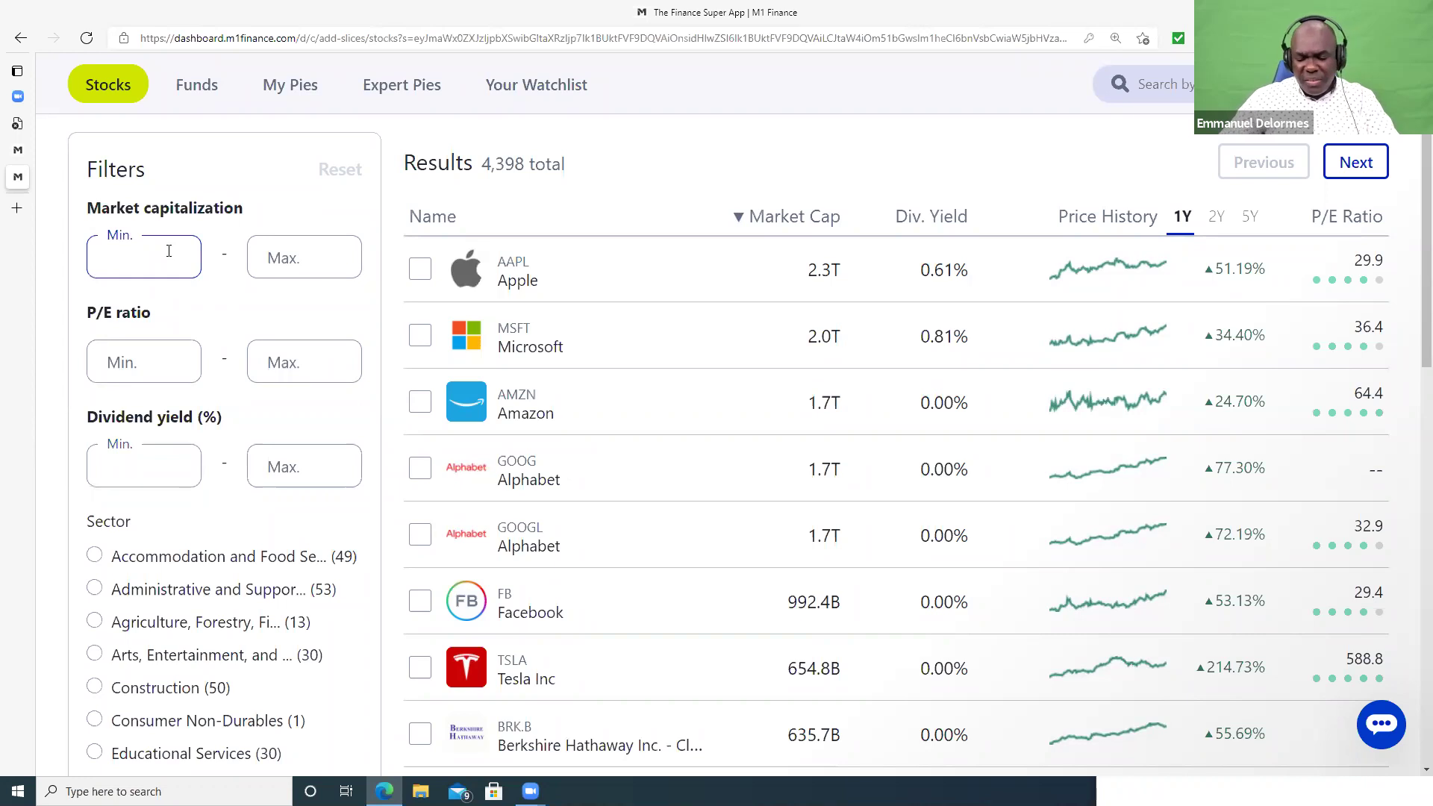
type("100")
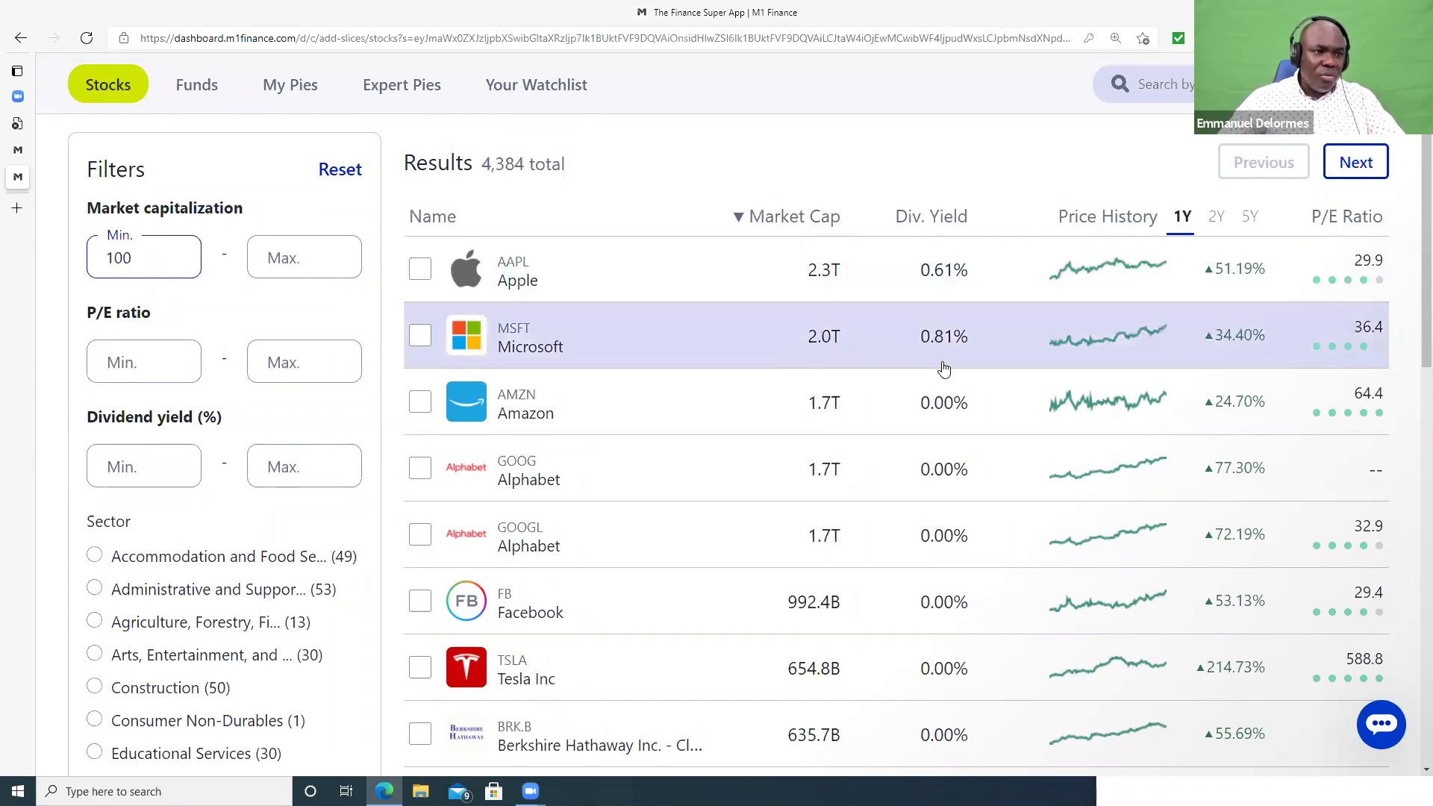
scroll(944, 367, "down", 10)
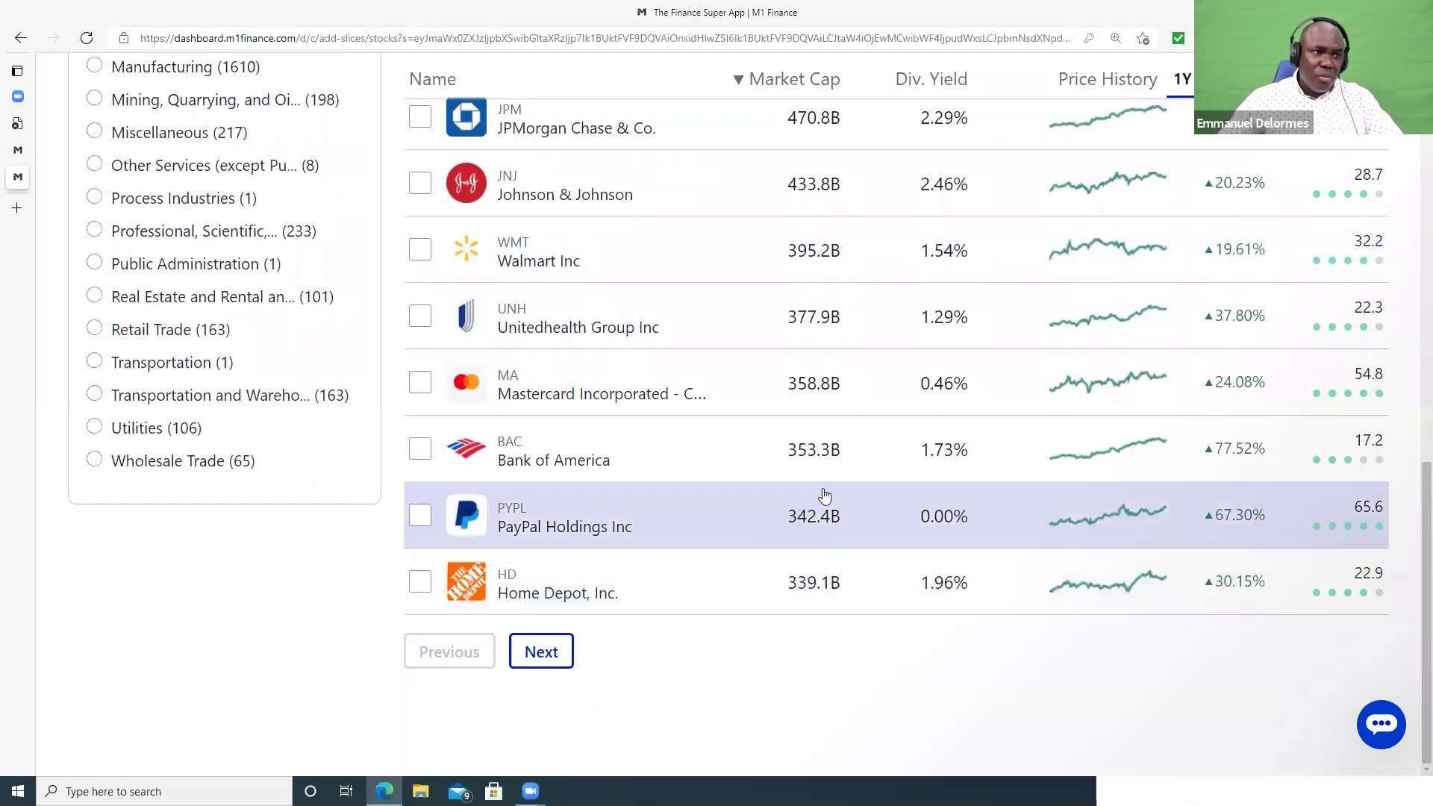
scroll(821, 245, "up", 1)
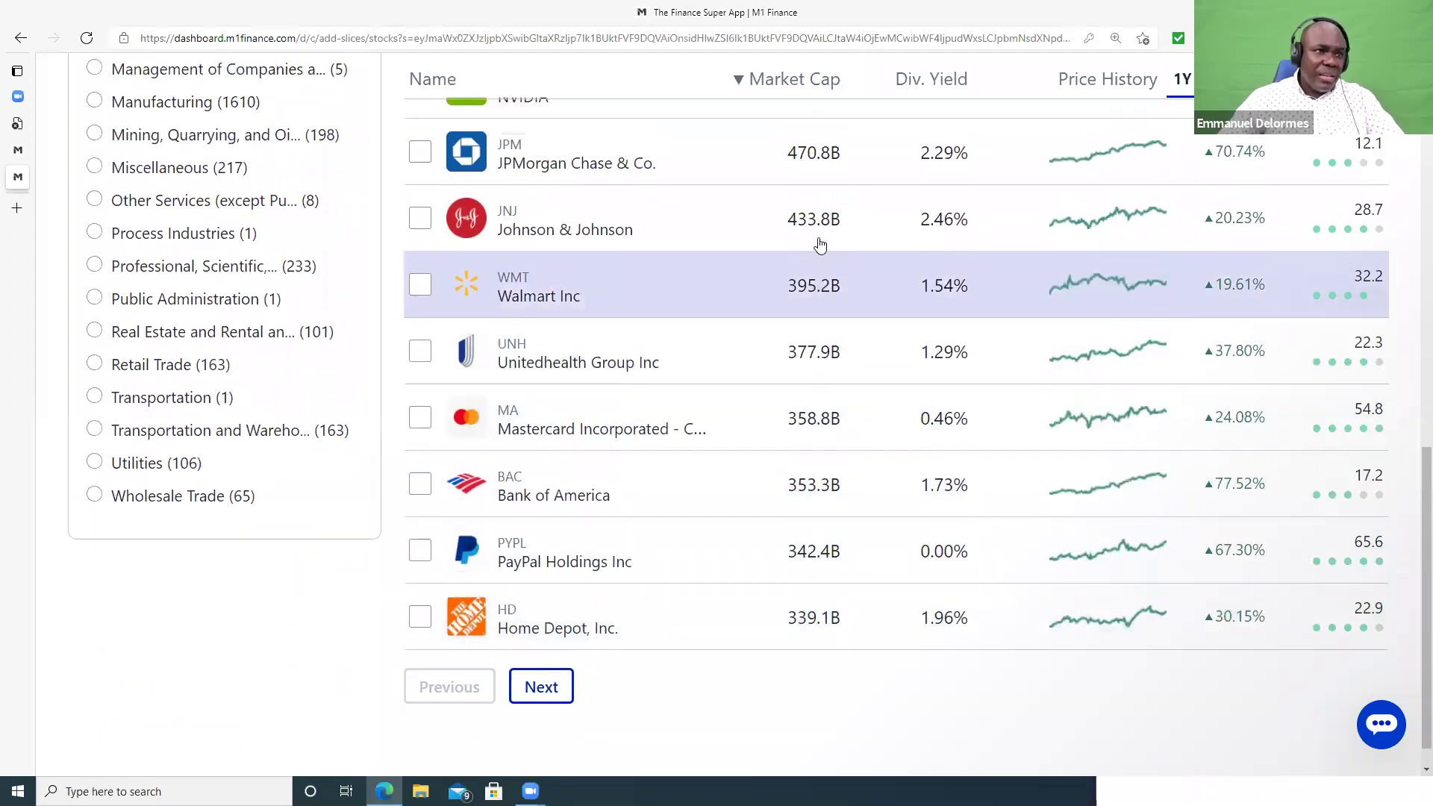
scroll(820, 245, "up", 5)
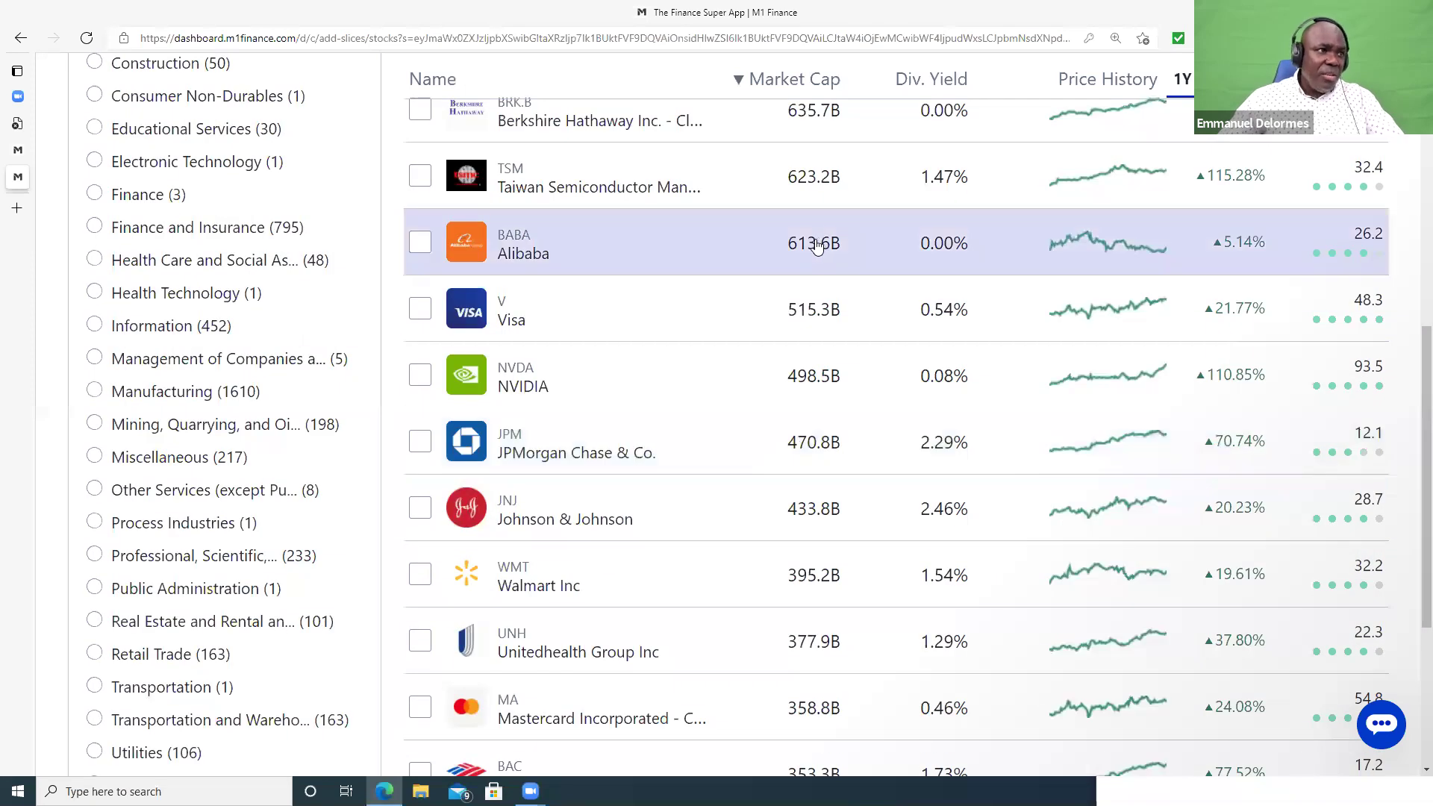
scroll(818, 246, "up", 3)
scroll(815, 289, "up", 7)
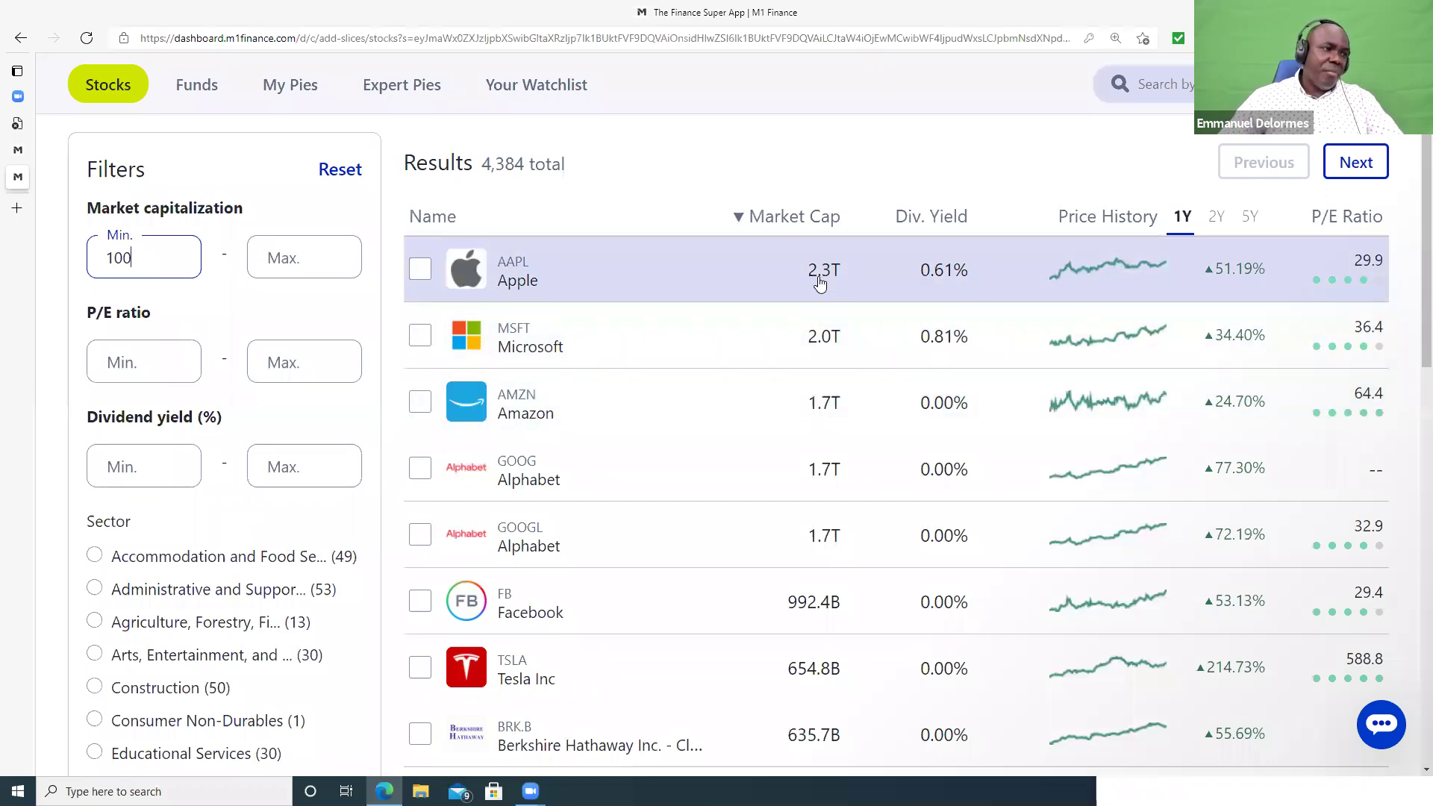
key("ctrl+a")
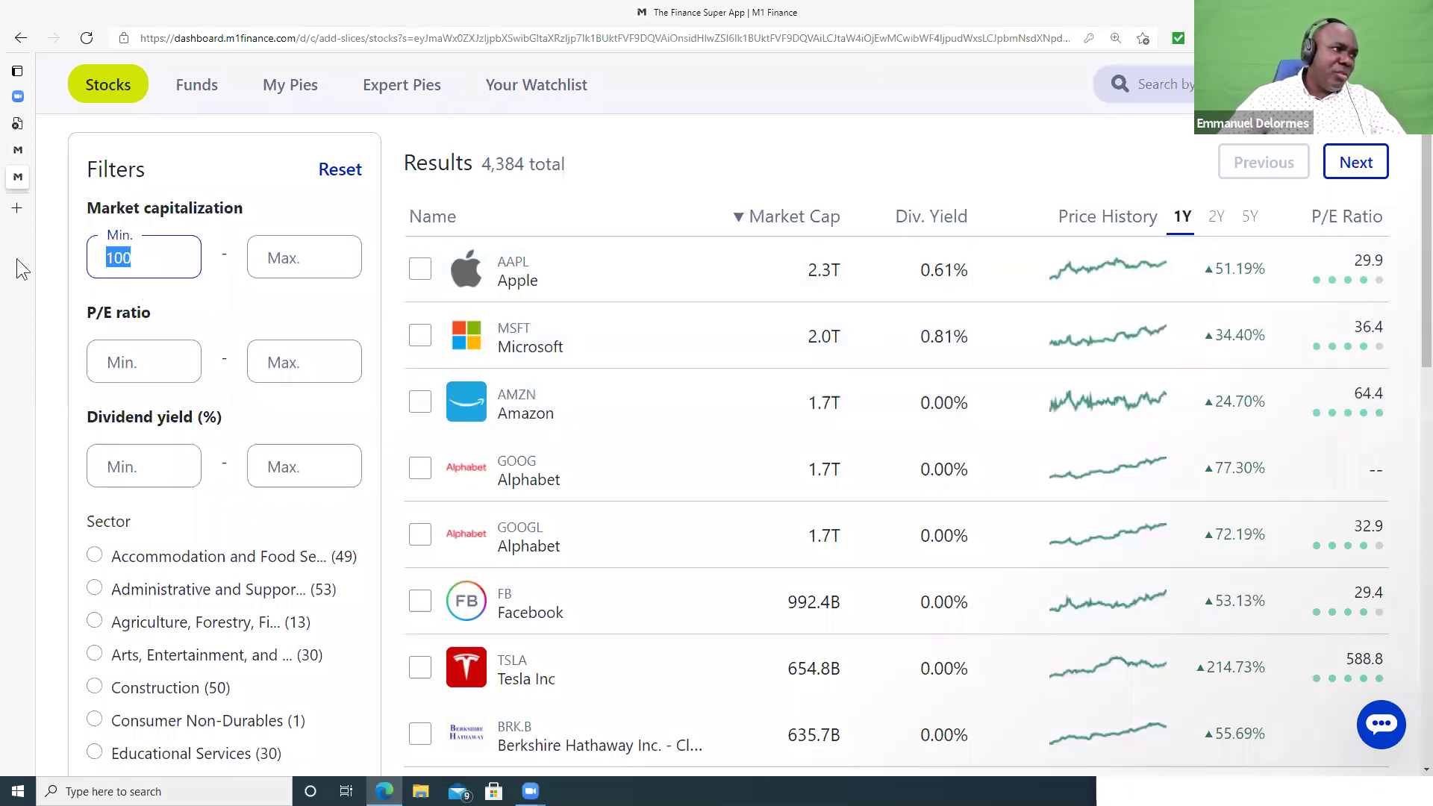
key("BackSpace")
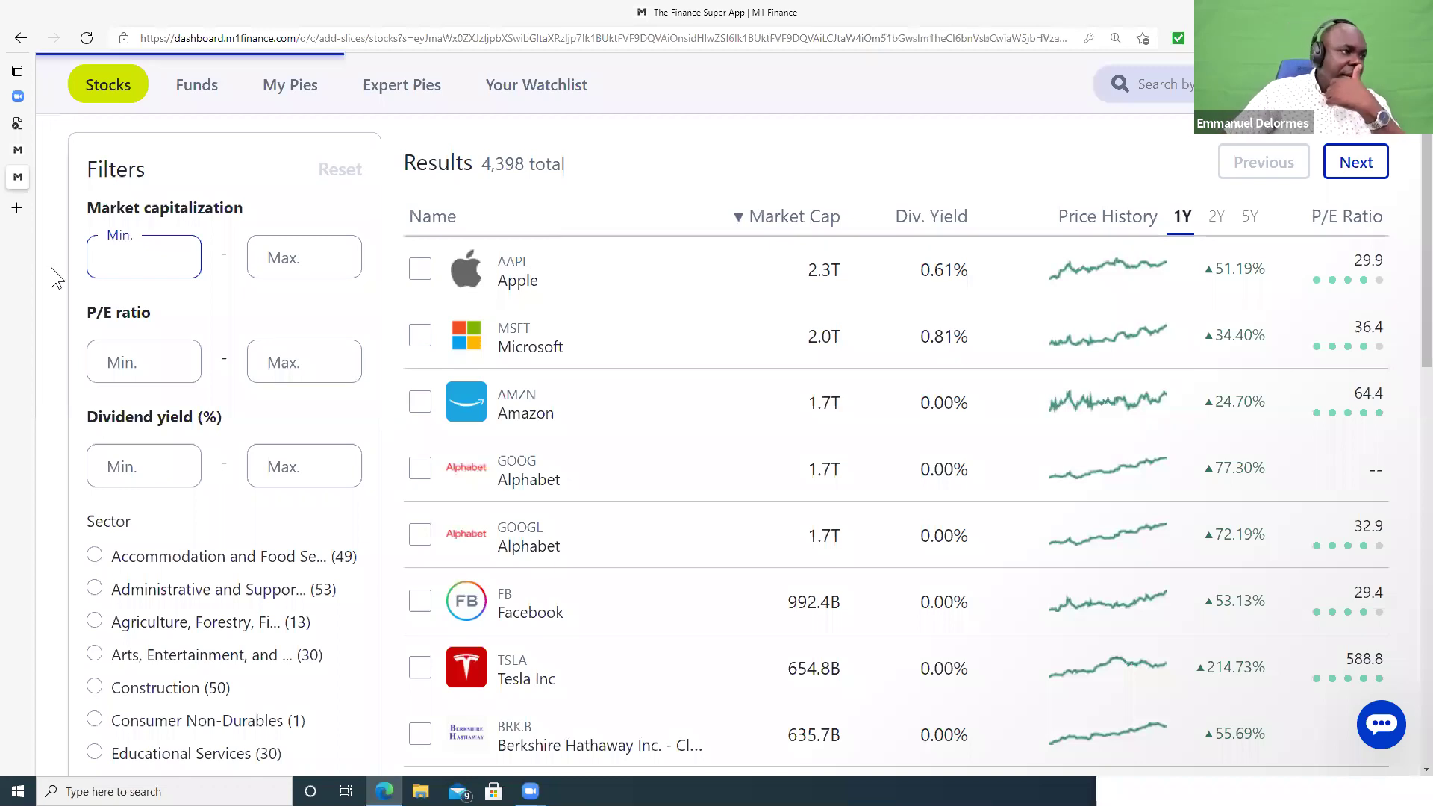
- Filter the stocks to the Finance and Insurance sector
scroll(283, 310, "down", 3)
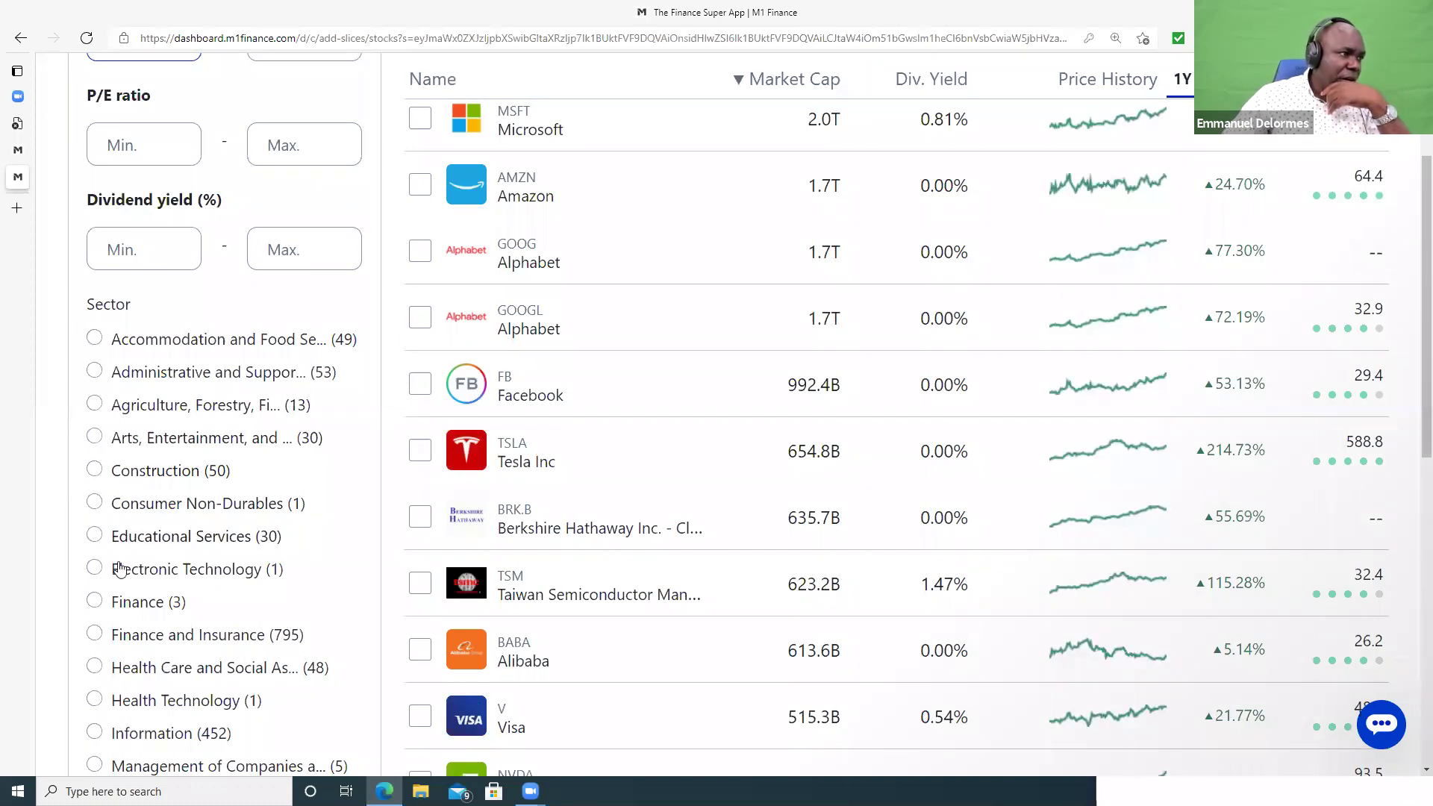
scroll(164, 549, "down", 3)
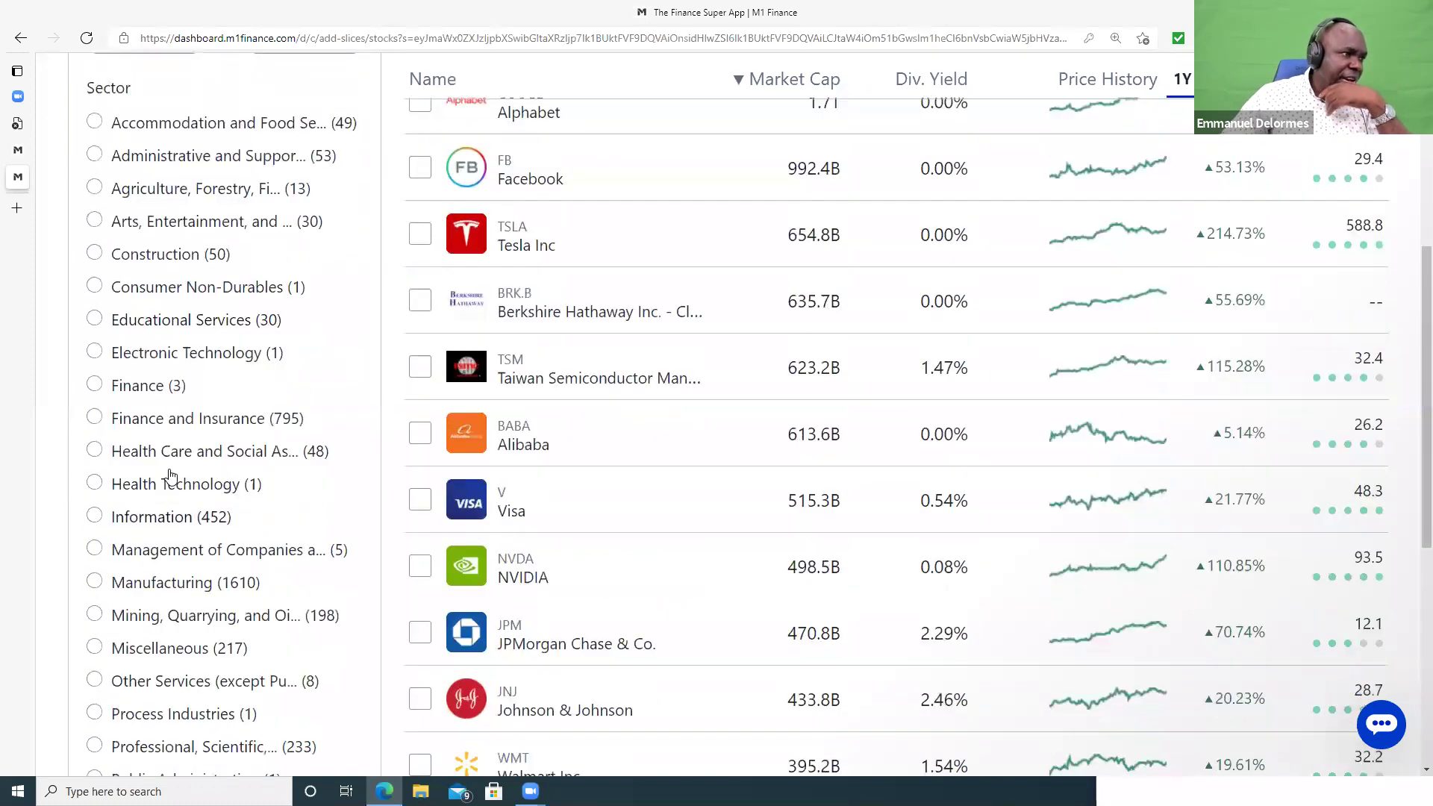
left_click(94, 420)
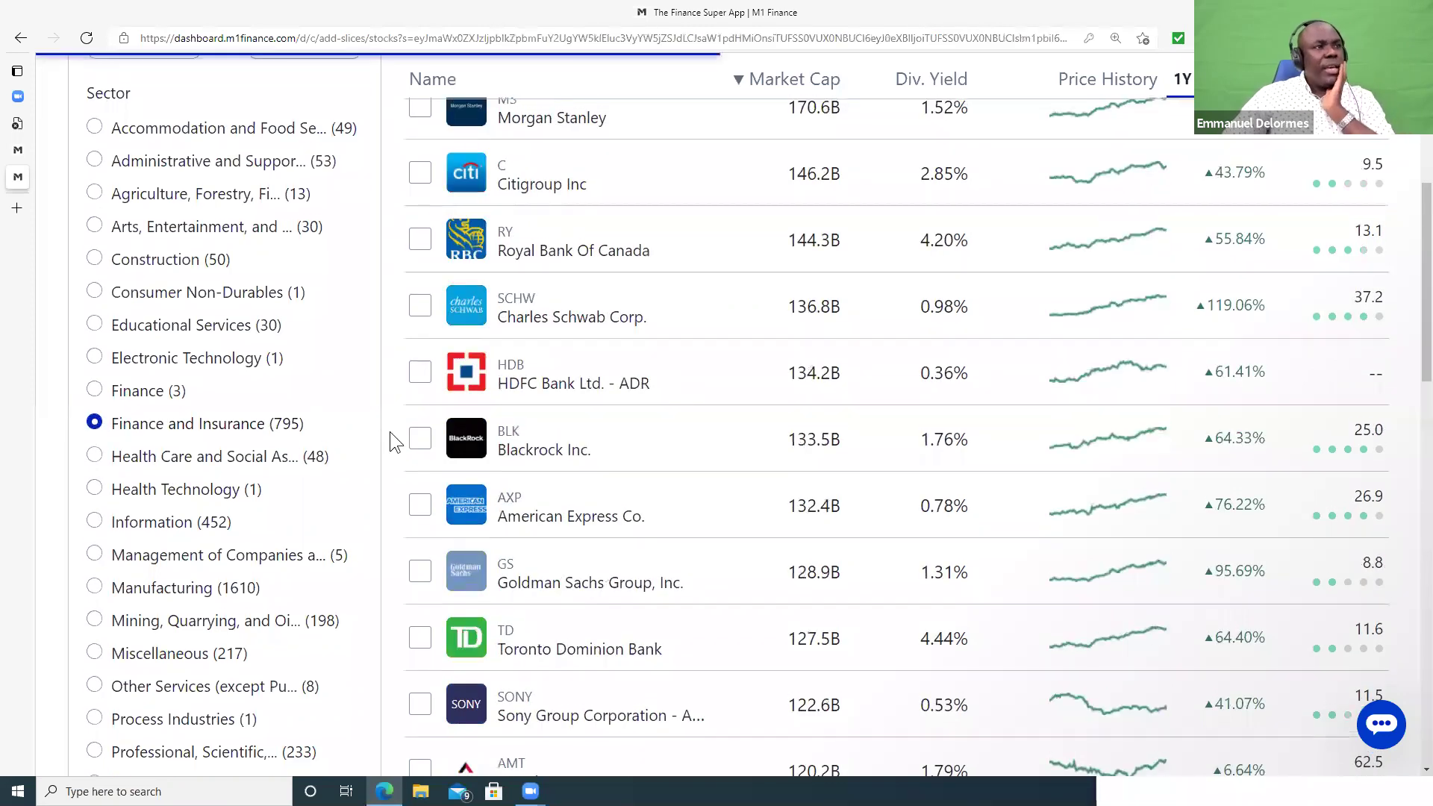
- Select JPMorgan Chase & Co., Bank of America, Wells Fargo & Co. and Citigroup Inc as slices for the pie
scroll(403, 418, "up", 4)
scroll(413, 403, "up", 2)
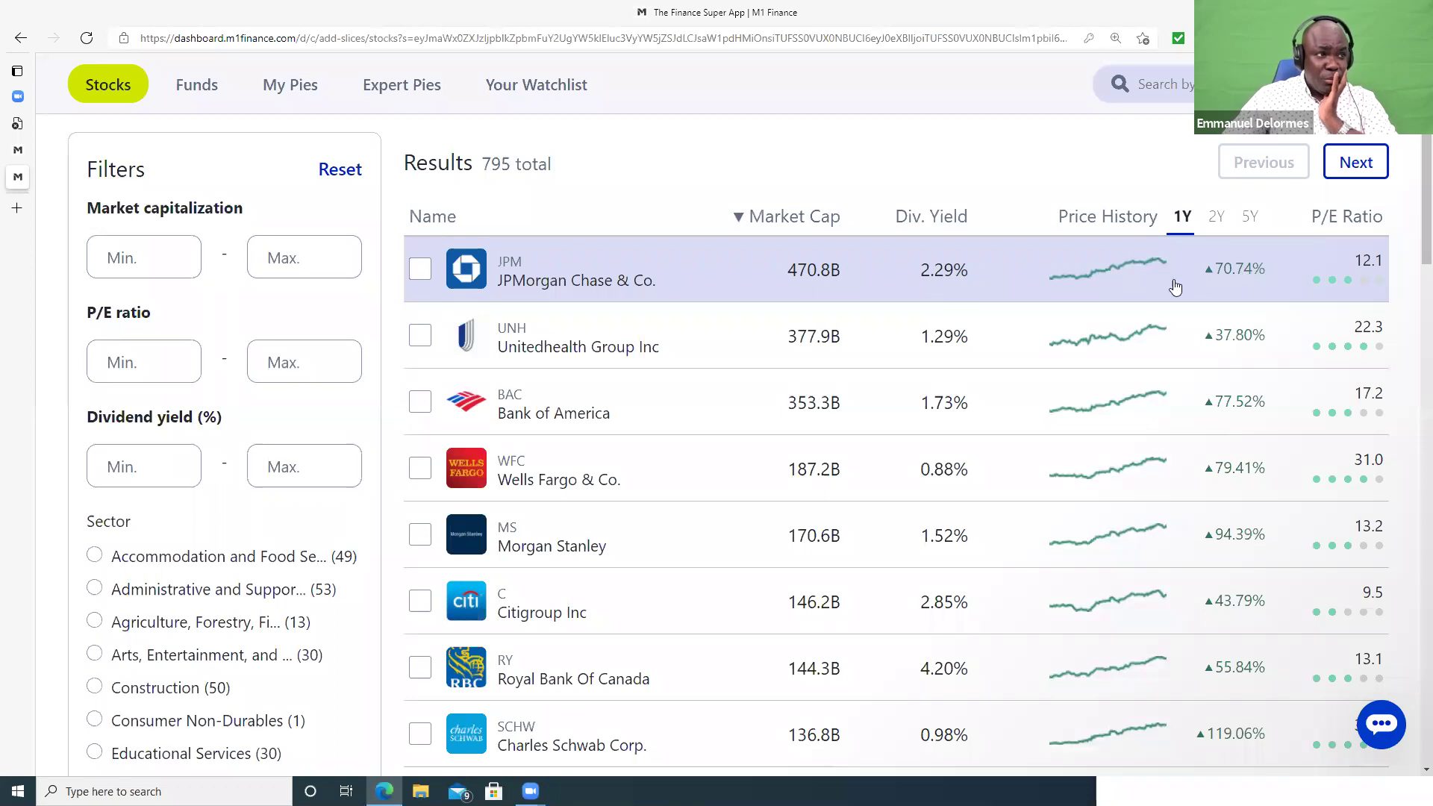
left_click(423, 274)
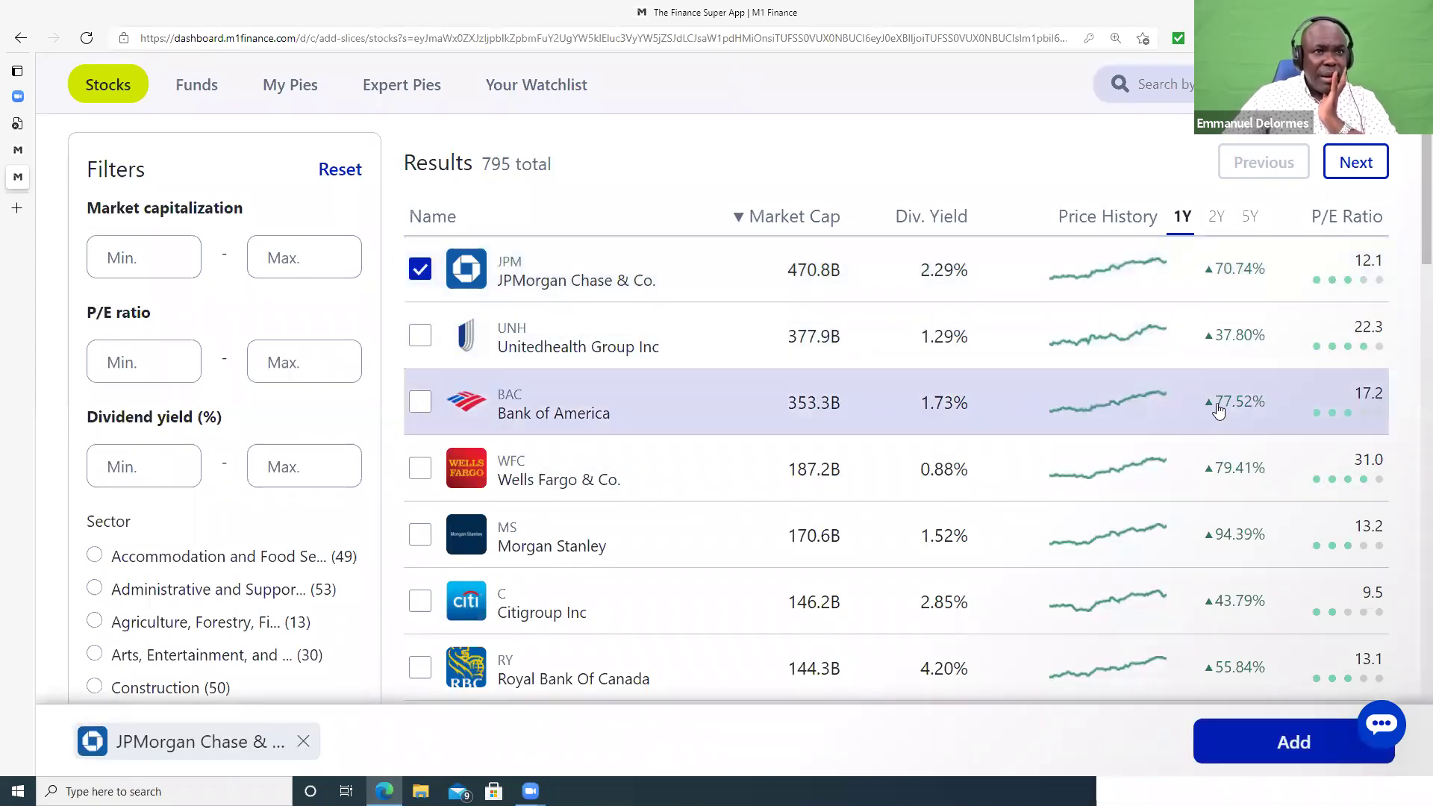
left_click(419, 403)
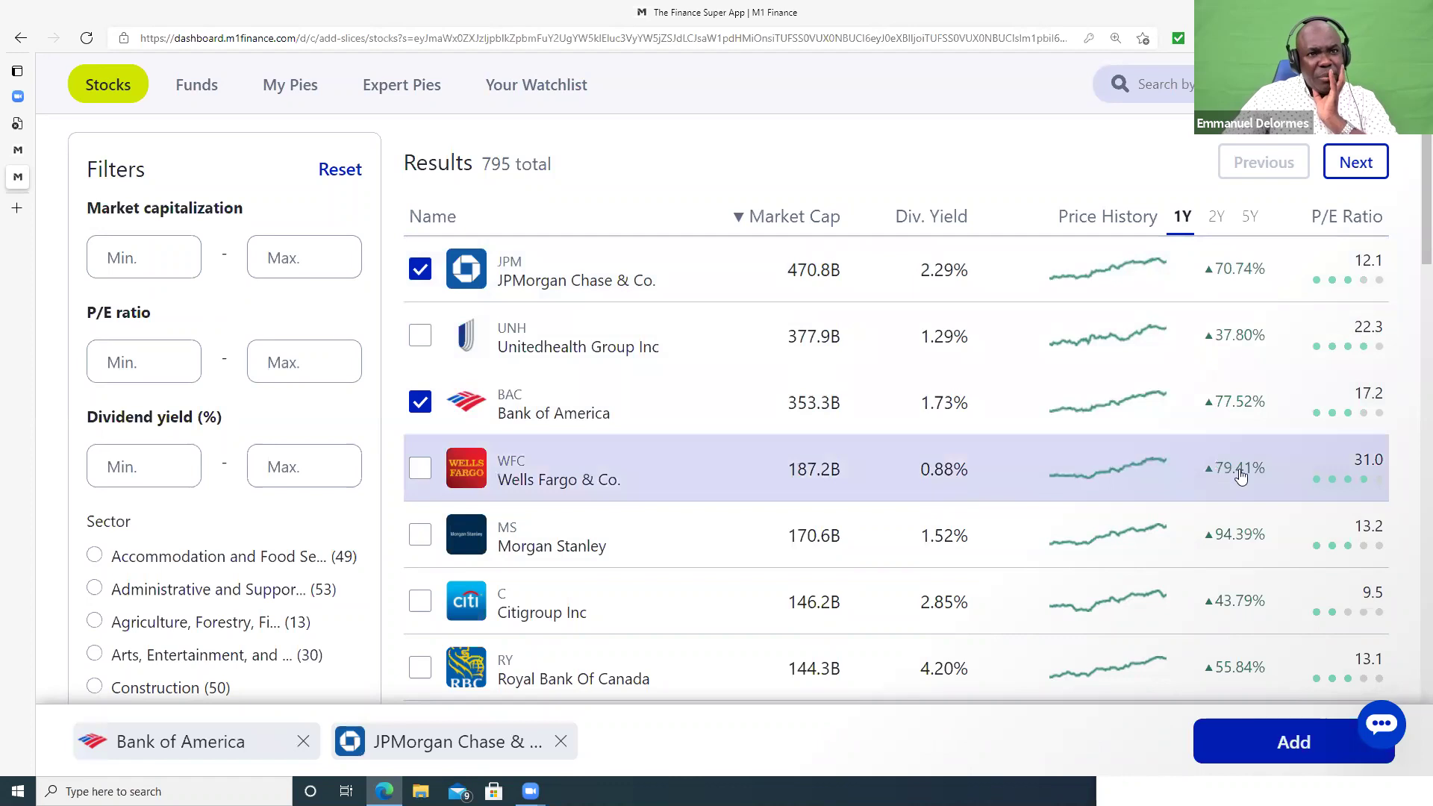
left_click(420, 470)
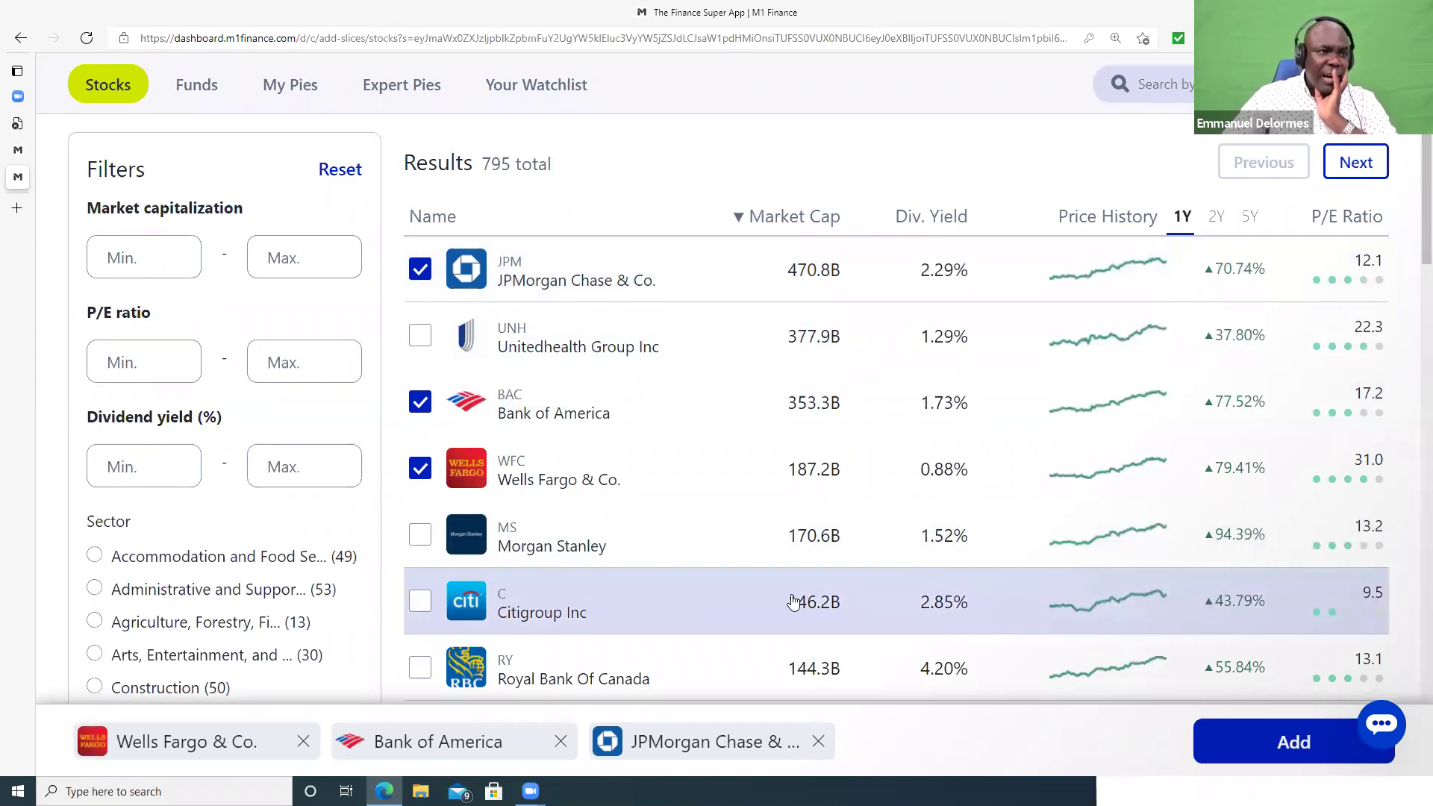
left_click(420, 606)
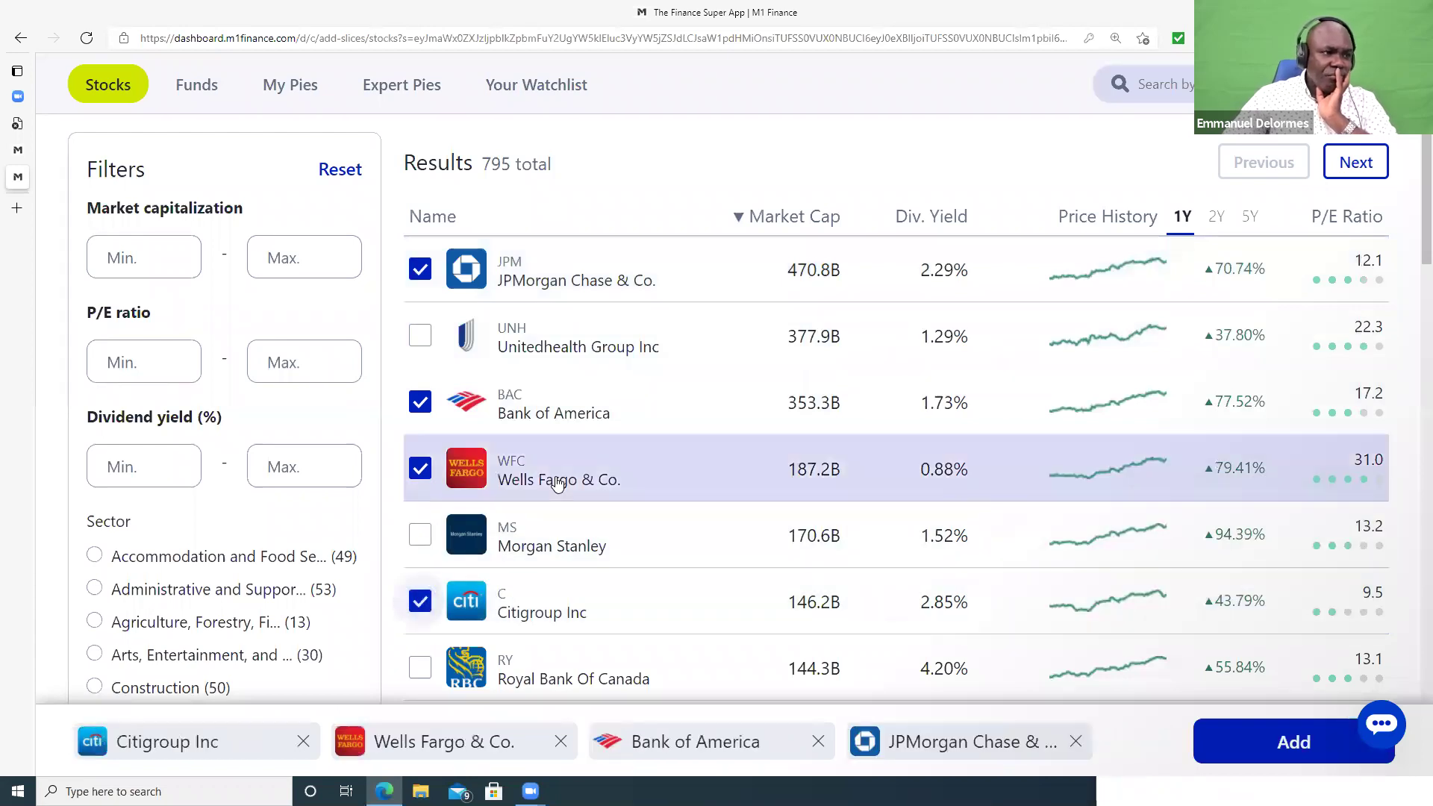
- Select Royal Bank Of Canada and Toronto Dominion Bank as additional slices
scroll(515, 478, "down", 1)
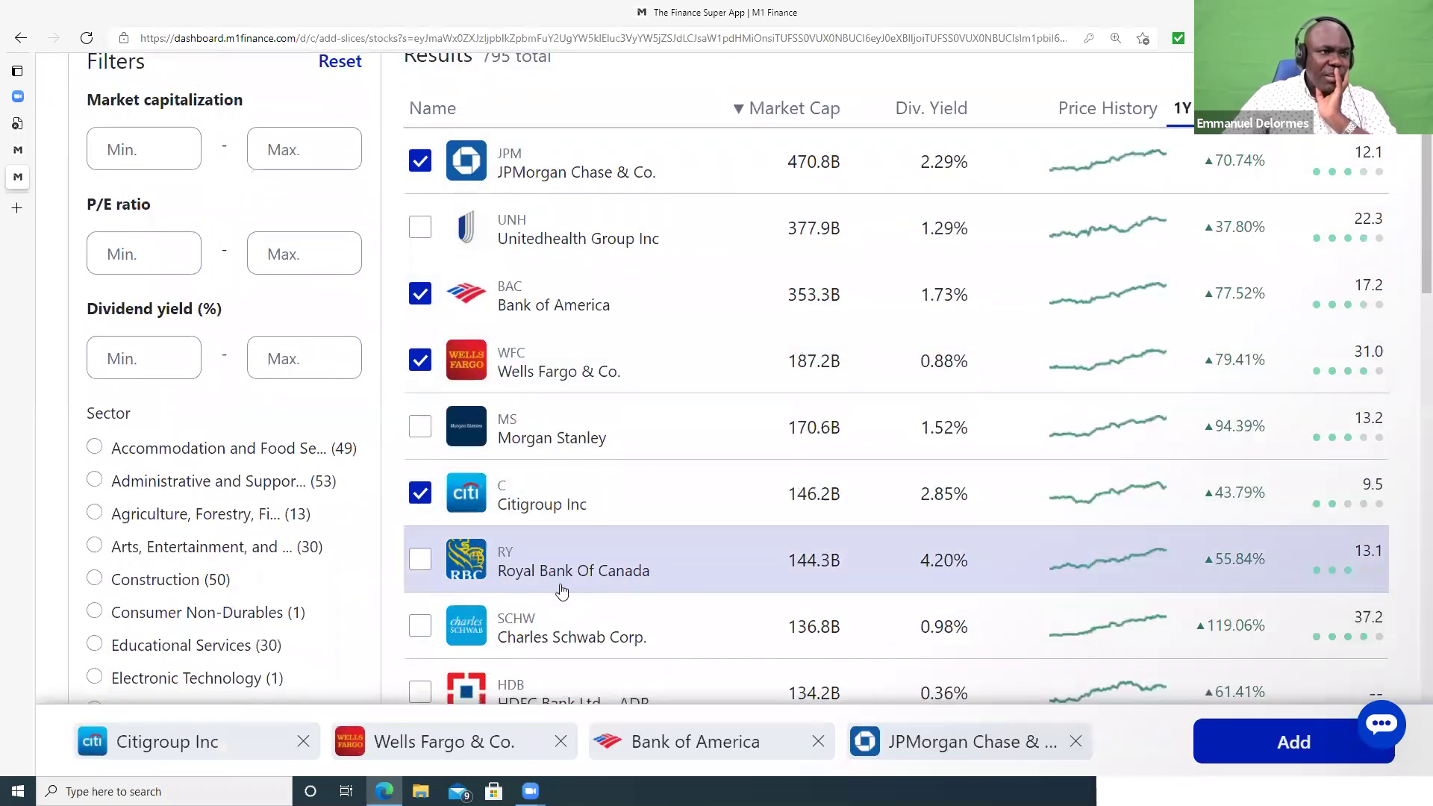
left_click(421, 560)
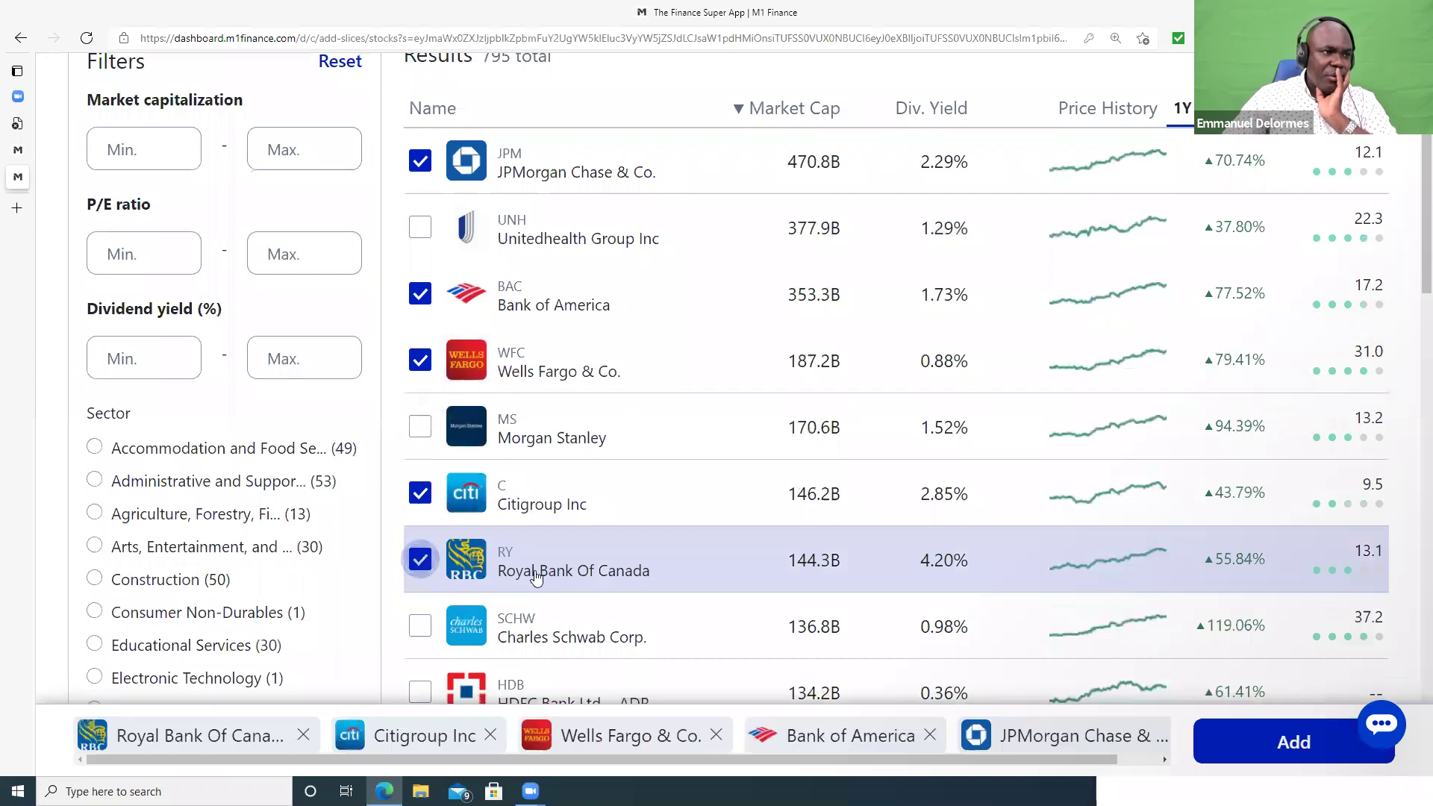
scroll(945, 515, "down", 1)
scroll(945, 515, "down", 4)
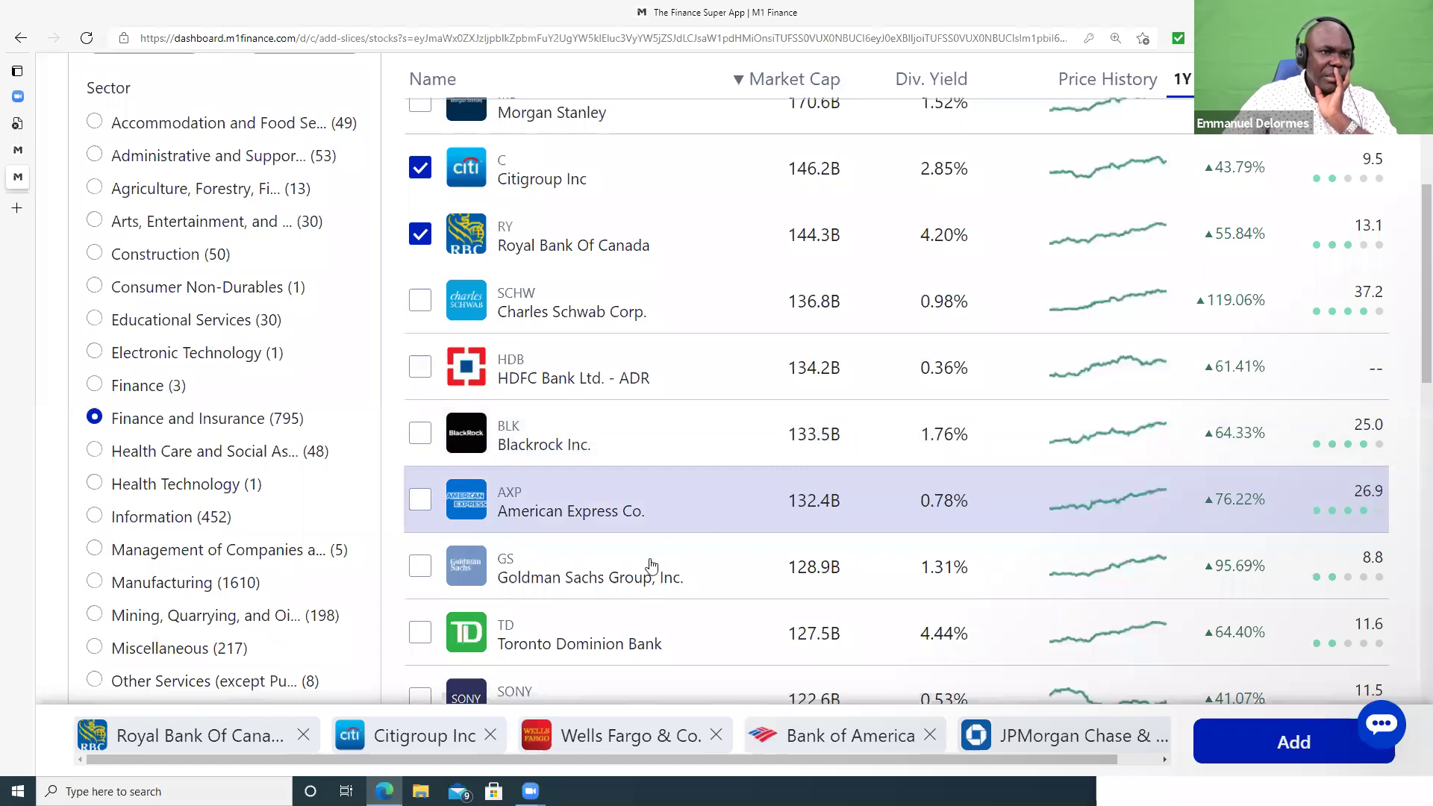
left_click(422, 633)
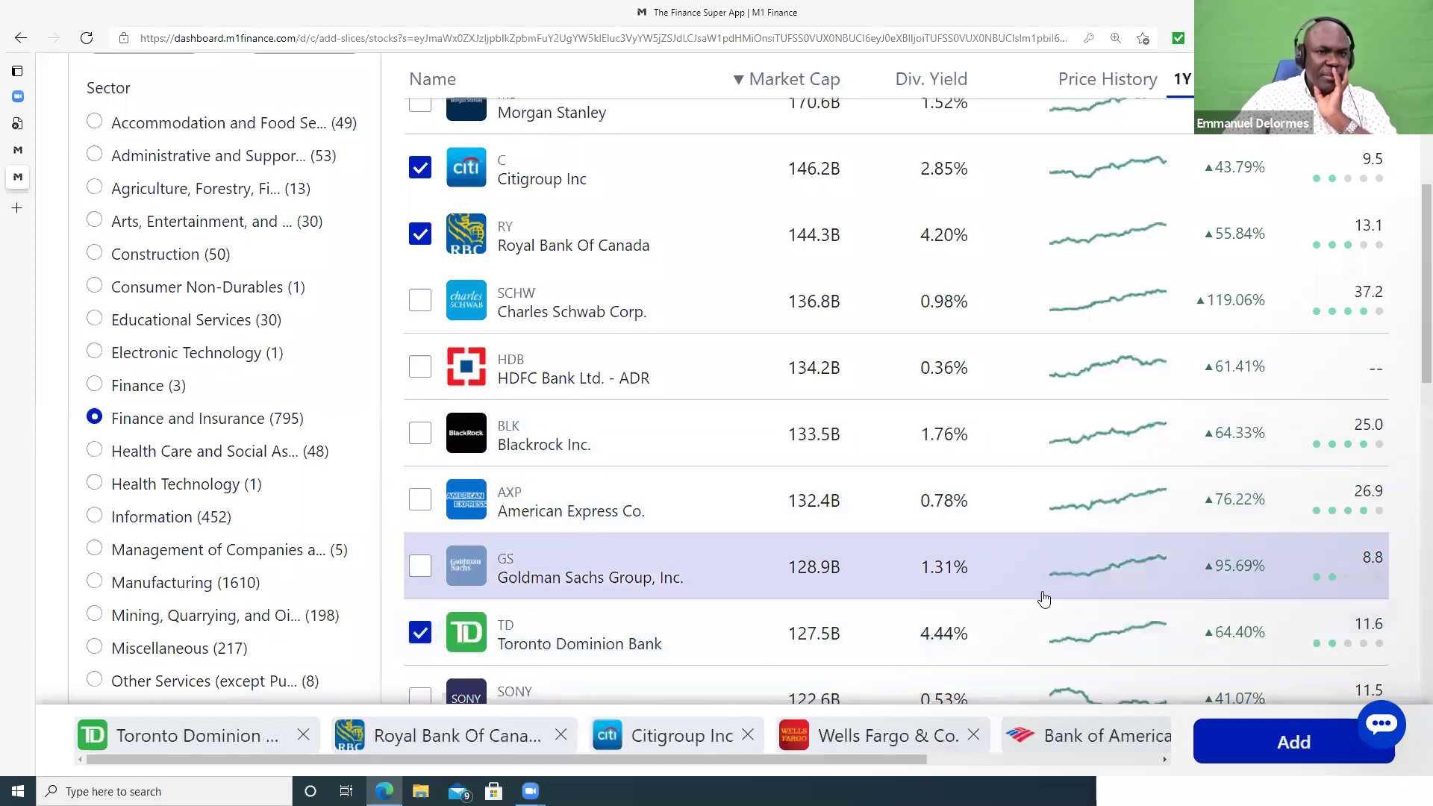
scroll(967, 579, "down", 4)
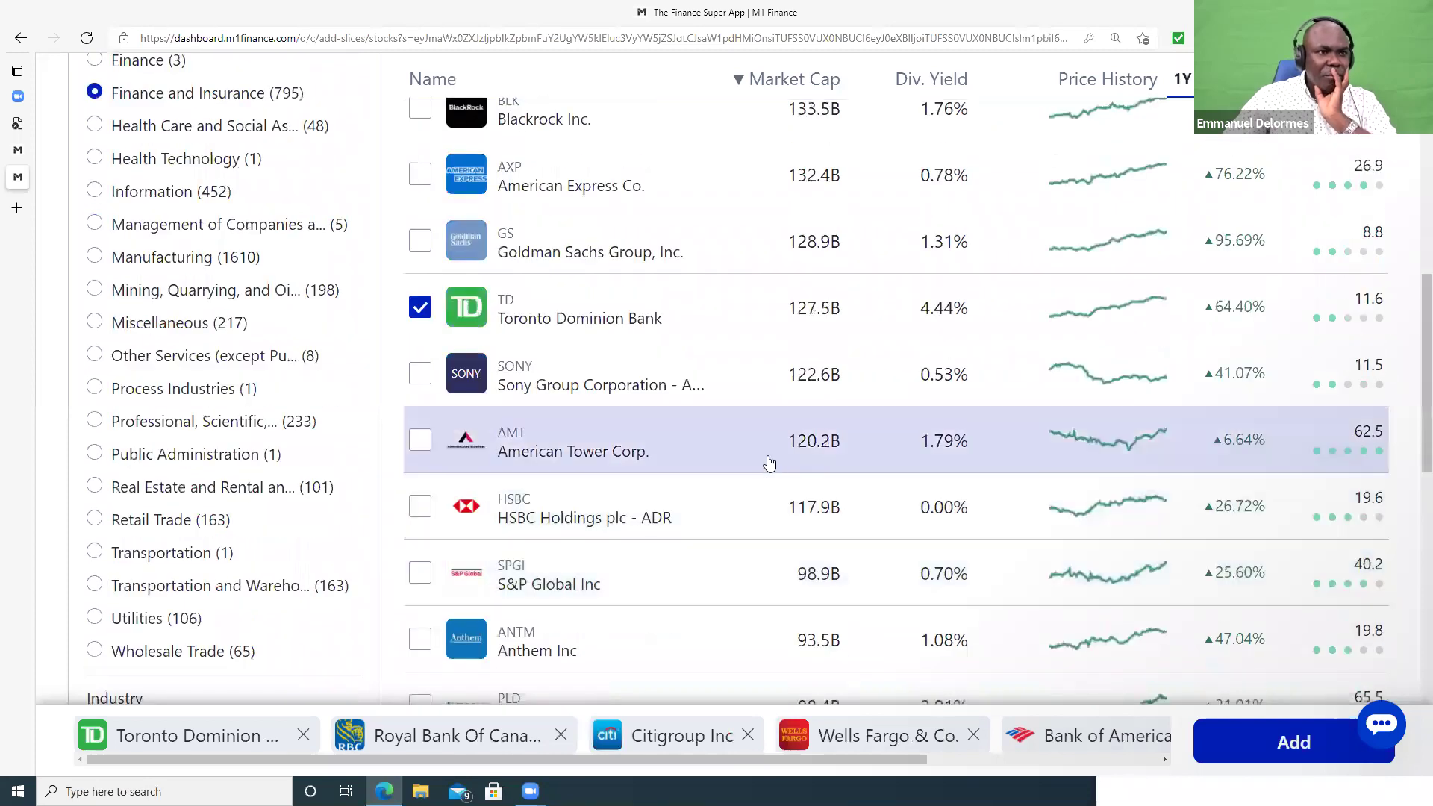
- Select U.S. Bancorp. as another slice and sort the Finance and Insurance stocks by dividend yield, highest first
scroll(861, 554, "down", 3)
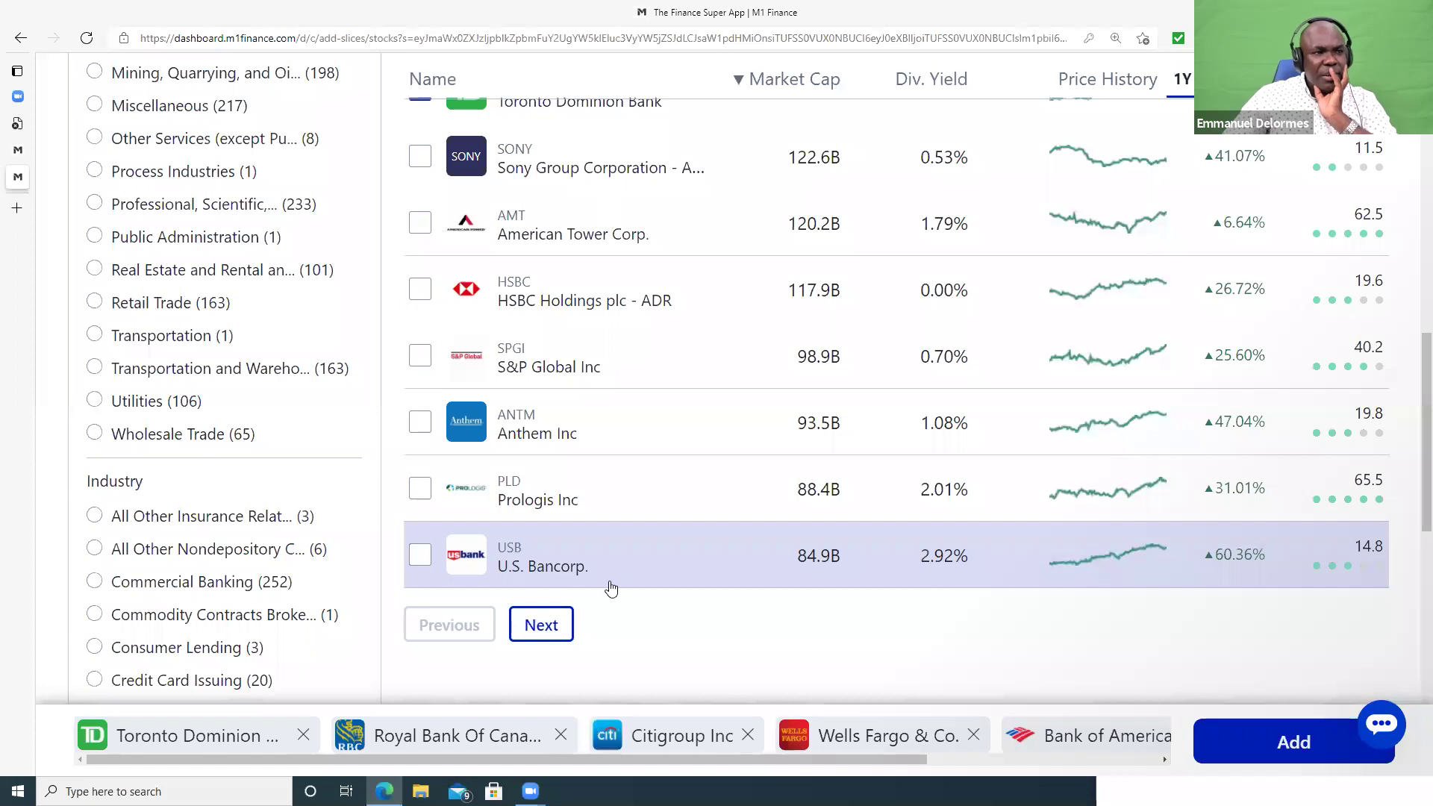
left_click(427, 557)
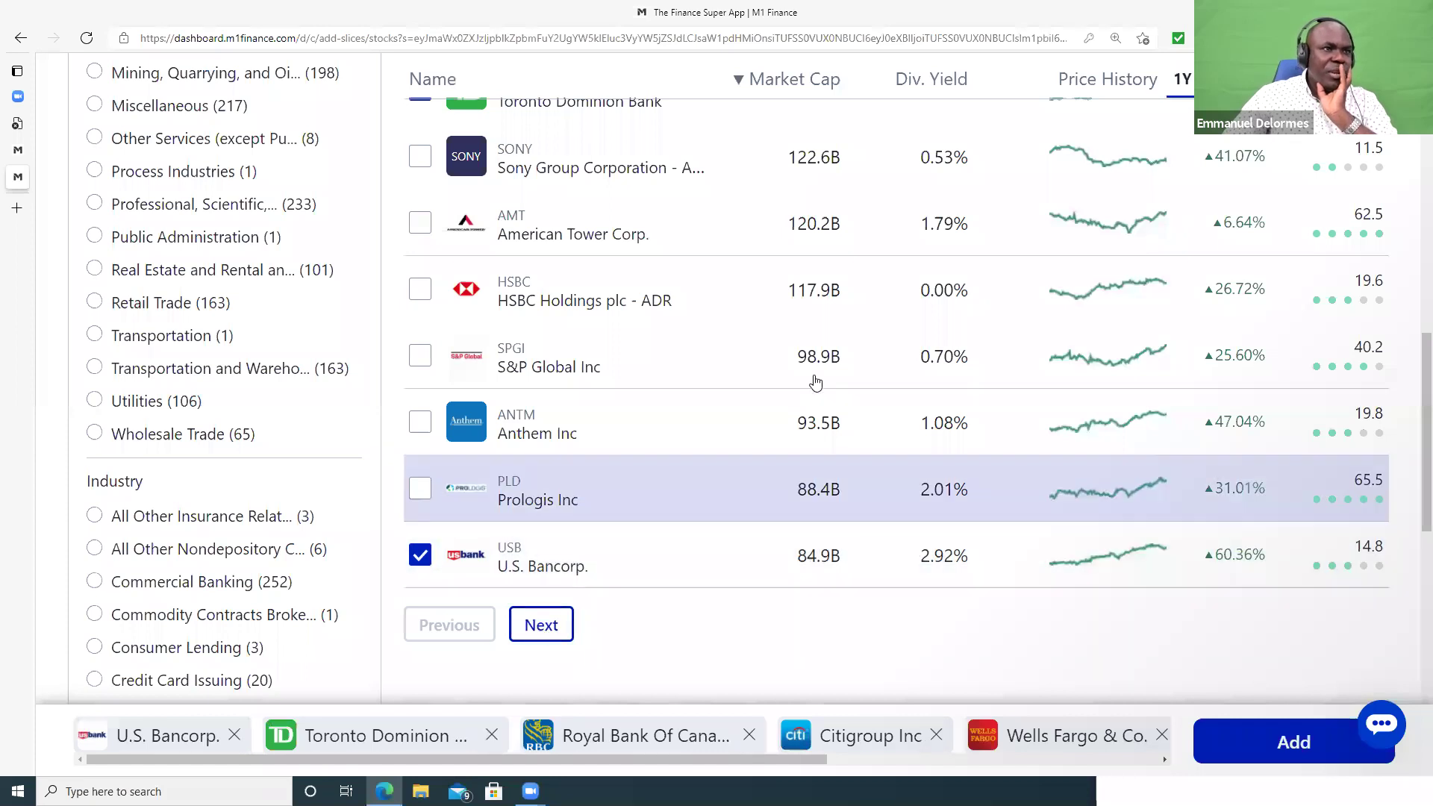
scroll(816, 378, "up", 10)
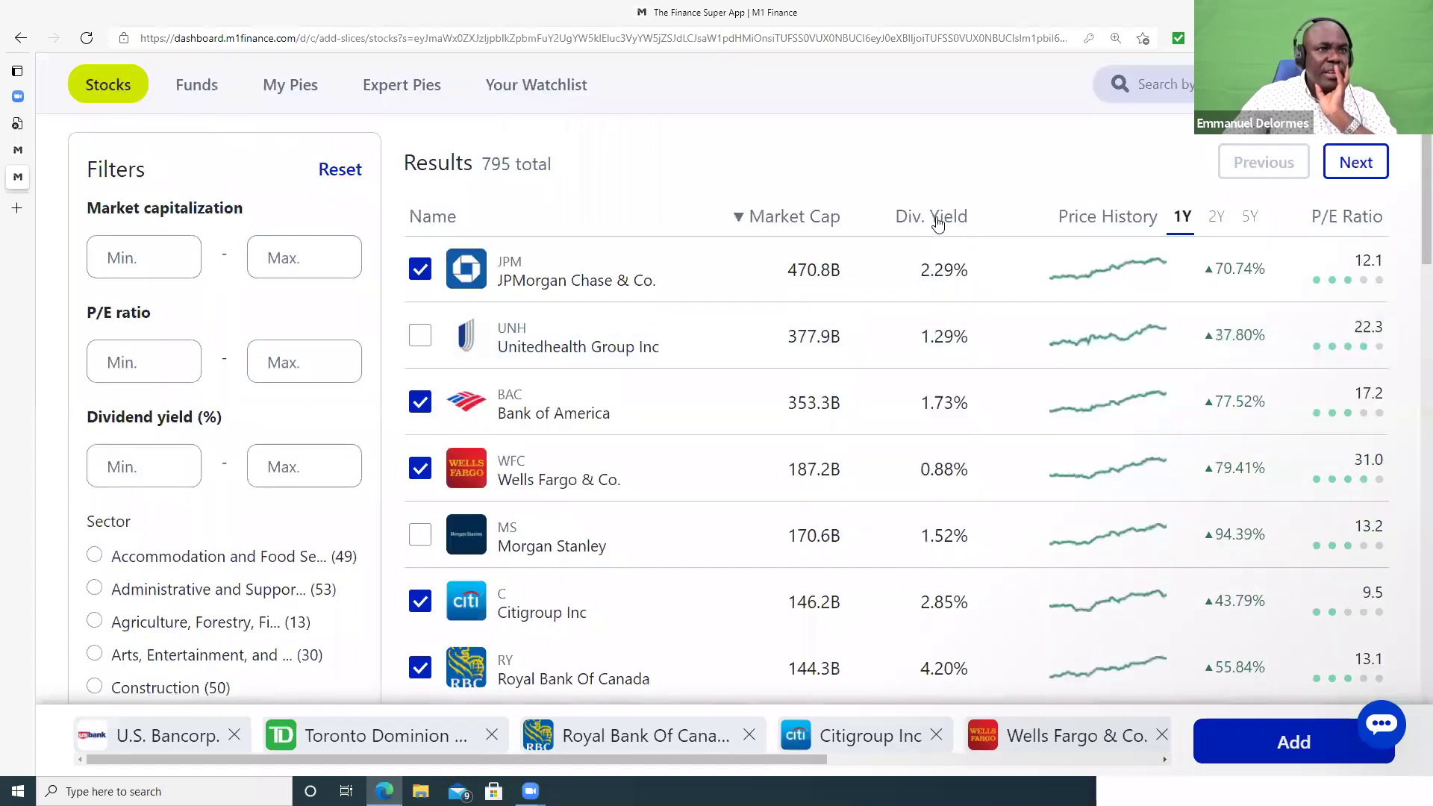
left_click(938, 218)
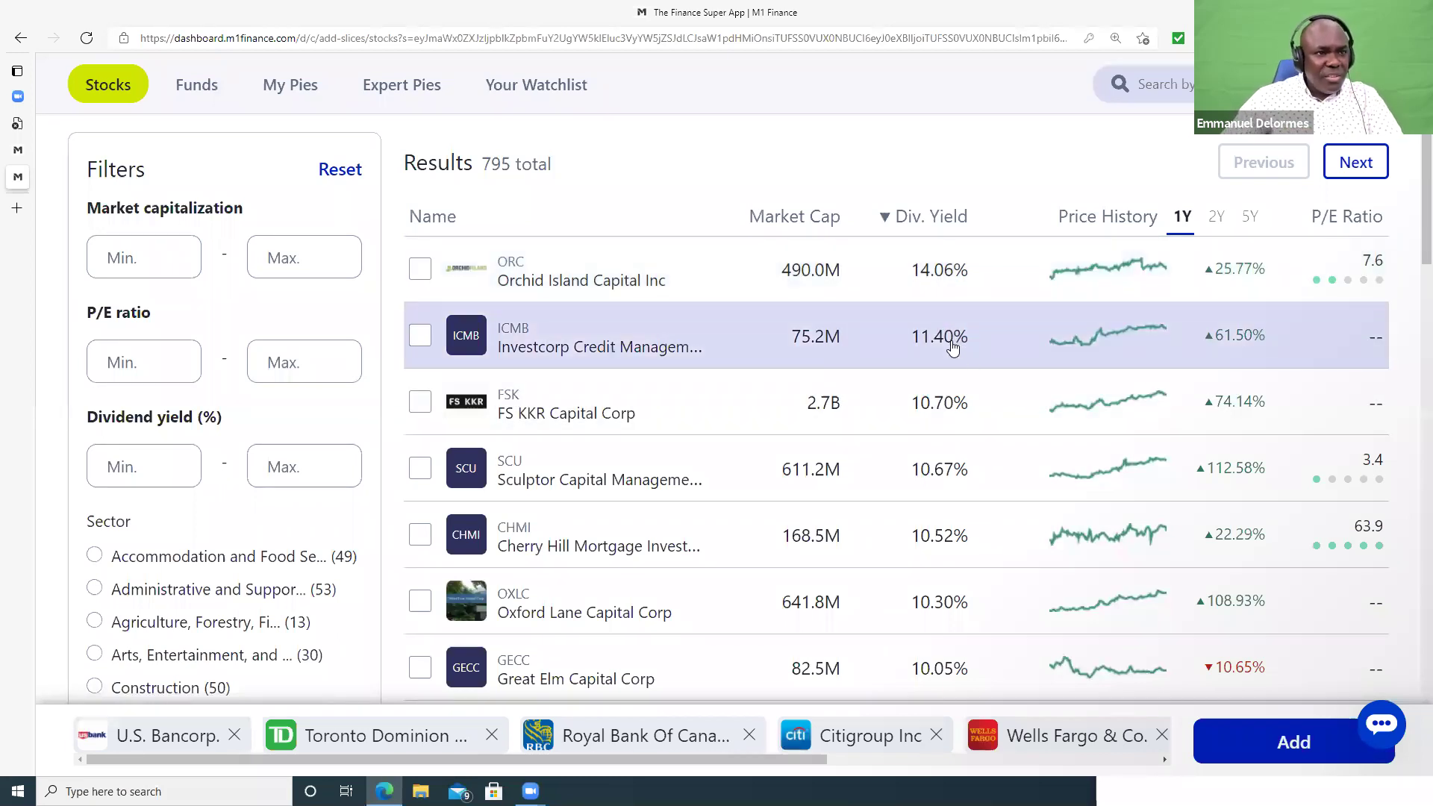
- Select Ares Commercial Real Estate (ACRE) and Sachem Capital Corp (SACH) as slices from the second page of results
scroll(953, 469, "down", 7)
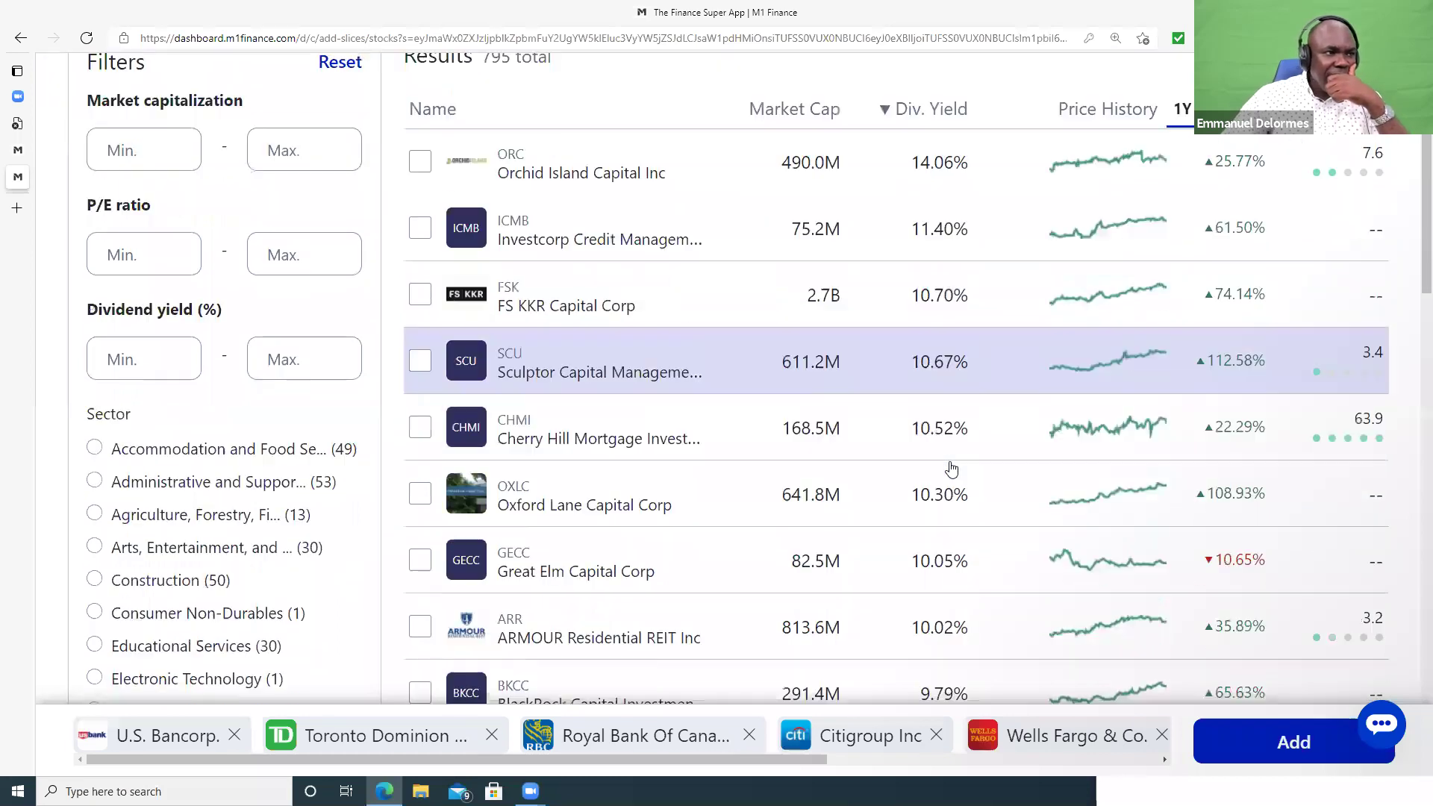
scroll(939, 464, "down", 2)
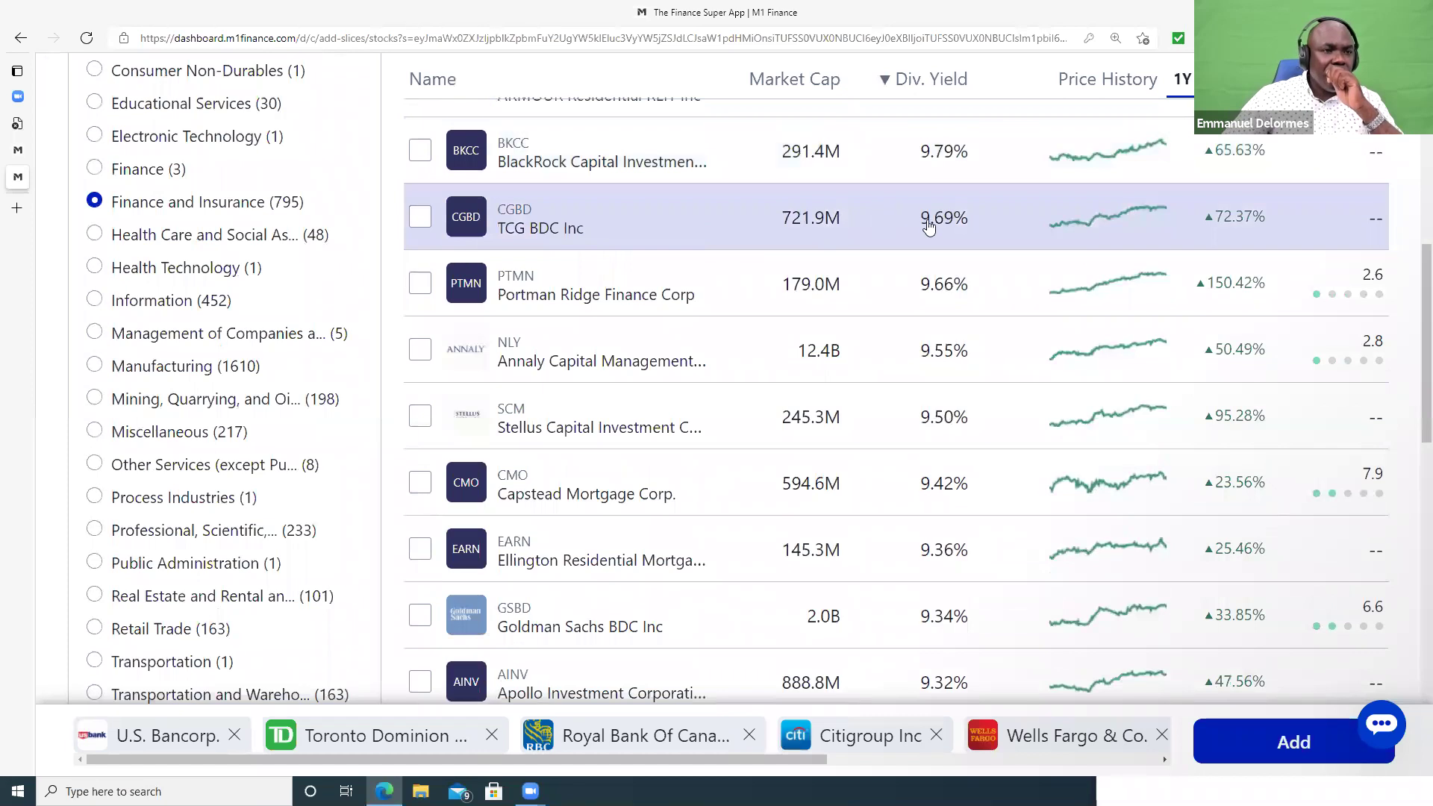
scroll(935, 388, "down", 2)
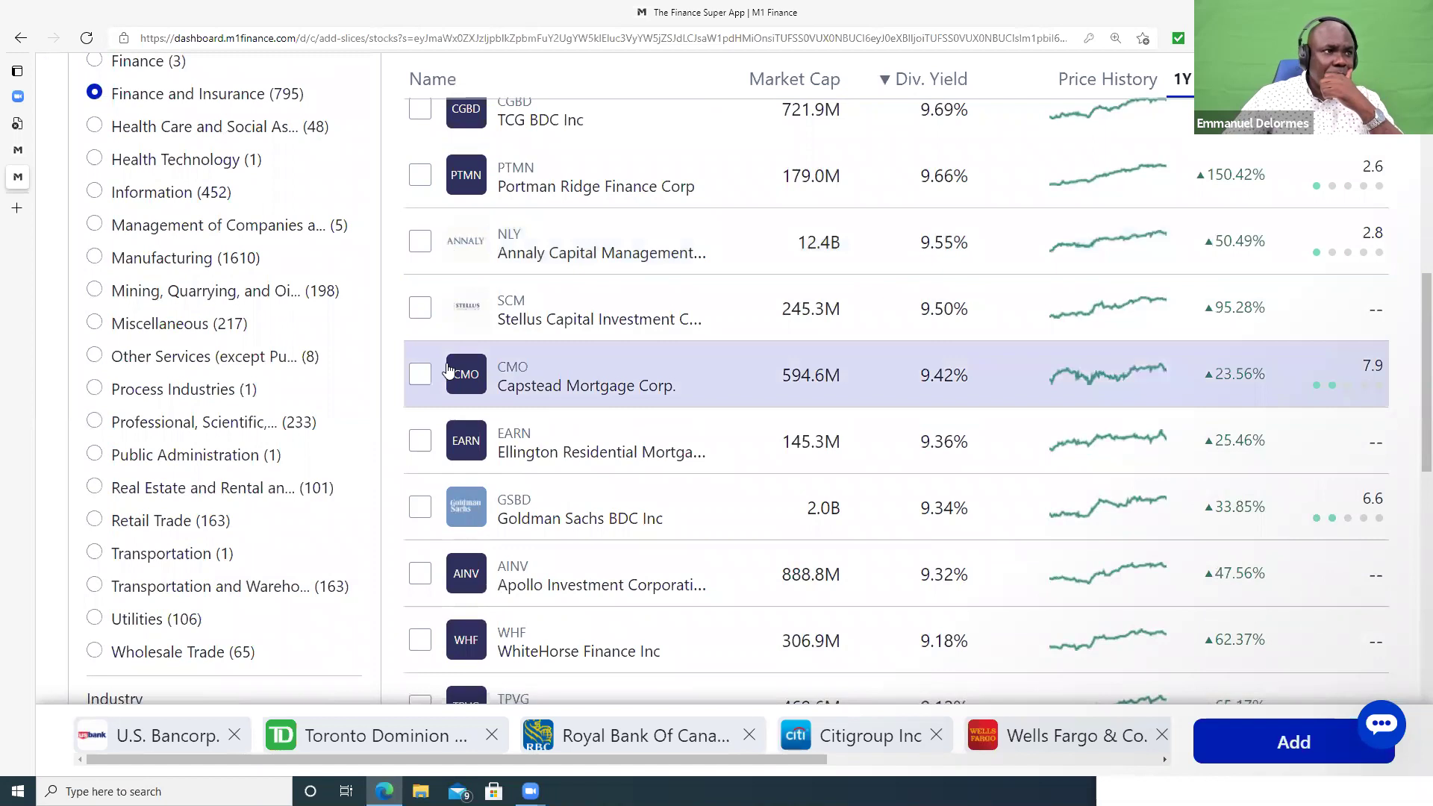
scroll(478, 381, "down", 3)
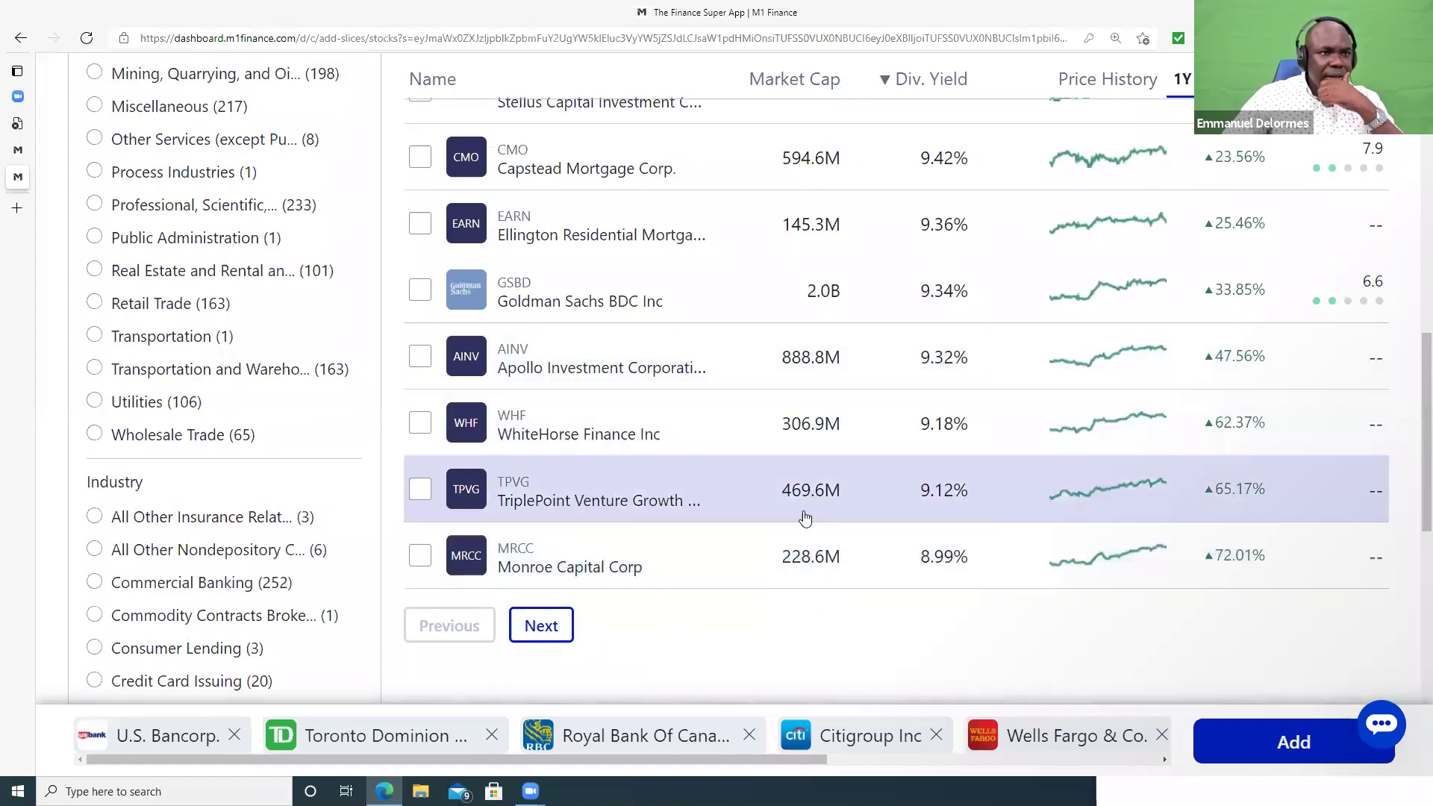
scroll(532, 485, "down", 4)
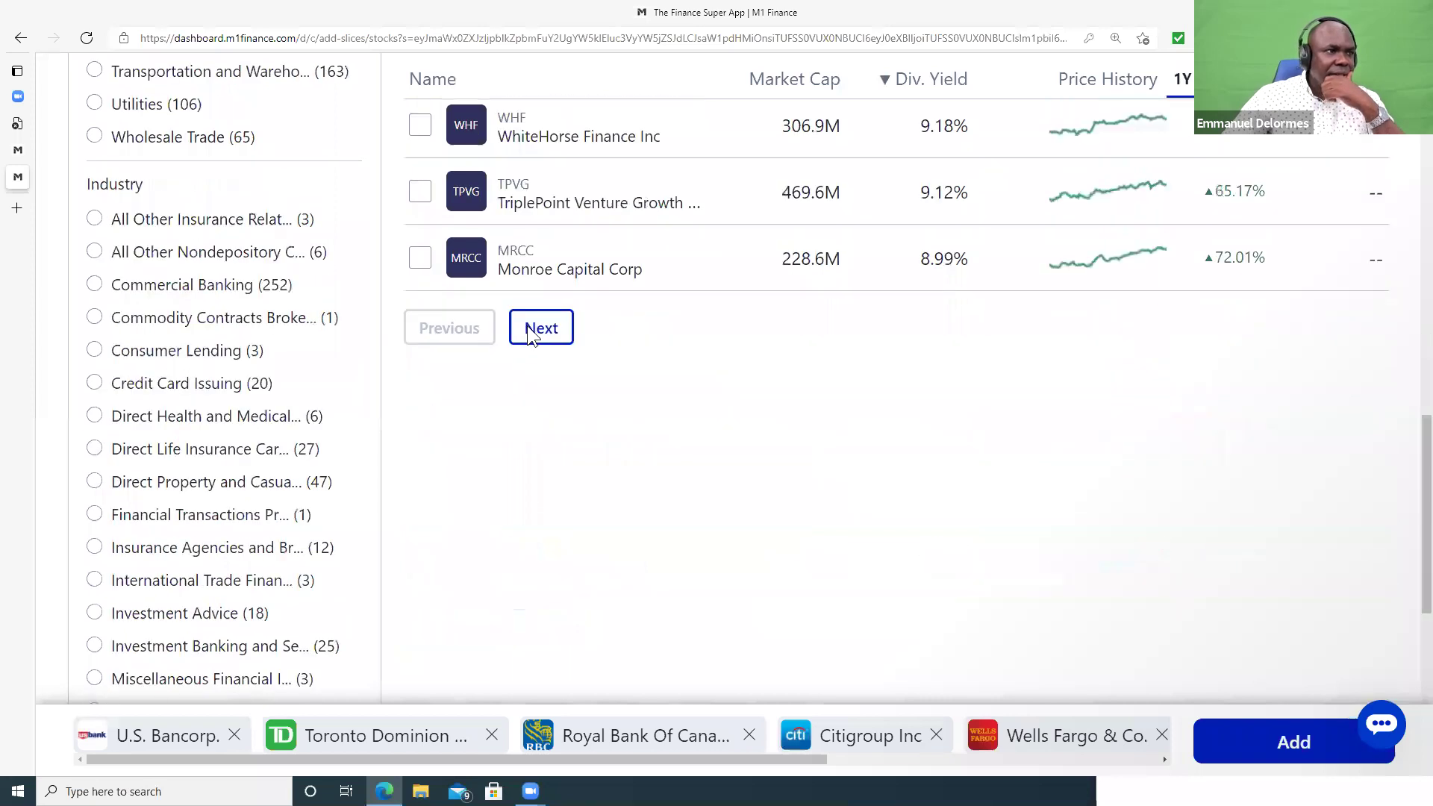
left_click(537, 309)
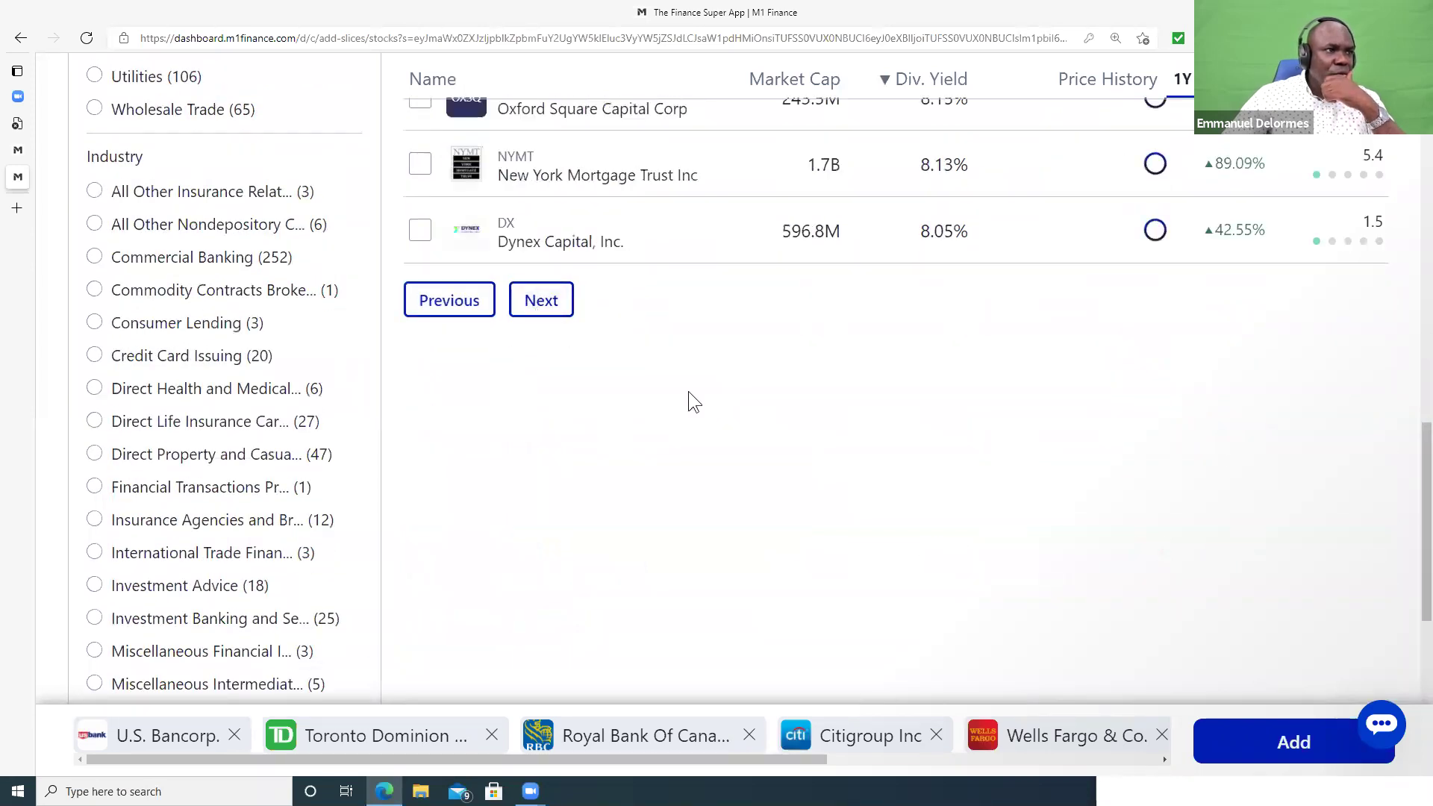
scroll(688, 395, "up", 8)
scroll(690, 399, "up", 9)
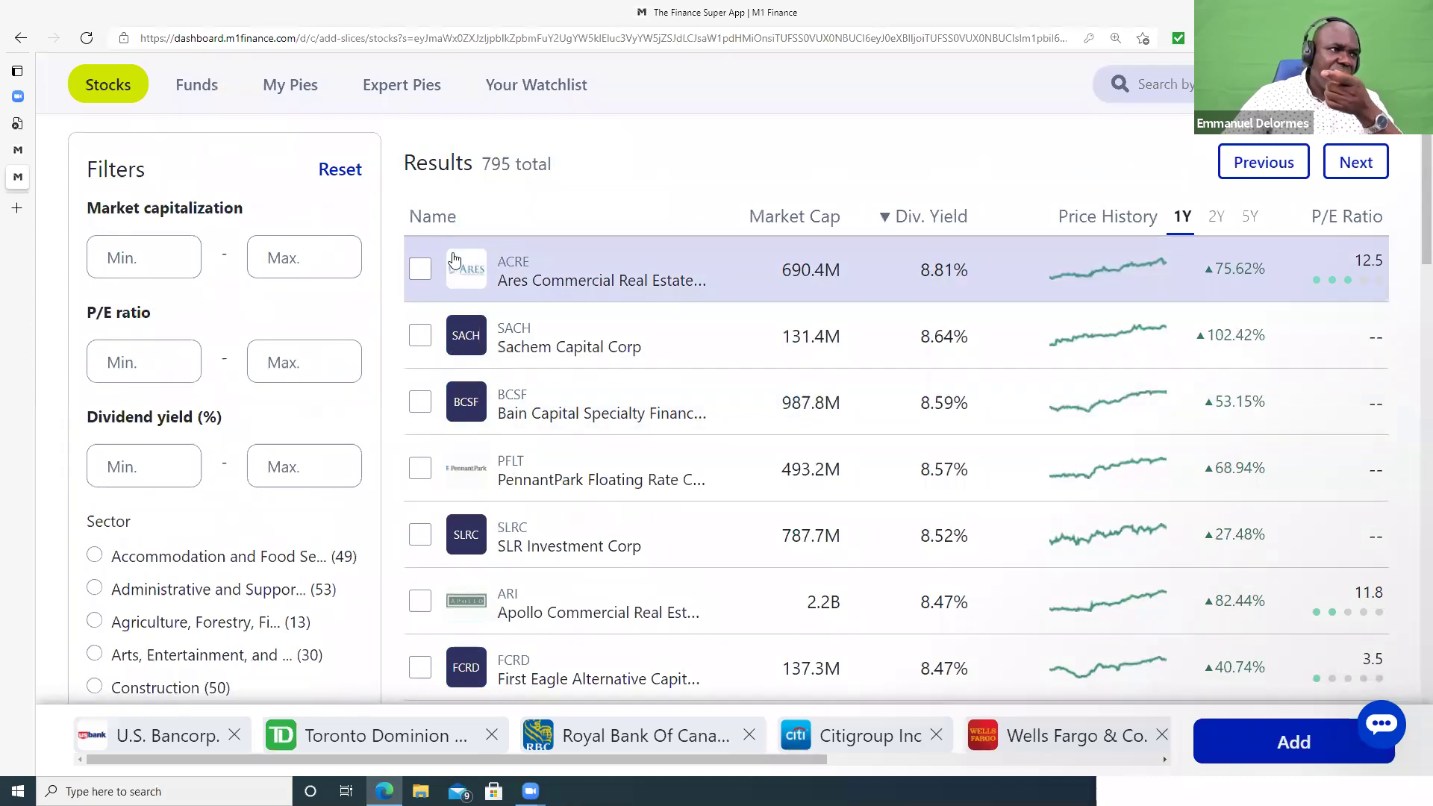
left_click(420, 273)
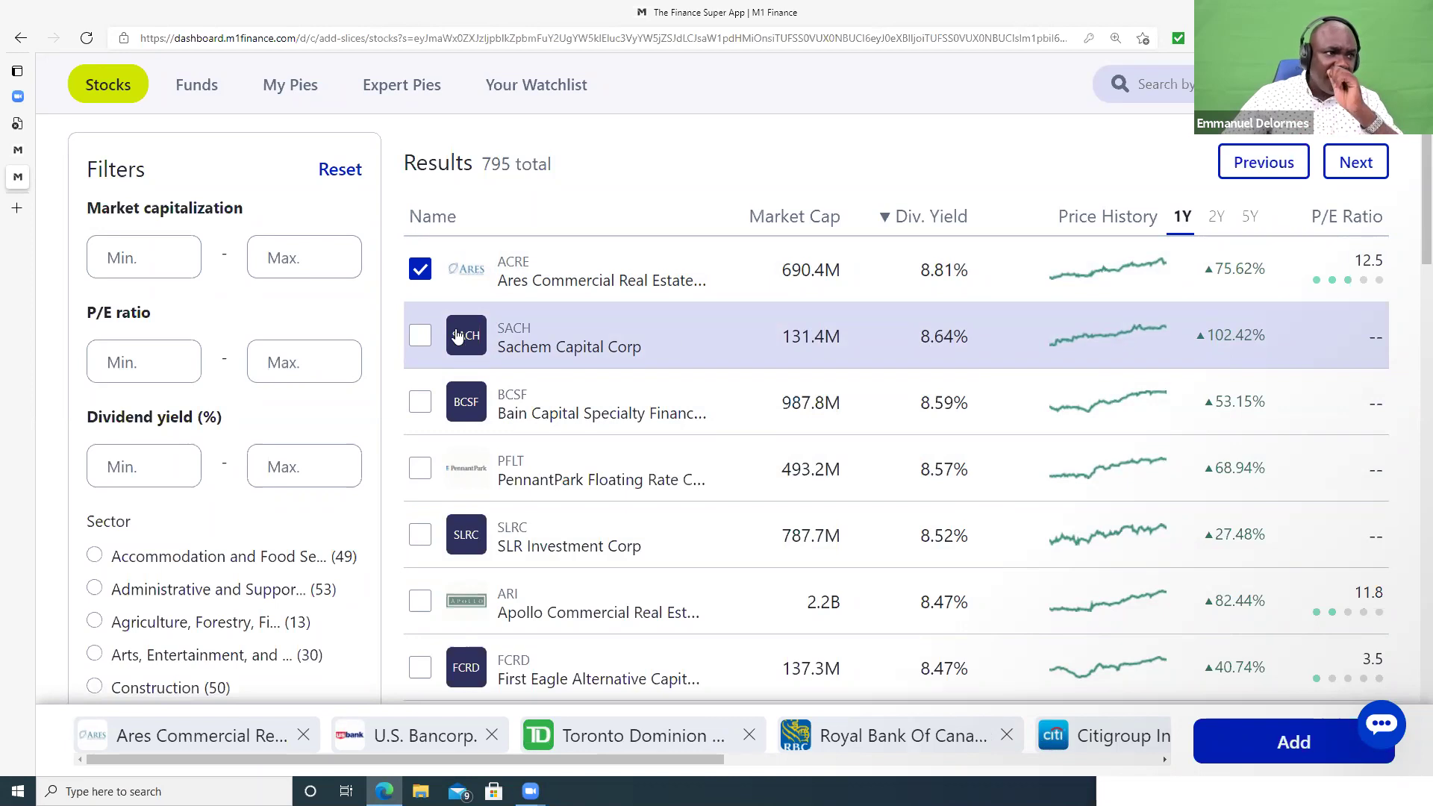
left_click(420, 340)
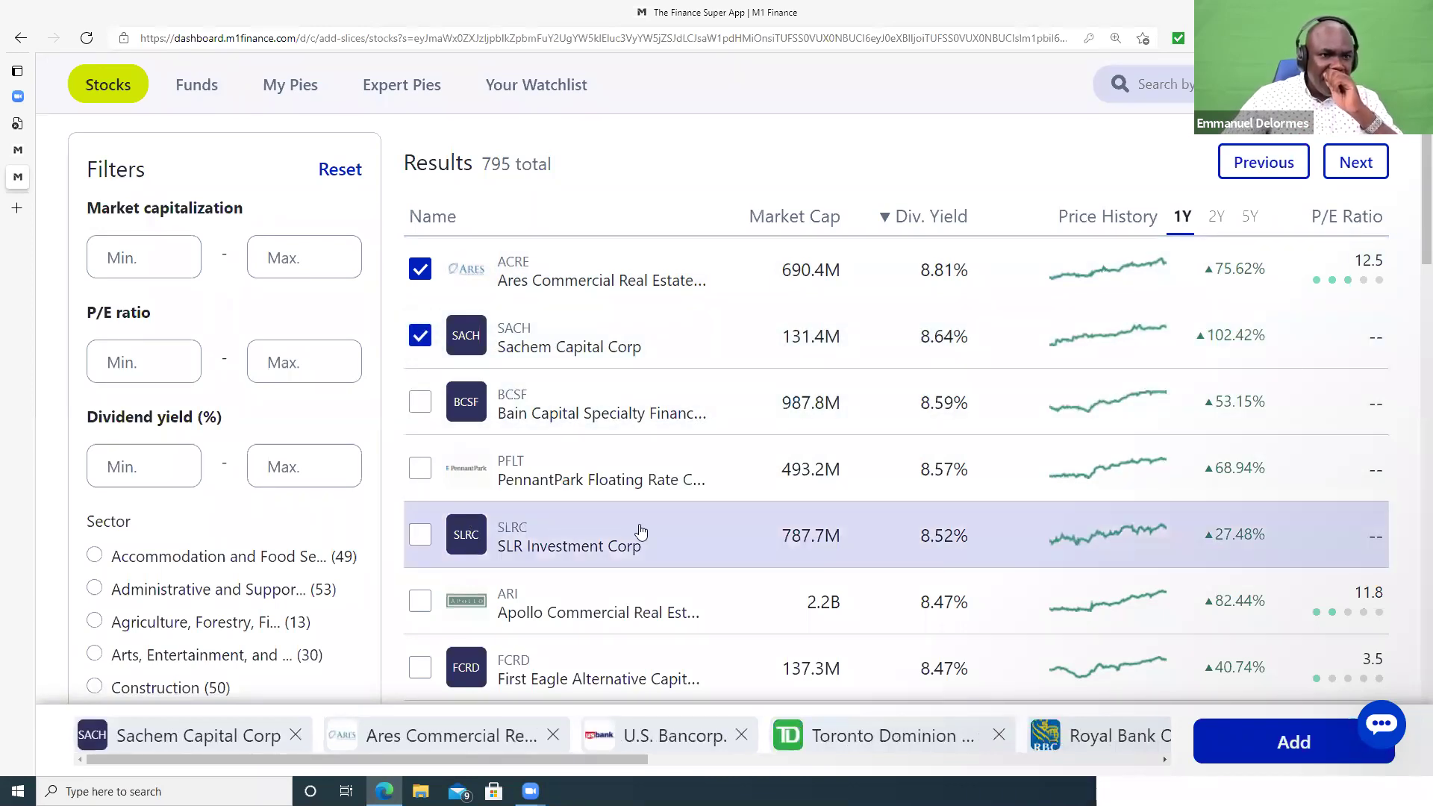
- Add Apollo Commercial Real Estate (ARI), Ready Capital Corp (RC) and New York Mortgage Trust Inc (NYMT) from the same results page to the selection
scroll(640, 532, "down", 3)
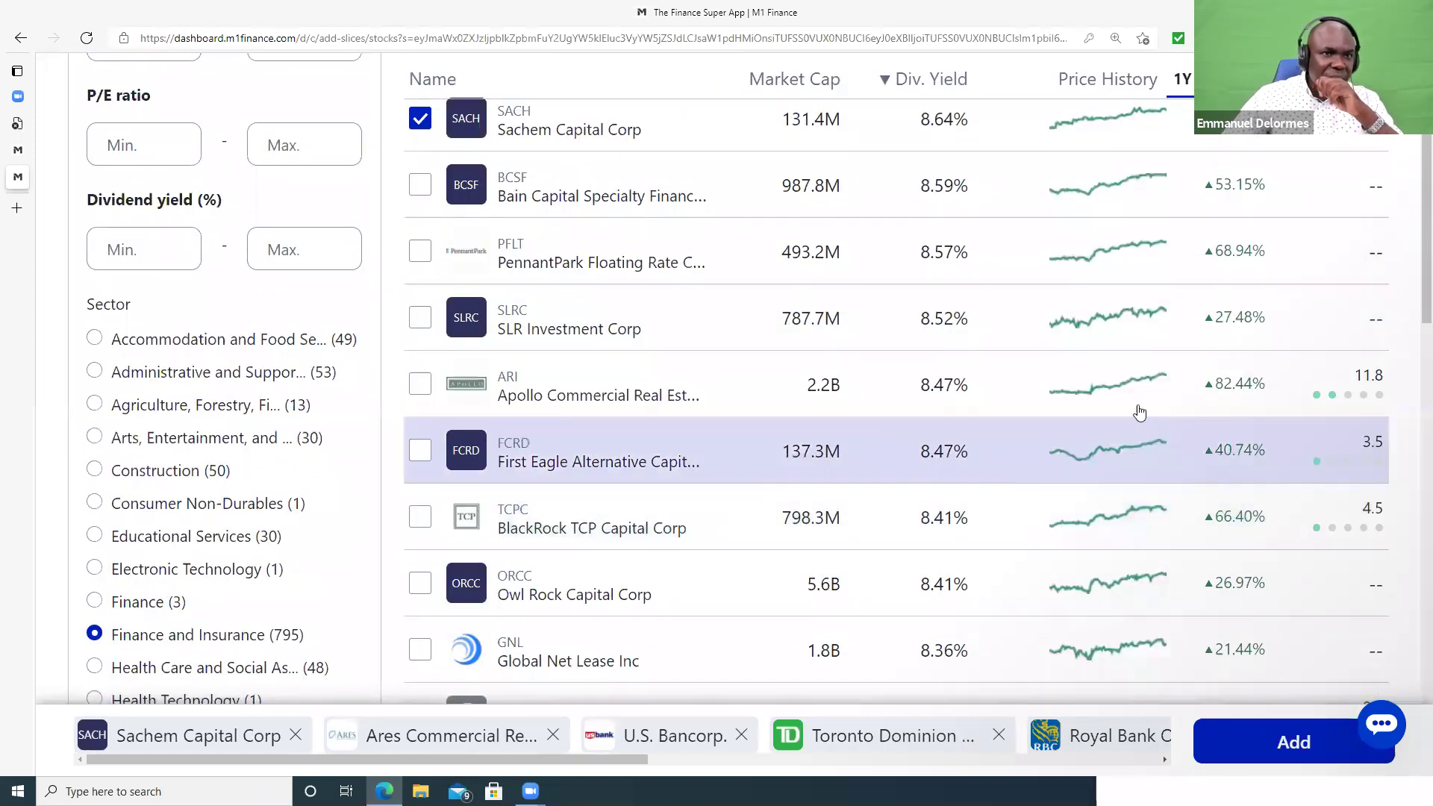
left_click(416, 386)
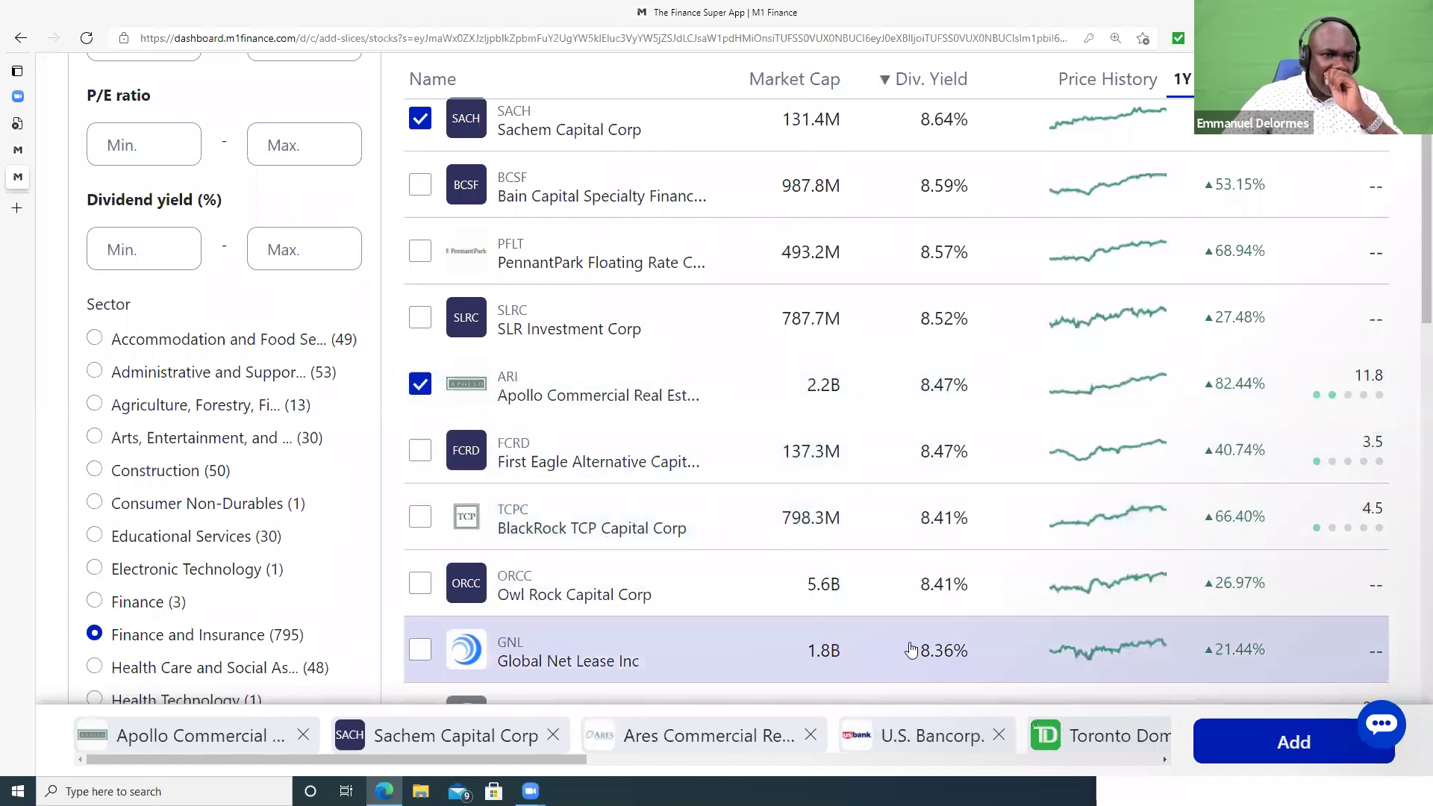
scroll(960, 646, "down", 5)
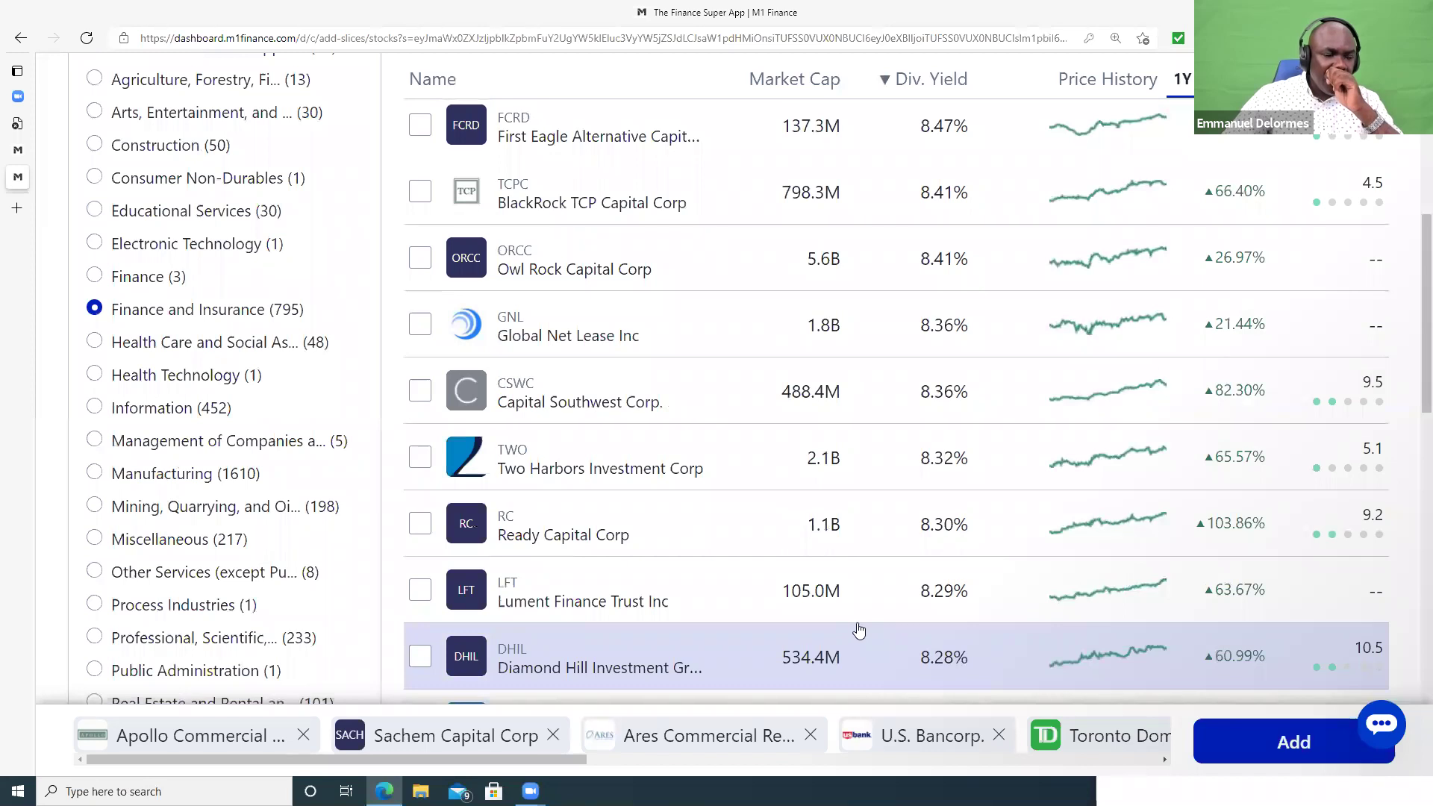
scroll(866, 522, "down", 2)
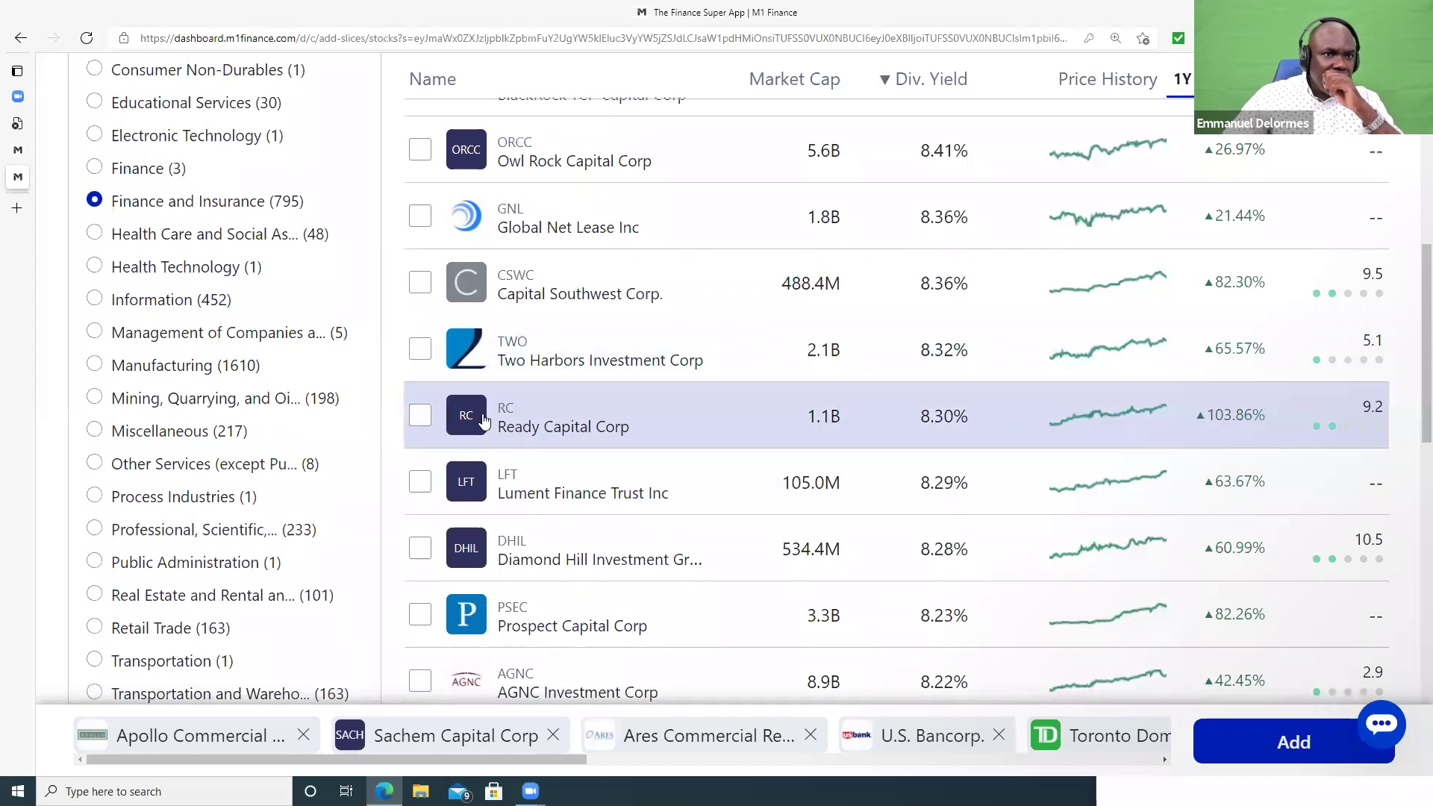
left_click(418, 417)
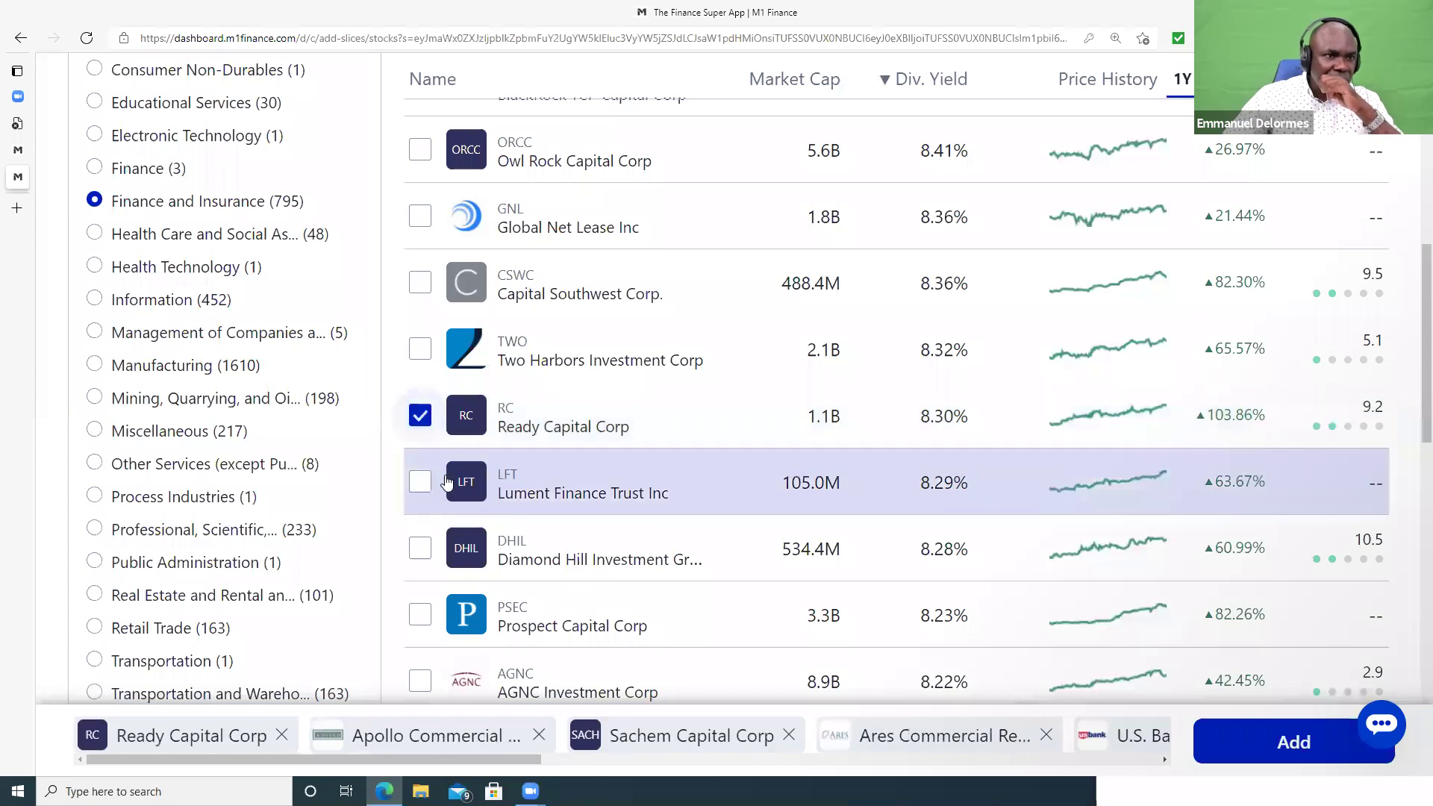
scroll(461, 492, "down", 2)
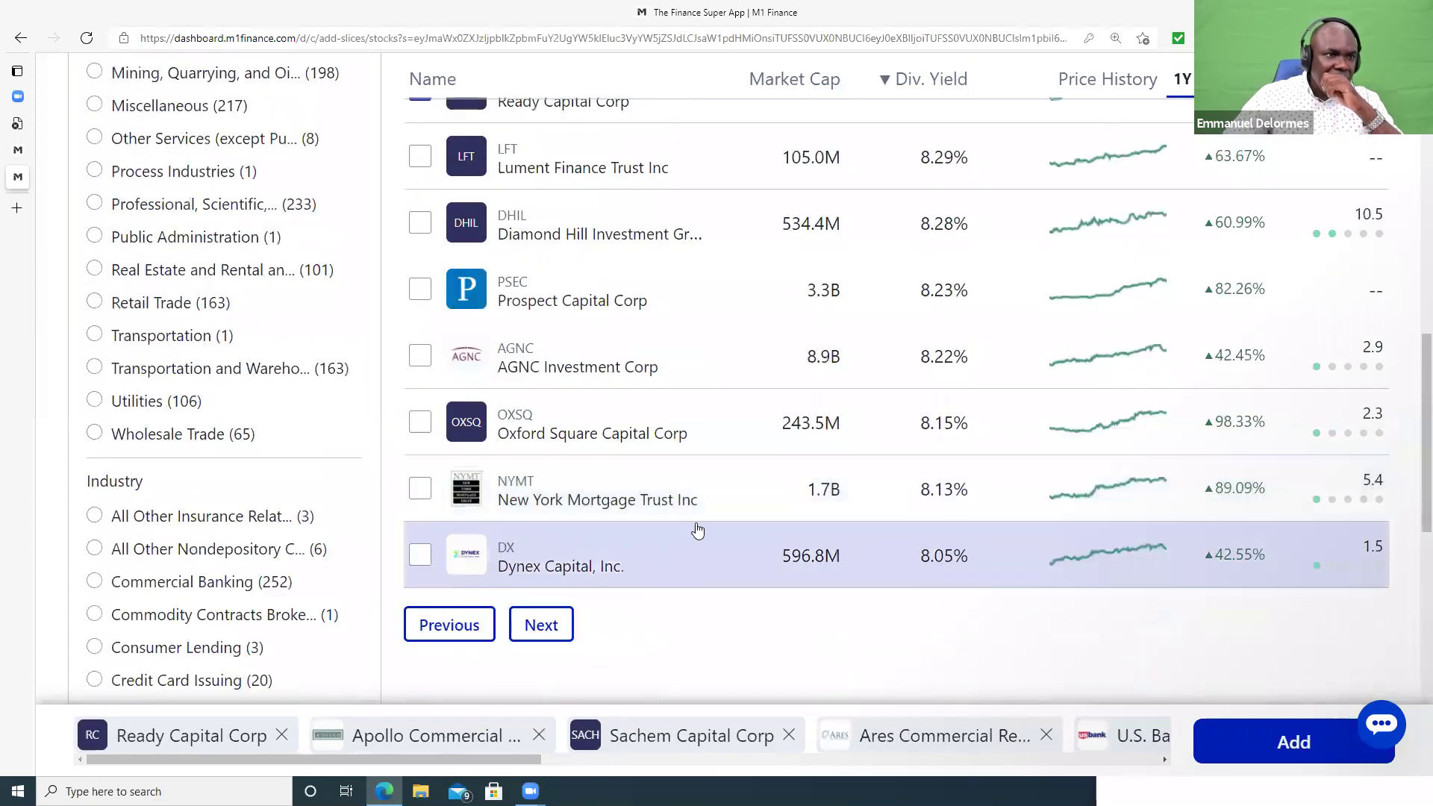
left_click(420, 489)
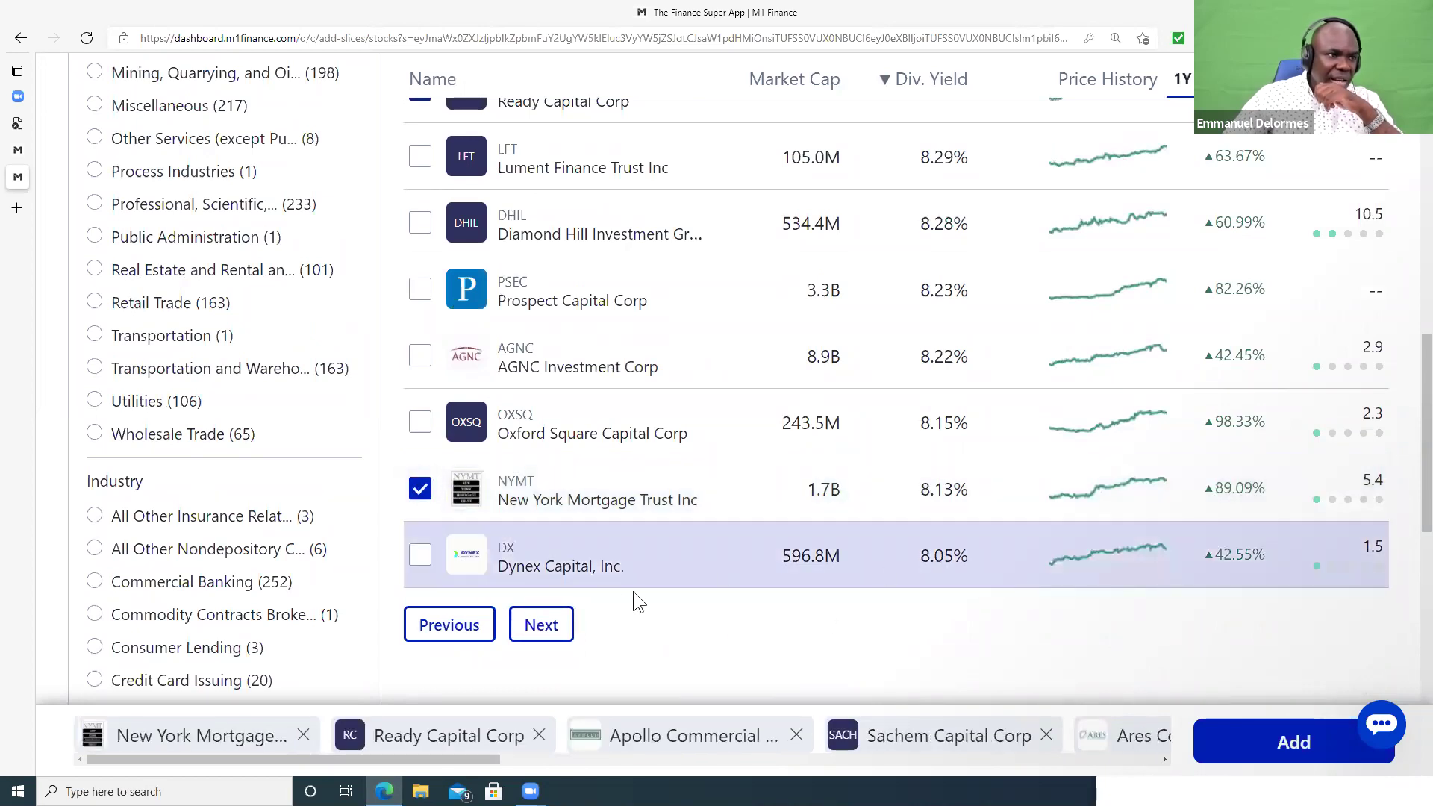
- Select Ares Capital Corp (ARCC) and Chimera Investment Corp (CIM) as slices from the third page of results
left_click(543, 627)
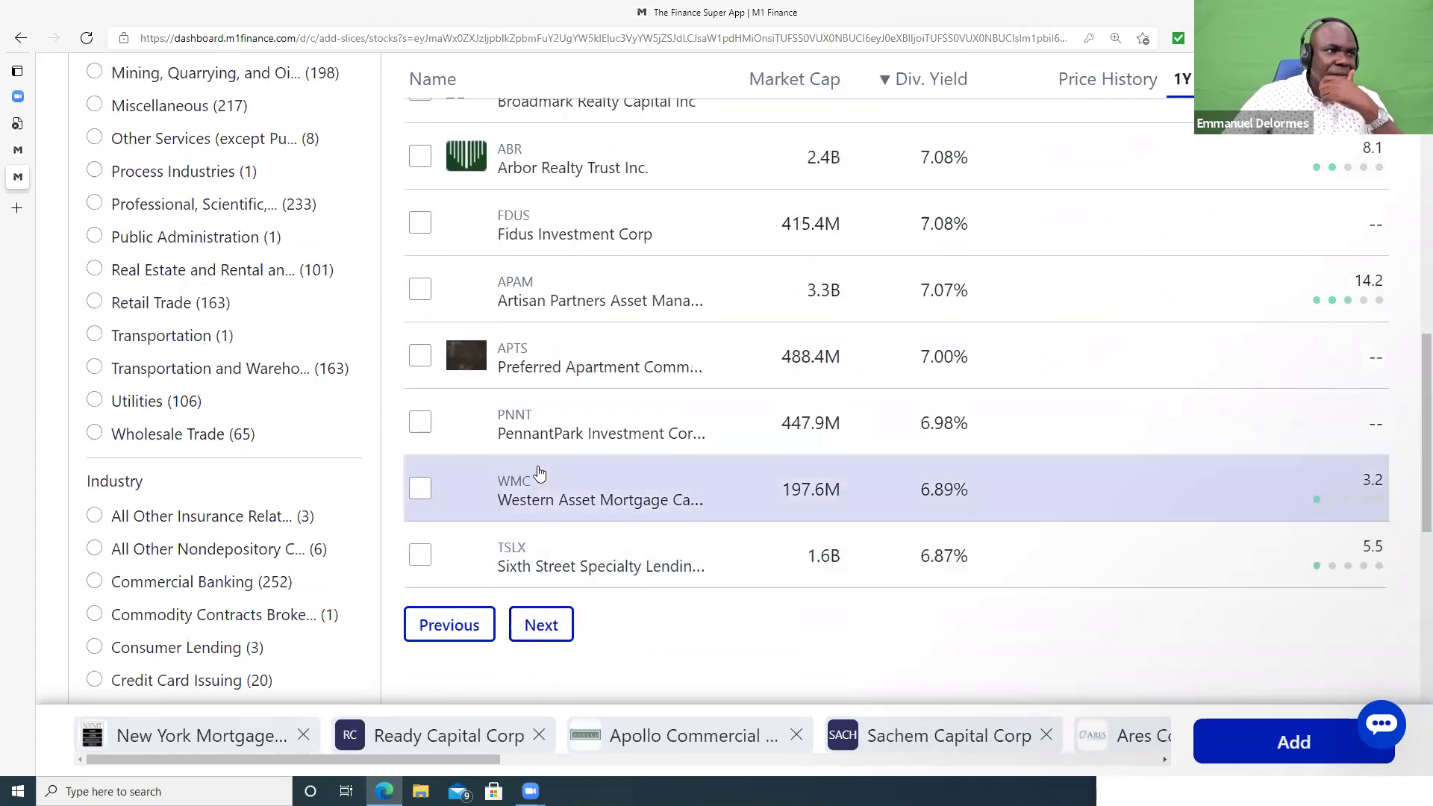
scroll(540, 477, "up", 1)
scroll(543, 462, "up", 10)
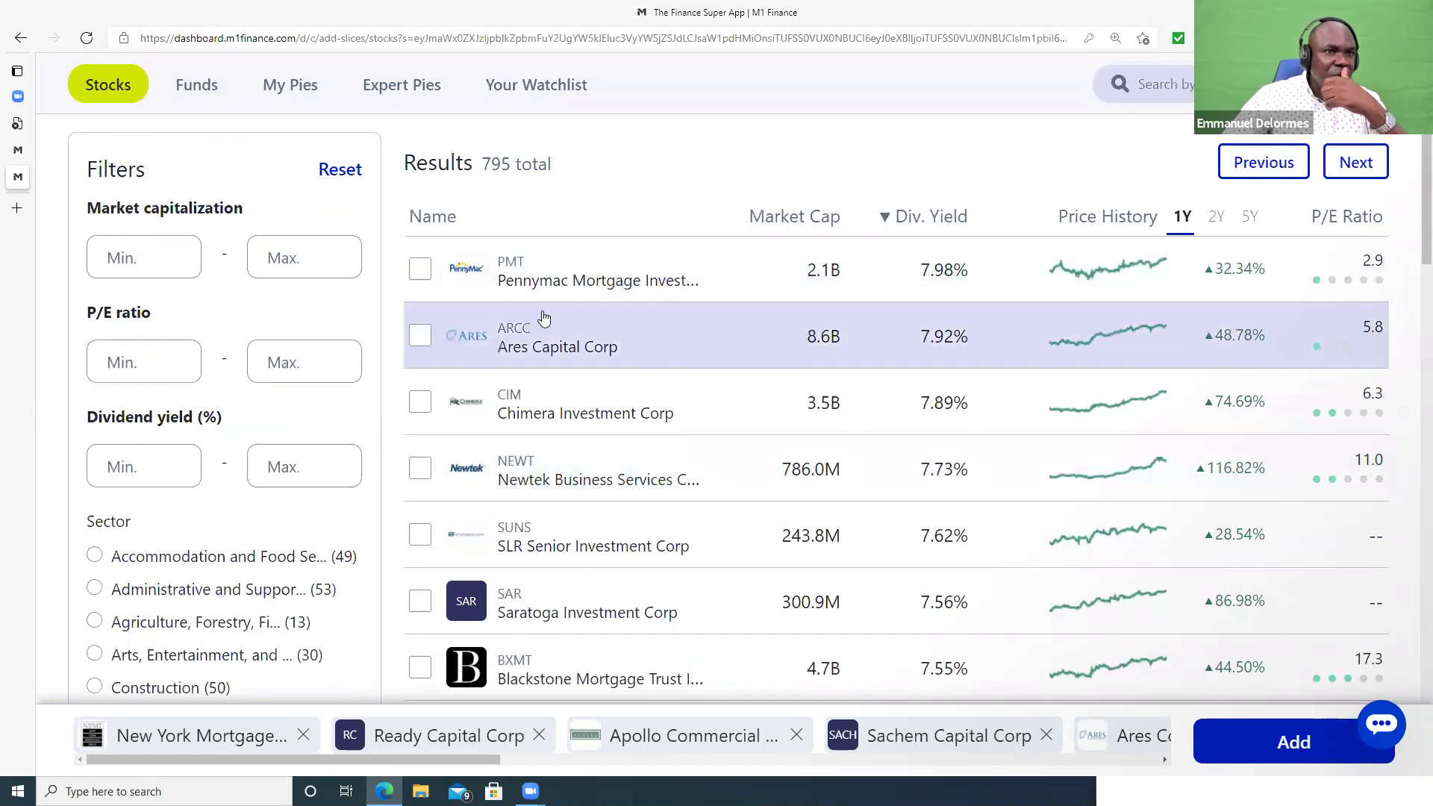
left_click(421, 335)
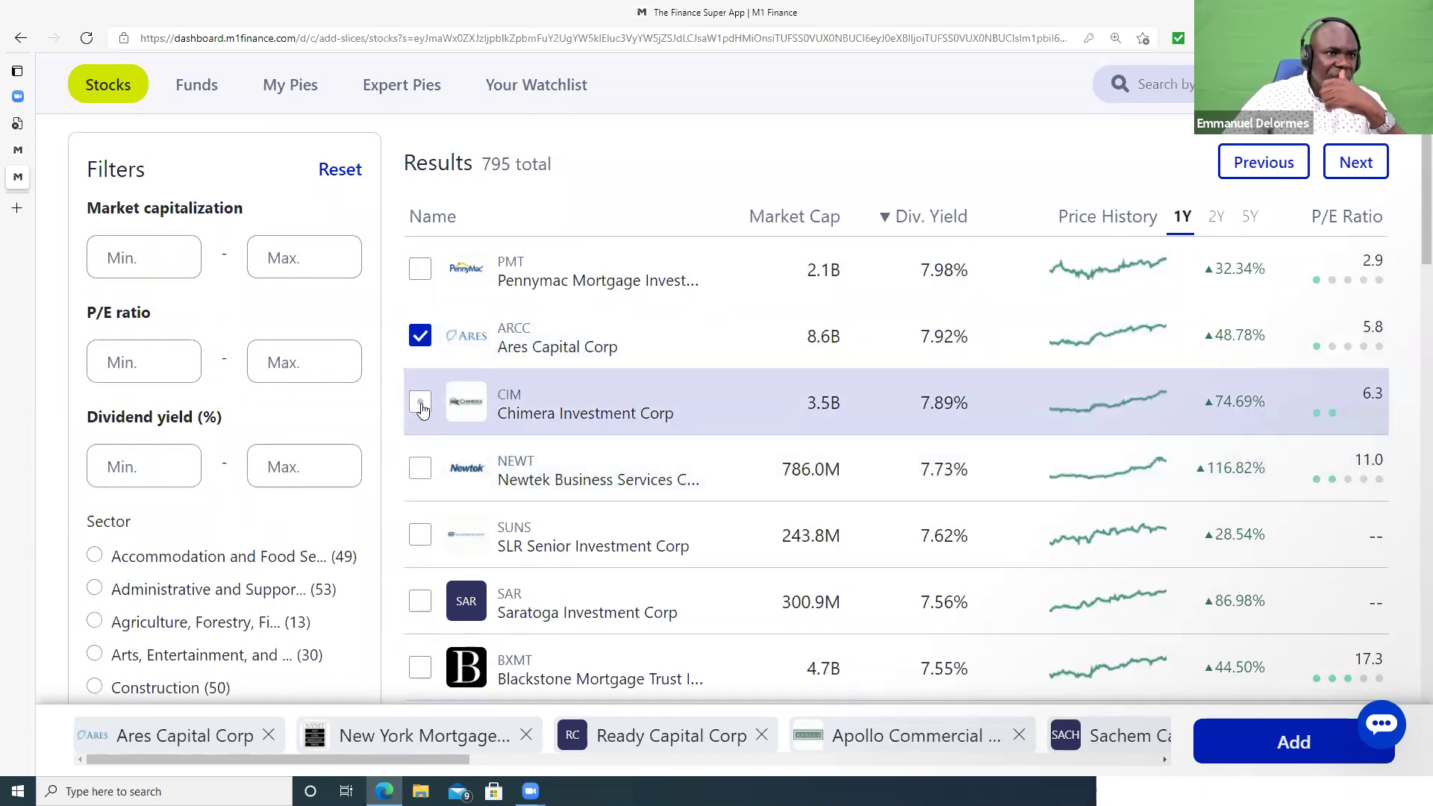
left_click(420, 404)
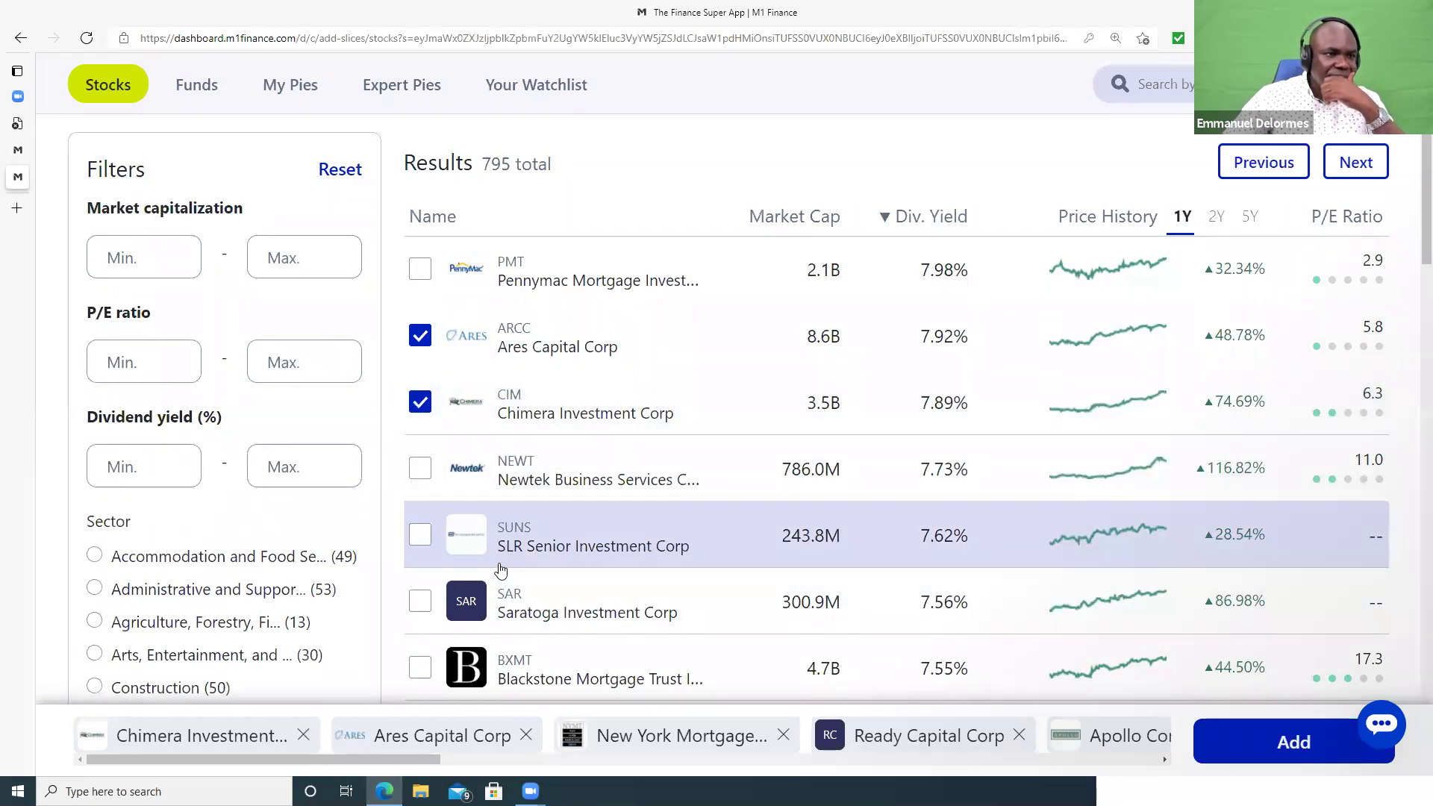
- Add Blackstone Mortgage Trust (BXMT), Hercules Capital Inc (HTGC) and Arbor Realty Trust Inc. (ABR) to the selected slices
scroll(500, 571, "down", 2)
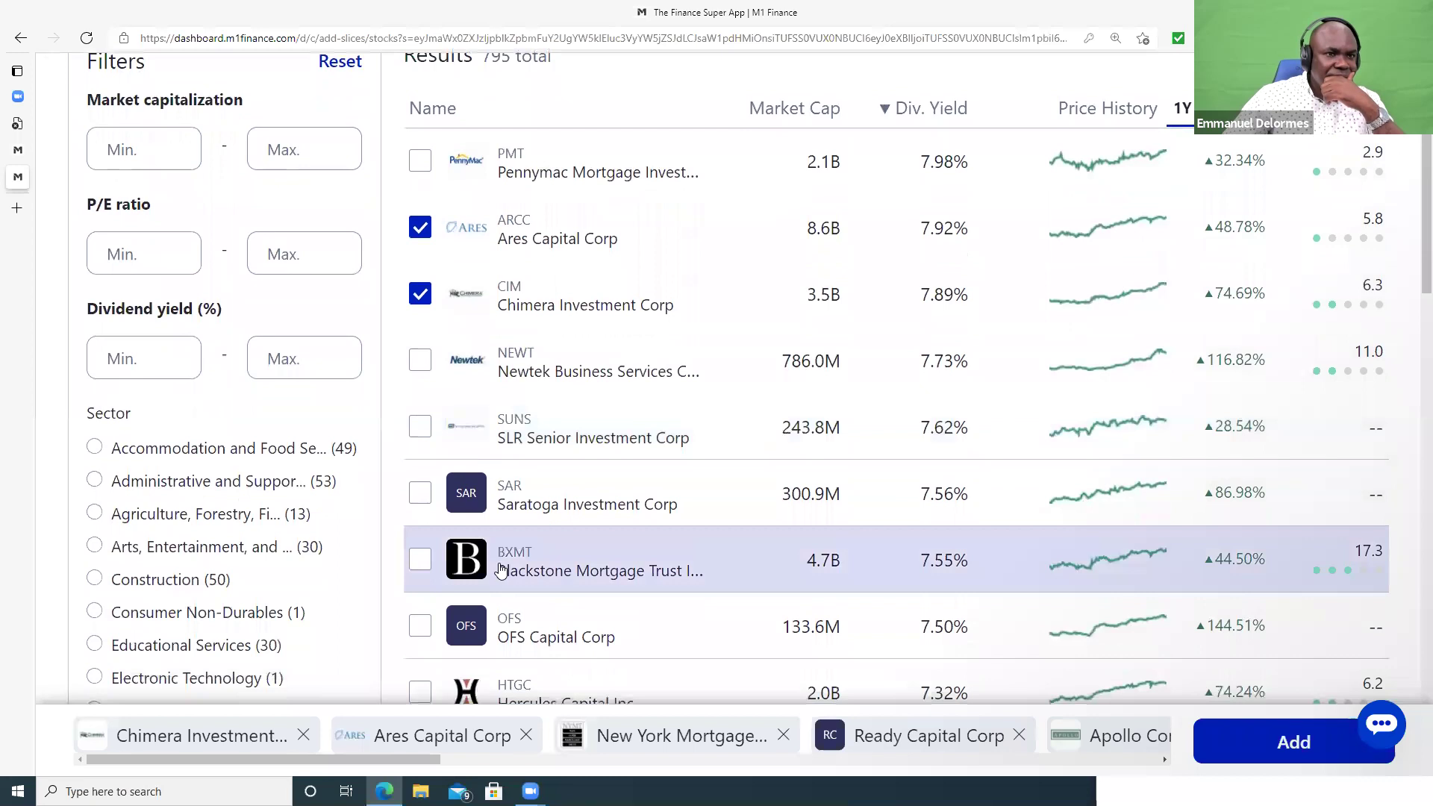
left_click(421, 561)
scroll(590, 412, "down", 4)
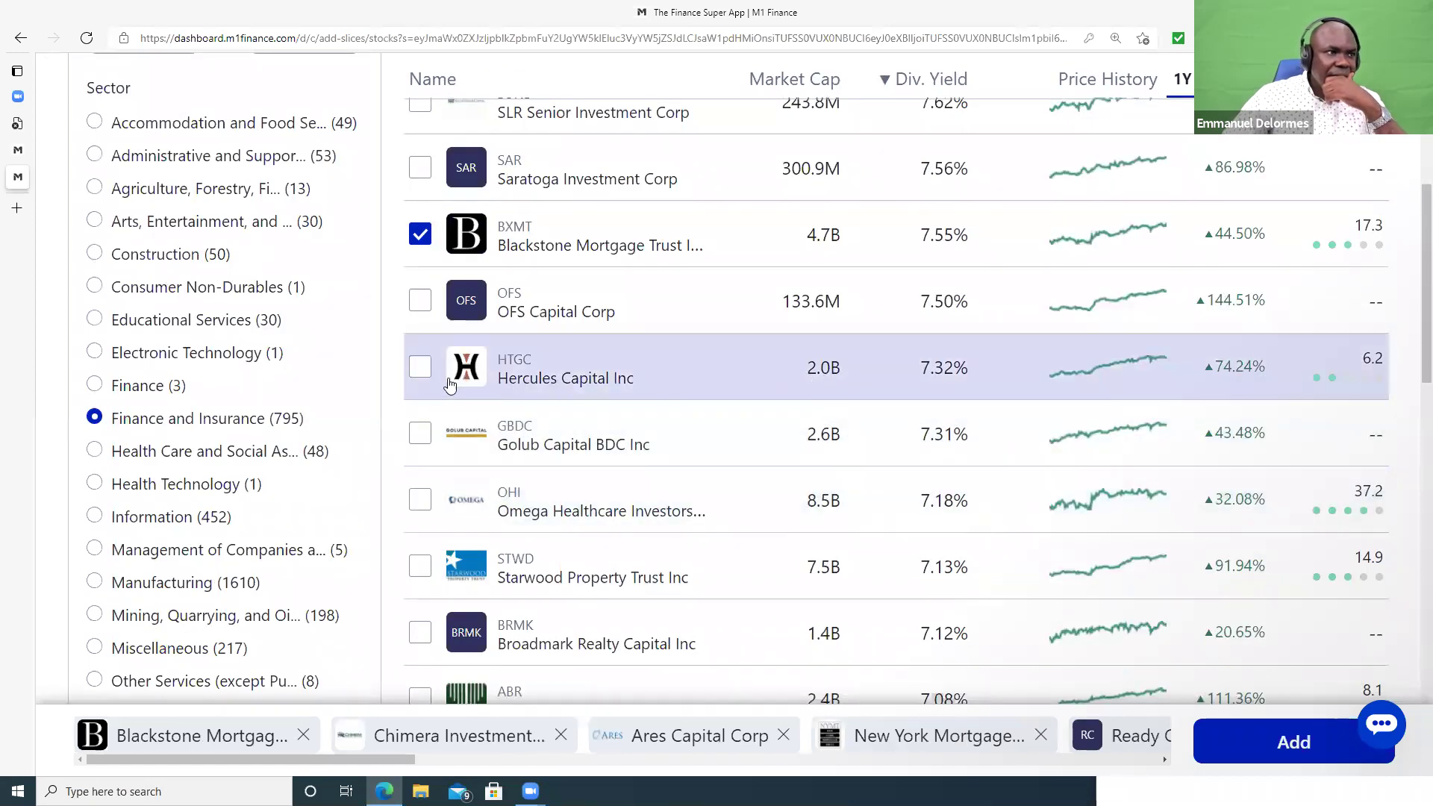
left_click(420, 368)
scroll(538, 437, "down", 1)
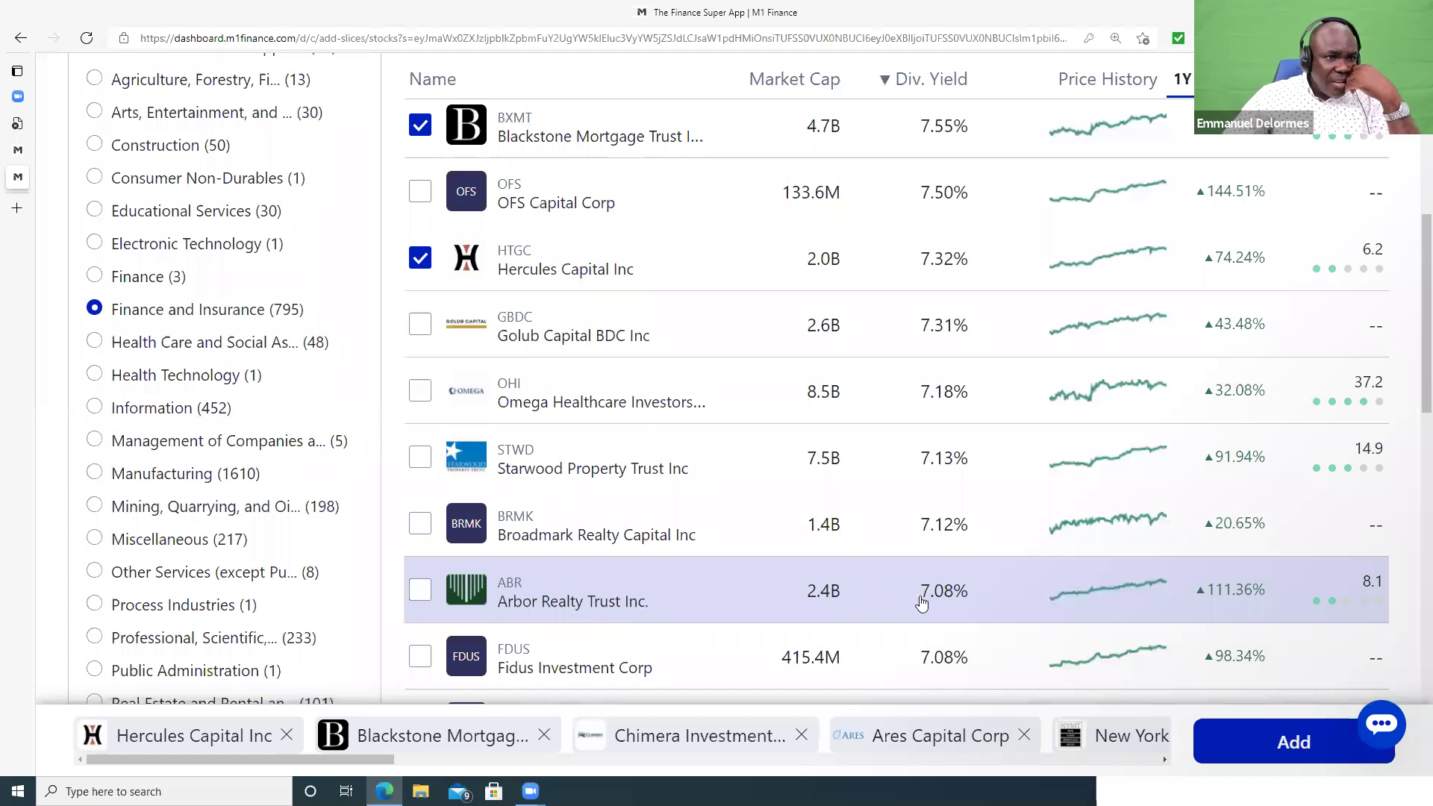
left_click(420, 595)
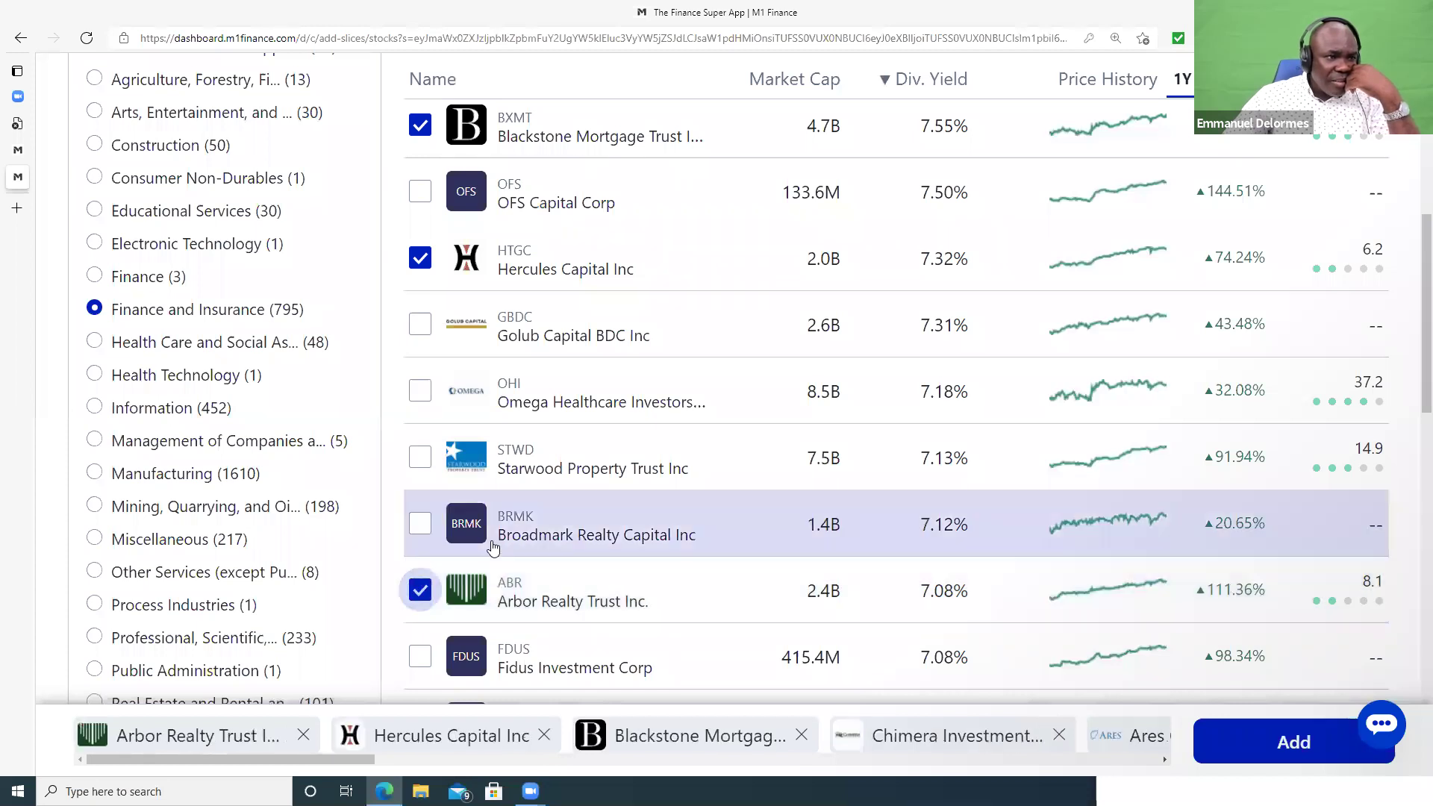
- Select Horizon Technology Finance (HRZN) and AllianceBernstein Holding (AB) as slices from the fourth page of results
scroll(492, 541, "down", 4)
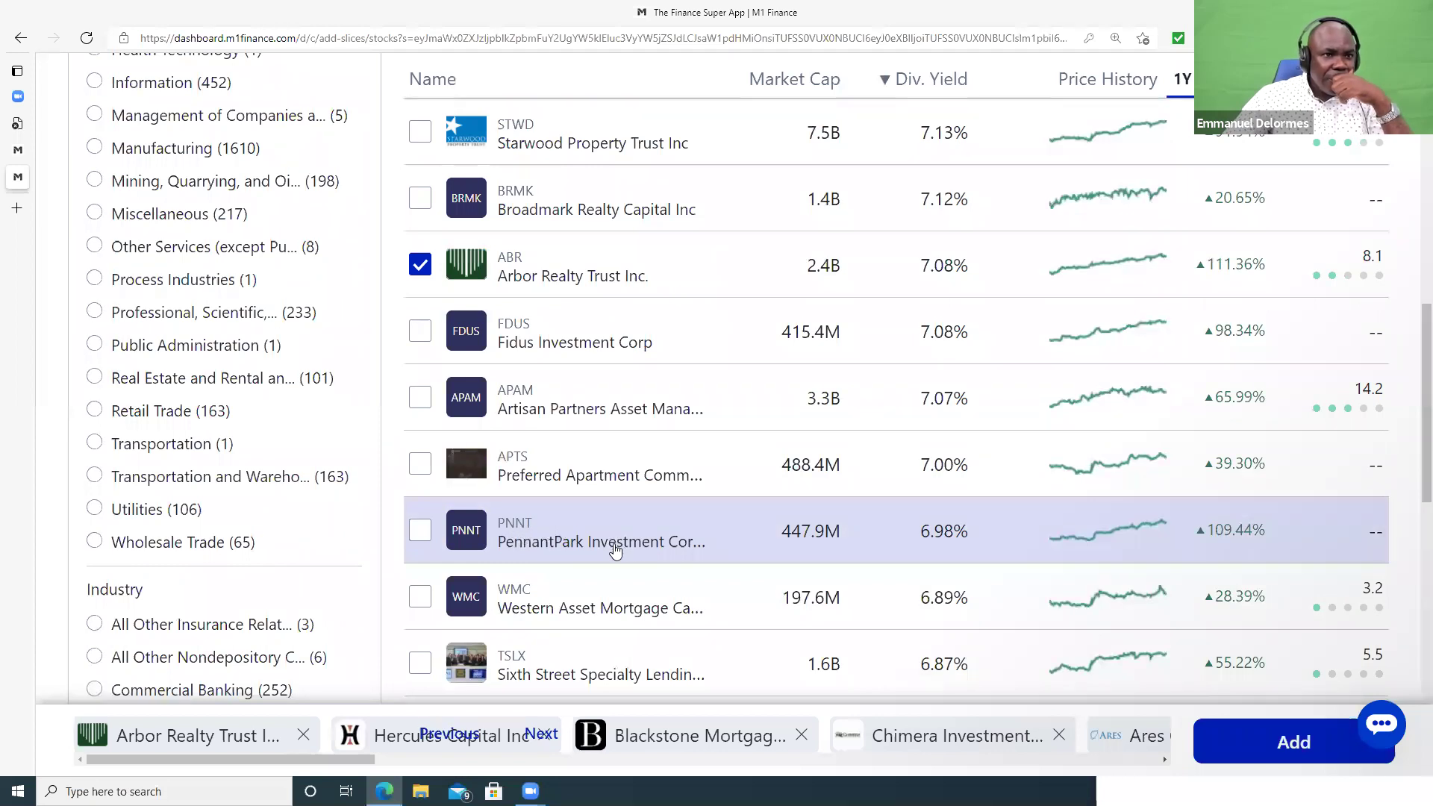
scroll(597, 579, "down", 2)
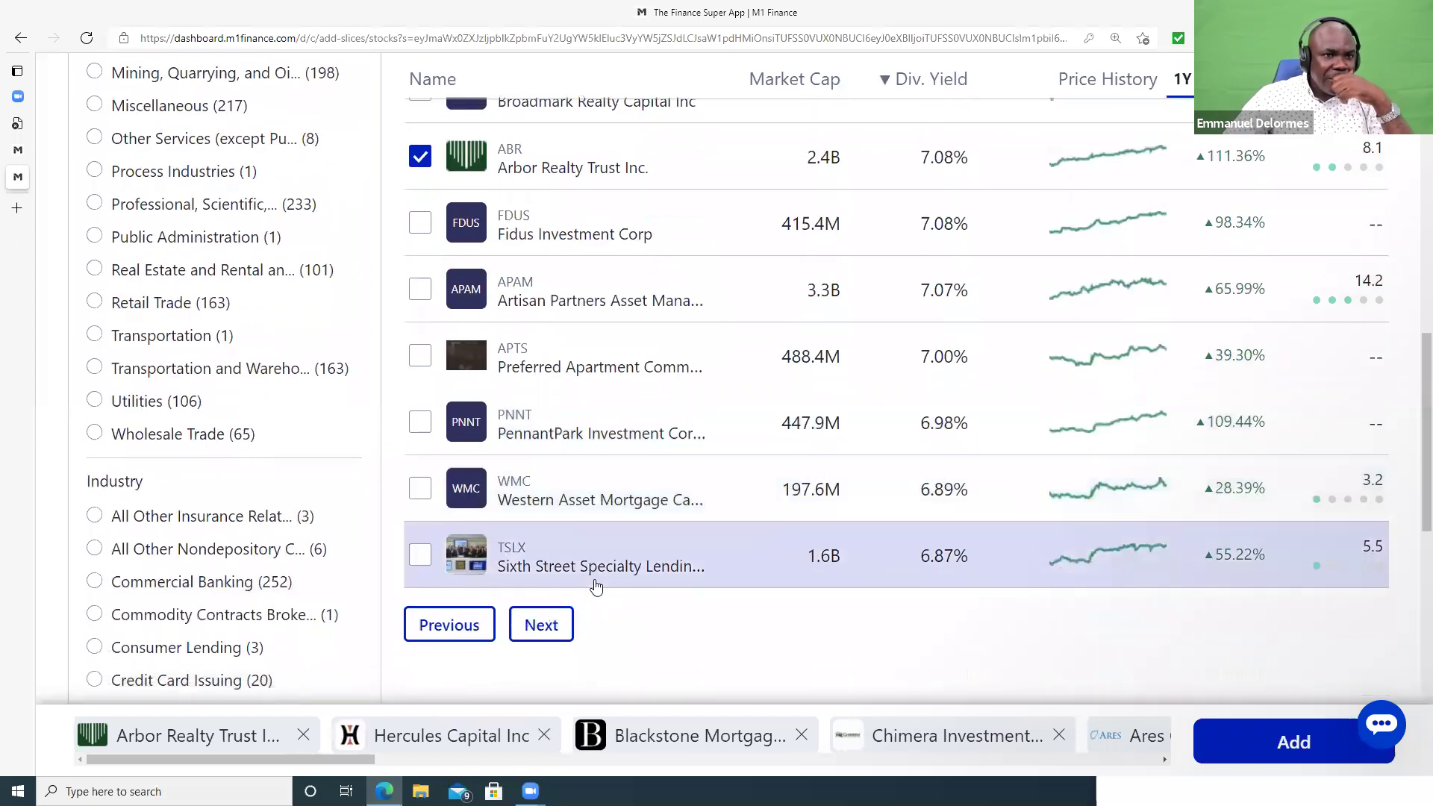
left_click(543, 624)
scroll(608, 470, "up", 15)
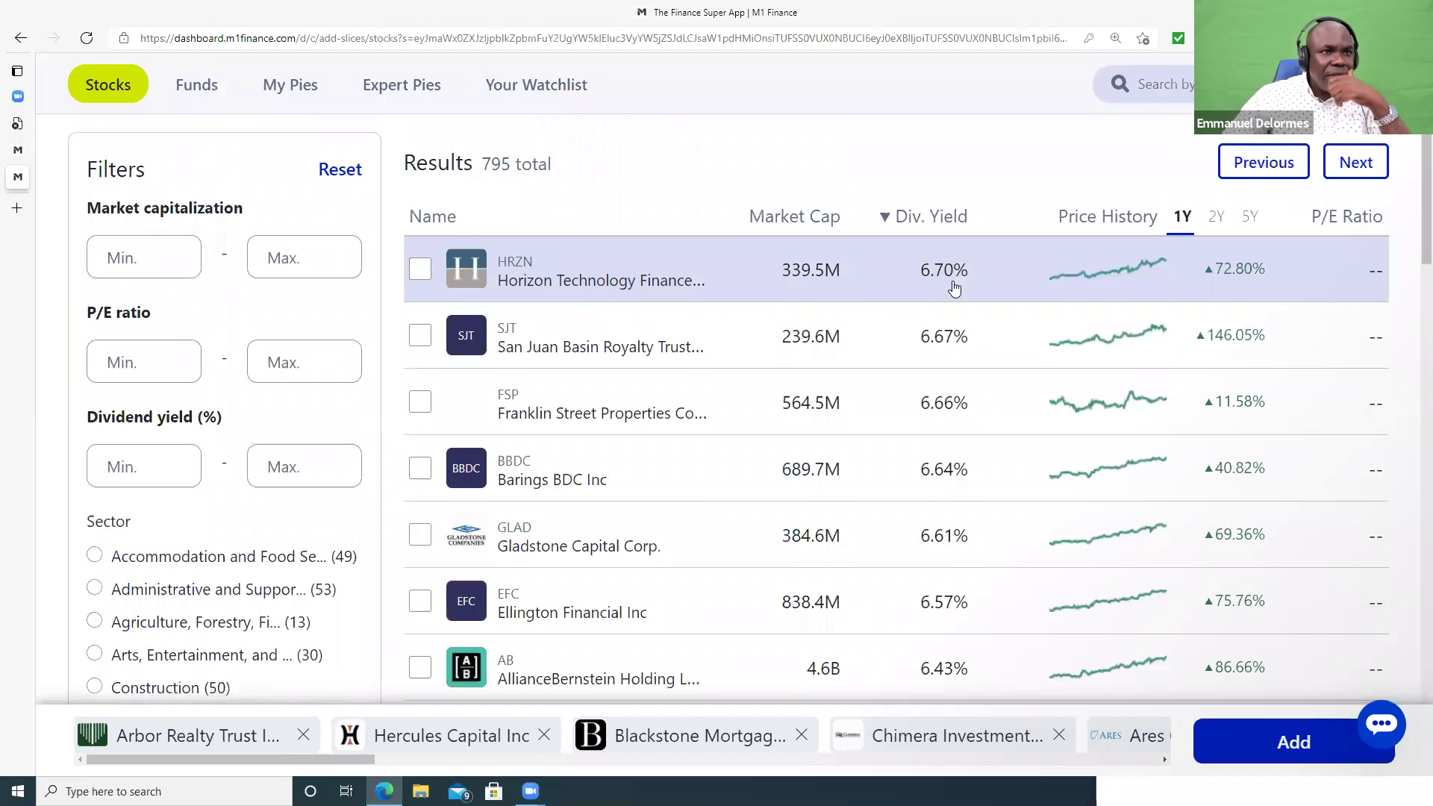
left_click(420, 269)
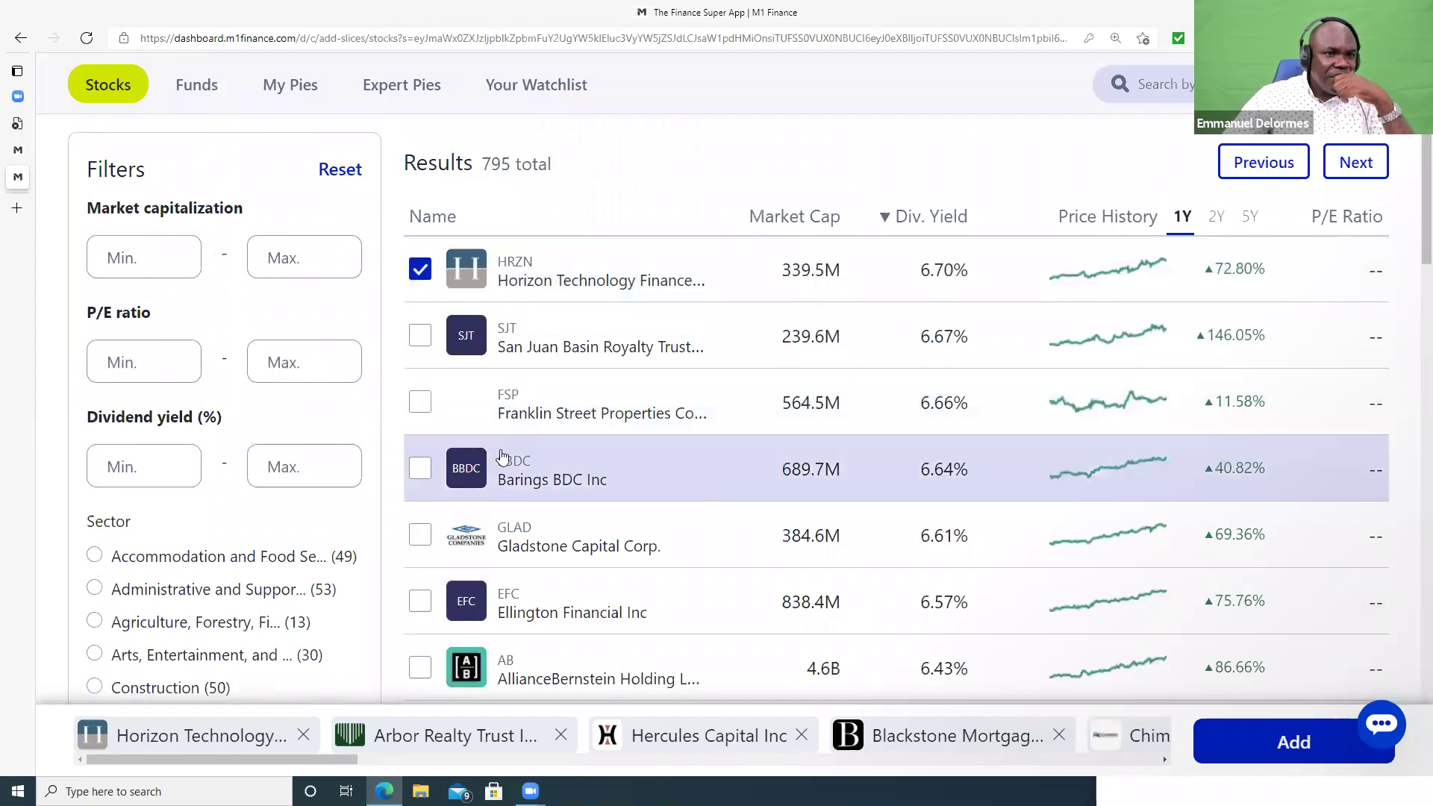
scroll(503, 460, "down", 3)
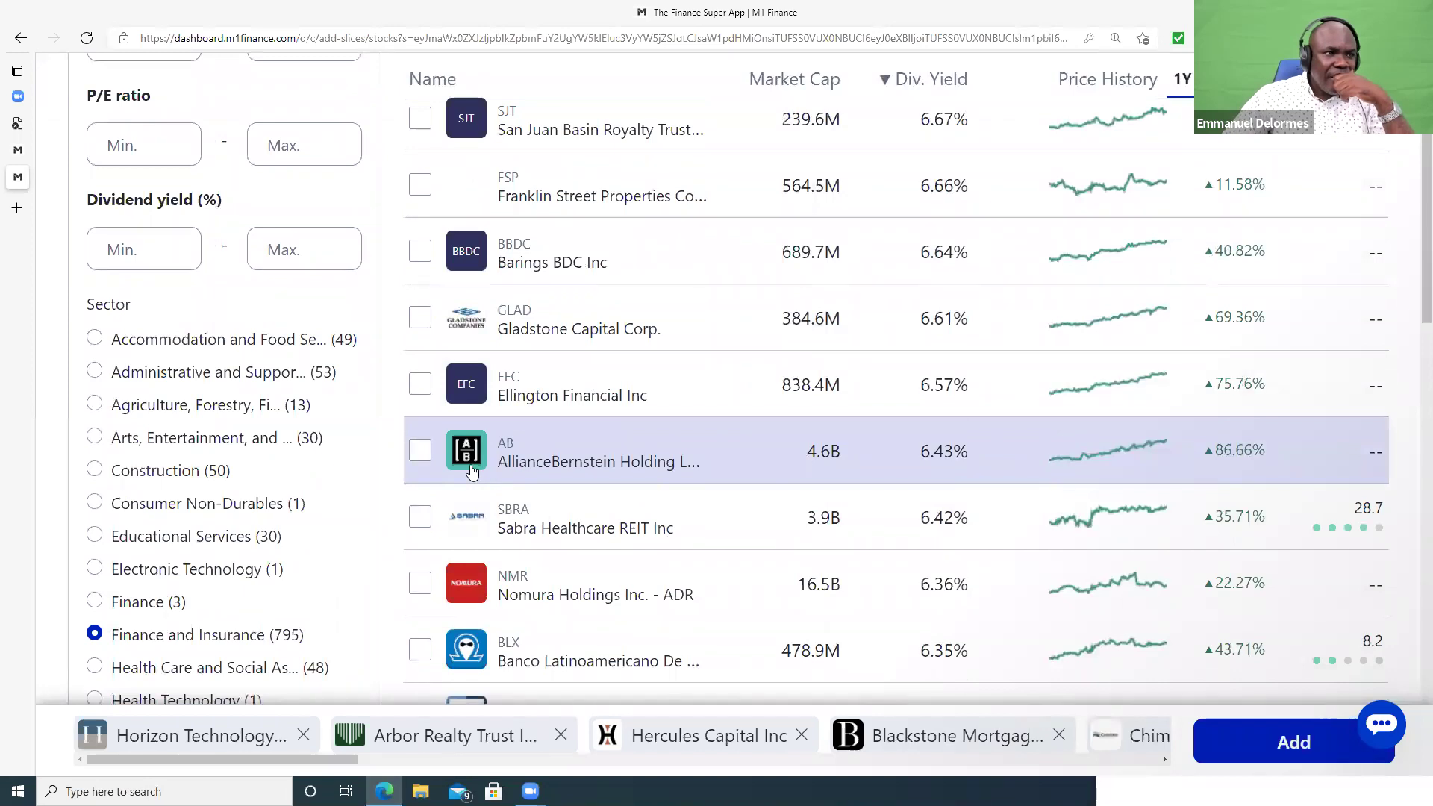
left_click(418, 452)
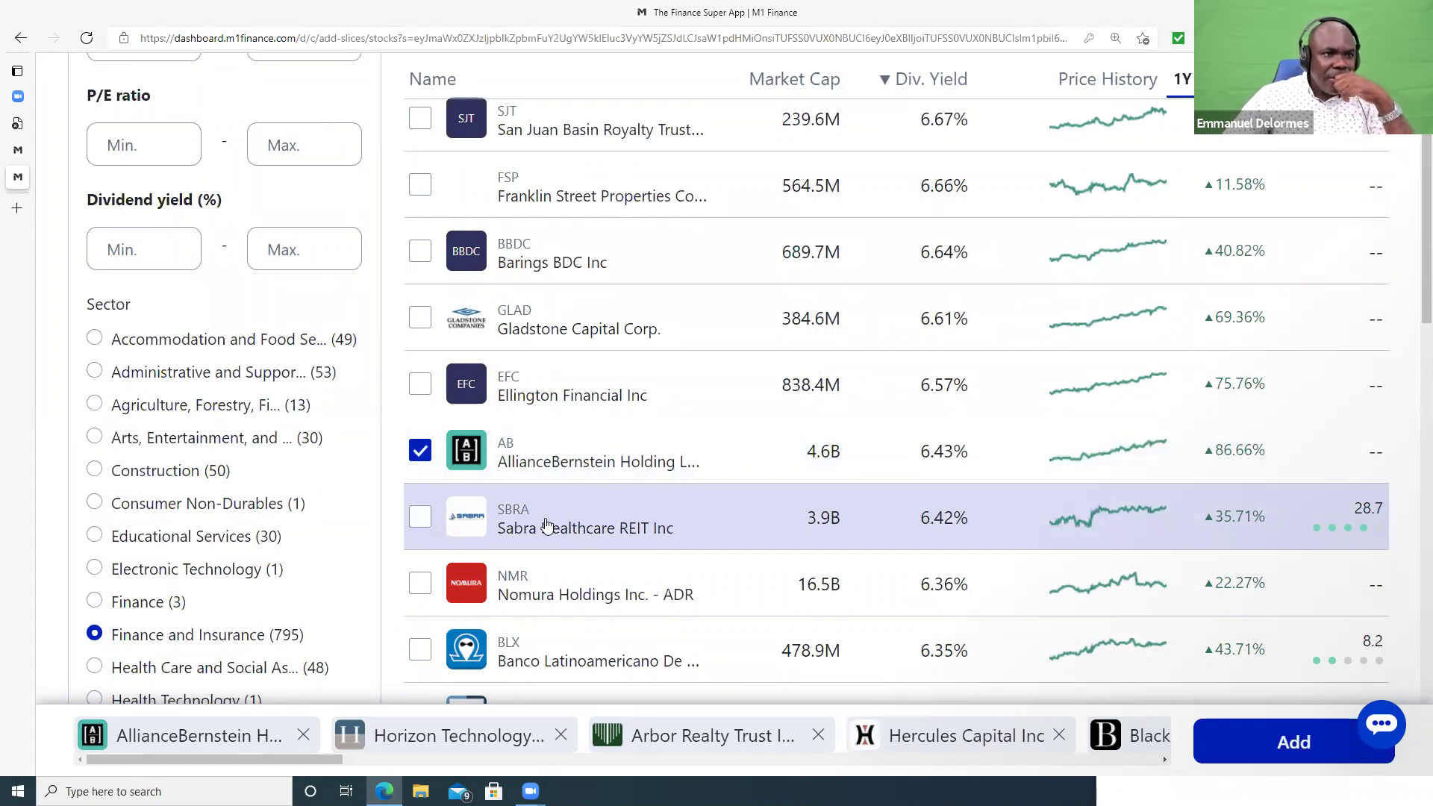
scroll(549, 522, "down", 3)
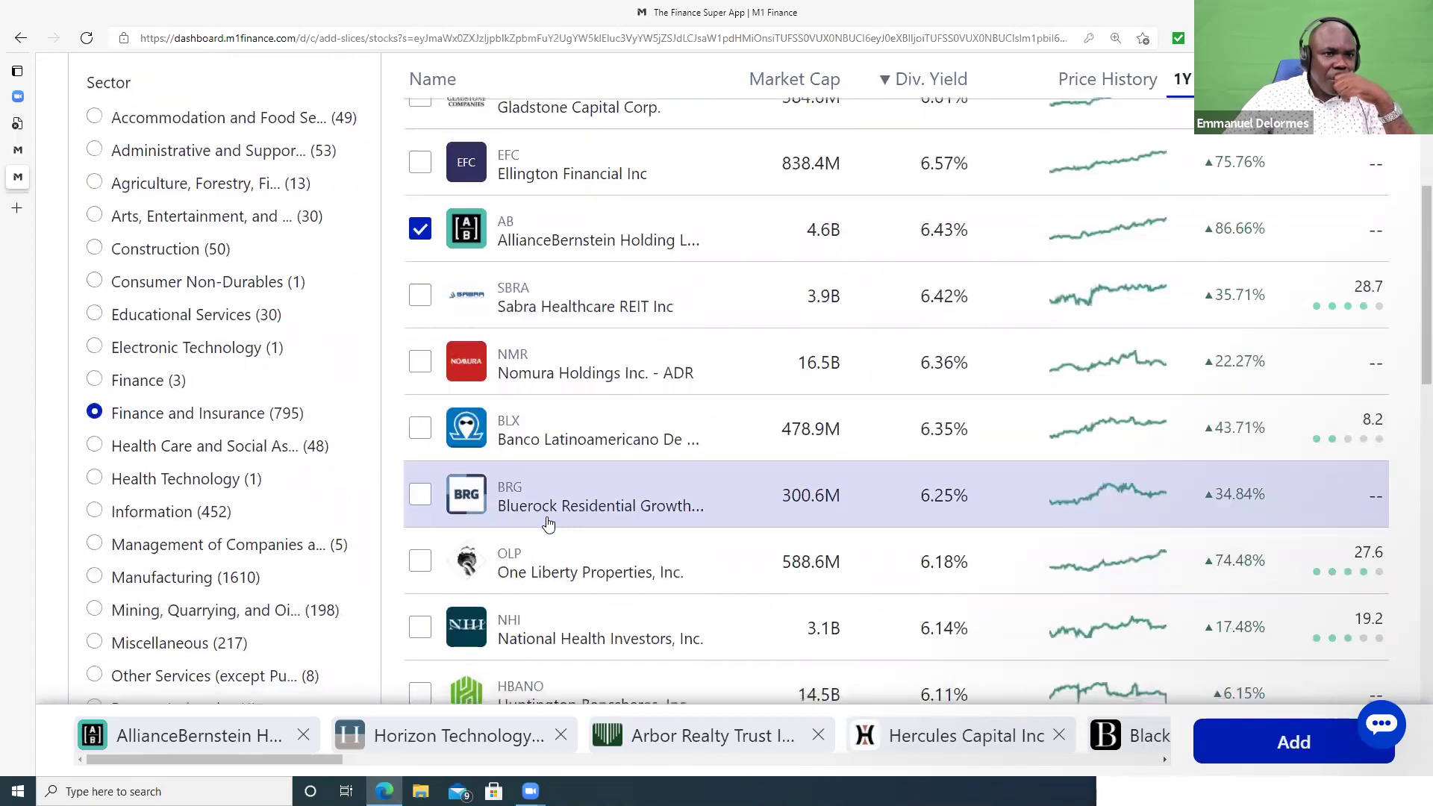
- Select Gladstone Investment Corp (GAIN) as a slice from the fifth page of results
scroll(548, 522, "down", 6)
scroll(548, 523, "down", 2)
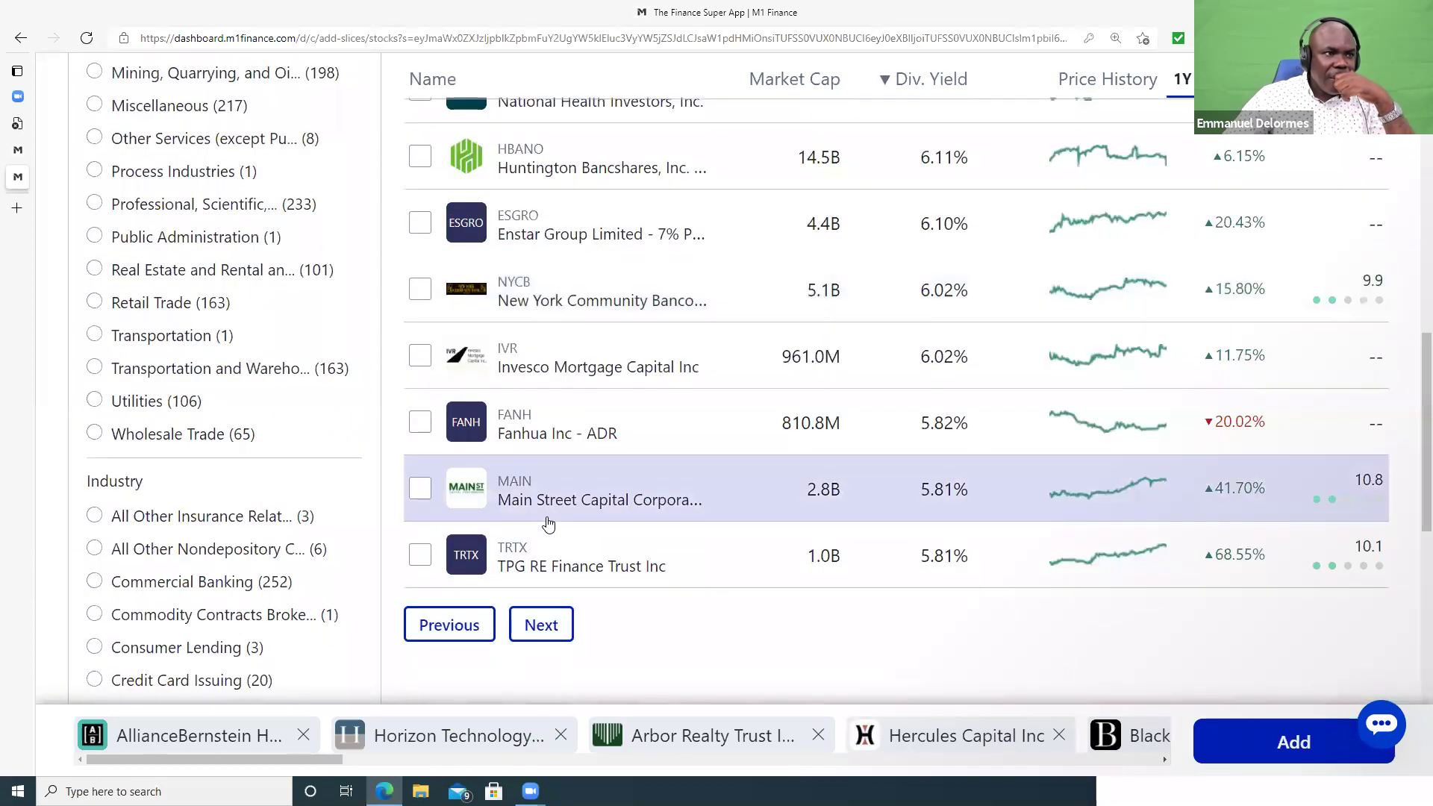
scroll(549, 523, "down", 2)
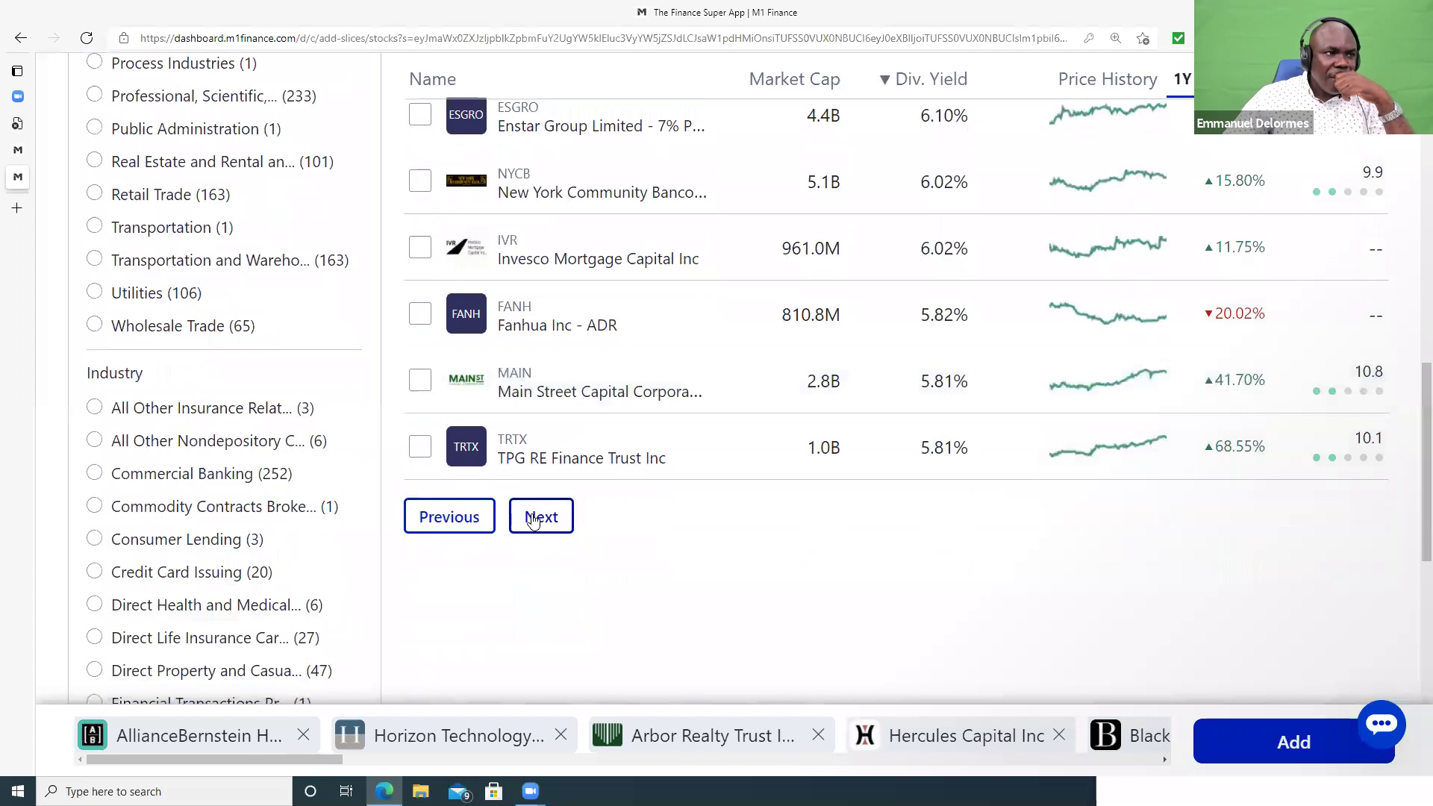
left_click(533, 519)
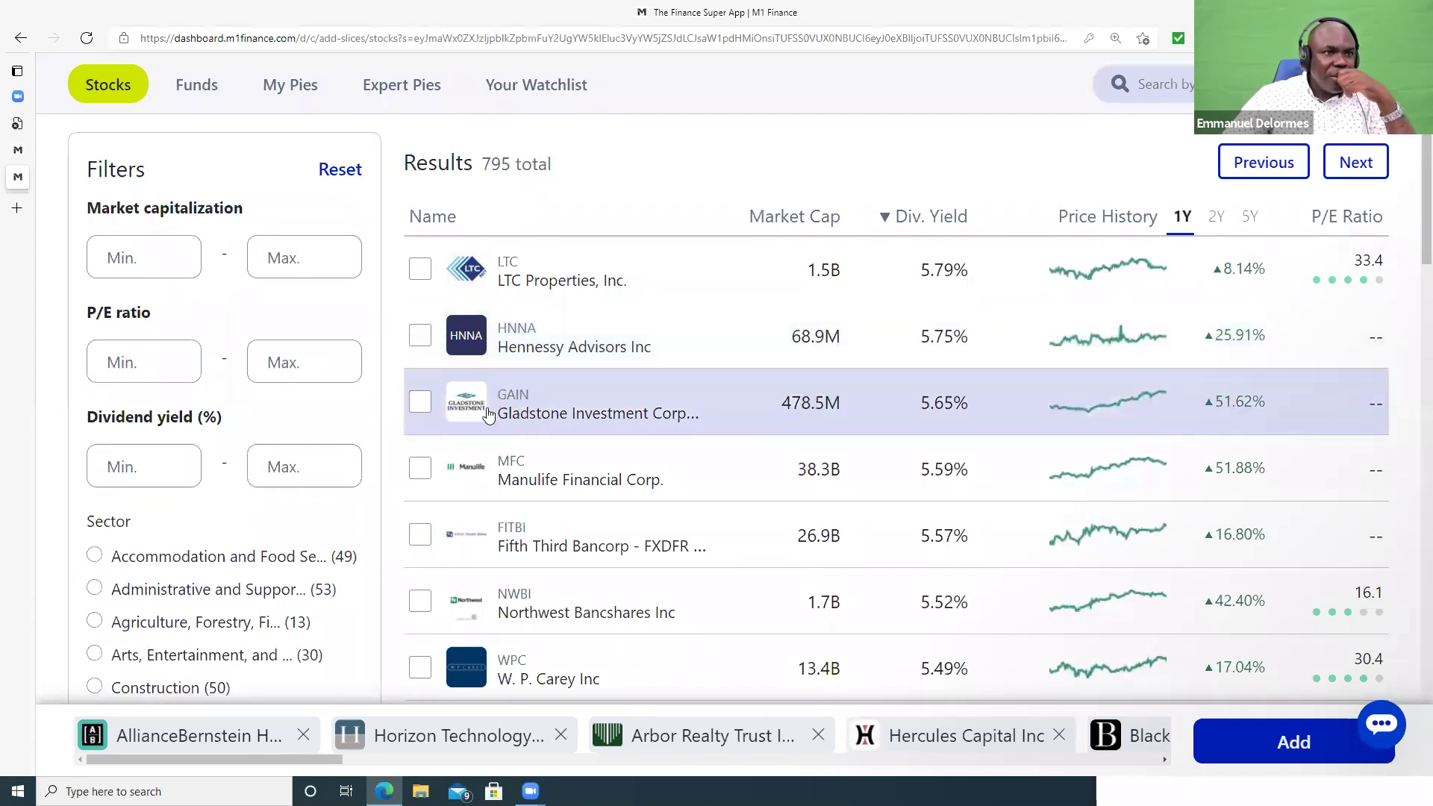
left_click(421, 404)
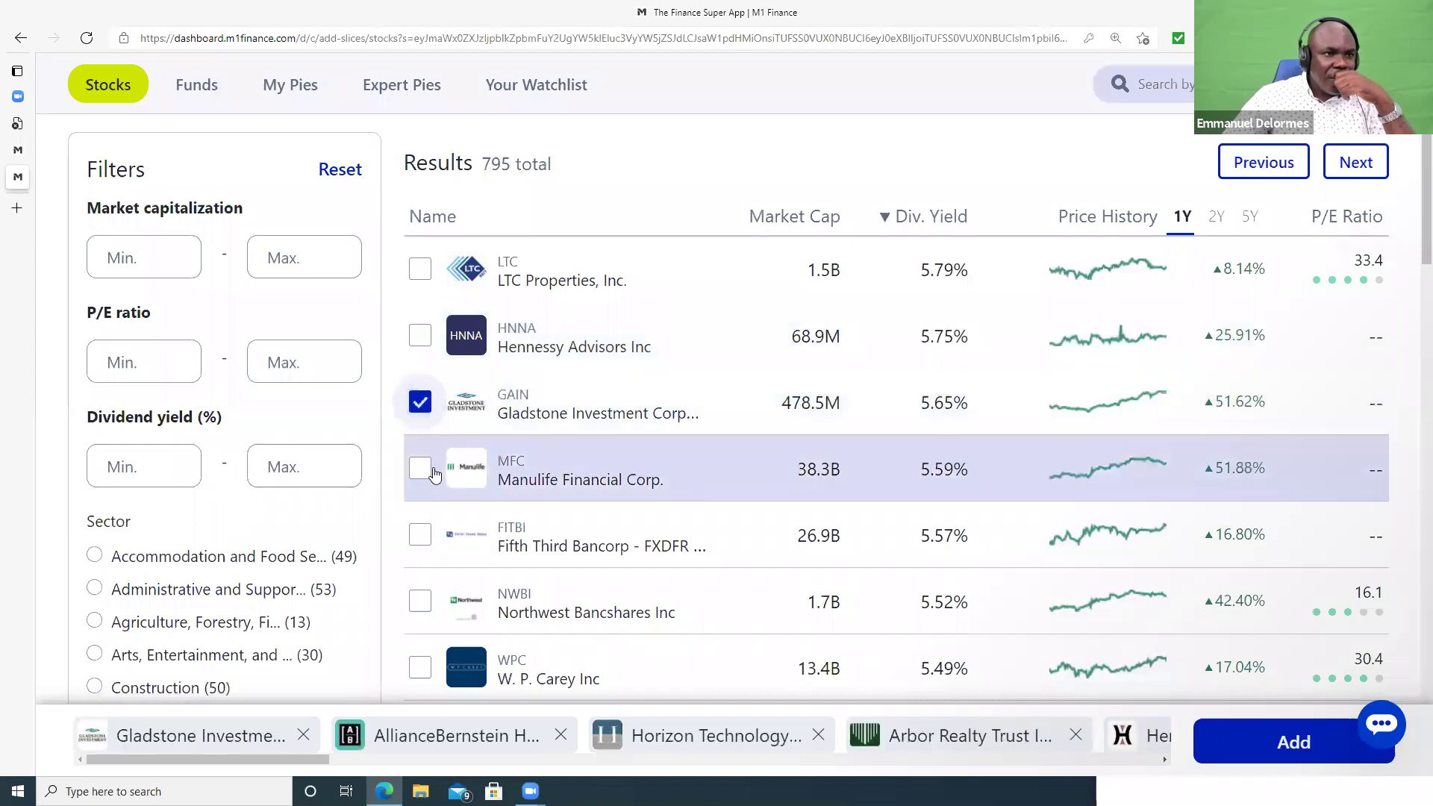
- Add BRT Apartments Corp (BRT) and Redwood Trust Inc. (RWT) from the sixth page of results to the selection
scroll(438, 496, "down", 1)
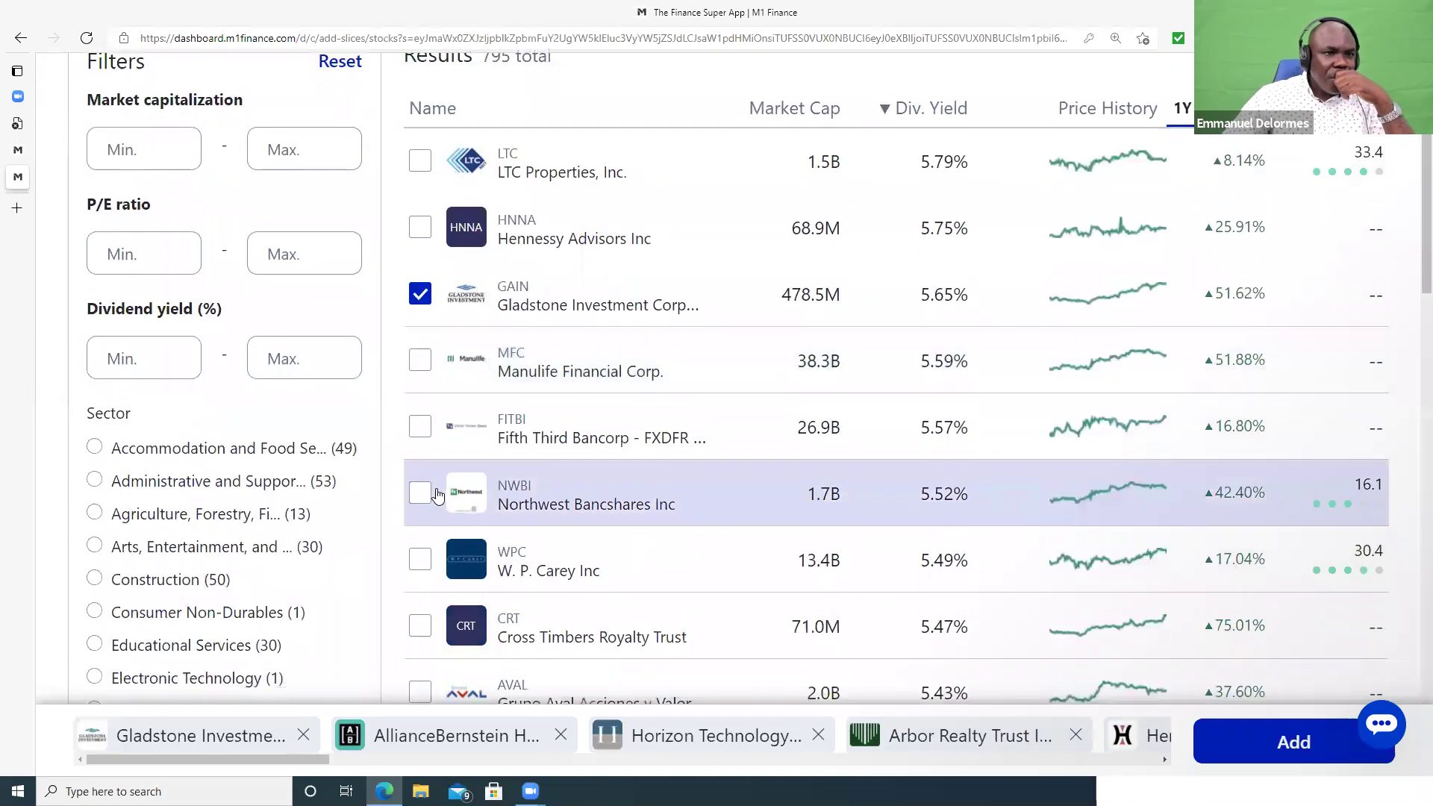
scroll(438, 496, "down", 4)
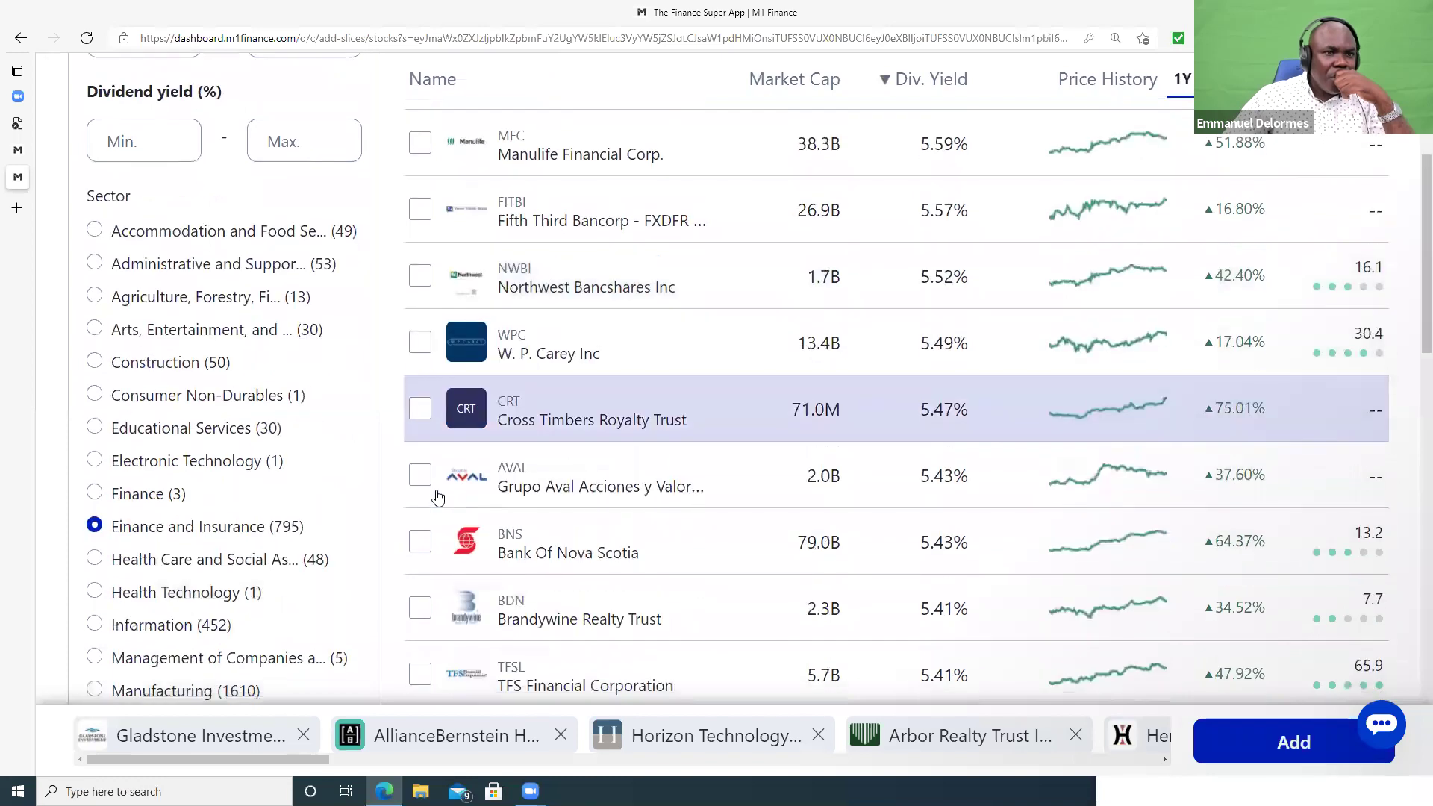
scroll(441, 496, "down", 2)
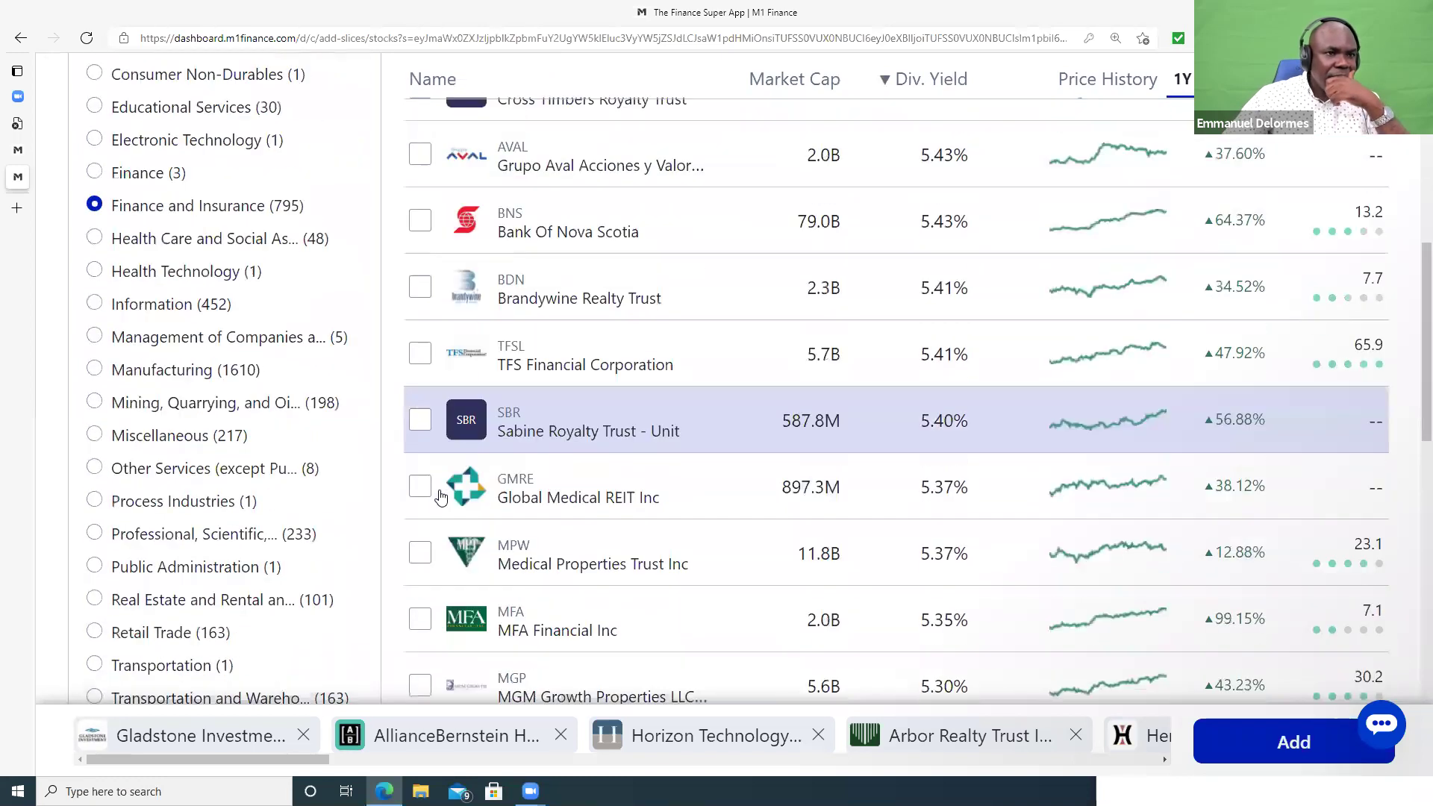
scroll(440, 496, "down", 3)
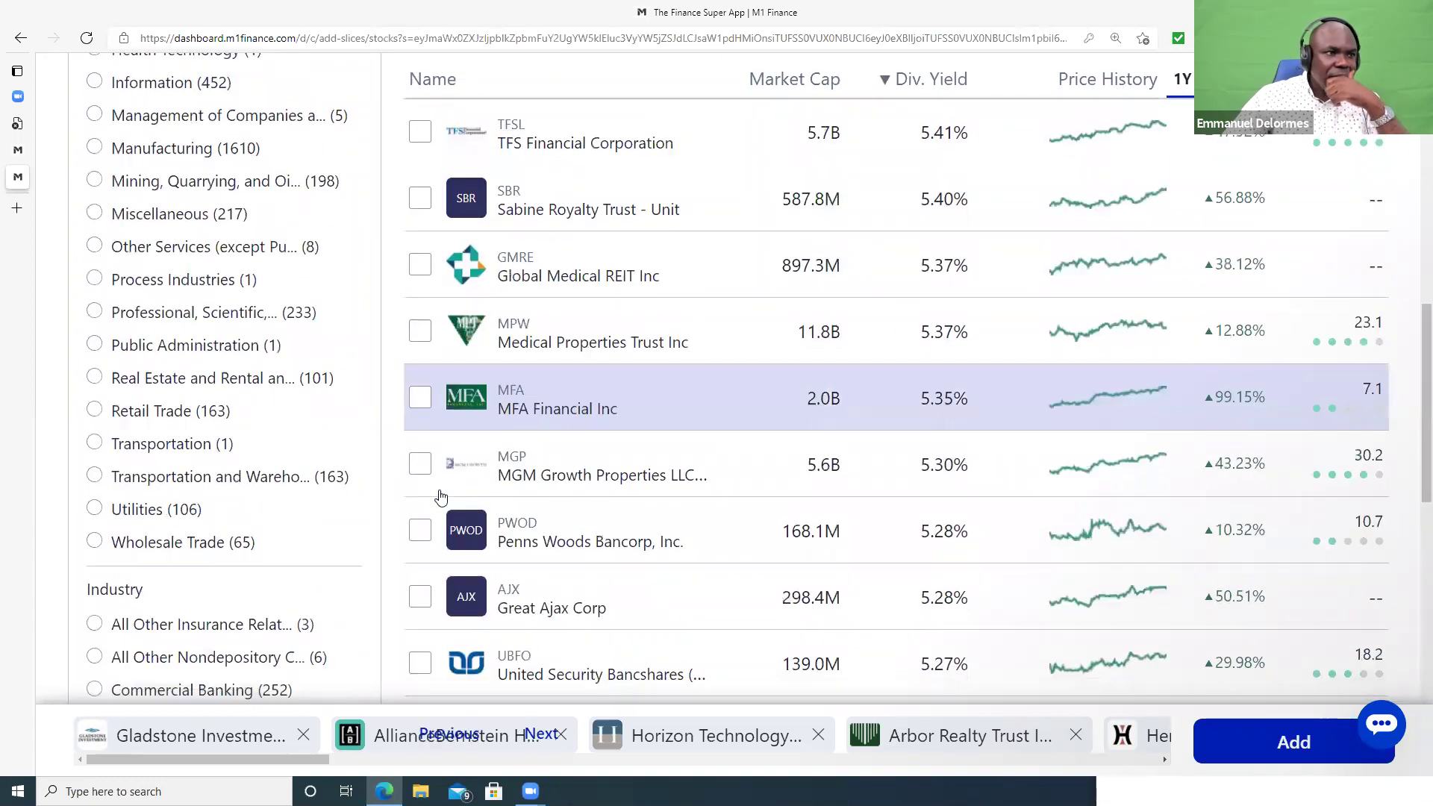
left_click(536, 520)
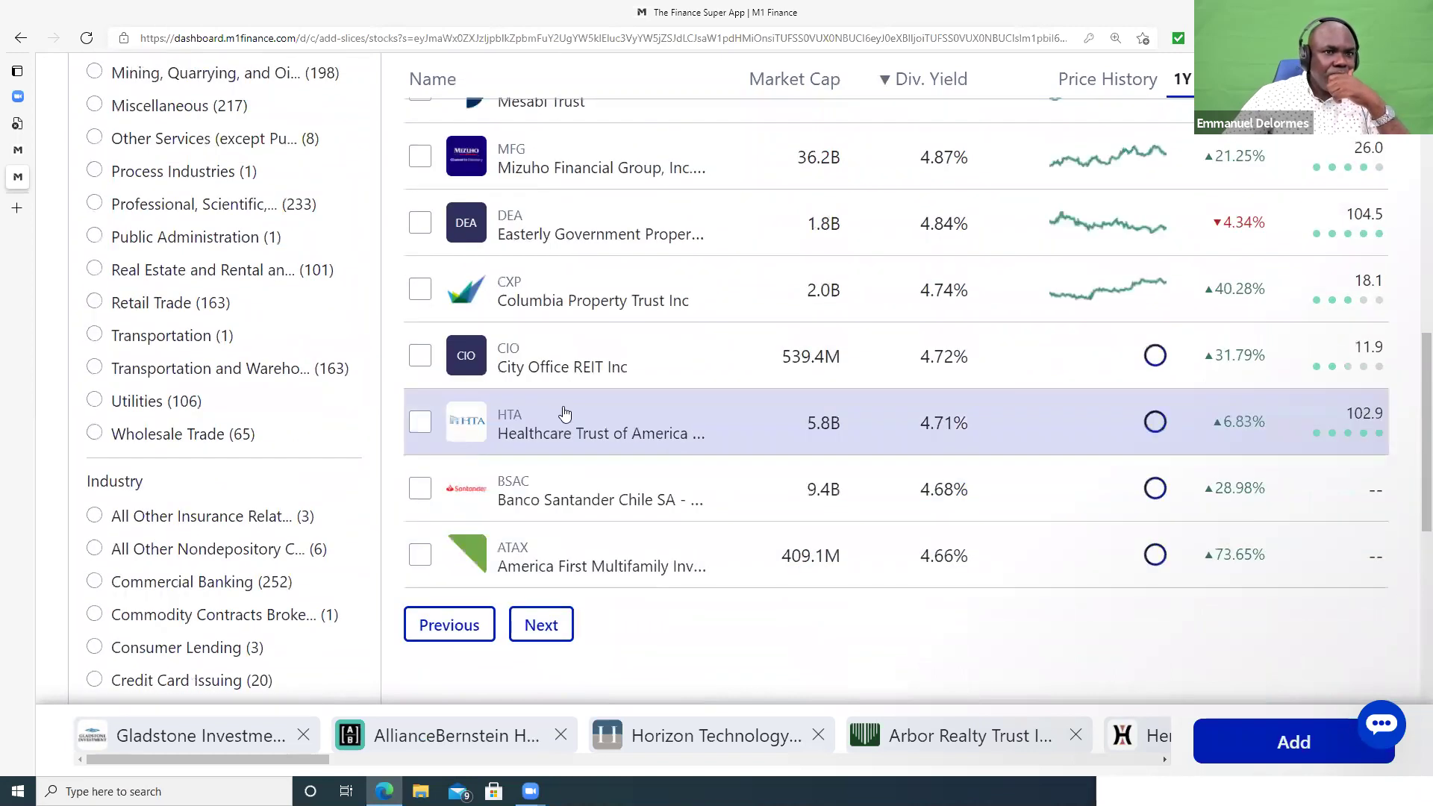
scroll(565, 405, "up", 5)
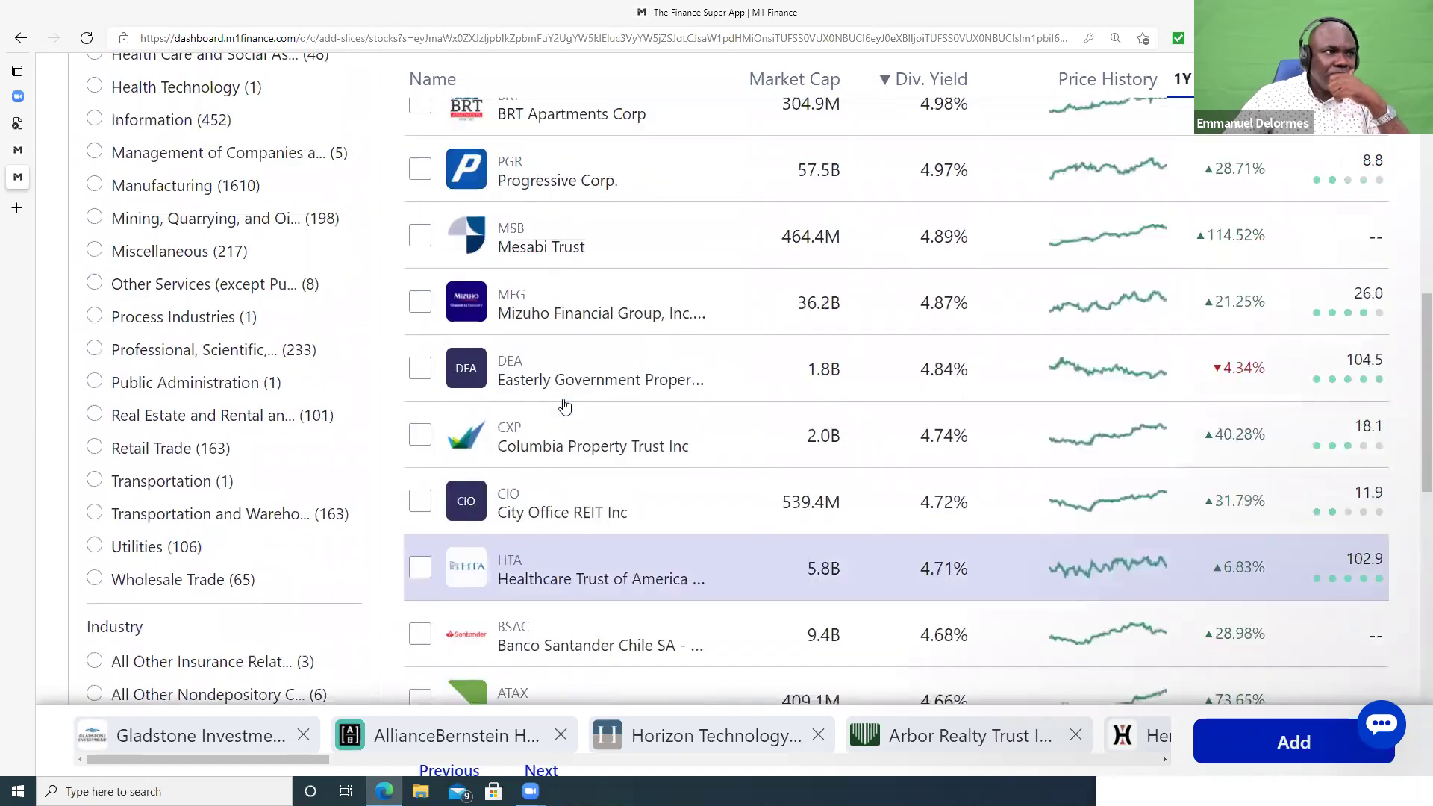
scroll(564, 405, "up", 6)
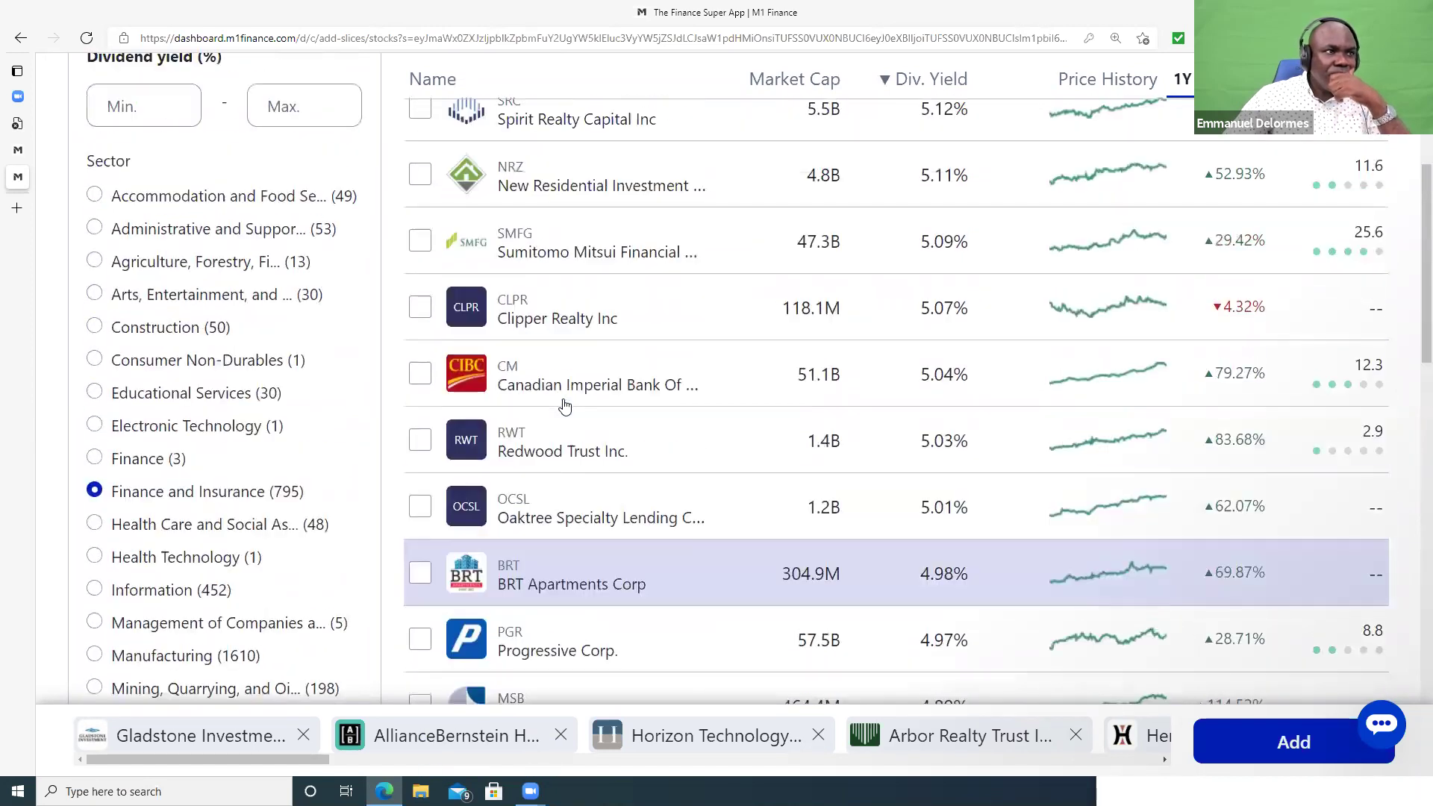
scroll(565, 406, "down", 5)
scroll(565, 406, "down", 8)
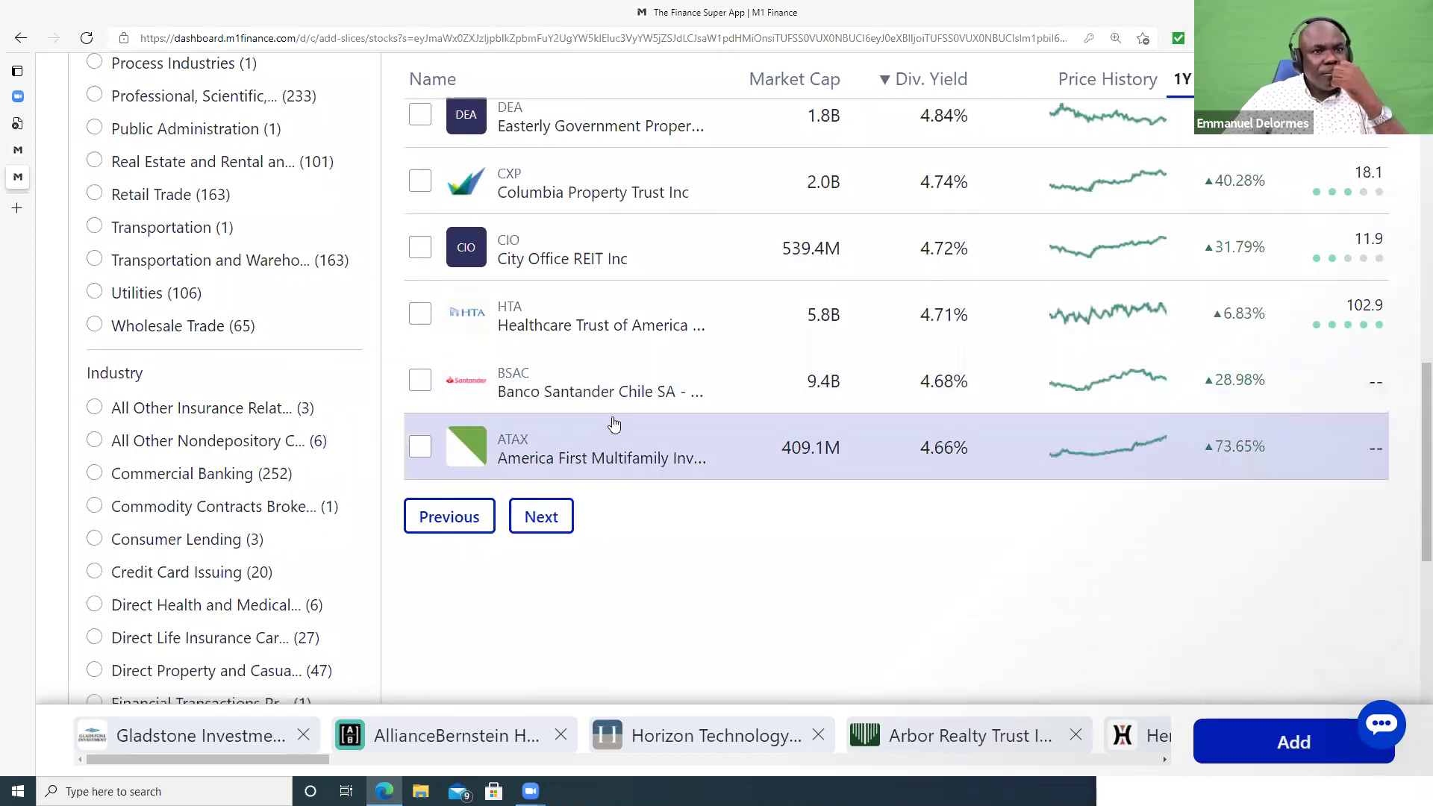
scroll(613, 419, "up", 5)
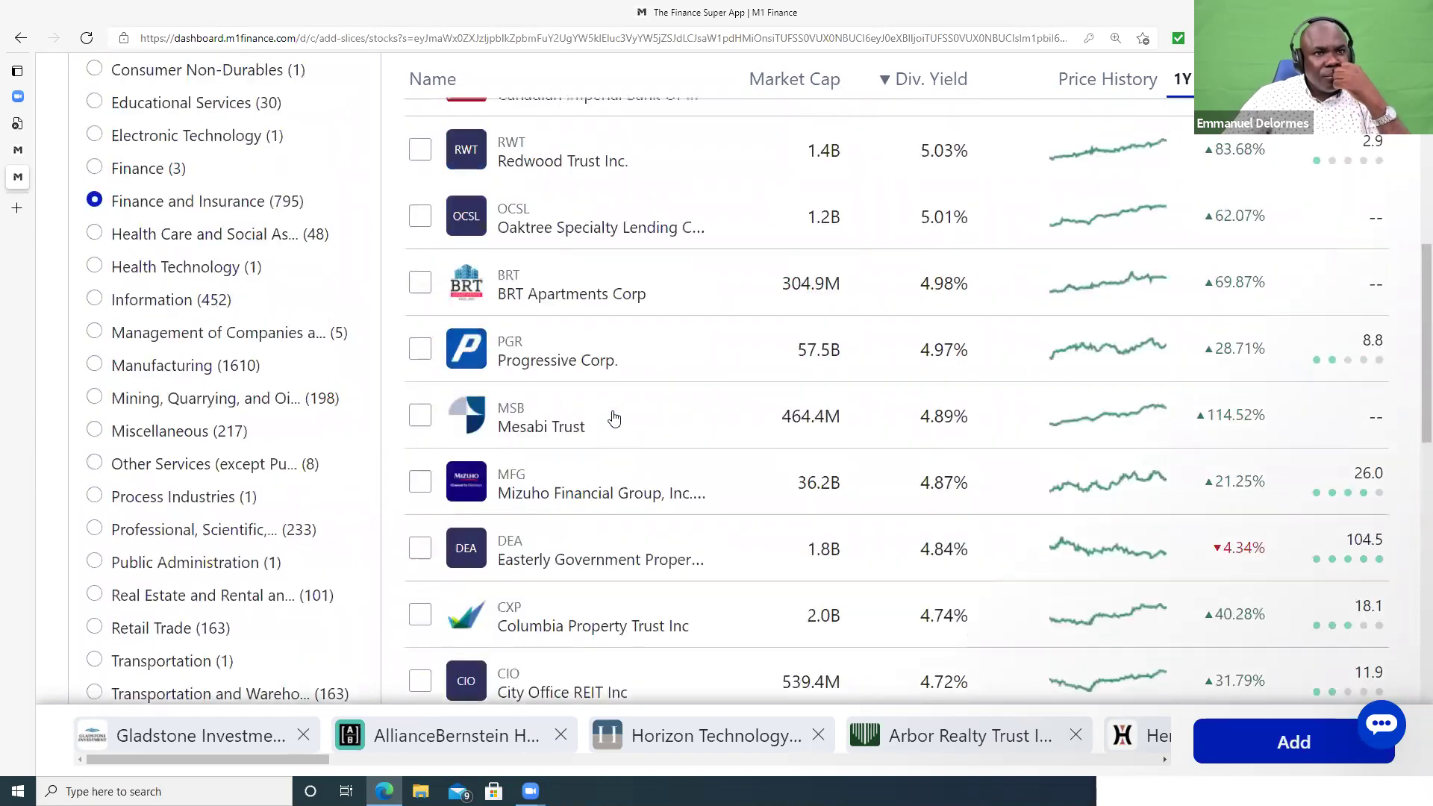
scroll(614, 419, "up", 1)
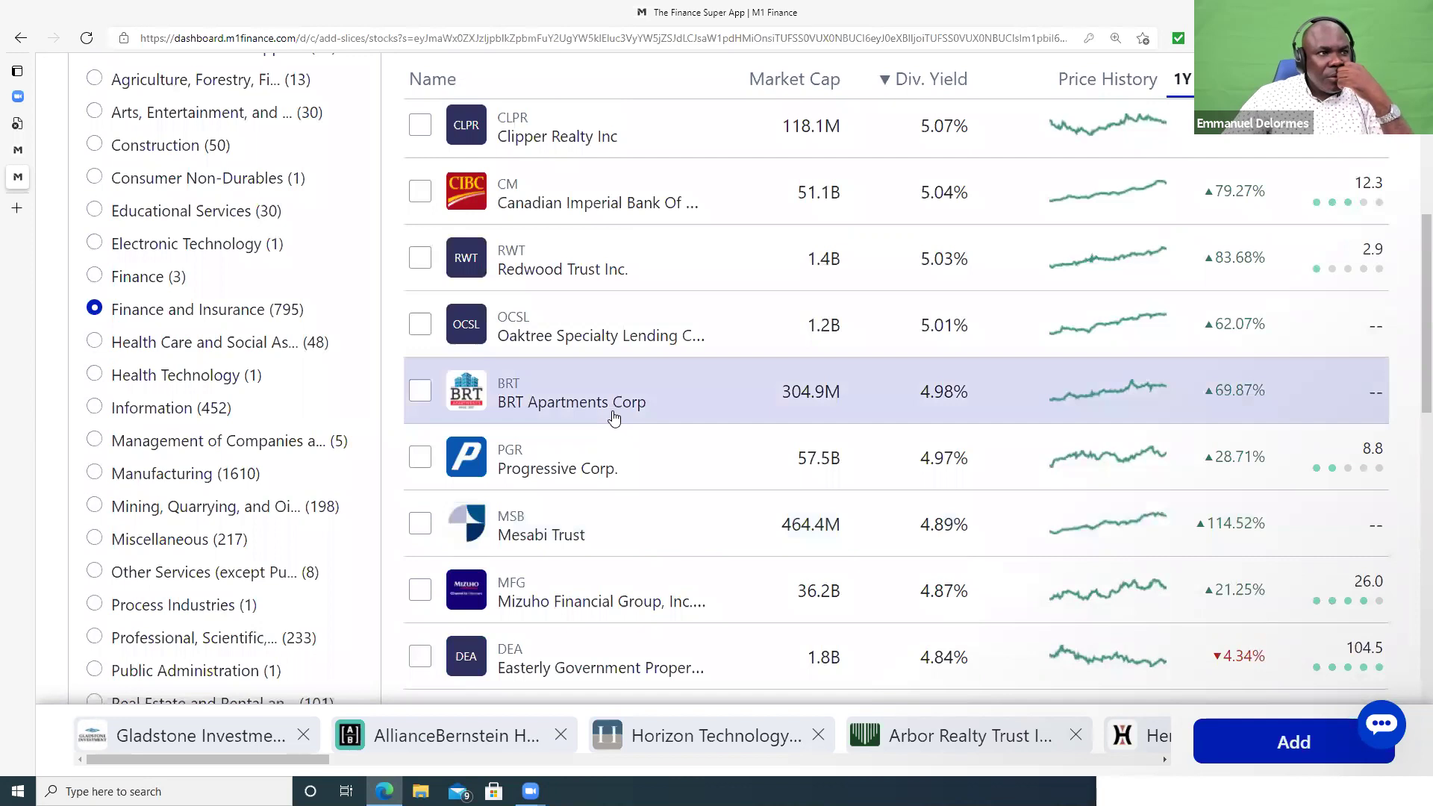
left_click(421, 391)
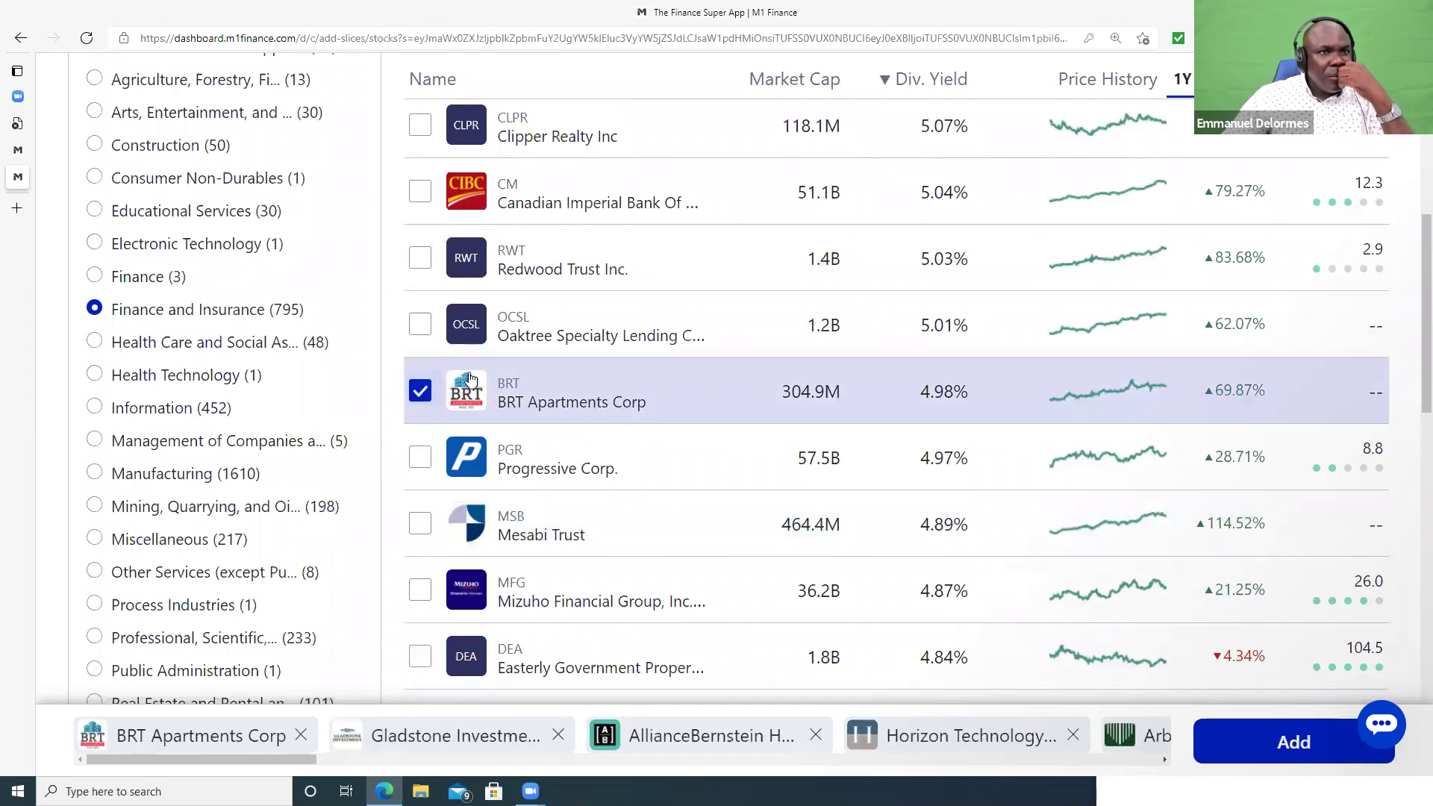
left_click(420, 258)
- Select Heritage Commerce Corp. (HTBK), Umpqua Holdings Corp (UMPQ) and SL Green Realty Corp. (SLG) as slices from the seventh page of results
scroll(552, 462, "down", 7)
left_click(556, 524)
scroll(569, 478, "up", 2)
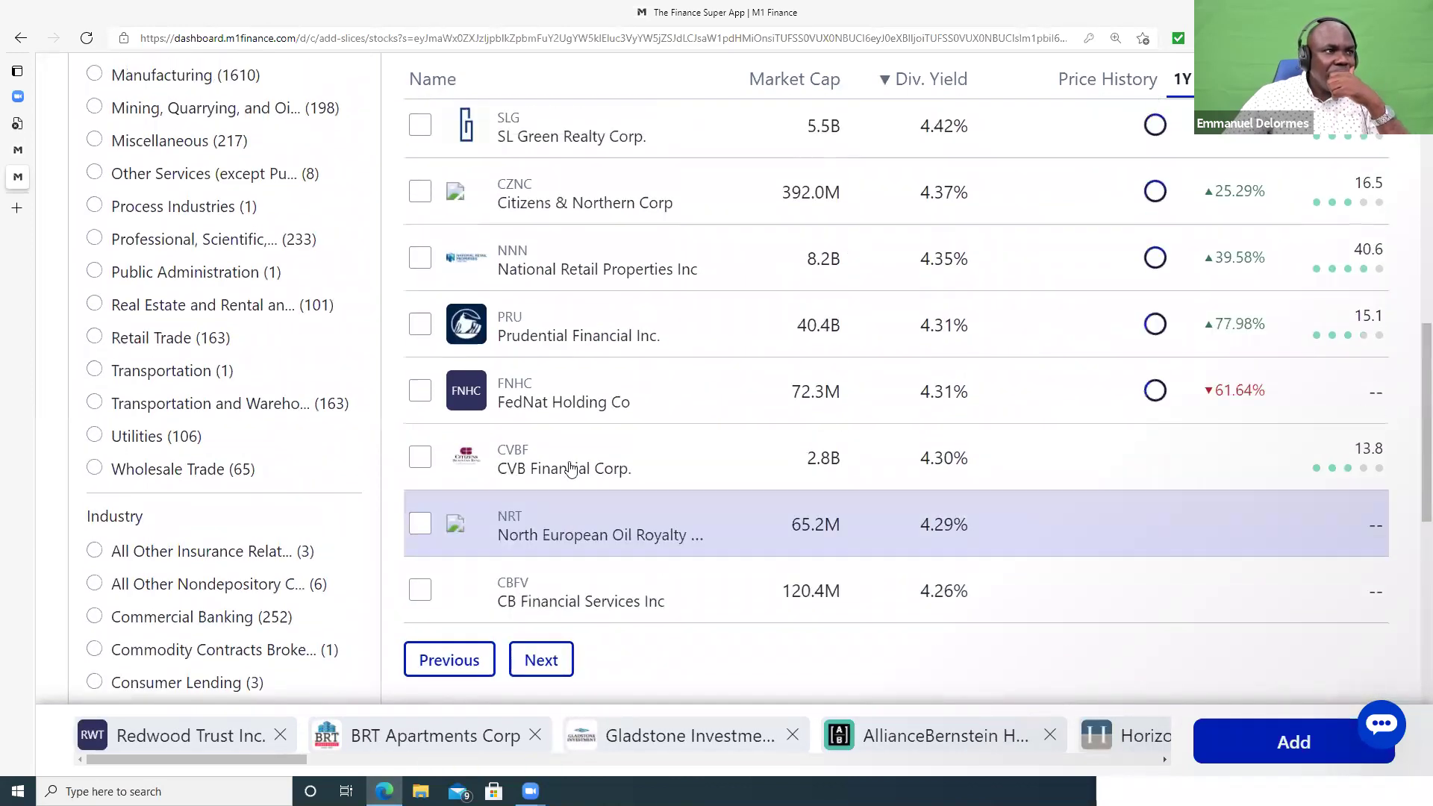
scroll(569, 468, "up", 10)
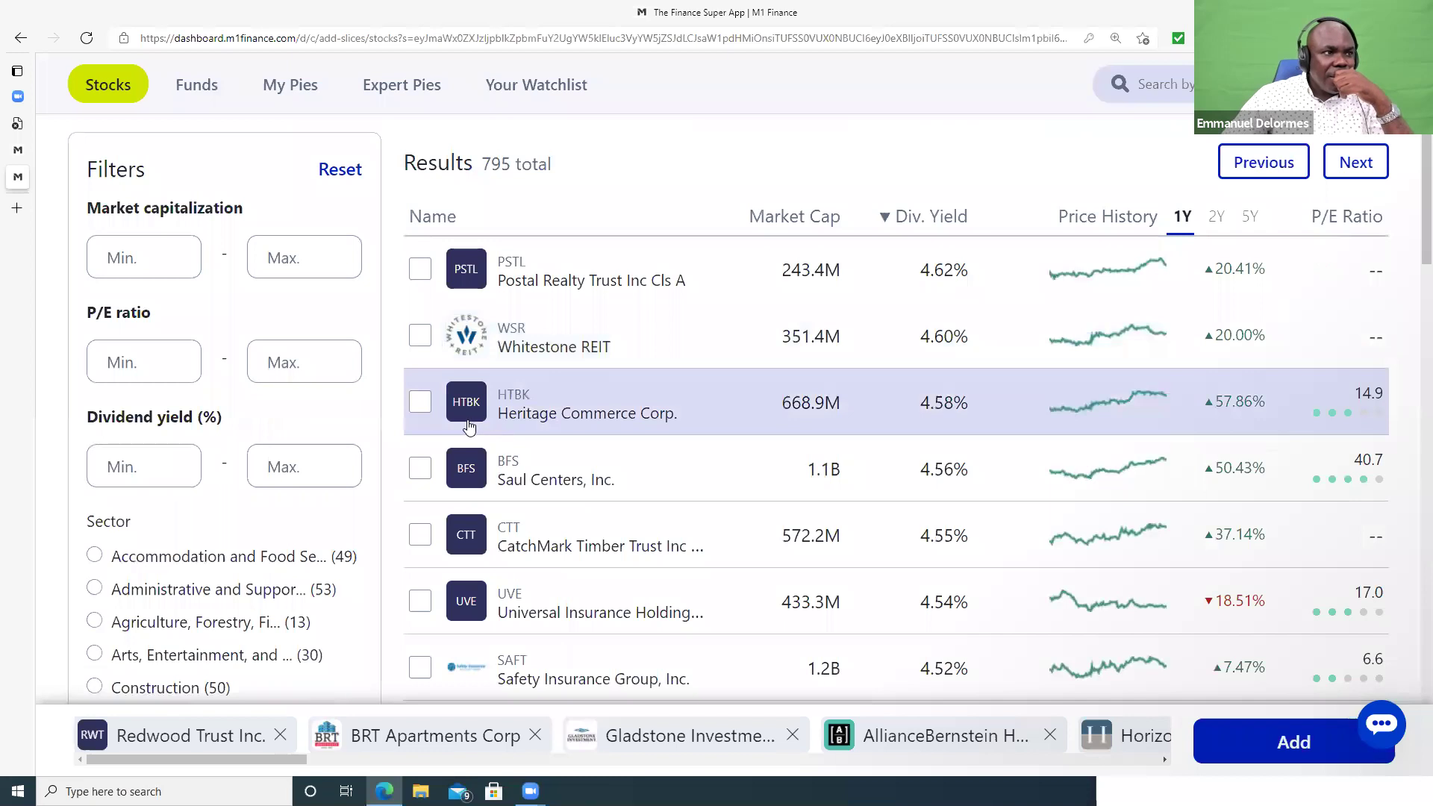
left_click(420, 405)
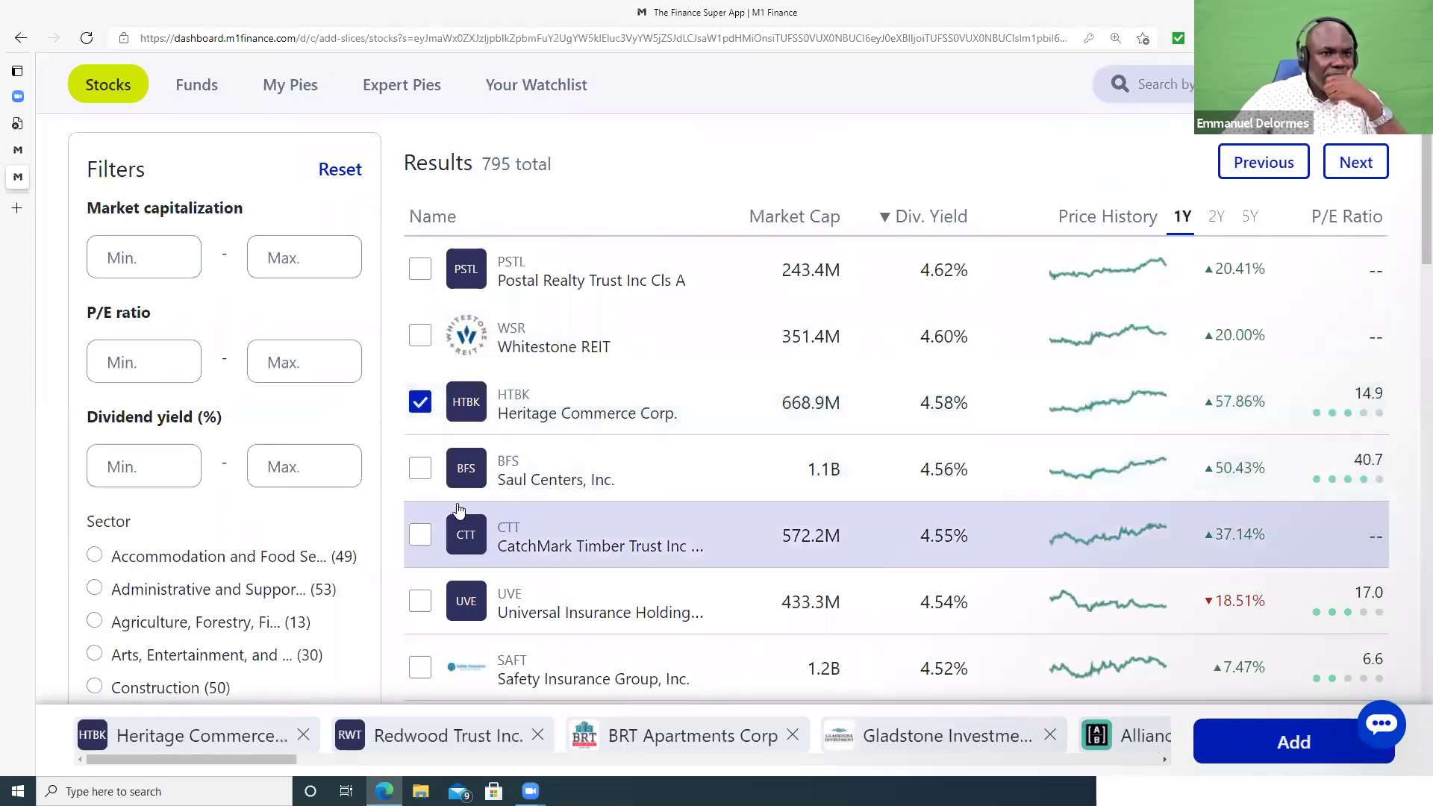
scroll(459, 515, "down", 4)
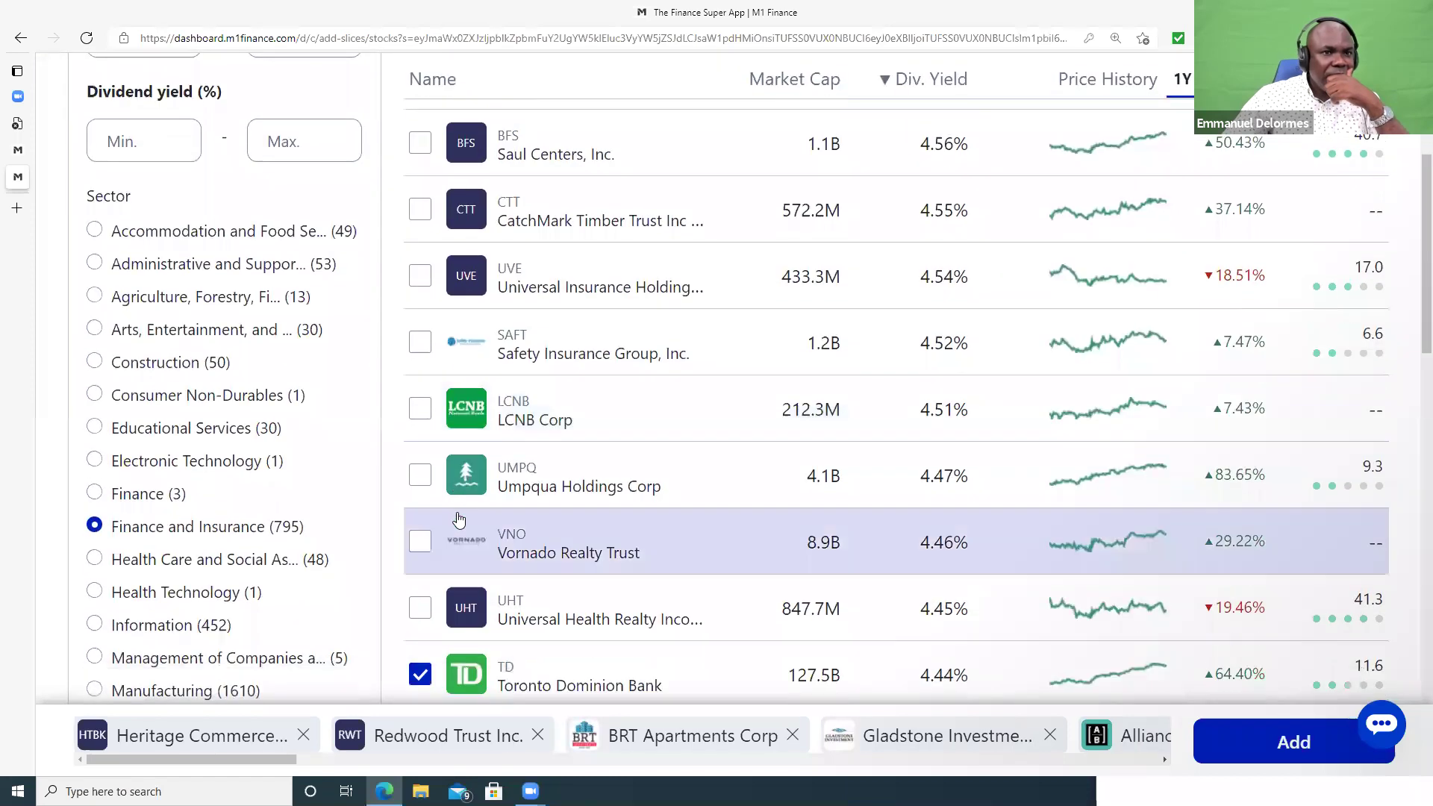
left_click(420, 477)
scroll(754, 532, "down", 3)
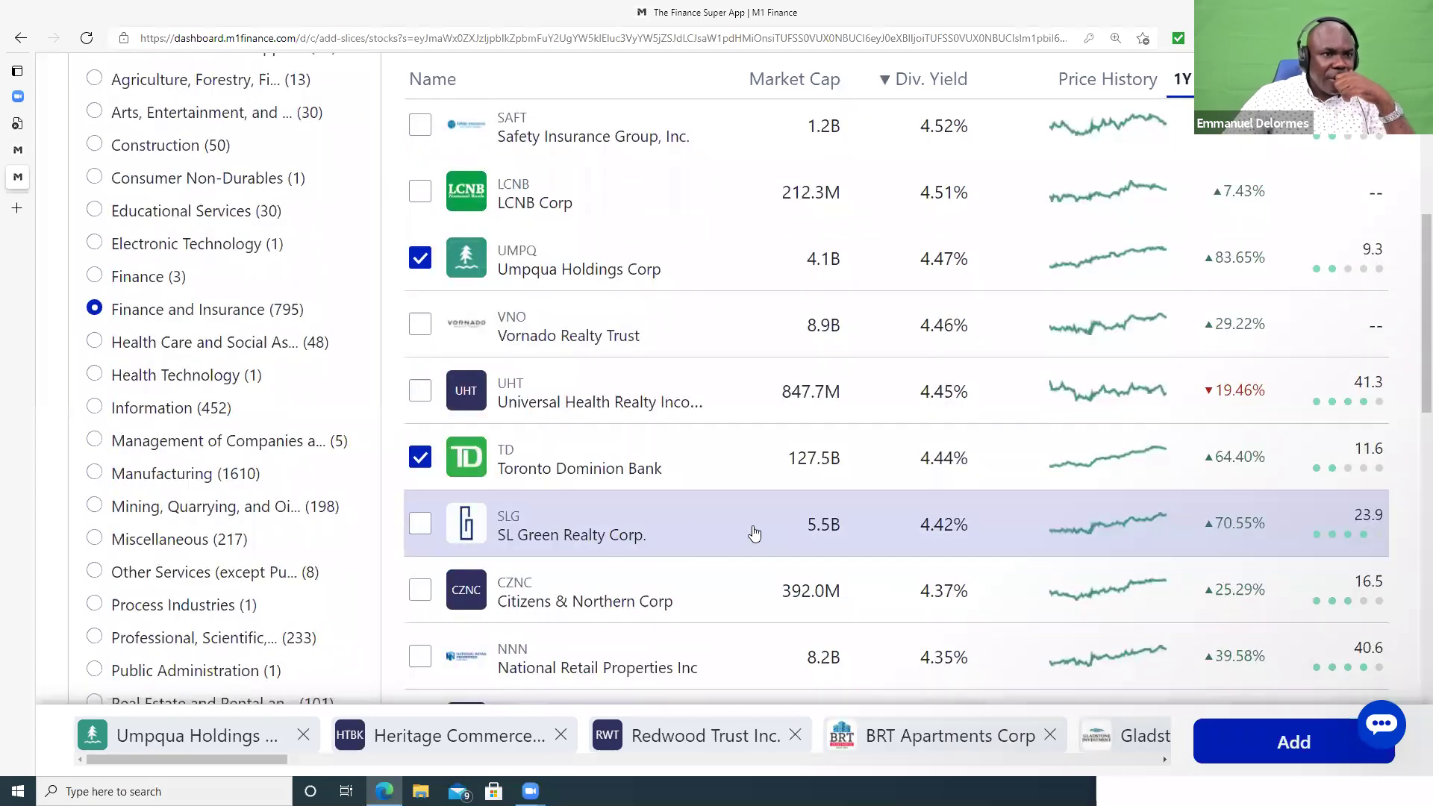
left_click(420, 523)
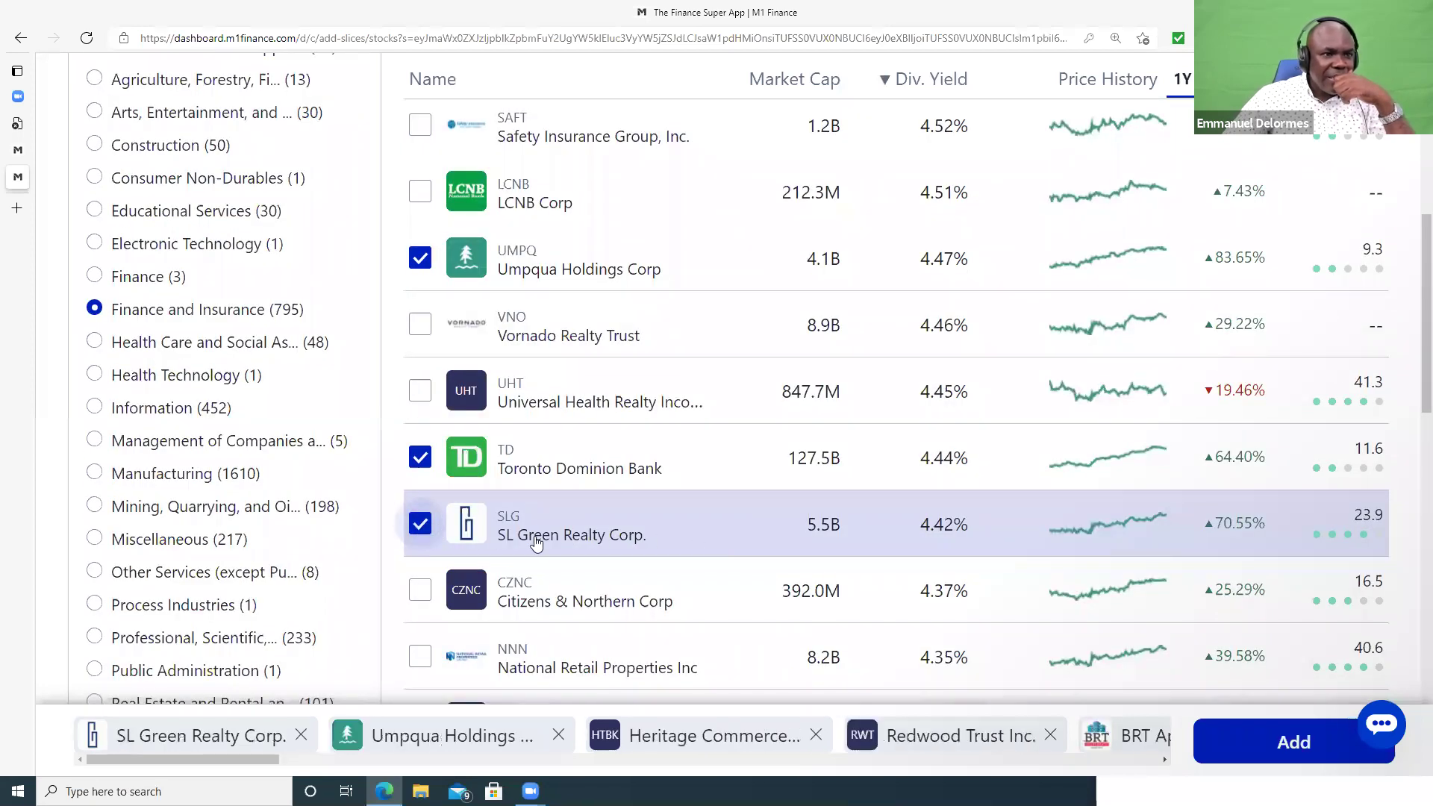
- Select Huntington Bancshares, Inc. (HBAN) and Midland States Bancorp Inc (MSBI) as slices from the eighth page of results
scroll(536, 542, "down", 6)
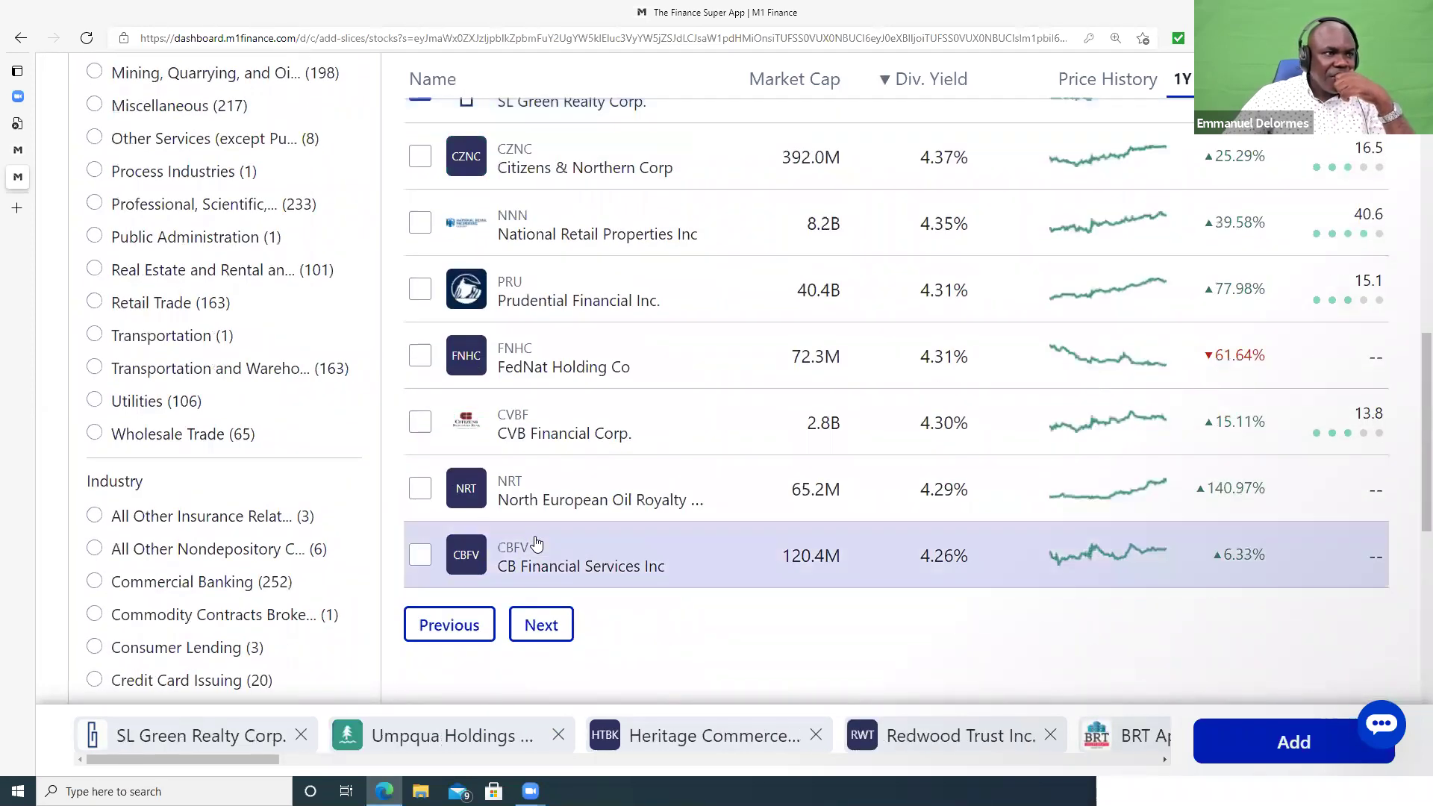
left_click(541, 624)
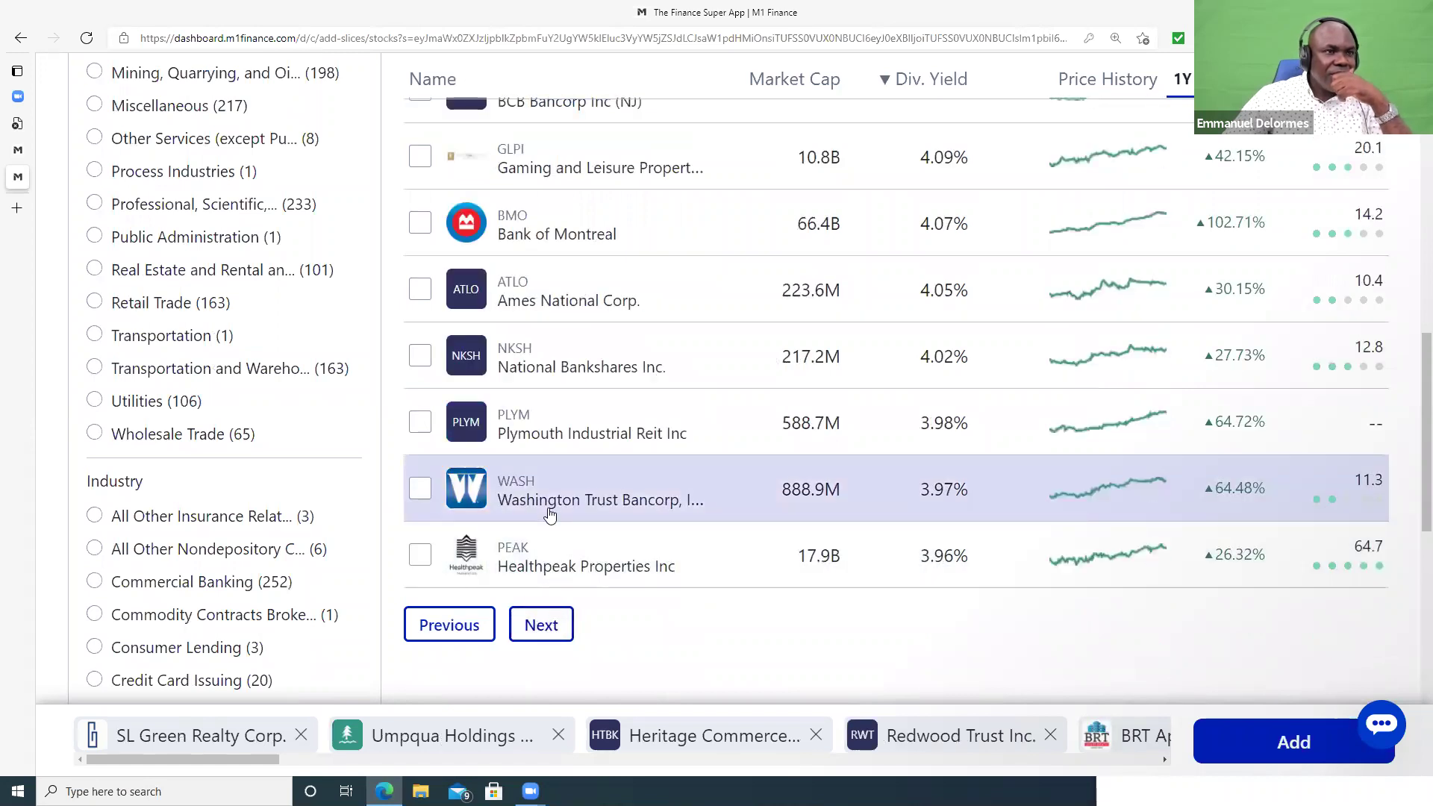
scroll(551, 511, "up", 7)
scroll(551, 511, "up", 6)
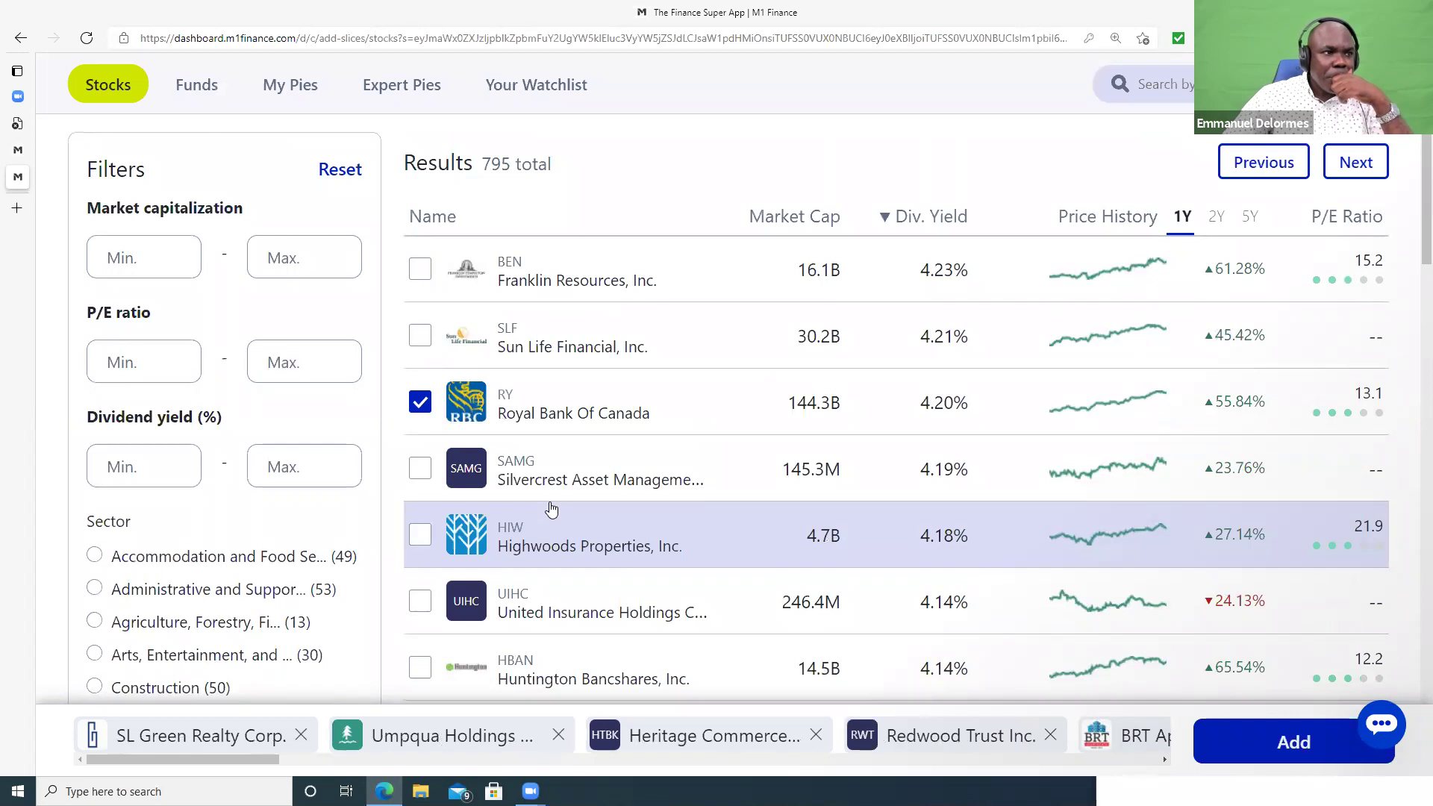
scroll(551, 510, "down", 1)
scroll(551, 510, "down", 1)
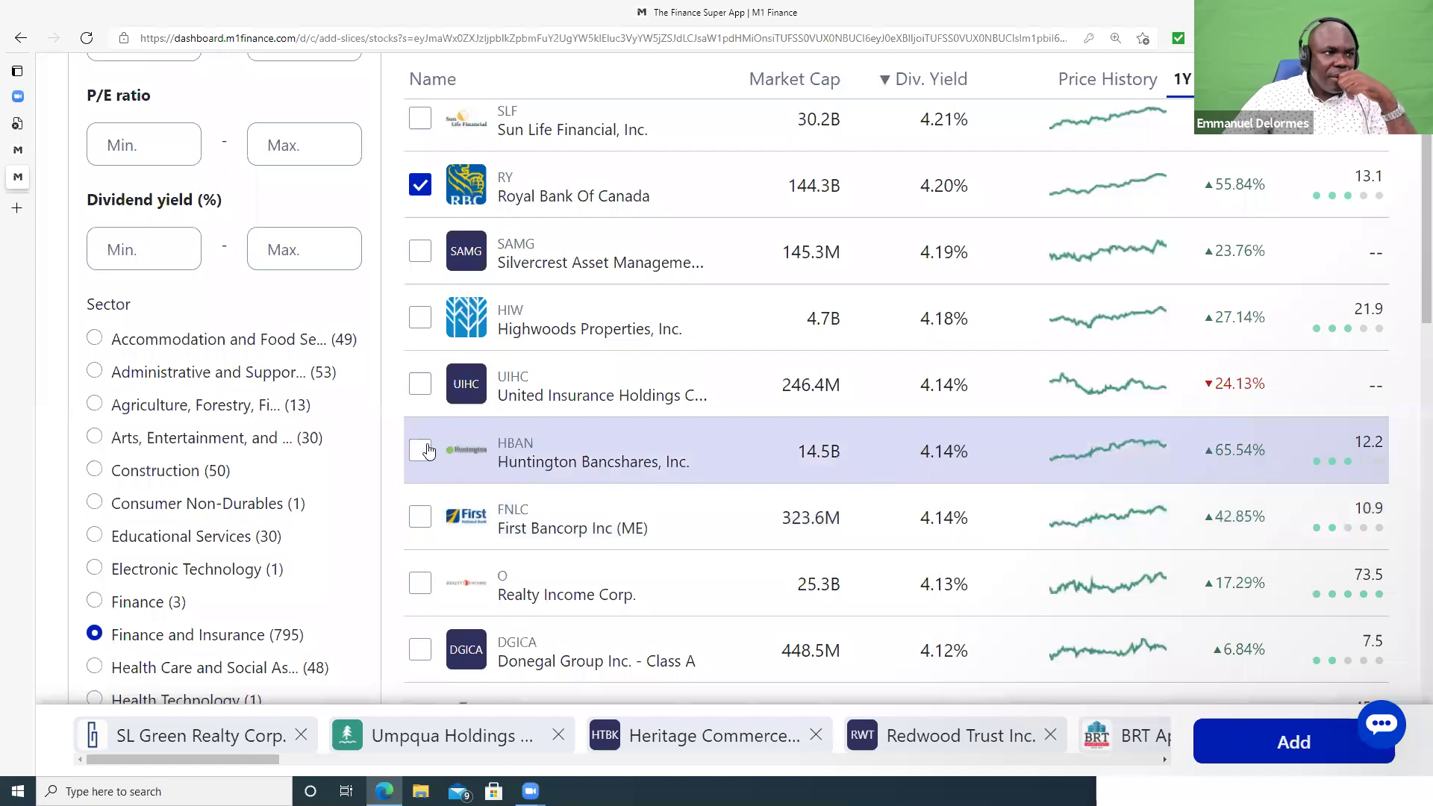
left_click(421, 451)
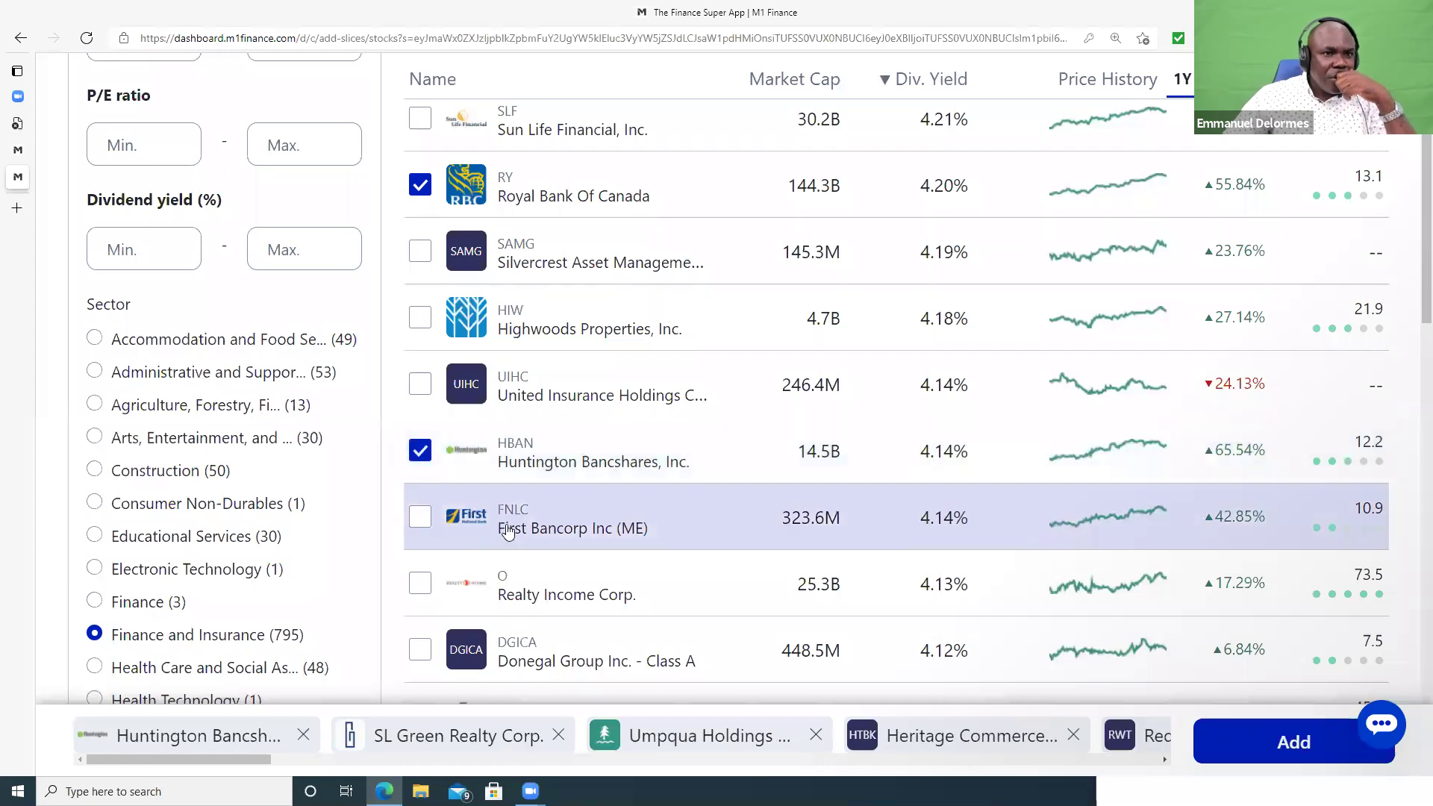
scroll(504, 536, "down", 3)
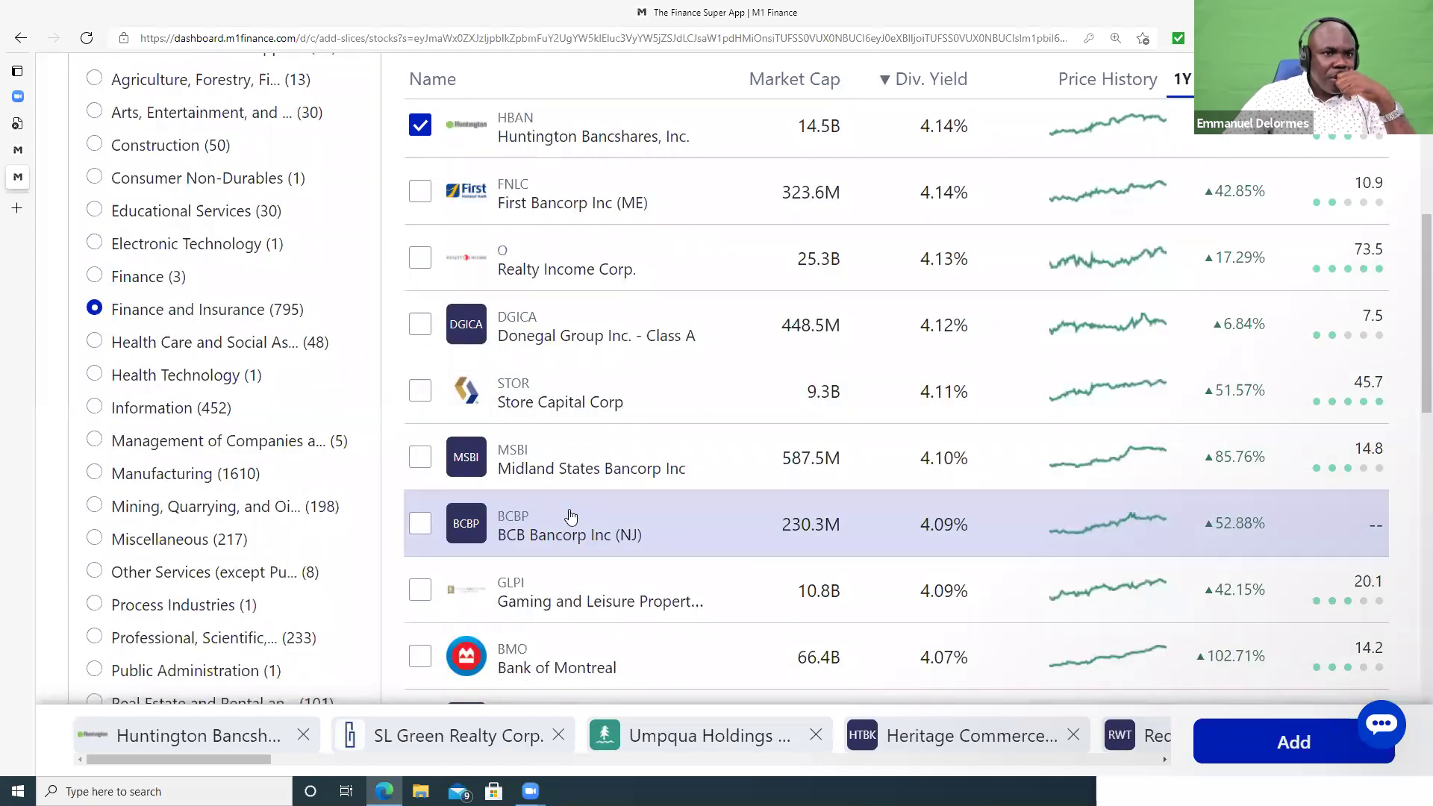
left_click(420, 458)
- Add Bank of Montreal (BMO) and Washington Trust Bancorp (WASH) from the same results page to the selection
scroll(448, 485, "down", 2)
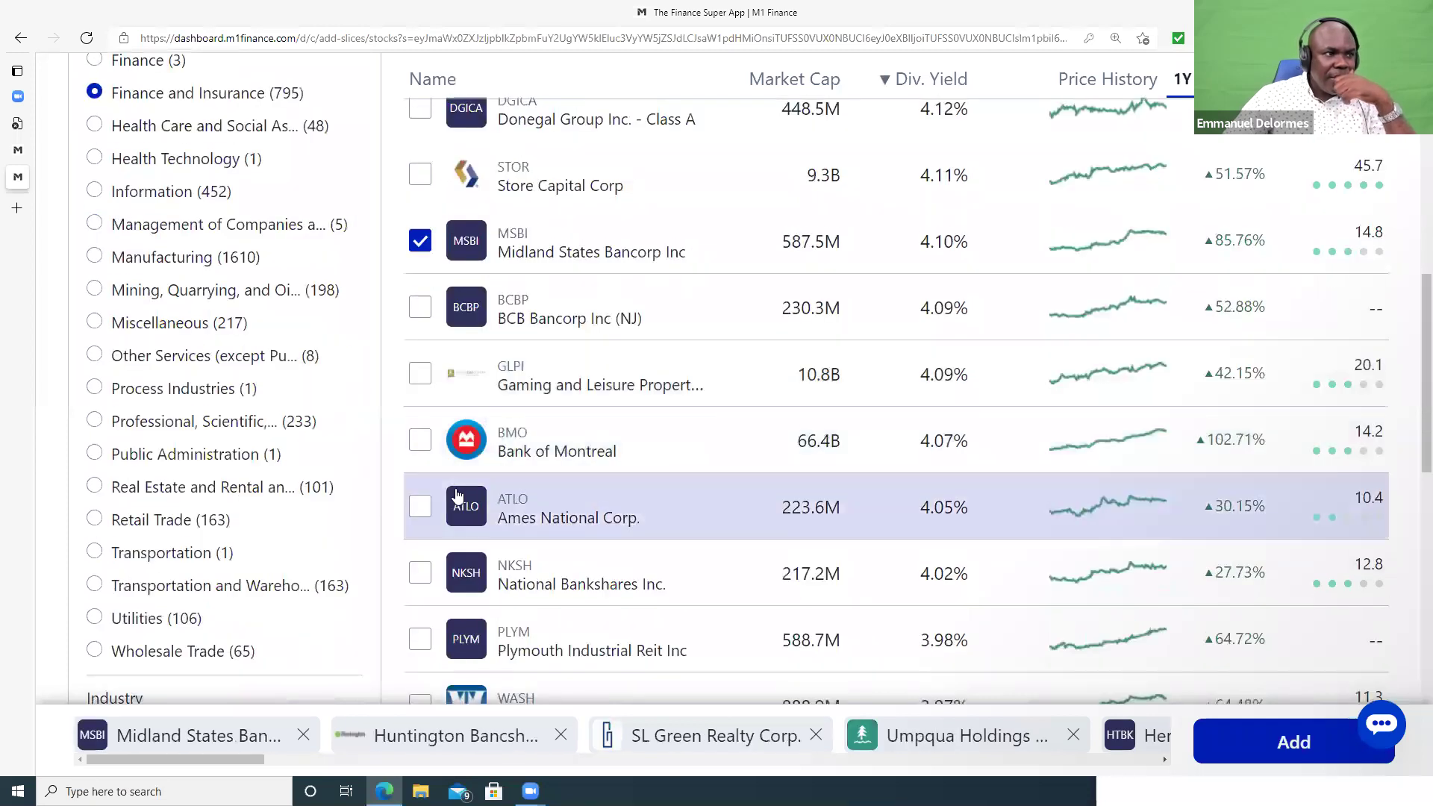
scroll(457, 496, "down", 1)
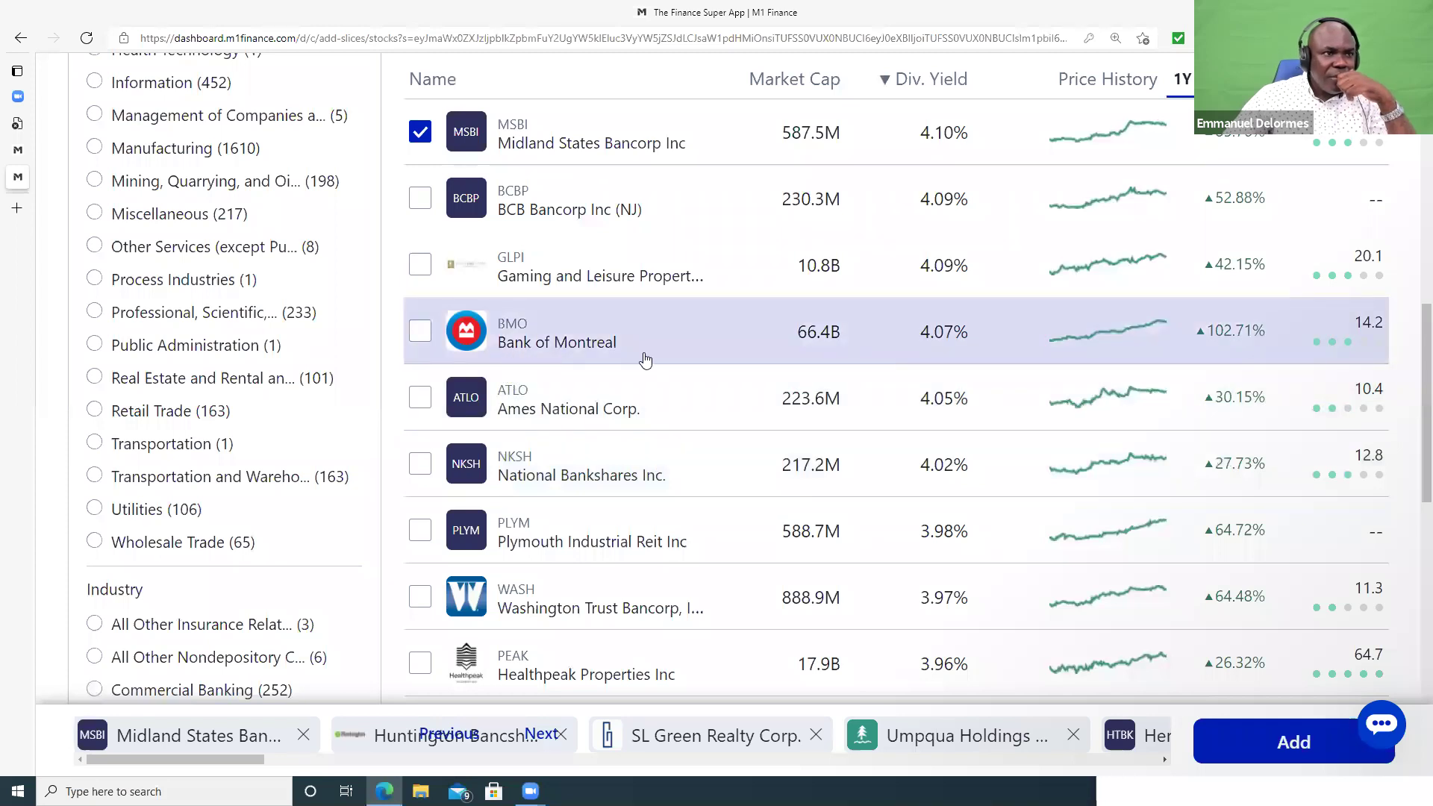
left_click(421, 331)
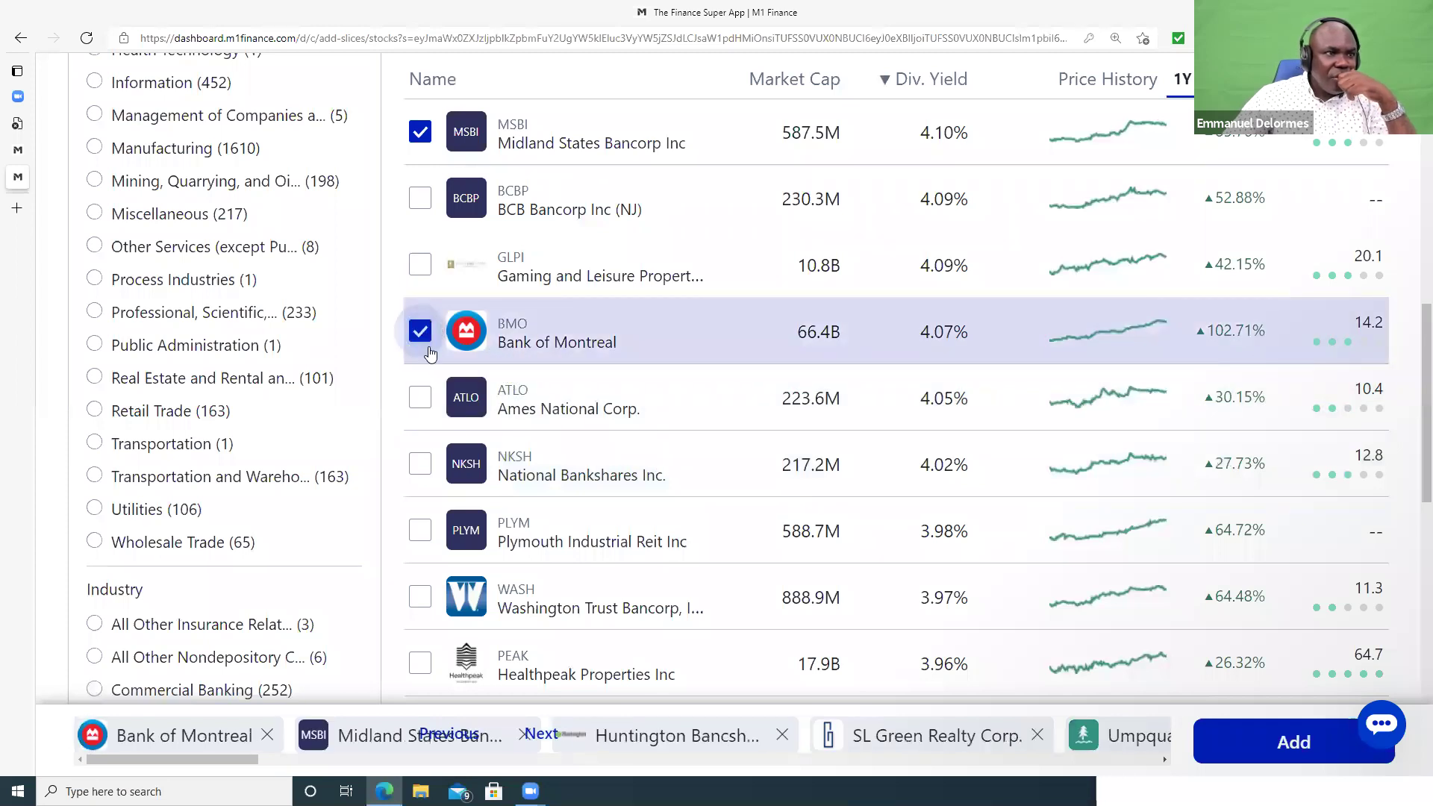
scroll(486, 434, "down", 3)
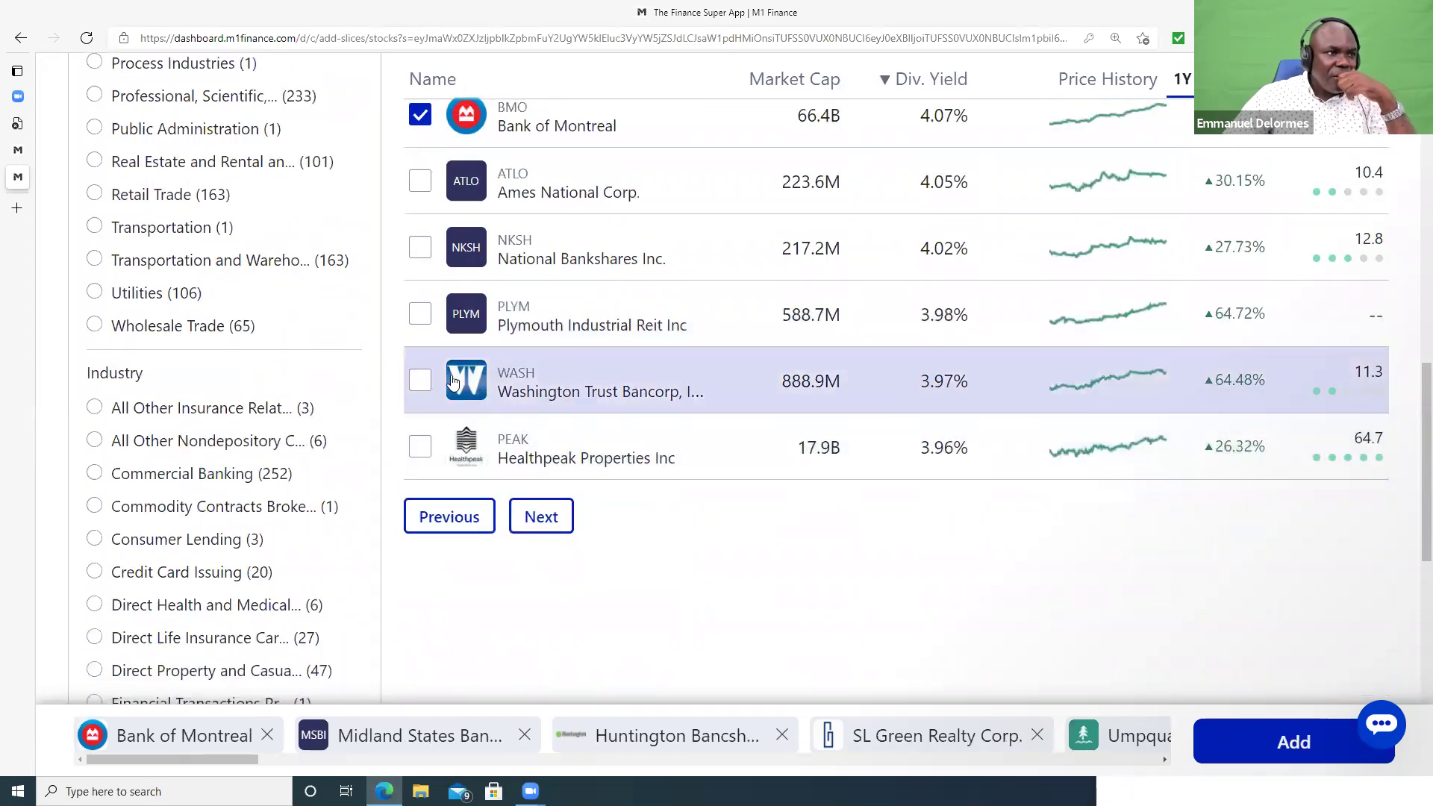
left_click(420, 381)
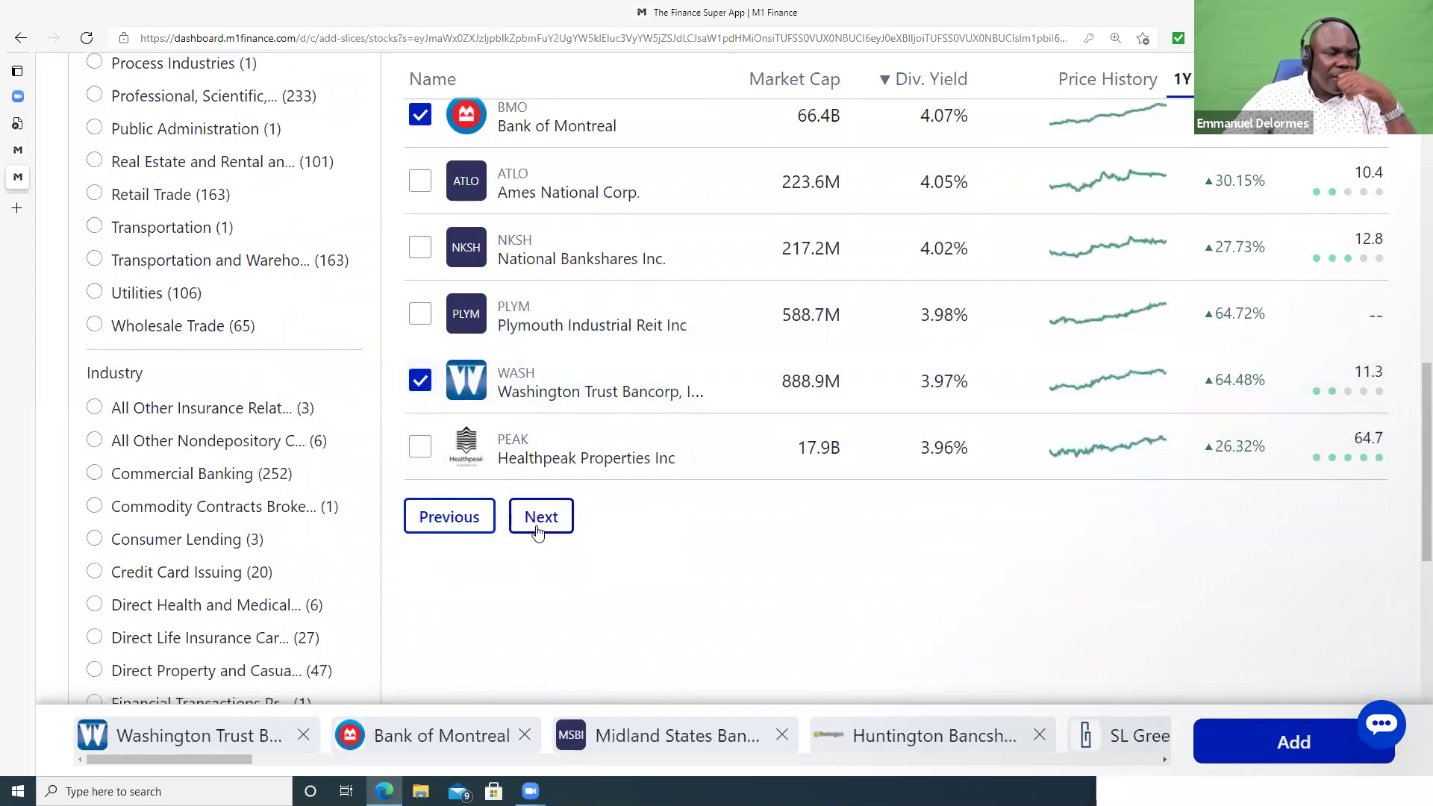
- Select Simon Property Group, Inc. (SPG) as a slice from the ninth page of results
left_click(537, 518)
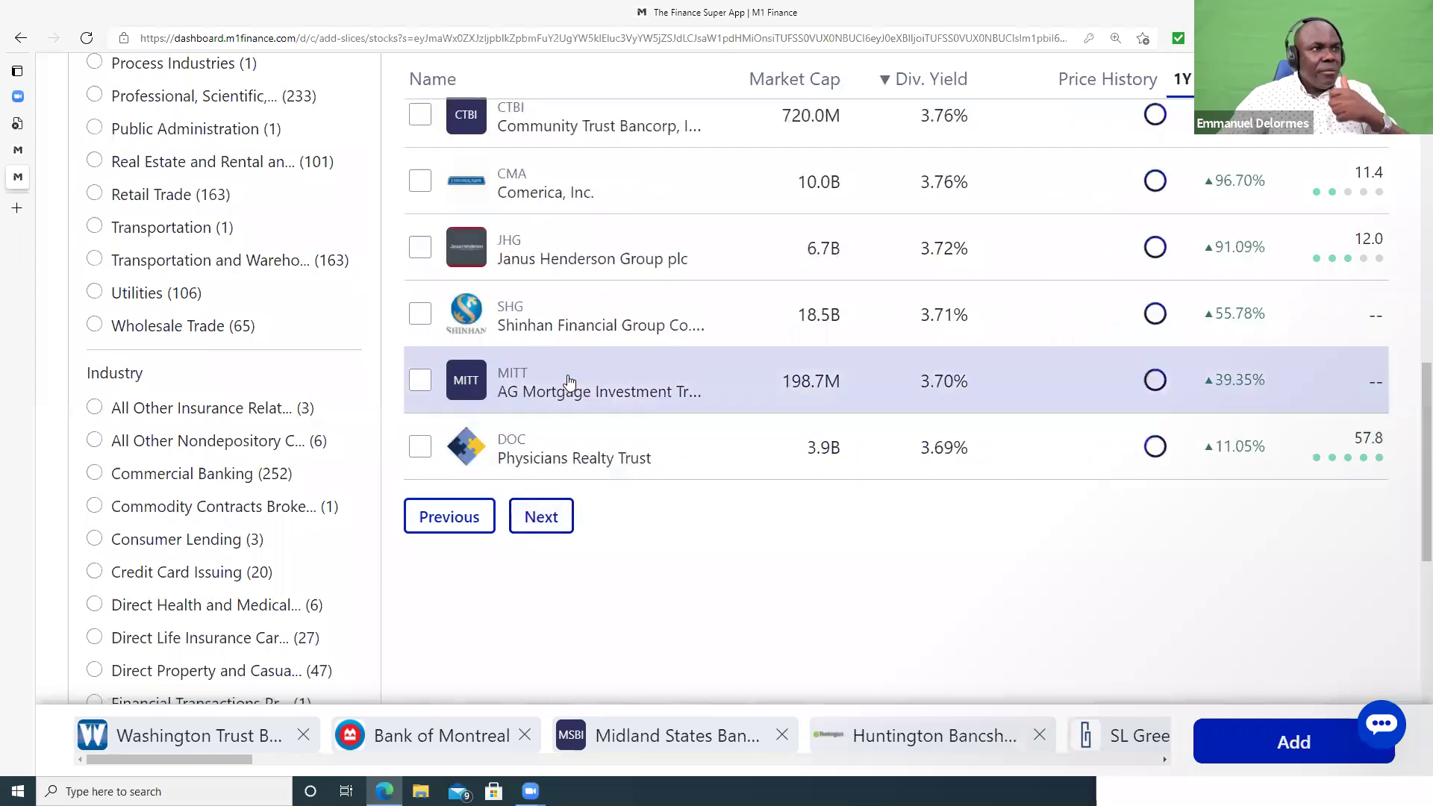
scroll(569, 380, "up", 15)
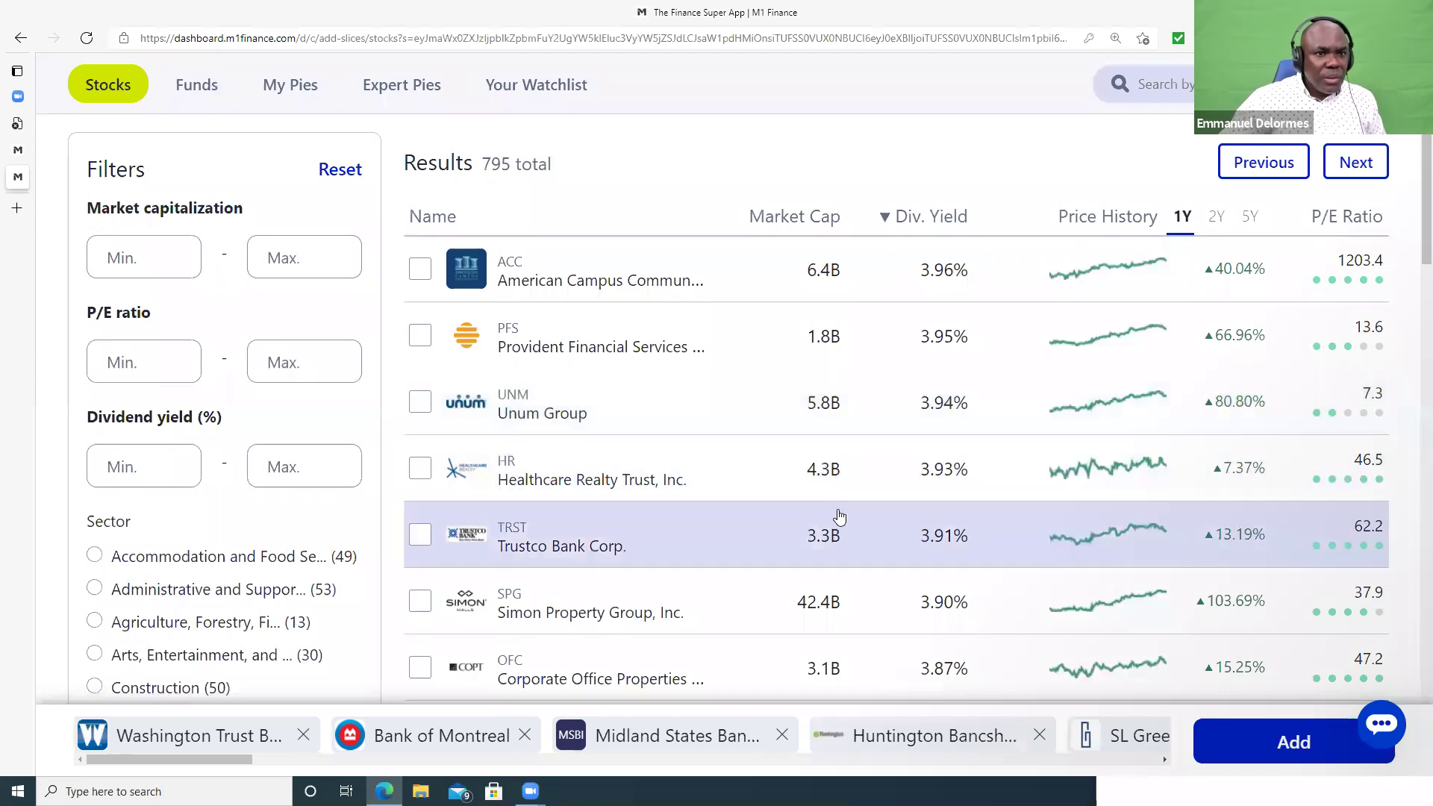
left_click(420, 603)
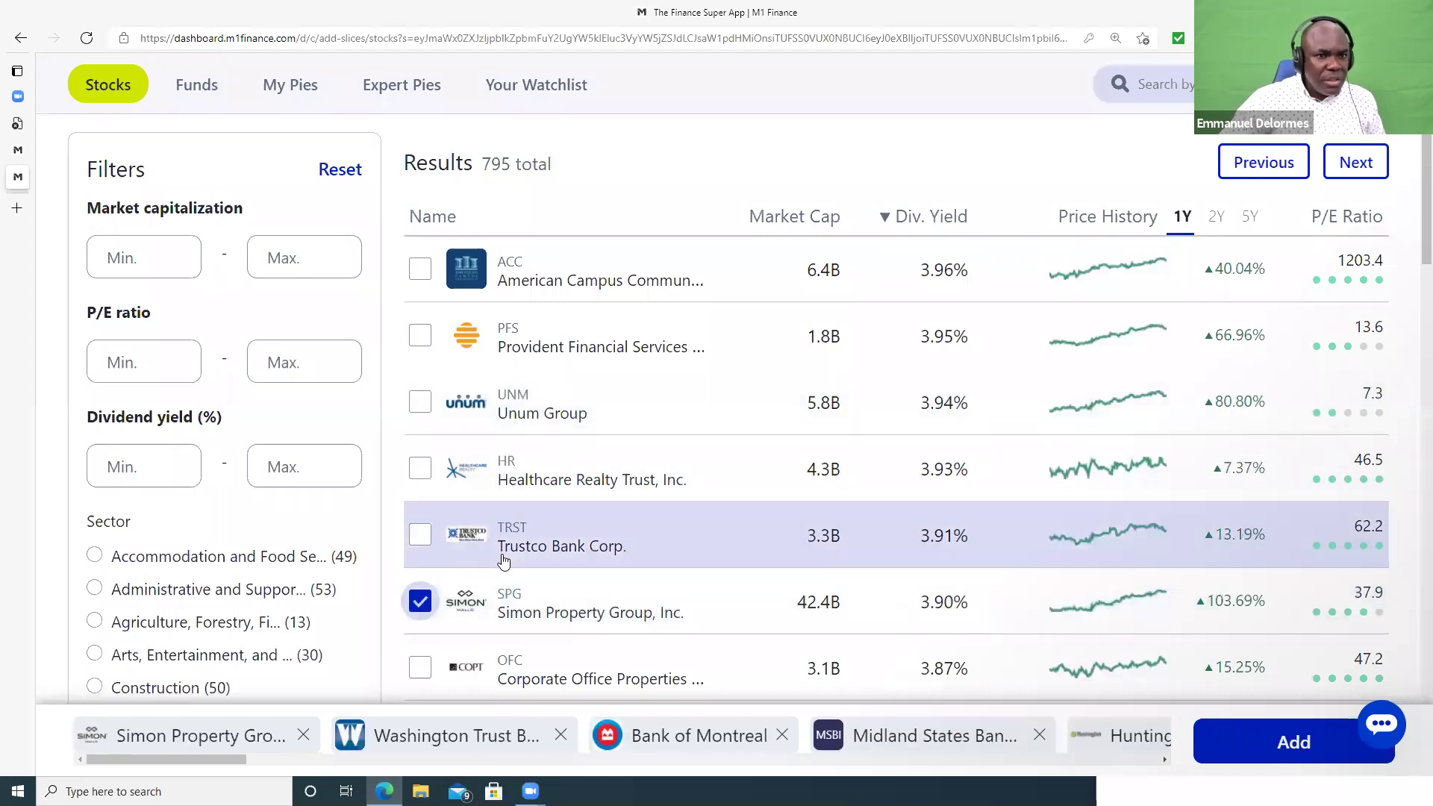
- Examine the rest of the ninth page and the tenth page of results for further slice candidates
scroll(507, 537, "down", 5)
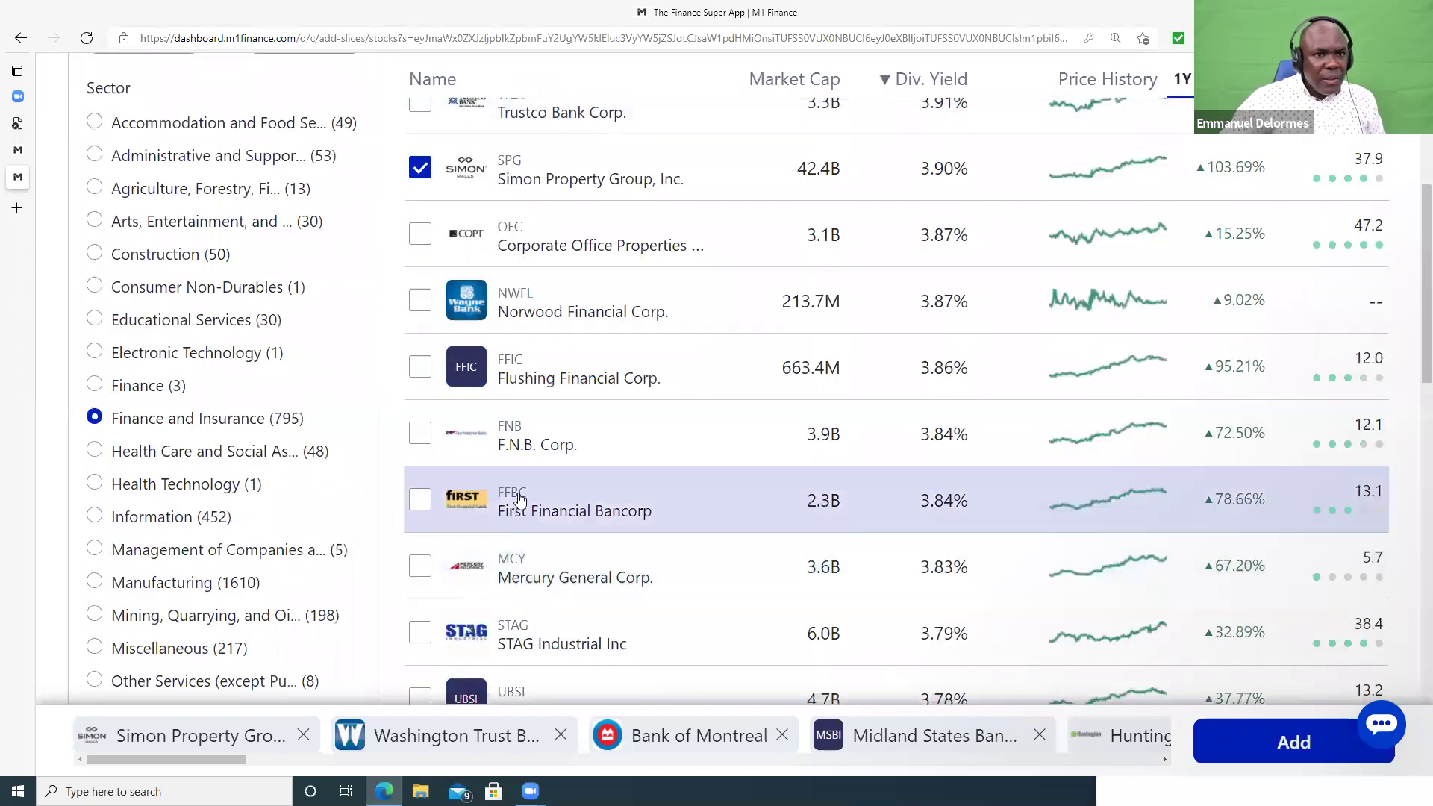
scroll(520, 499, "down", 3)
scroll(520, 500, "down", 4)
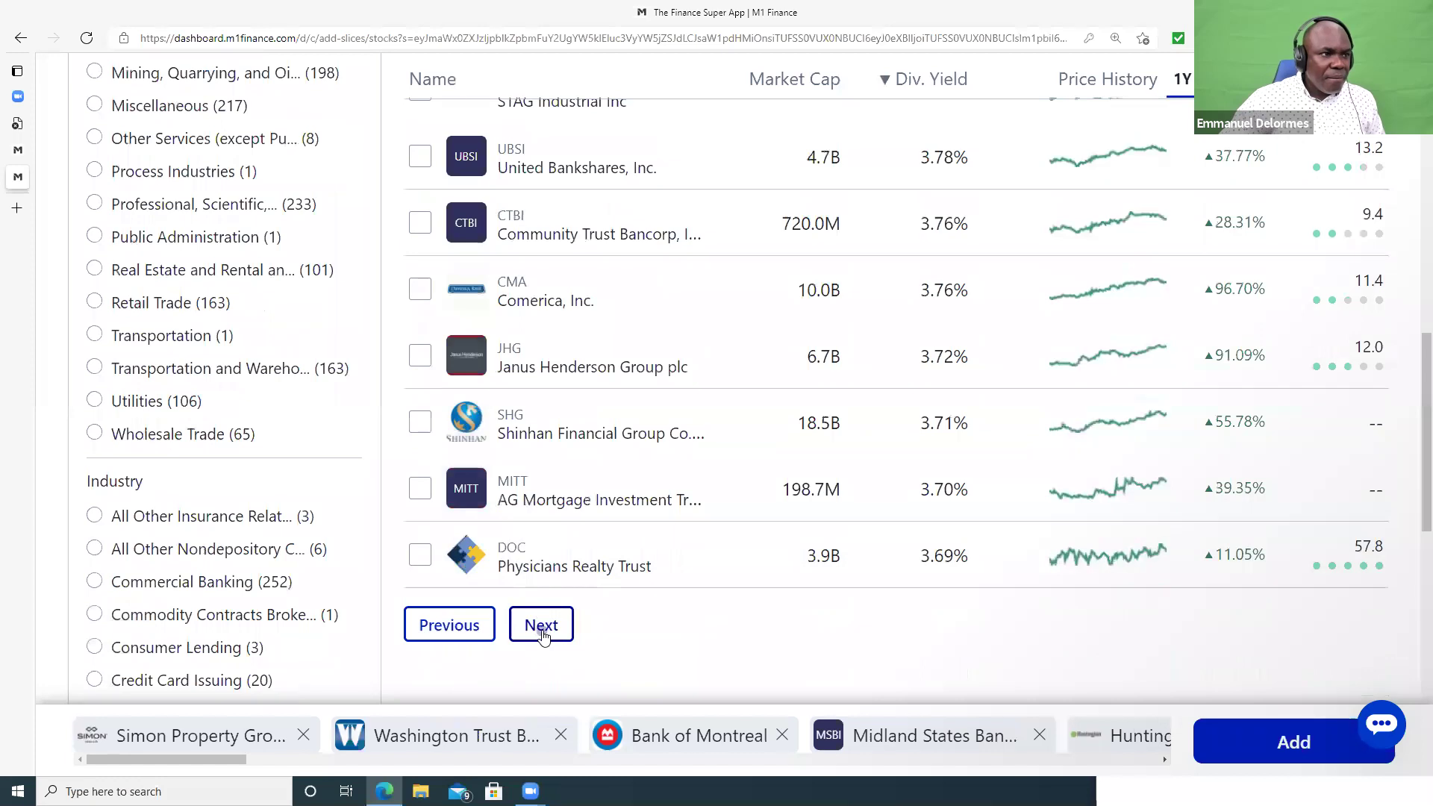
left_click(543, 623)
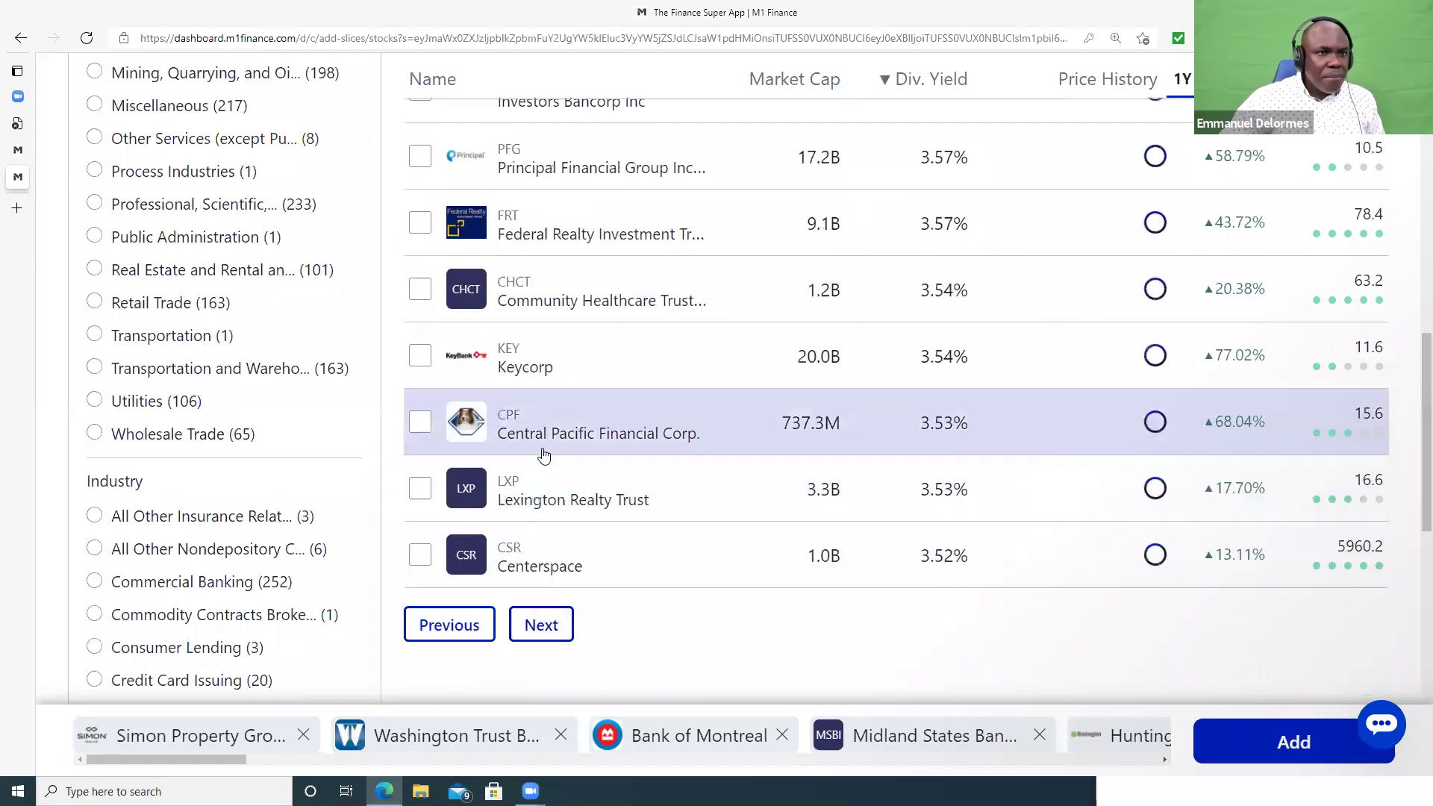
scroll(543, 458, "up", 8)
scroll(543, 456, "up", 5)
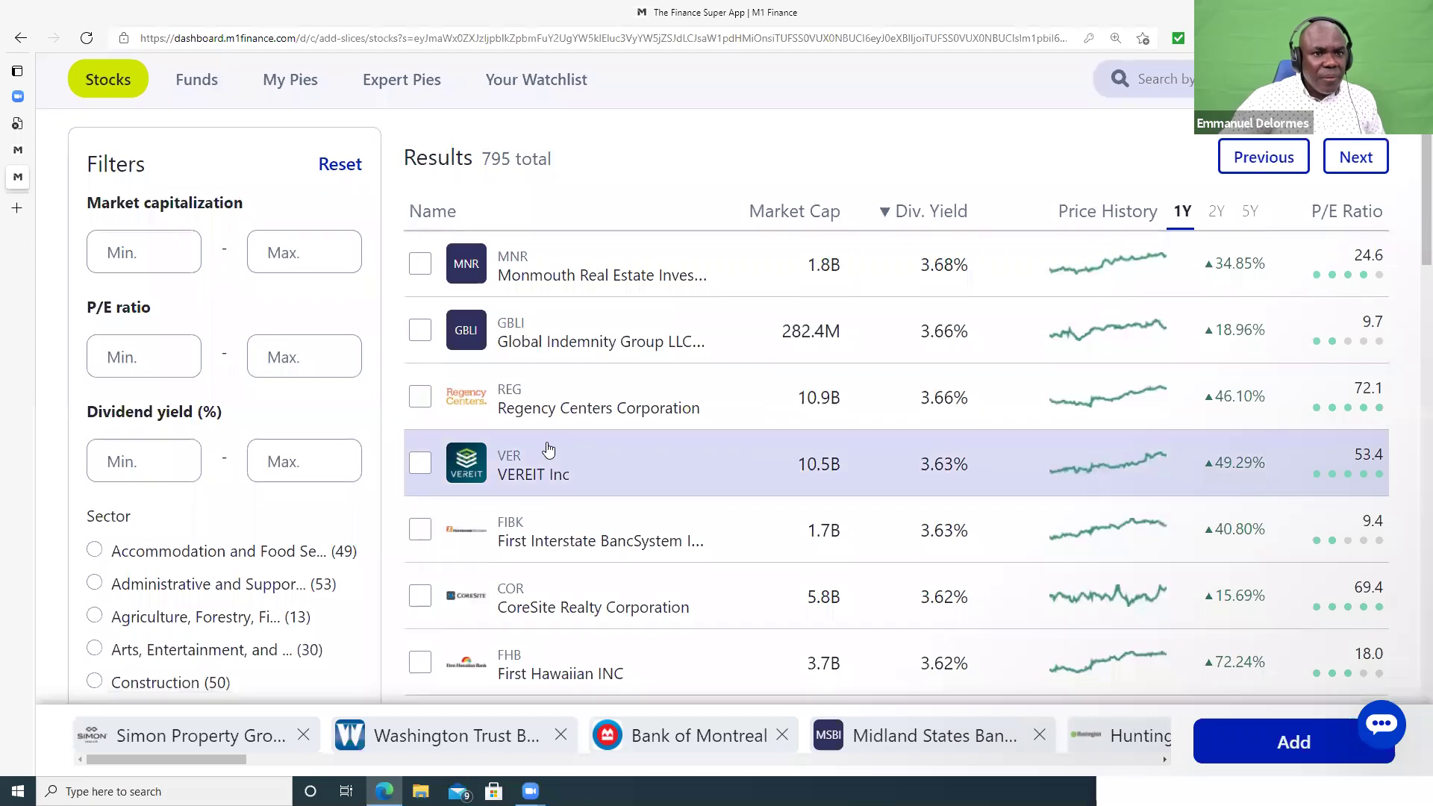
scroll(548, 448, "down", 6)
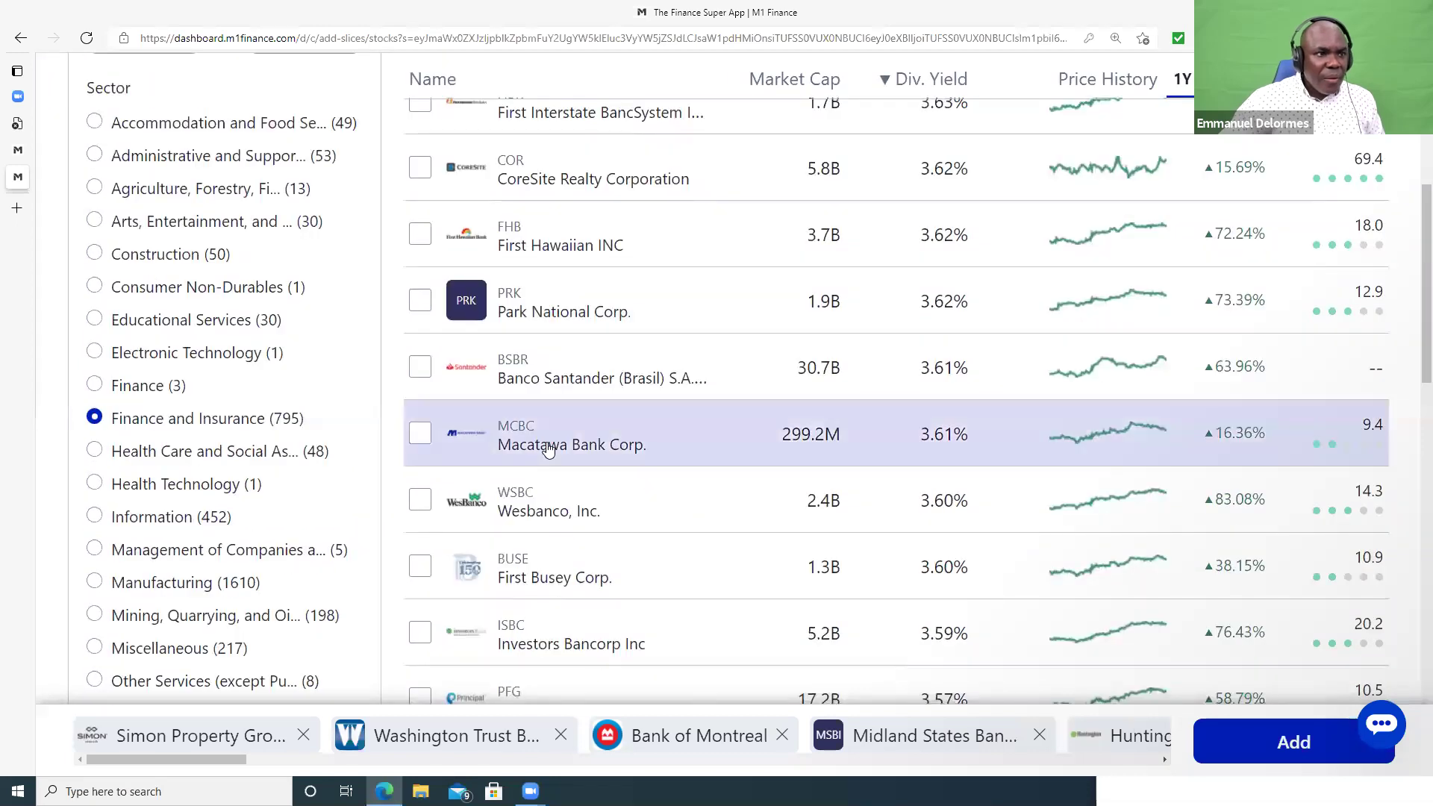
scroll(543, 499, "down", 7)
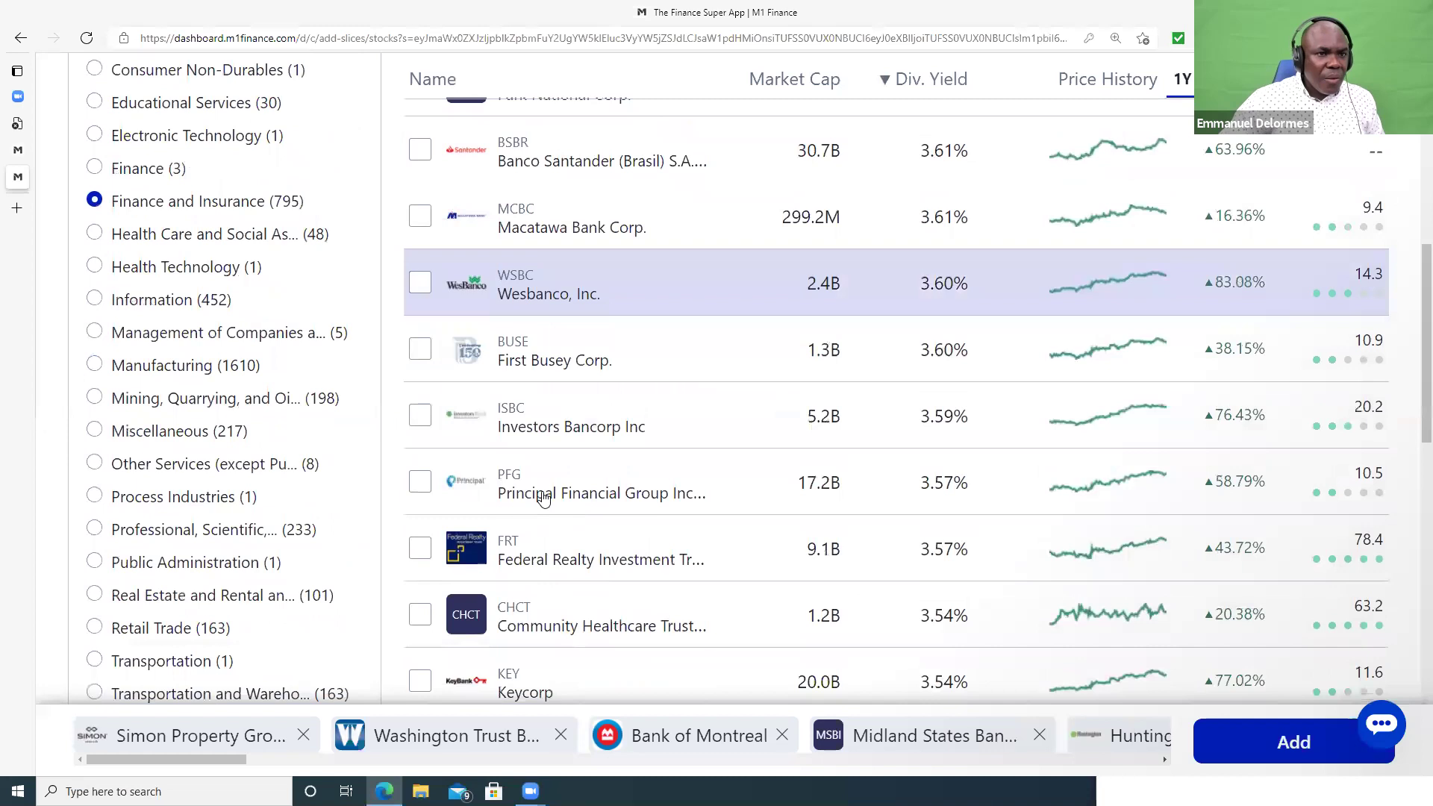
- Select Financial Institutions Inc. (FISI) from the eleventh page of results and add all the selected stocks to the pie
left_click(555, 629)
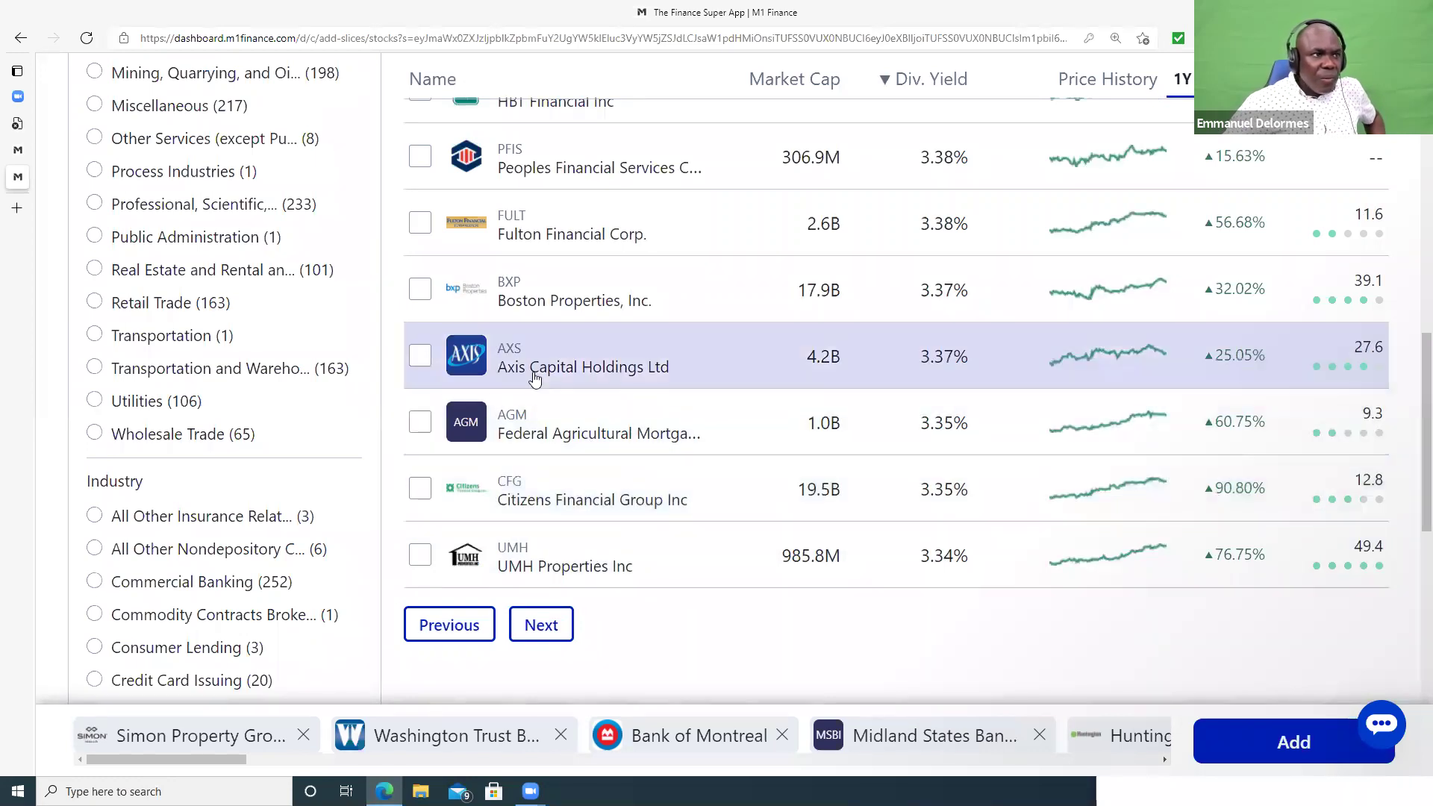
scroll(535, 379, "up", 3)
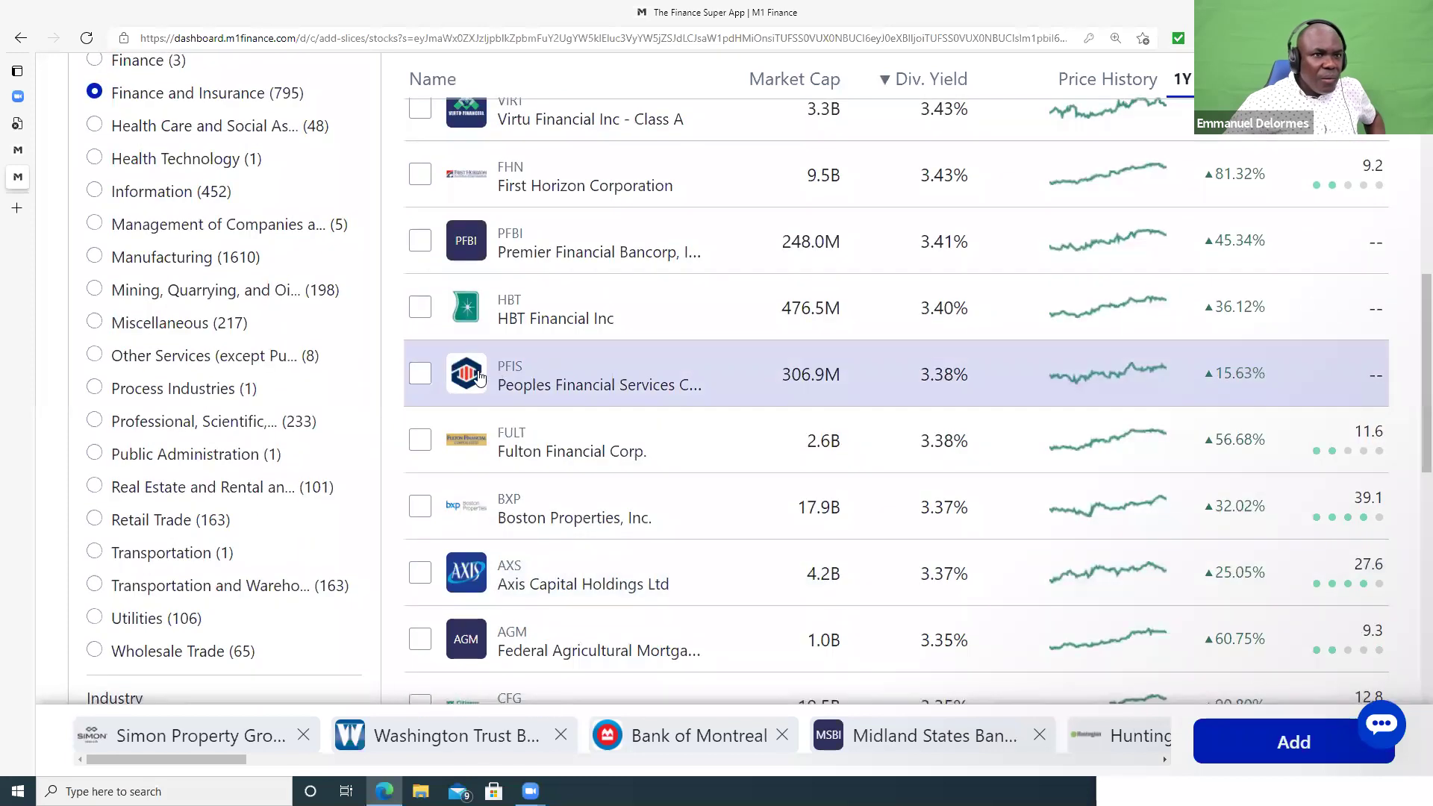
scroll(478, 377, "up", 10)
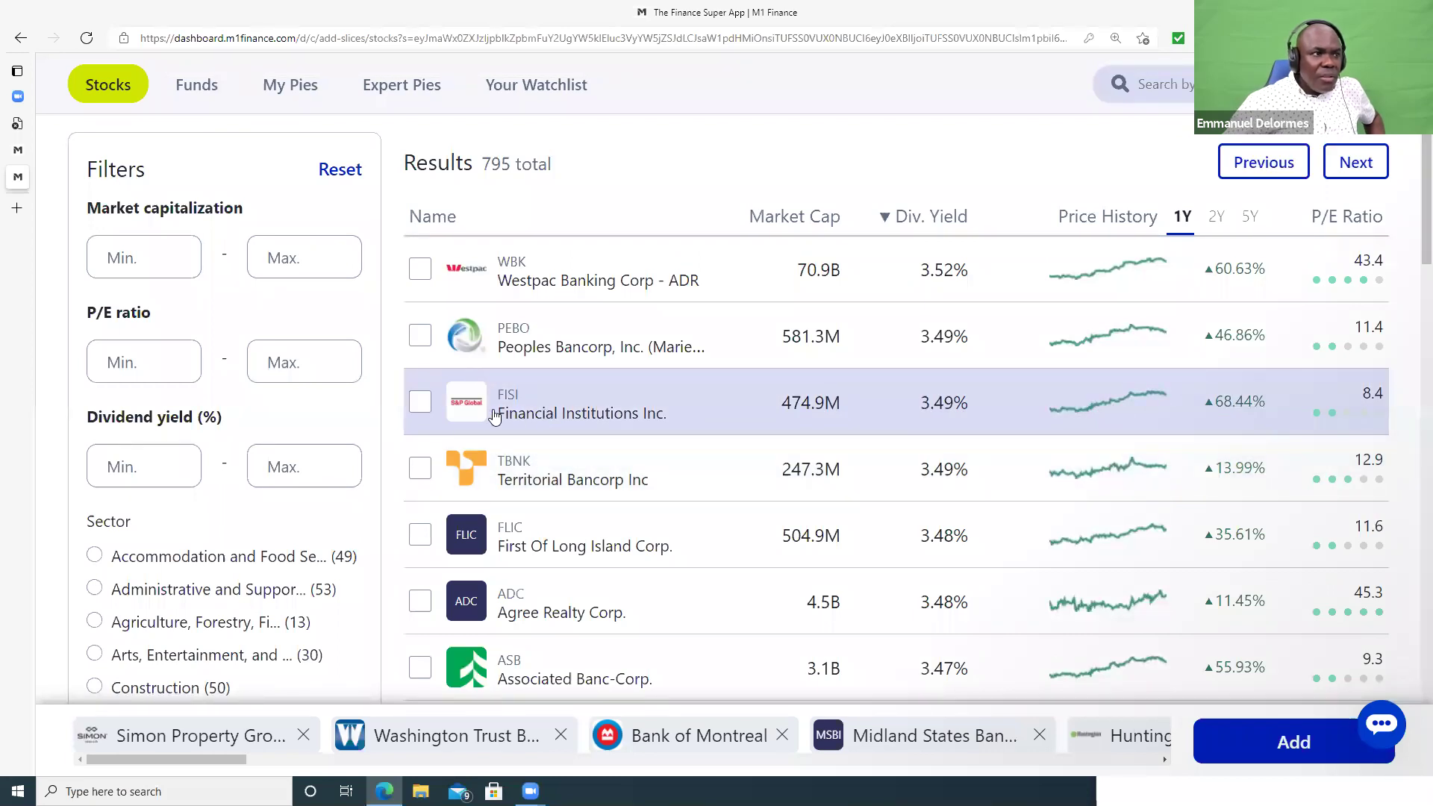
left_click(418, 406)
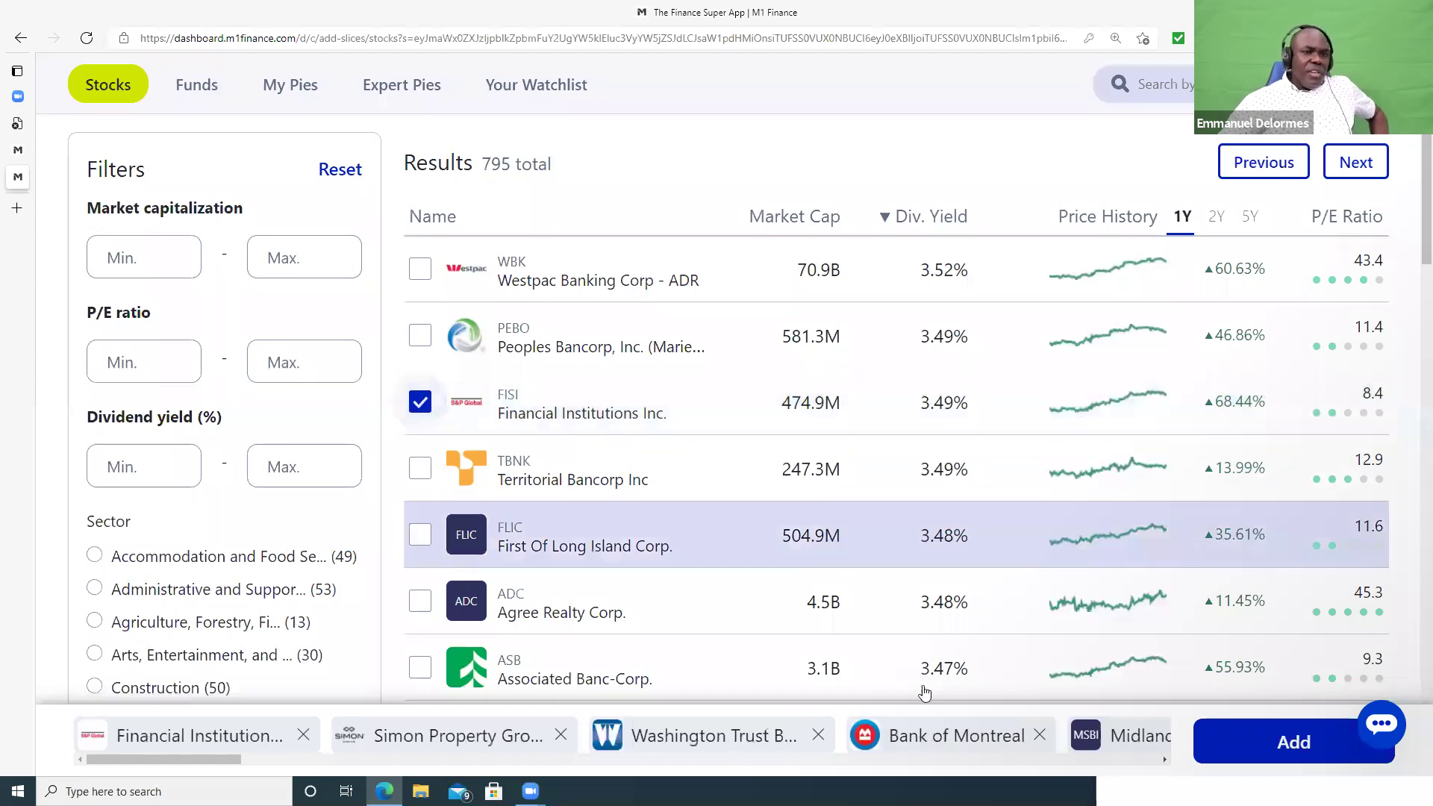
left_click(1292, 751)
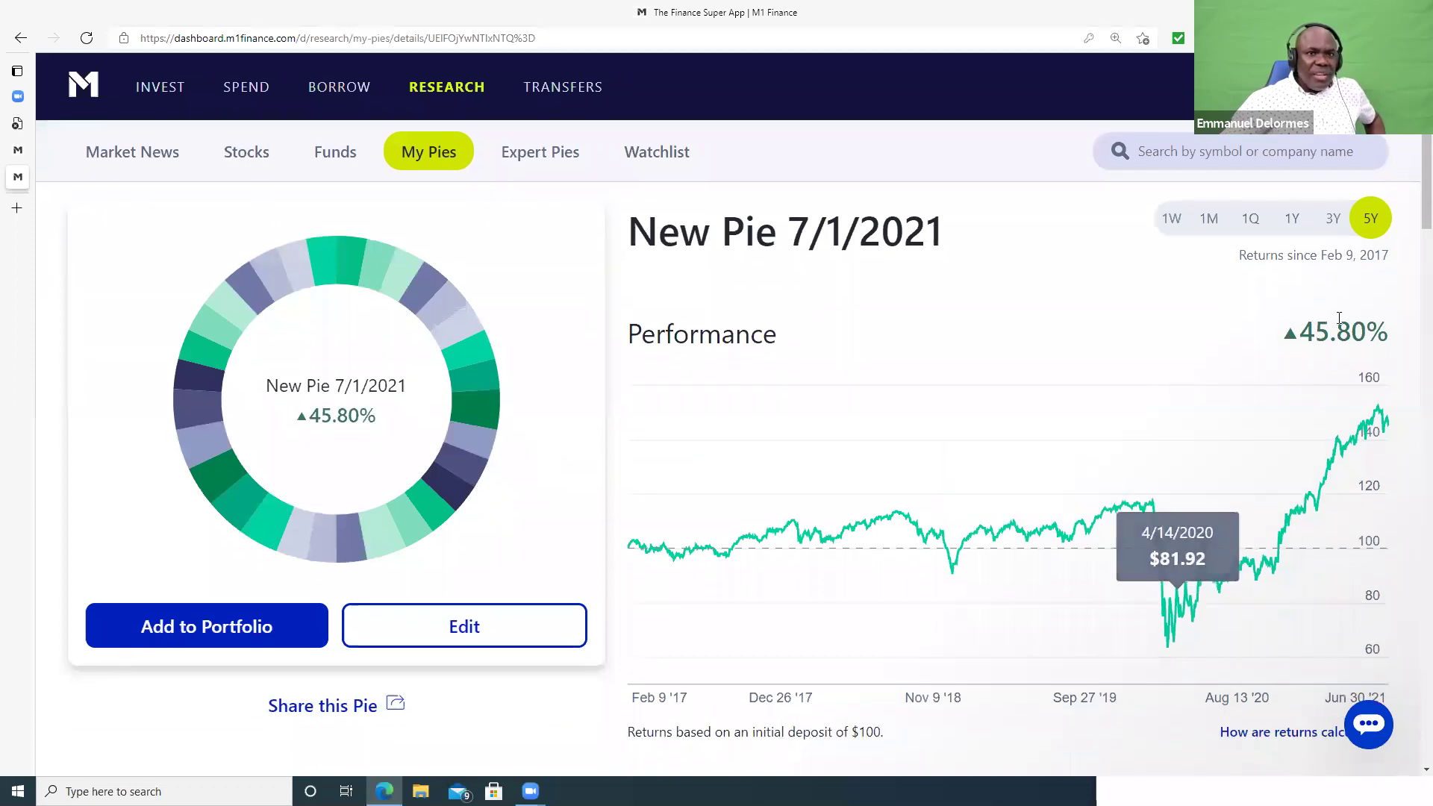
- Review the performance of New Pie 7/1/2021 over 1W, 1M, 1Q, 1Y and 3Y, along with its profile
left_click(1169, 219)
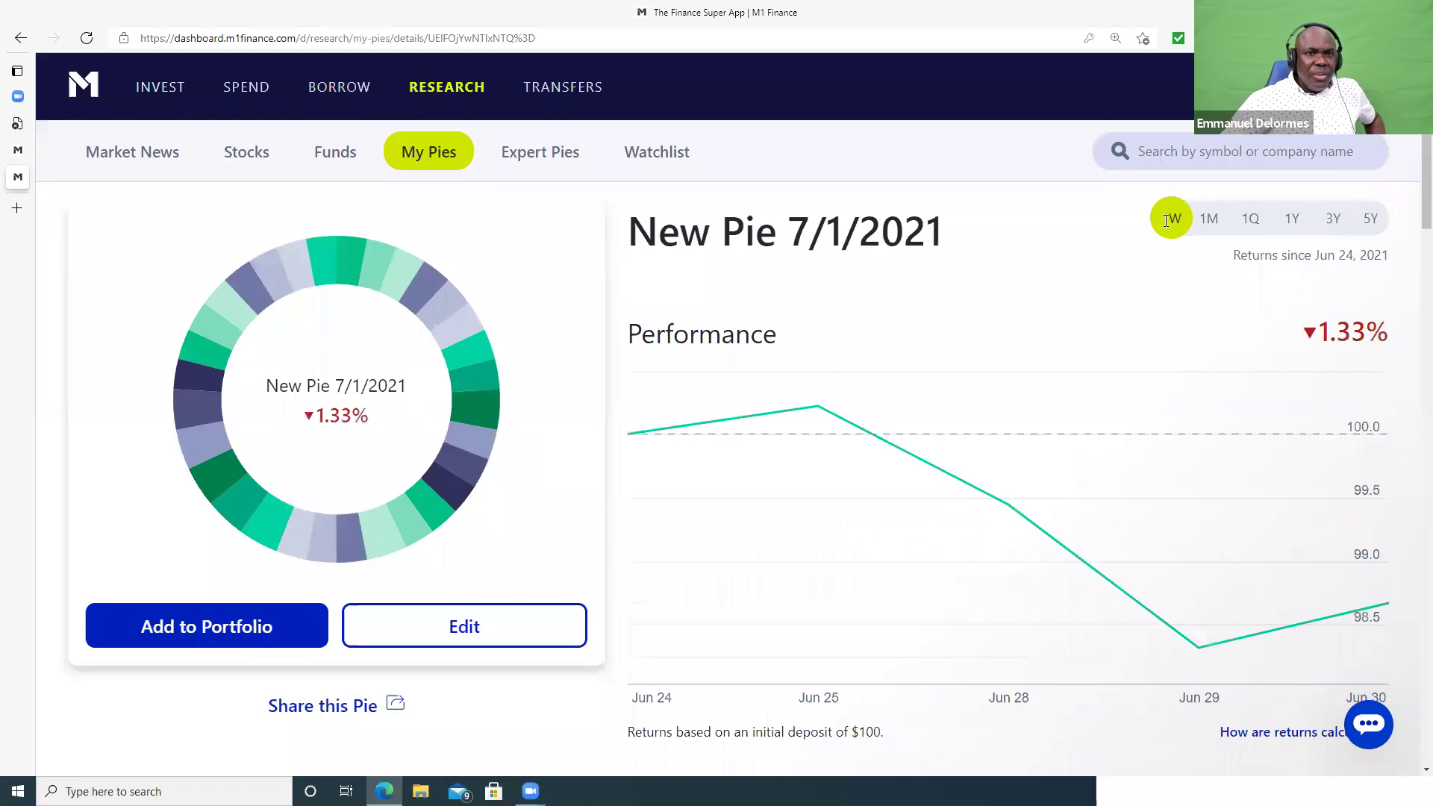
left_click(1205, 219)
left_click(1249, 223)
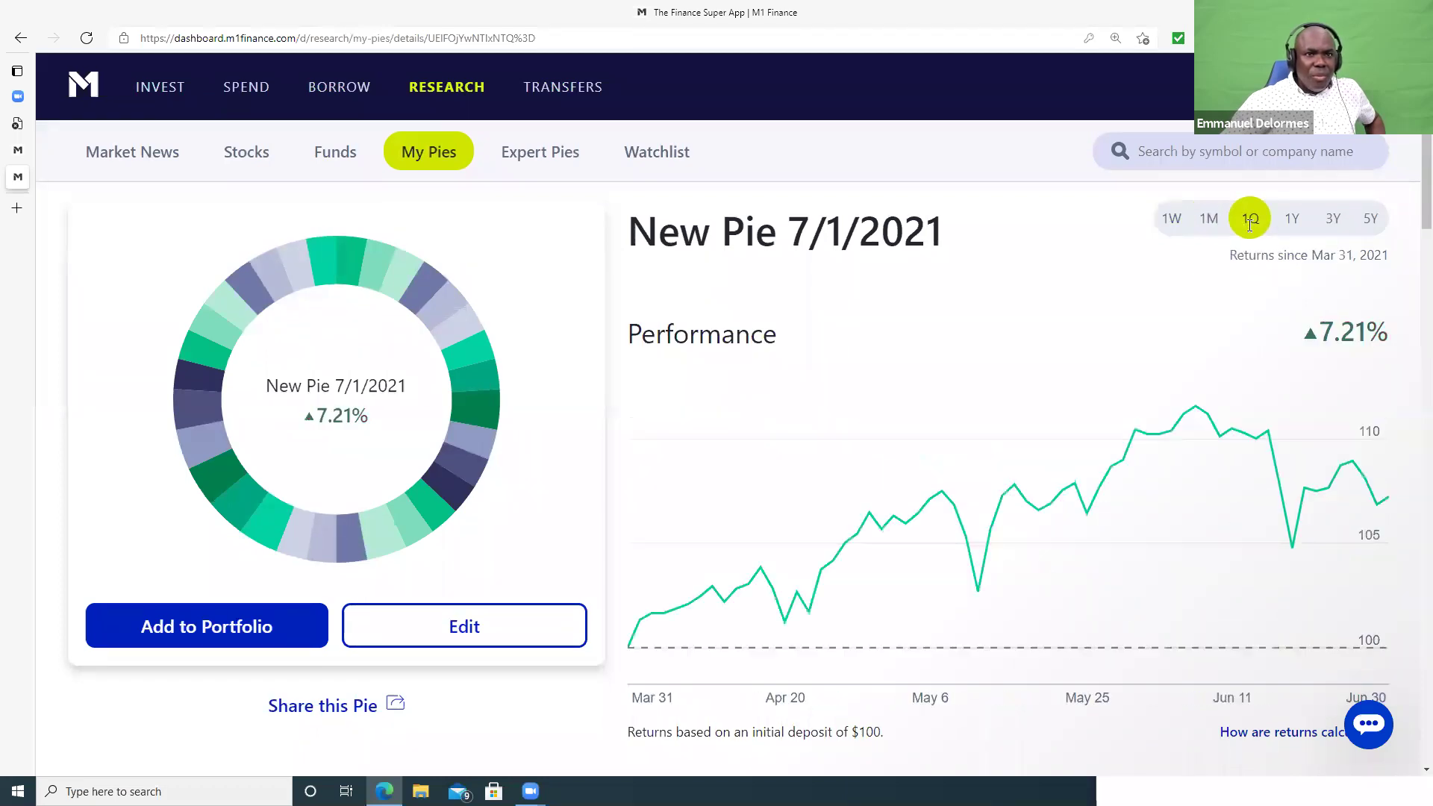
left_click(1288, 224)
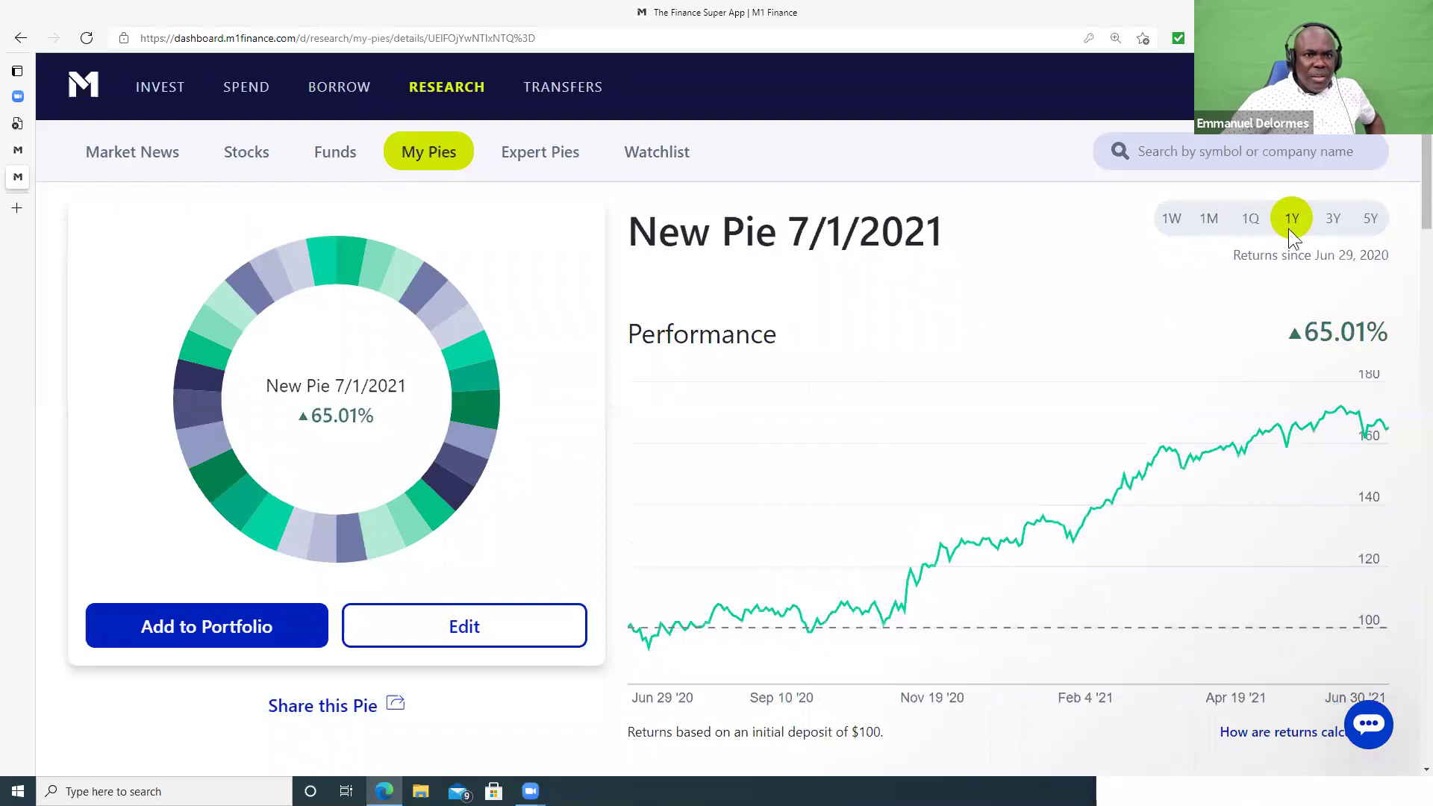
left_click(1335, 225)
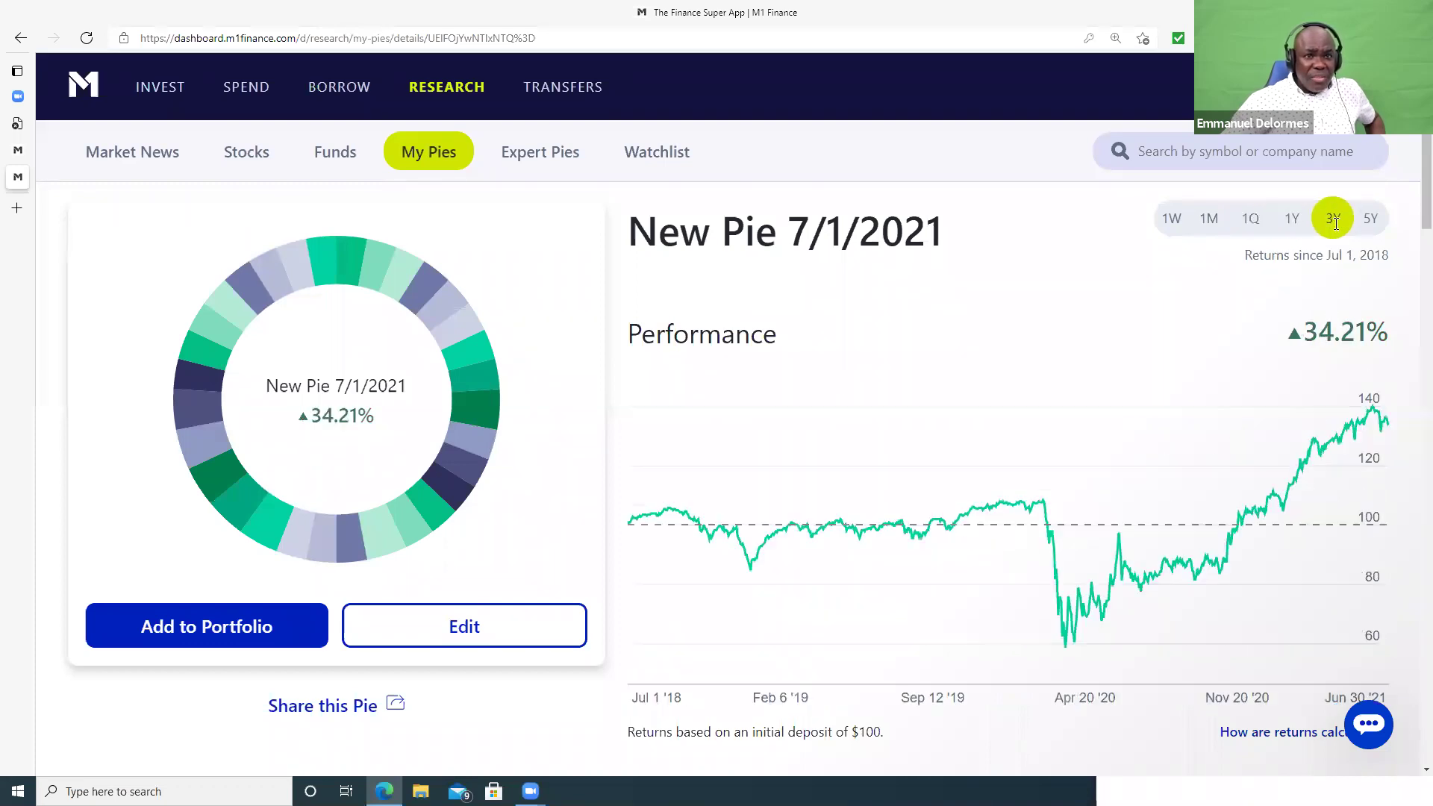
scroll(1105, 313, "down", 5)
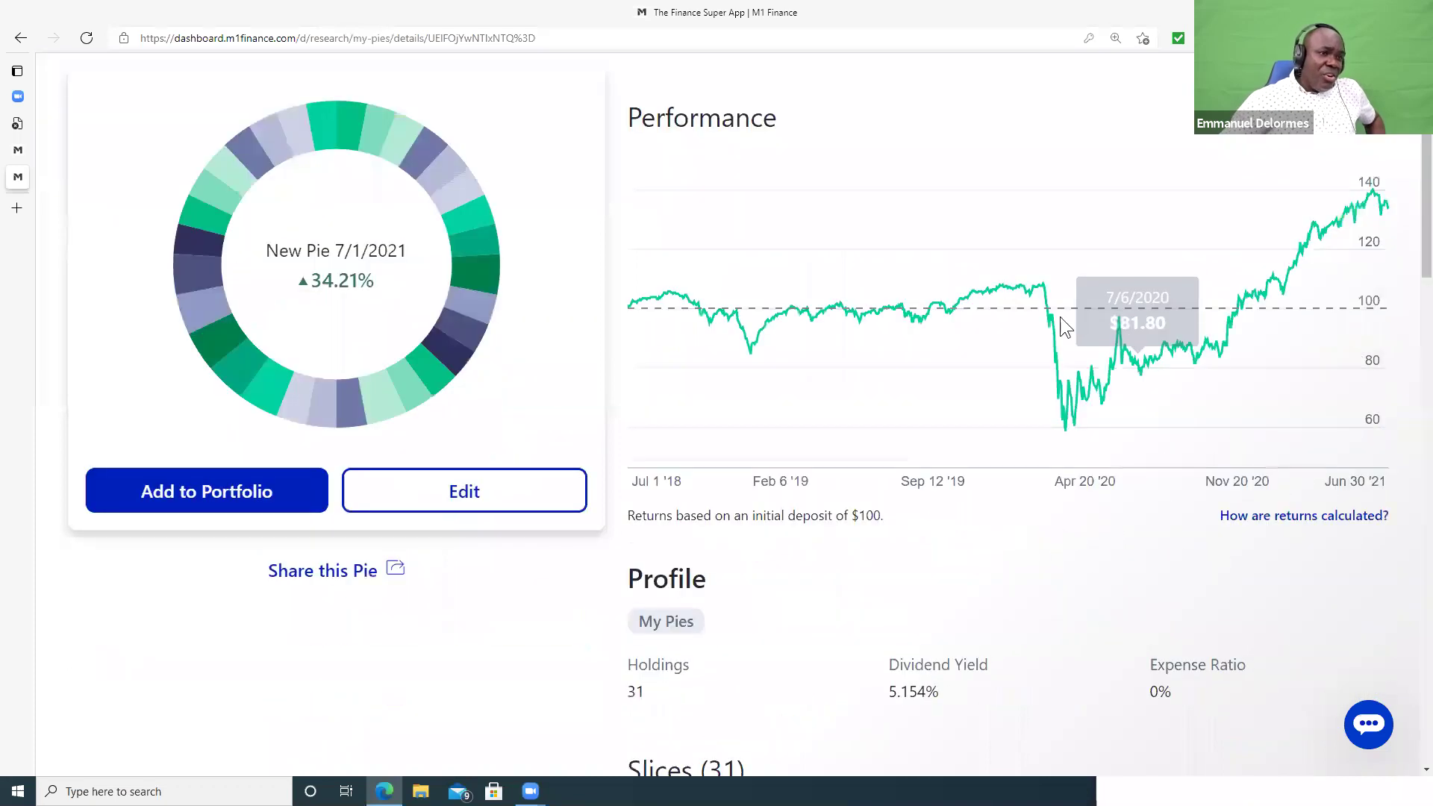
scroll(411, 299, "up", 5)
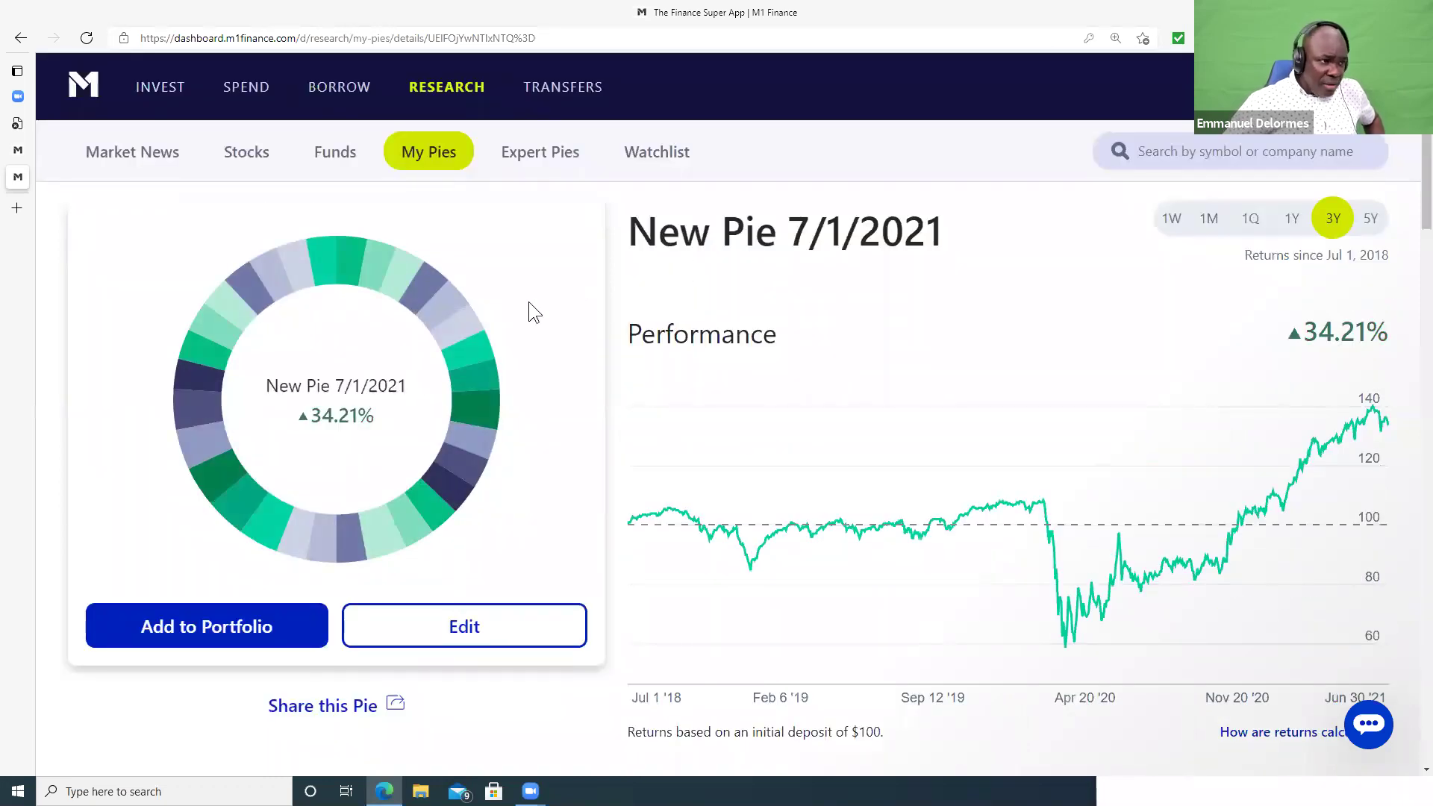
- Add New Pie 7/1/2021 to the portfolio of the second individual Invest account listed
scroll(547, 293, "down", 5)
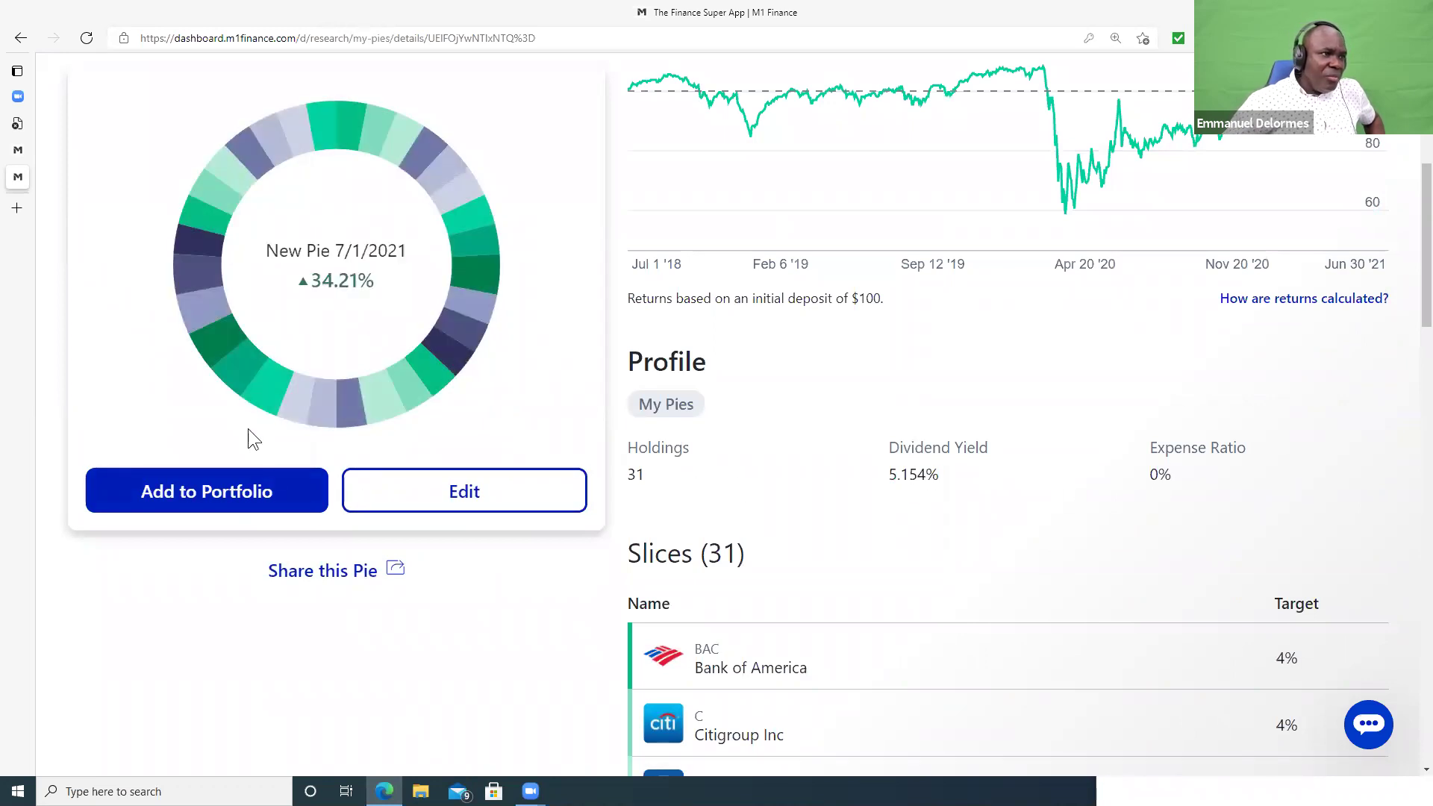
left_click(198, 497)
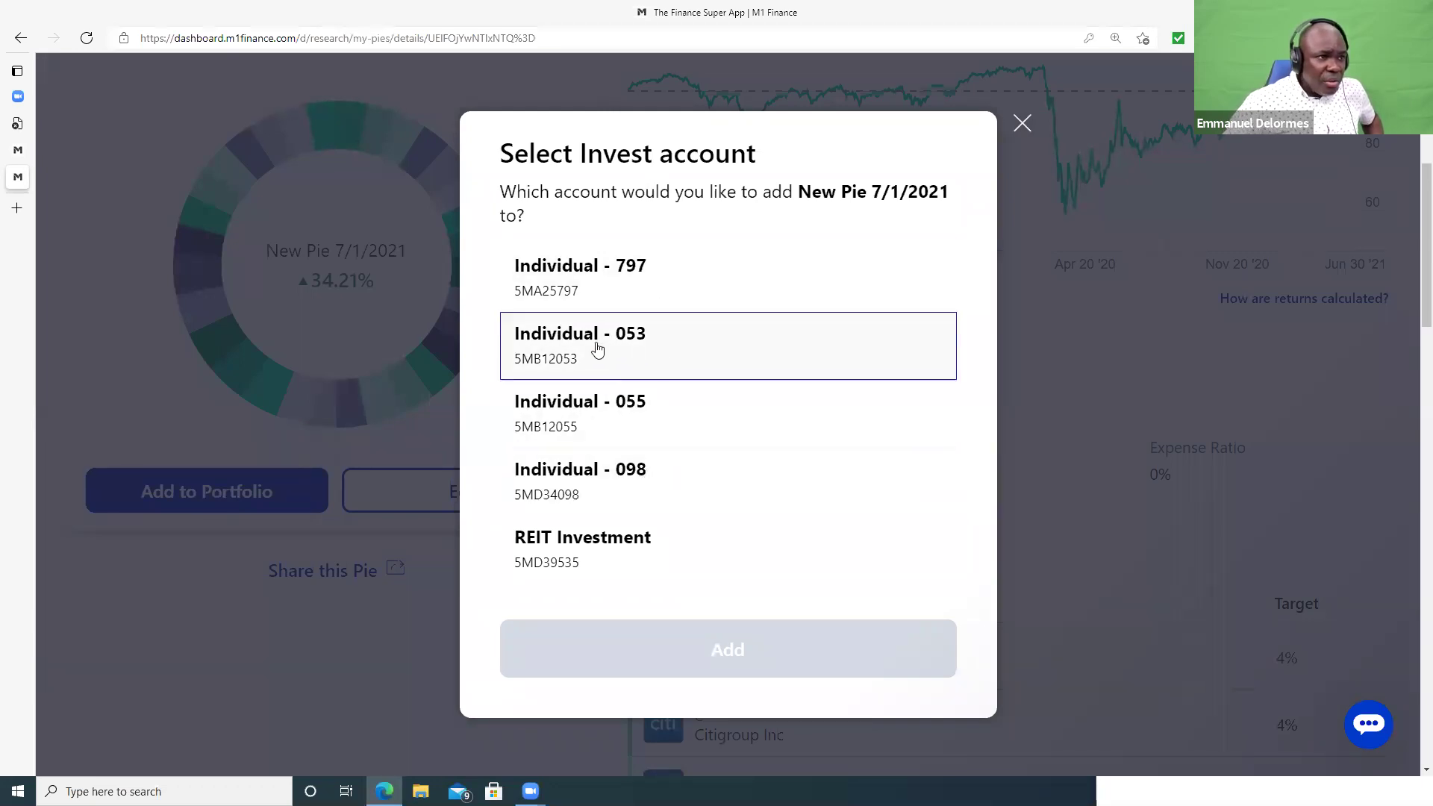
left_click(769, 359)
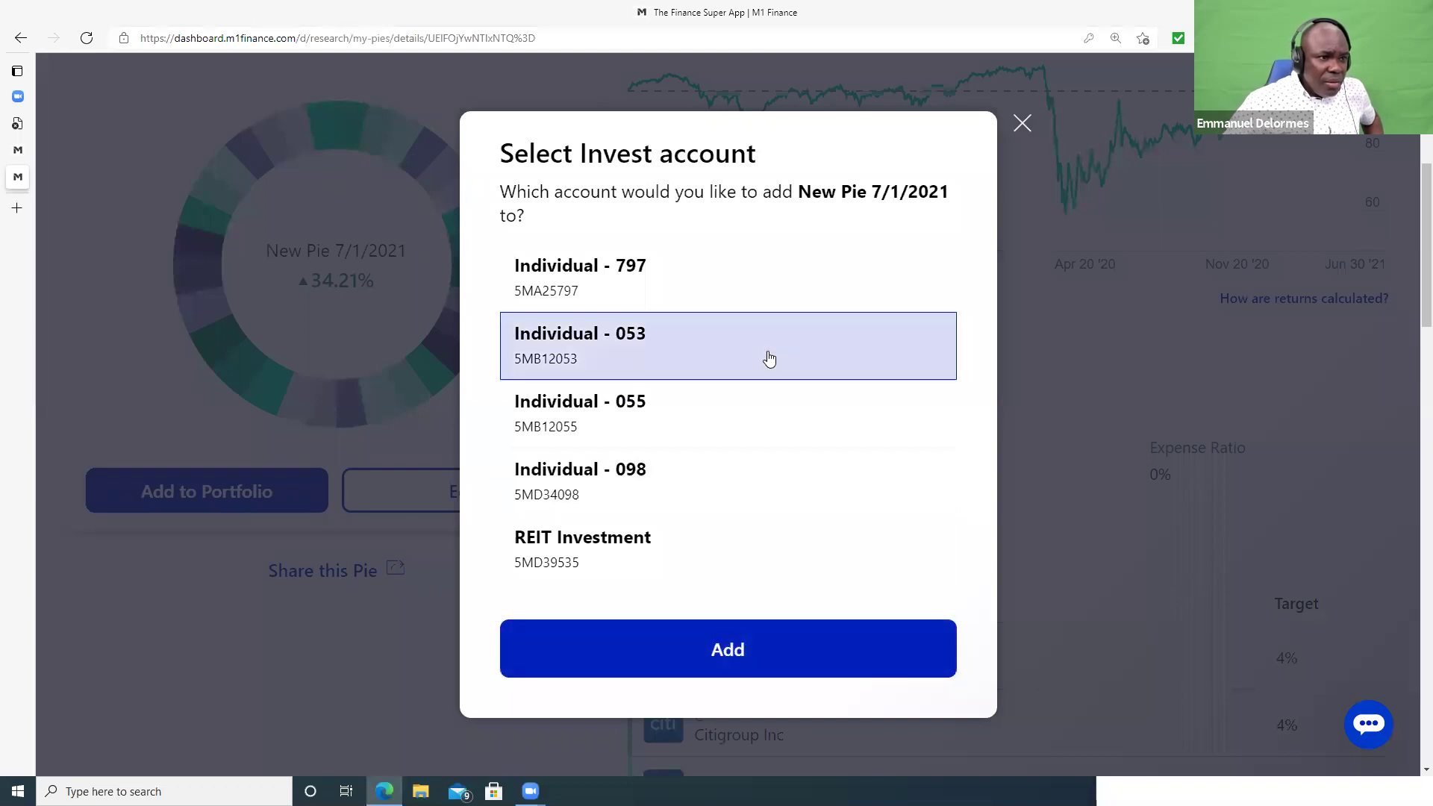
left_click(726, 657)
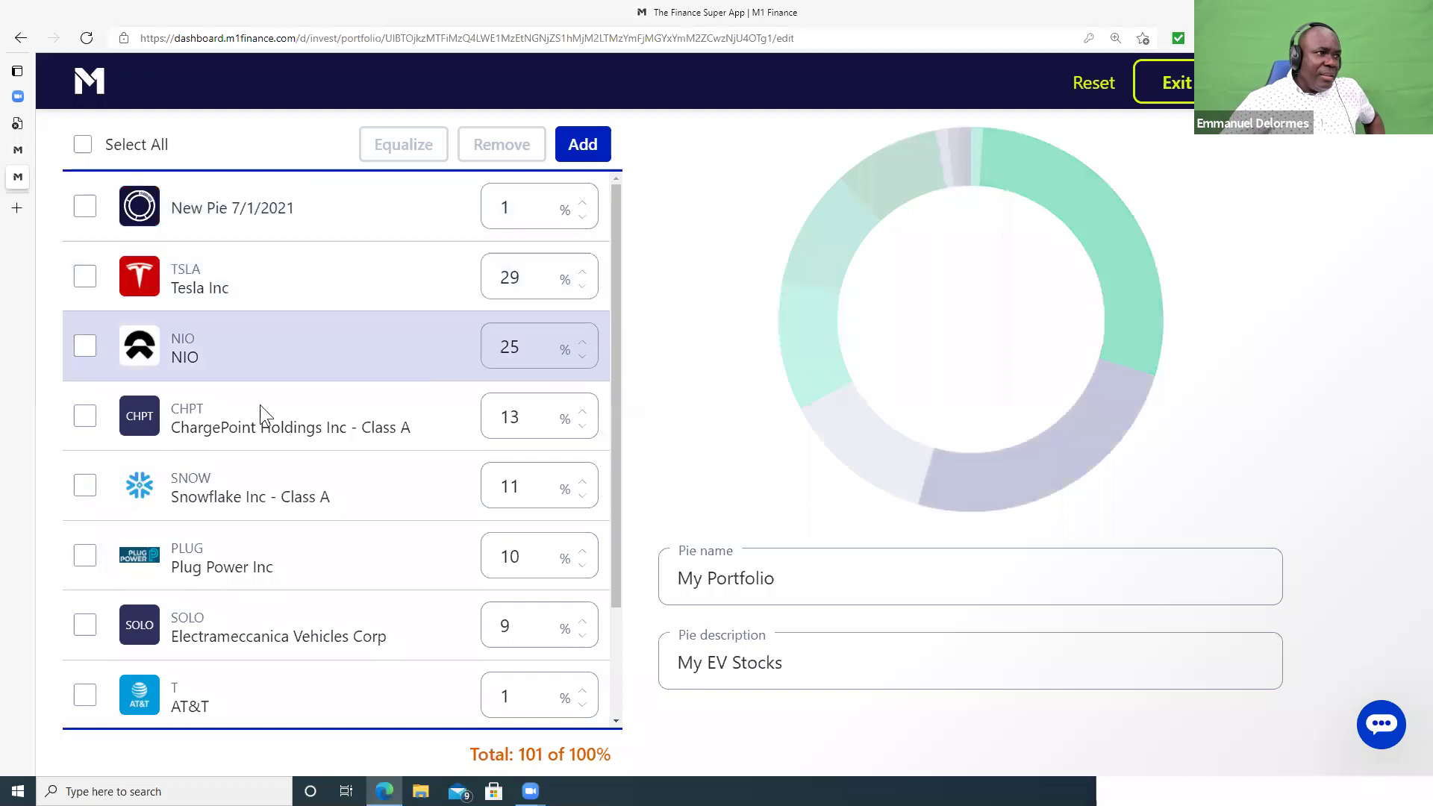
- Set the target of Electrameccanica Vehicles Corp (SOLO) in My Portfolio to 8%
scroll(358, 590, "down", 1)
scroll(361, 603, "down", 1)
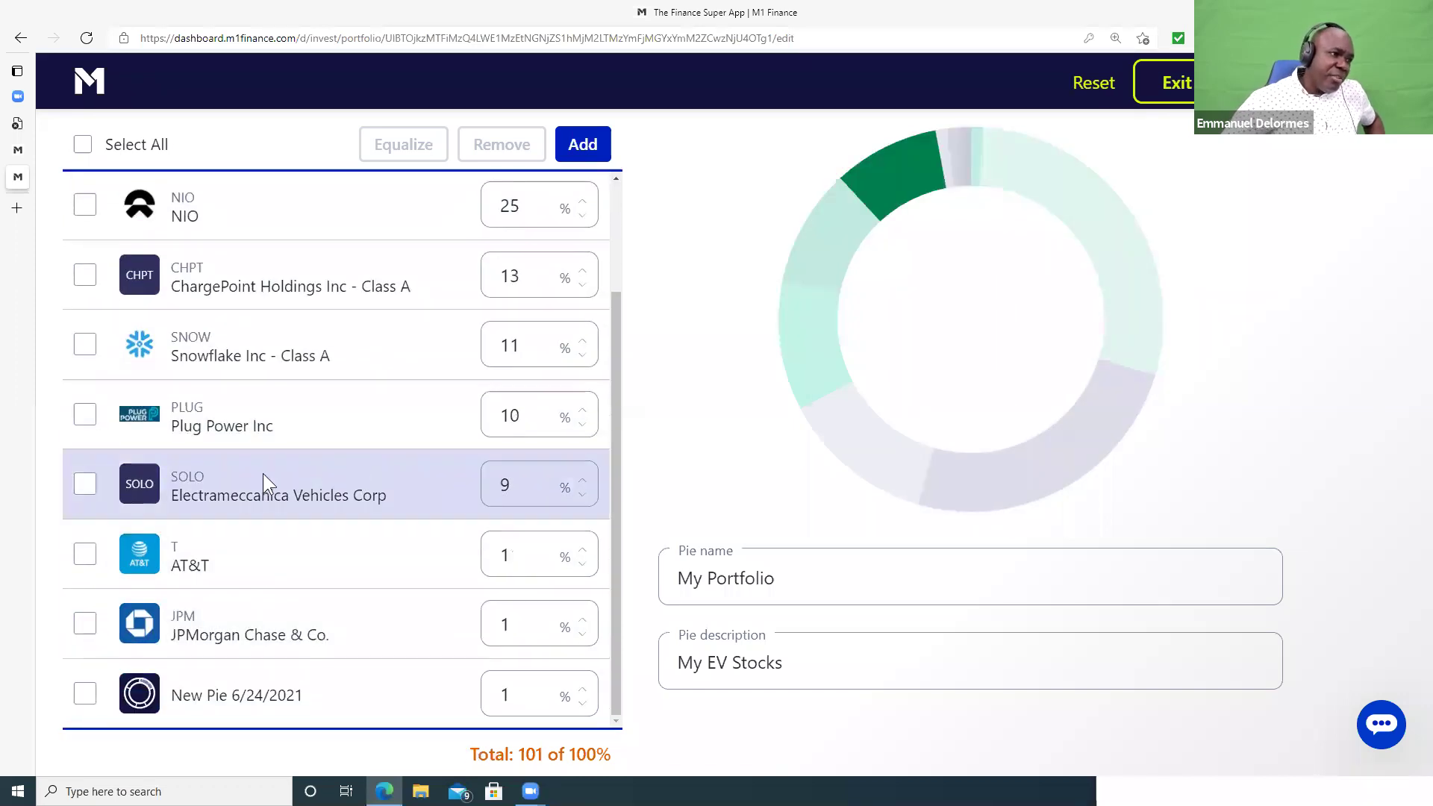
left_click(581, 496)
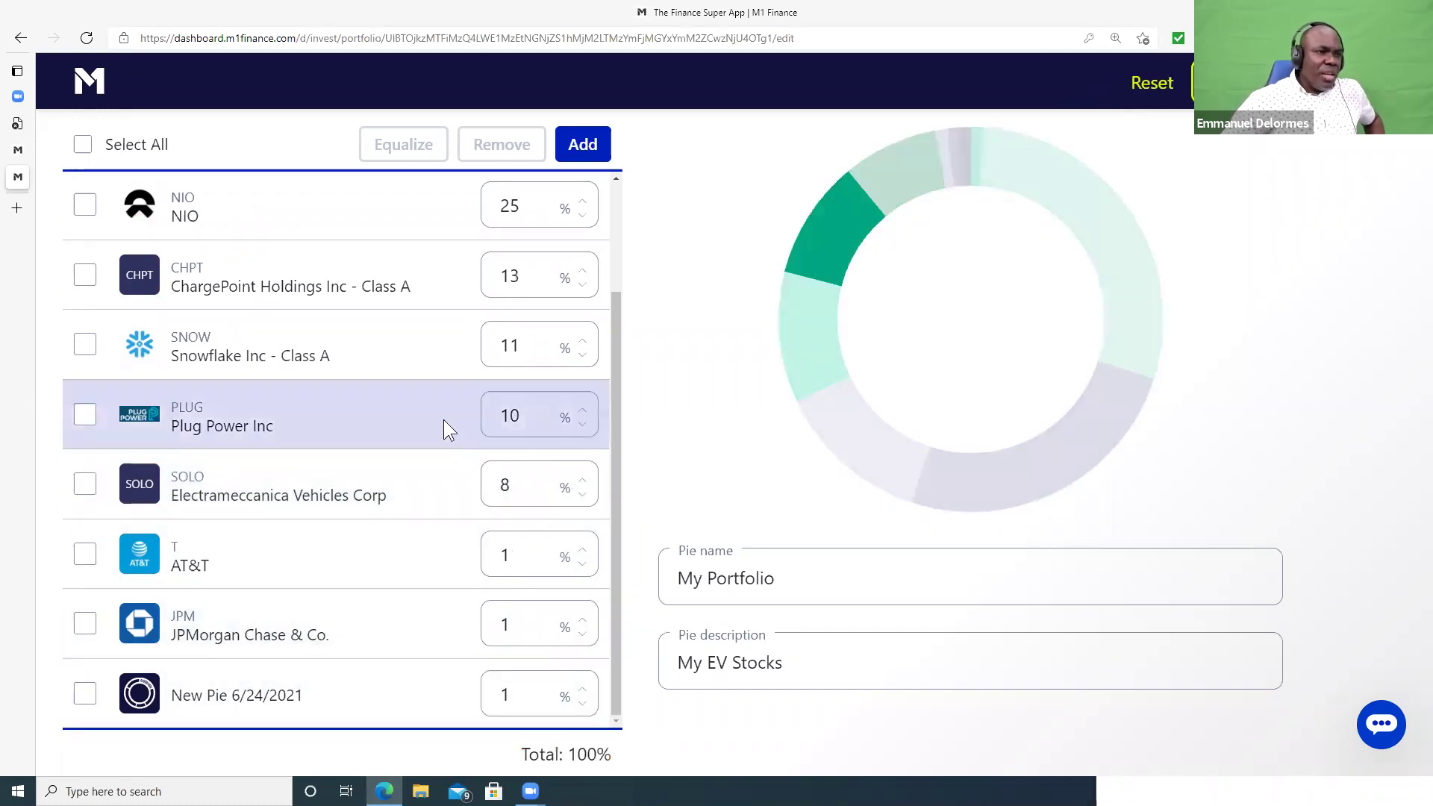
scroll(443, 420, "up", 2)
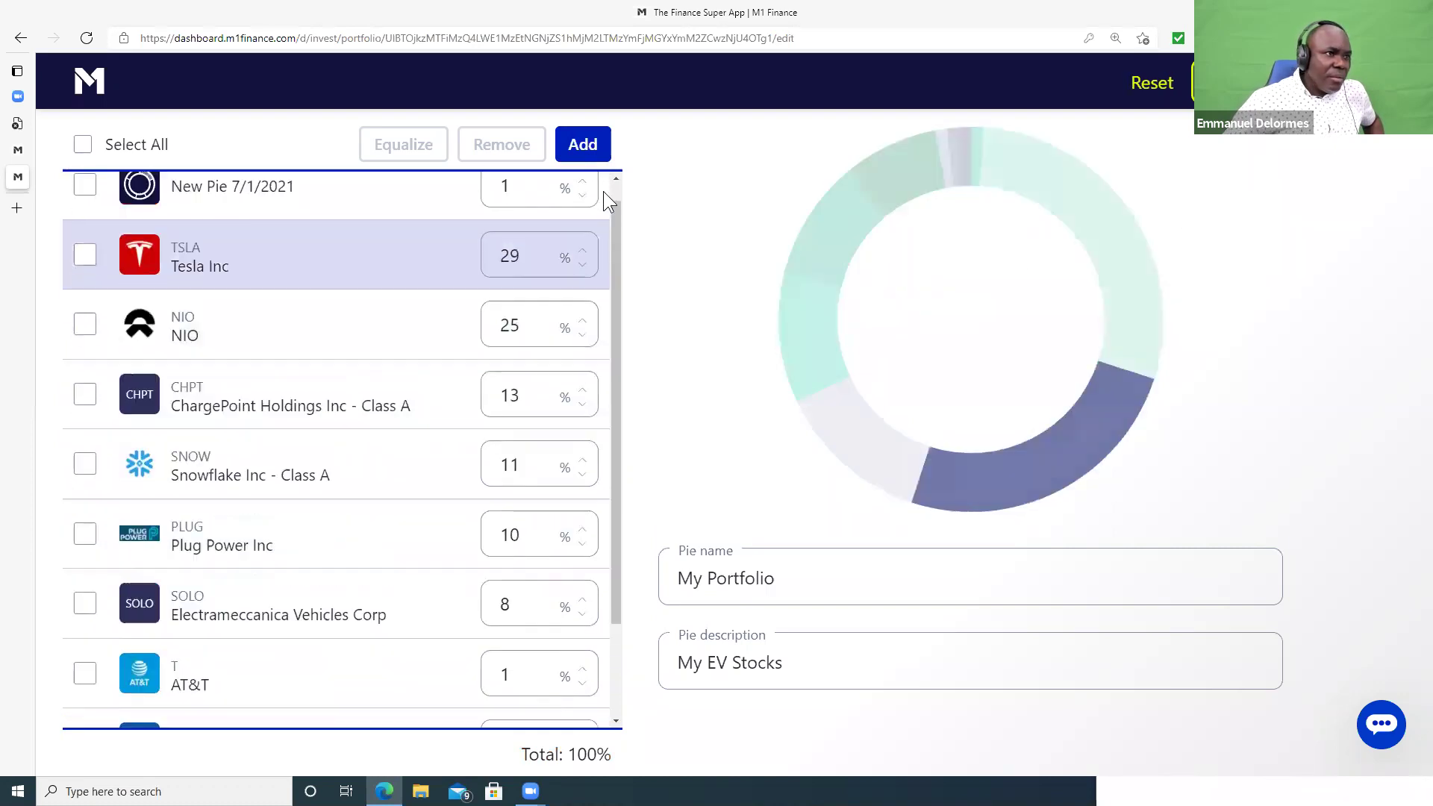
left_click(586, 147)
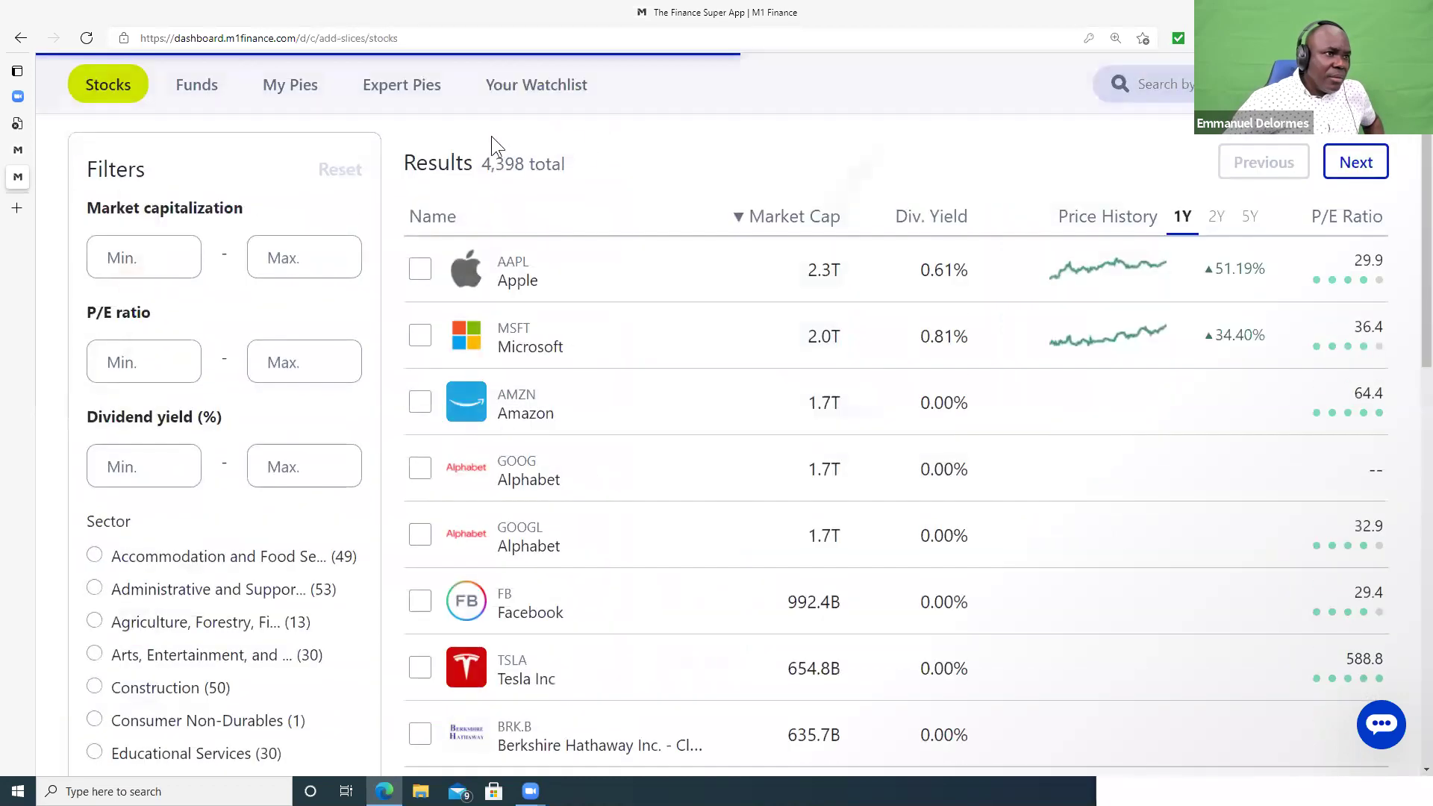
left_click(20, 39)
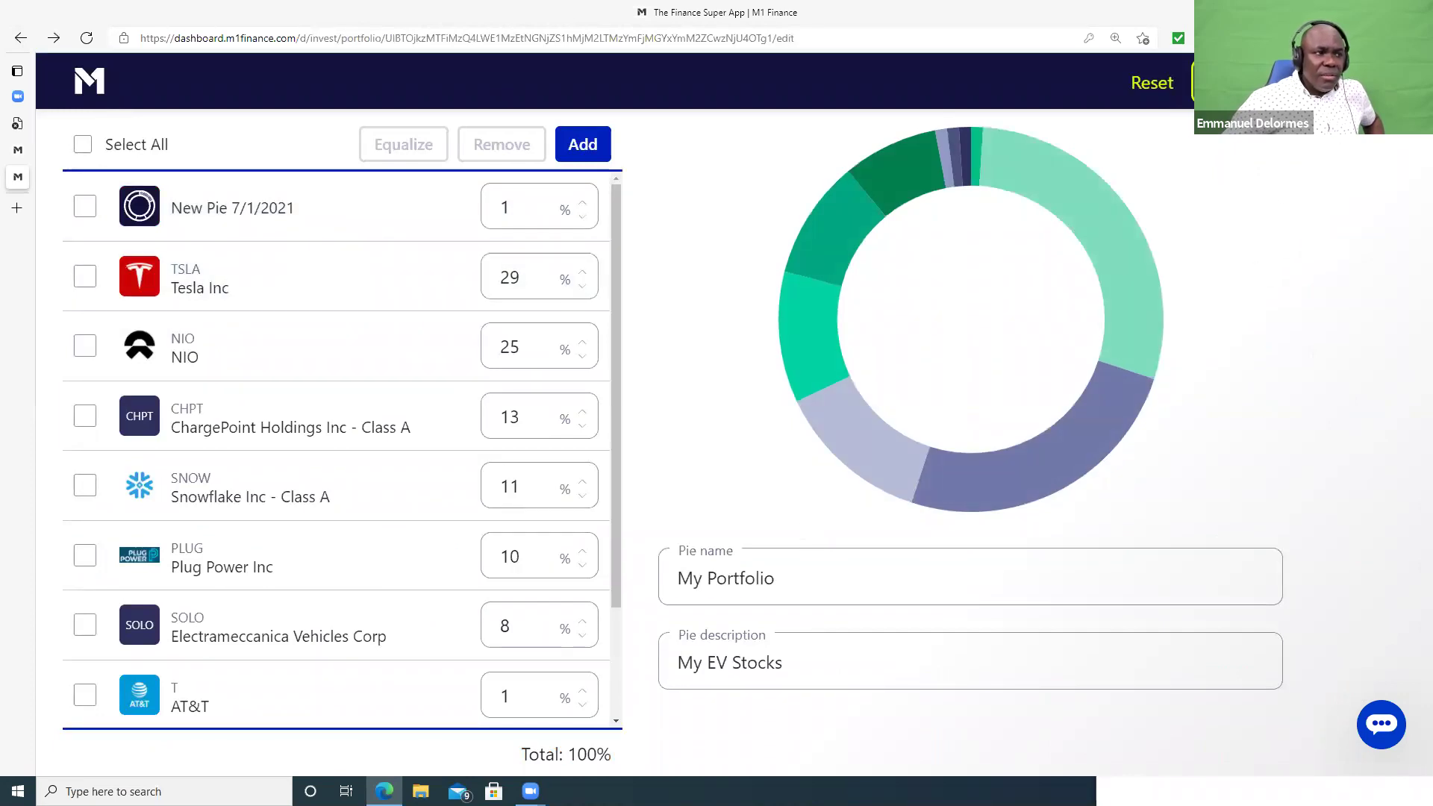
- Save and confirm the changes to My Portfolio, and open its New Pie 7/1/2021 slice
left_click(1232, 83)
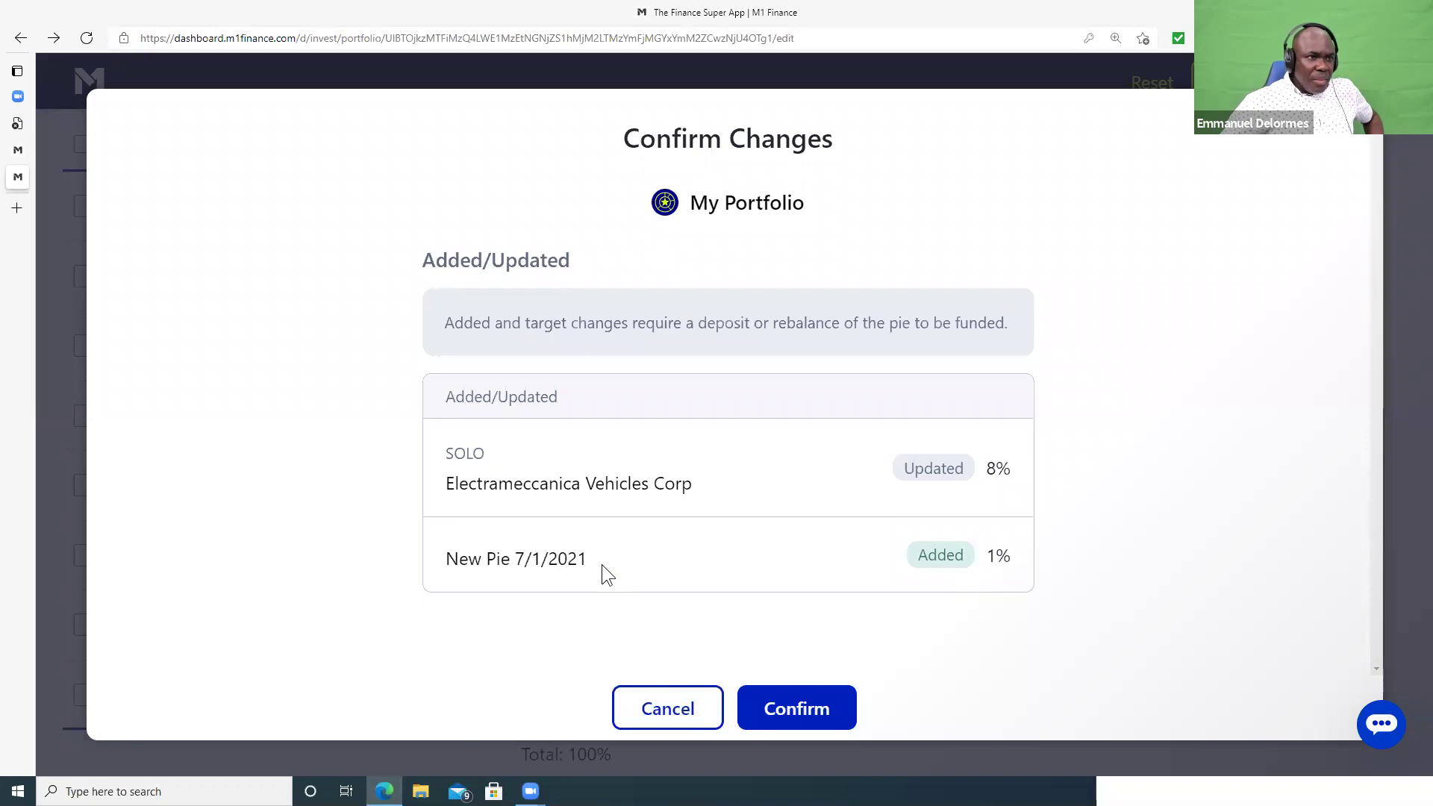
left_click(787, 712)
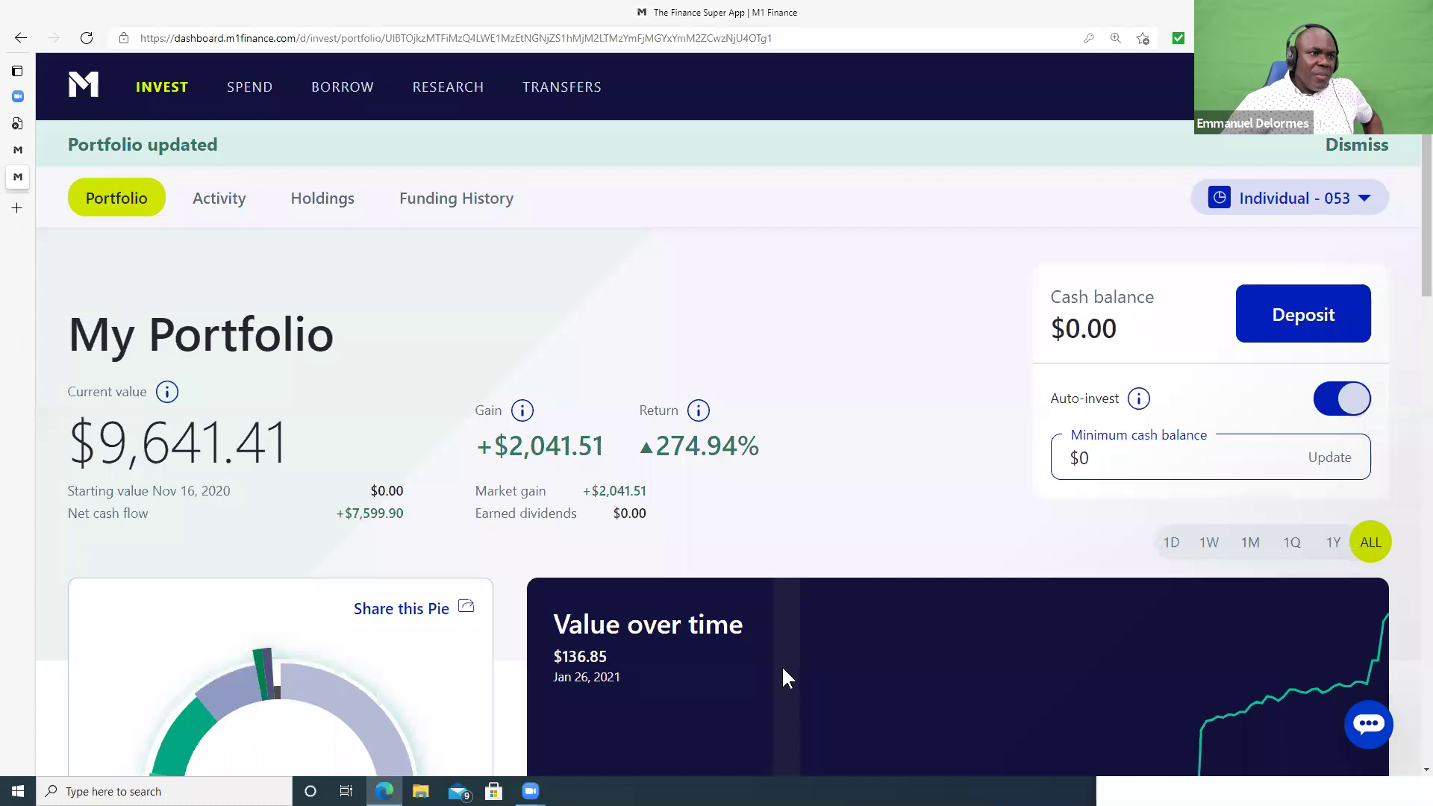
scroll(1012, 369, "down", 20)
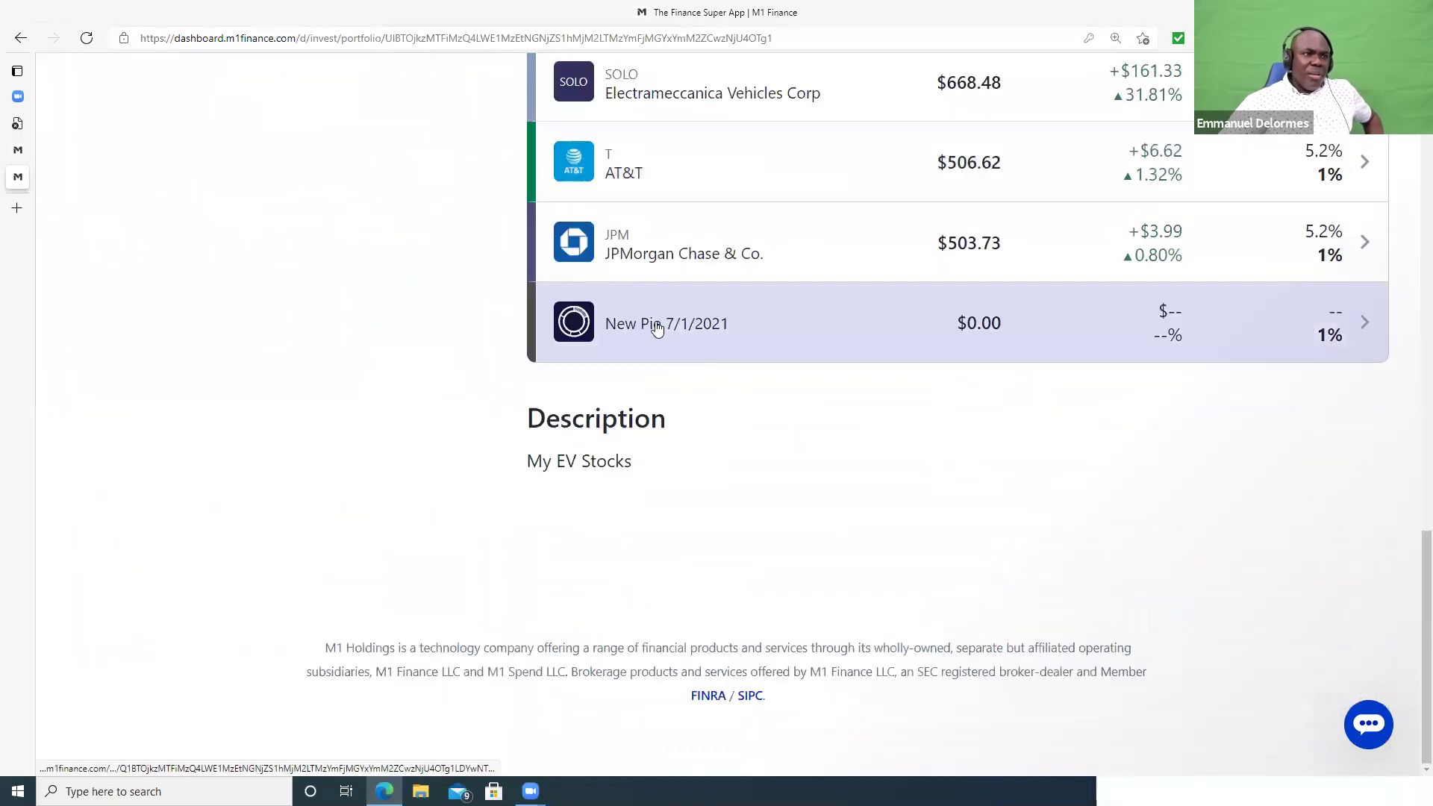
left_click(772, 337)
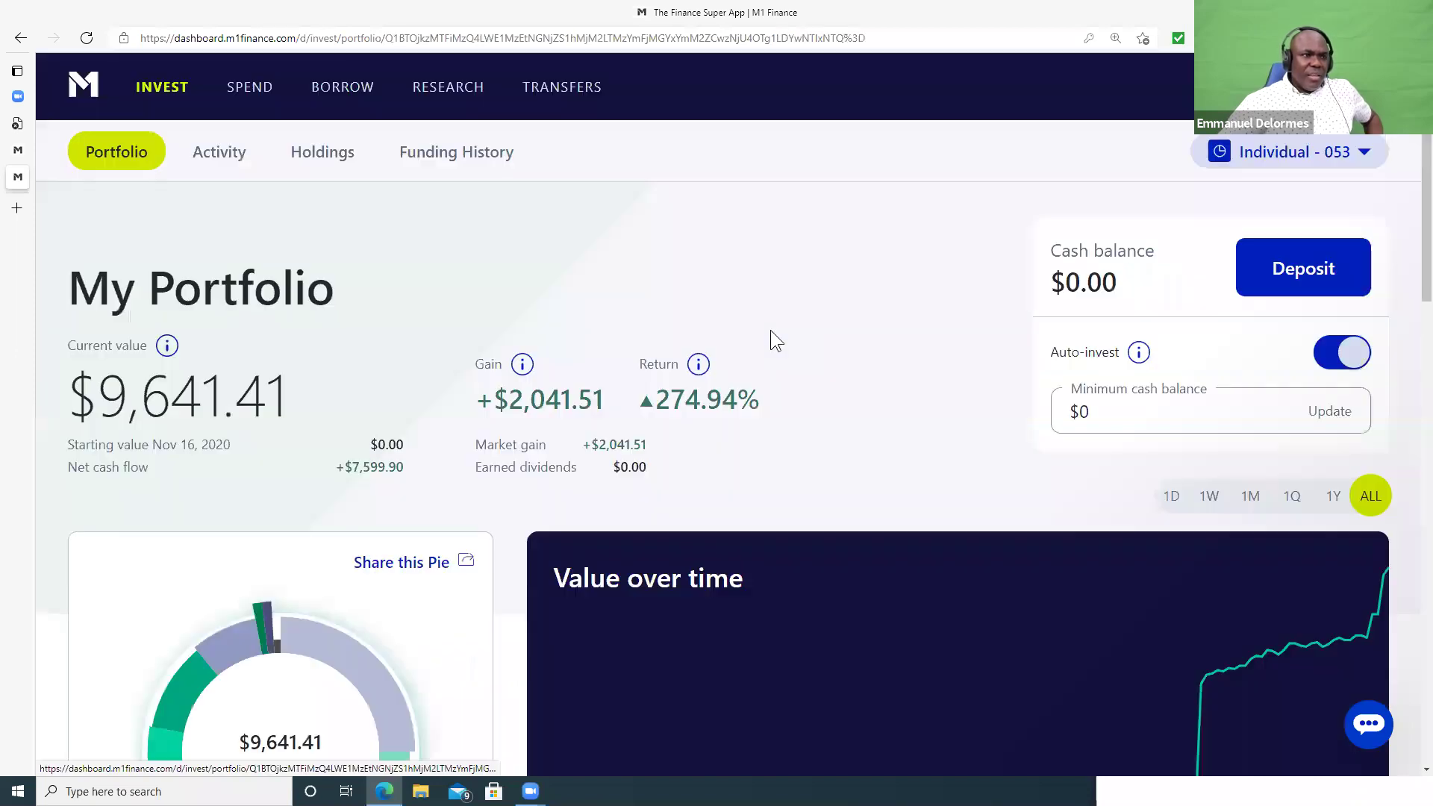
- Examine the slices of New Pie 7/1/2021 with their values and target percentages
scroll(457, 408, "down", 6)
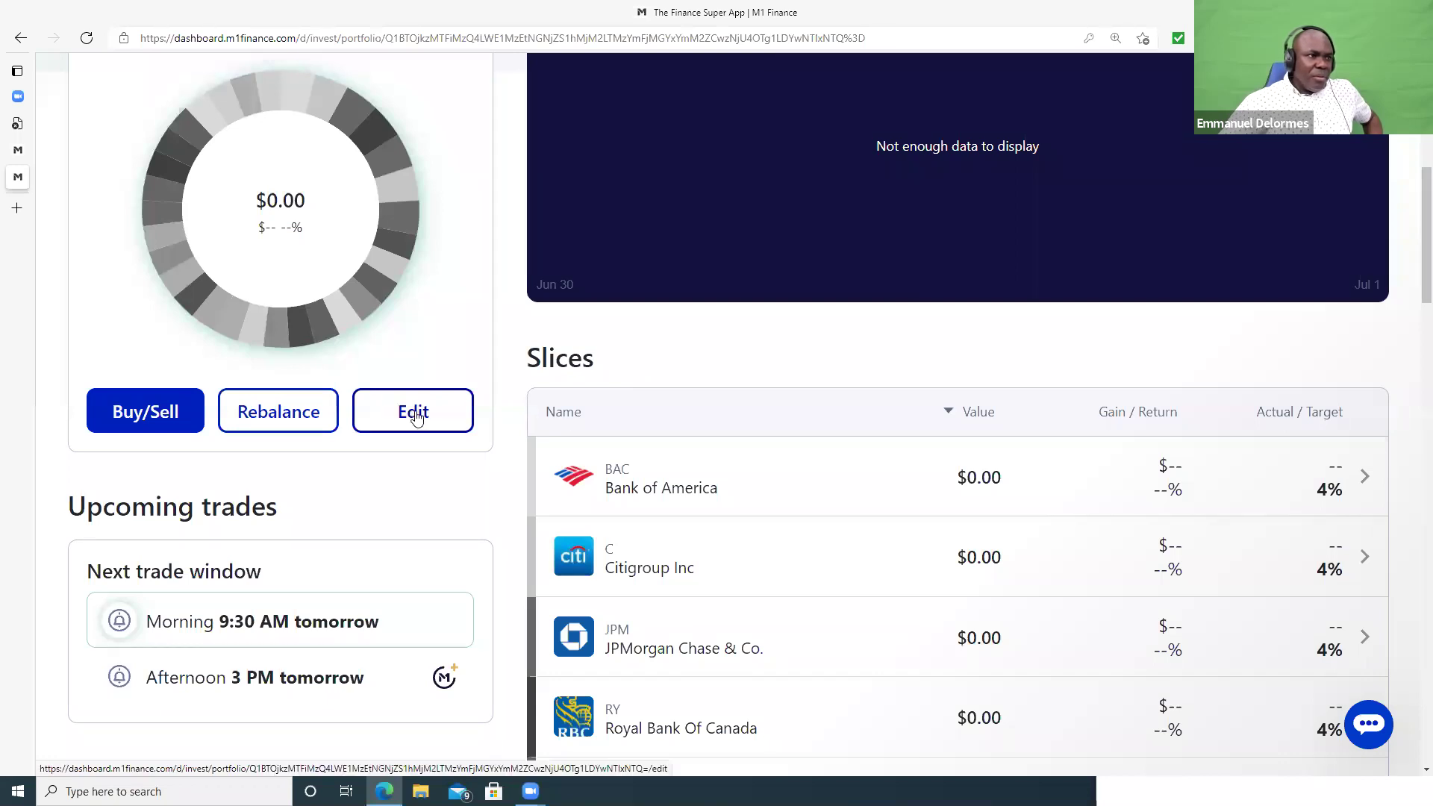
scroll(632, 438, "down", 20)
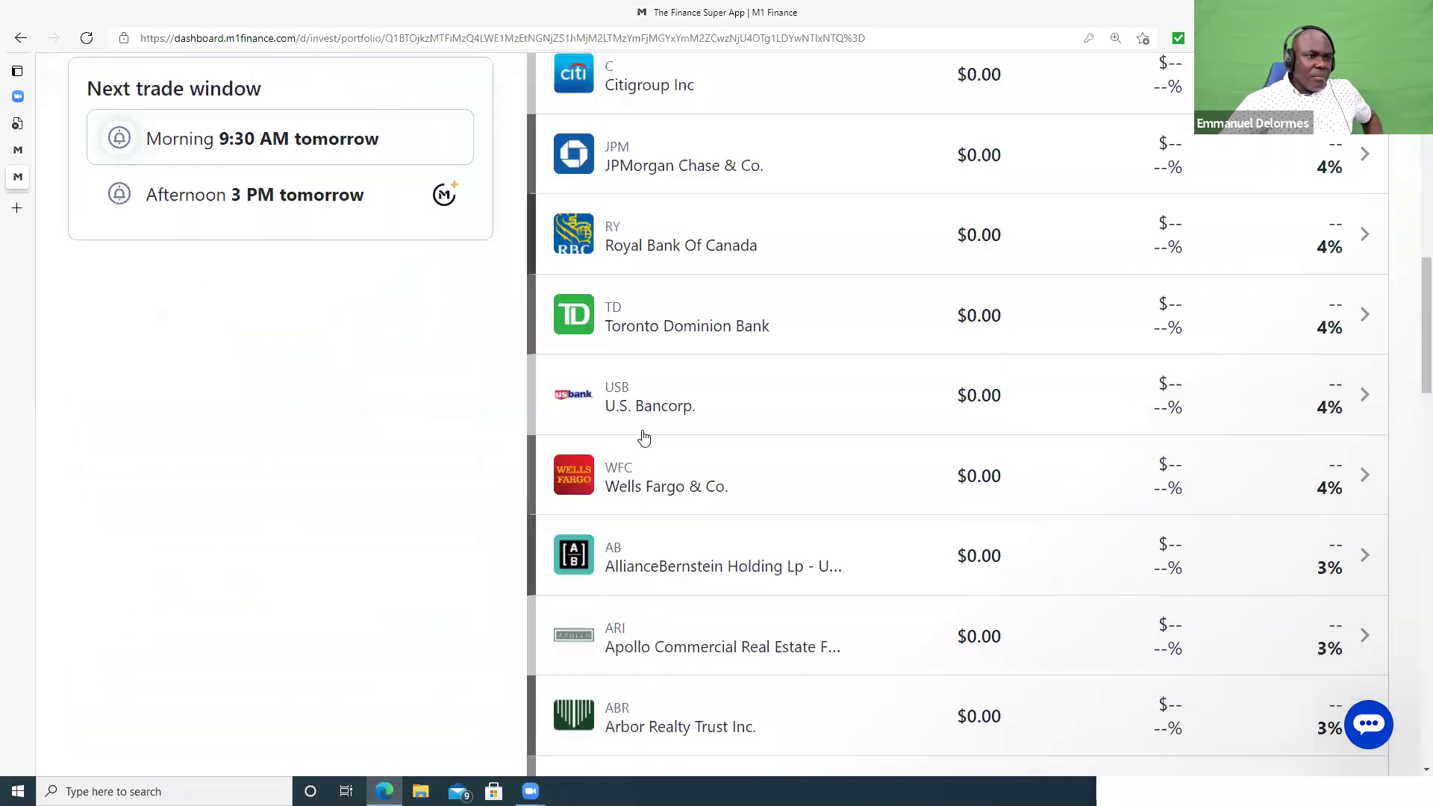
scroll(649, 424, "down", 8)
scroll(657, 403, "up", 20)
scroll(683, 382, "up", 15)
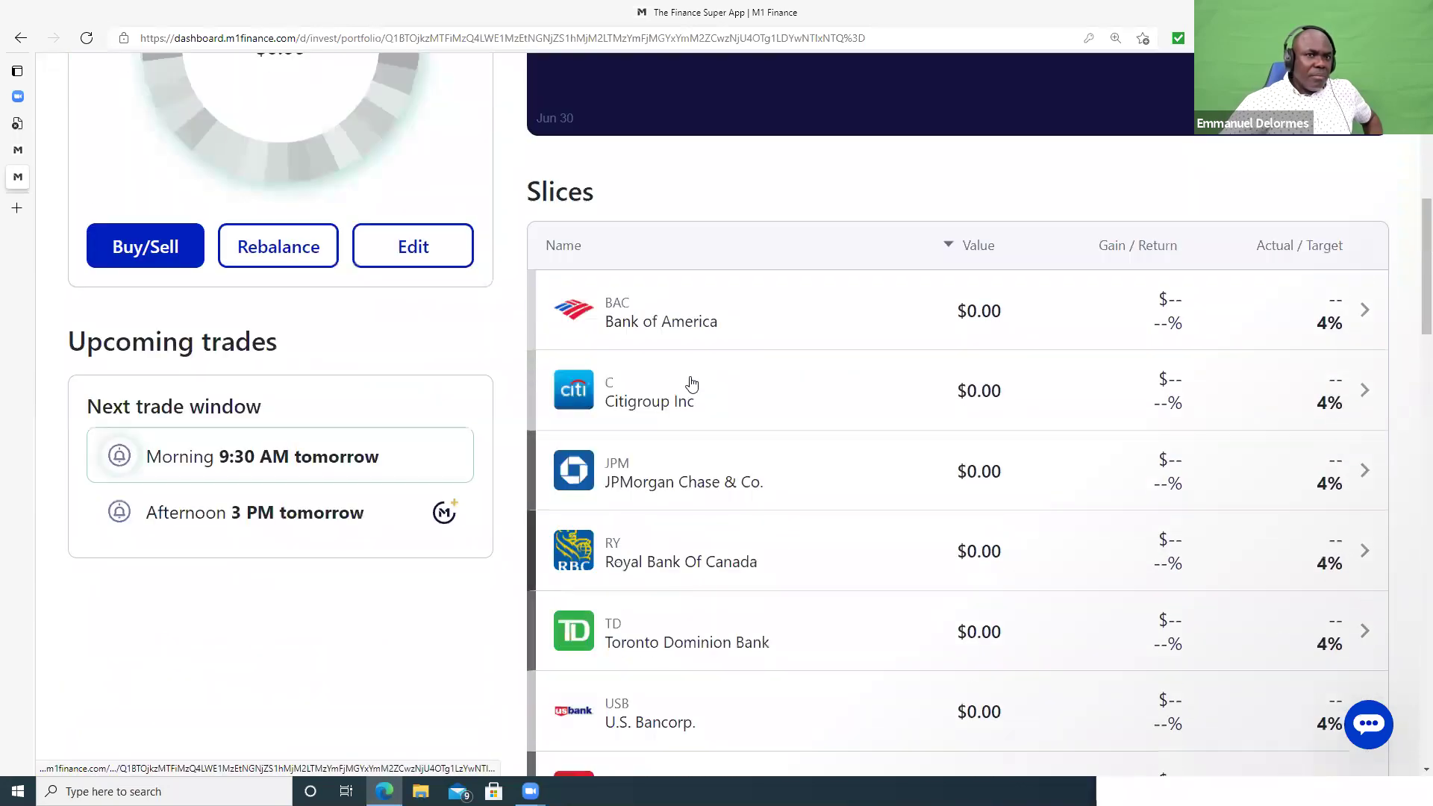
scroll(691, 375, "down", 4)
scroll(702, 358, "down", 3)
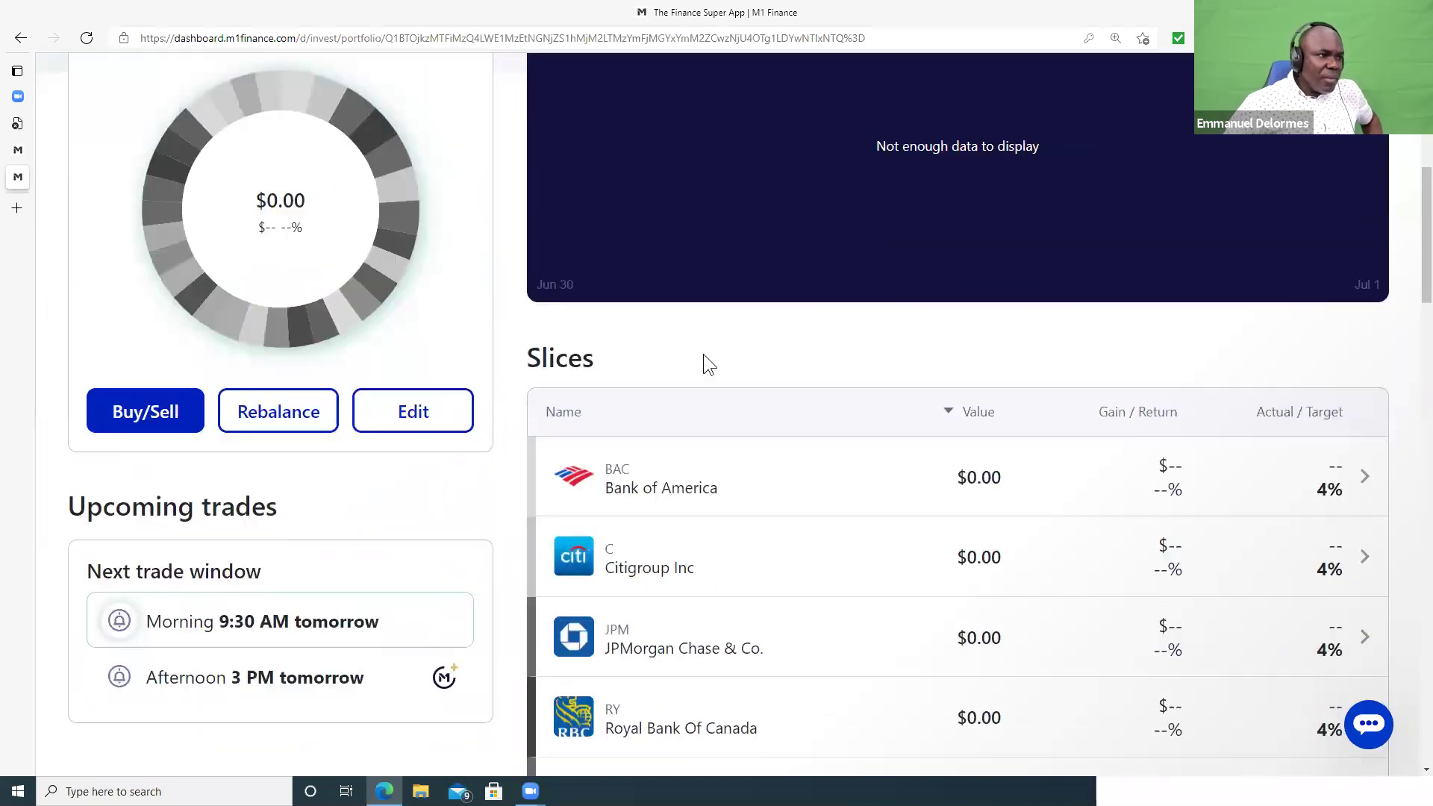
scroll(686, 354, "up", 7)
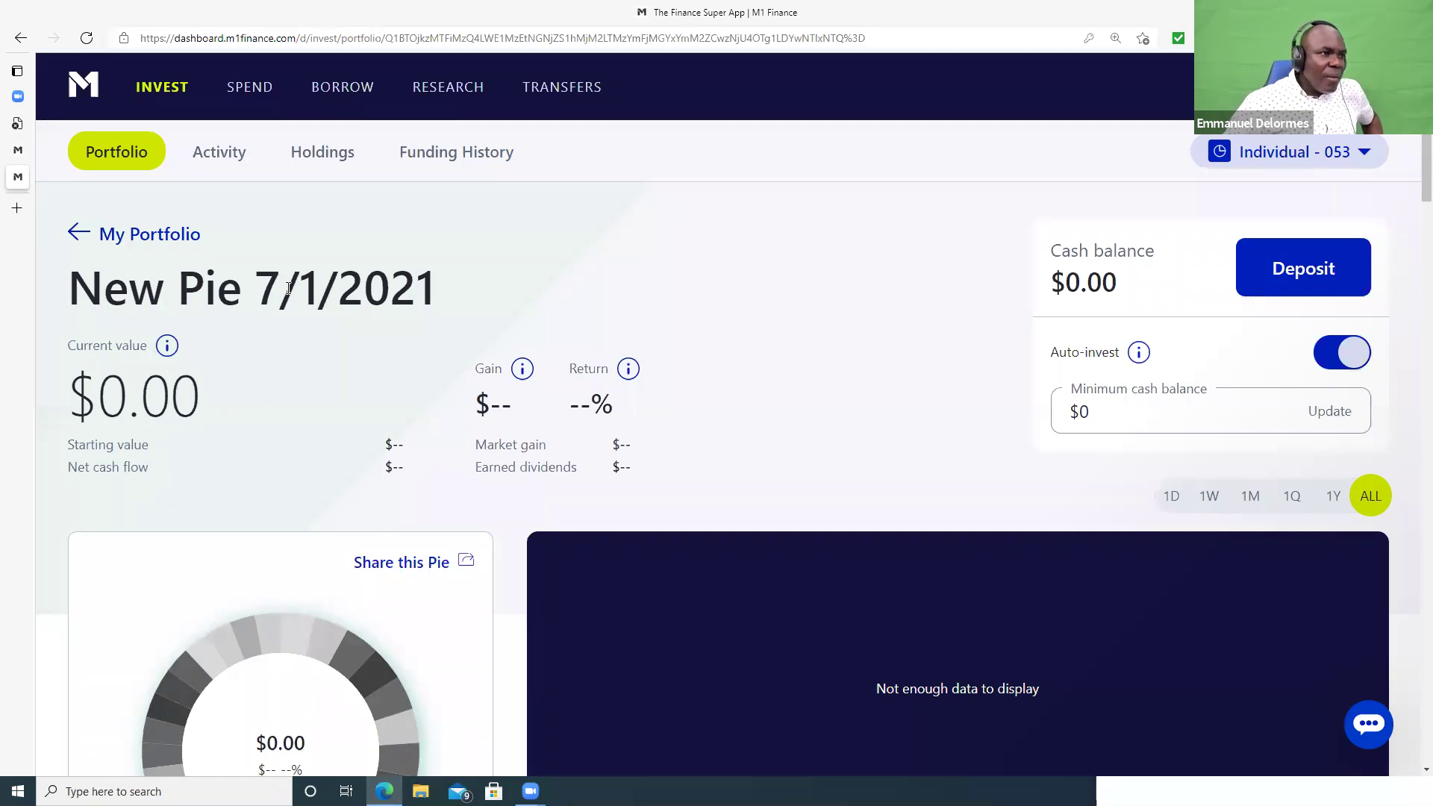
- Edit New Pie 7/1/2021, renaming it High Dividend Stocks and setting its description to Risky Investment
scroll(288, 288, "down", 6)
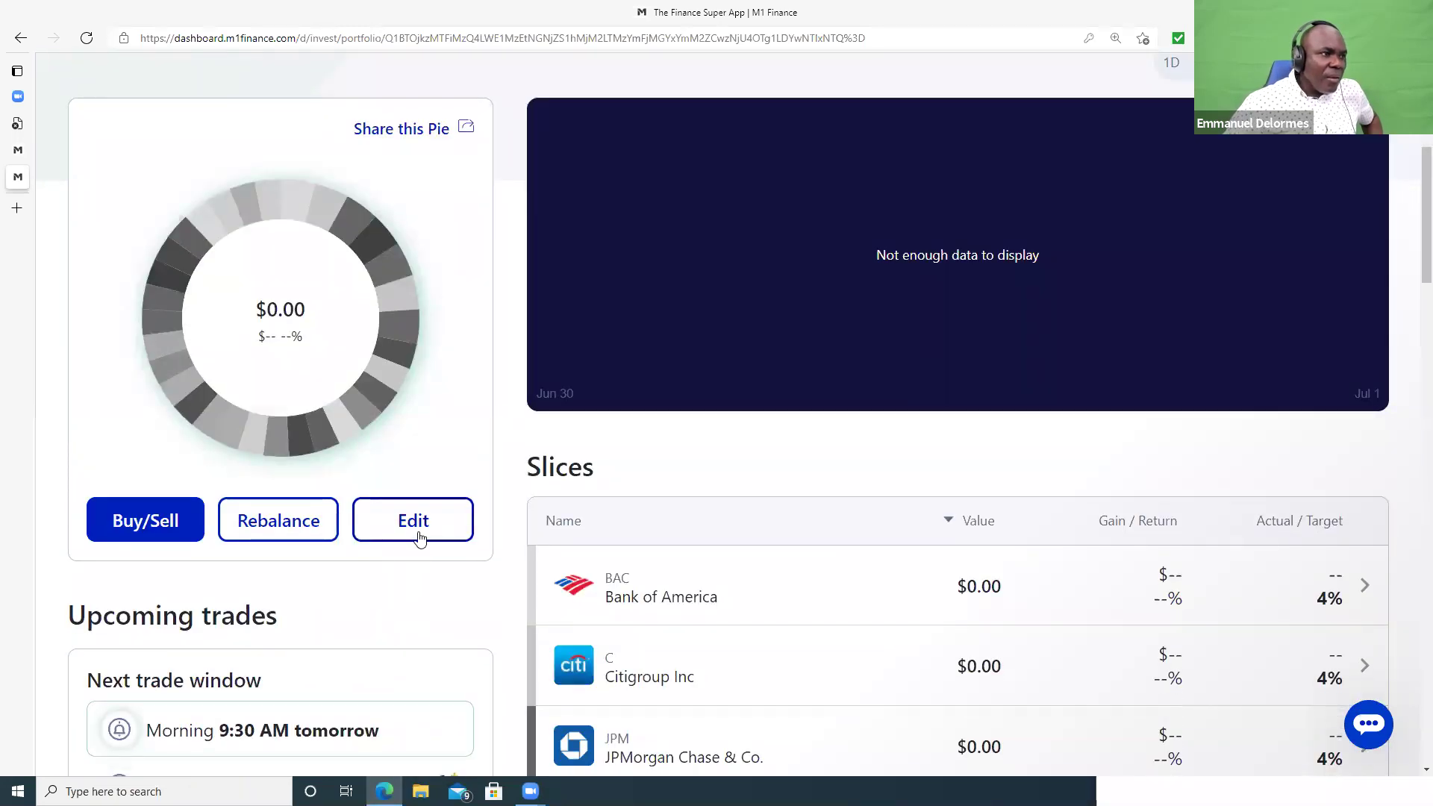
left_click(410, 525)
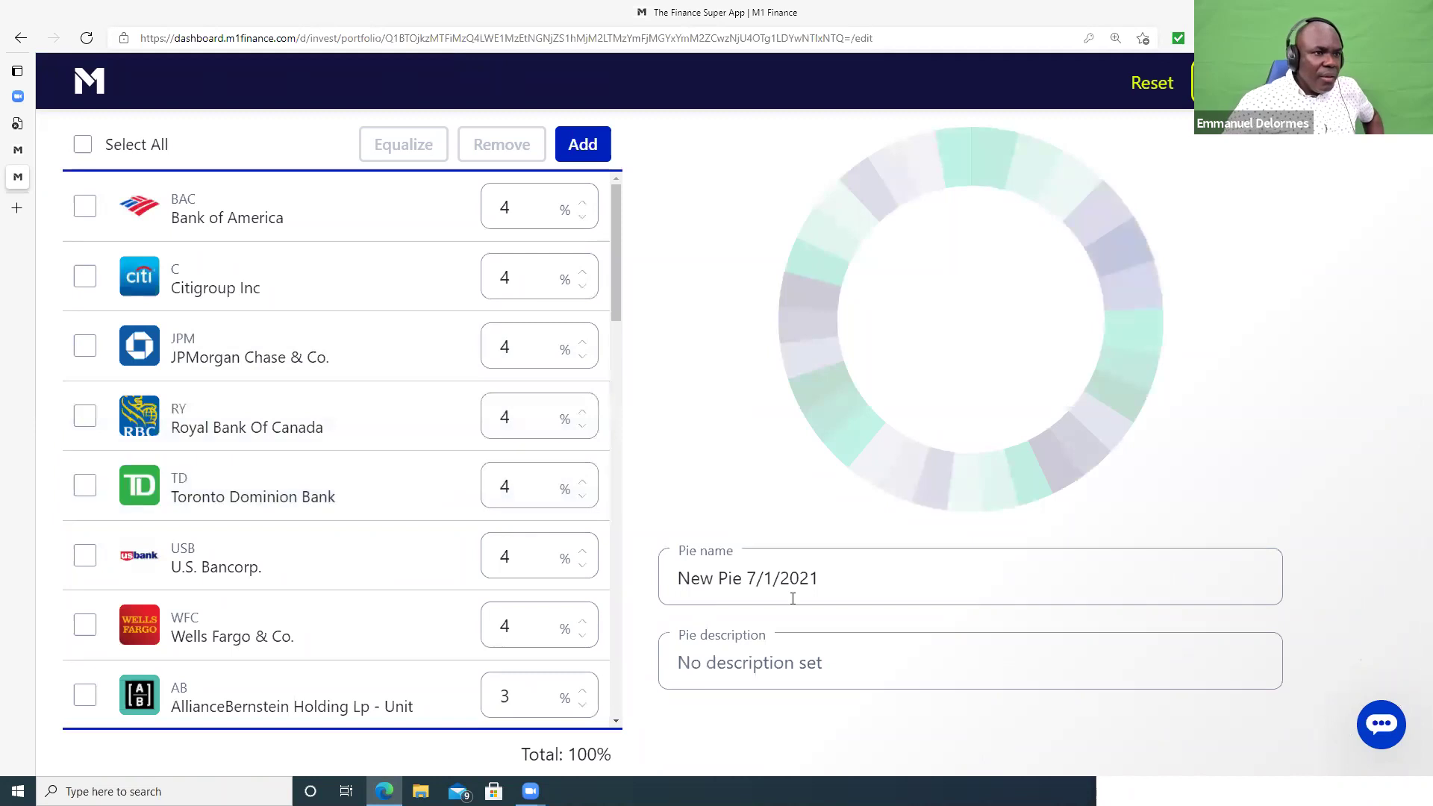
left_click(857, 582)
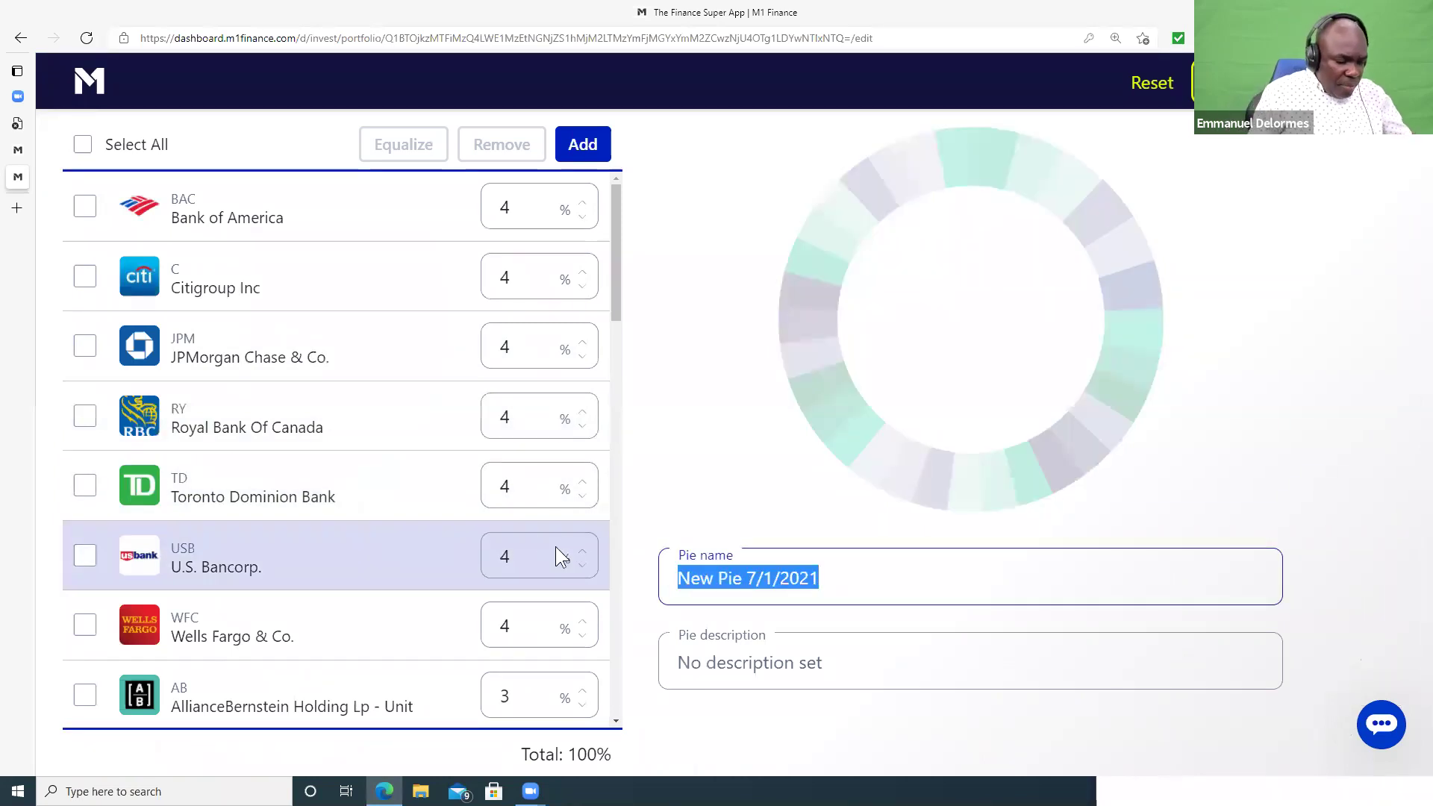
type("Hi")
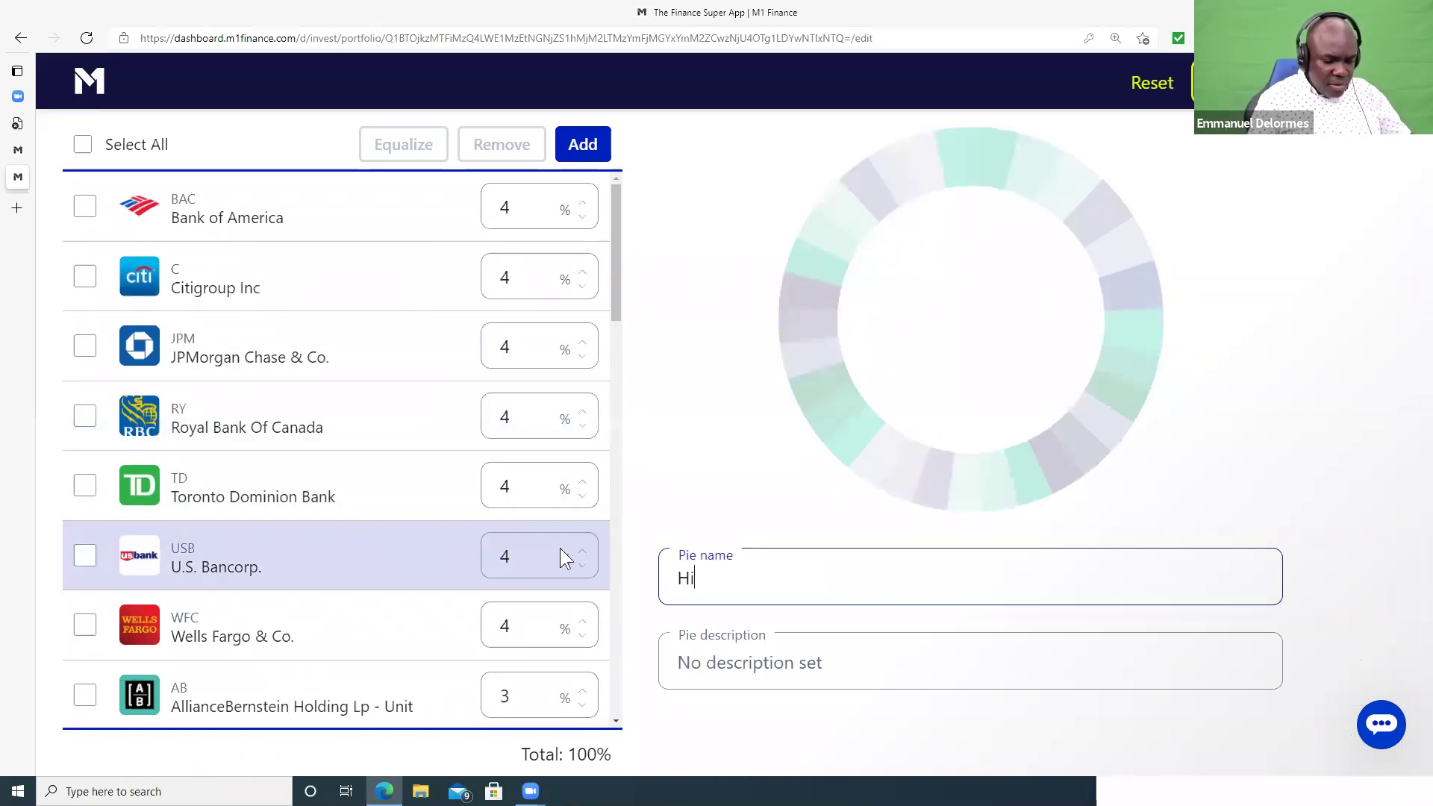
type("gh Dividend")
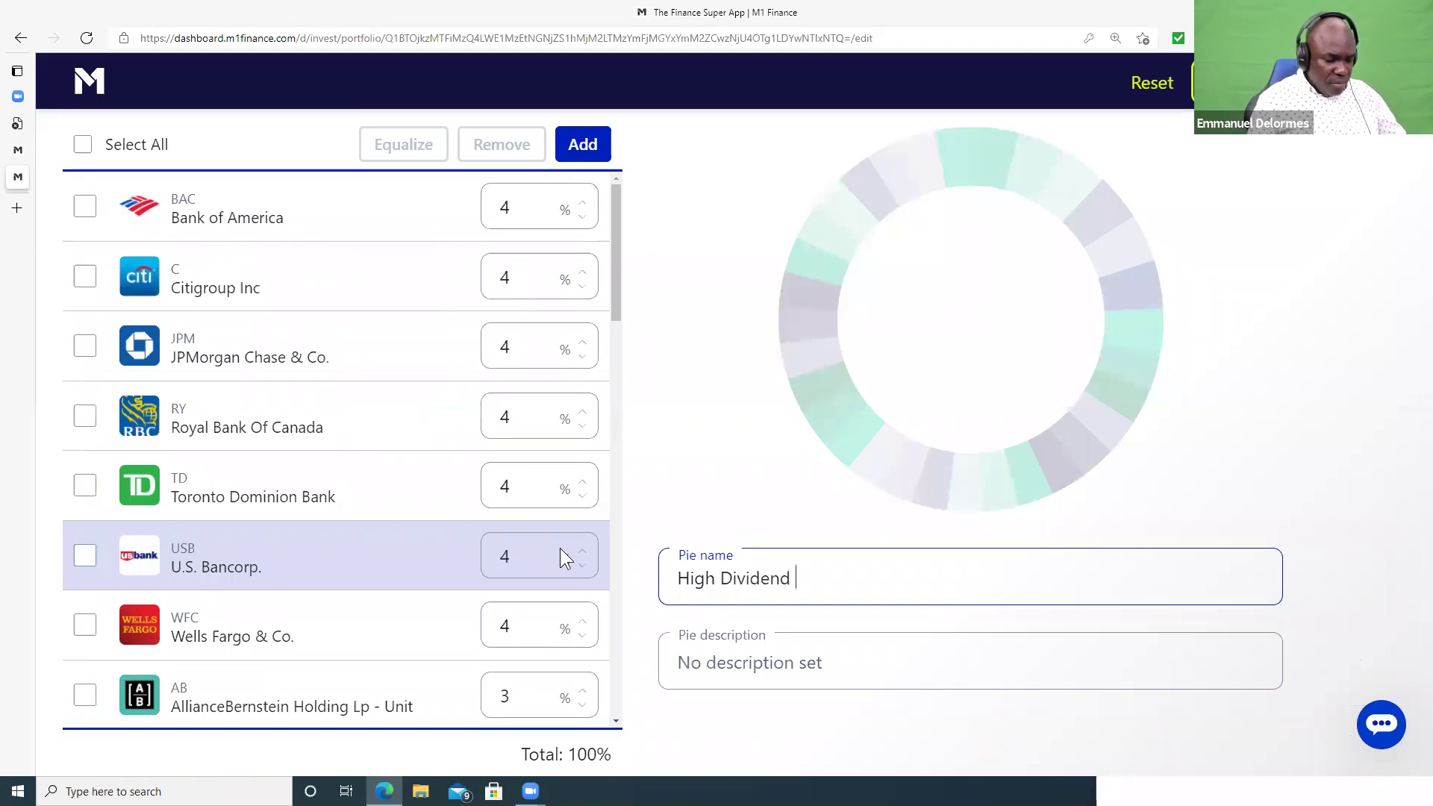
type(" Stocks")
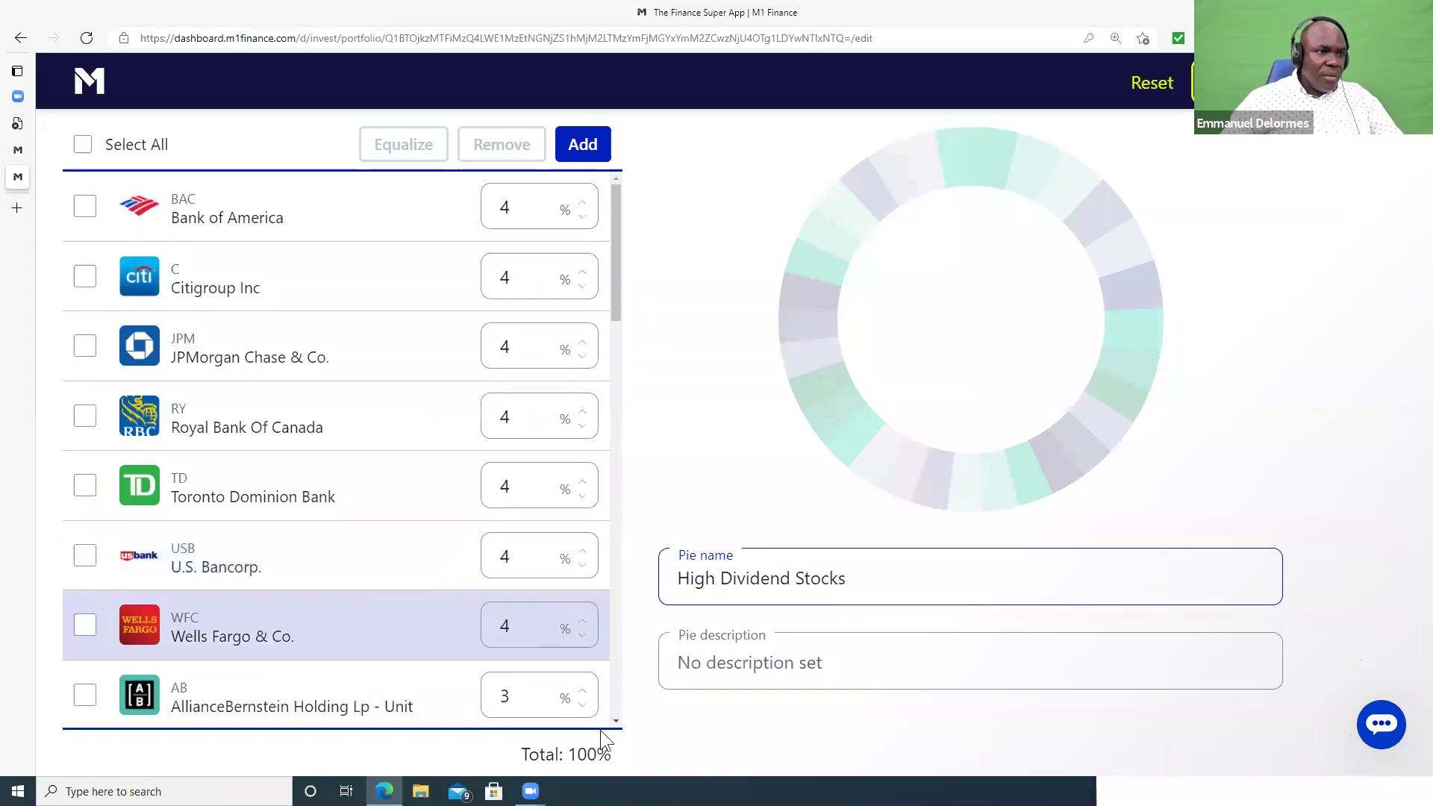
left_click(844, 663)
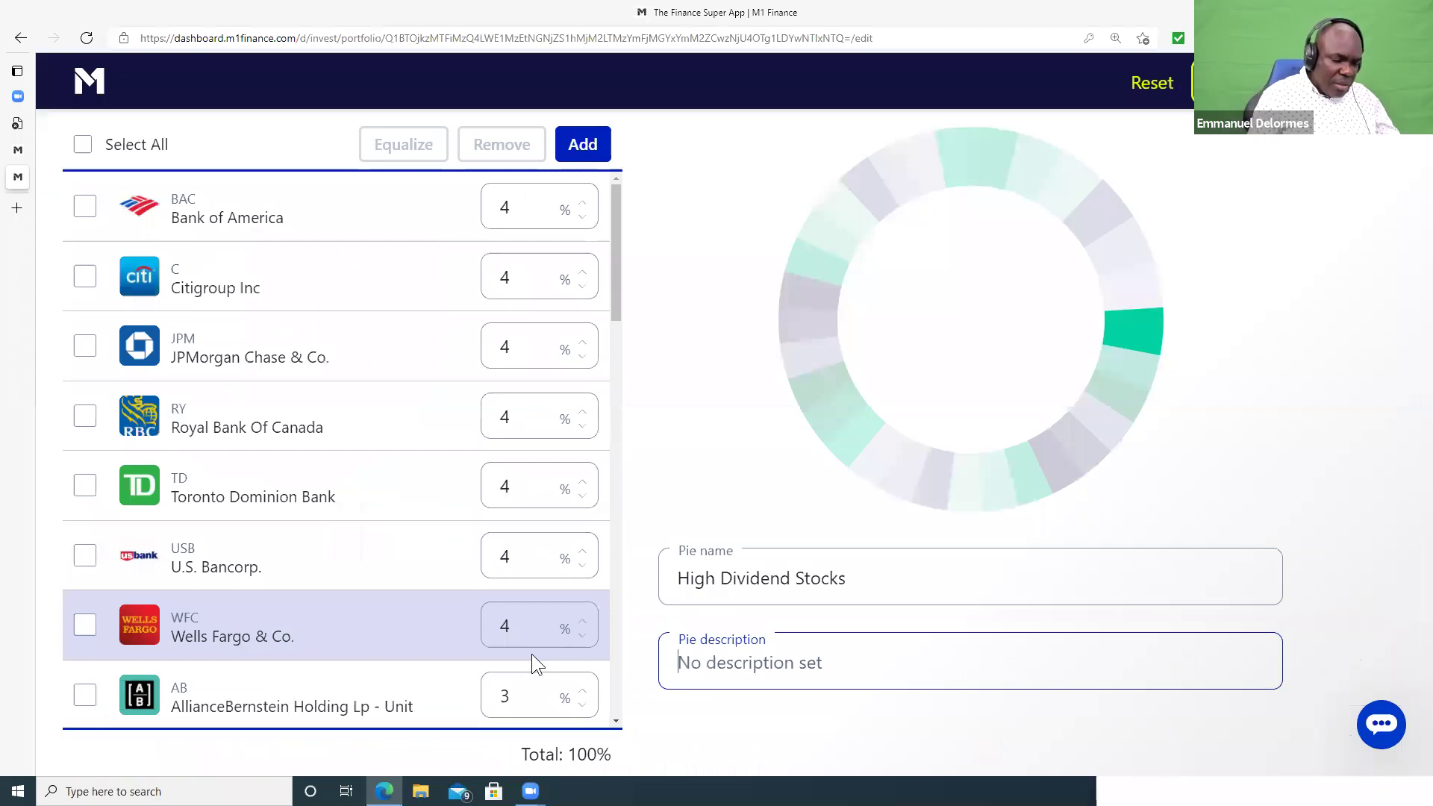
type("Risky ")
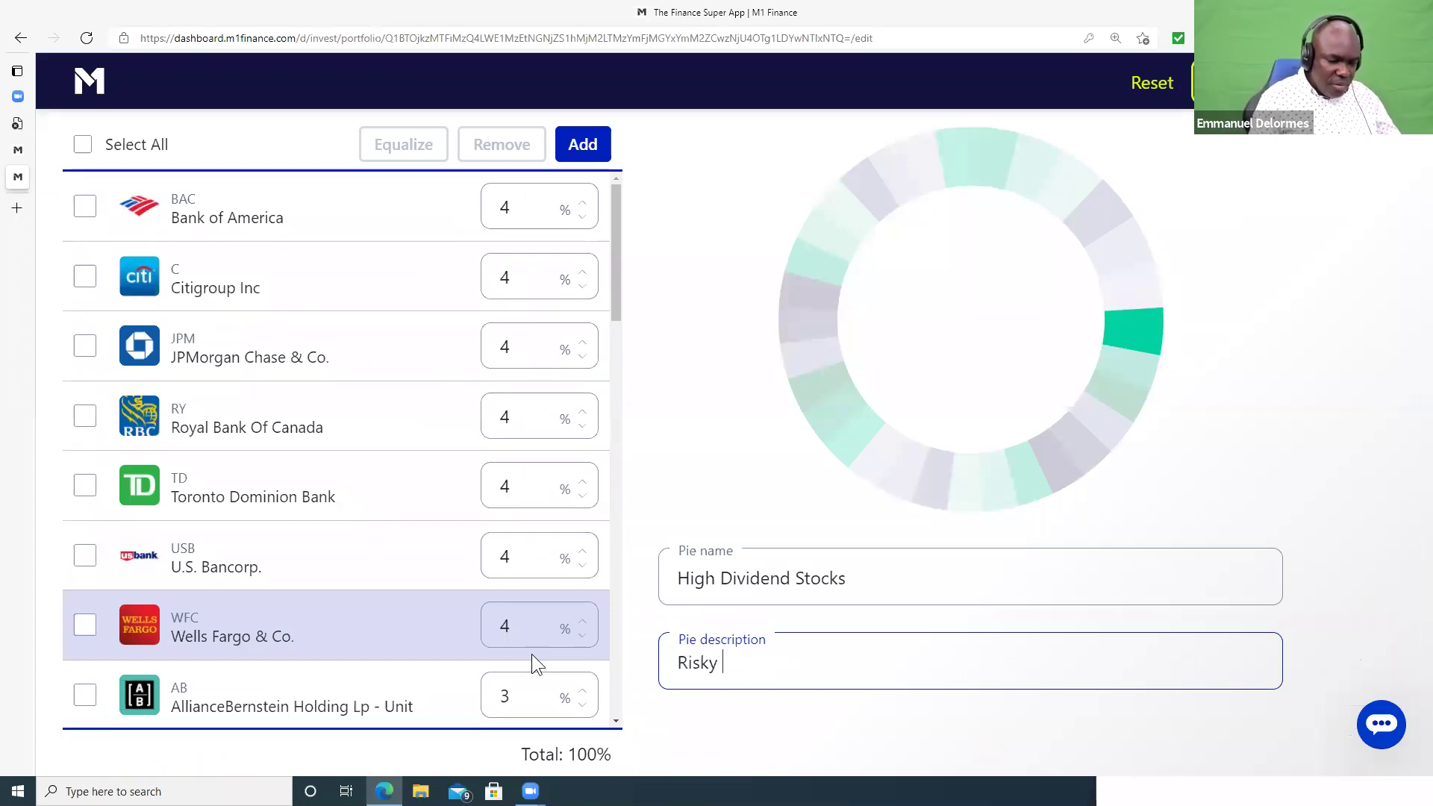
type("Investment")
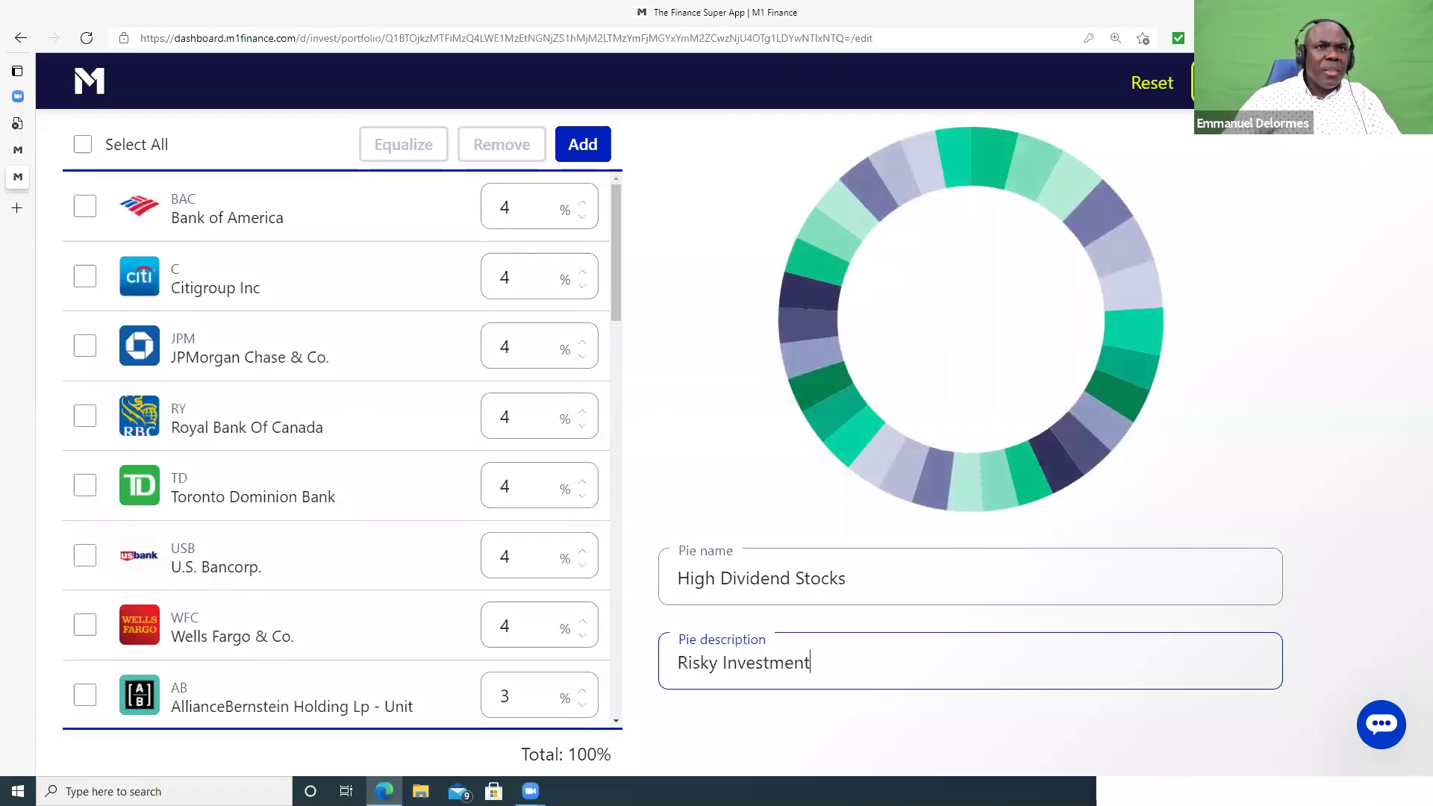
- Save the pie edits, review the changed name and description, and confirm the changes
left_click(1239, 82)
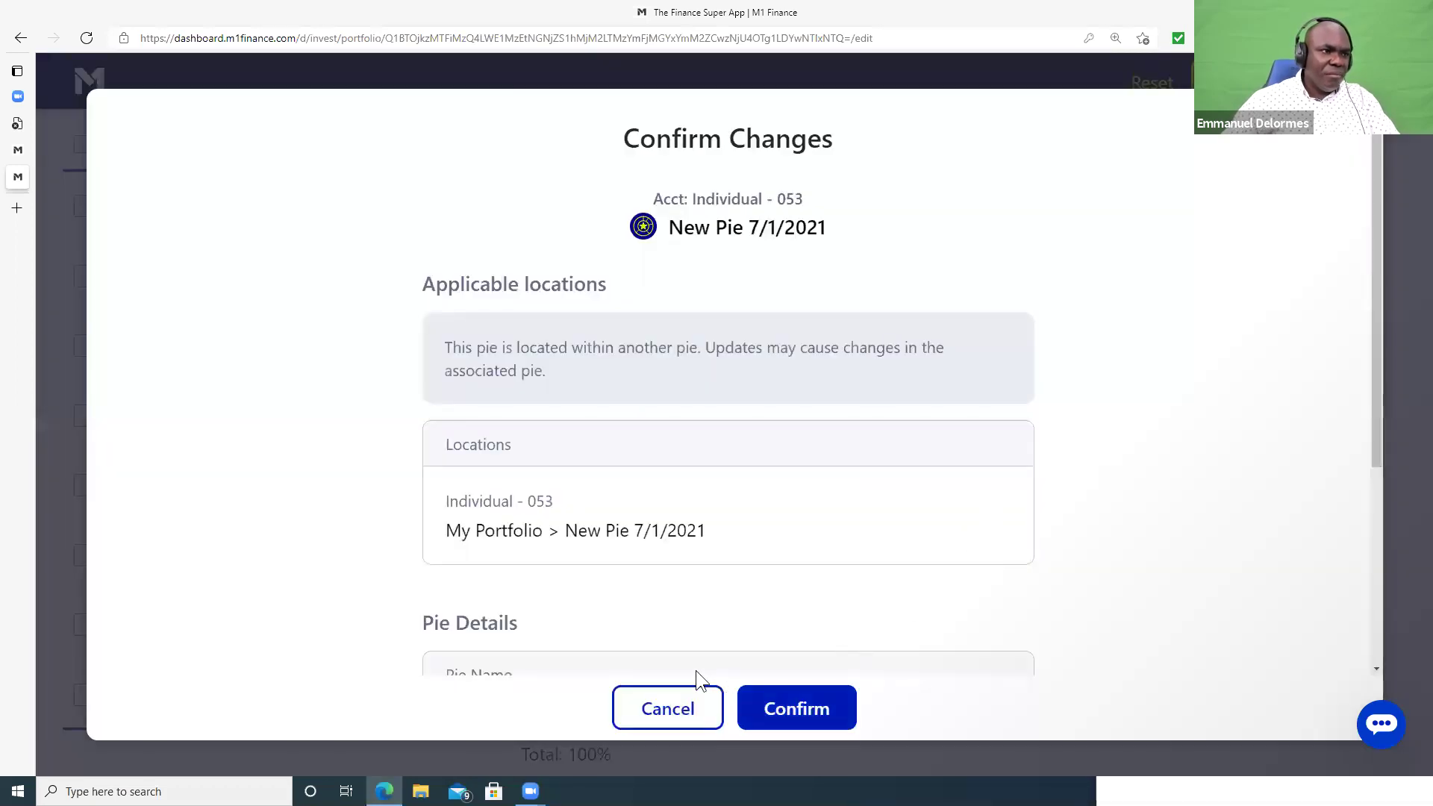
scroll(759, 486, "down", 1)
scroll(758, 491, "down", 1)
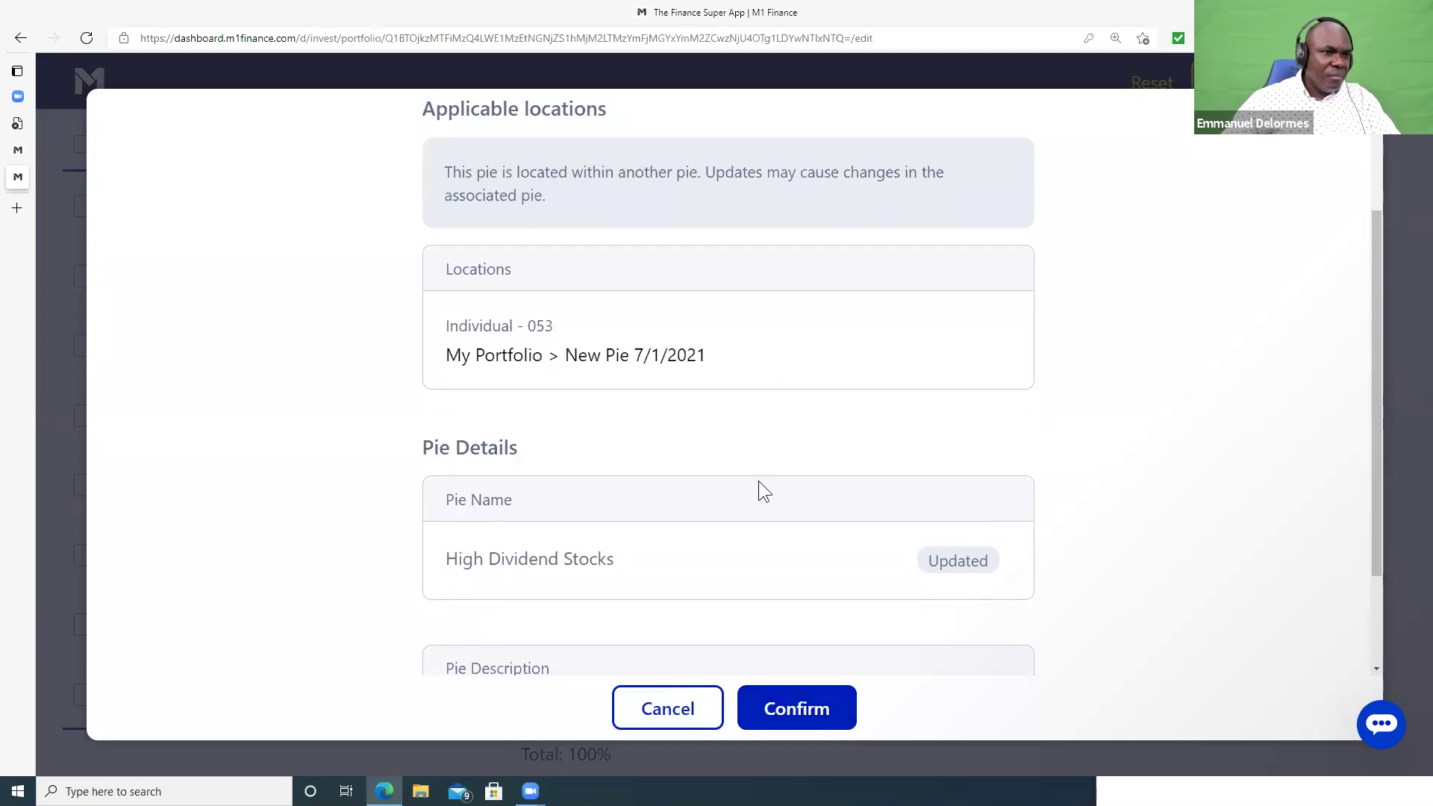
scroll(758, 481, "down", 2)
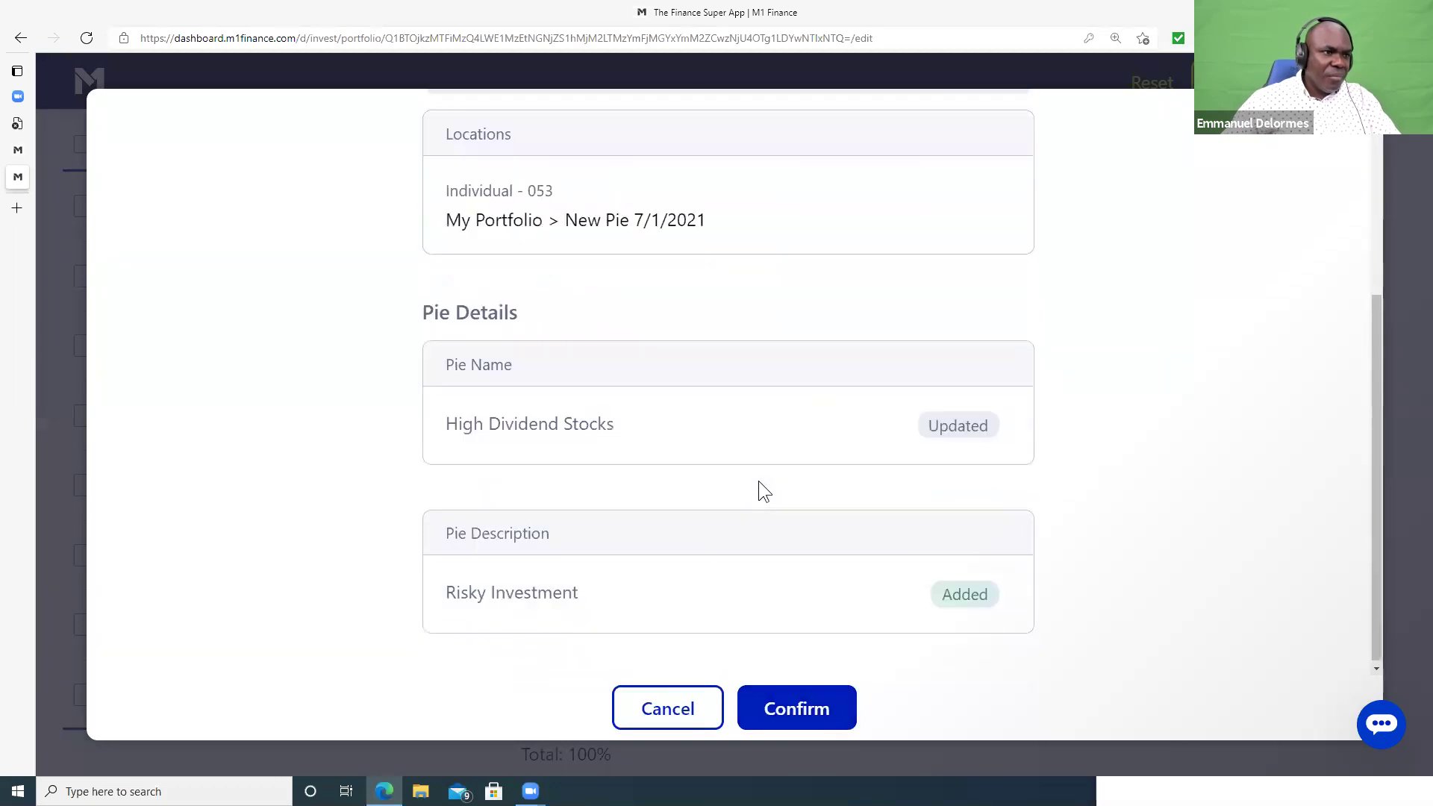
left_click(799, 707)
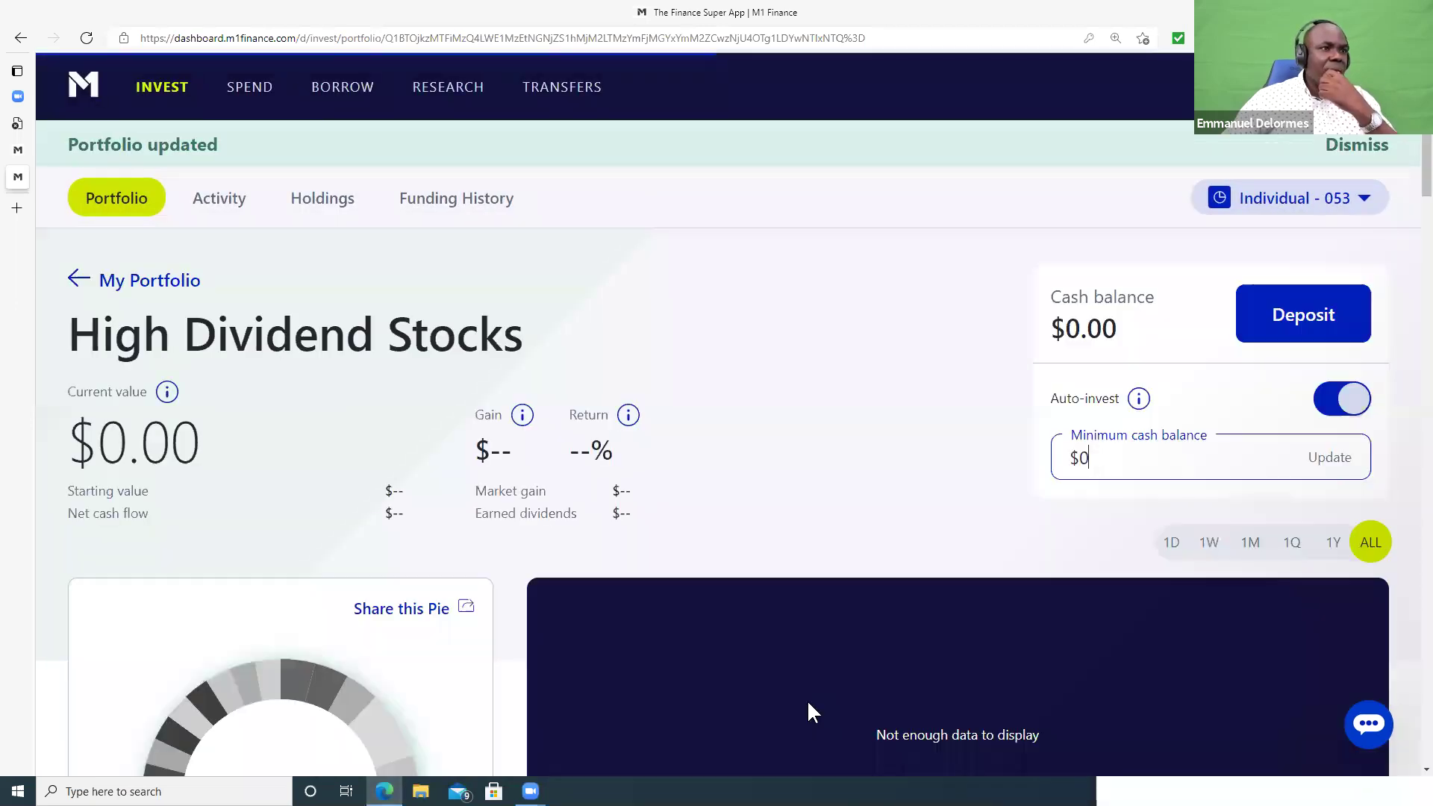
- Examine the High Dividend Stocks pie's slices, target percentages, description and summary
scroll(800, 585, "down", 5)
scroll(800, 501, "down", 6)
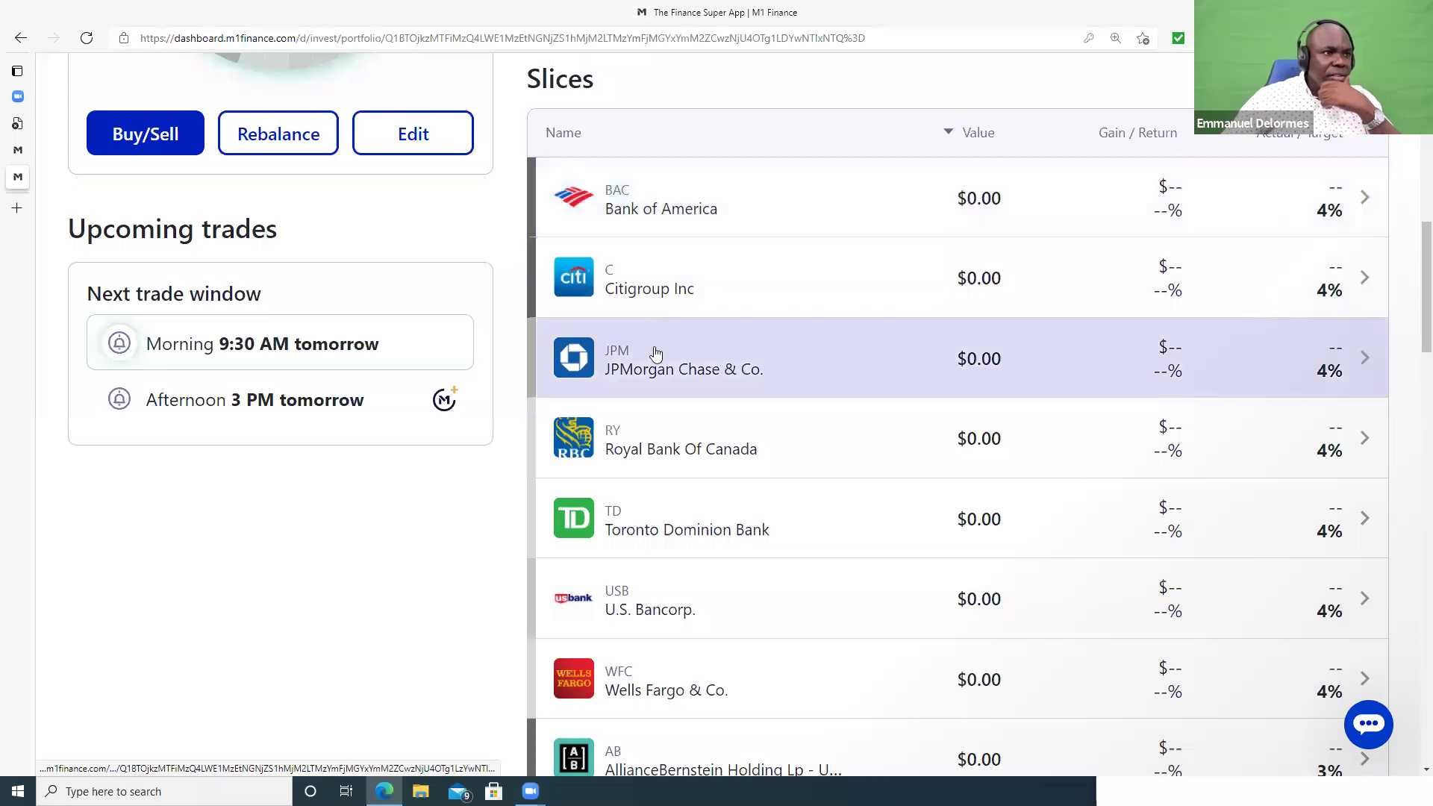
scroll(650, 379, "down", 4)
scroll(649, 379, "down", 13)
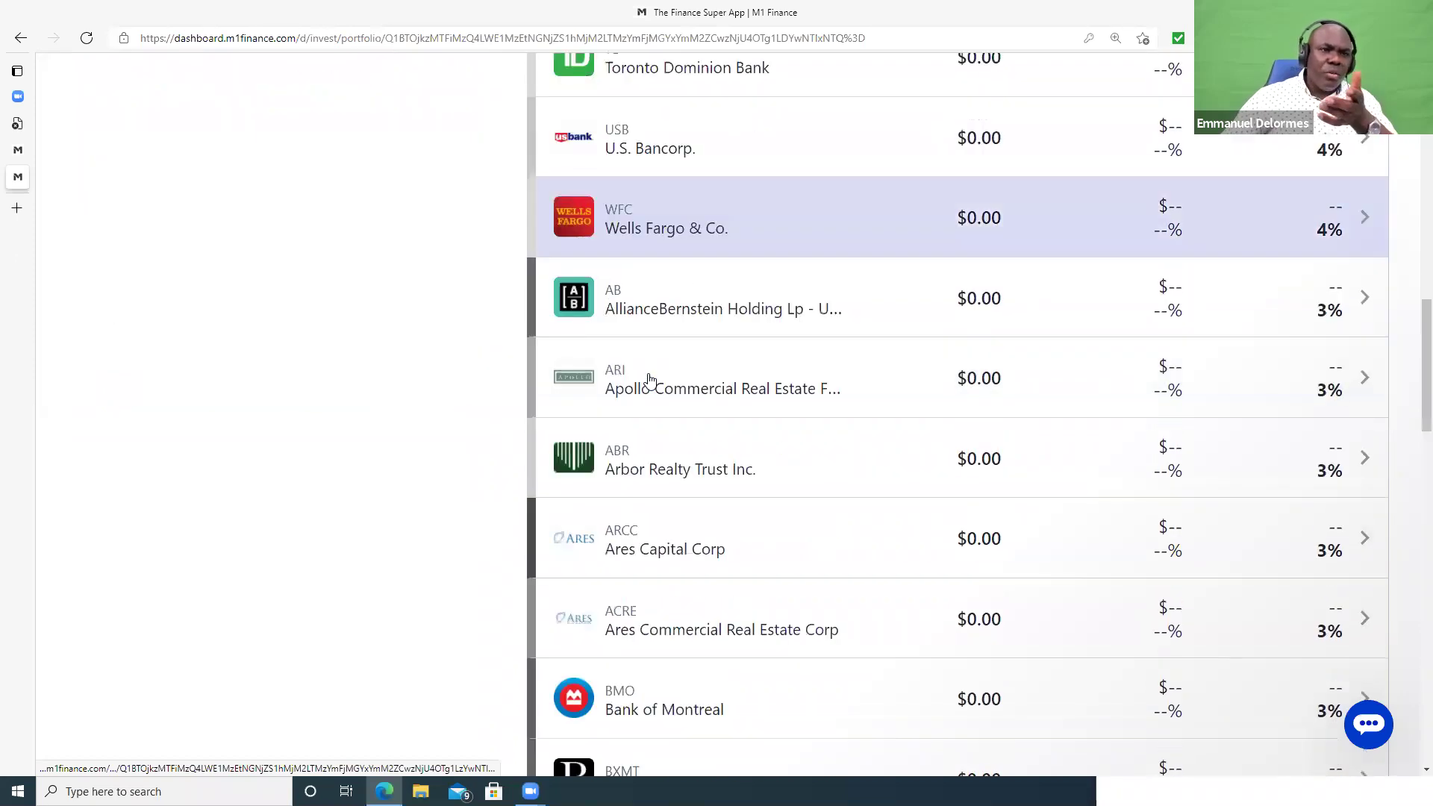
scroll(811, 396, "down", 11)
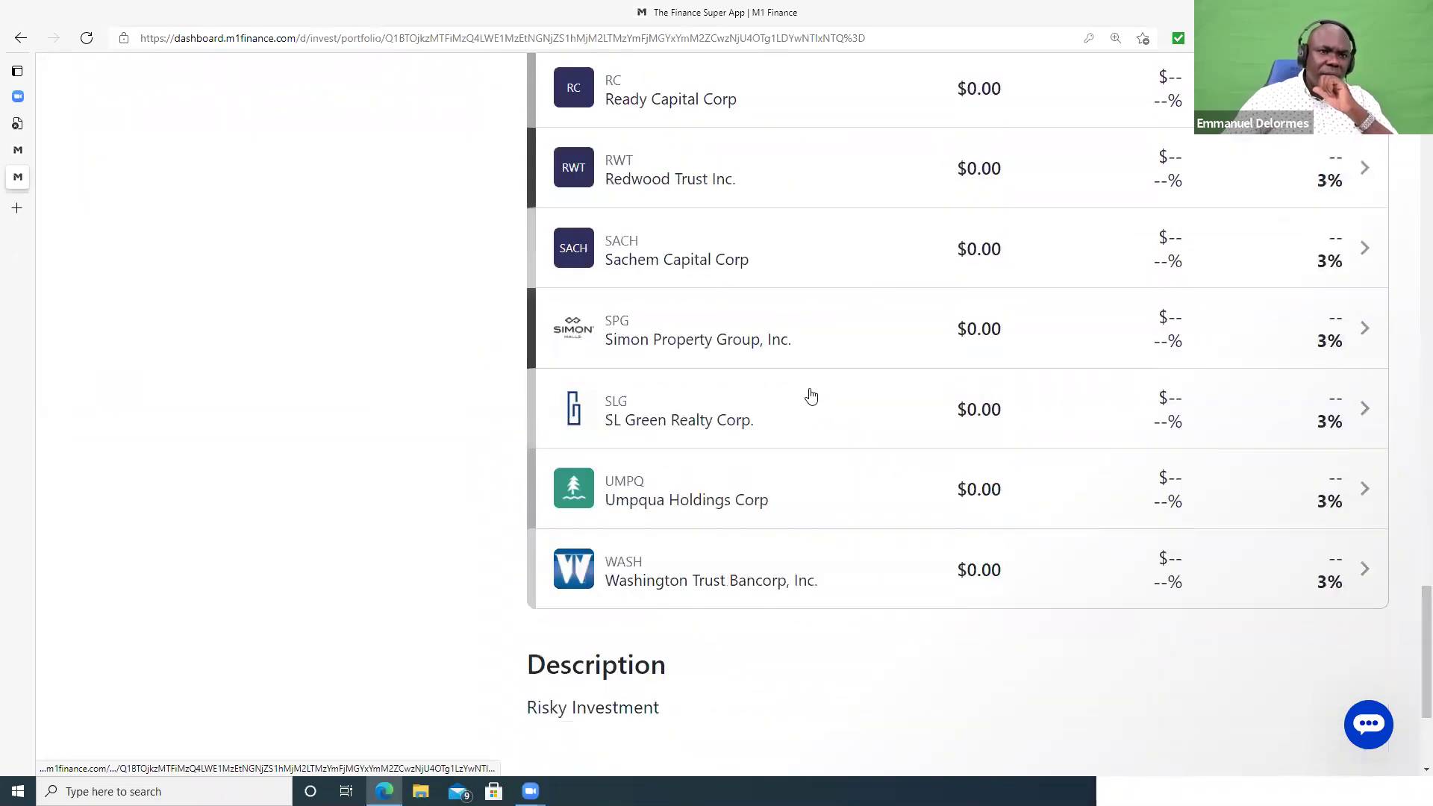
scroll(979, 393, "up", 9)
scroll(979, 393, "up", 20)
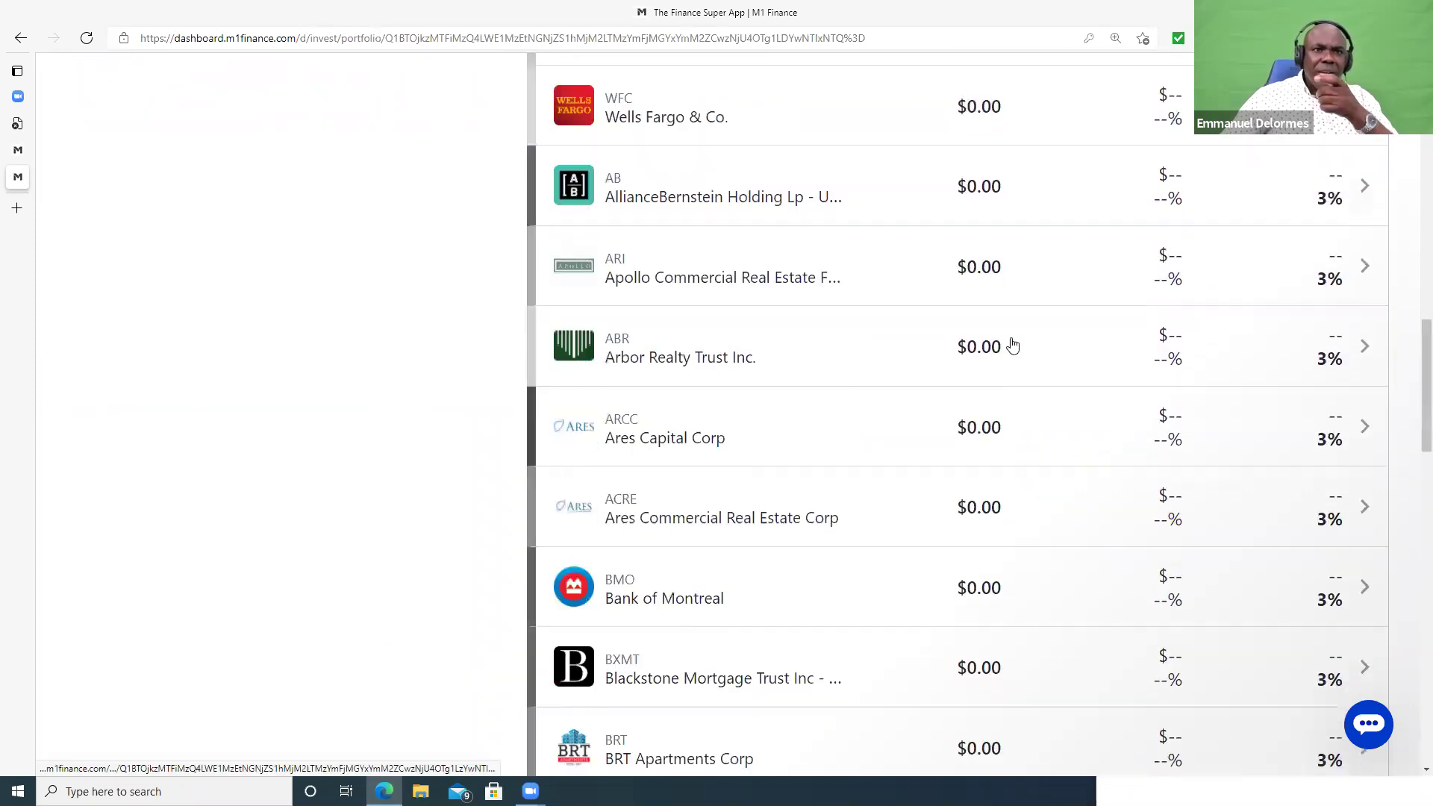
scroll(1108, 394, "down", 17)
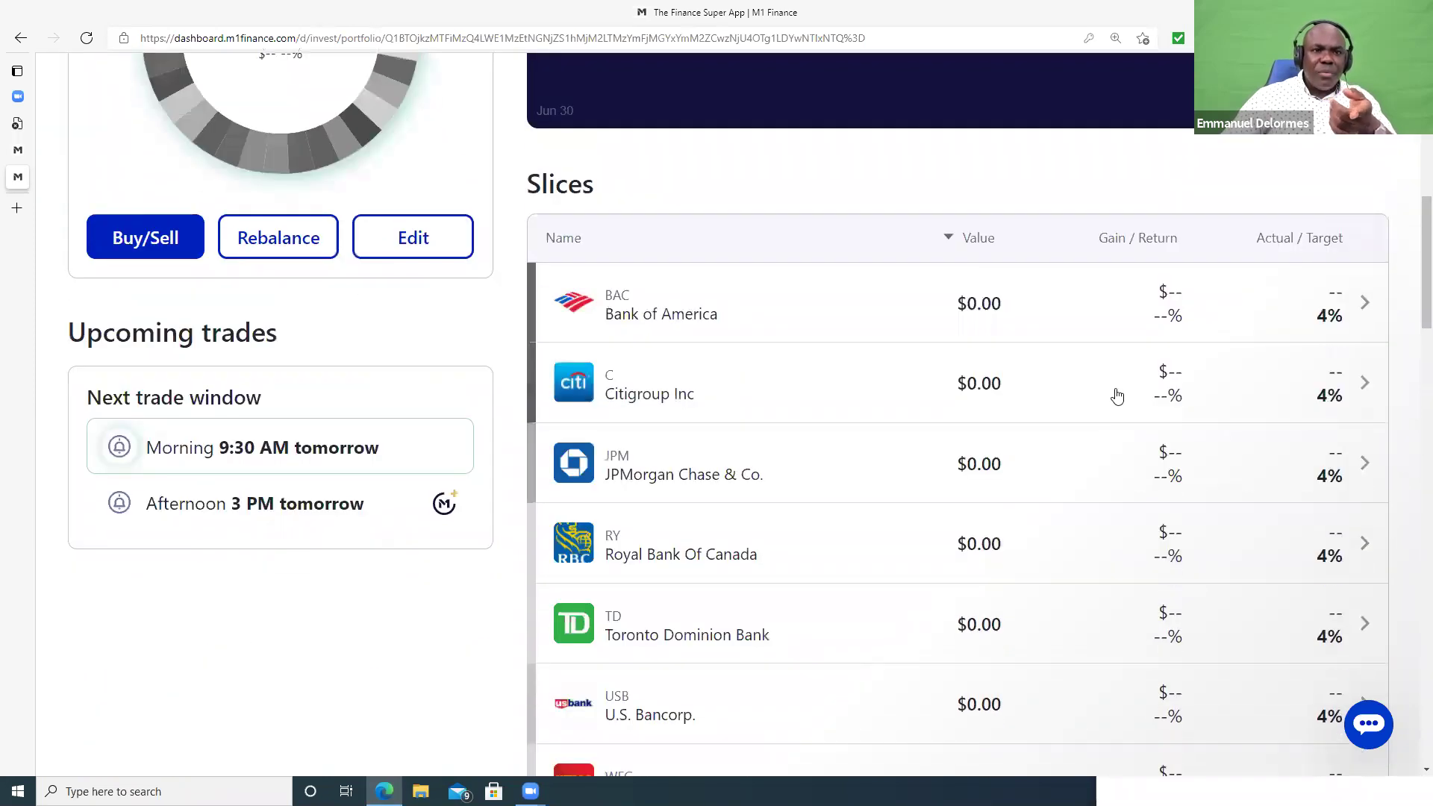
scroll(1151, 483, "down", 15)
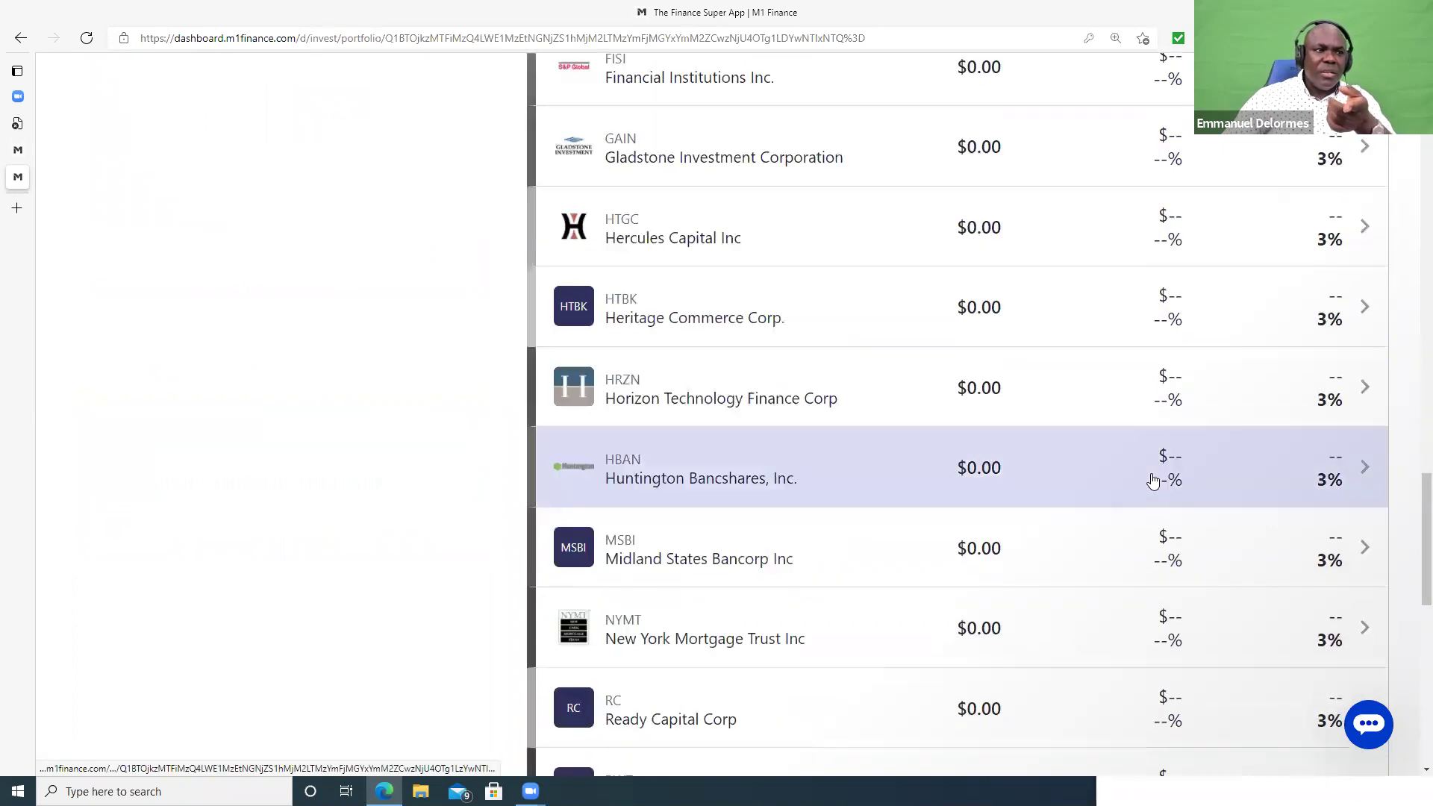
scroll(893, 454, "up", 20)
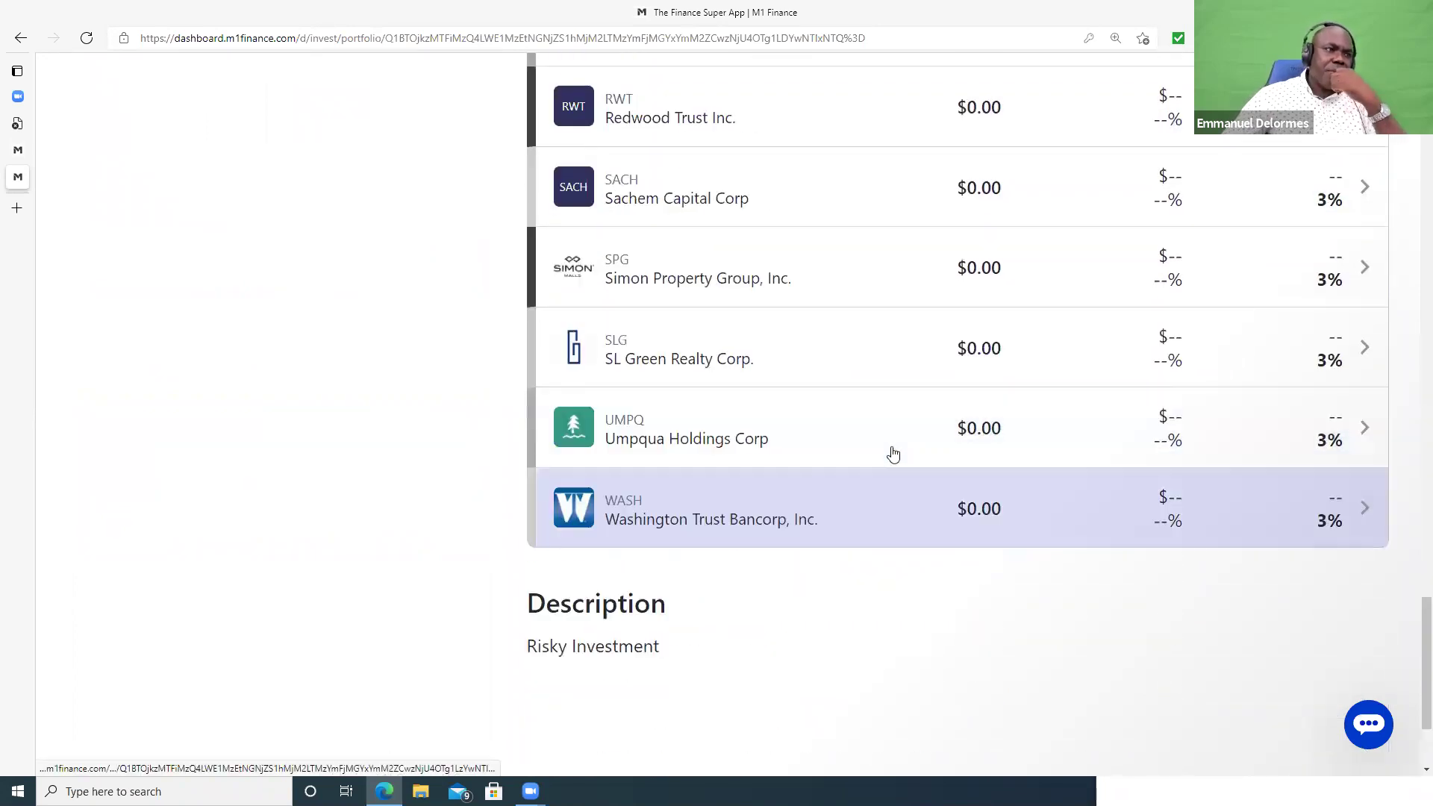
scroll(895, 444, "up", 10)
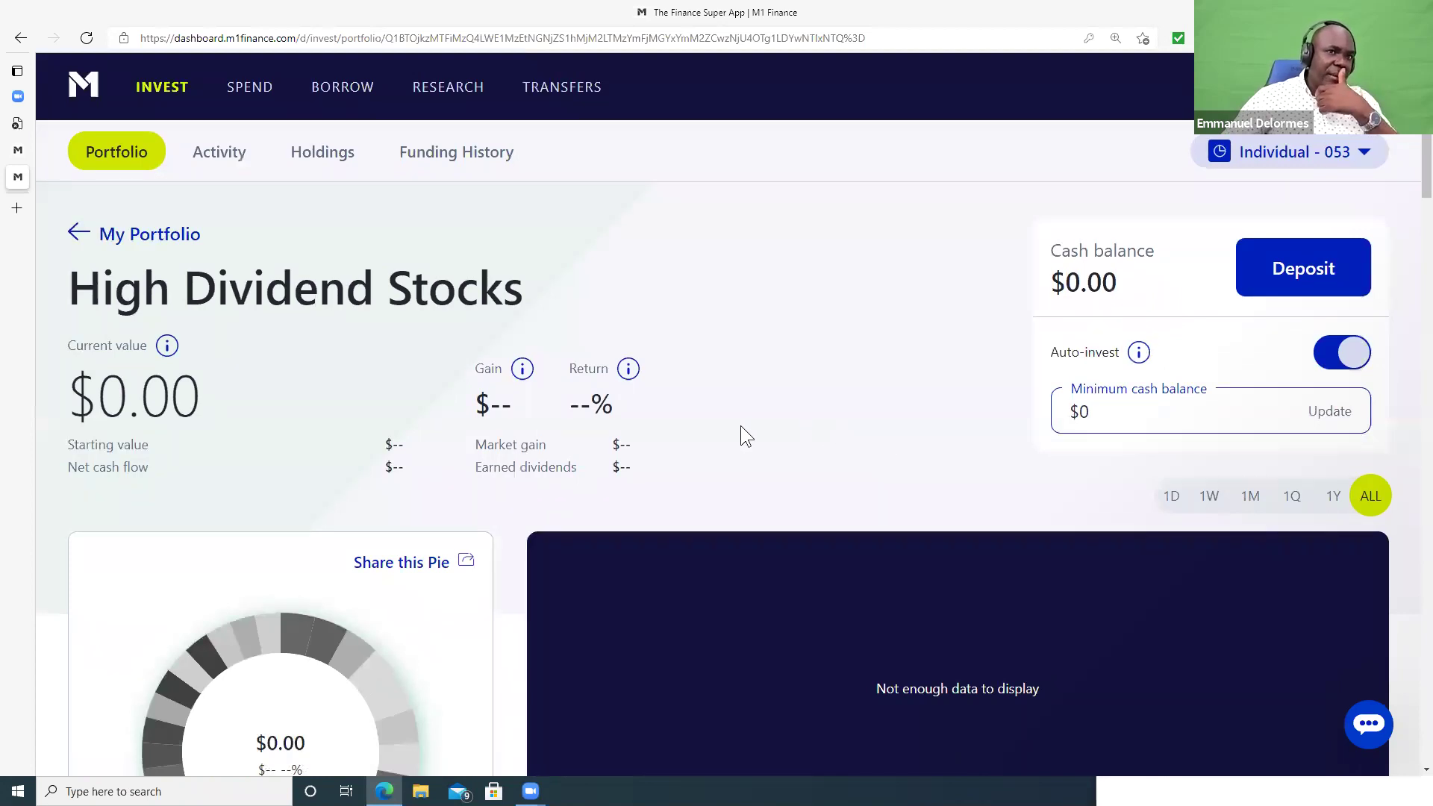
scroll(283, 348, "down", 3)
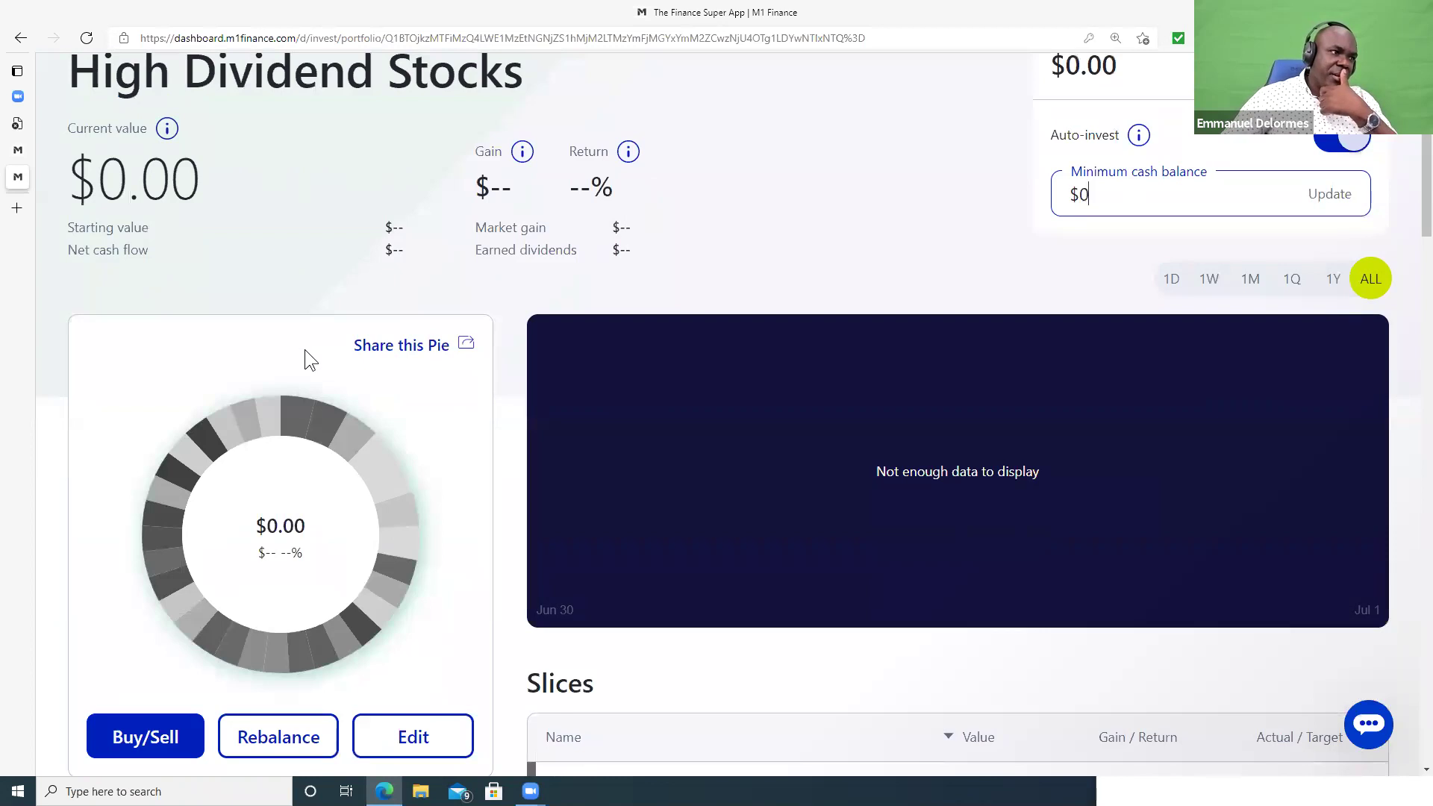
scroll(305, 357, "up", 3)
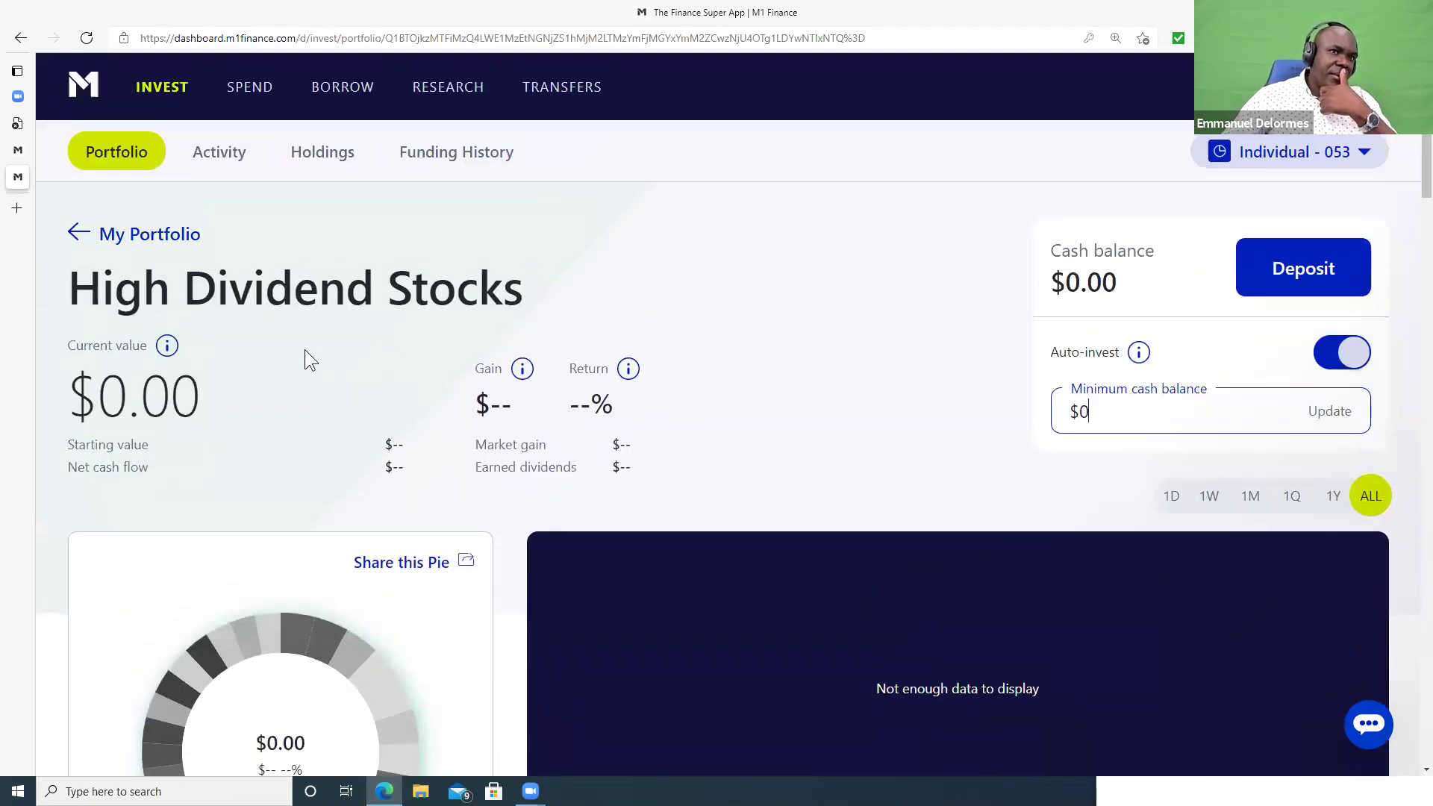
- Prepare a one-time transfer of $1,500 from the JPMORGAN CHASE checking account to the individual account
left_click(1291, 275)
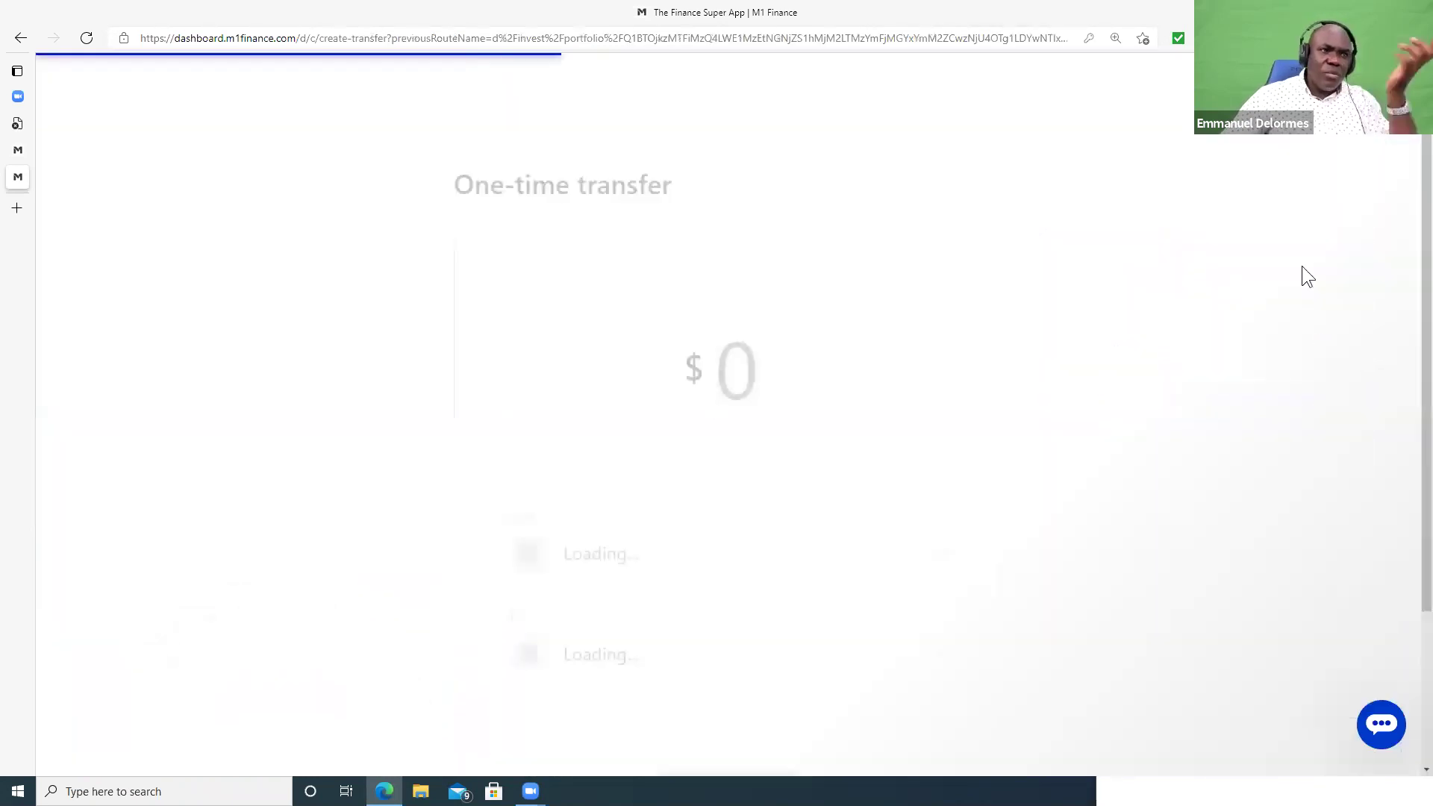
type("1500")
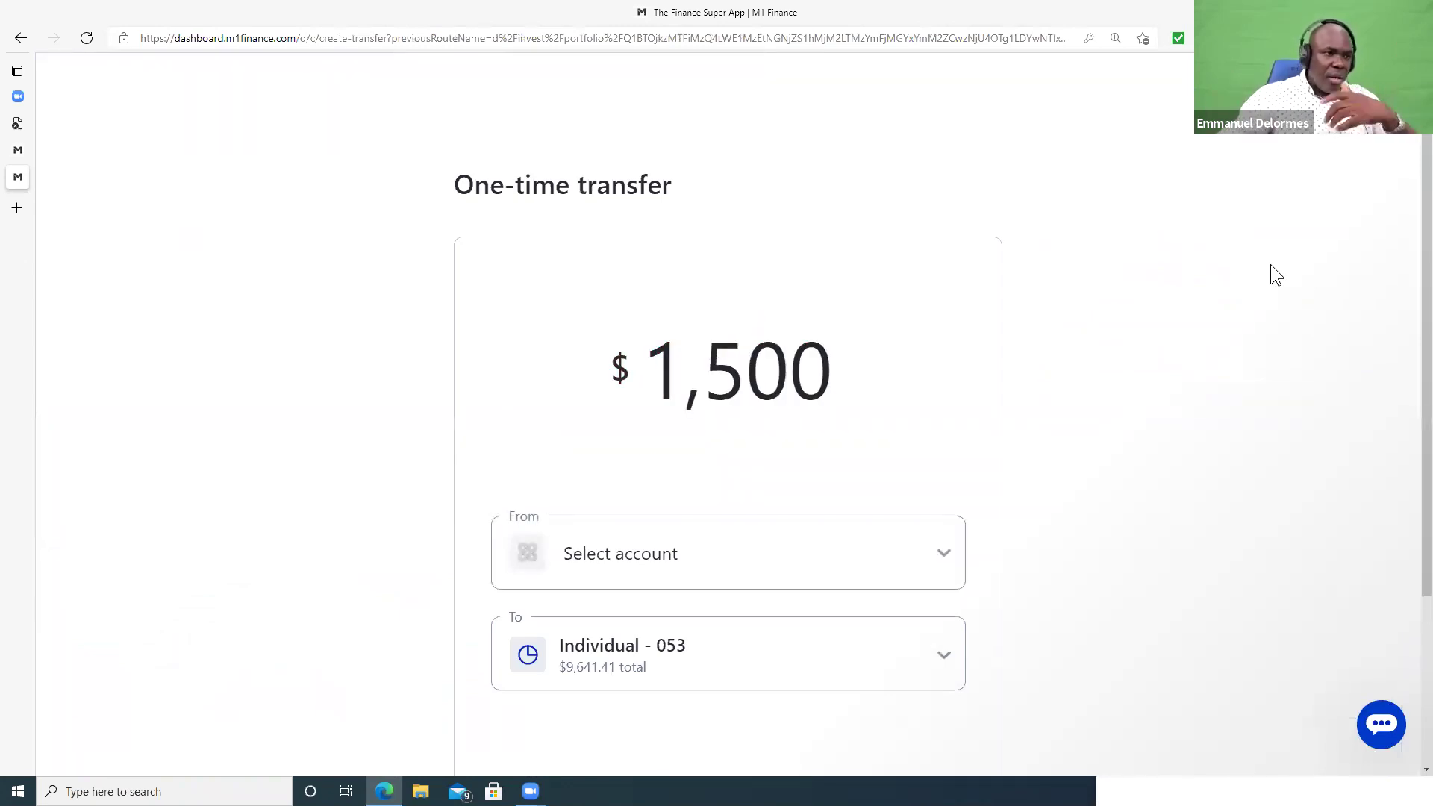
left_click(636, 562)
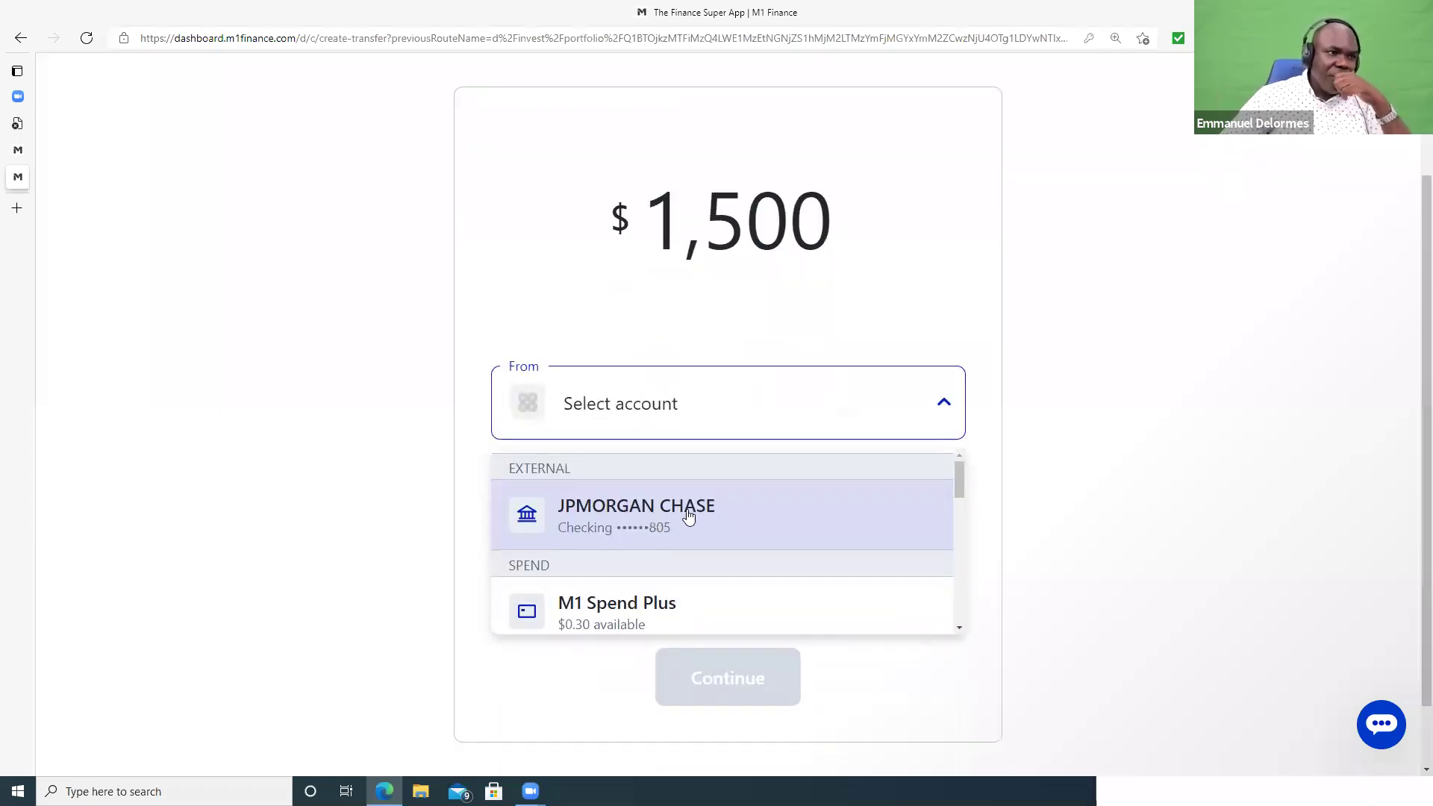
left_click(658, 515)
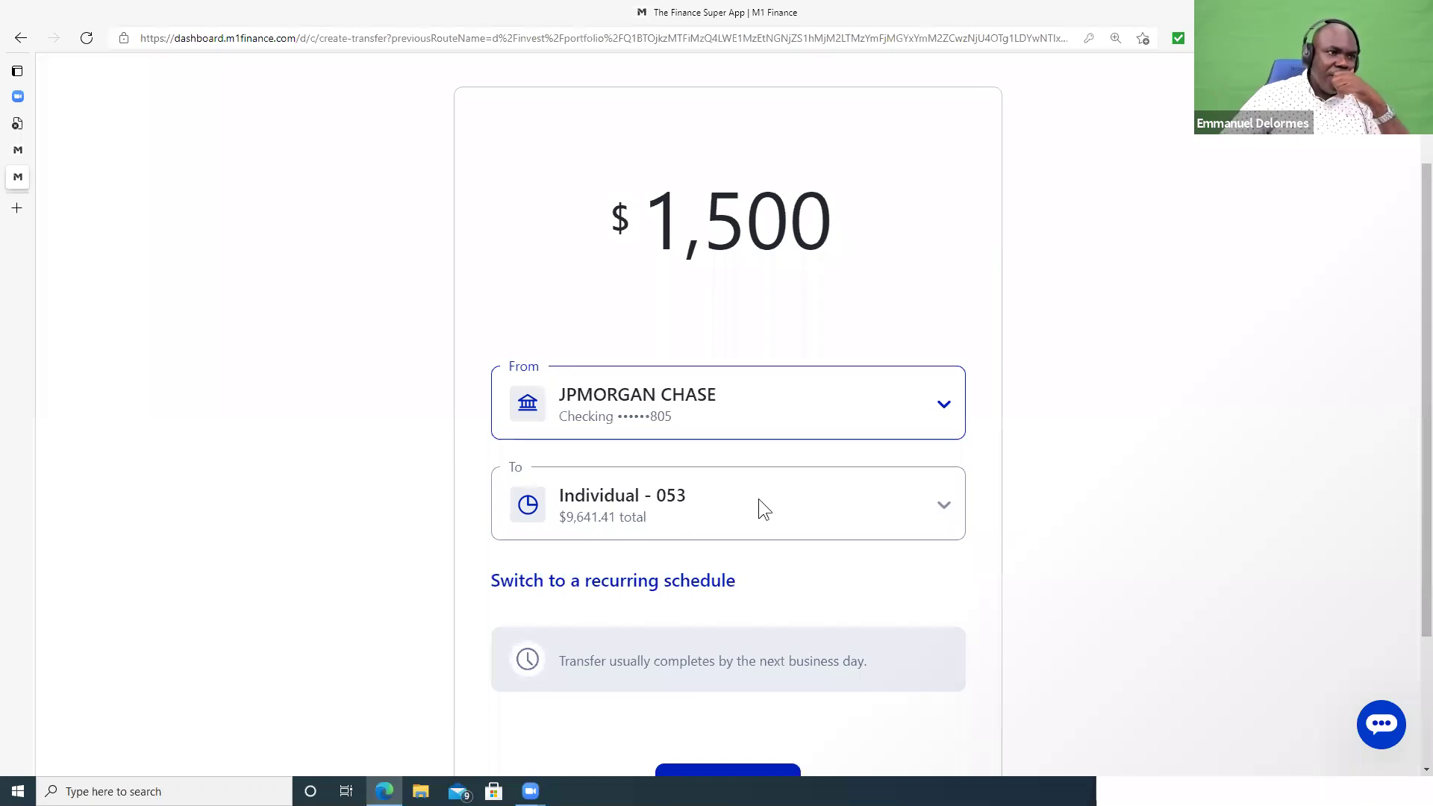
- Review the one-time transfer details, and return to the High Dividend Stocks pie without submitting the transfer
scroll(759, 500, "down", 2)
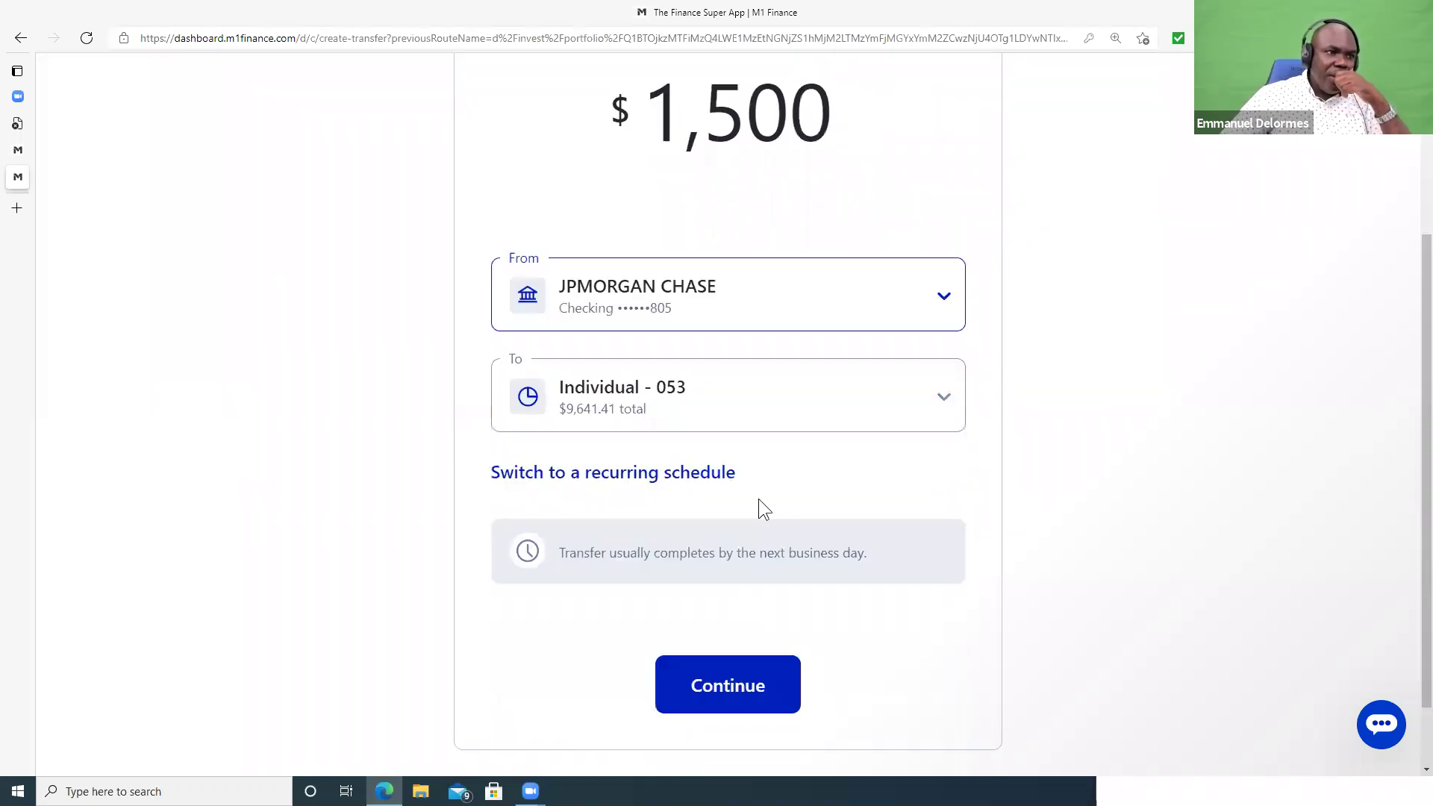
scroll(760, 498, "down", 2)
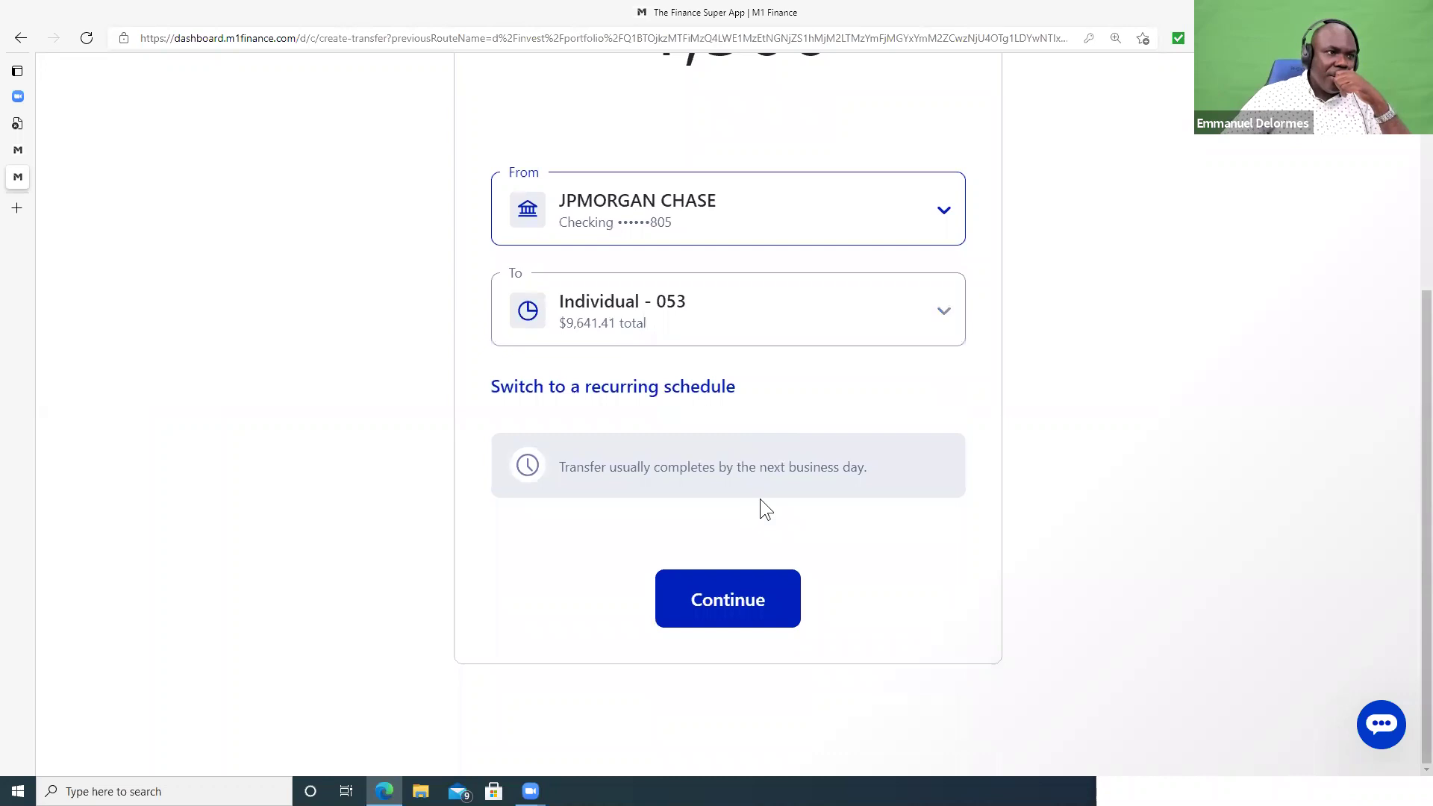
scroll(761, 500, "up", 5)
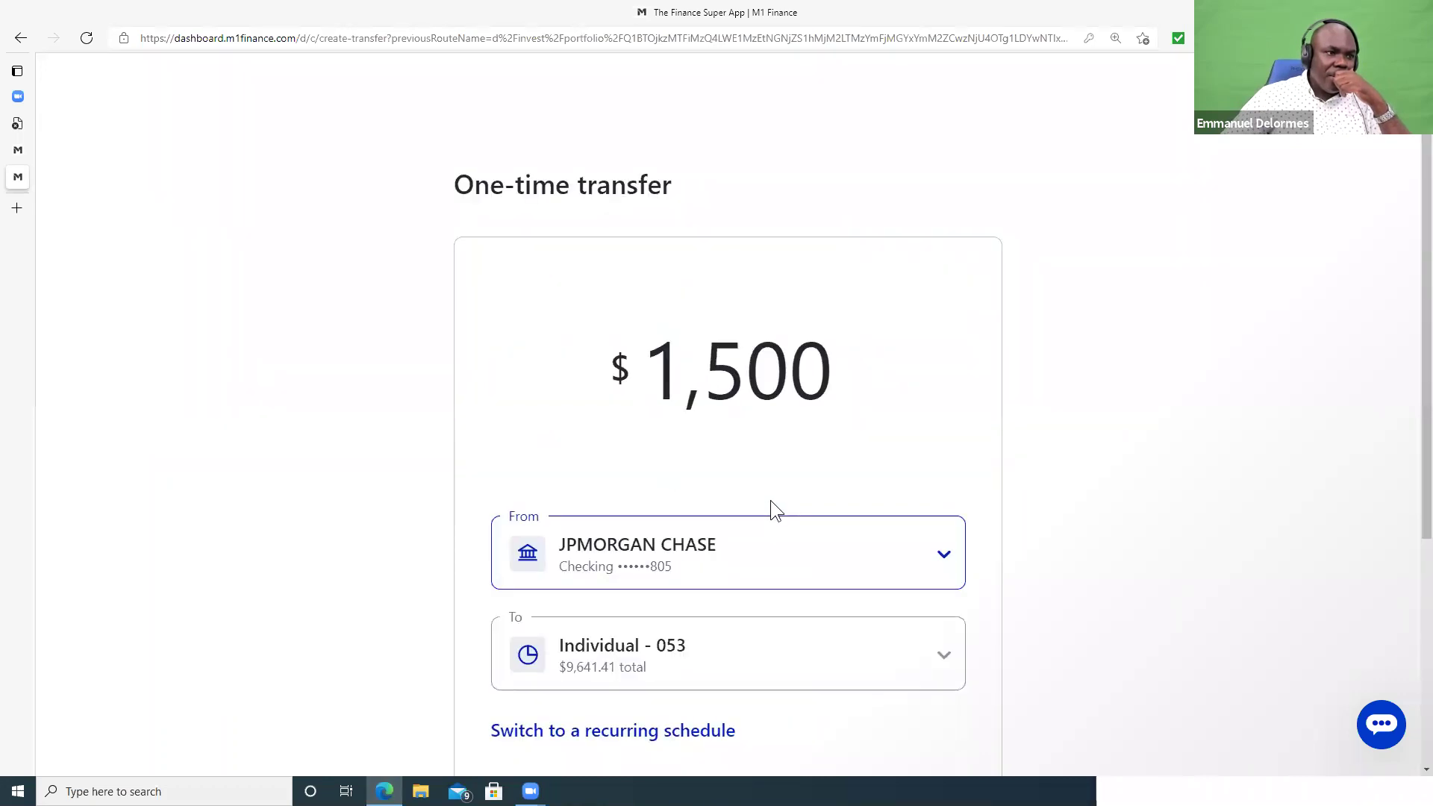
scroll(770, 500, "down", 3)
scroll(80, 111, "up", 3)
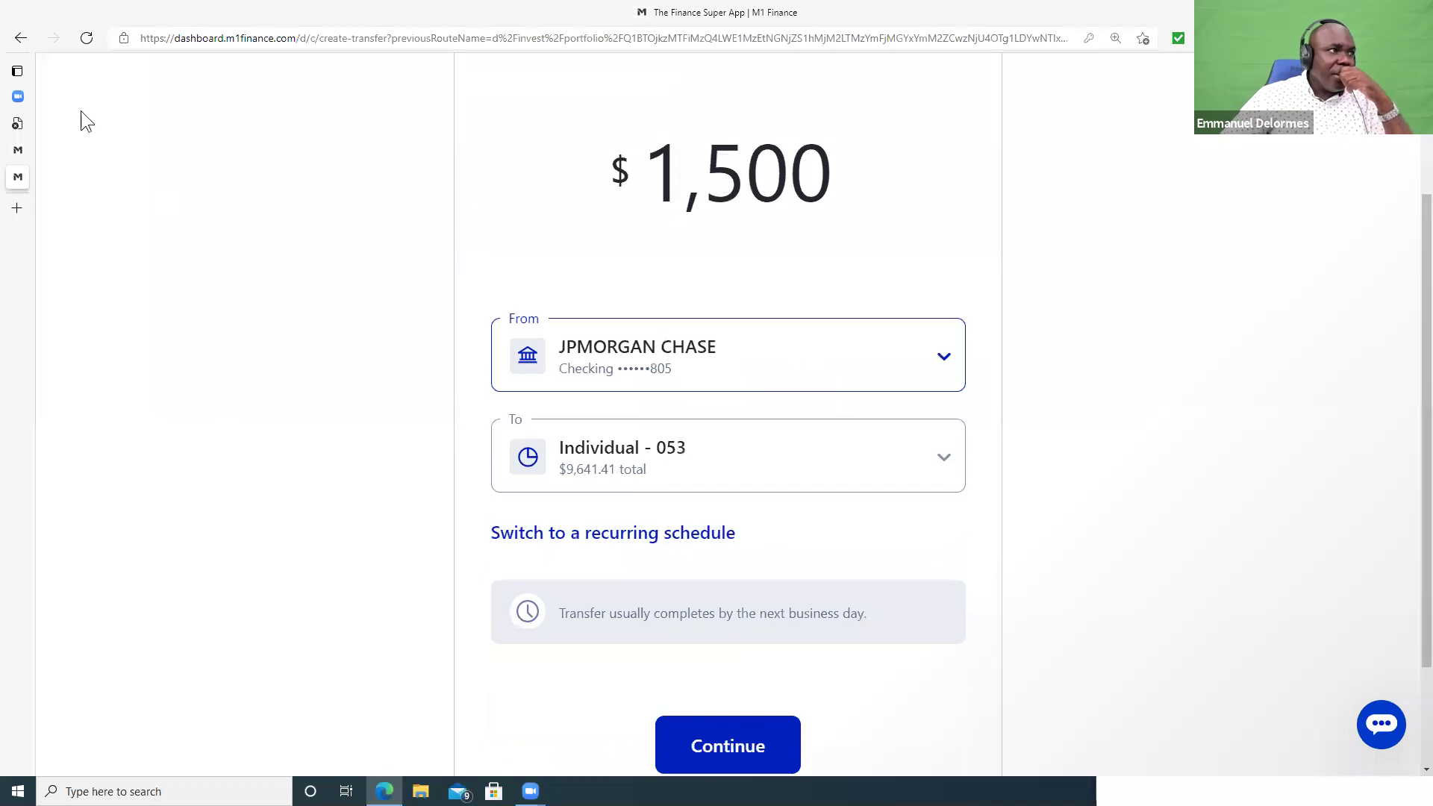
left_click(22, 37)
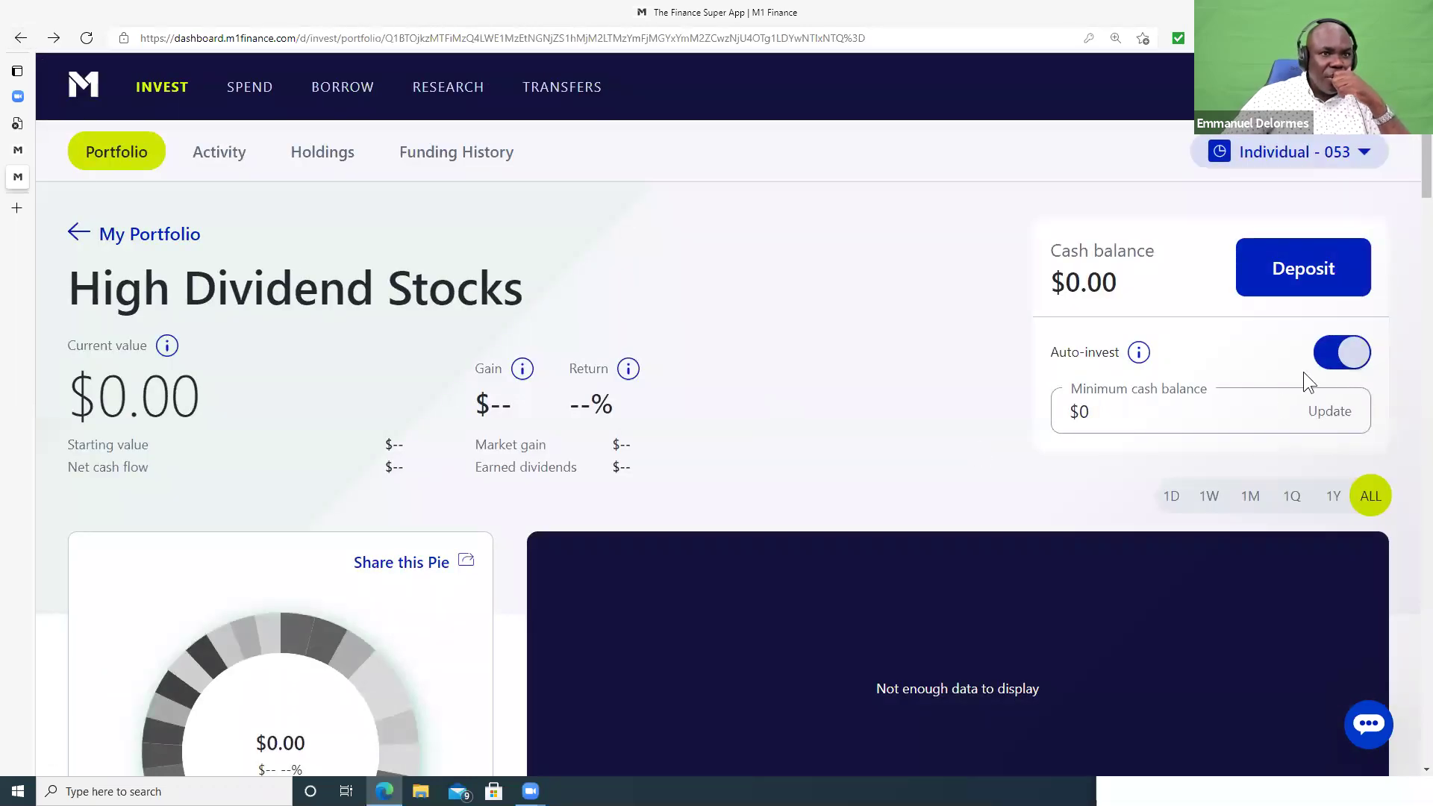
scroll(563, 376, "down", 5)
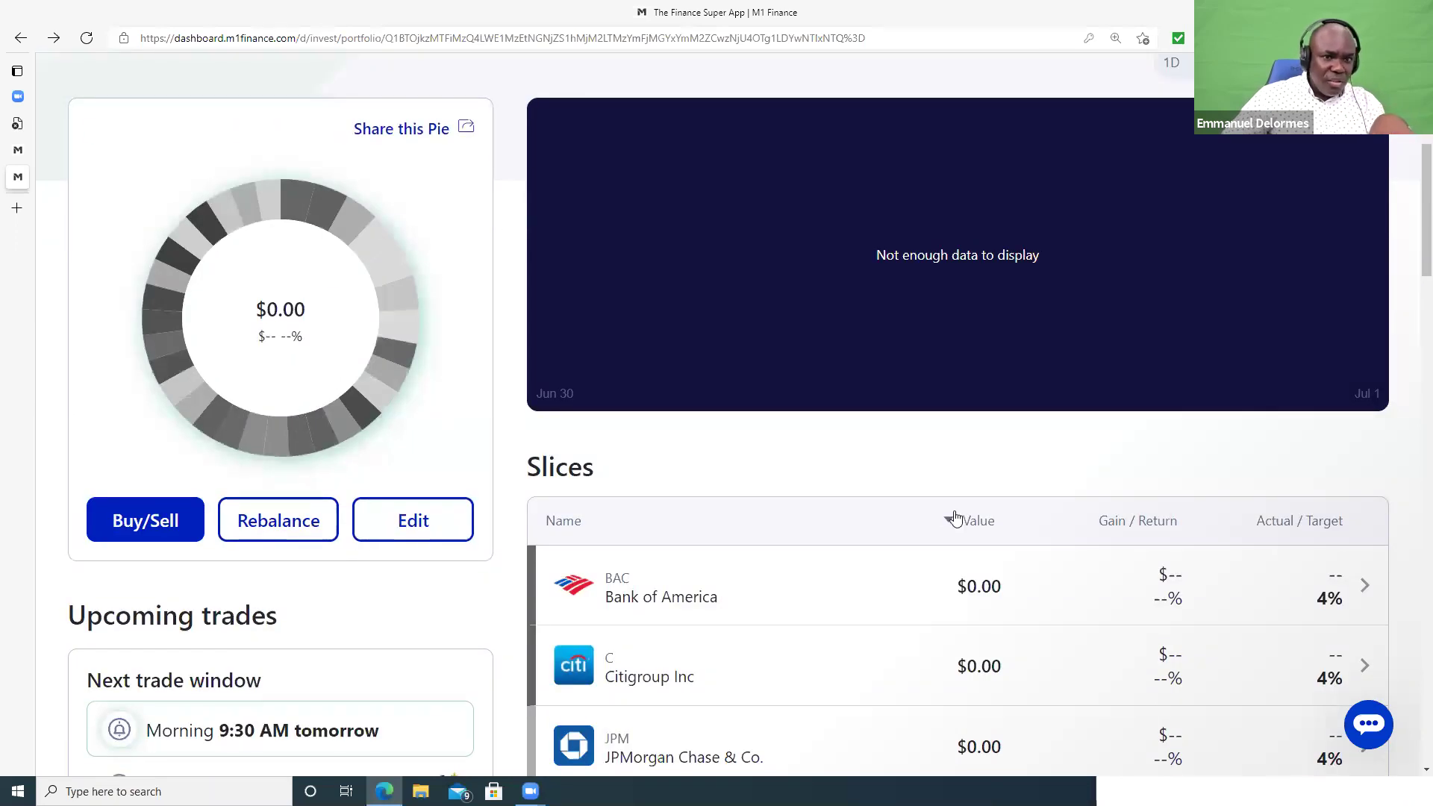
scroll(953, 518, "down", 5)
scroll(158, 469, "up", 4)
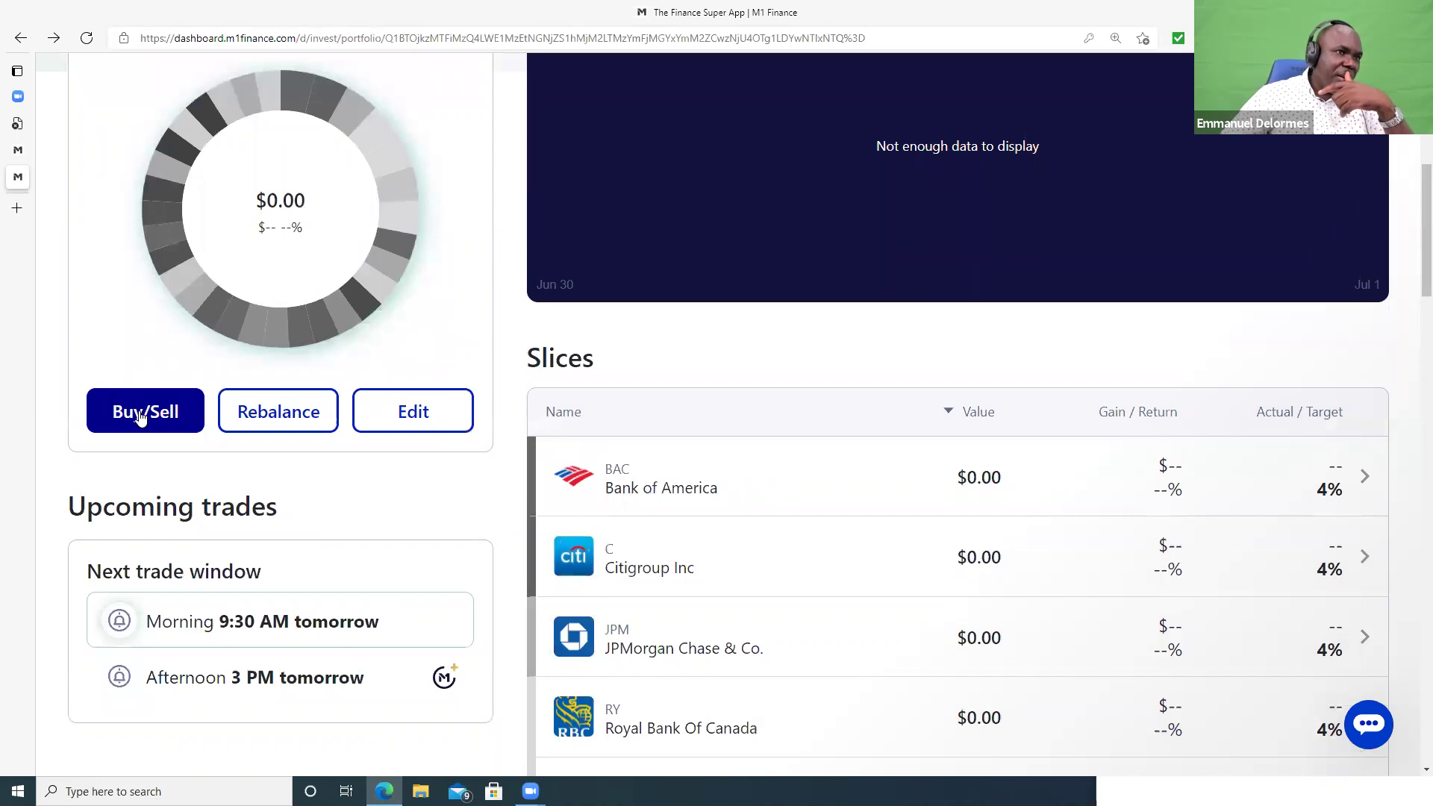
scroll(955, 363, "up", 7)
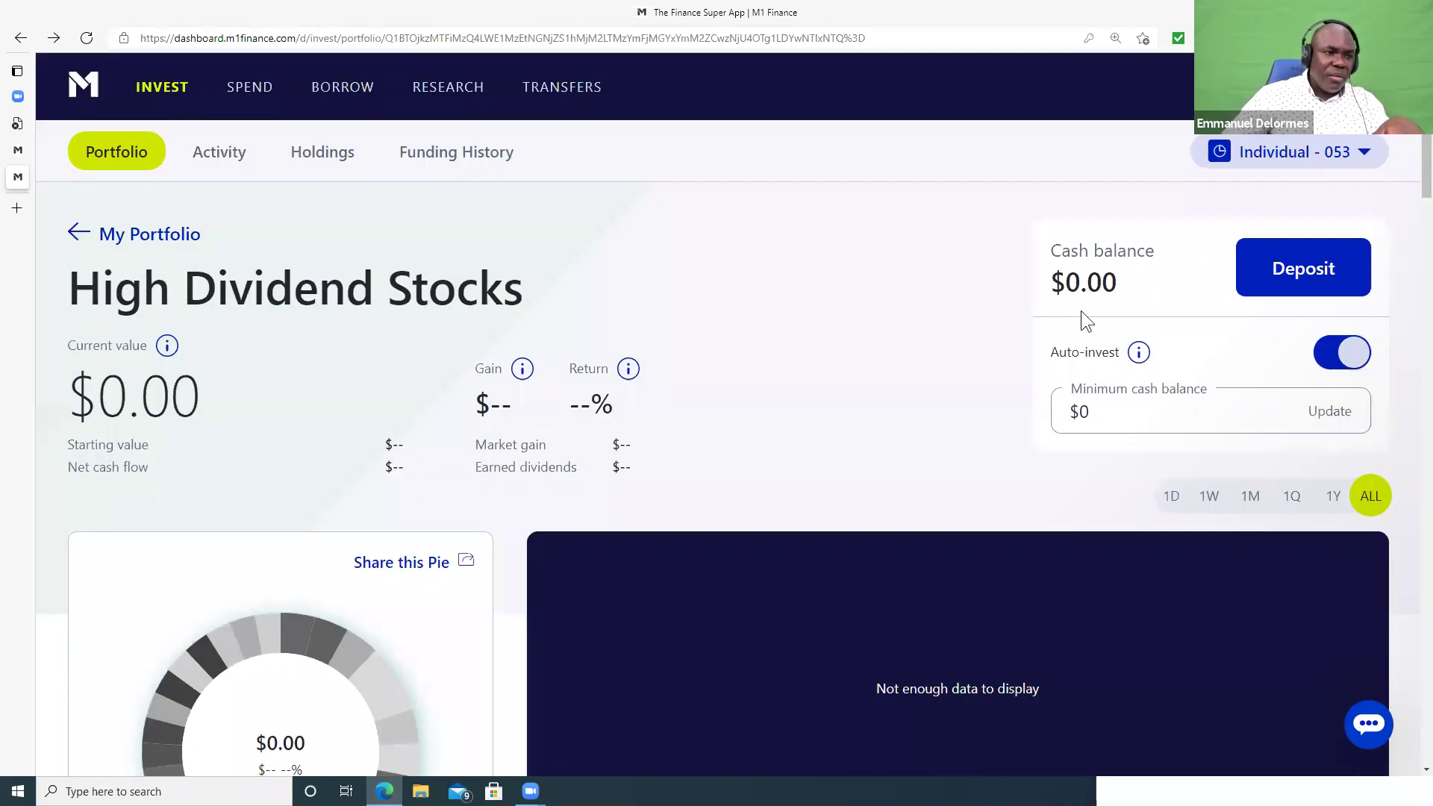
- Turn off Auto-invest for the individual account from the High Dividend Stocks pie page
scroll(160, 537, "down", 6)
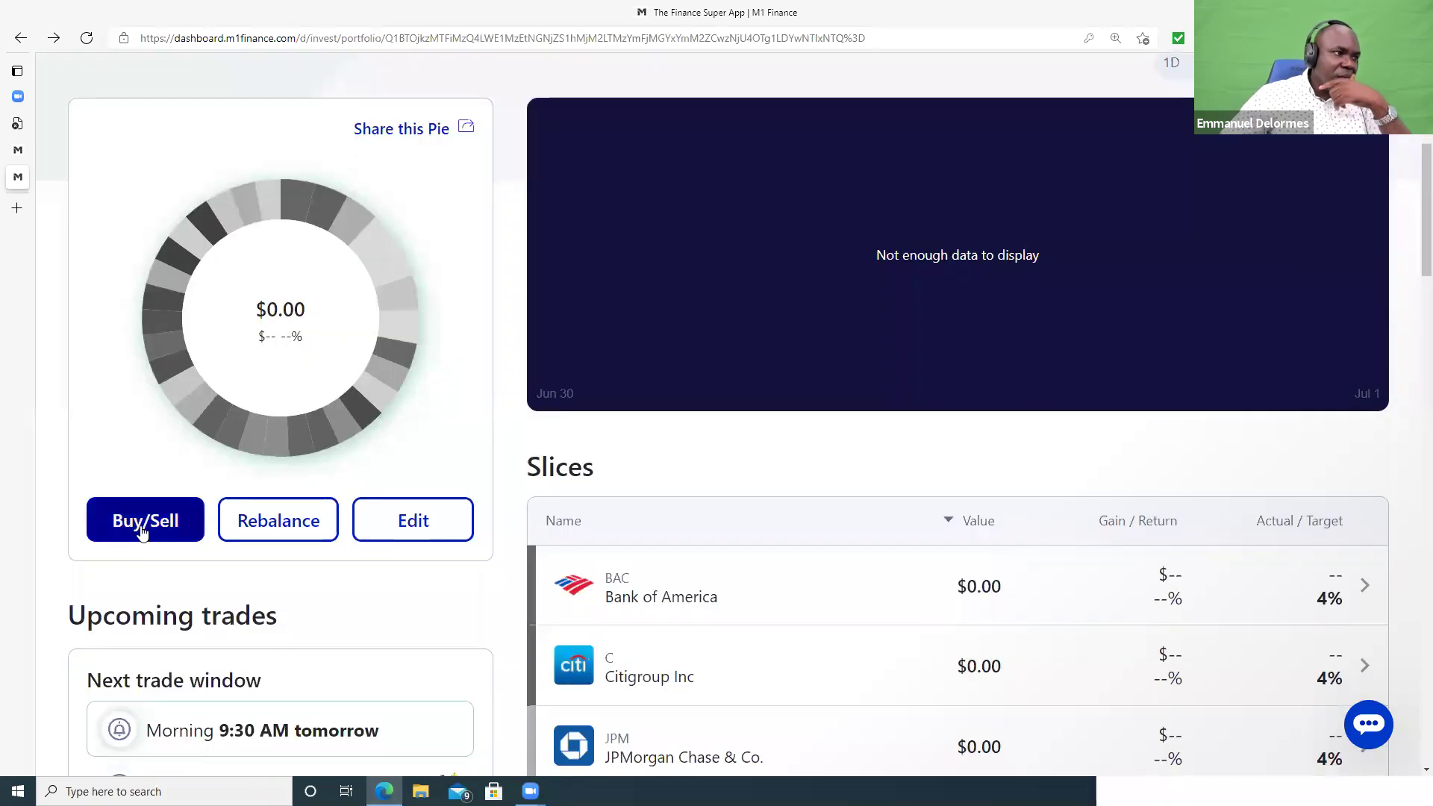
scroll(1353, 311, "up", 2)
scroll(1353, 312, "up", 3)
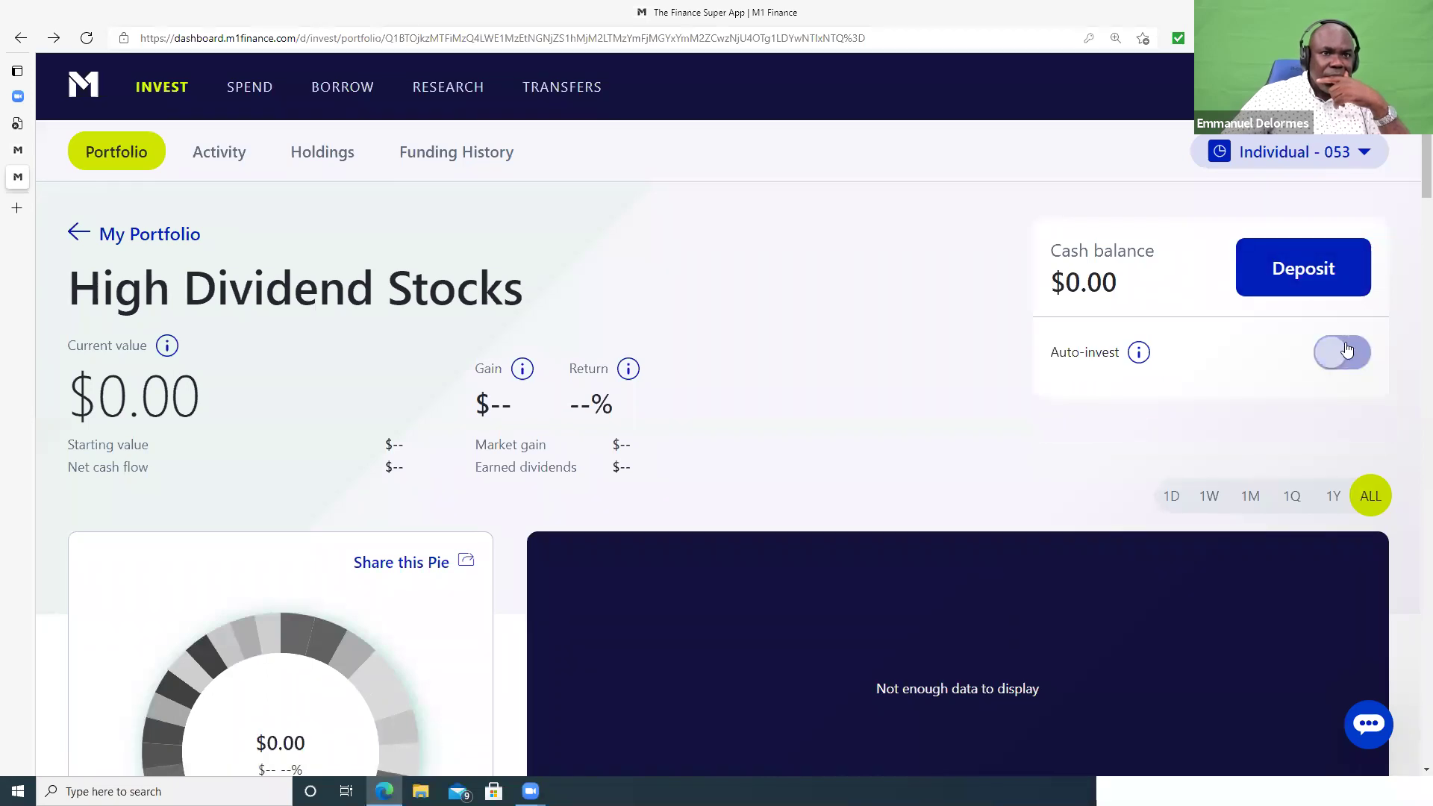
- Set up a one-time deposit of $1,500 from the JPMORGAN CHASE checking account into the individual account
left_click(1294, 270)
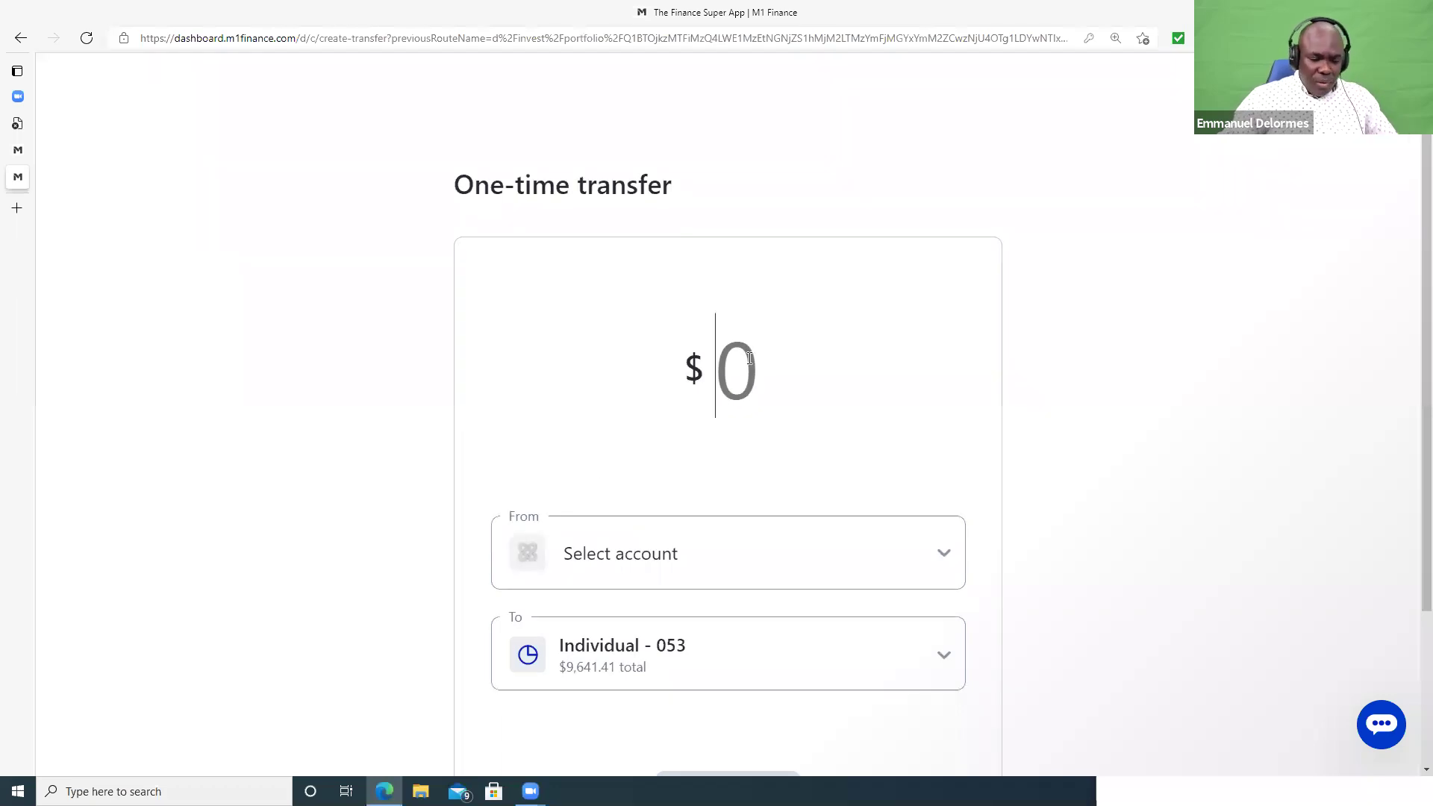
type("1500")
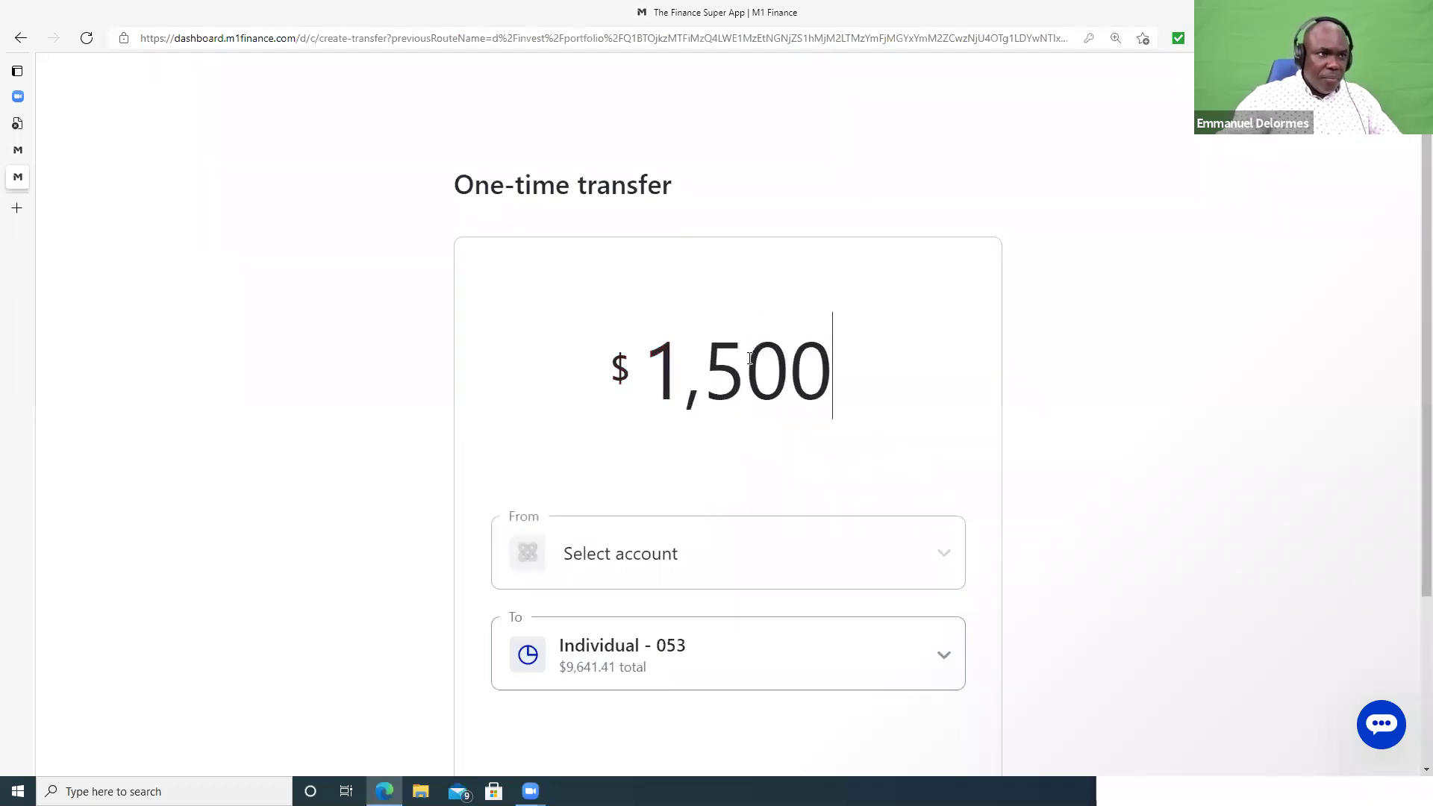
left_click(614, 558)
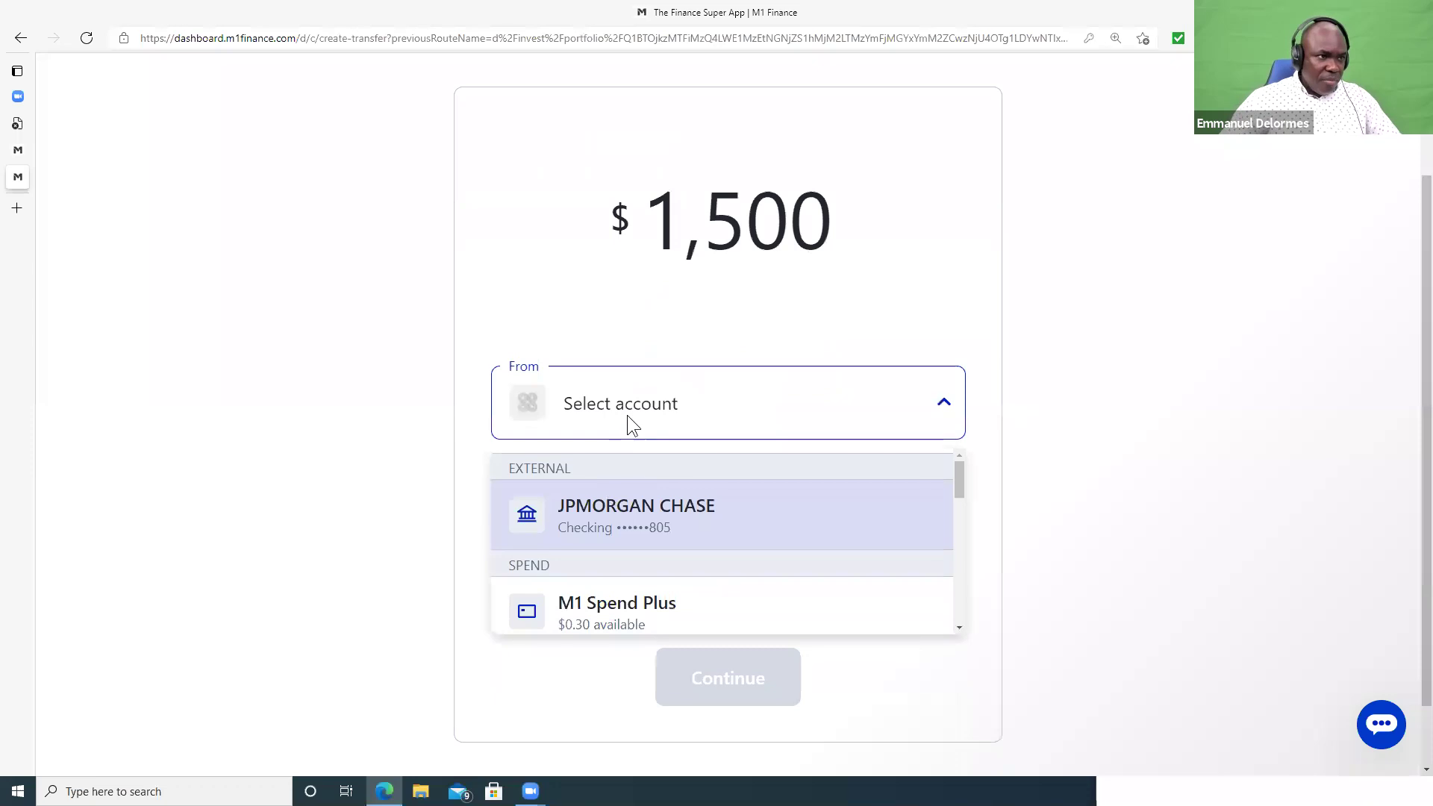
left_click(661, 522)
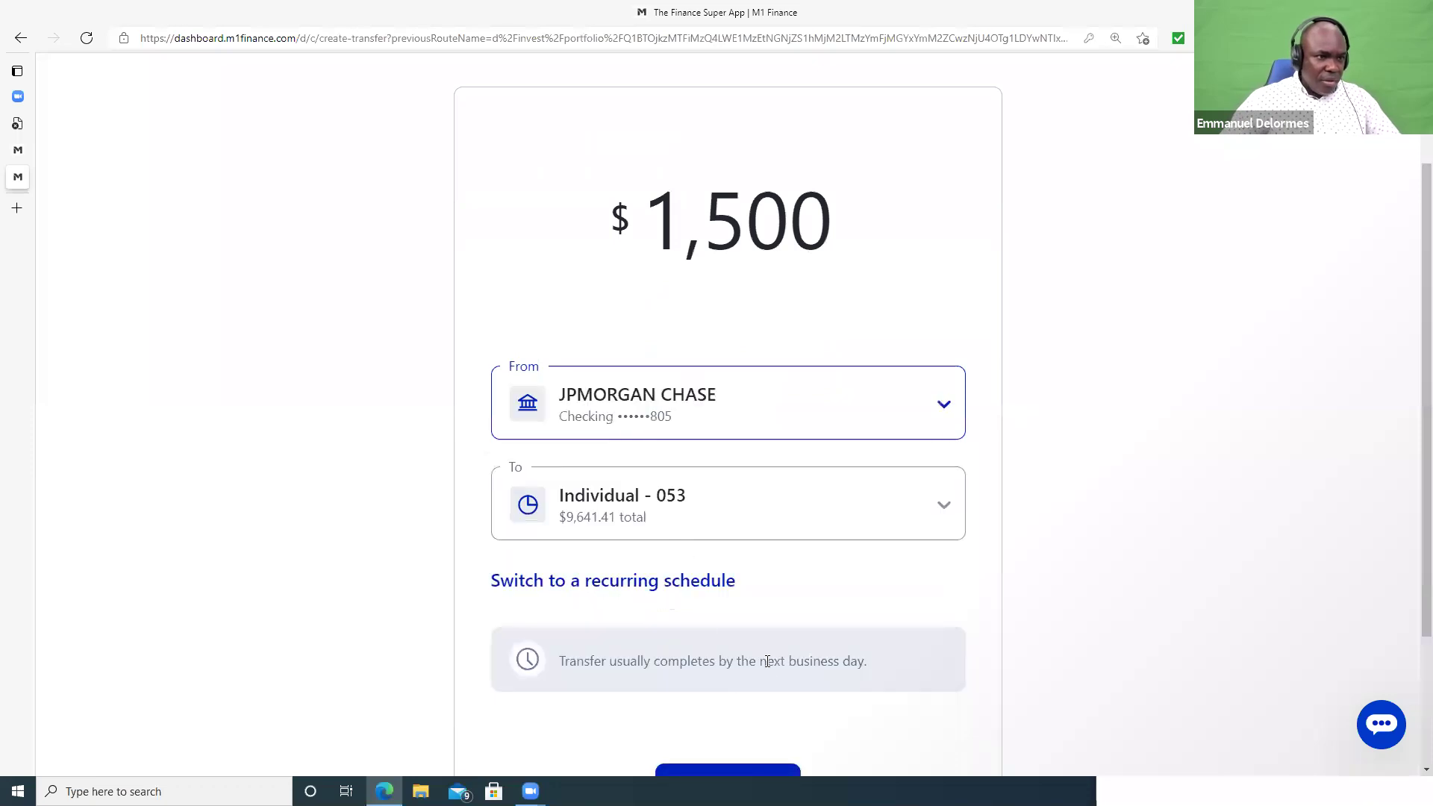
- Continue to the transfer review, confirm the $1,500 transfer, and return to the High Dividend Stocks pie
scroll(746, 642, "down", 2)
left_click(721, 603)
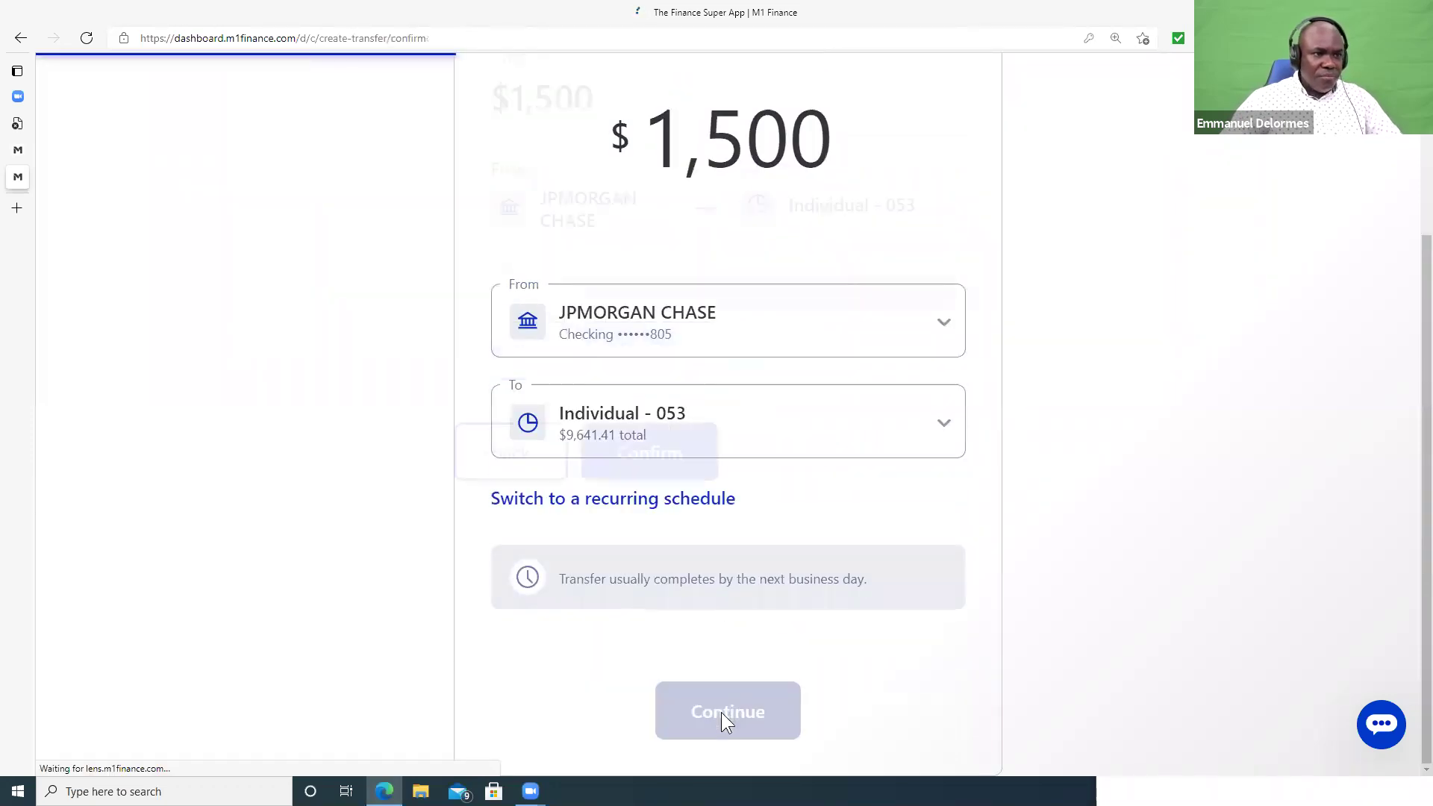
left_click(643, 648)
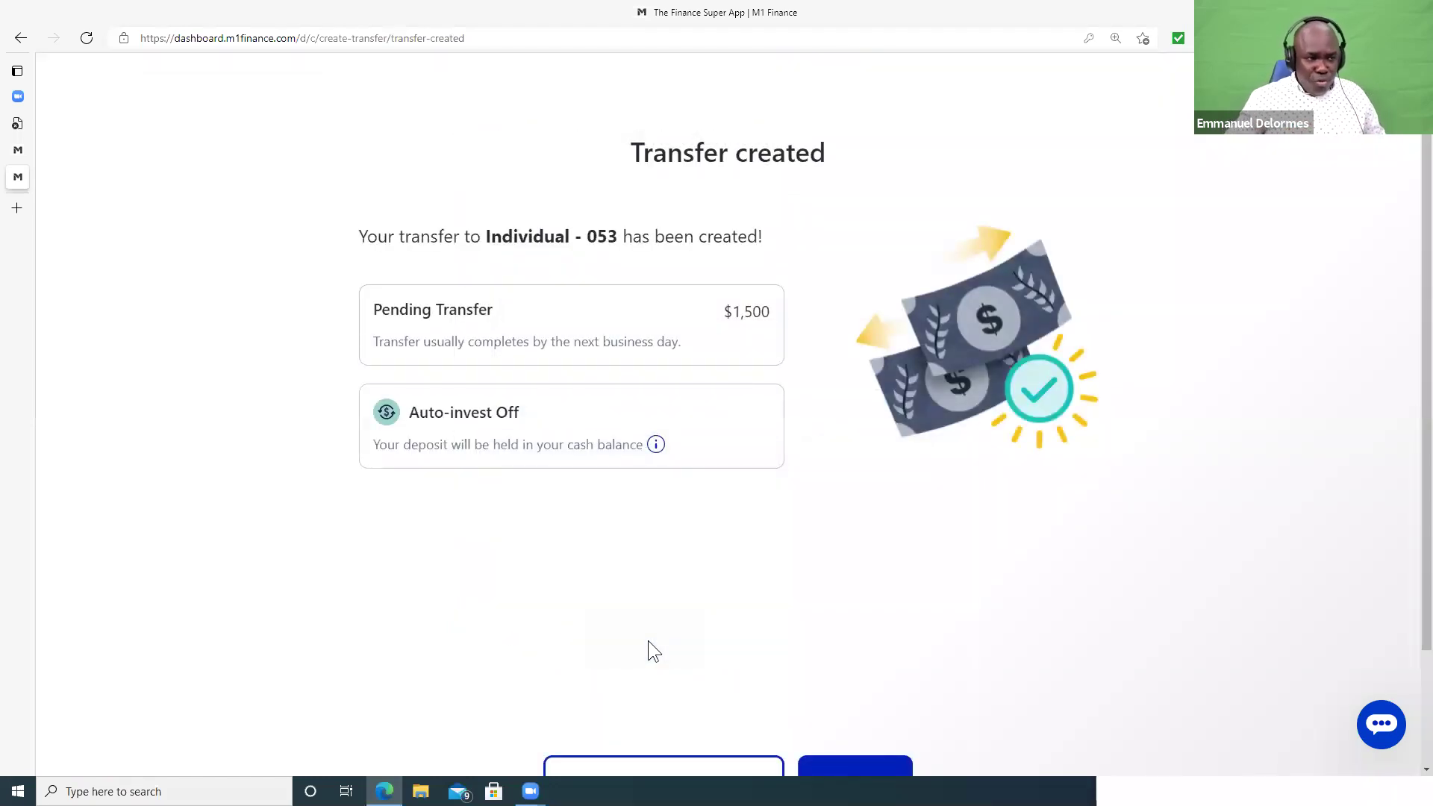
scroll(590, 350, "down", 2)
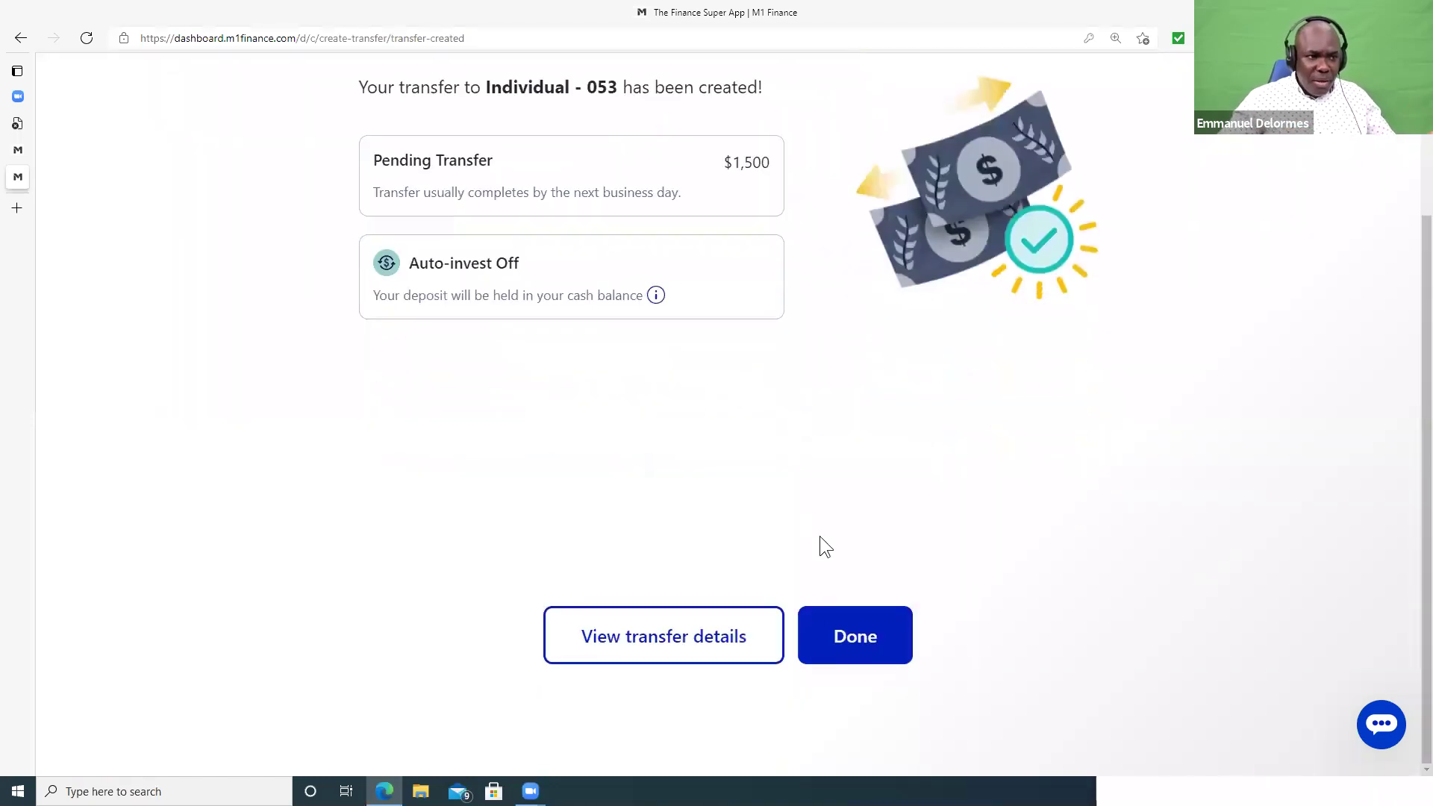
left_click(853, 644)
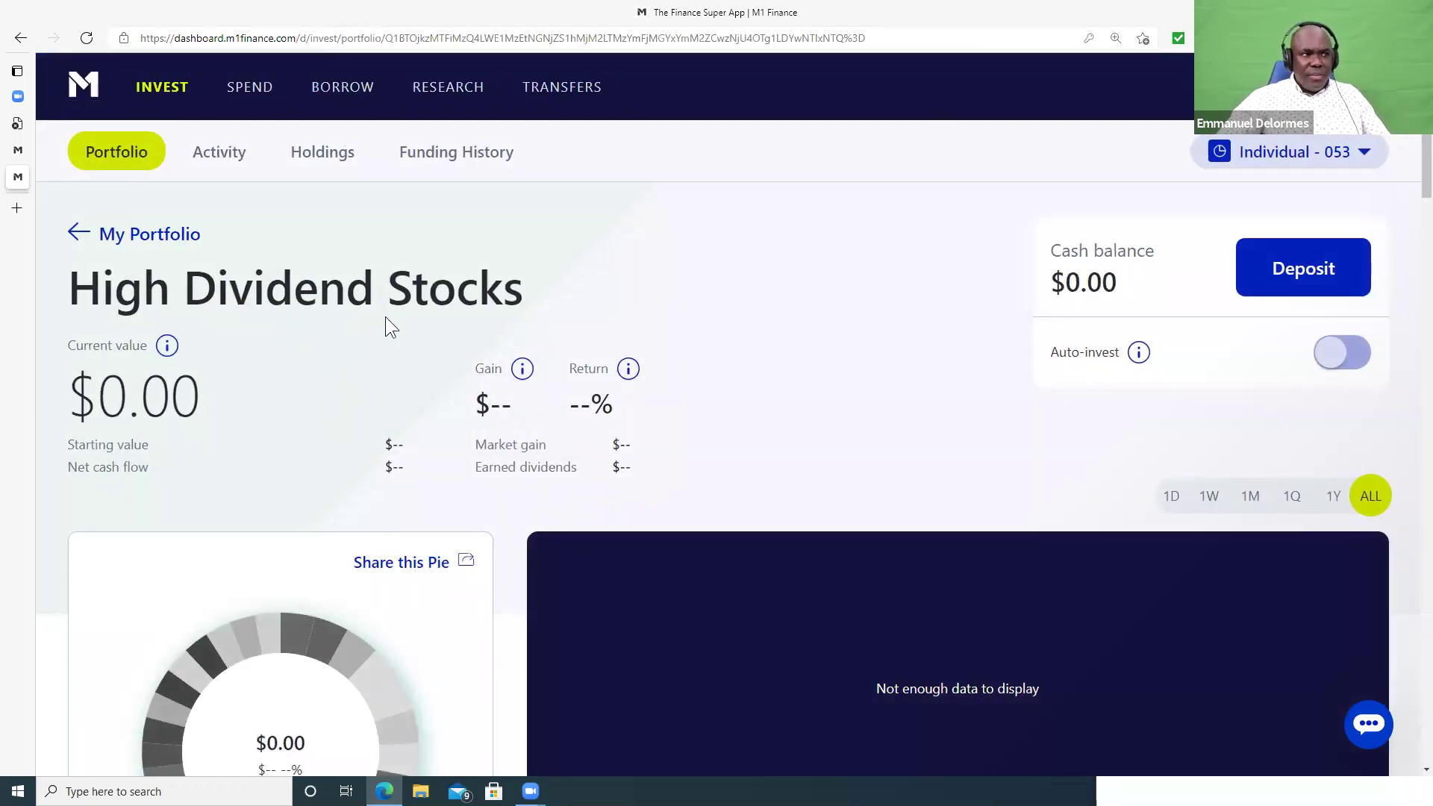
- Check the pending transfer and slices, and open the pie's sharing options to copy its share link
scroll(474, 318, "down", 7)
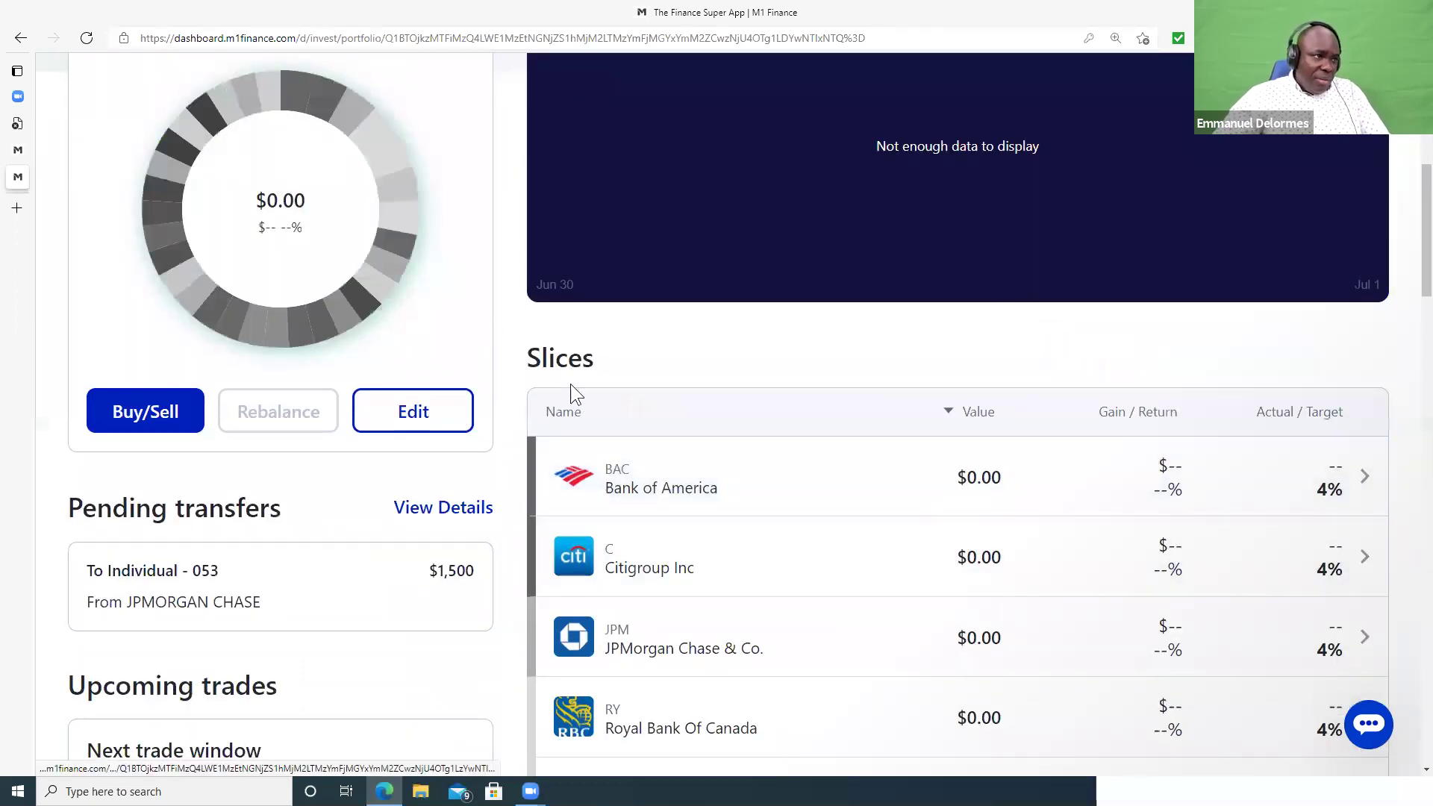
scroll(572, 393, "up", 6)
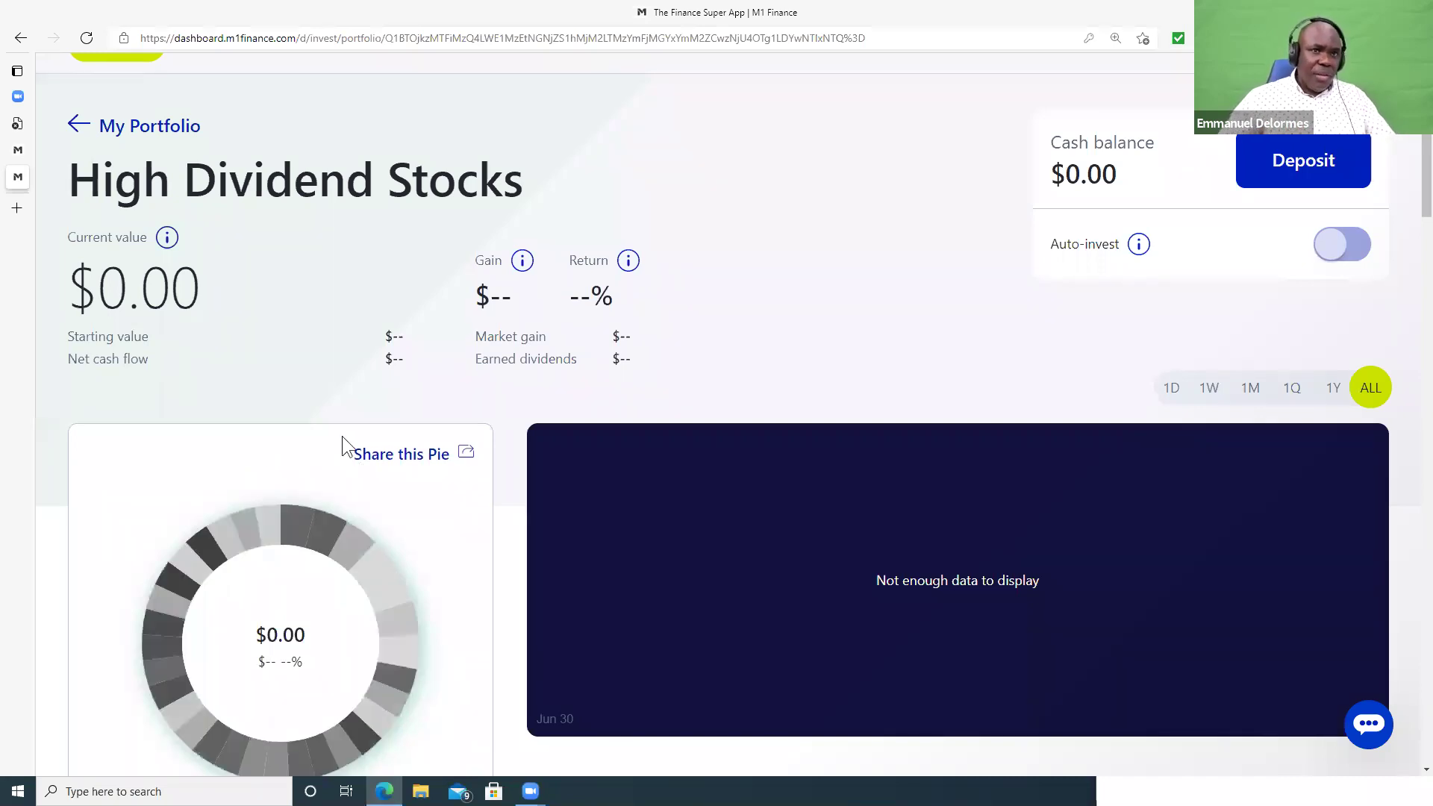
left_click(415, 455)
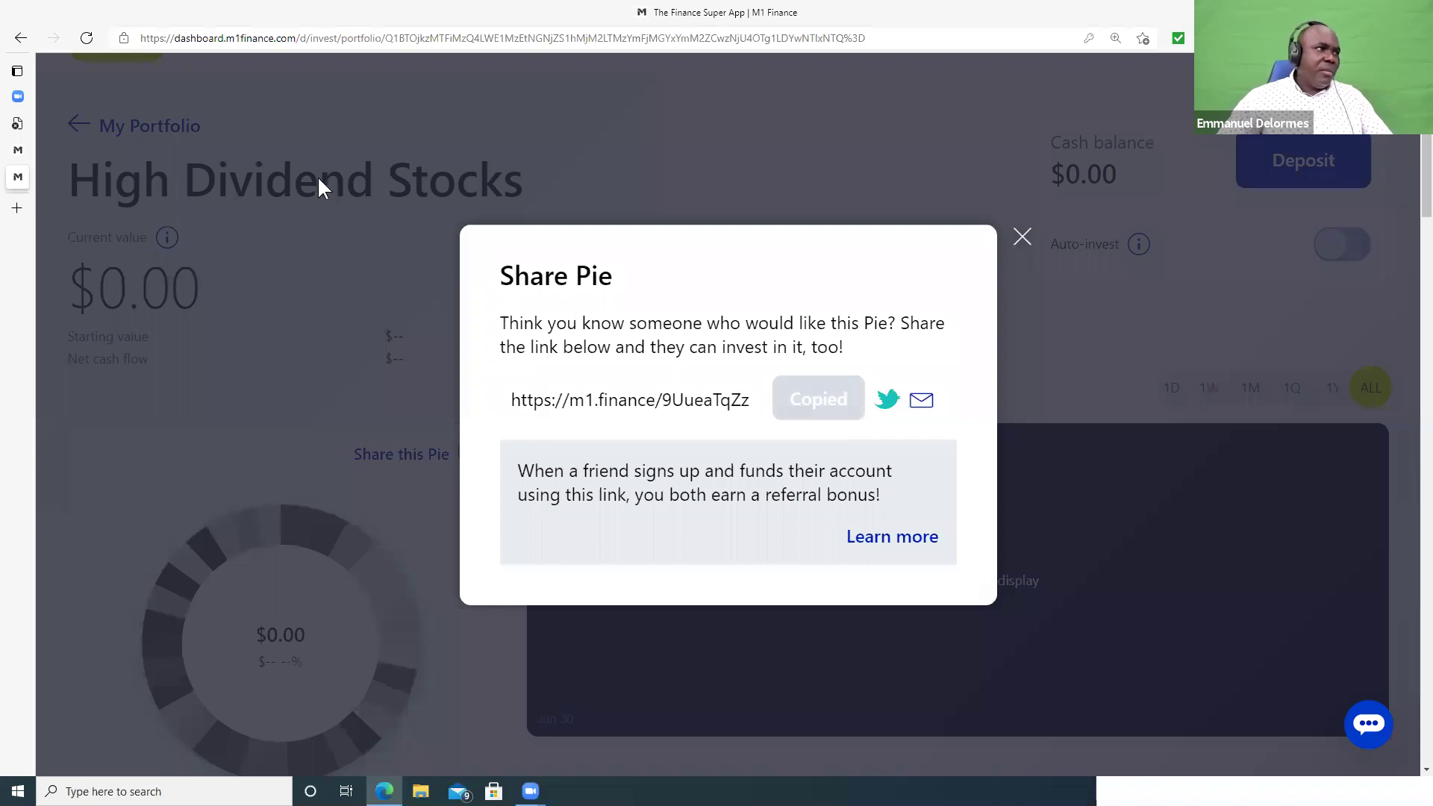
- Open Gmail in a new browser tab by going to gmail.com
left_click(21, 209)
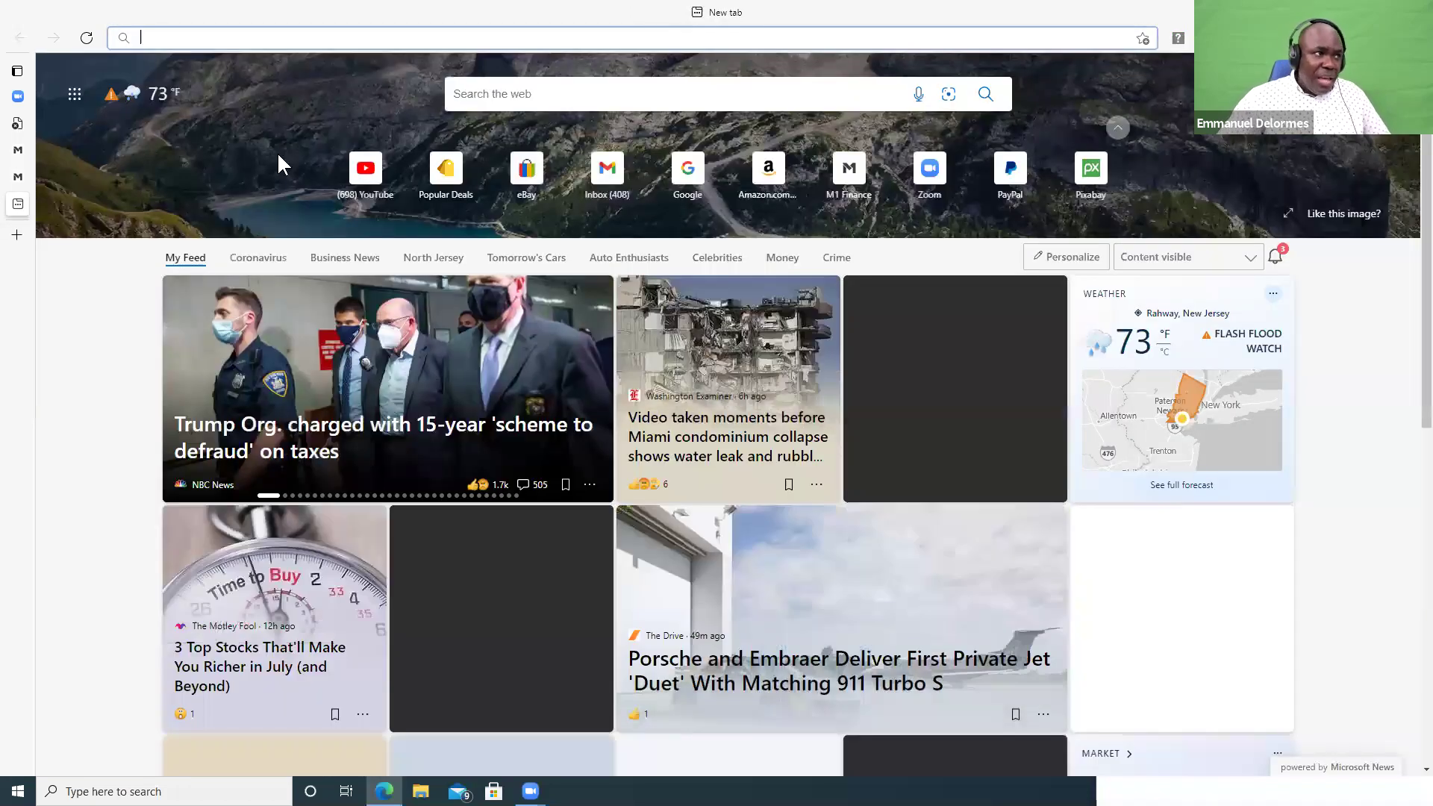
type("gm")
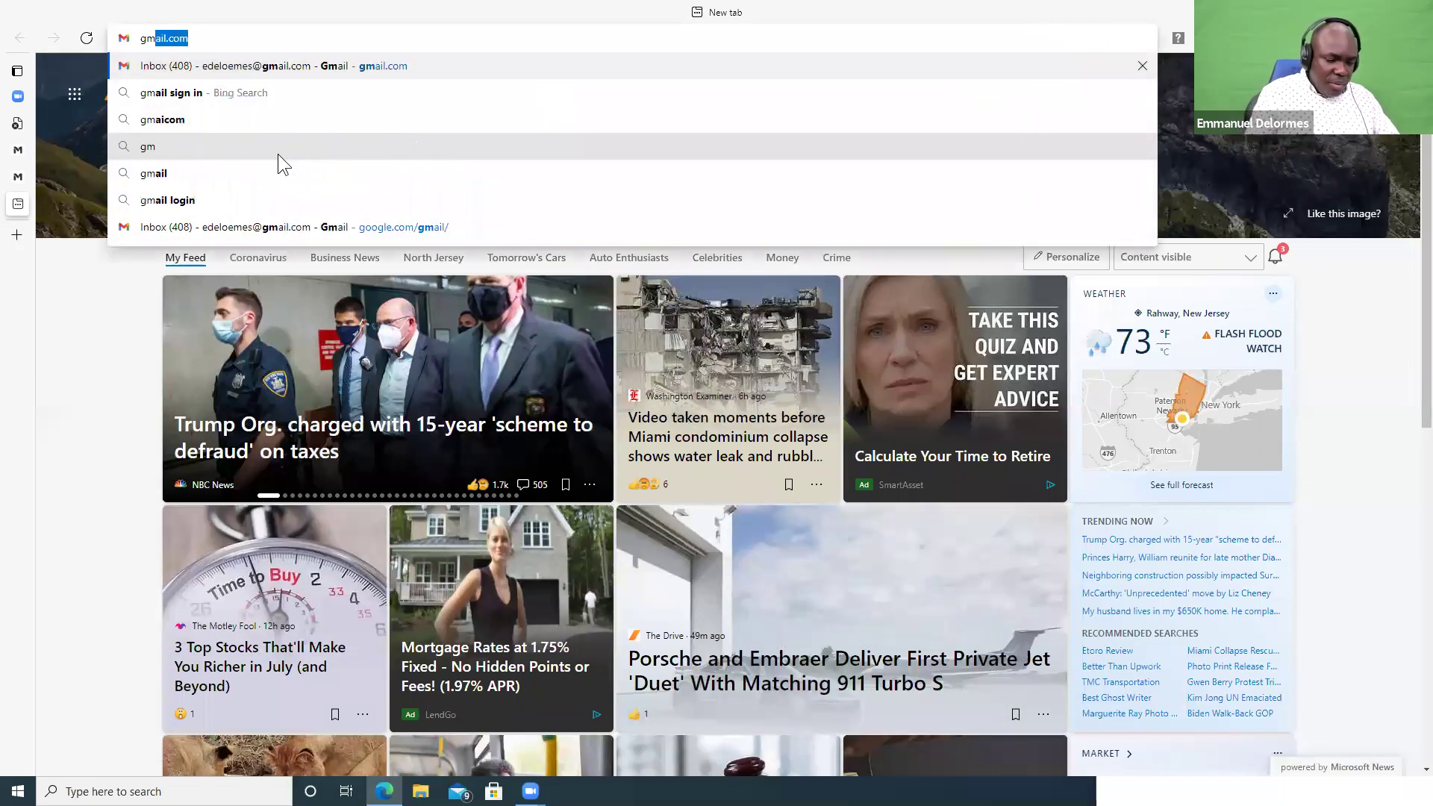
type("ail.com")
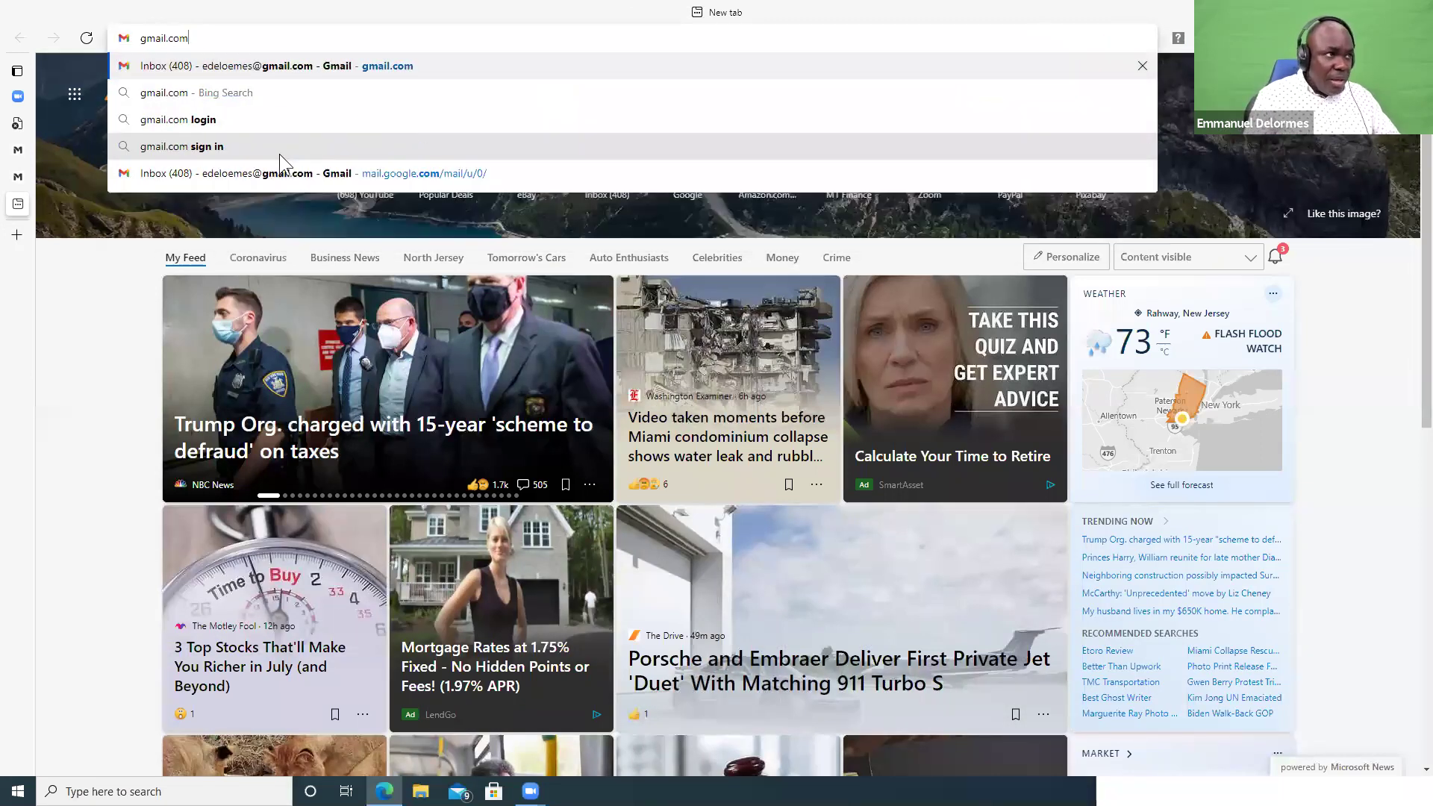
key("Return")
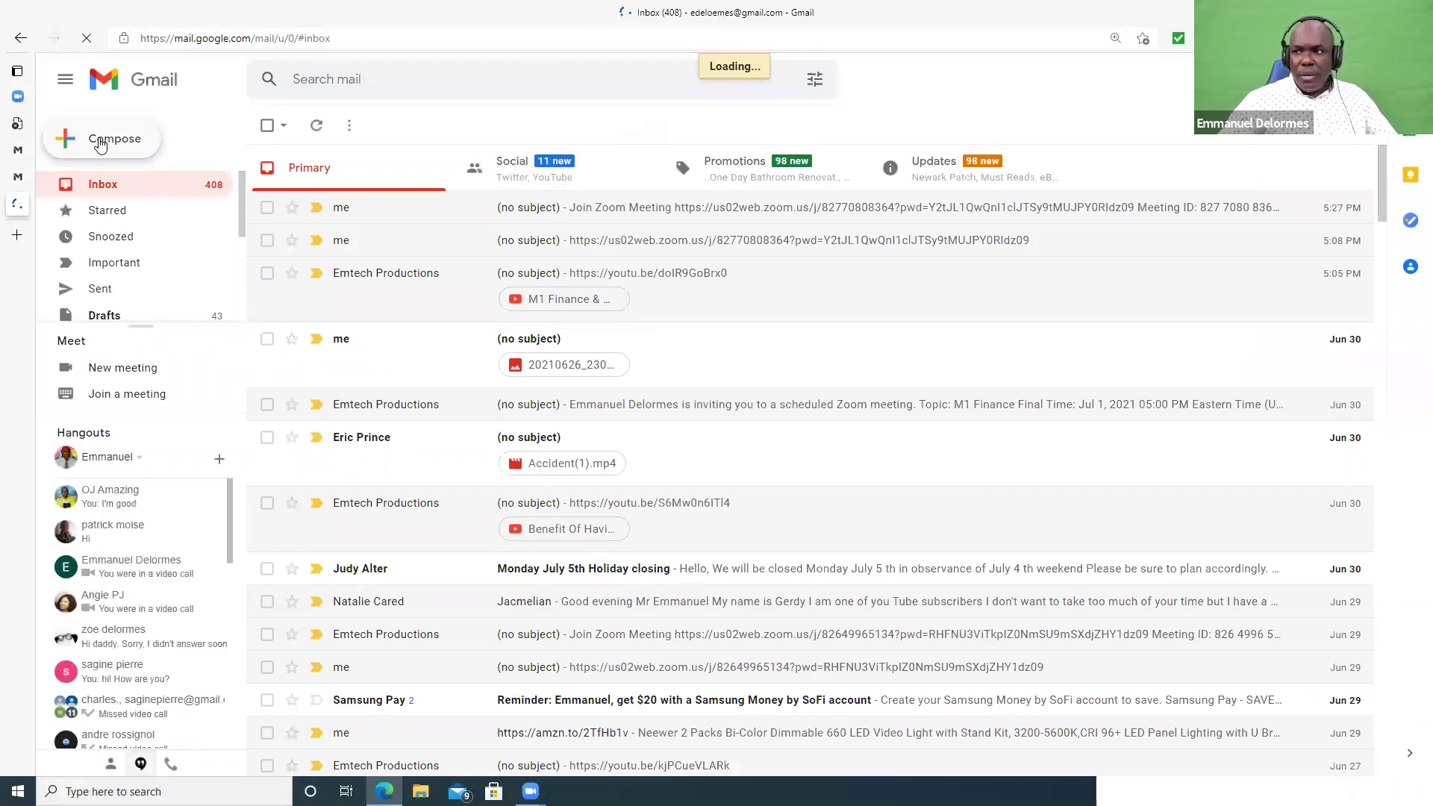
- Compose a new message addressed to the sender's own Gmail contact and paste the pie's share link into the body
left_click(102, 142)
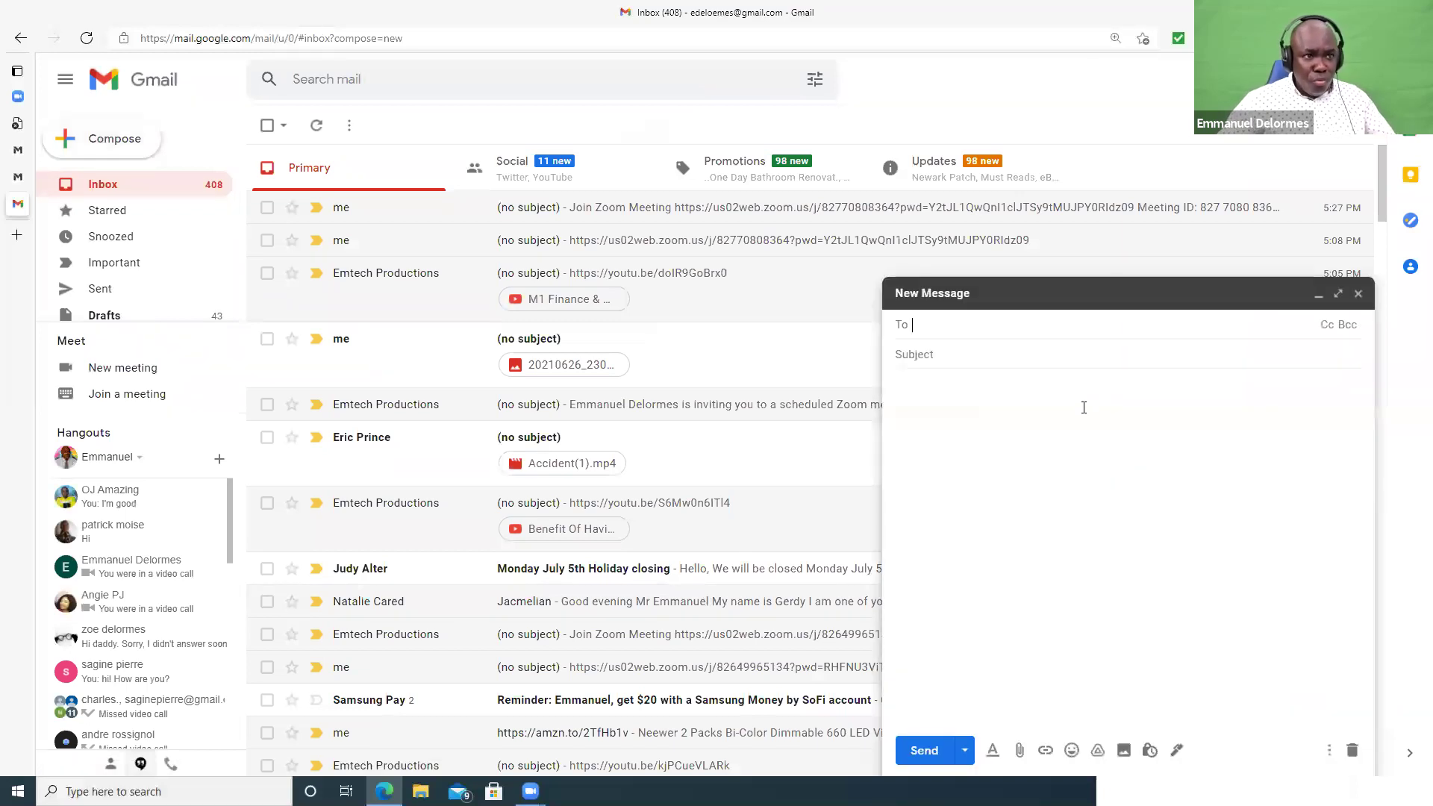
type("ede")
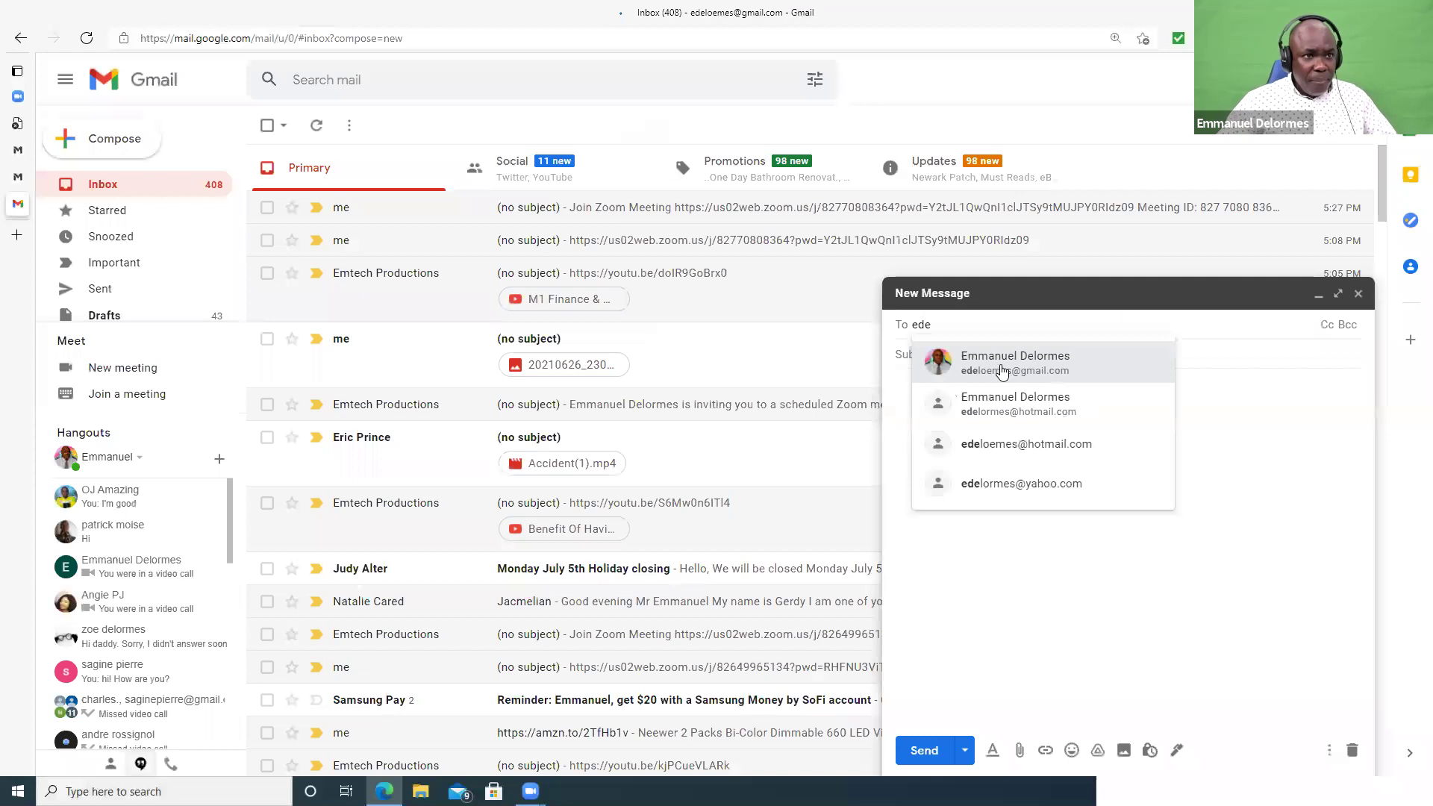
left_click(1003, 362)
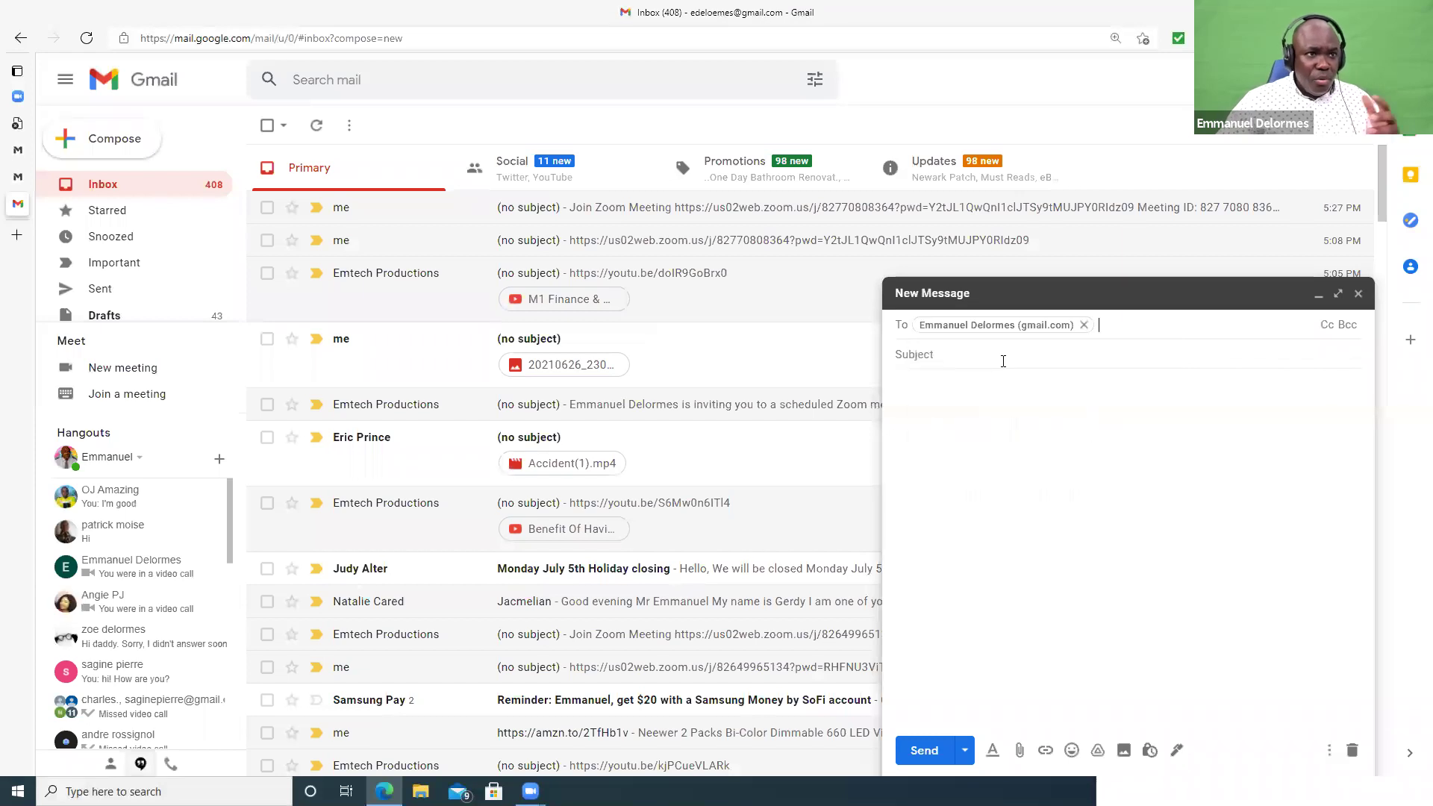
right_click(969, 418)
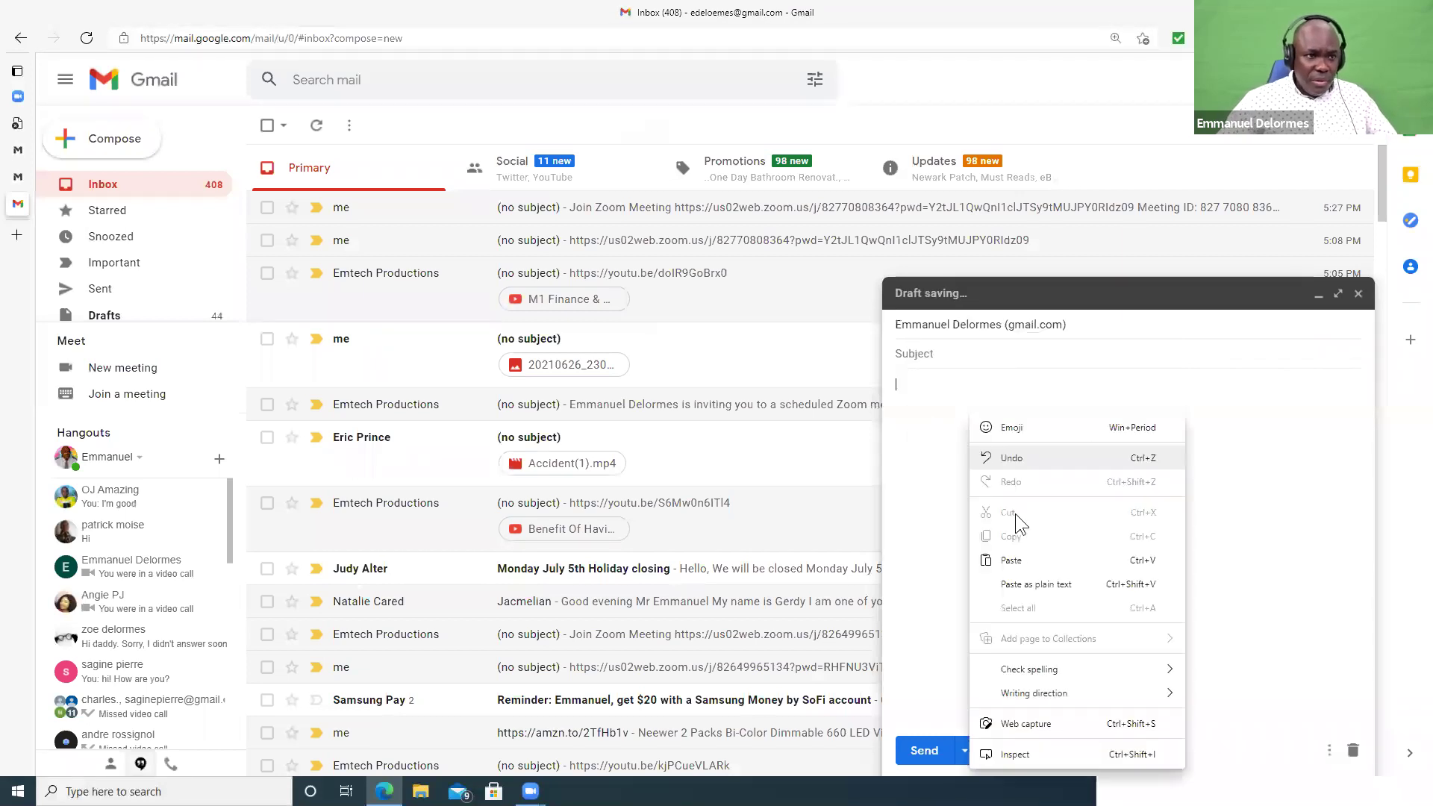
left_click(1012, 564)
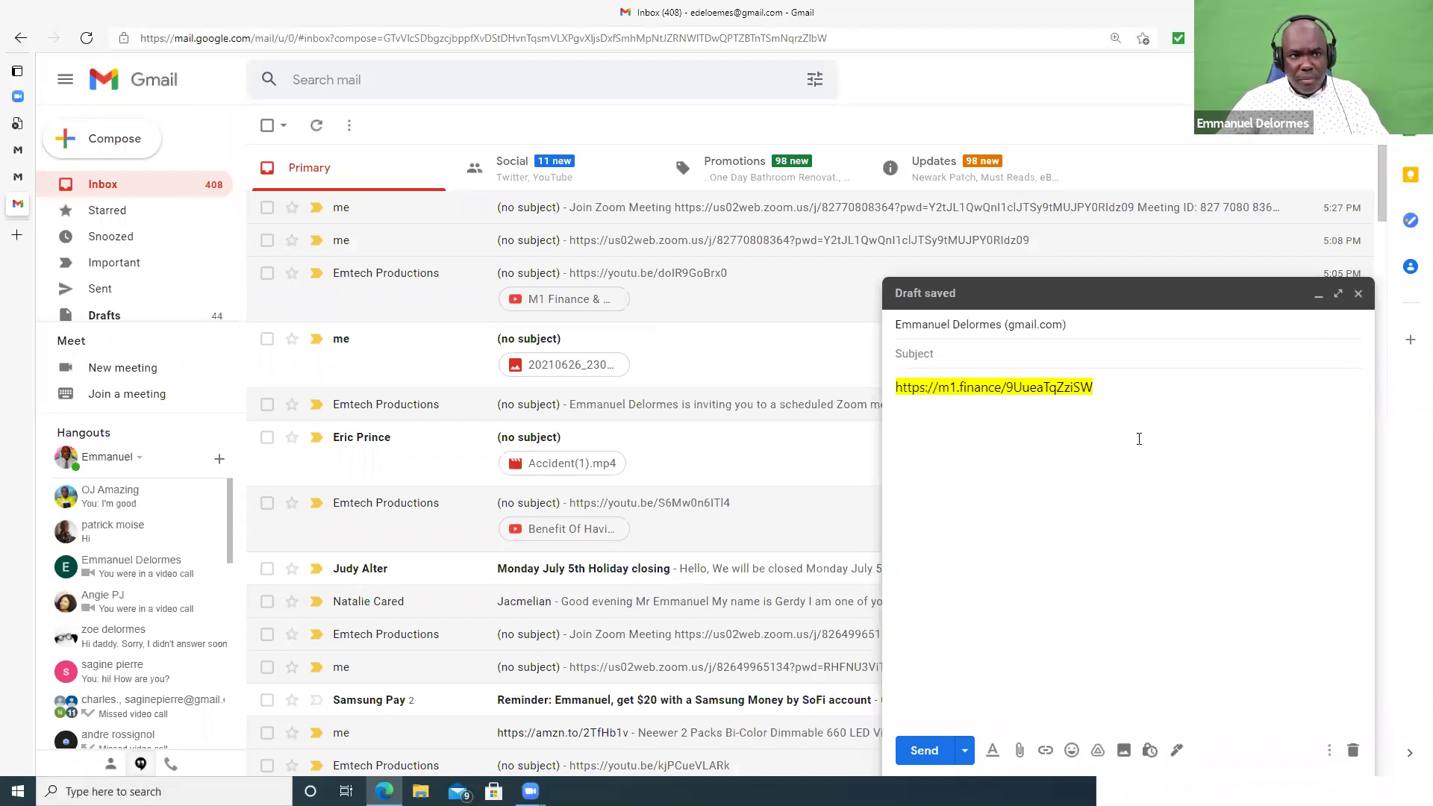
- Paste a second copy of the pie's share link on a separate line below the first in the message body
left_click(1100, 386)
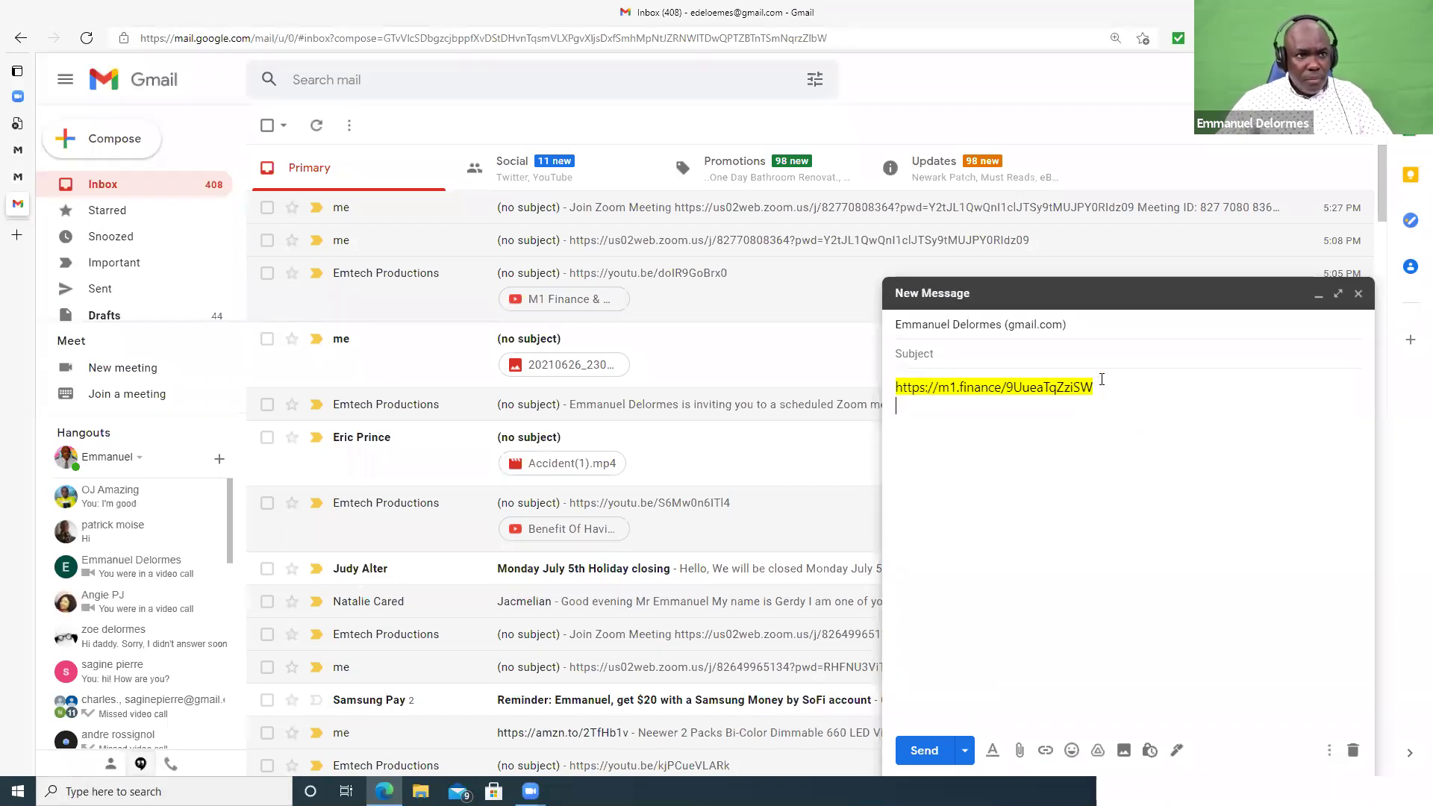
right_click(909, 427)
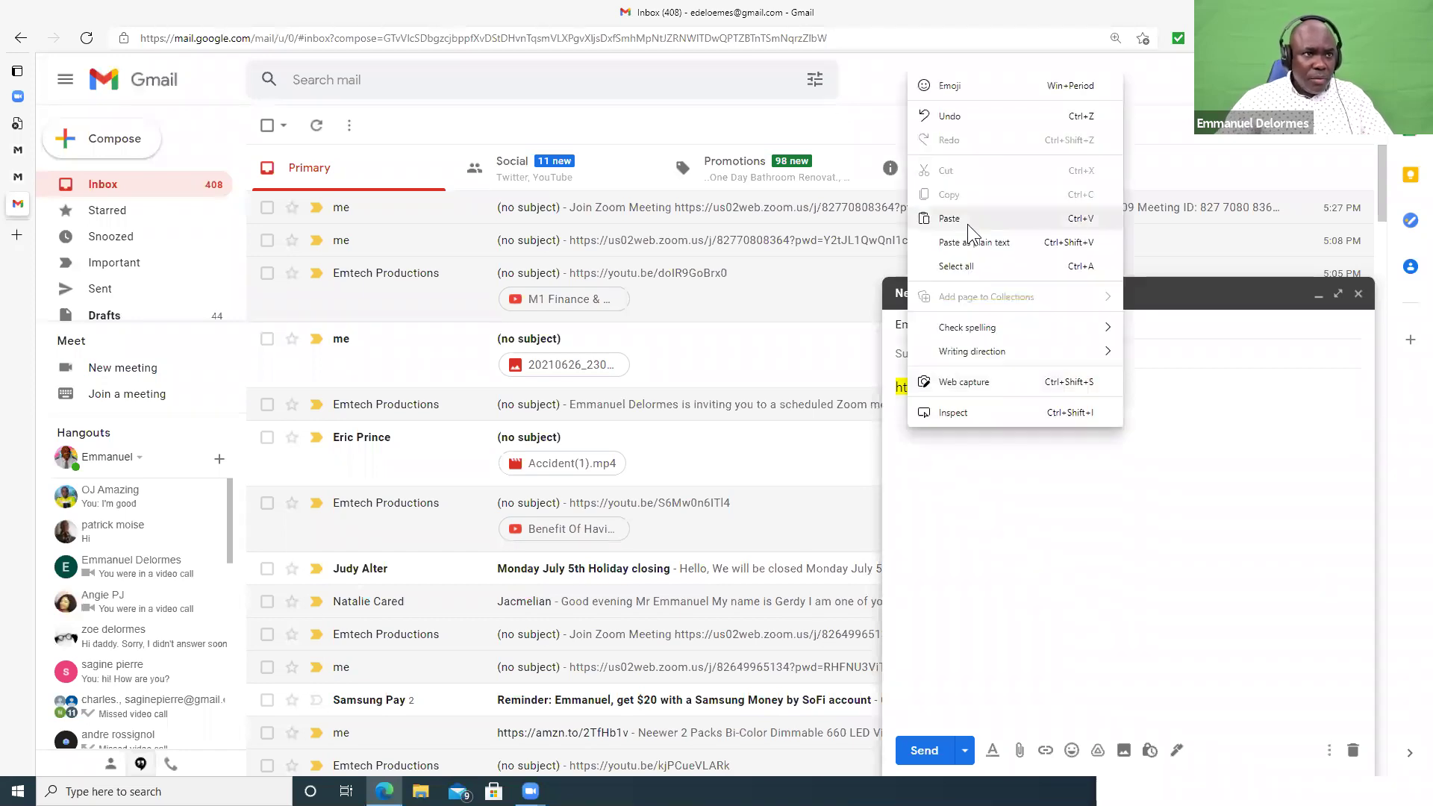
left_click(973, 217)
key("Return")
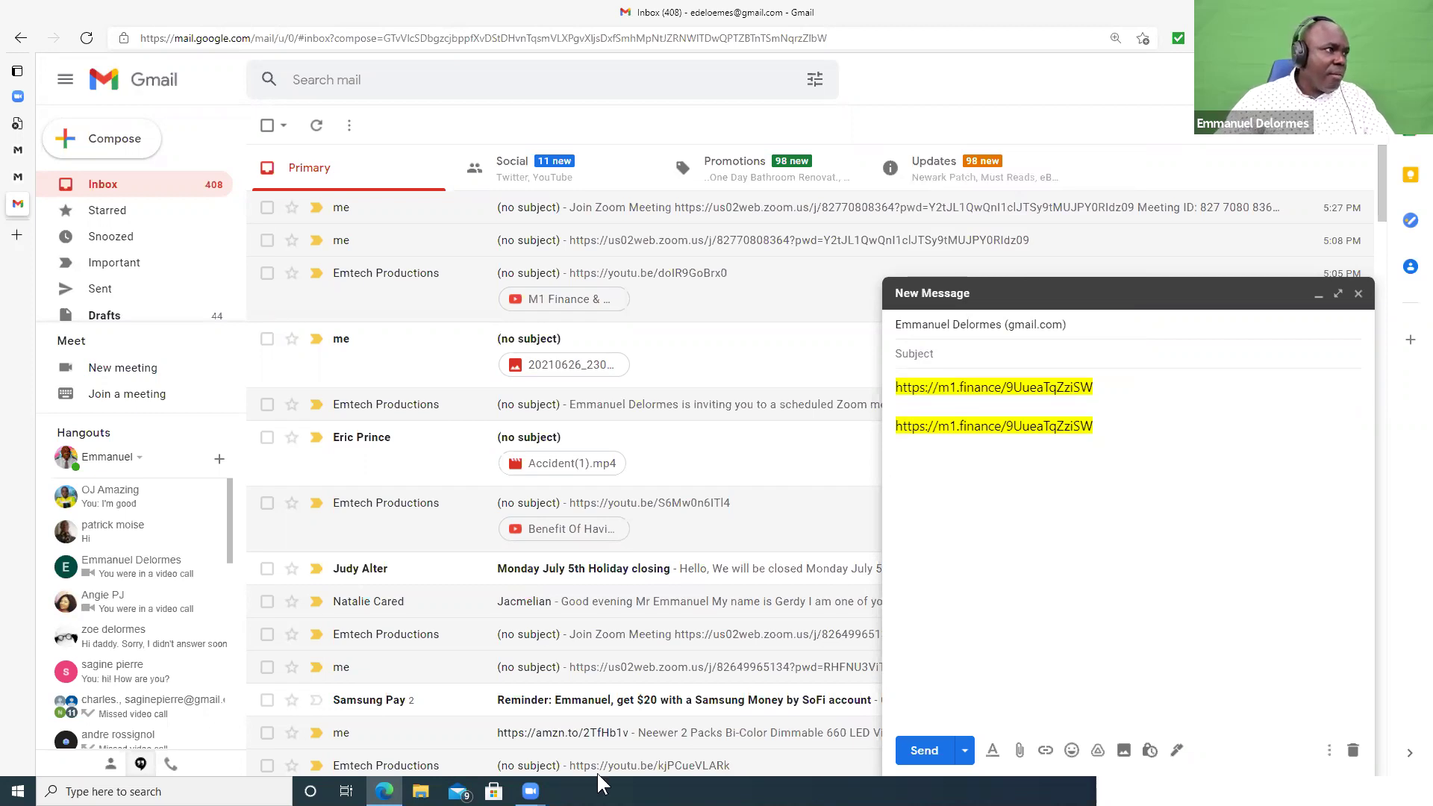
- Switch back to the M1 Finance Share Pie dialog, share the pie by email, and maximize the Mail window
left_click(18, 177)
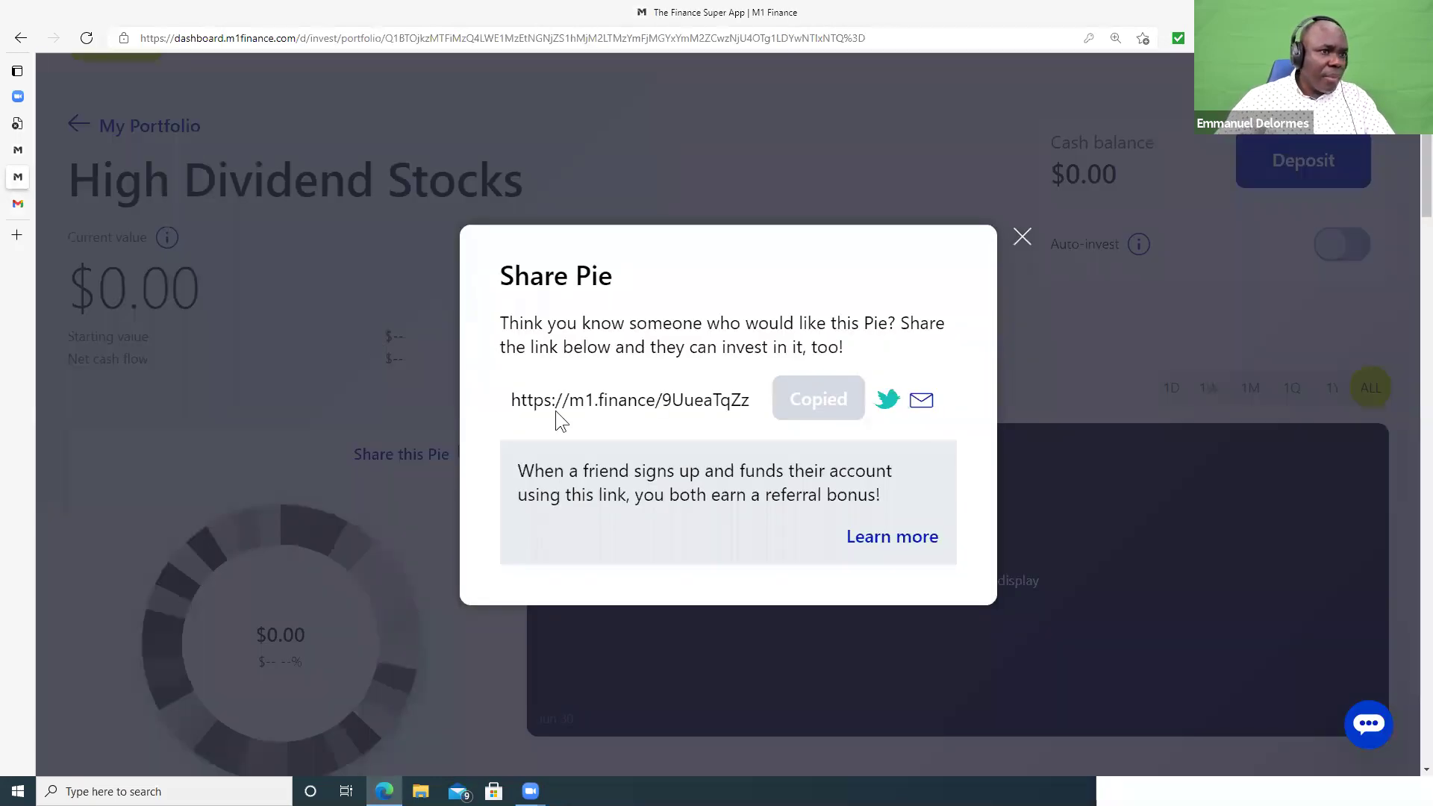
left_click(920, 403)
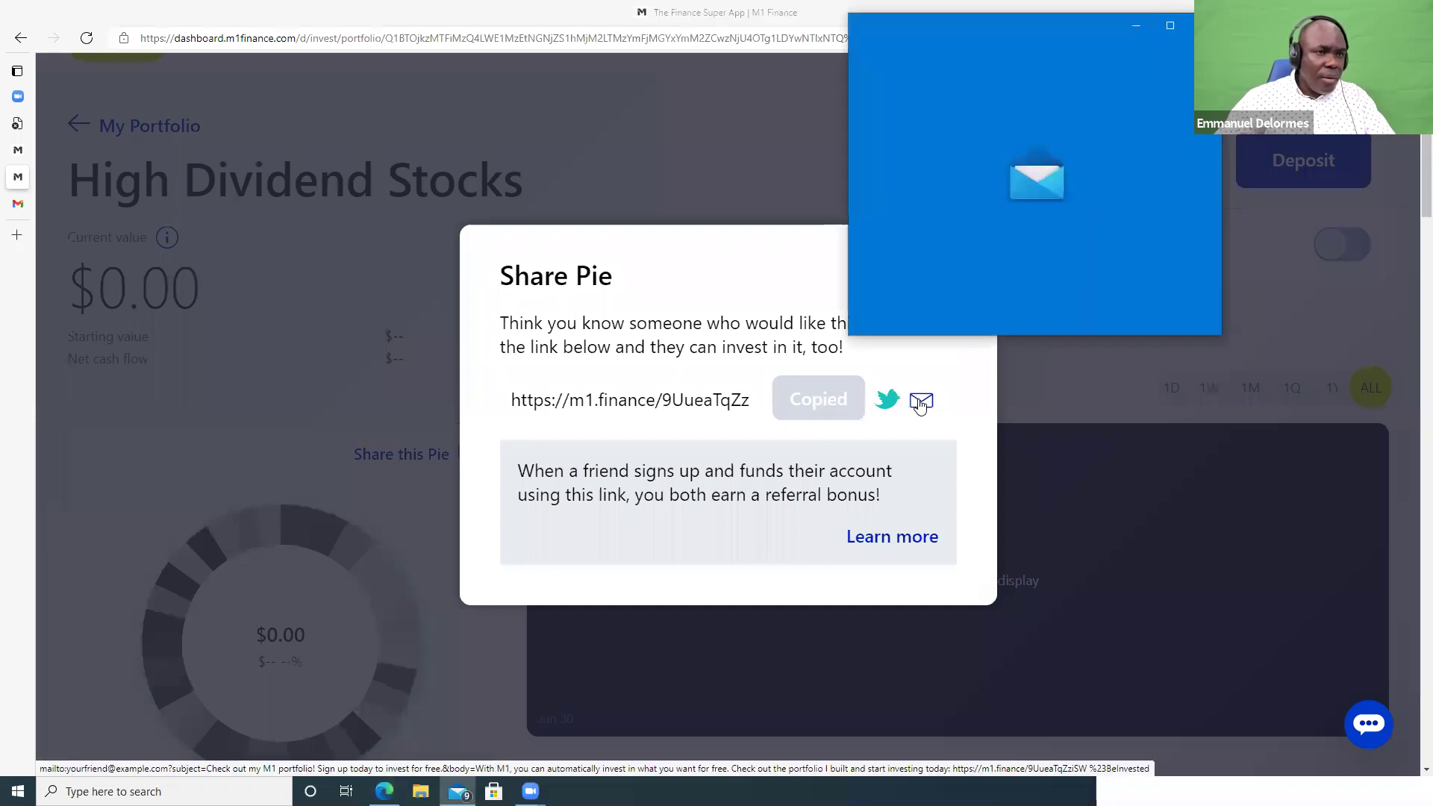
left_click(1170, 25)
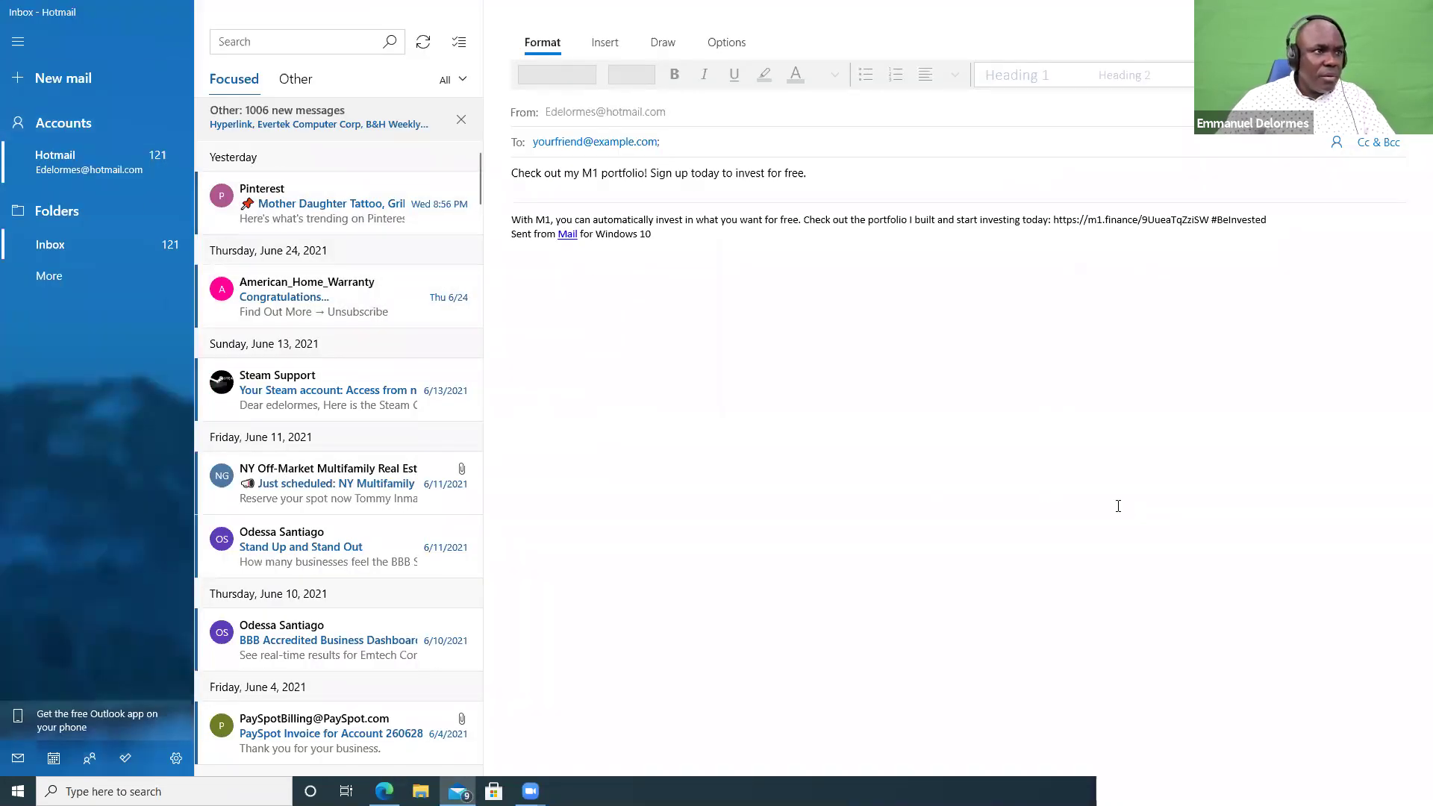
- Add the sender's own Gmail contact as a recipient ahead of the placeholder address in the share email
left_click(662, 141)
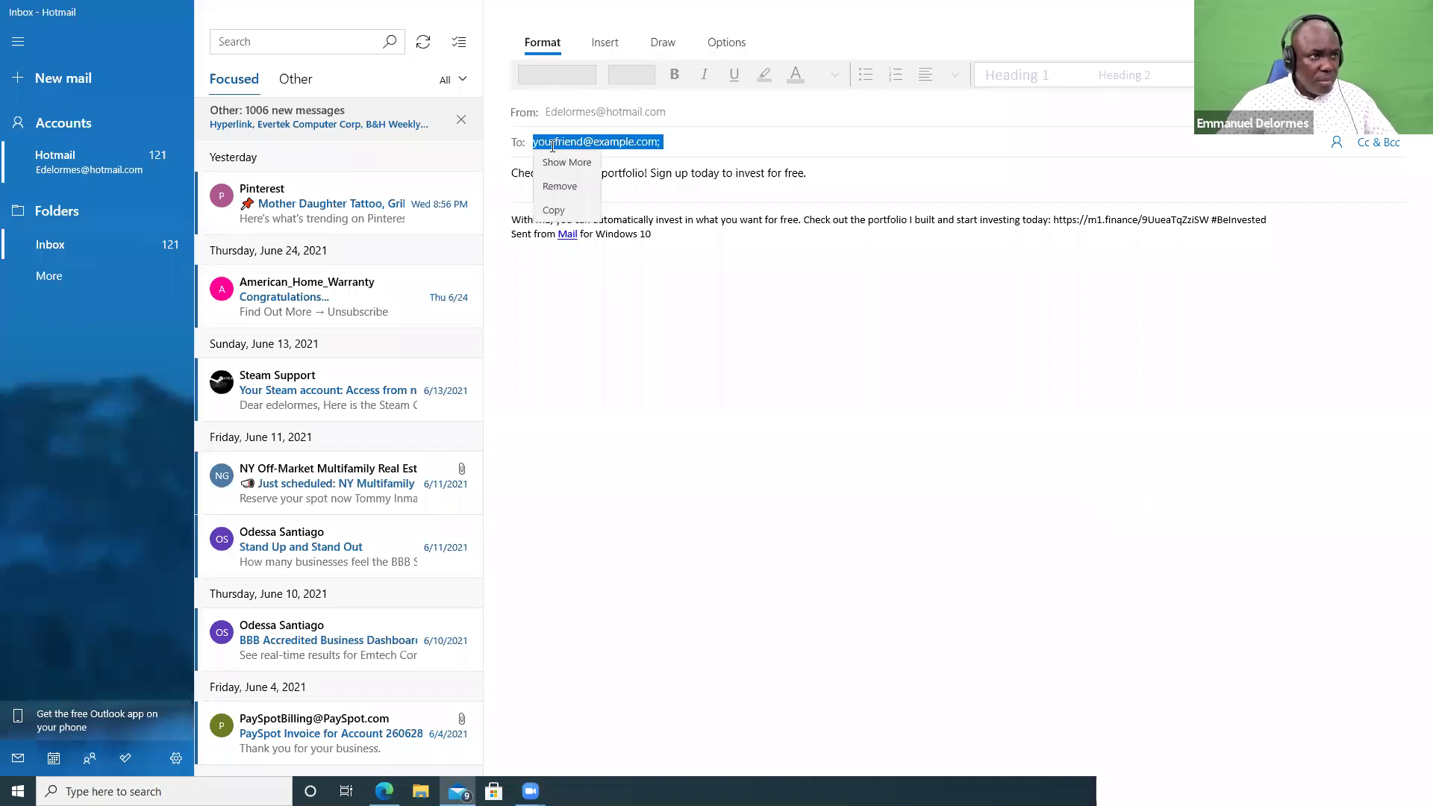
left_click(704, 139)
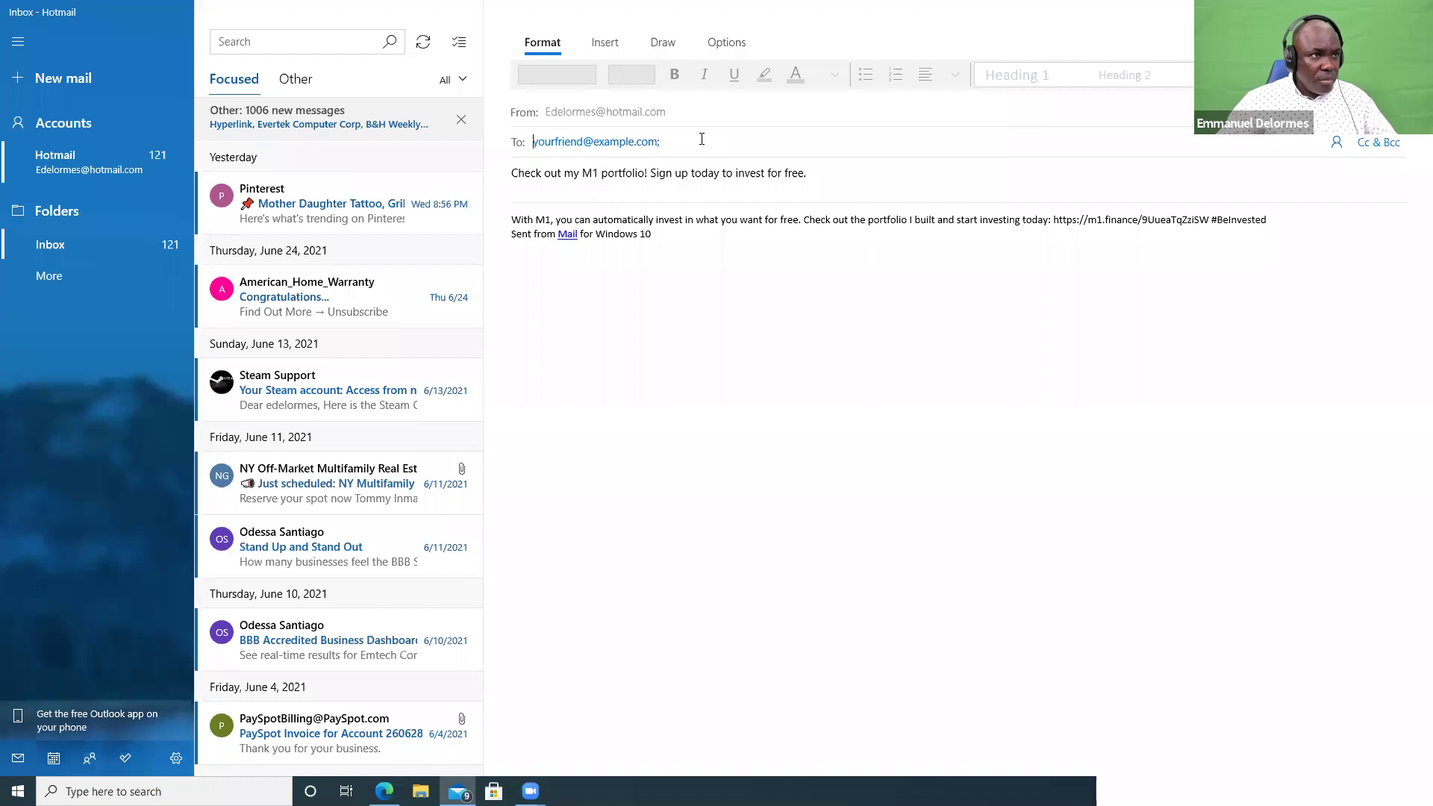
type("ede")
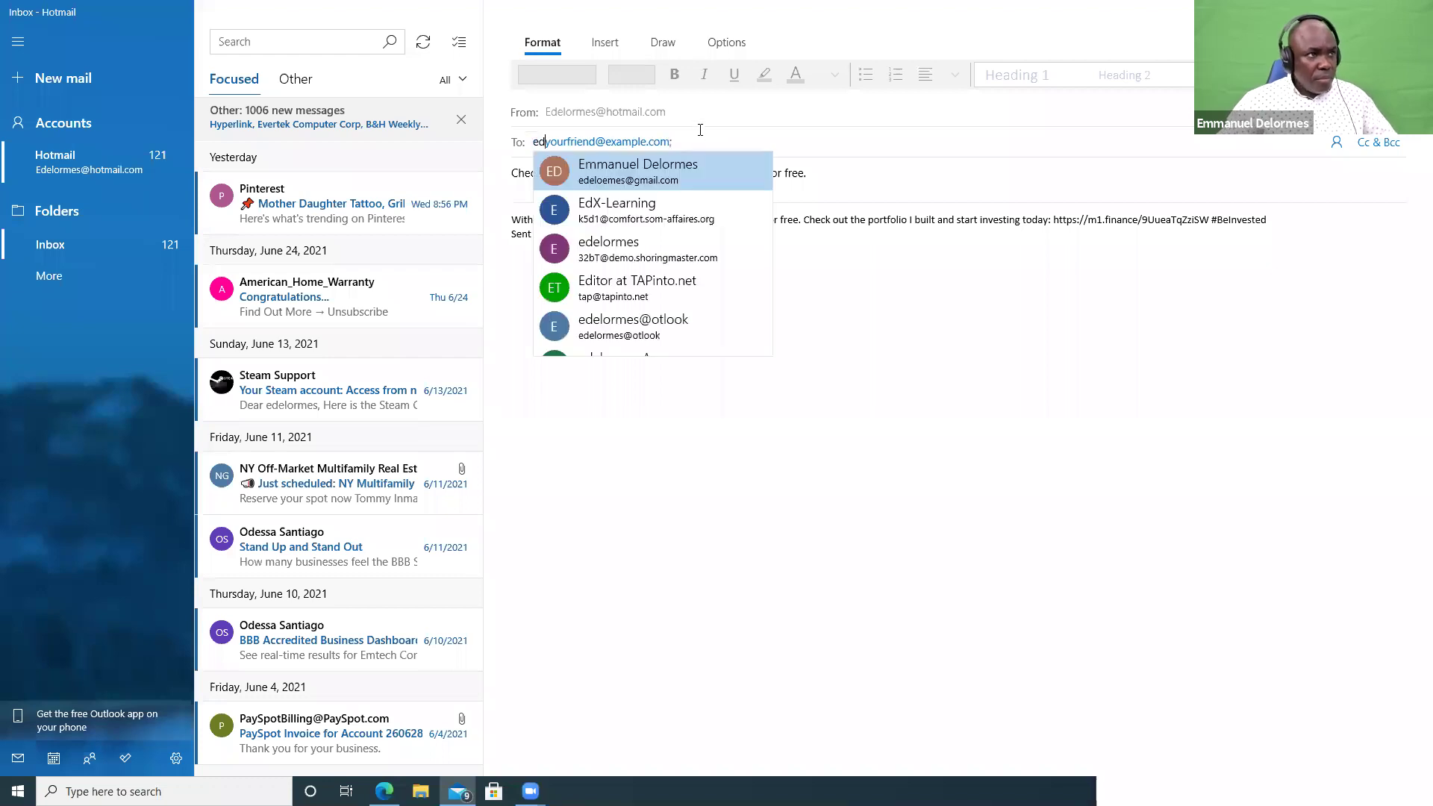
left_click(613, 172)
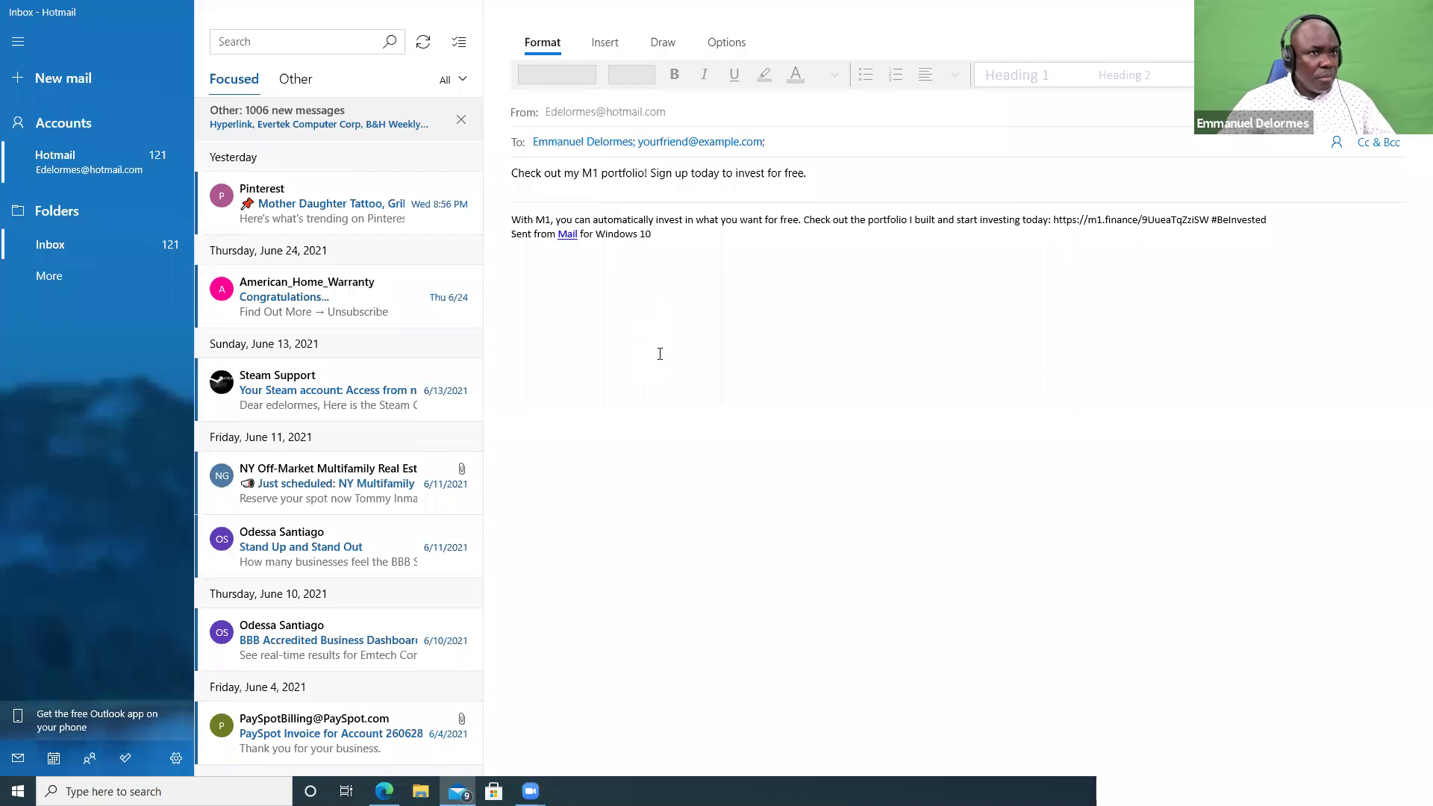
- Paste the copied pie share link into the email body below the Mail signature
left_click(616, 418)
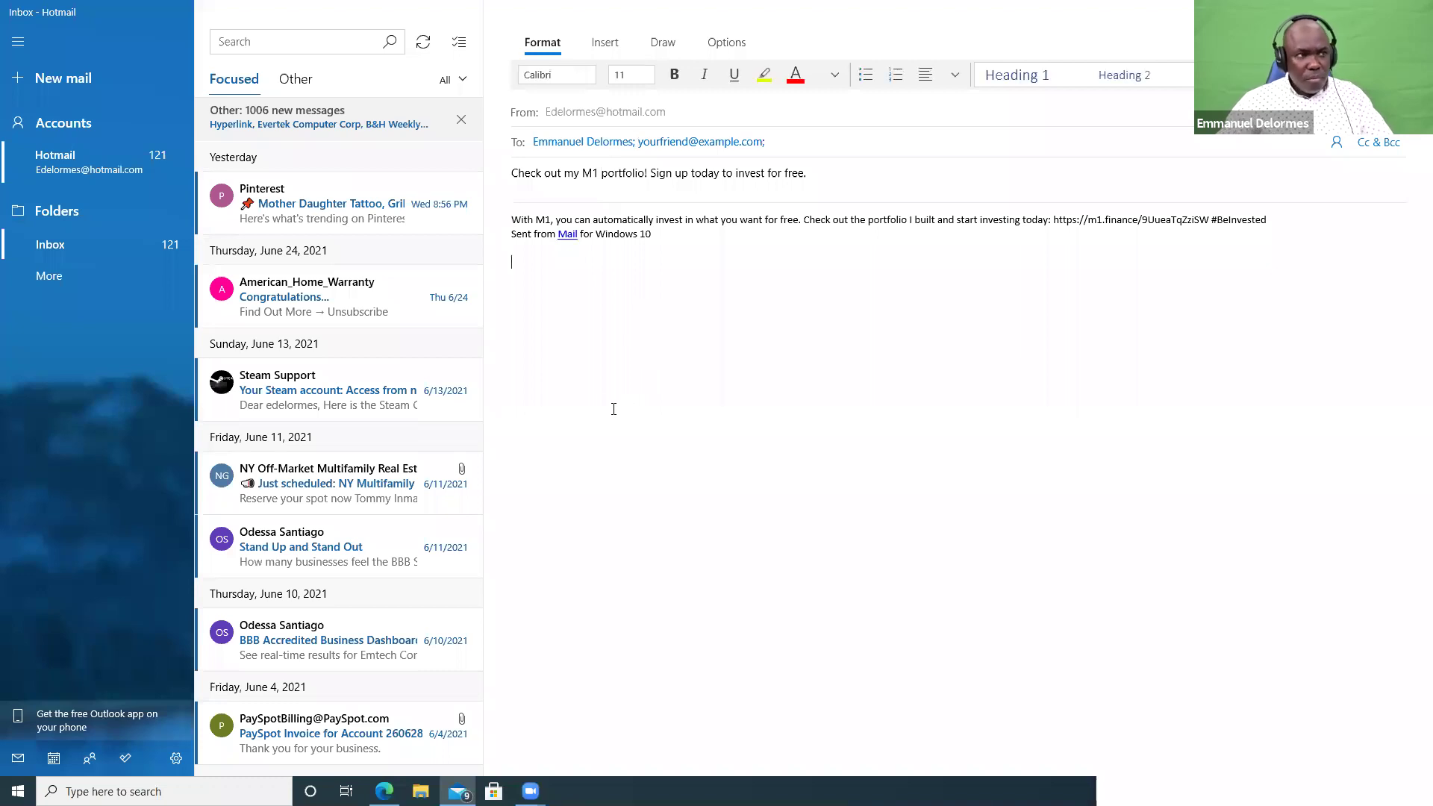
right_click(538, 340)
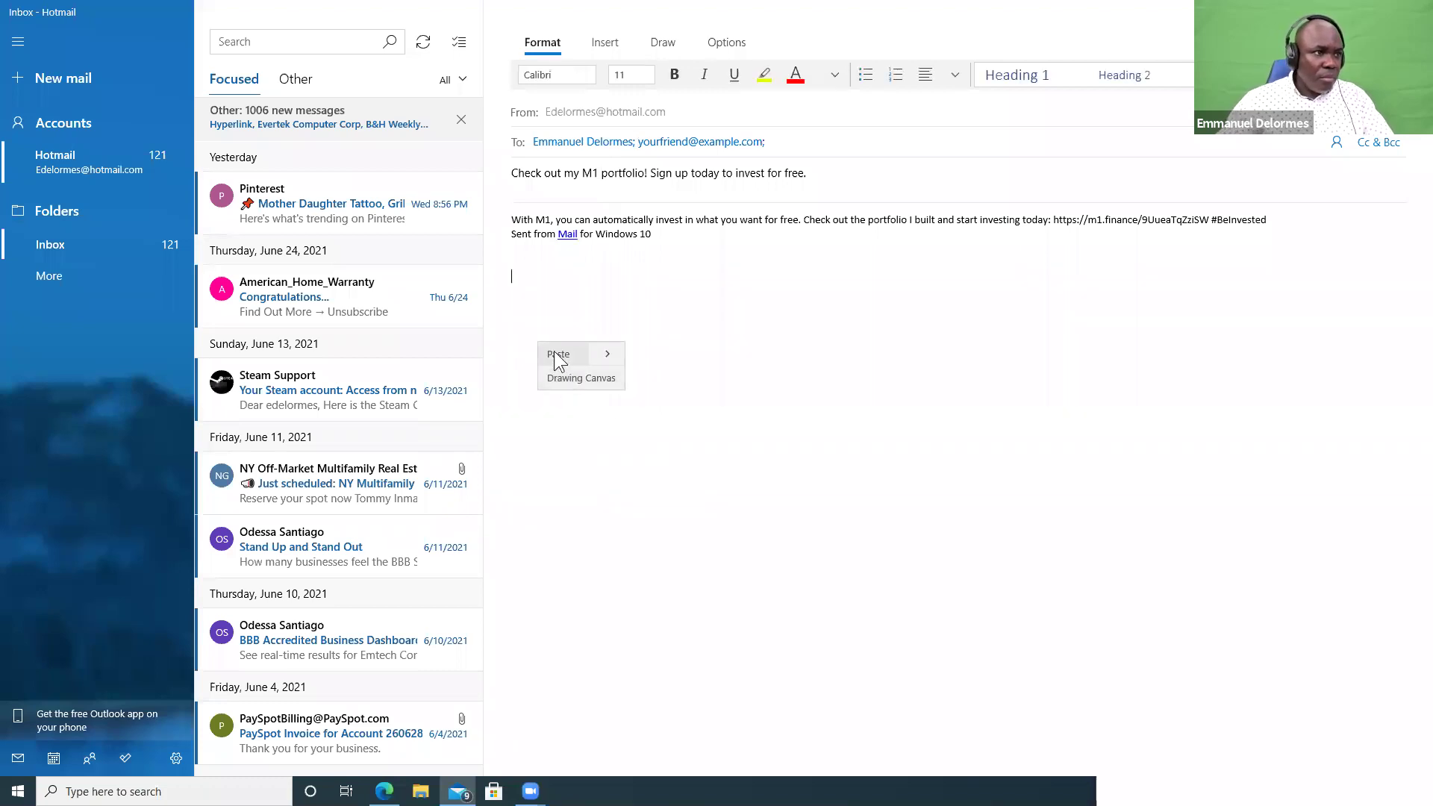
left_click(560, 355)
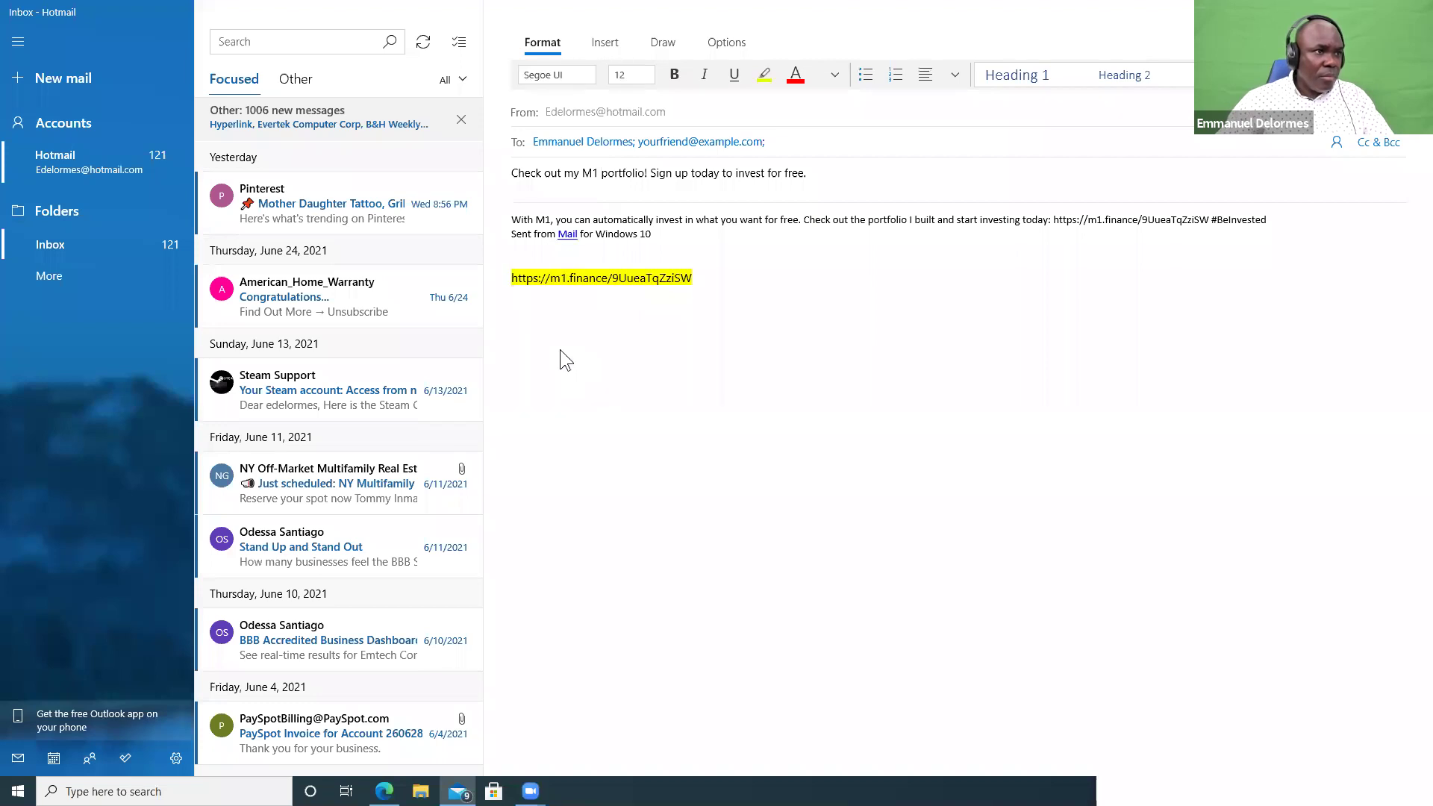